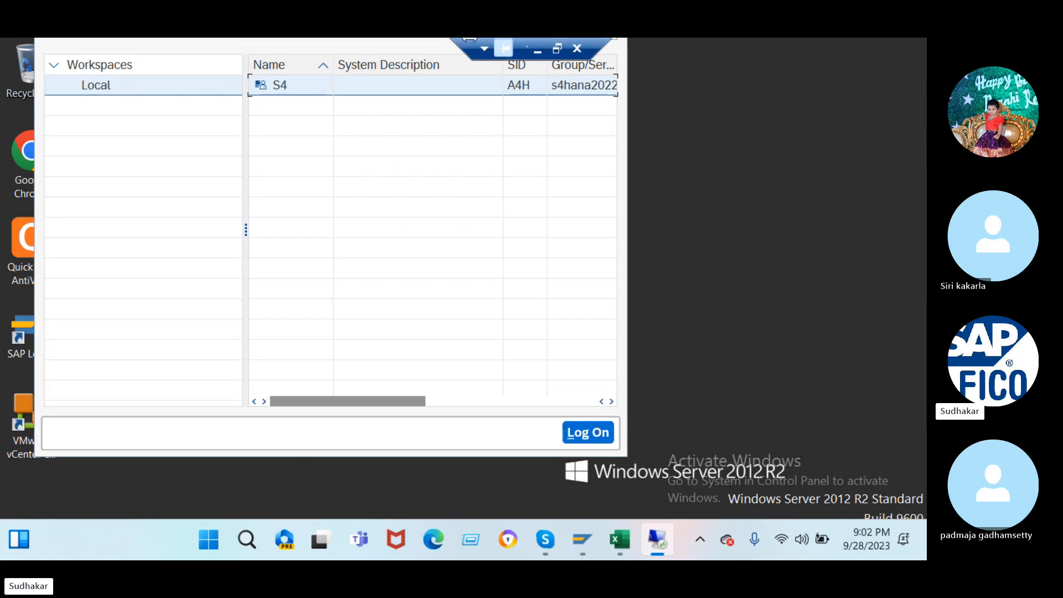
- Open the S4 system logon and attempt to log on to client 100, which fails
{"action": "double_click", "coordinate": [440, 85]}
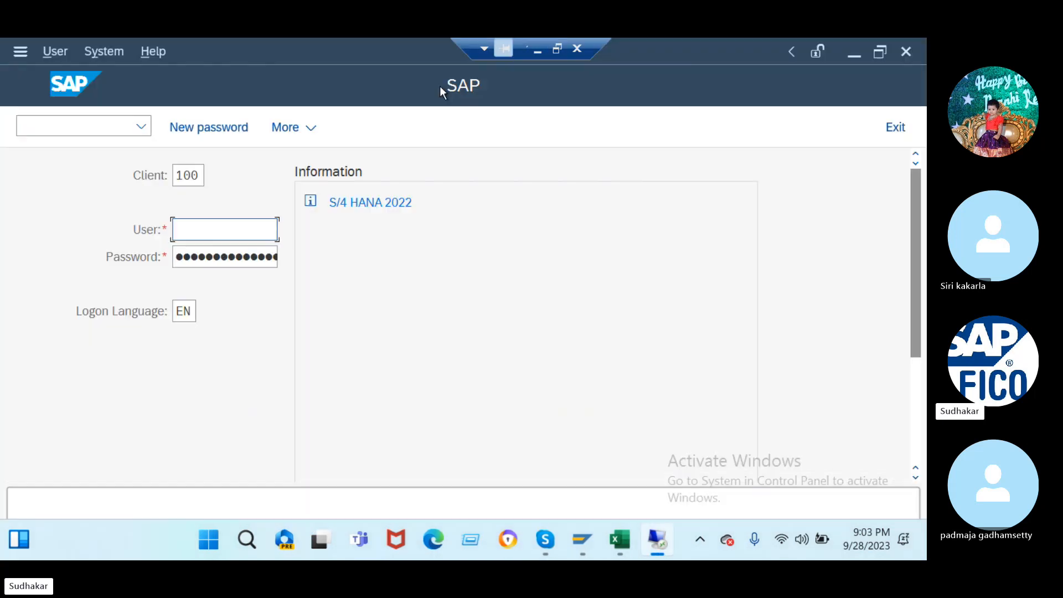
{"action": "type", "text": "s"}
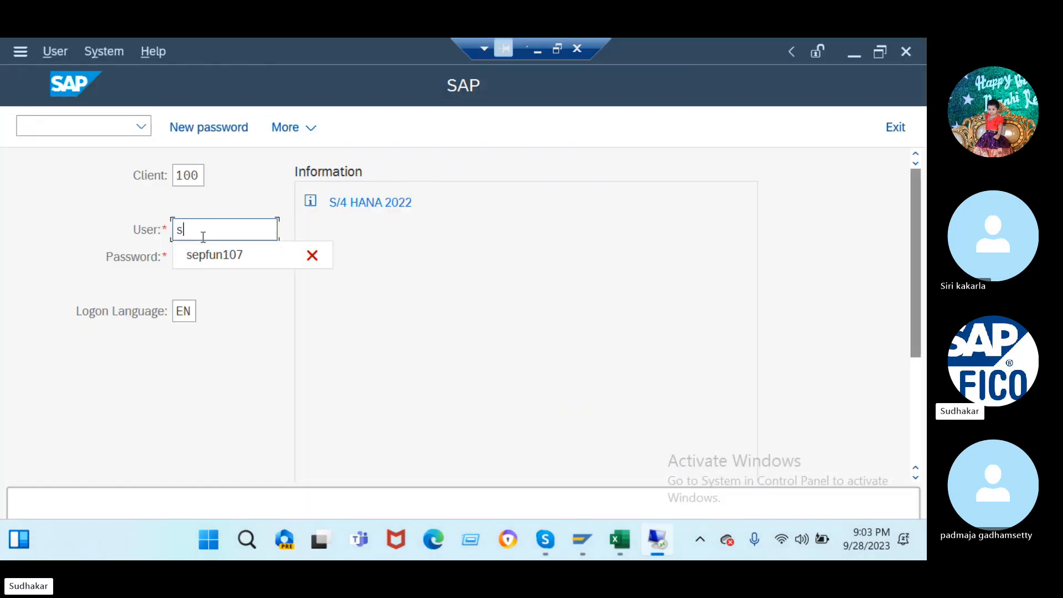
{"action": "left_click", "coordinate": [214, 255]}
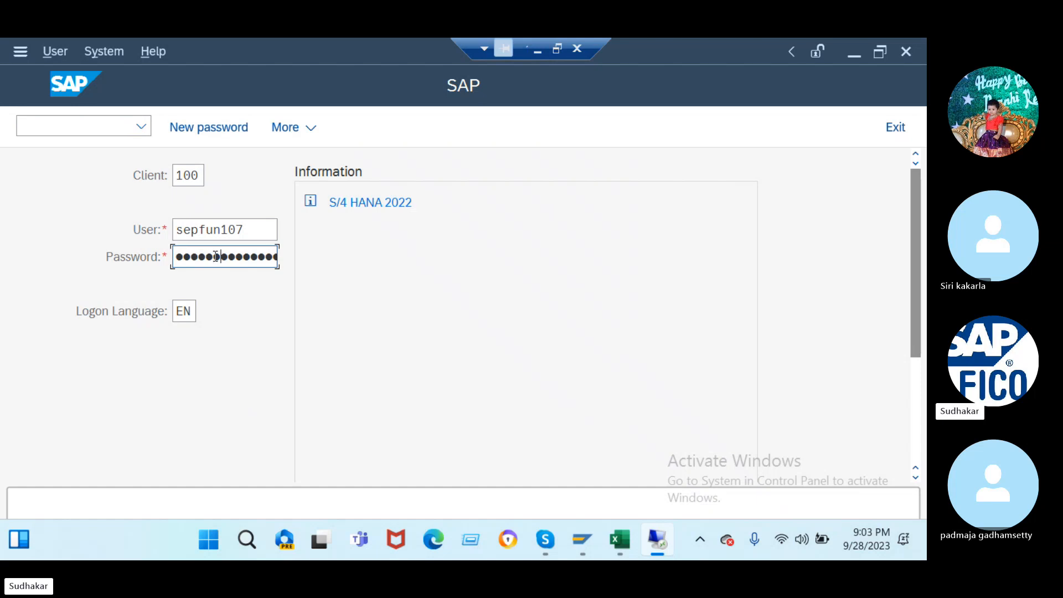
{"action": "key", "text": "Return"}
{"action": "type", "text": "123456"}
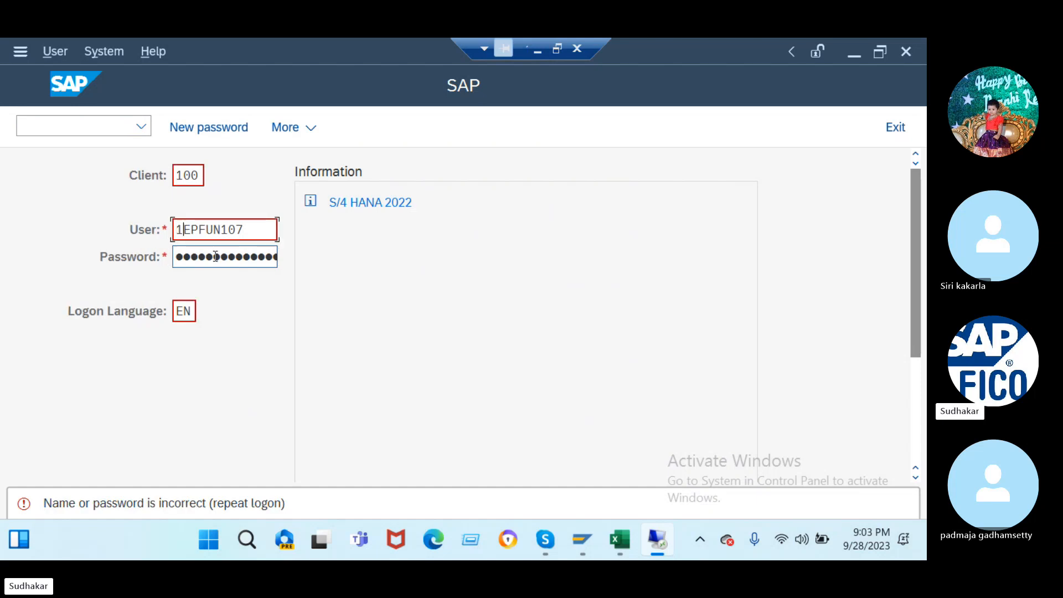
{"action": "key", "text": "Return"}
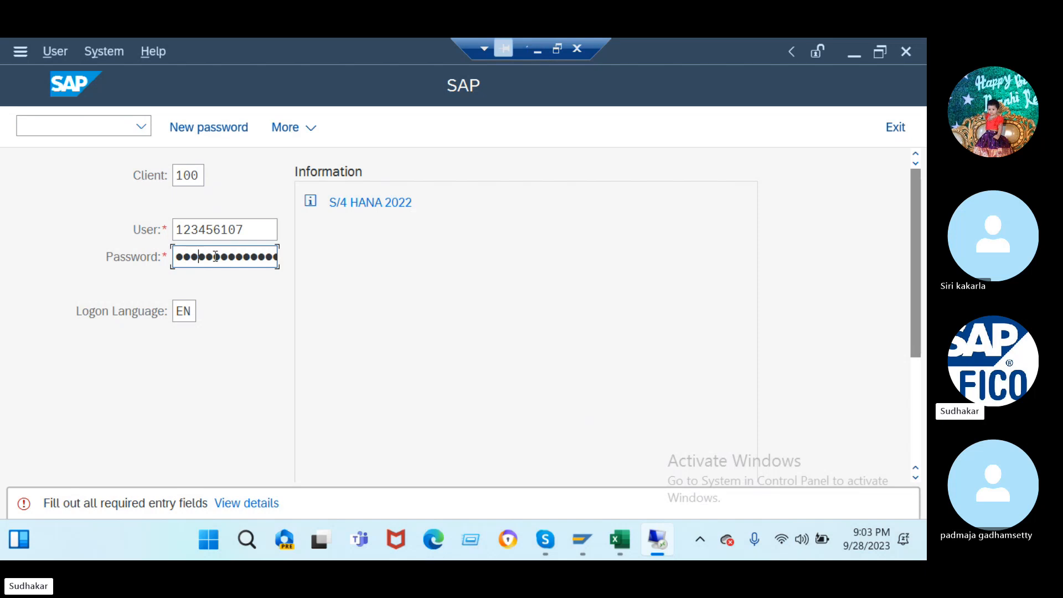
{"action": "key", "text": "Return"}
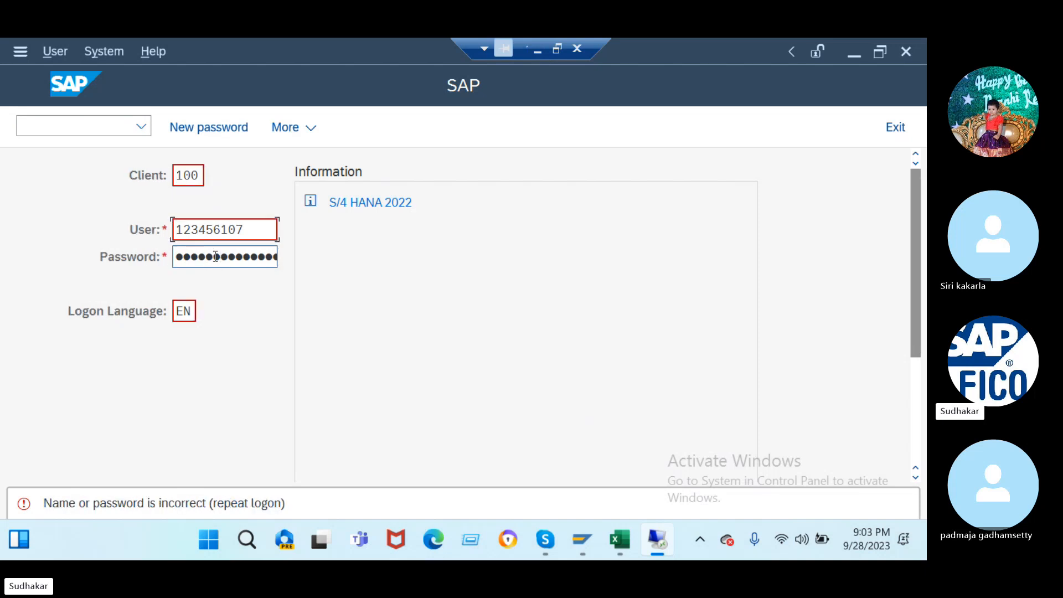
- Replace the wrong user name with the earlier one, log on, and acknowledge the failed-attempts notice
{"action": "left_click", "coordinate": [215, 256]}
{"action": "left_click", "coordinate": [246, 231]}
{"action": "left_click_drag", "start_coordinate": [245, 231], "coordinate": [158, 246]}
{"action": "key", "text": "BackSpace"}
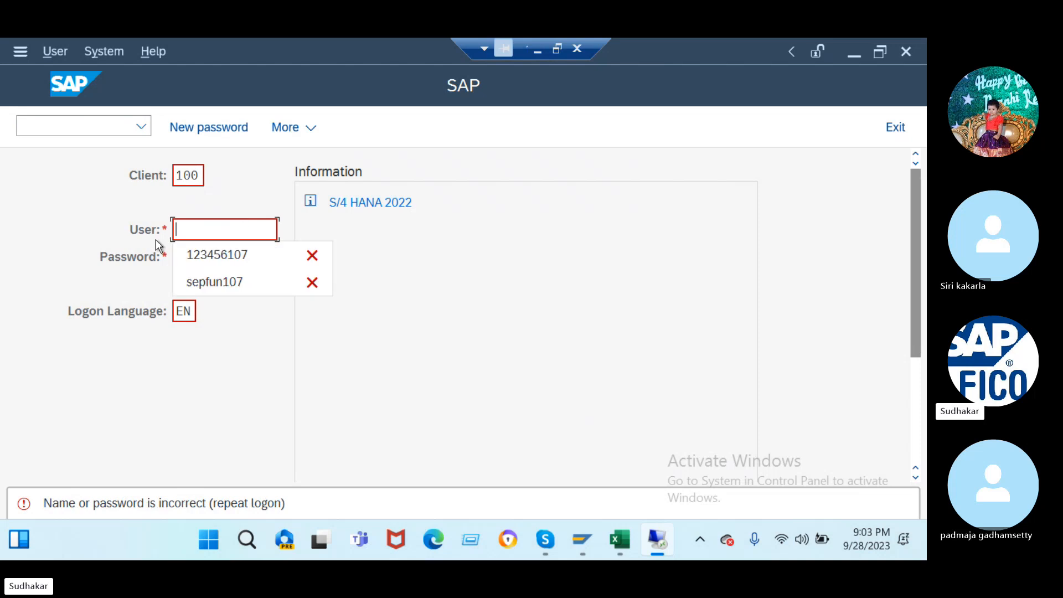
{"action": "left_click", "coordinate": [228, 281]}
{"action": "left_click", "coordinate": [215, 255]}
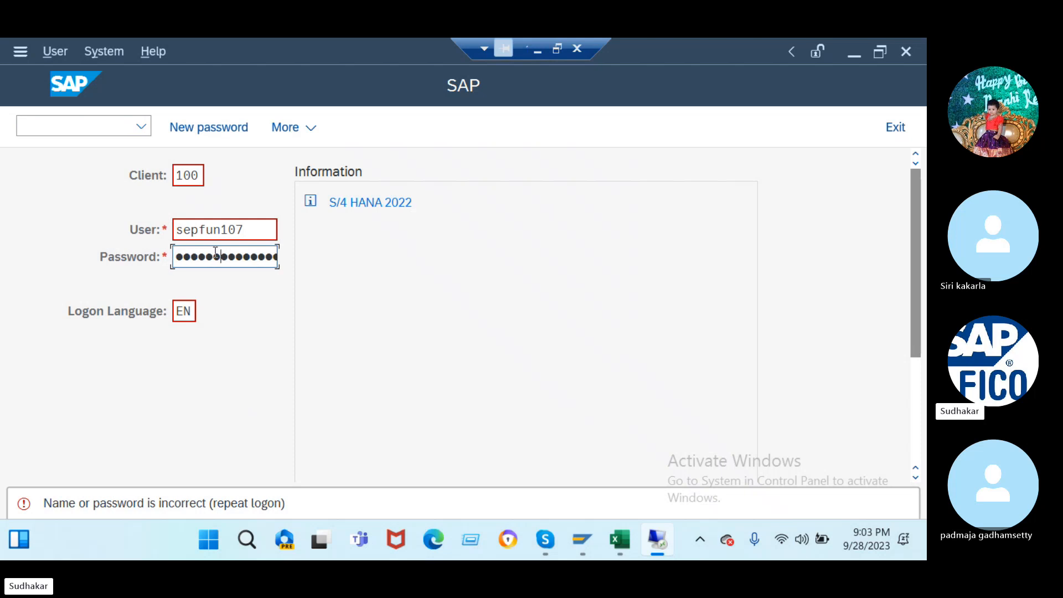
{"action": "key", "text": "Return"}
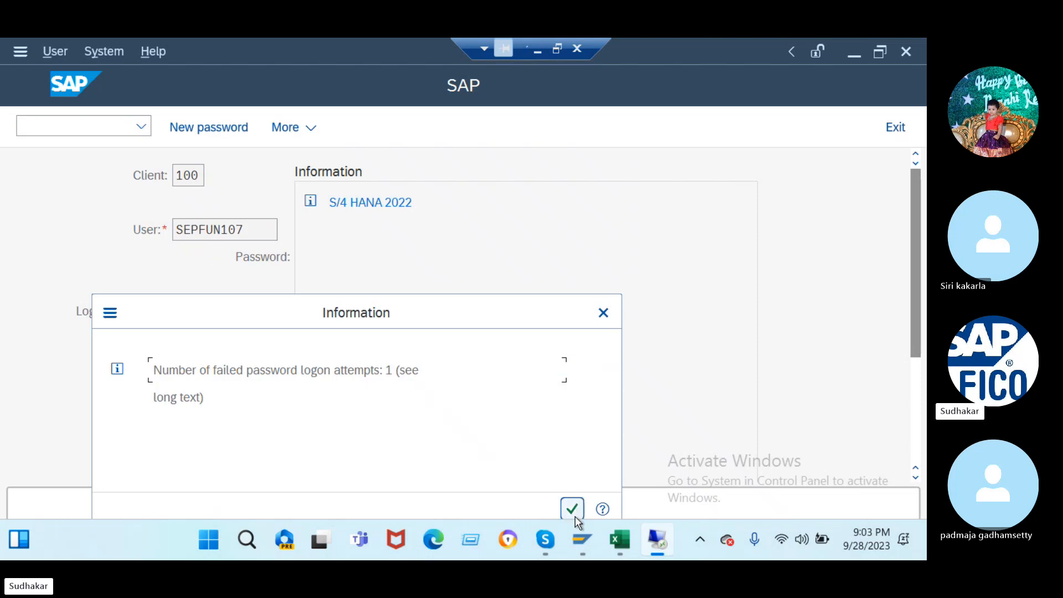
{"action": "left_click", "coordinate": [573, 509]}
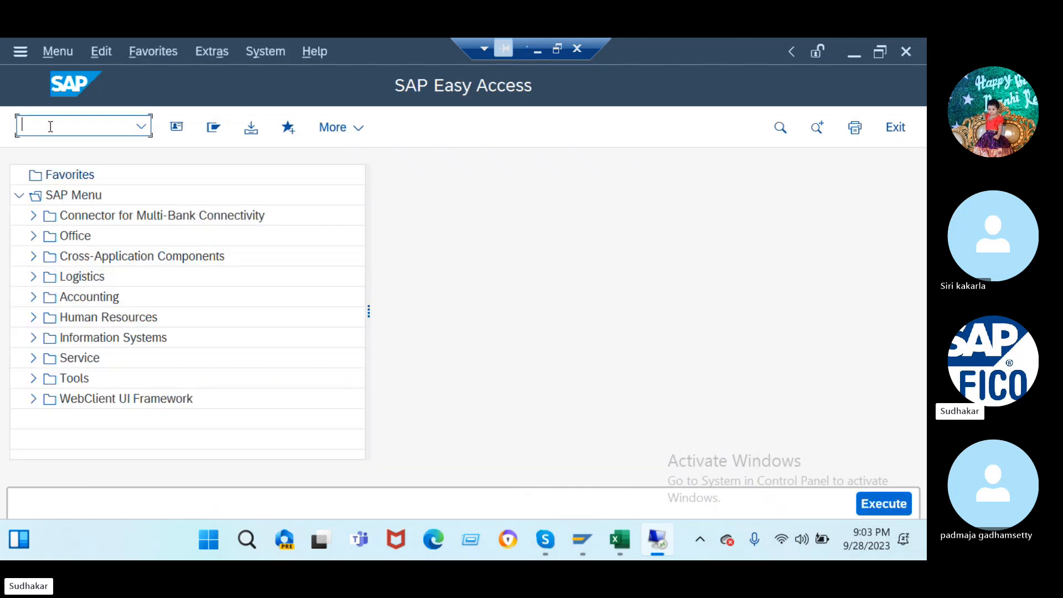
- Review vendor account groups in OBD3, then list G/L account groups for chart J2 in OBD4
{"action": "type", "text": "/nobd3"}
{"action": "key", "text": "Return"}
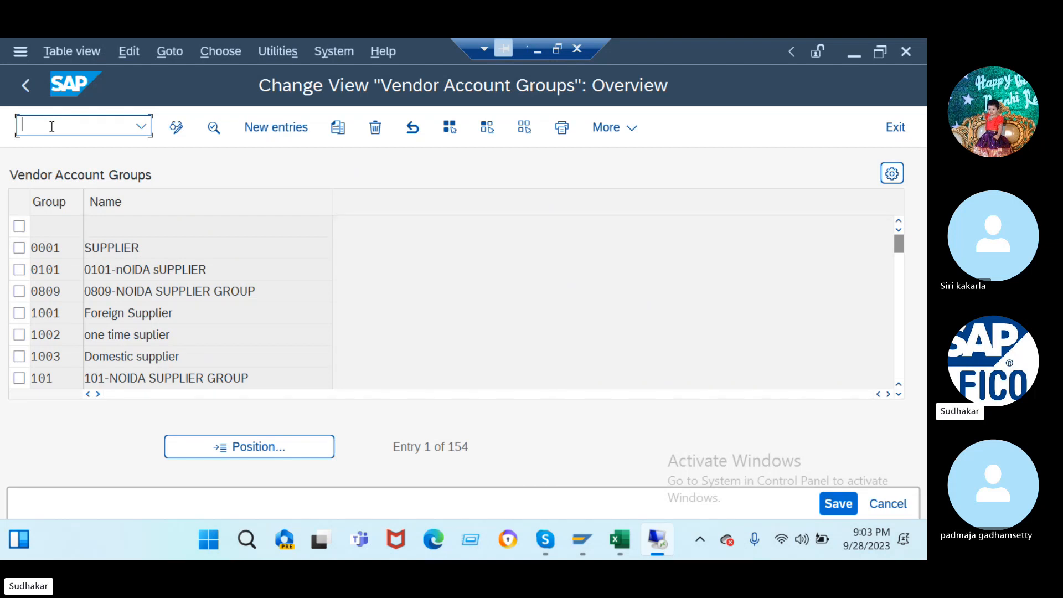
{"action": "type", "text": "/nobd4"}
{"action": "key", "text": "Return"}
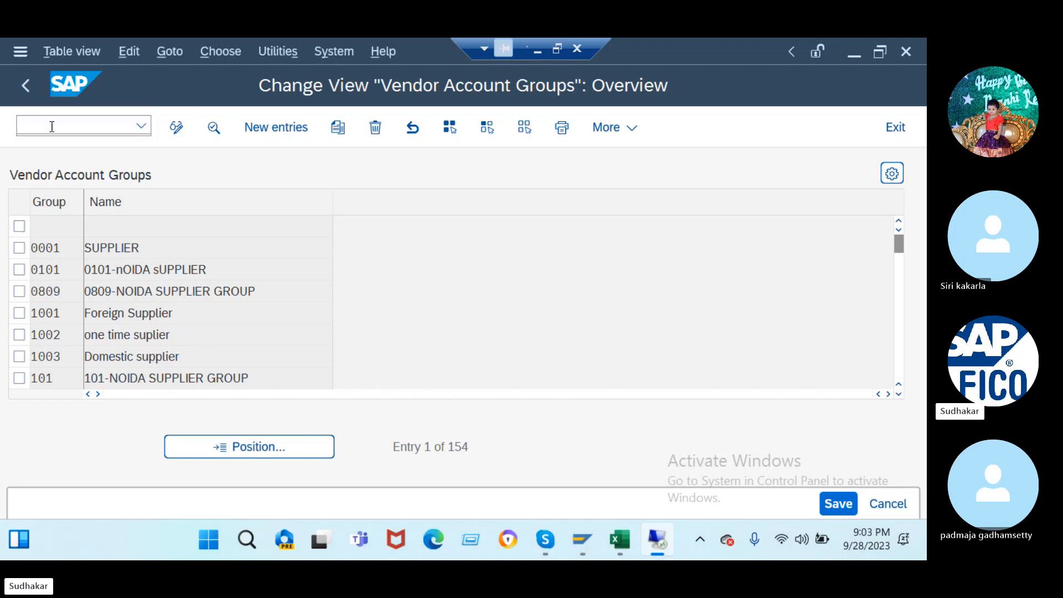
{"action": "left_click", "coordinate": [268, 446]}
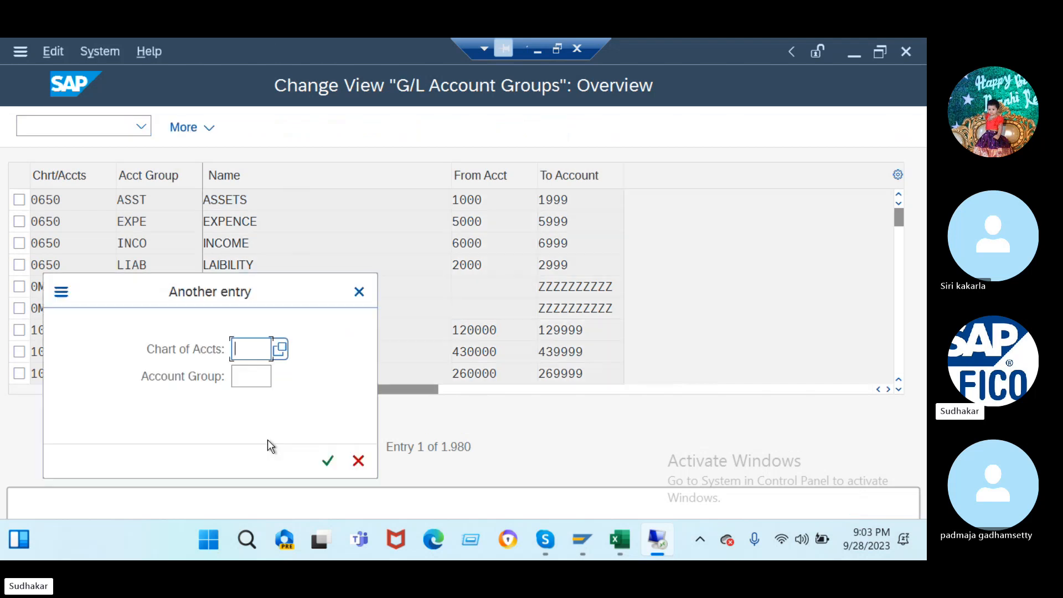
{"action": "type", "text": "J2"}
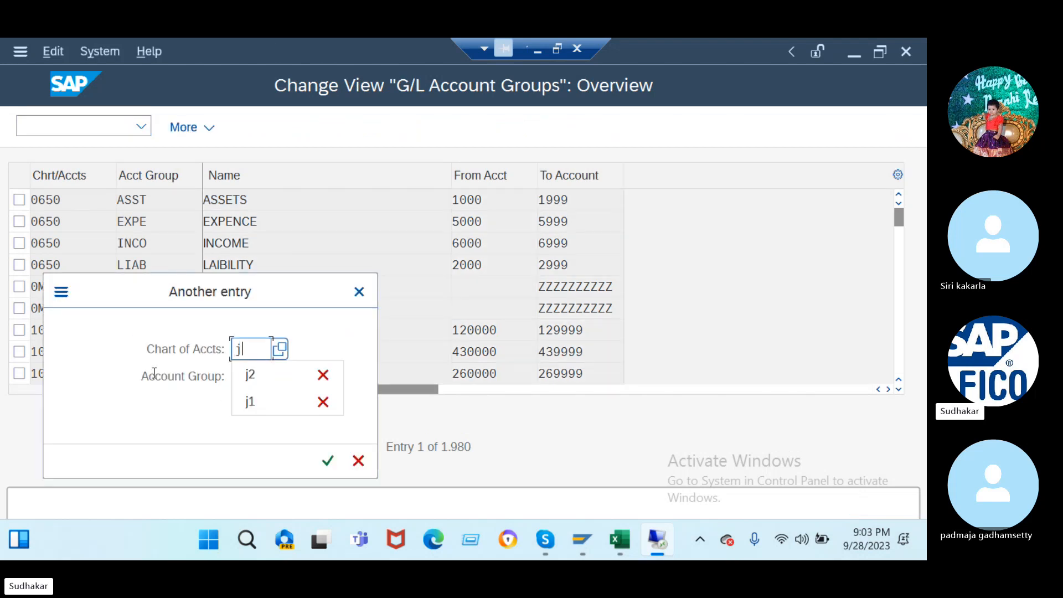
{"action": "key", "text": "Return"}
- Start entering transaction OB53 in the command field, correcting typos
{"action": "left_click", "coordinate": [69, 124]}
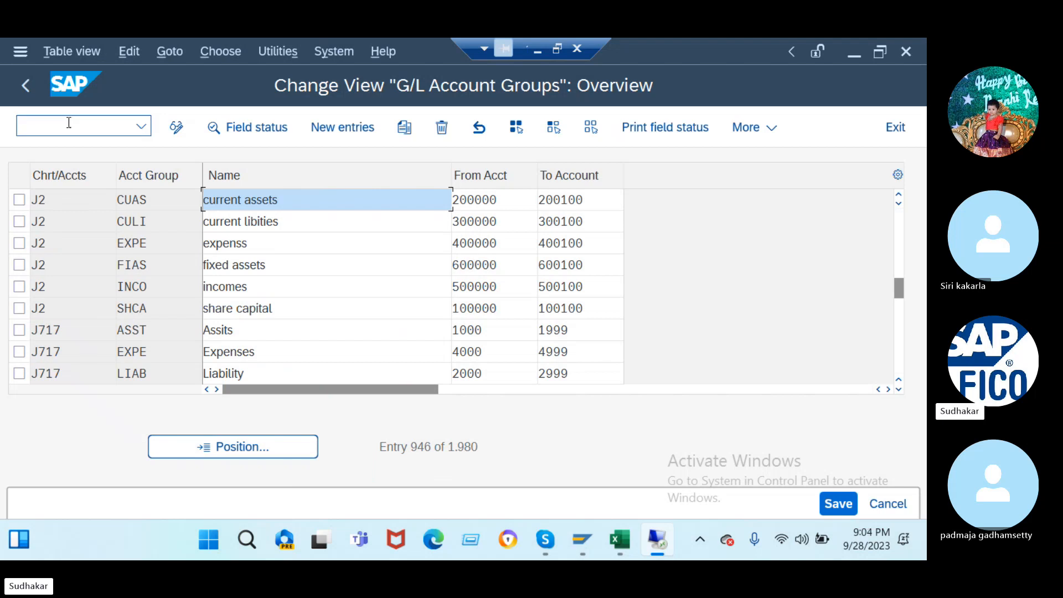
{"action": "type", "text": "/no"}
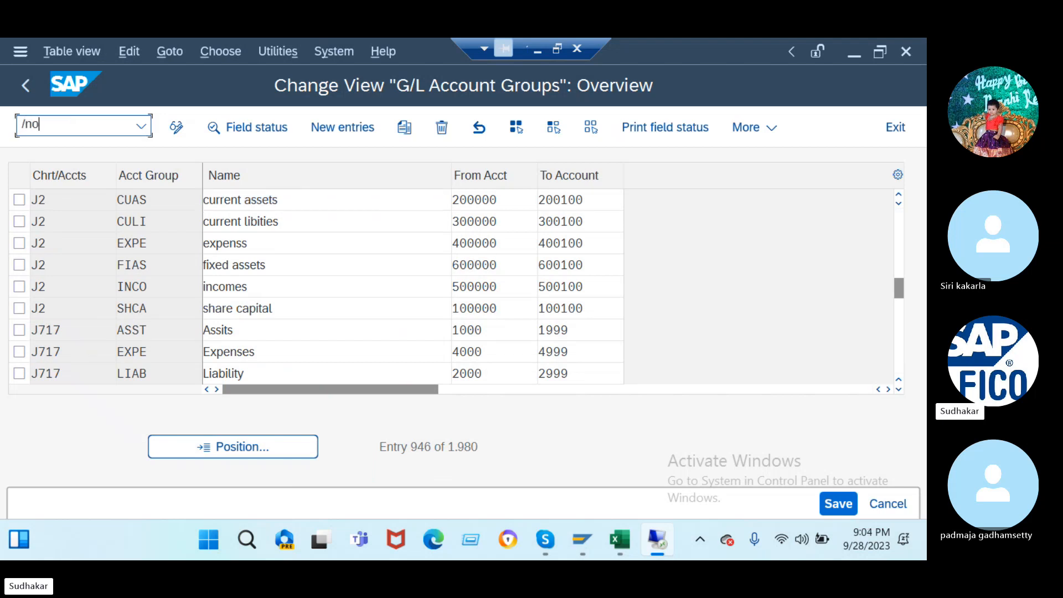
{"action": "type", "text": "53"}
{"action": "key", "text": "BackSpace"}
{"action": "key", "text": "BackSpace"}
{"action": "type", "text": "b4"}
{"action": "key", "text": "BackSpace"}
- For chart J2, assign retained earnings account 100000 to P&L statement key X and save
{"action": "type", "text": "5"}
{"action": "key", "text": "Return"}
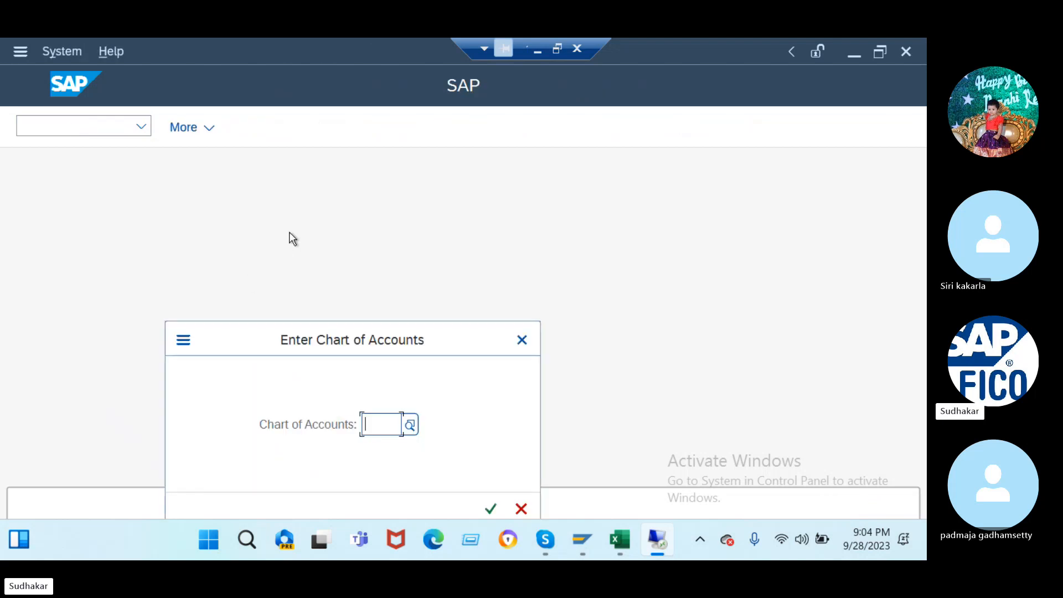
{"action": "type", "text": "J2"}
{"action": "key", "text": "Return"}
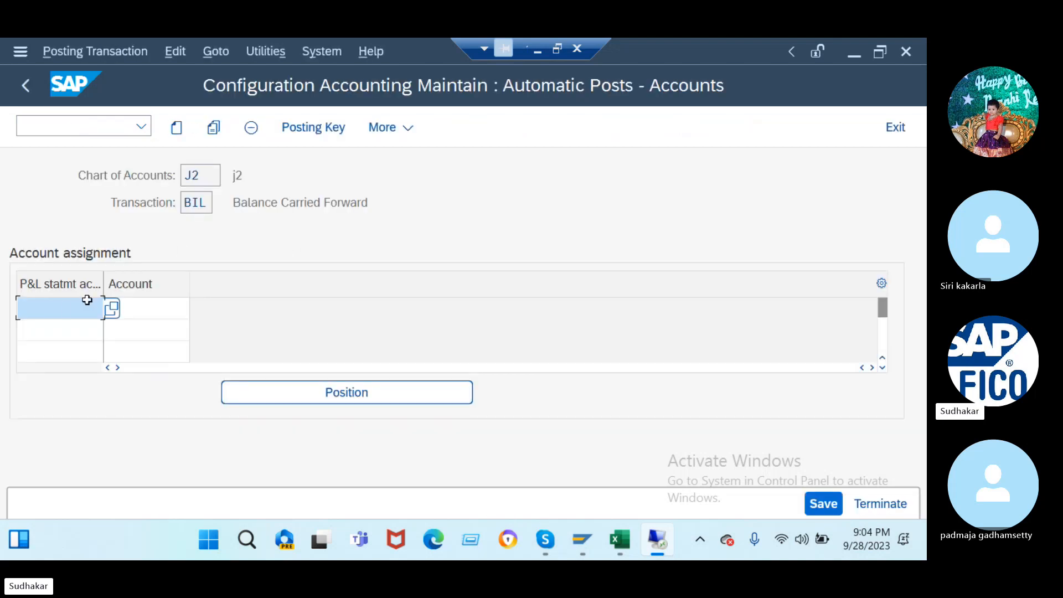
{"action": "type", "text": "x"}
{"action": "left_click", "coordinate": [146, 309]}
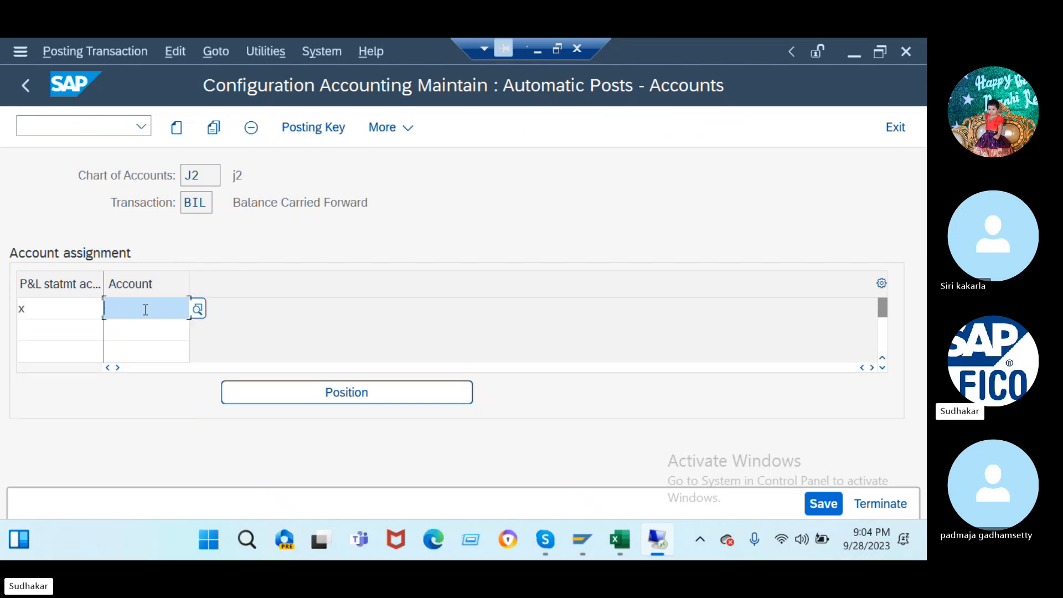
{"action": "type", "text": "100000"}
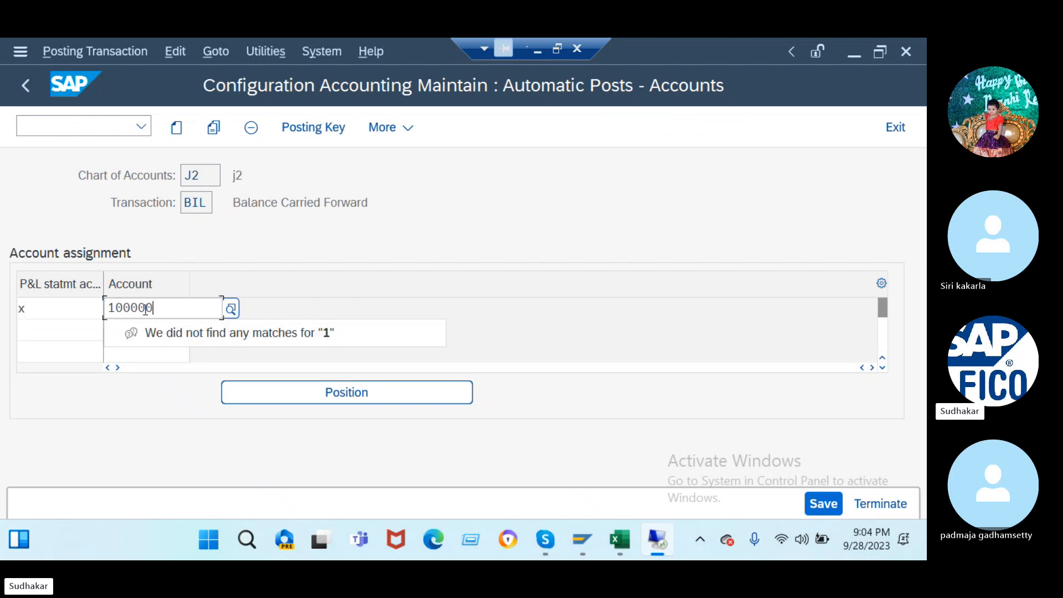
{"action": "key", "text": "Return"}
{"action": "key", "text": "Return"}
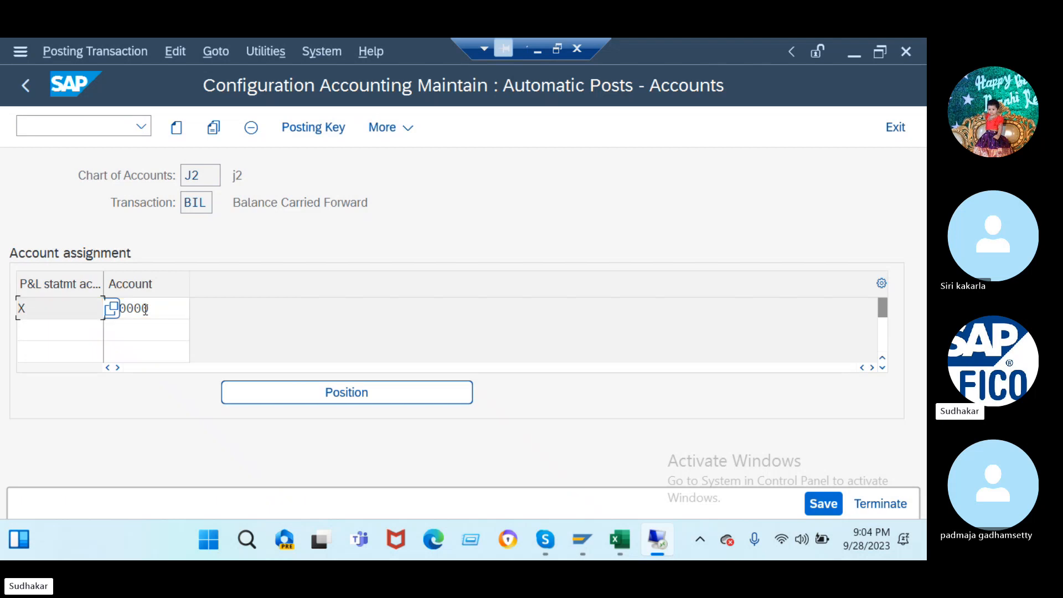
{"action": "left_click", "coordinate": [823, 504]}
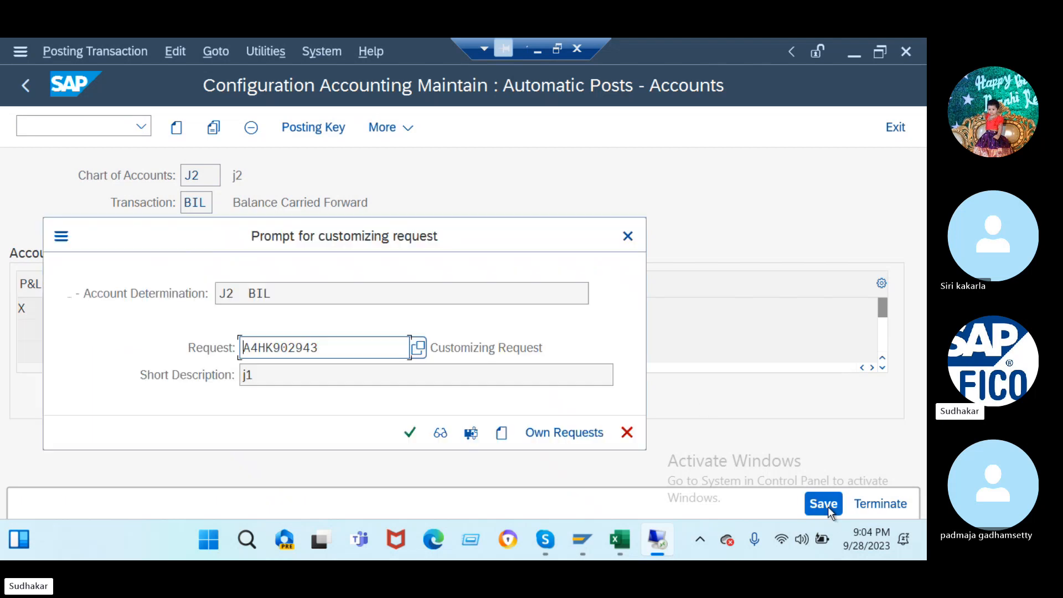
{"action": "left_click", "coordinate": [417, 431]}
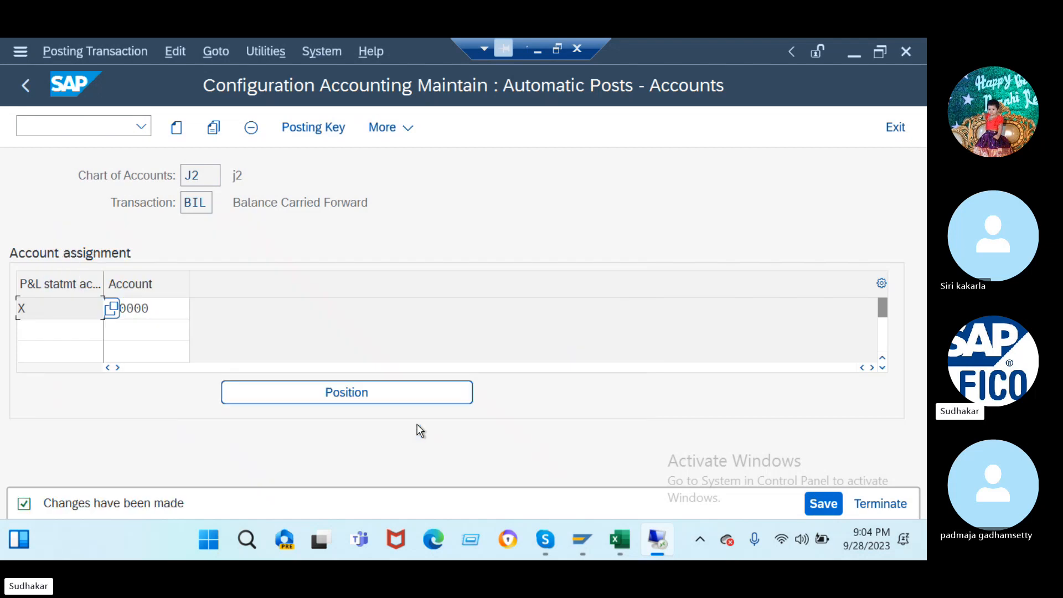
- Open the G/L account tolerance groups with /nOBA4
{"action": "left_click", "coordinate": [60, 127]}
{"action": "type", "text": "/no"}
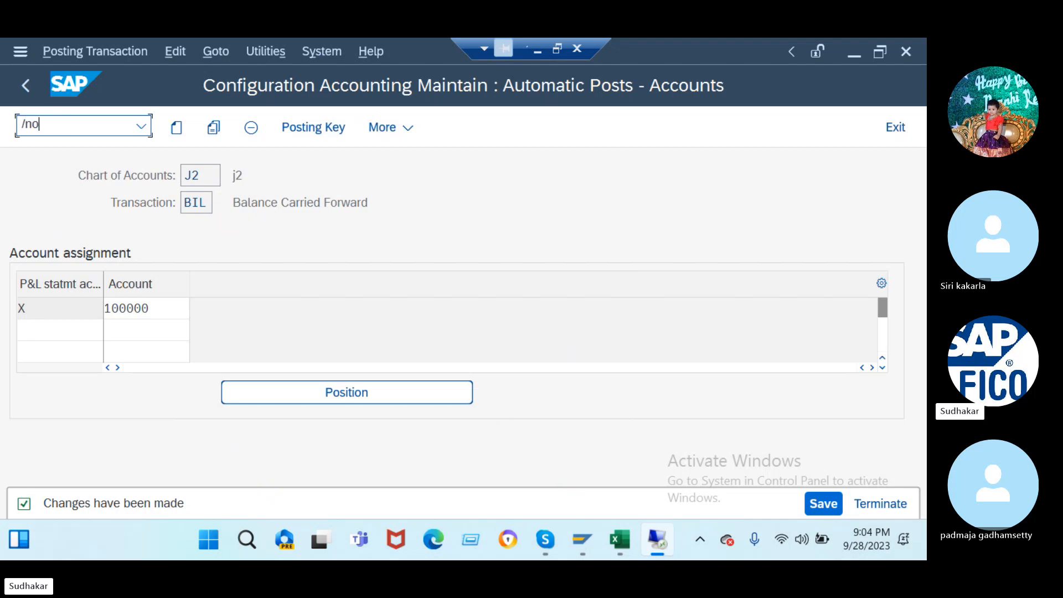
{"action": "type", "text": "ba4"}
{"action": "key", "text": "Return"}
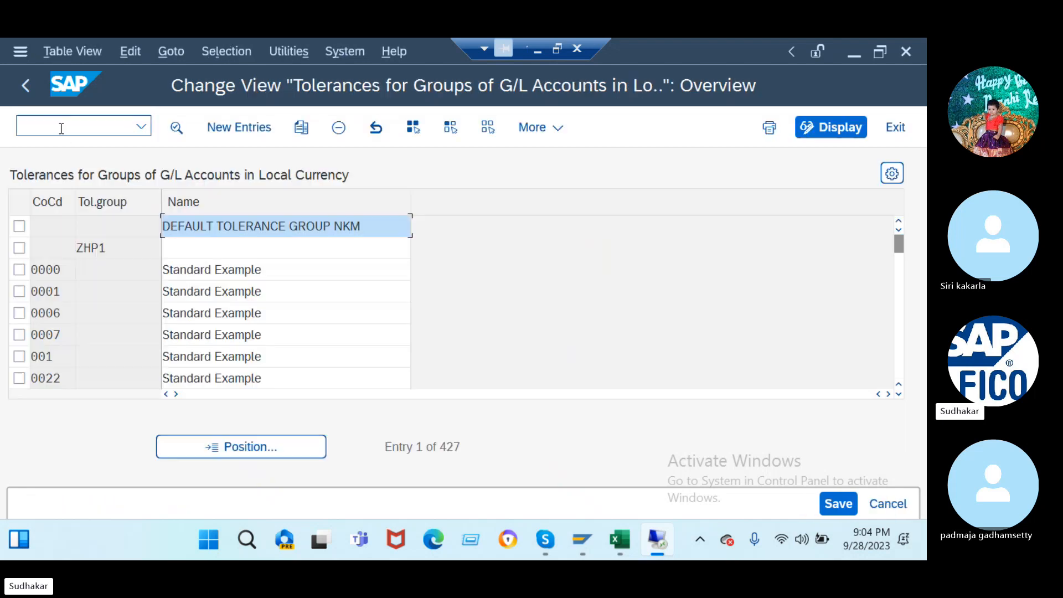
- Create and save a new G/L account tolerance entry for company code J2
{"action": "left_click", "coordinate": [254, 132]}
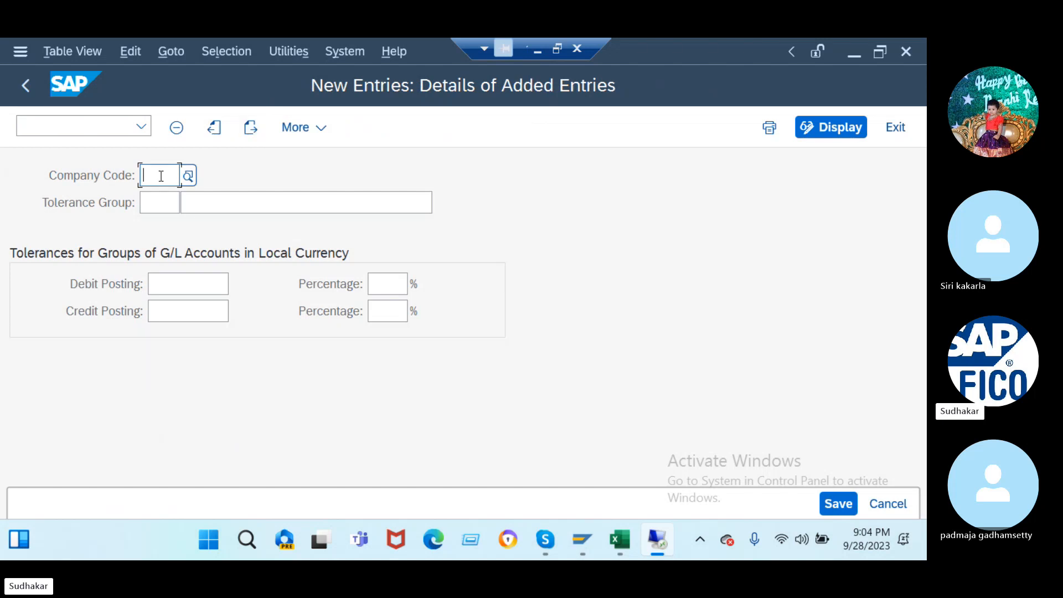
{"action": "type", "text": "J2"}
{"action": "key", "text": "Return"}
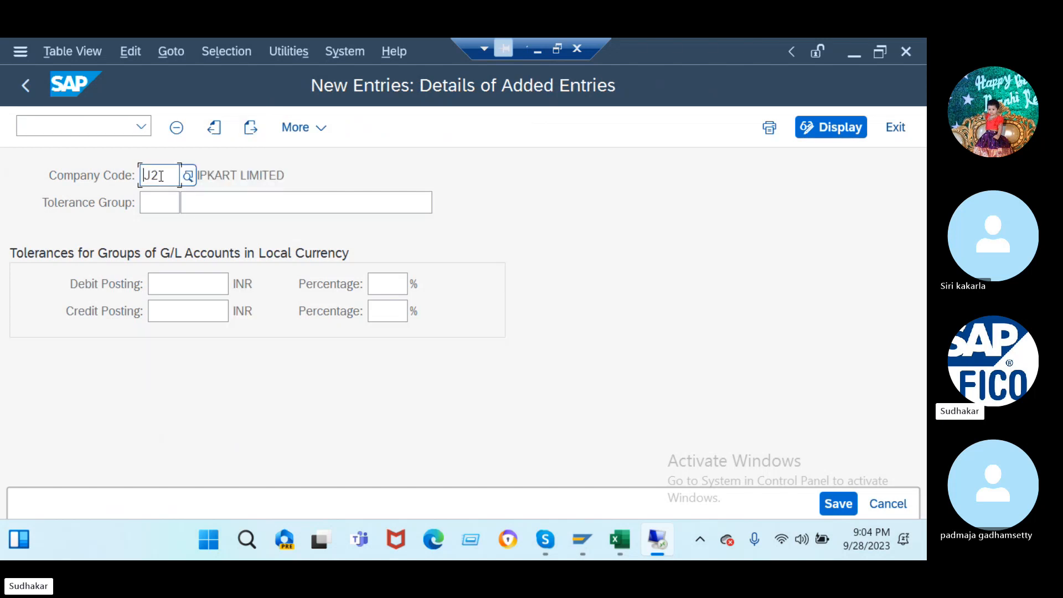
{"action": "left_click", "coordinate": [831, 506]}
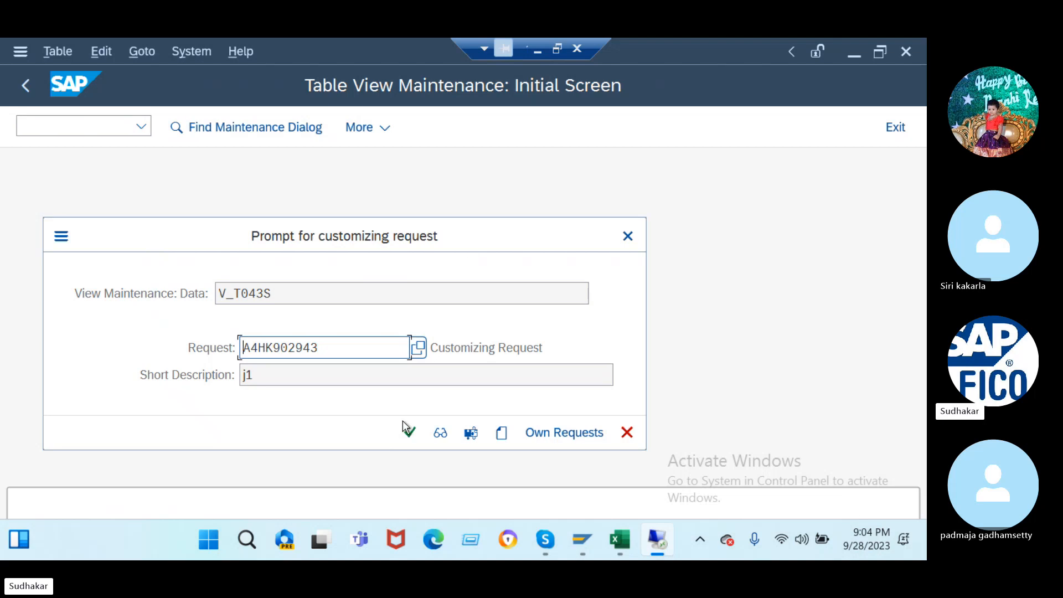
{"action": "left_click", "coordinate": [410, 434]}
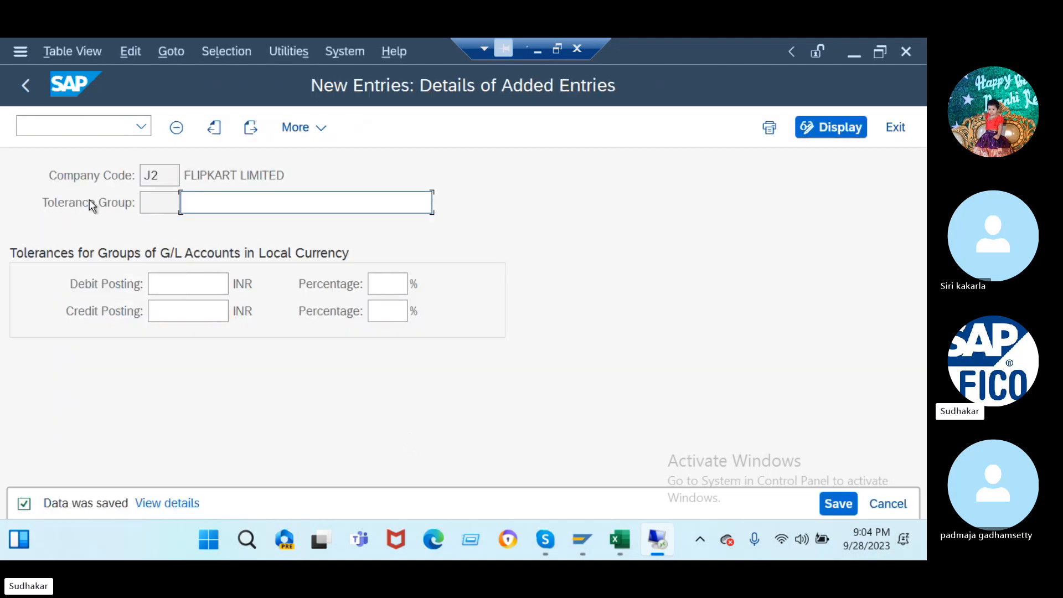
- Open FI tolerance groups for users with /nOB57
{"action": "left_click", "coordinate": [101, 123]}
{"action": "type", "text": "/"}
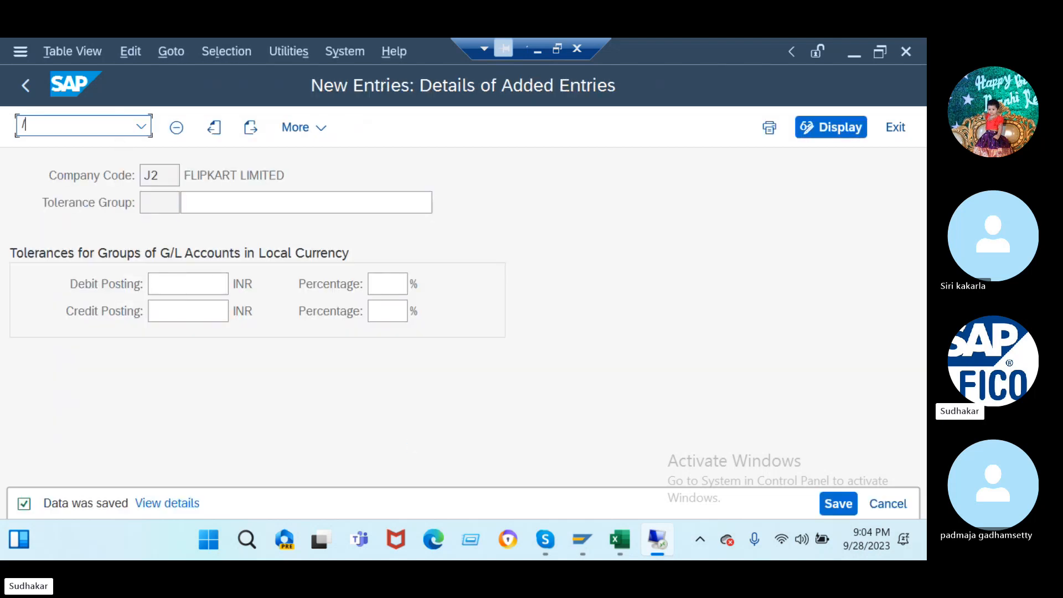
{"action": "type", "text": "nob57"}
{"action": "key", "text": "Return"}
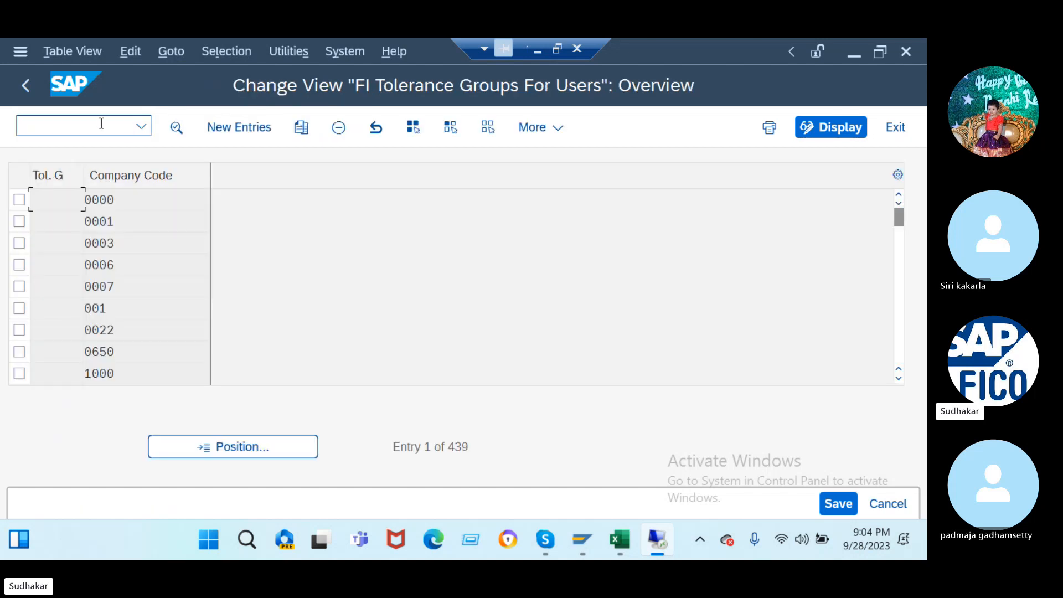
- Add a J2 tolerance group with 999999 per document and per open item, 2% cash discount, and save
{"action": "left_click", "coordinate": [239, 128]}
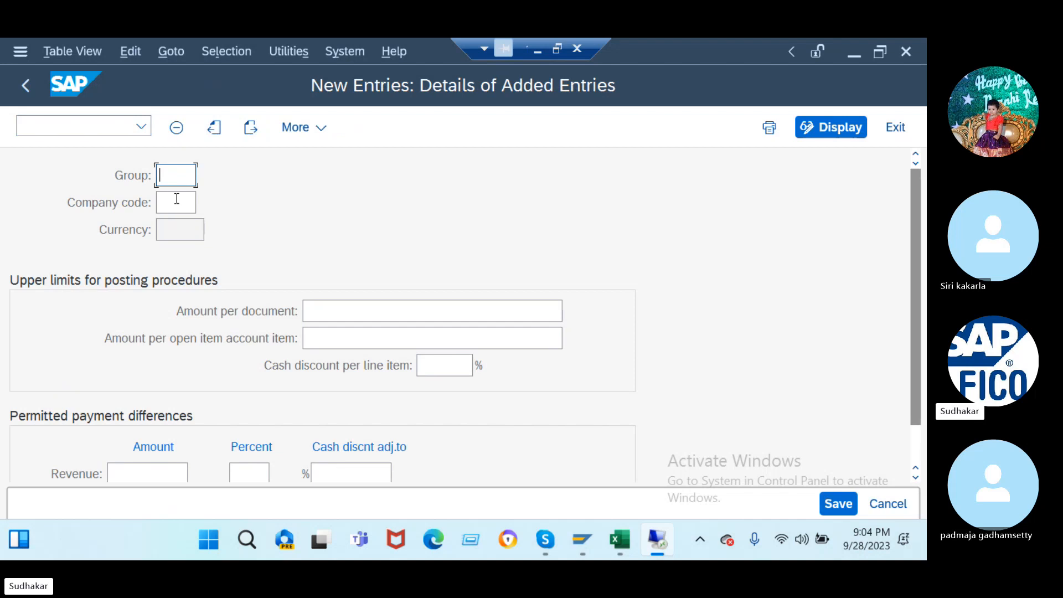
{"action": "left_click", "coordinate": [175, 202]}
{"action": "type", "text": "j2"}
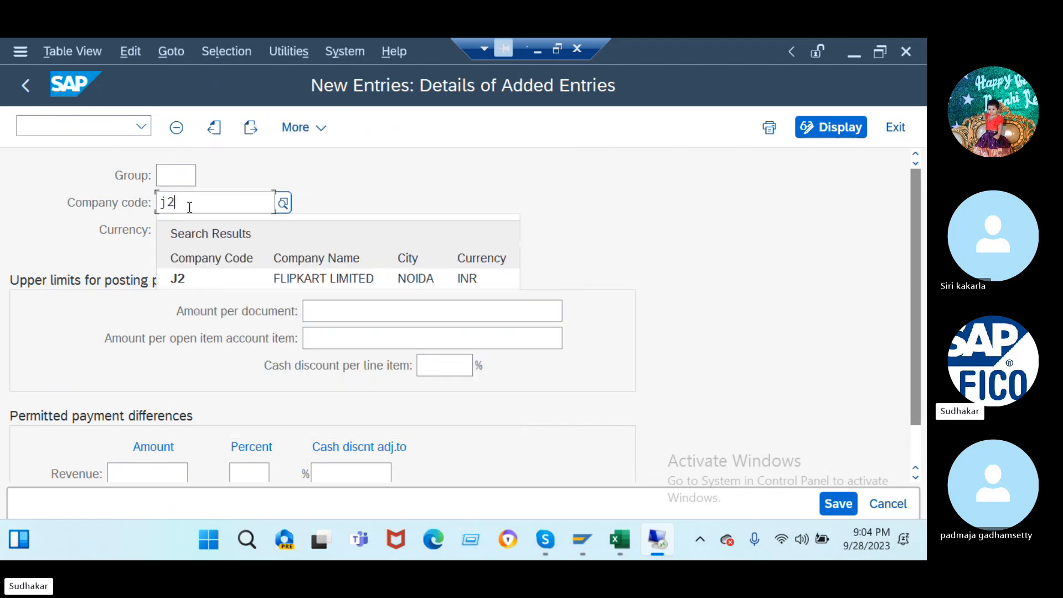
{"action": "left_click", "coordinate": [297, 279]}
{"action": "left_click", "coordinate": [371, 312]}
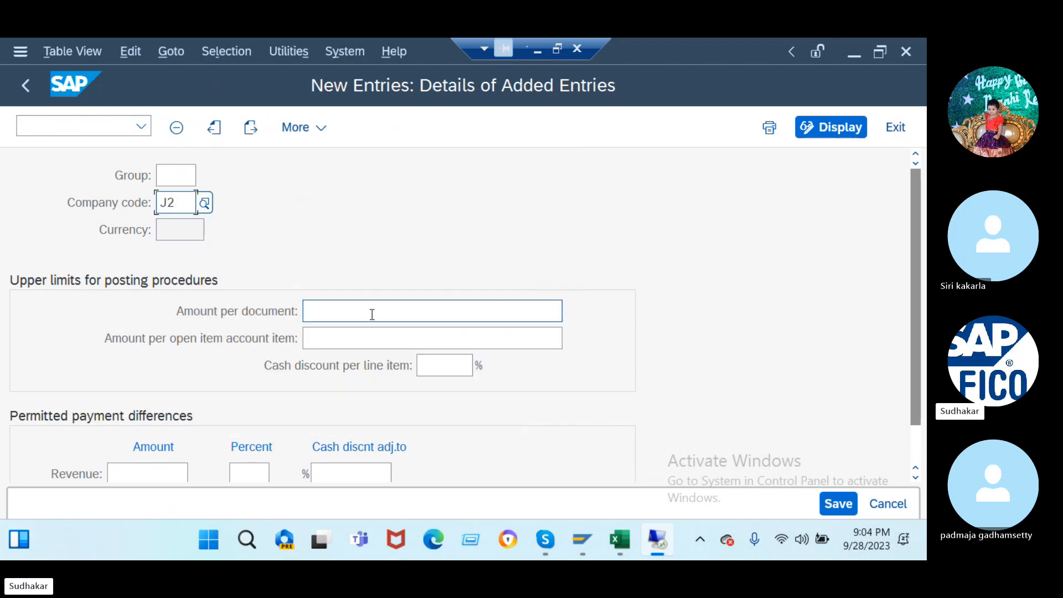
{"action": "type", "text": "999999"}
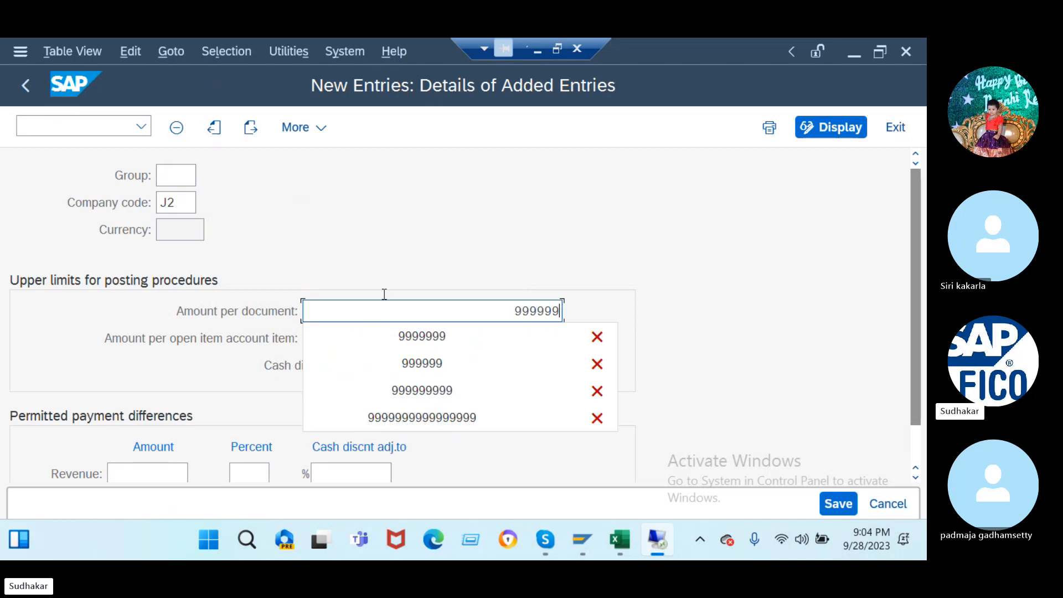
{"action": "left_click", "coordinate": [456, 205]}
{"action": "left_click", "coordinate": [519, 336]}
{"action": "type", "text": "99"}
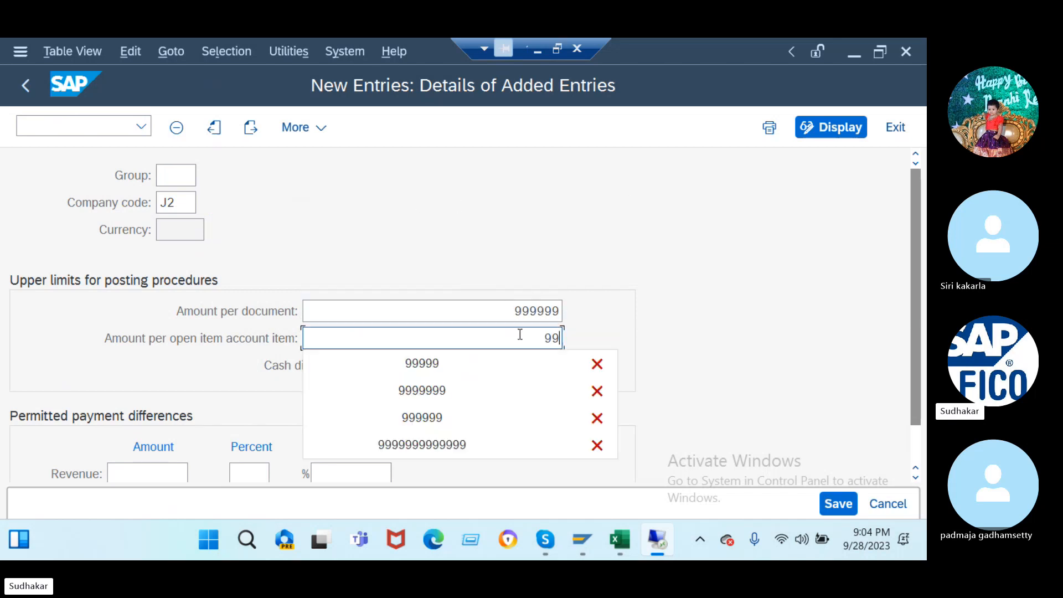
{"action": "type", "text": "9999"}
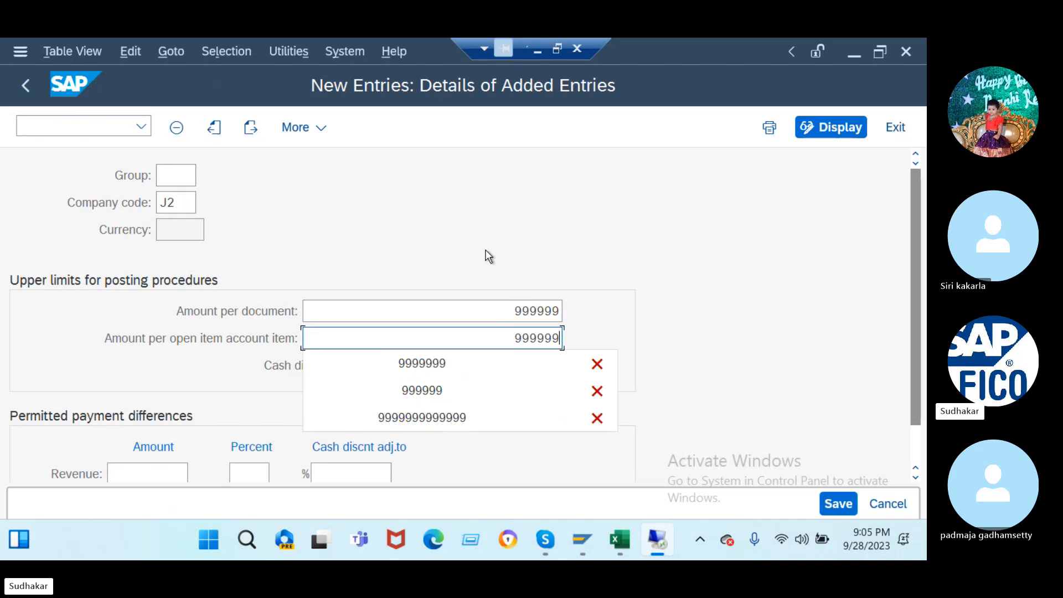
{"action": "left_click", "coordinate": [442, 369]}
{"action": "type", "text": "2"}
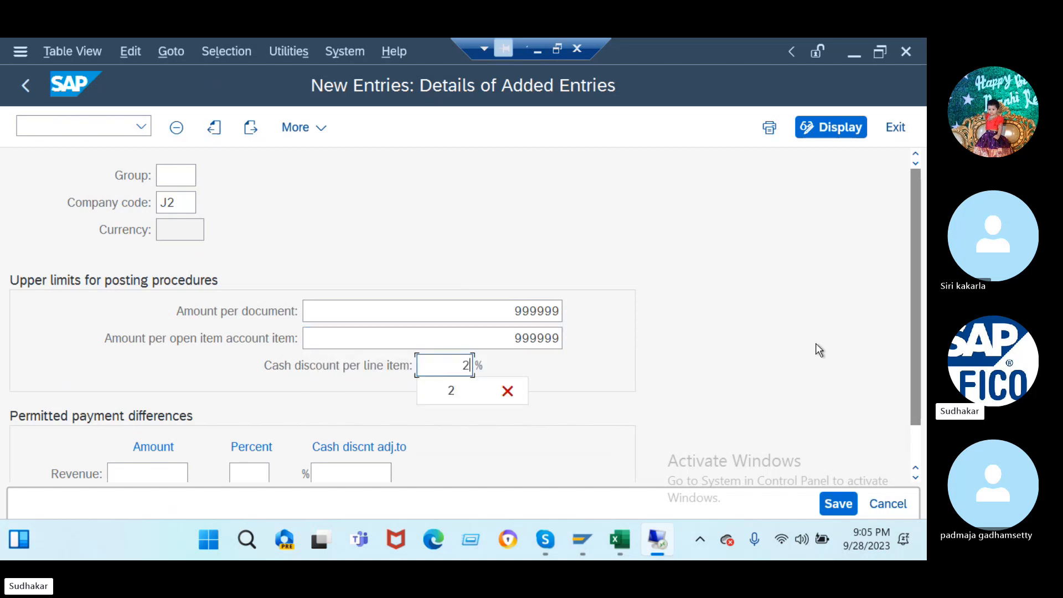
{"action": "left_click", "coordinate": [839, 503]}
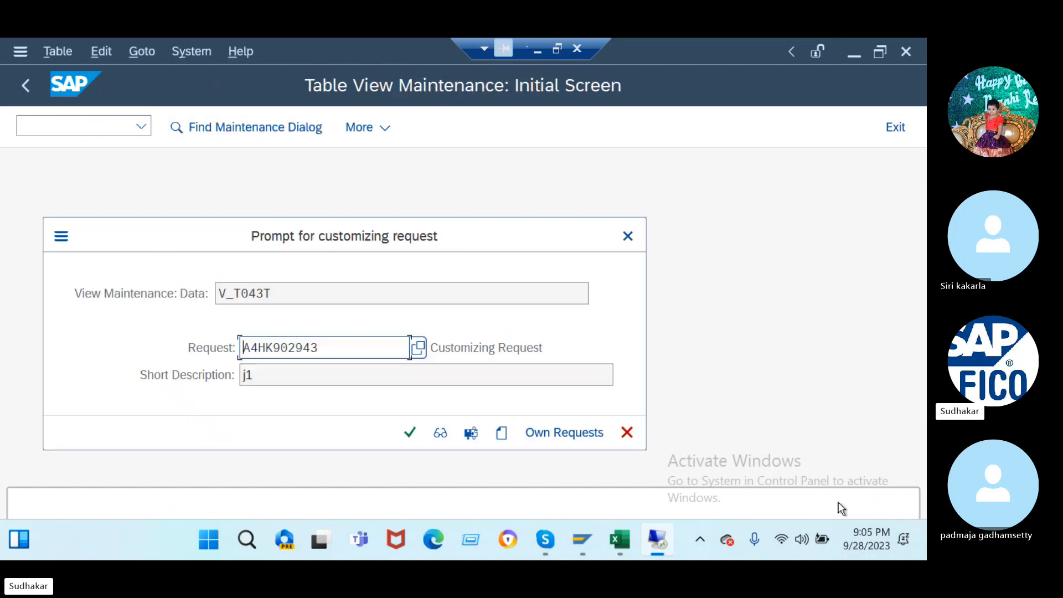
{"action": "left_click", "coordinate": [418, 443]}
- Run /nOB53 and close its chart of accounts prompt to return to Easy Access
{"action": "left_click", "coordinate": [97, 124]}
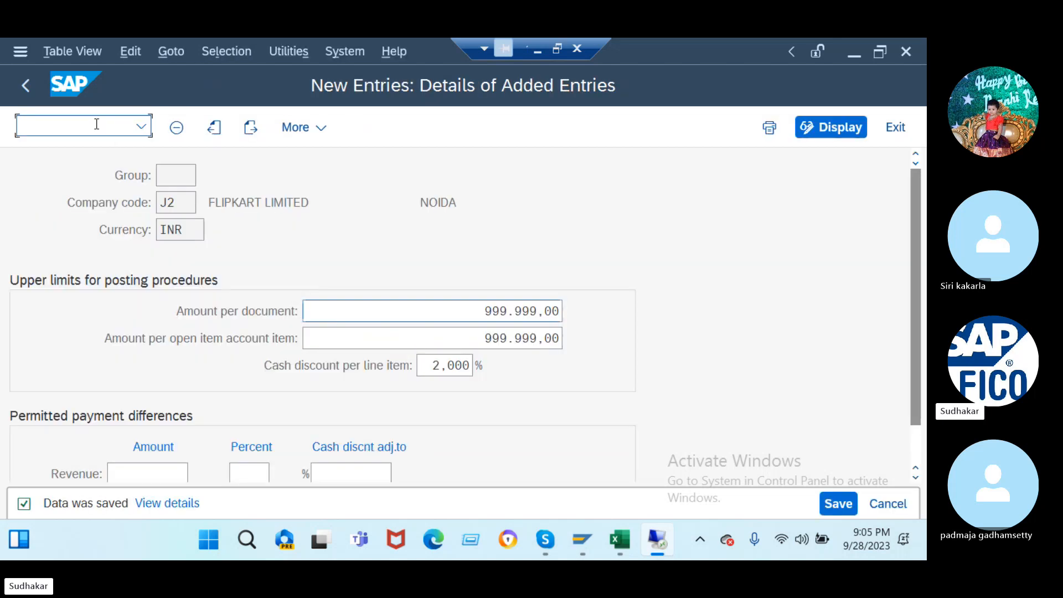
{"action": "type", "text": "/n"}
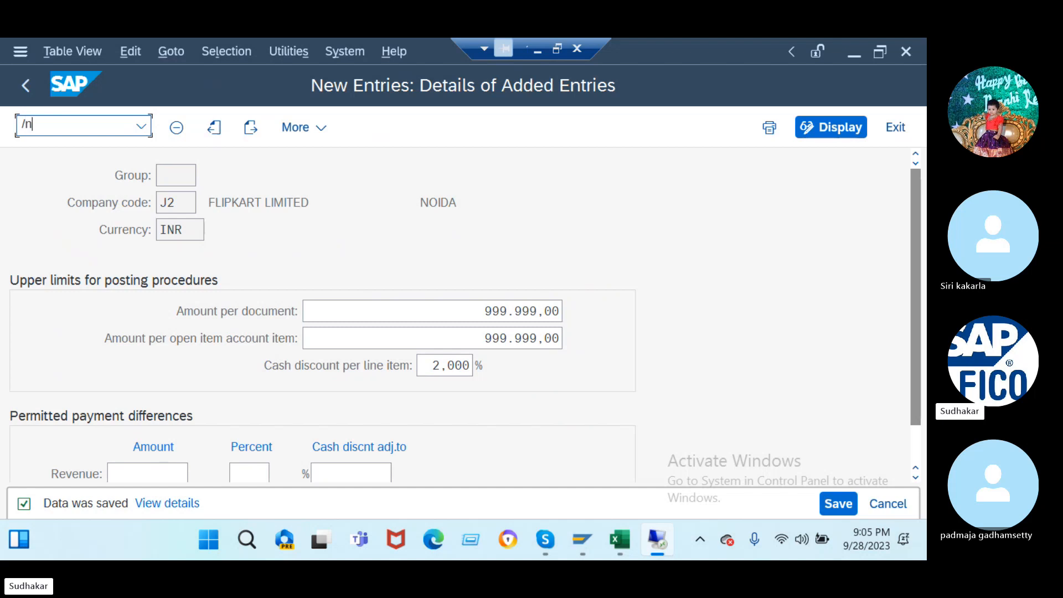
{"action": "type", "text": "ob53"}
{"action": "key", "text": "Return"}
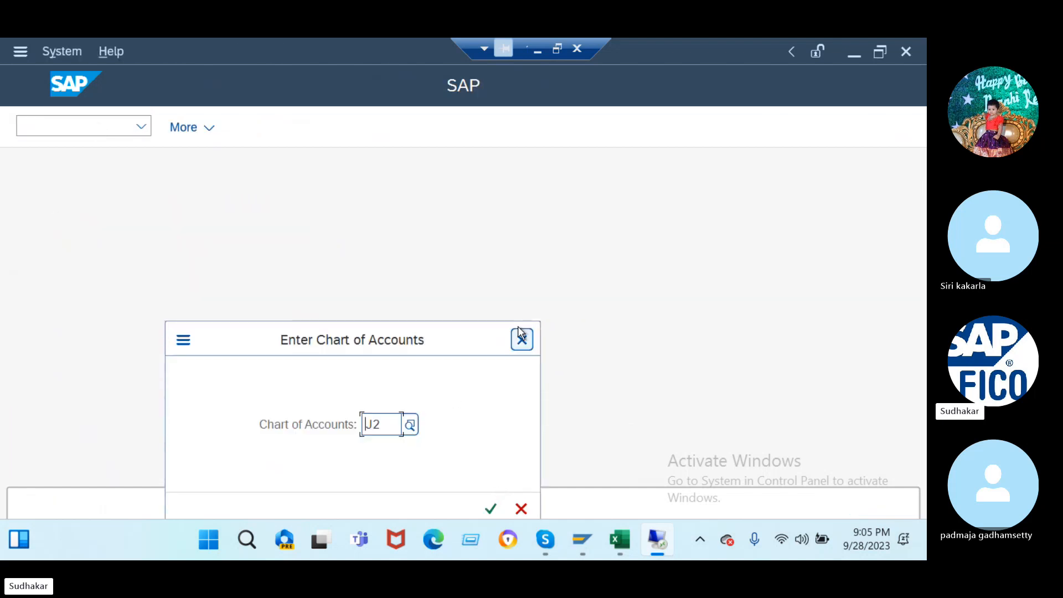
{"action": "left_click", "coordinate": [521, 342]}
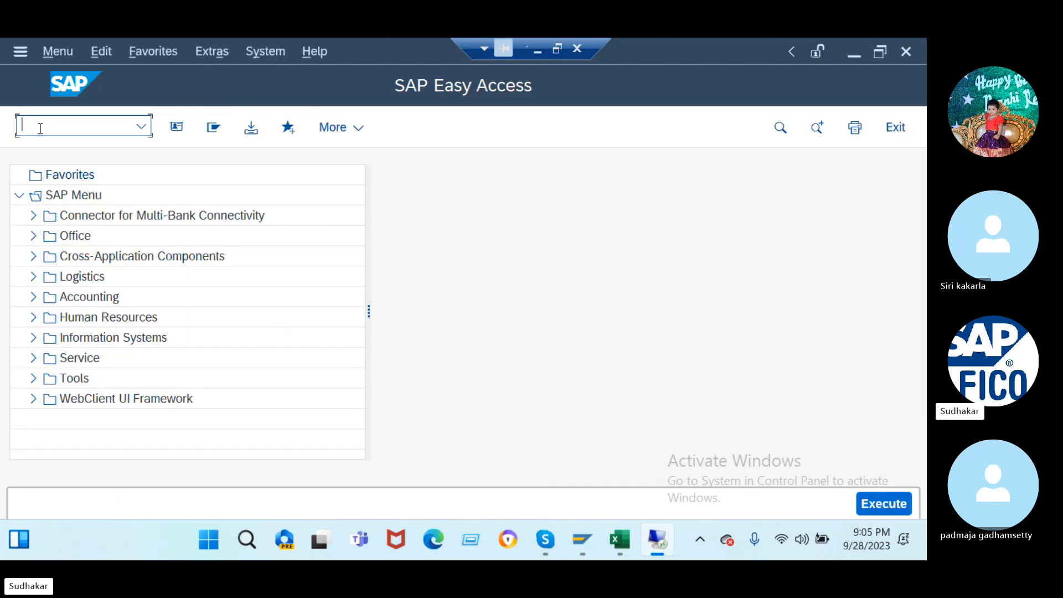
- In OB57, clear the user's G1 tolerance group value and save under the customizing request
{"action": "type", "text": "/nob57"}
{"action": "key", "text": "Return"}
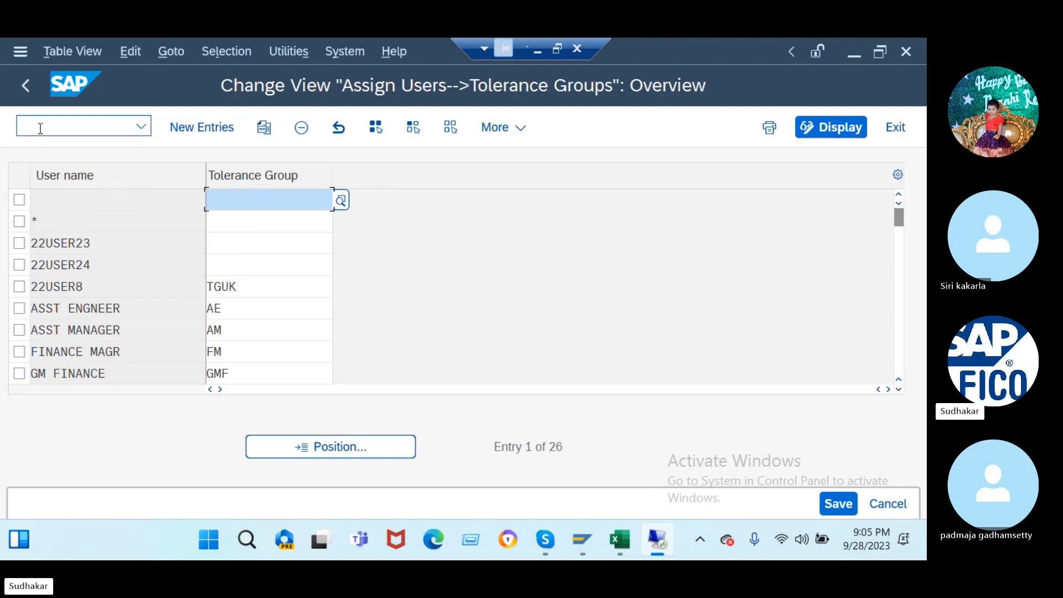
{"action": "scroll", "coordinate": [281, 350], "scroll_direction": "down", "scroll_amount": 3}
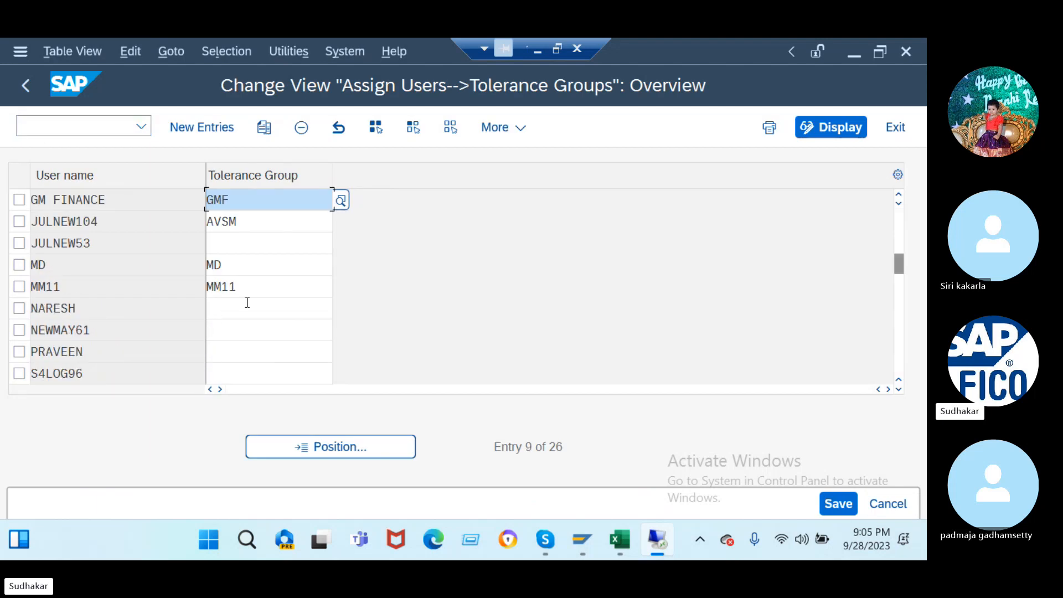
{"action": "scroll", "coordinate": [250, 283], "scroll_direction": "down", "scroll_amount": 2}
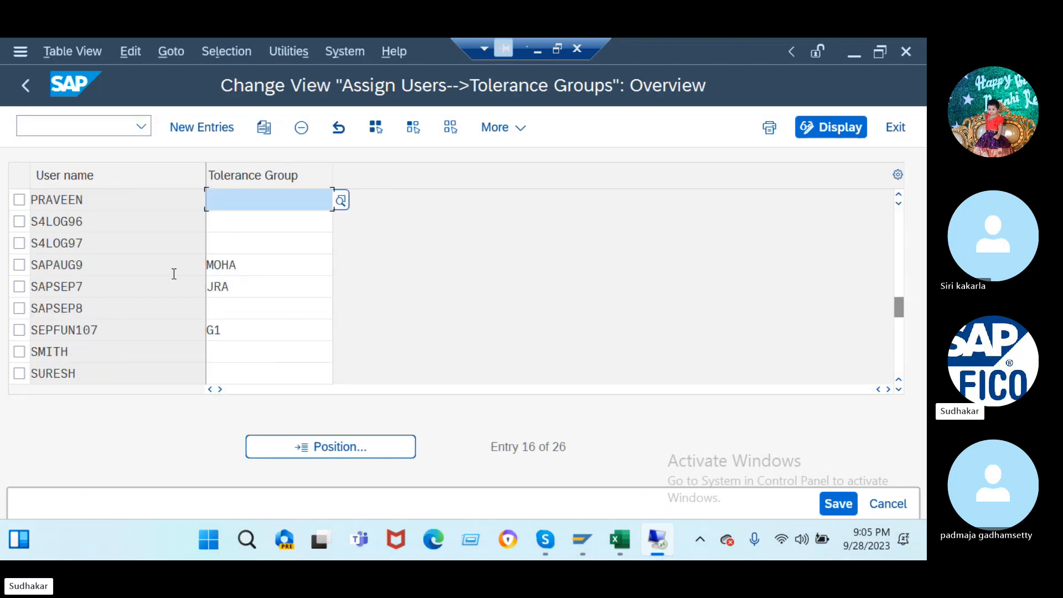
{"action": "left_click", "coordinate": [237, 330]}
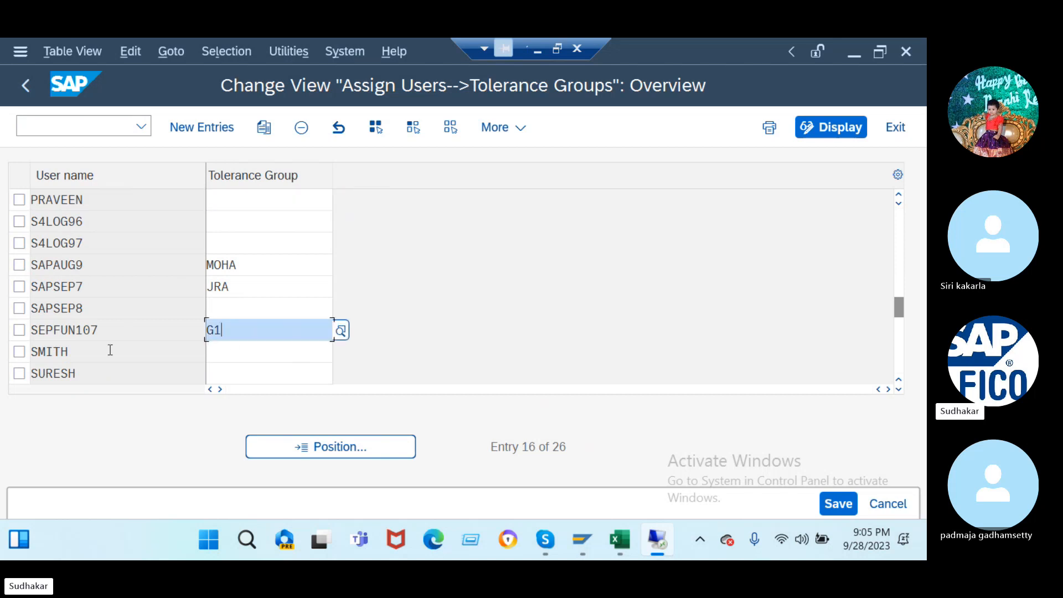
{"action": "key", "text": "Delete"}
{"action": "left_click", "coordinate": [838, 504]}
{"action": "left_click", "coordinate": [410, 433]}
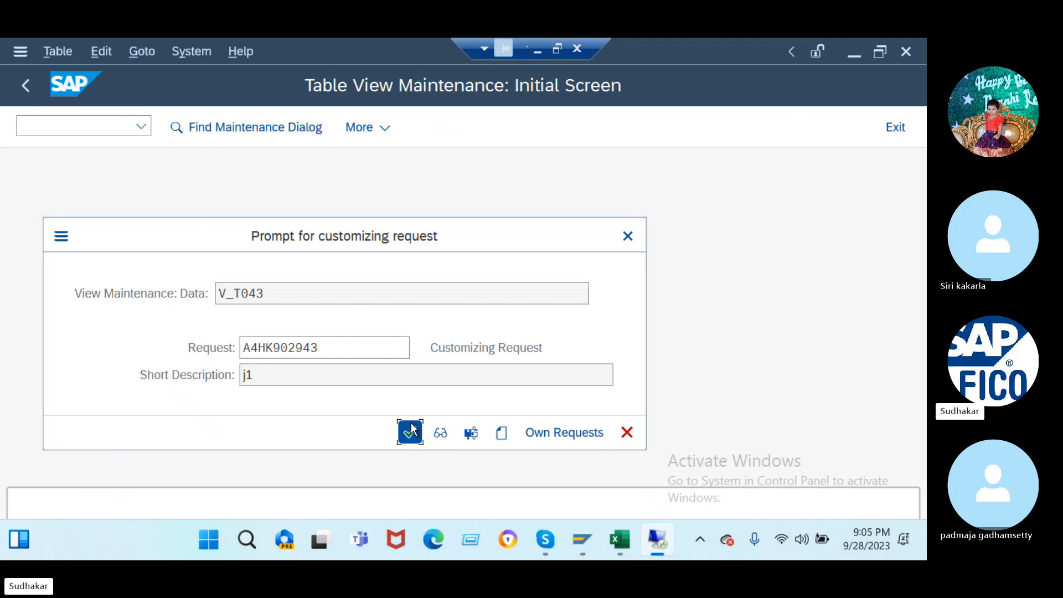
{"action": "left_click", "coordinate": [87, 131]}
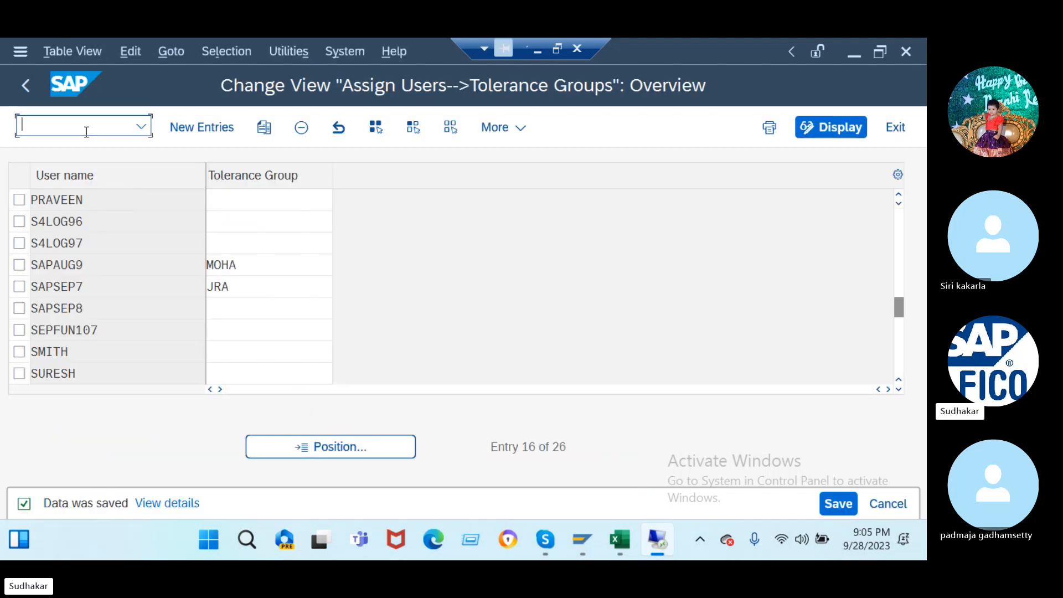
- In SPRO, run Document Splitting > Classify G/L Accounts for chart J2 and start new entries
{"action": "type", "text": "/nspro"}
{"action": "key", "text": "Return"}
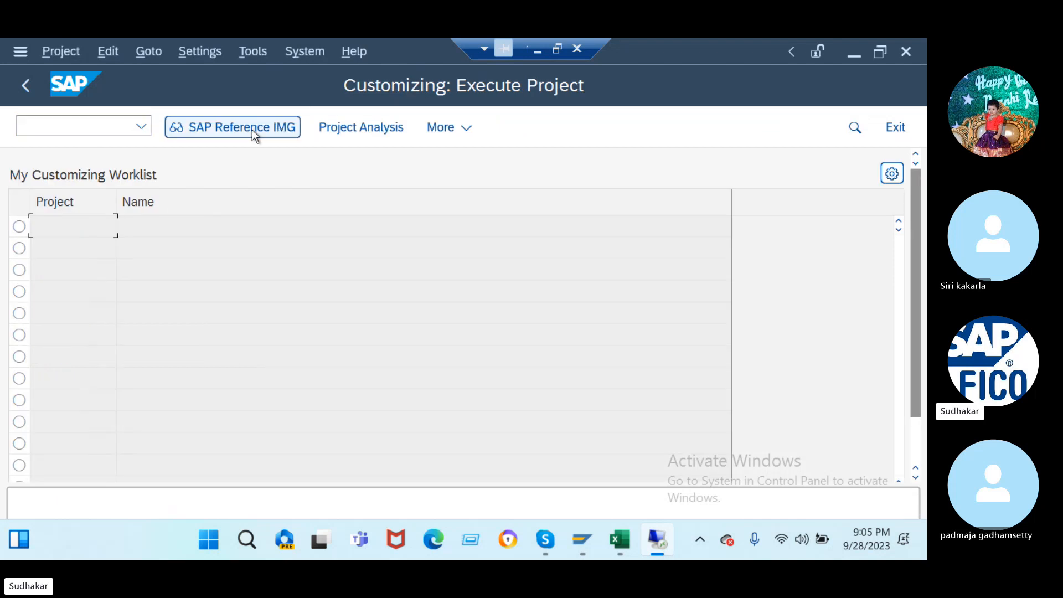
{"action": "left_click", "coordinate": [251, 128]}
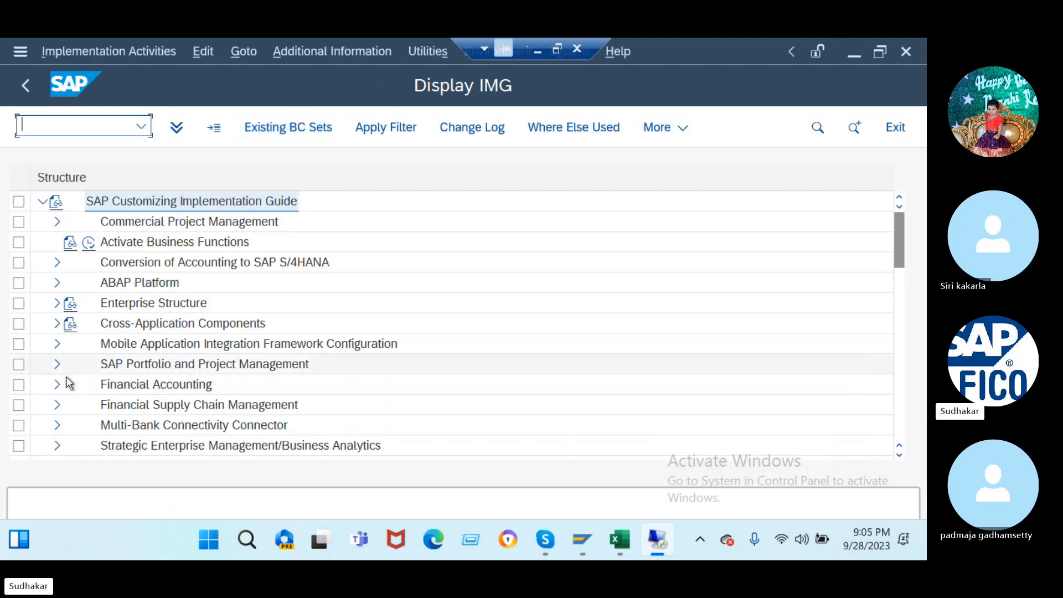
{"action": "left_click", "coordinate": [57, 386]}
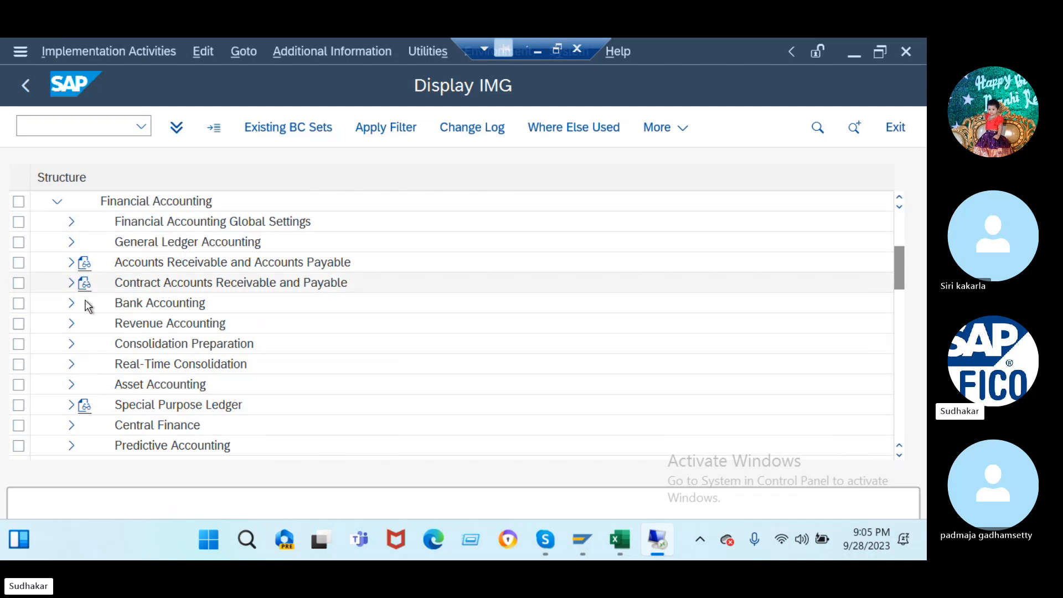
{"action": "left_click", "coordinate": [70, 242]}
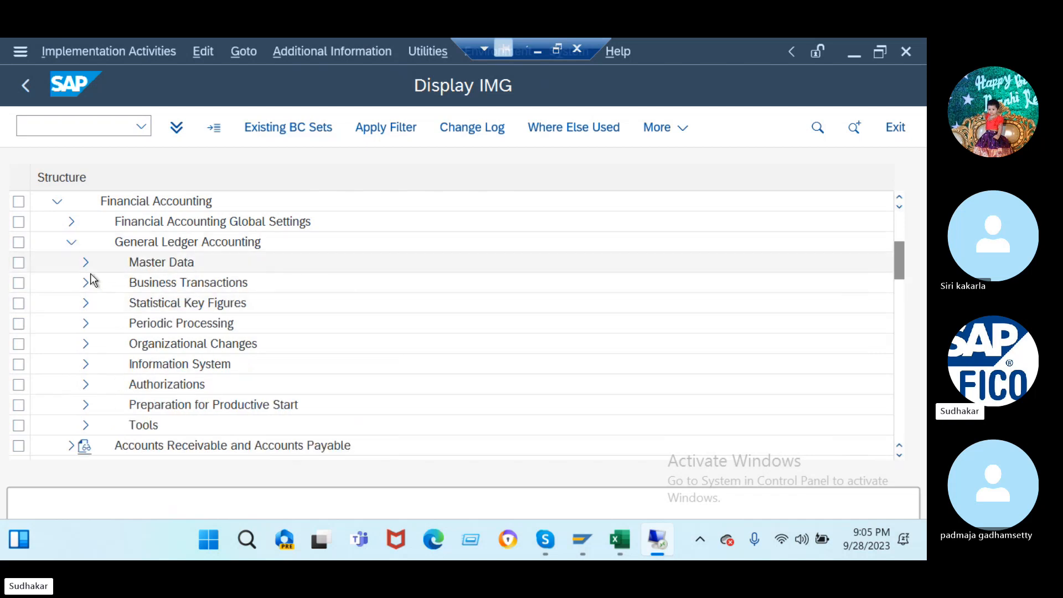
{"action": "left_click", "coordinate": [86, 284]}
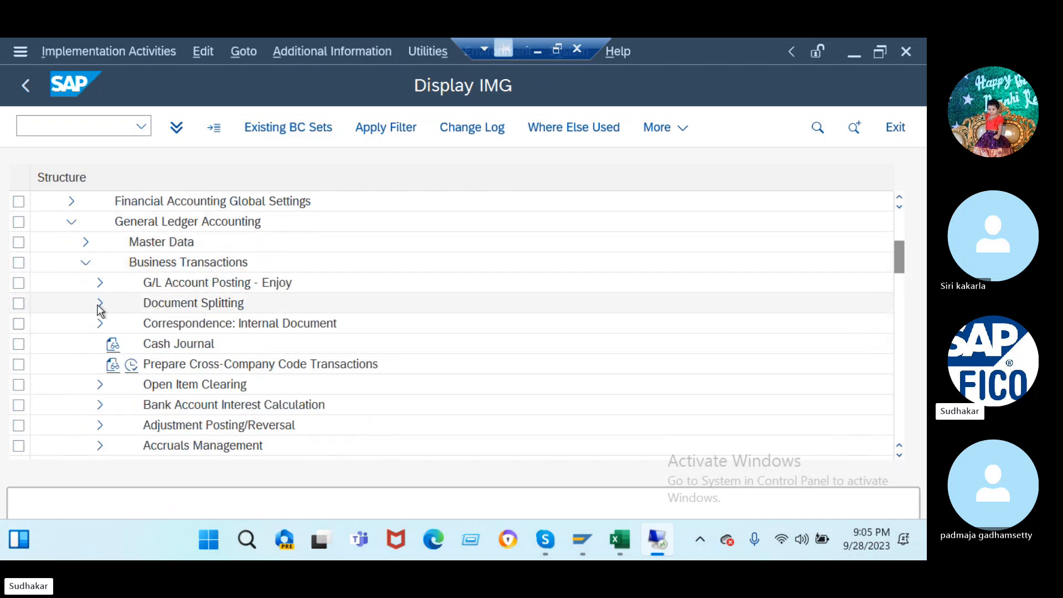
{"action": "left_click", "coordinate": [99, 304]}
{"action": "left_click", "coordinate": [146, 263]}
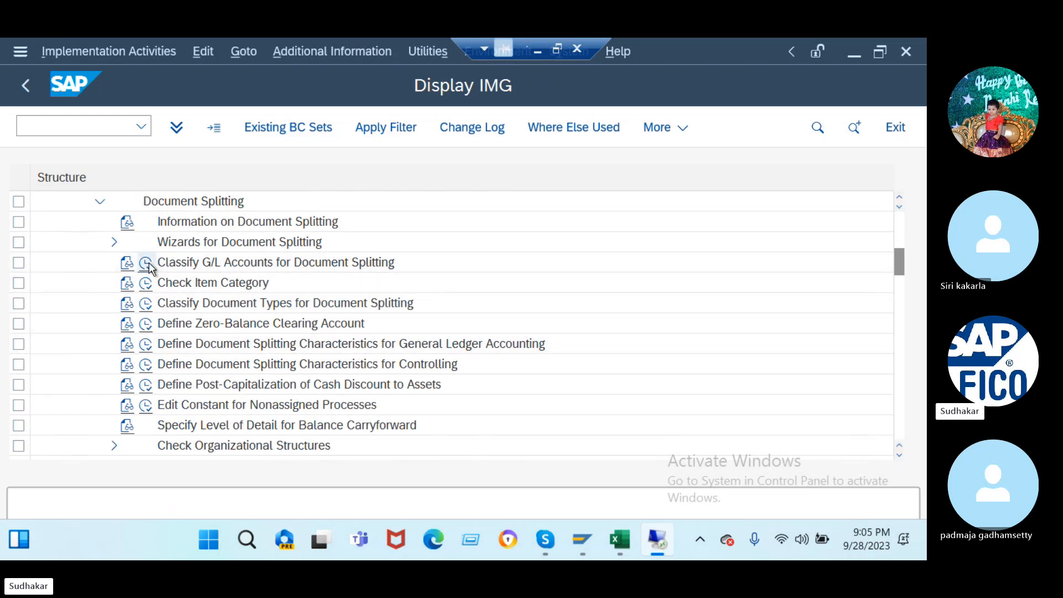
{"action": "left_click", "coordinate": [239, 433]}
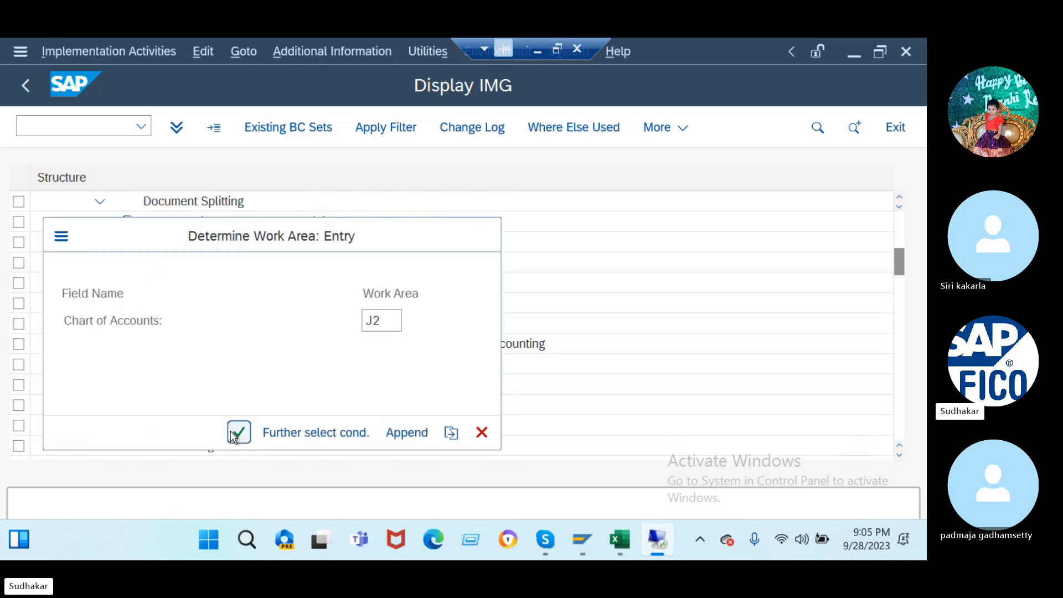
{"action": "left_click", "coordinate": [252, 123]}
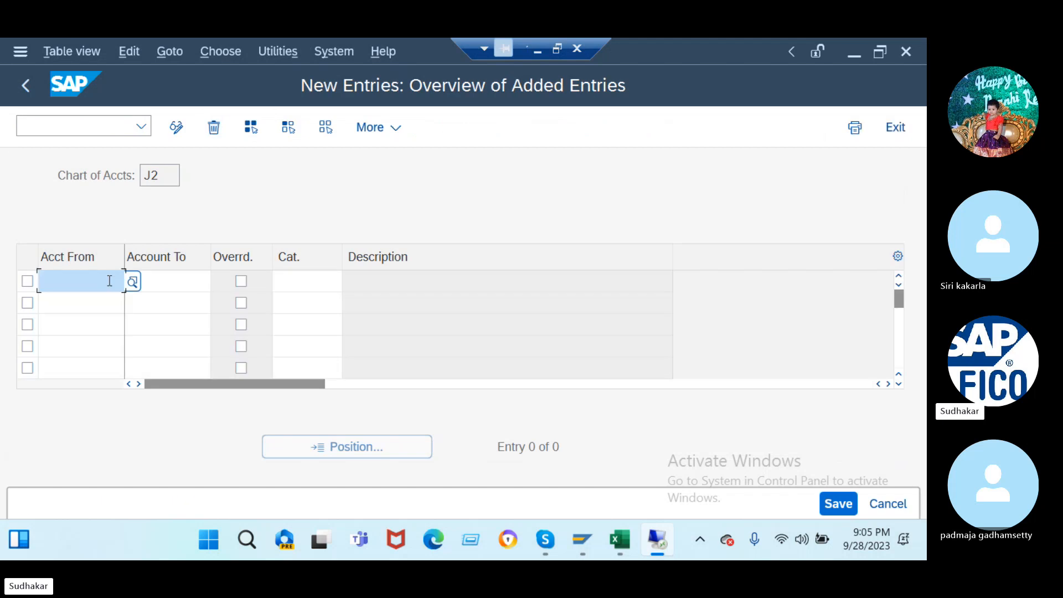
- Enter ranges 100000–399999 and 600000–699999 with category 01000
{"action": "type", "text": "100000"}
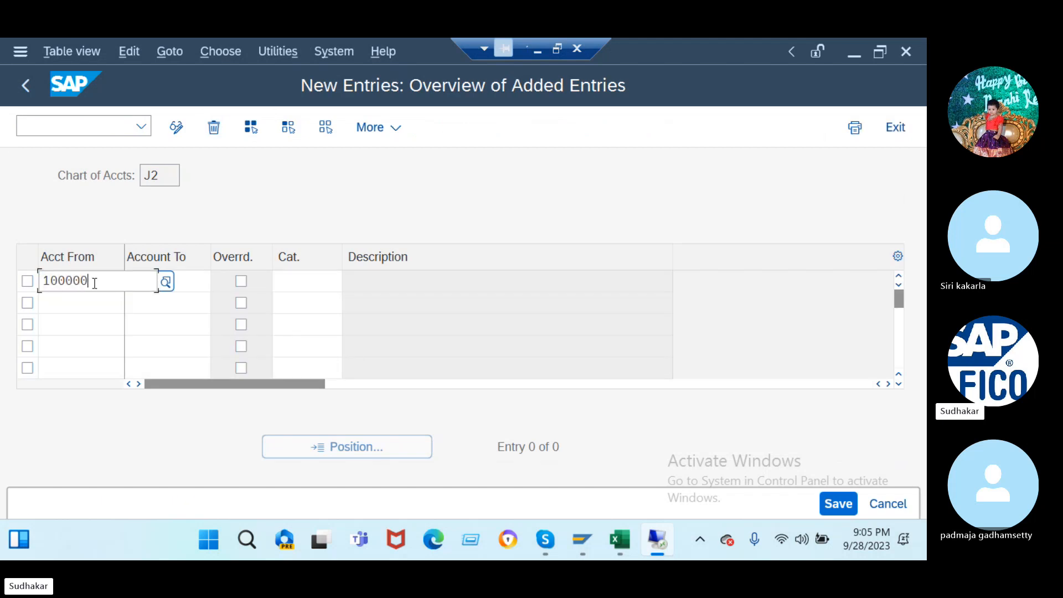
{"action": "left_click", "coordinate": [184, 278]}
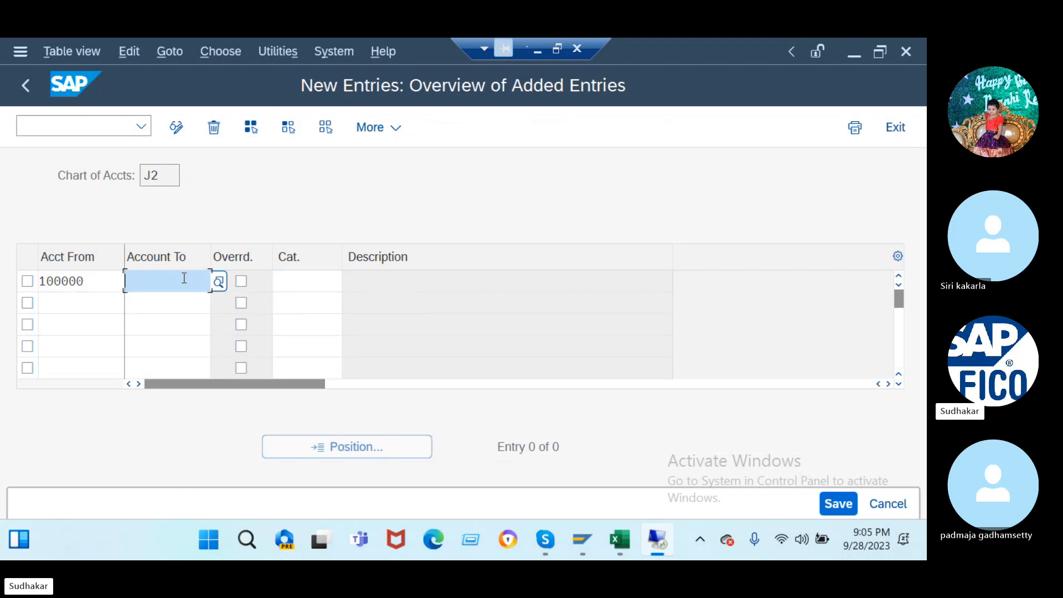
{"action": "type", "text": "399999"}
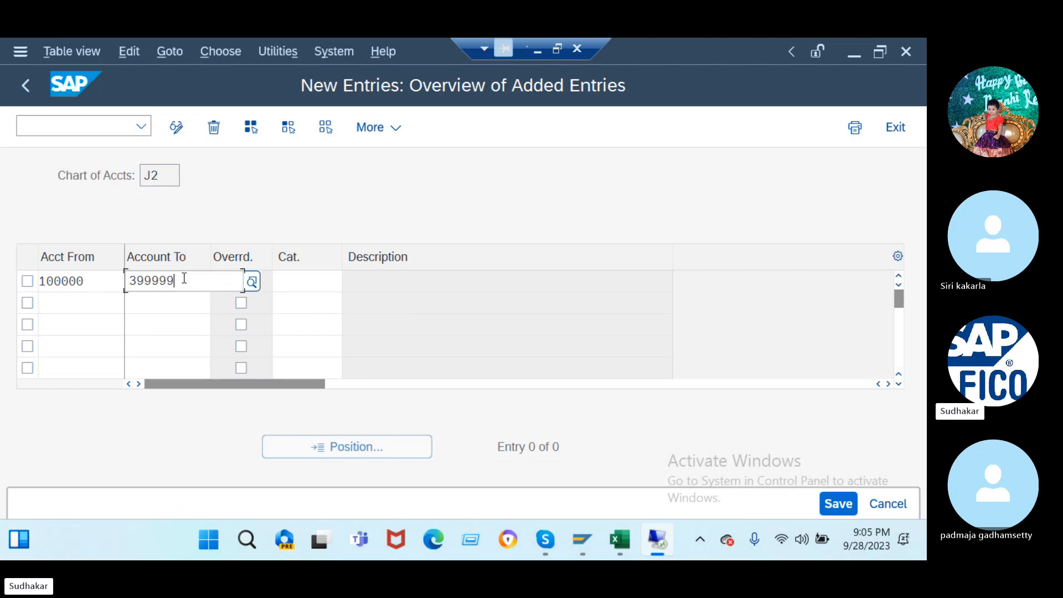
{"action": "left_click", "coordinate": [314, 280]}
{"action": "type", "text": "010"}
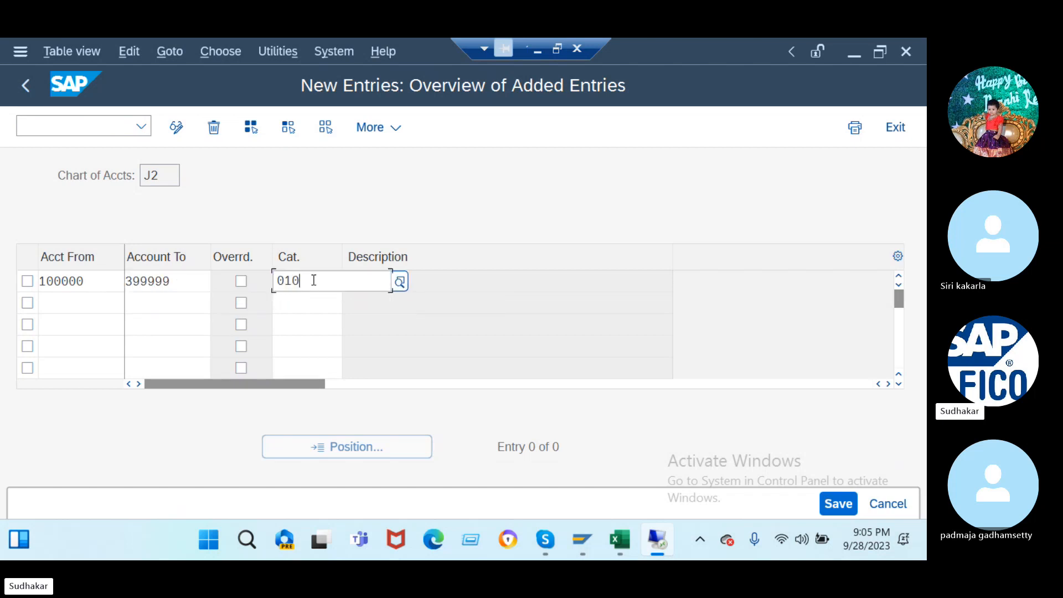
{"action": "type", "text": "00"}
{"action": "left_click", "coordinate": [74, 303]}
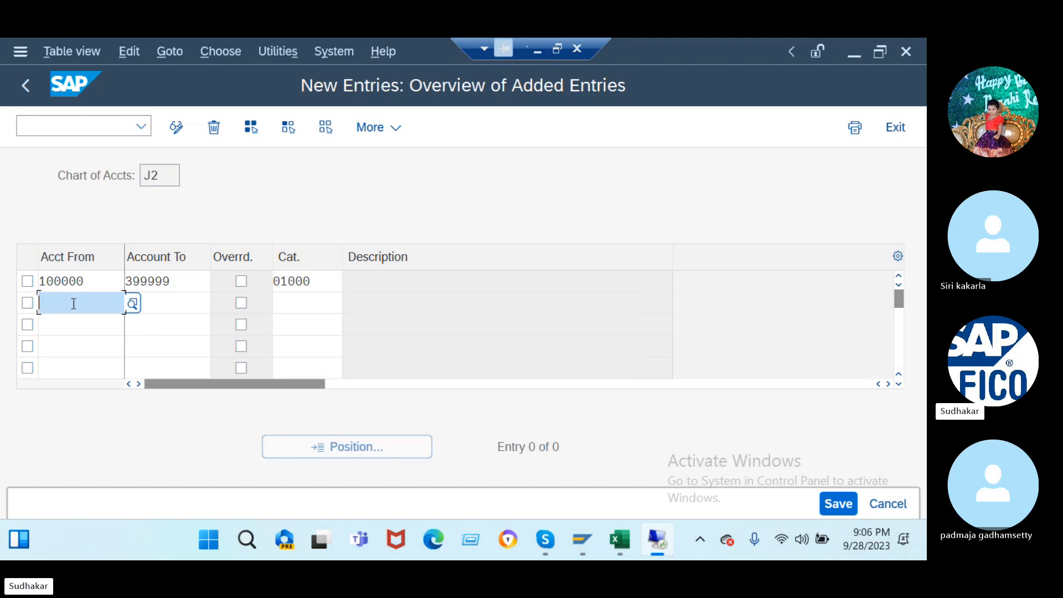
{"action": "type", "text": "600000"}
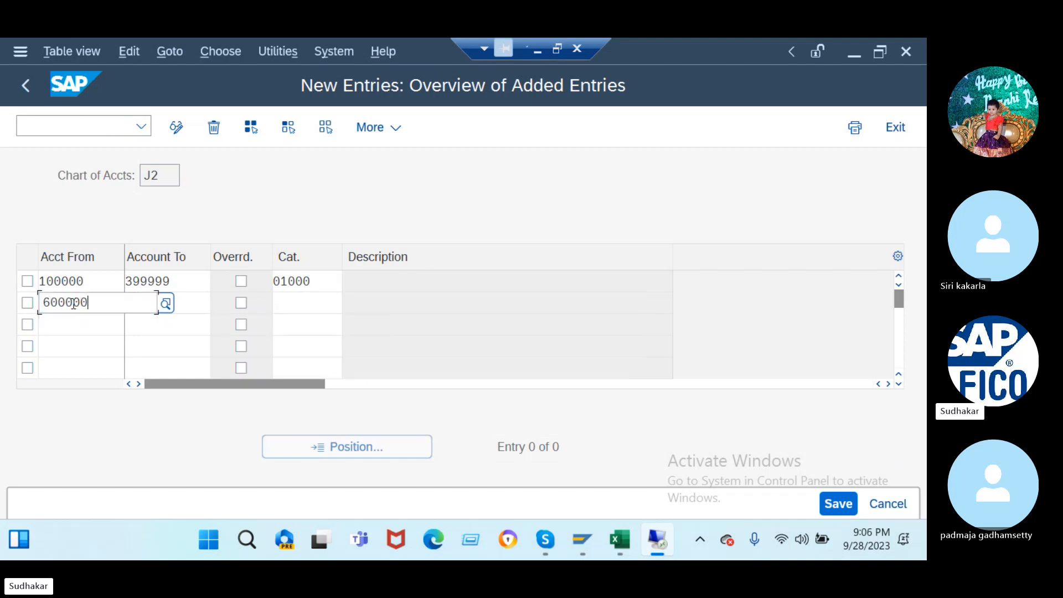
{"action": "left_click", "coordinate": [200, 300]}
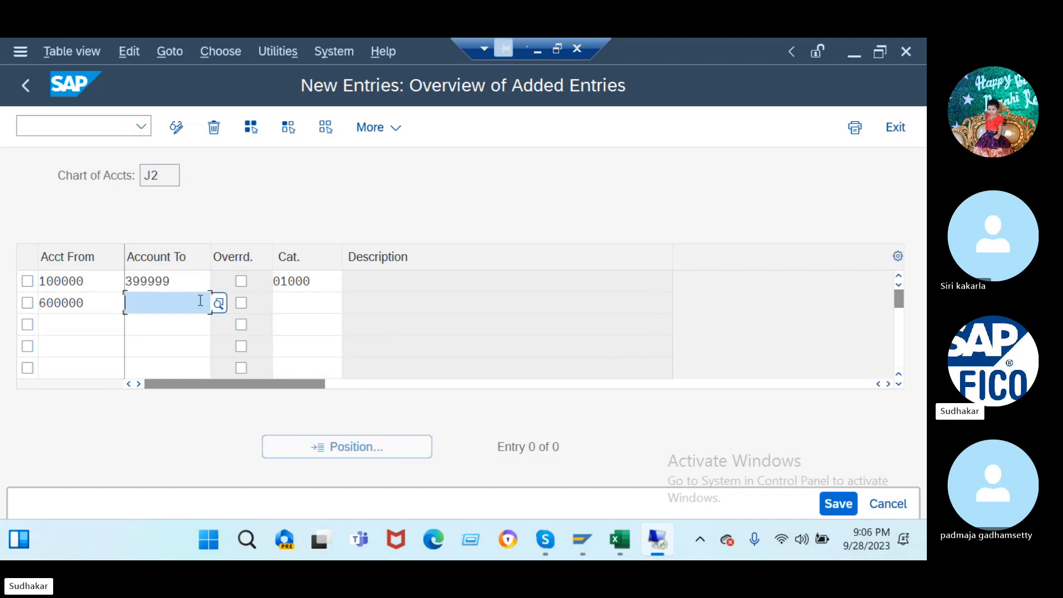
{"action": "type", "text": "69999"}
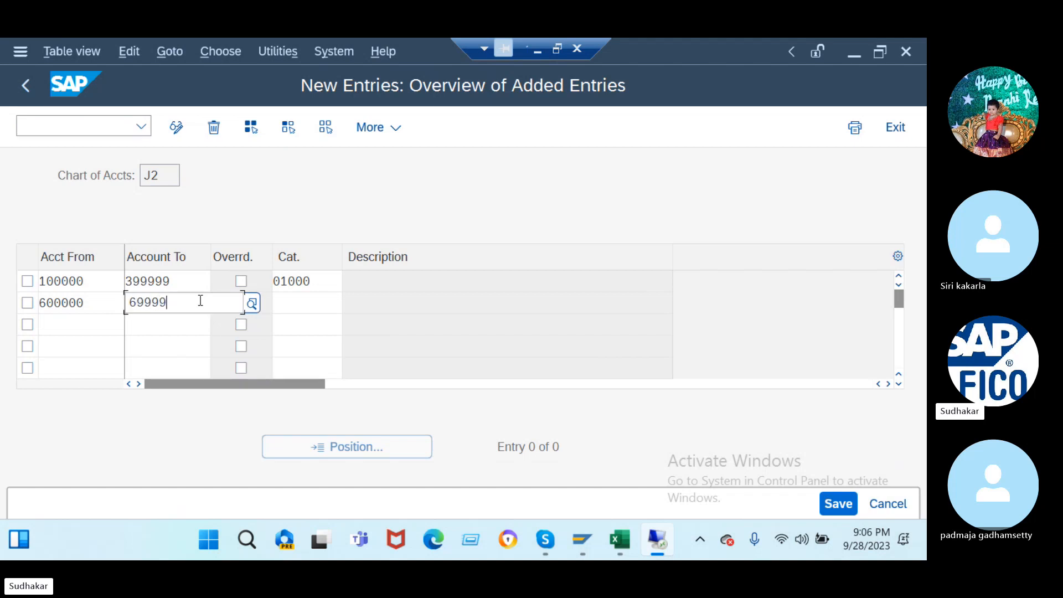
{"action": "key", "text": "Return"}
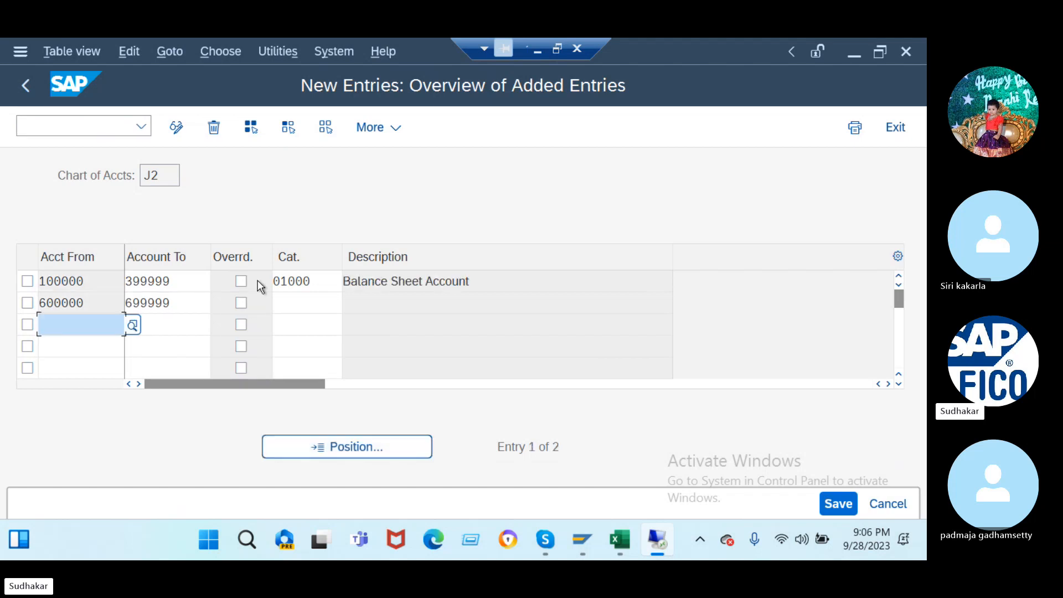
{"action": "left_click", "coordinate": [310, 306]}
{"action": "type", "text": "01000"}
{"action": "key", "text": "Return"}
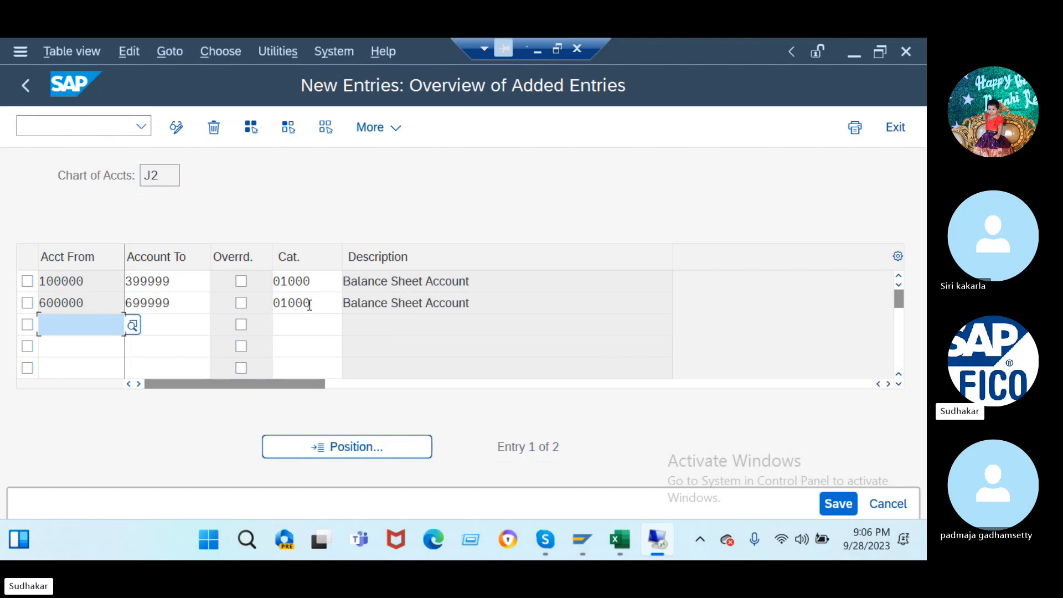
- Add range 400000–499999 as category 20000 and 500000–599999 as category 30000
{"action": "type", "text": "5"}
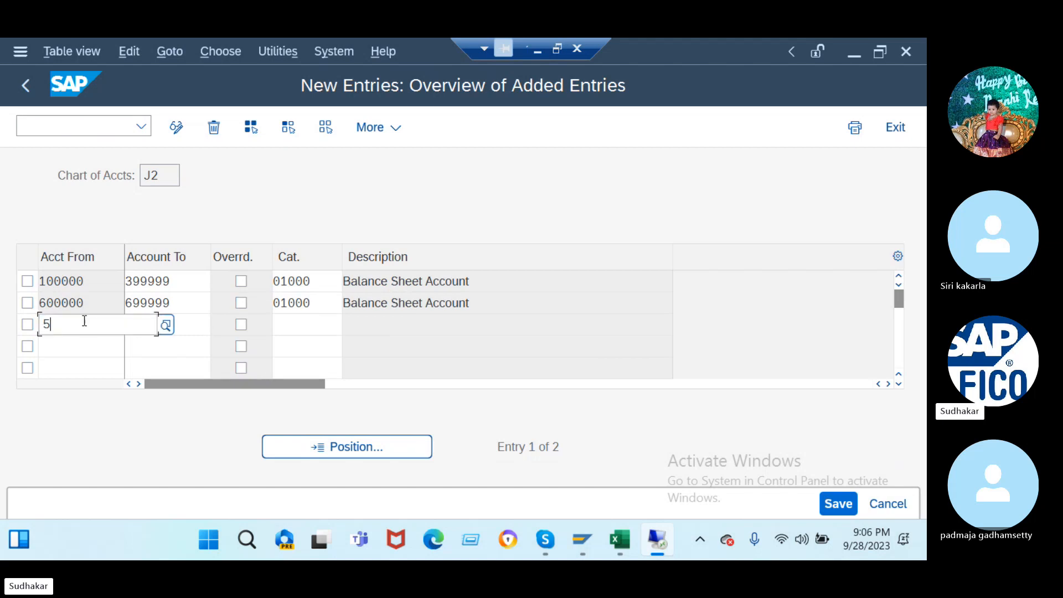
{"action": "key", "text": "BackSpace"}
{"action": "type", "text": "400000"}
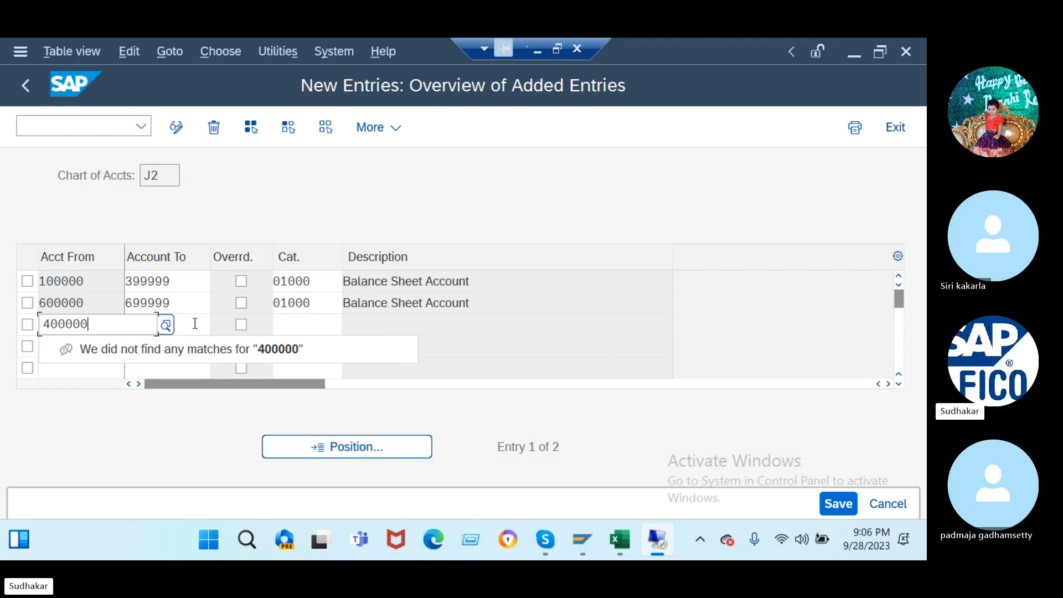
{"action": "key", "text": "Tab"}
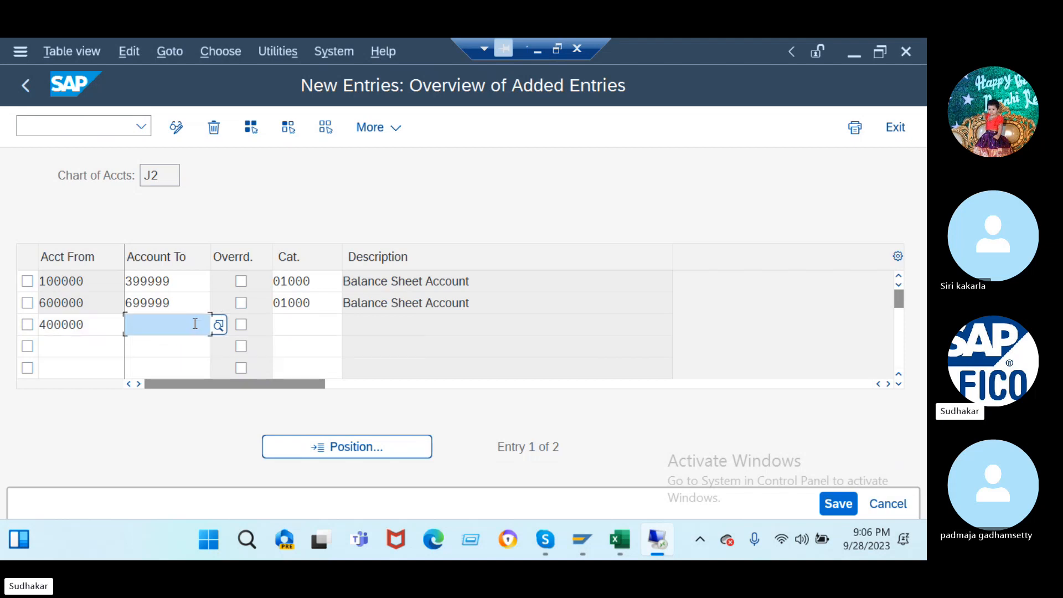
{"action": "type", "text": "499999"}
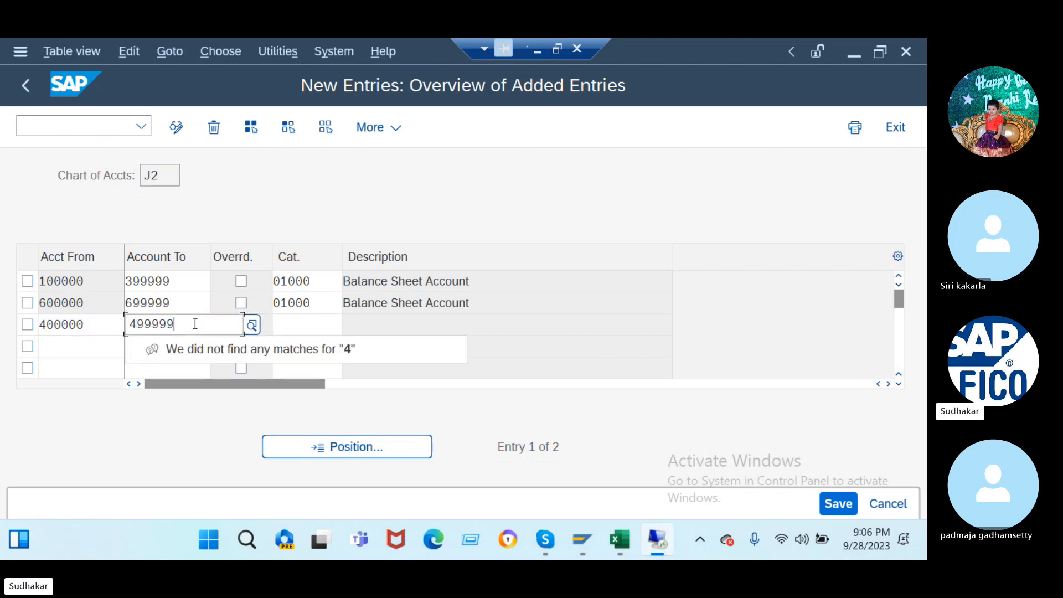
{"action": "left_click", "coordinate": [287, 325]}
{"action": "type", "text": "20000"}
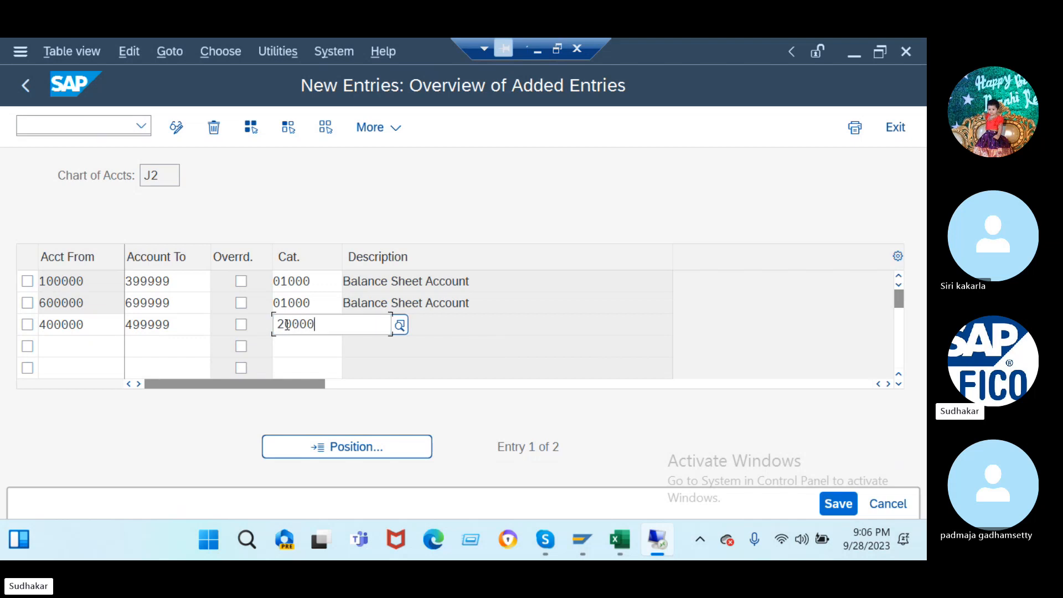
{"action": "key", "text": "Return"}
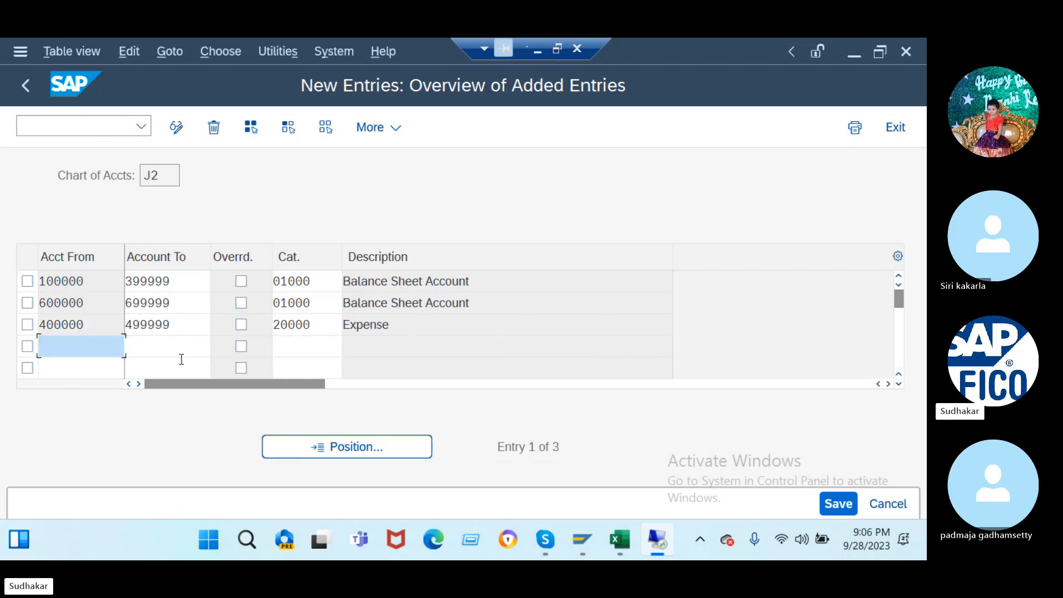
{"action": "type", "text": "50"}
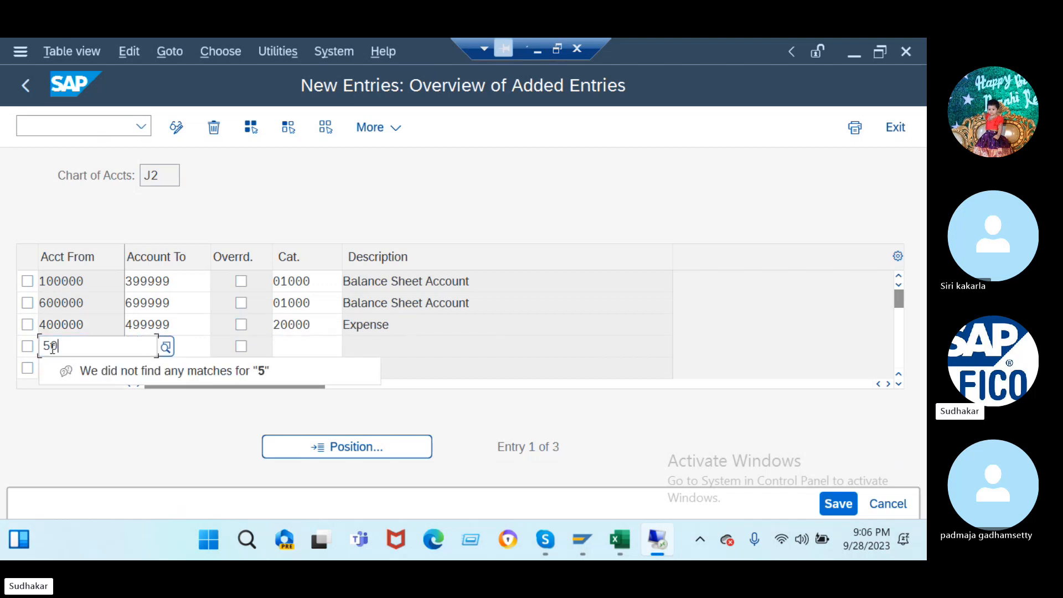
{"action": "type", "text": "0000"}
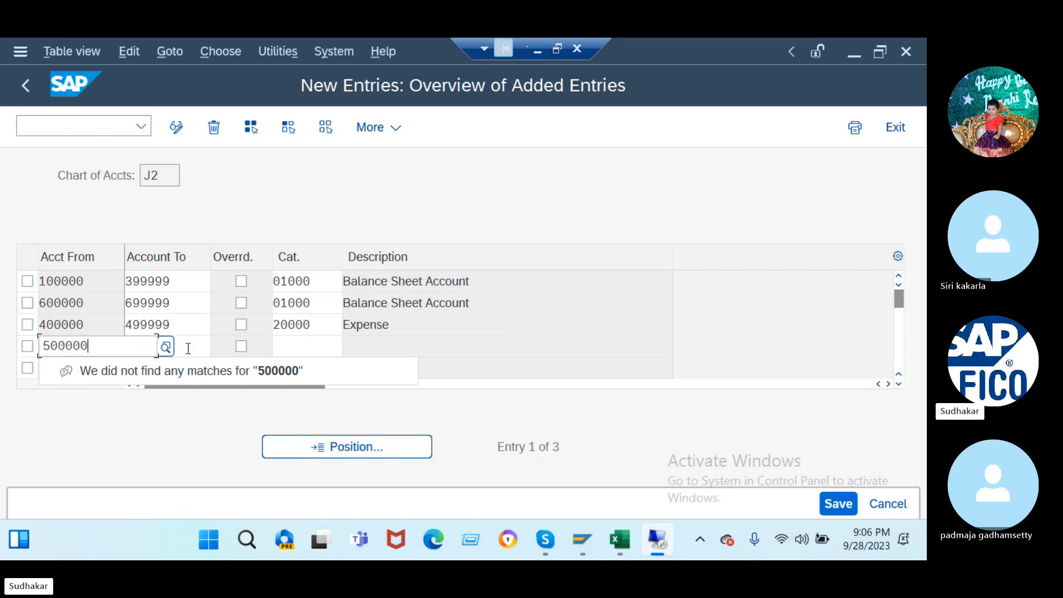
{"action": "left_click", "coordinate": [188, 349]}
{"action": "type", "text": "599999"}
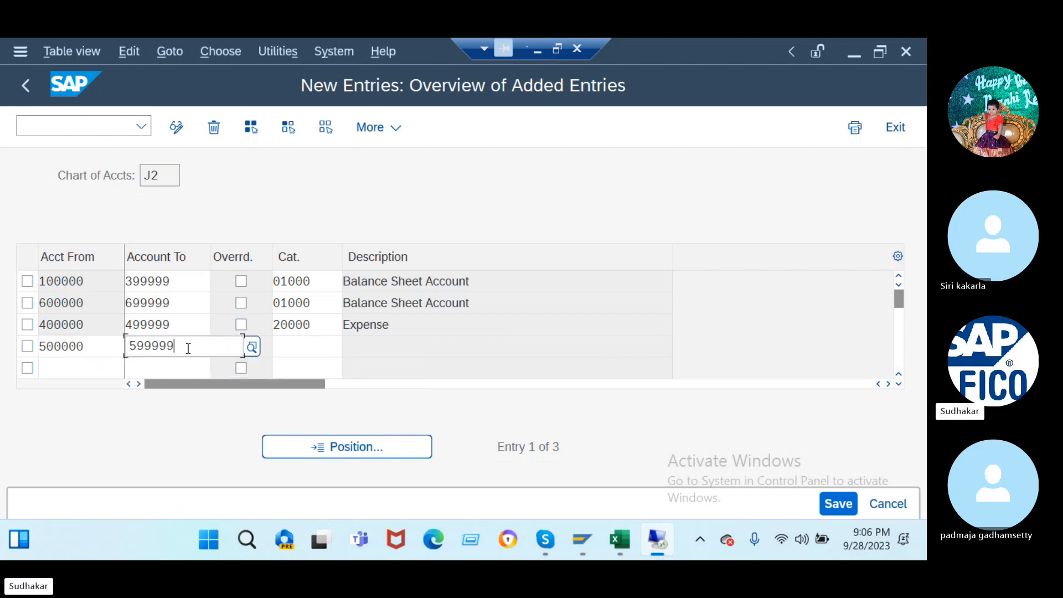
{"action": "key", "text": "Return"}
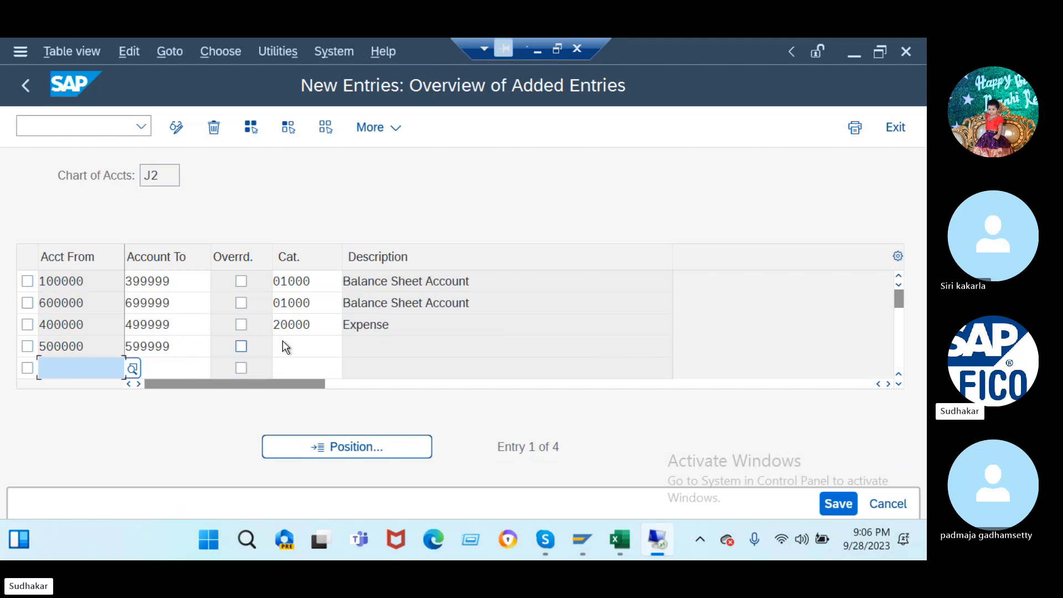
{"action": "left_click", "coordinate": [295, 346]}
{"action": "type", "text": "30000"}
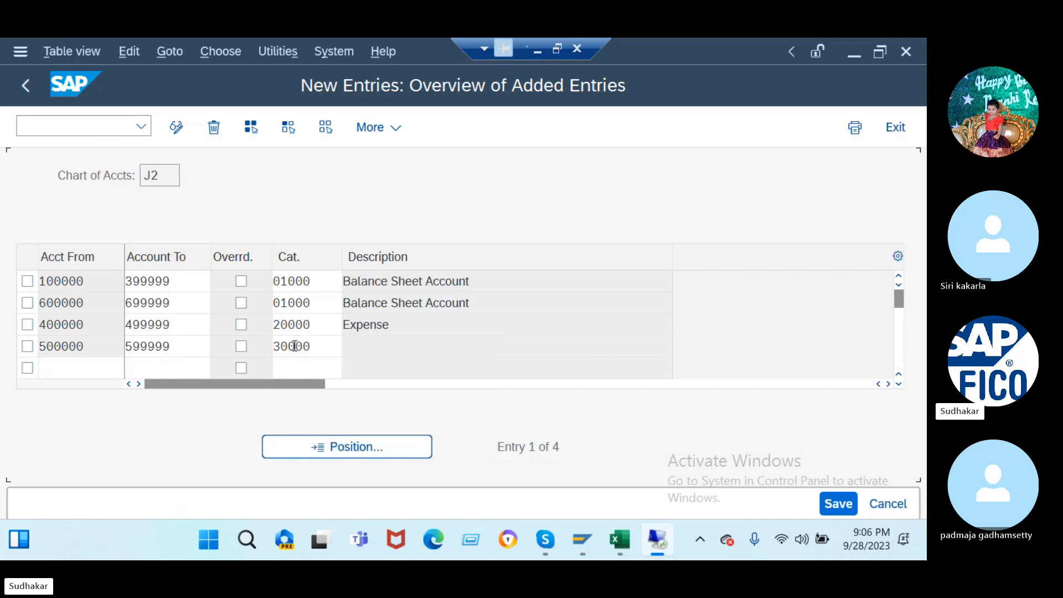
{"action": "key", "text": "Return"}
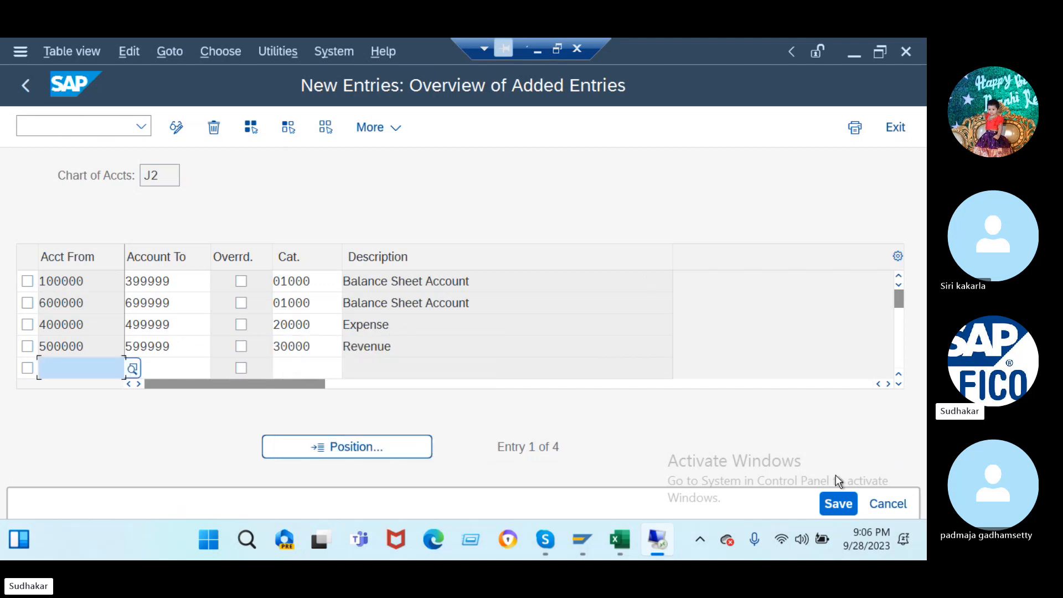
- Save the account classification ranges under the customizing request
{"action": "left_click", "coordinate": [838, 504]}
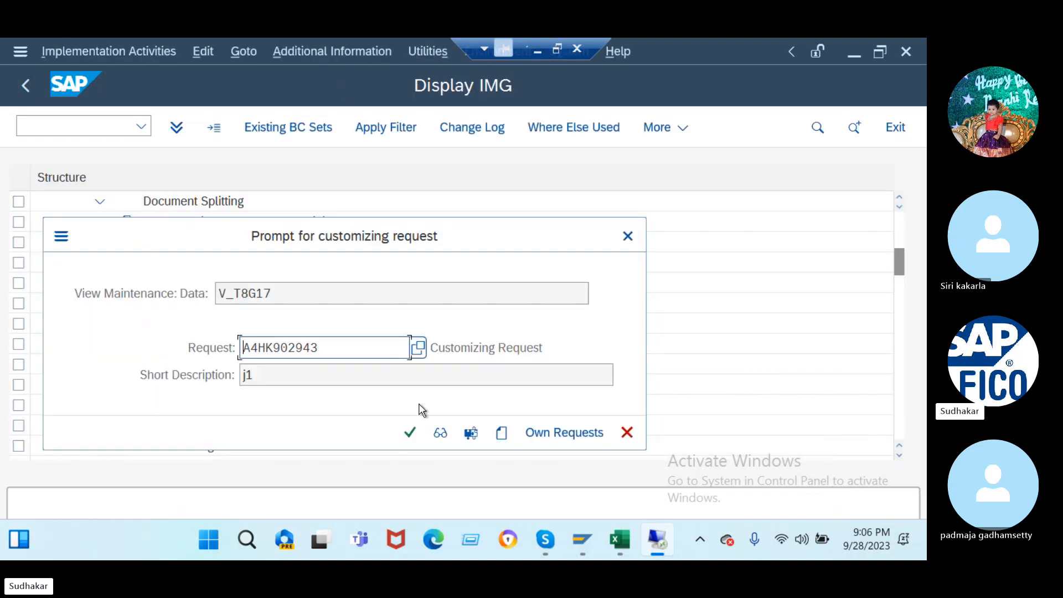
{"action": "left_click", "coordinate": [406, 440]}
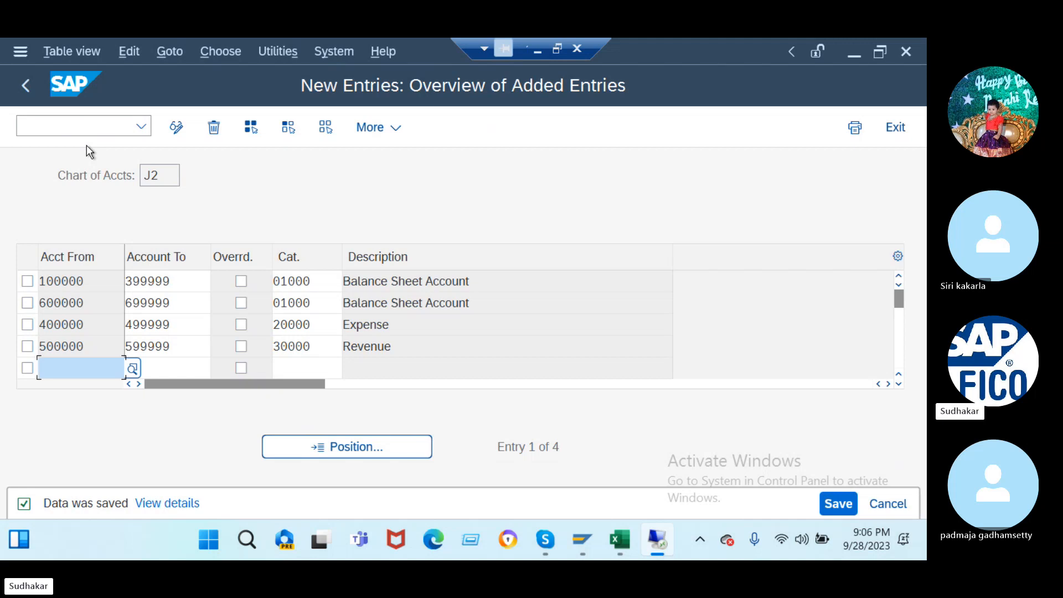
{"action": "left_click", "coordinate": [77, 126]}
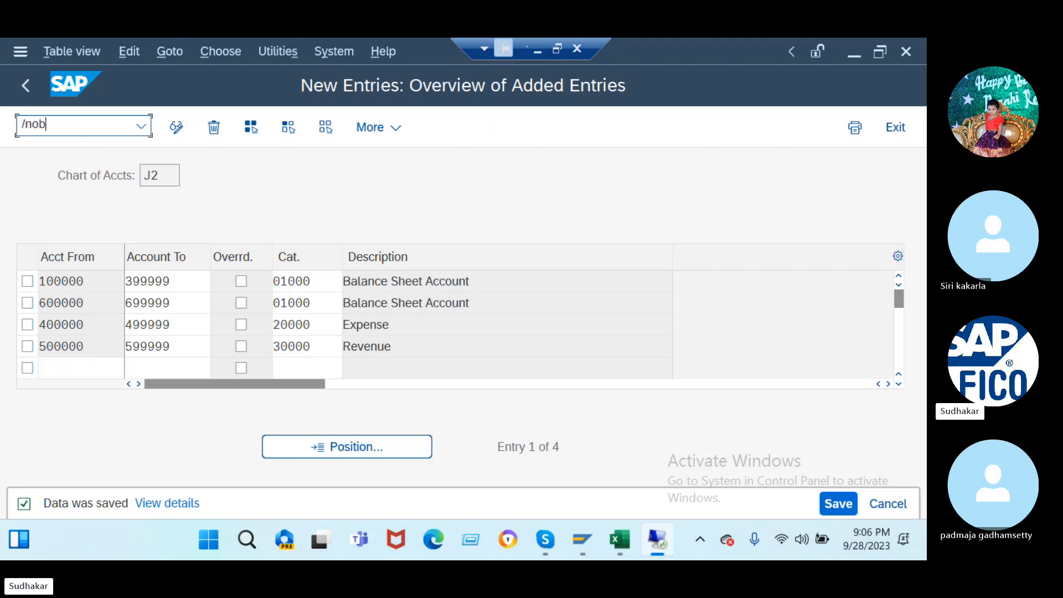
- Open OBY6 despite the lock, position to company code J2 and inspect its blank chart of accounts
{"action": "key", "text": "Return"}
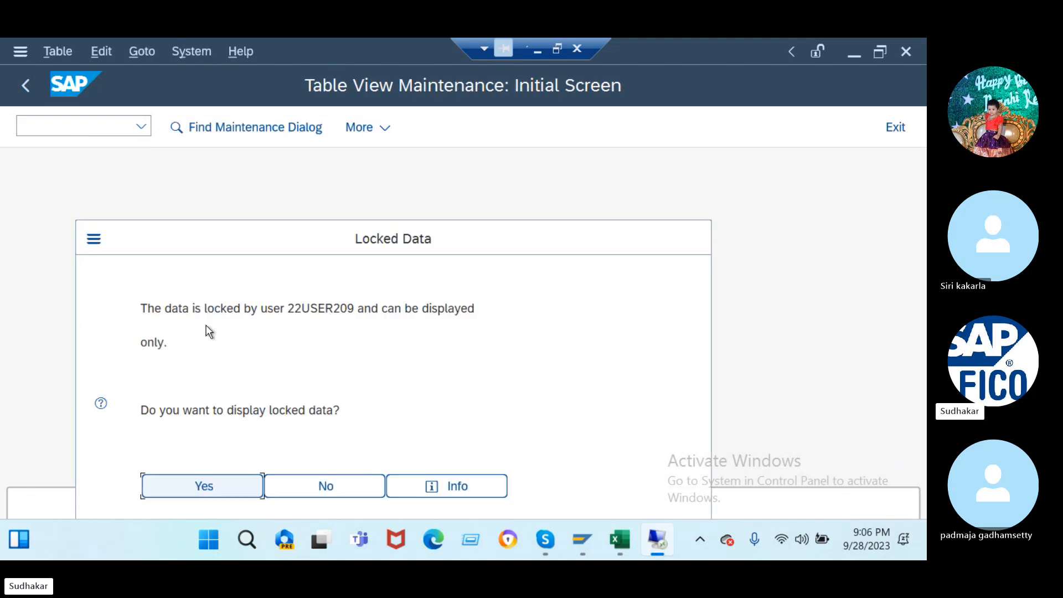
{"action": "left_click", "coordinate": [215, 485]}
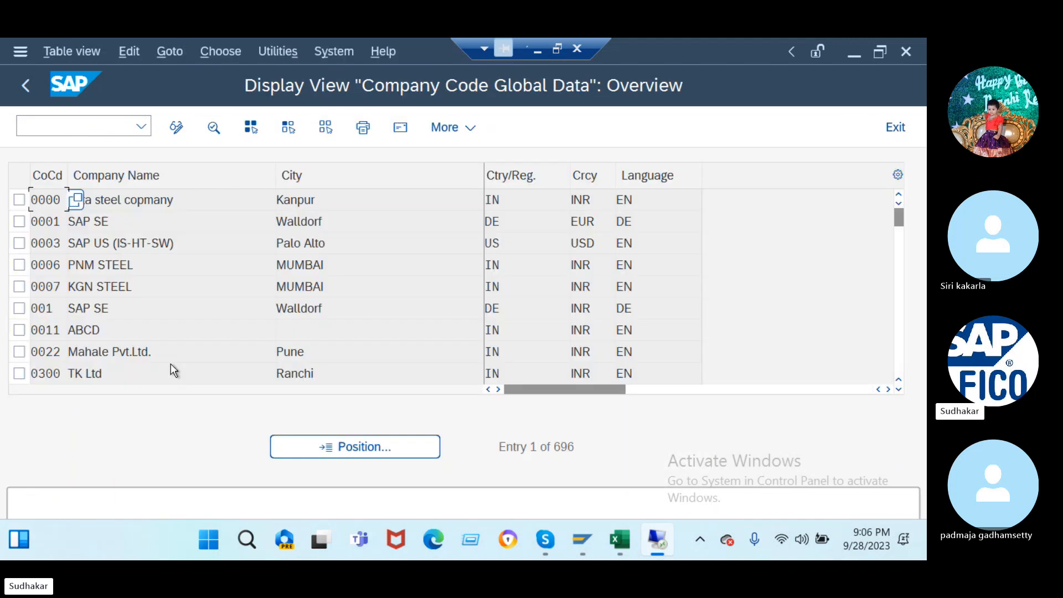
{"action": "left_click", "coordinate": [327, 453]}
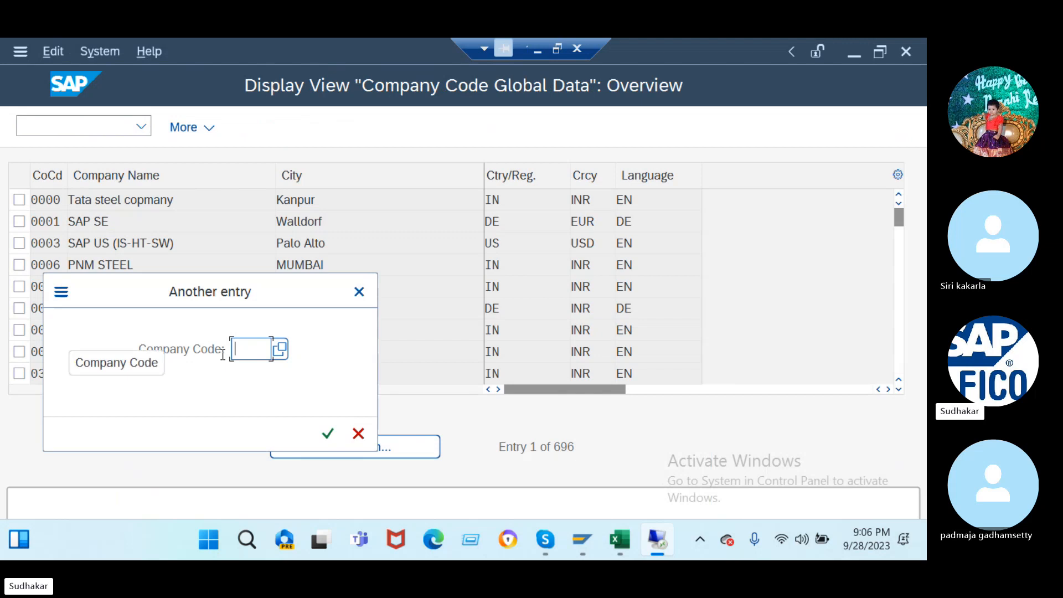
{"action": "type", "text": "j2"}
{"action": "key", "text": "Return"}
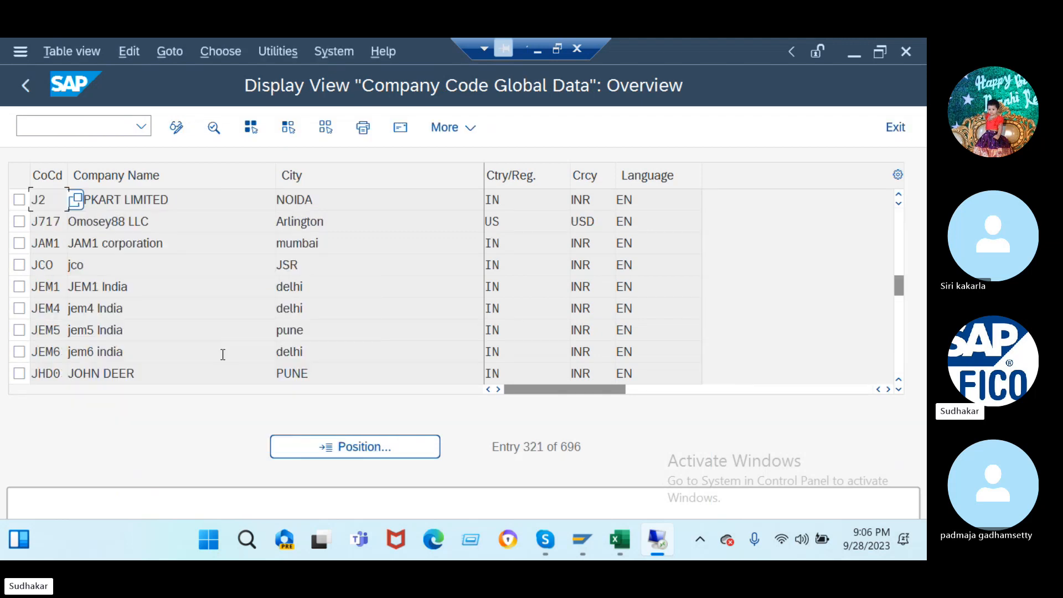
{"action": "double_click", "coordinate": [318, 204]}
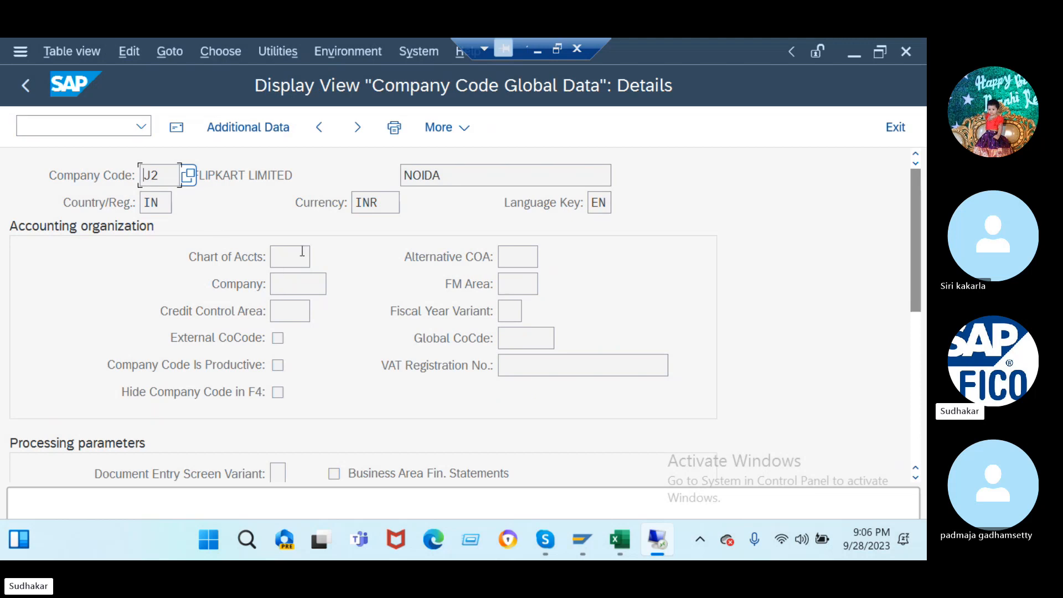
{"action": "left_click", "coordinate": [288, 260]}
{"action": "left_click", "coordinate": [69, 123]}
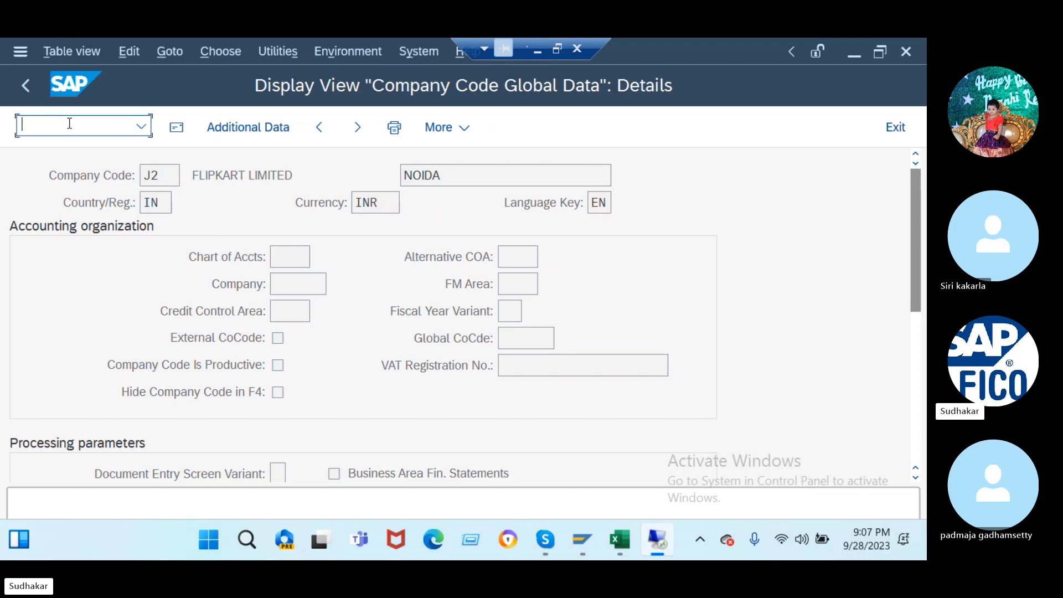
- In SM12, clear the user filter, list all client-100 locks, and delete the selected locks
{"action": "type", "text": "/nsm12"}
{"action": "key", "text": "Return"}
{"action": "double_click", "coordinate": [226, 240]}
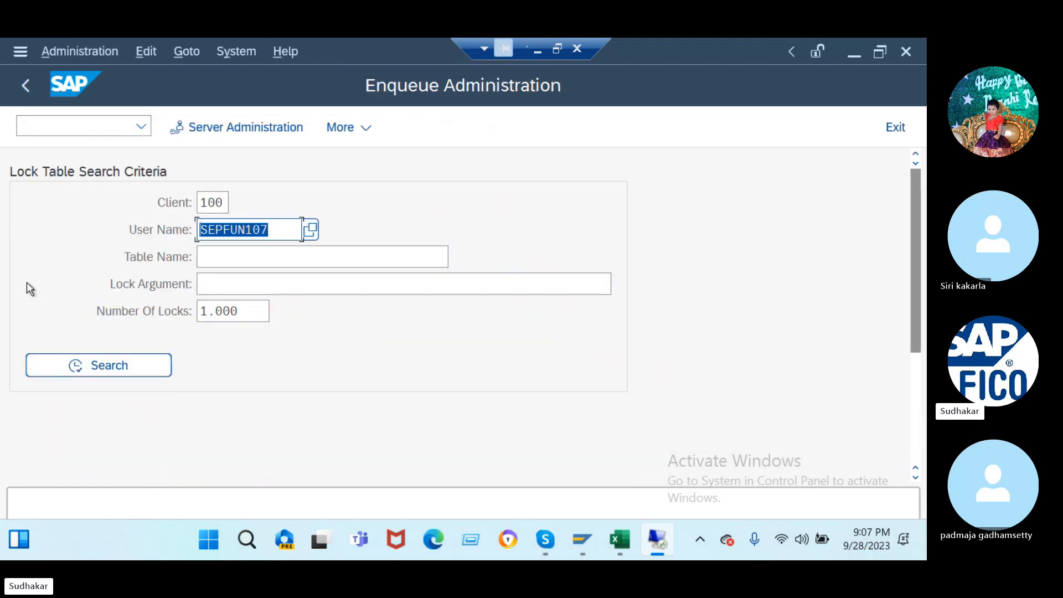
{"action": "key", "text": "Delete"}
{"action": "left_click", "coordinate": [85, 366]}
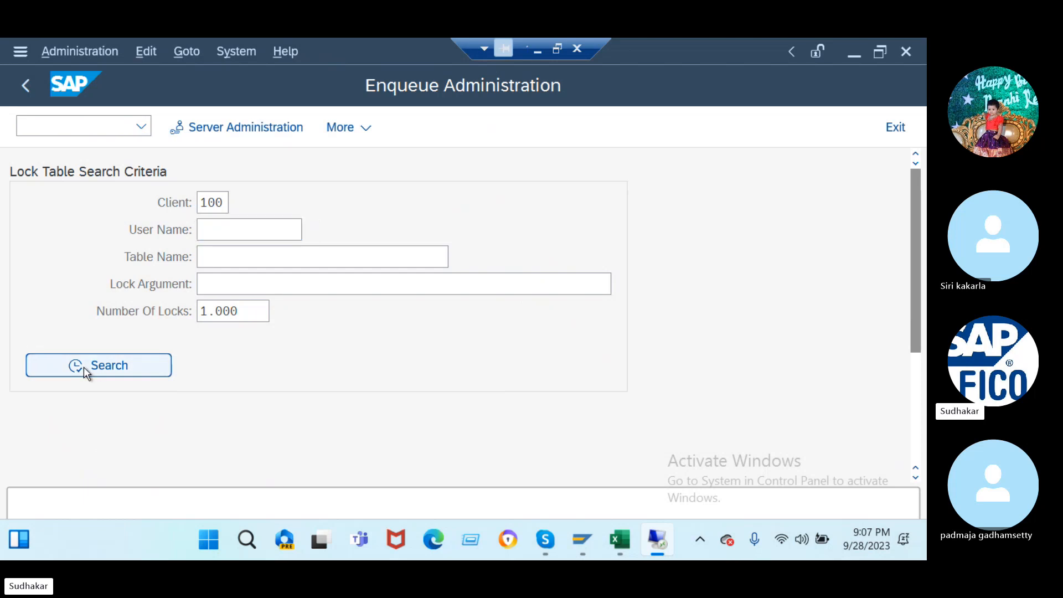
{"action": "scroll", "coordinate": [80, 404], "scroll_direction": "down", "scroll_amount": 2}
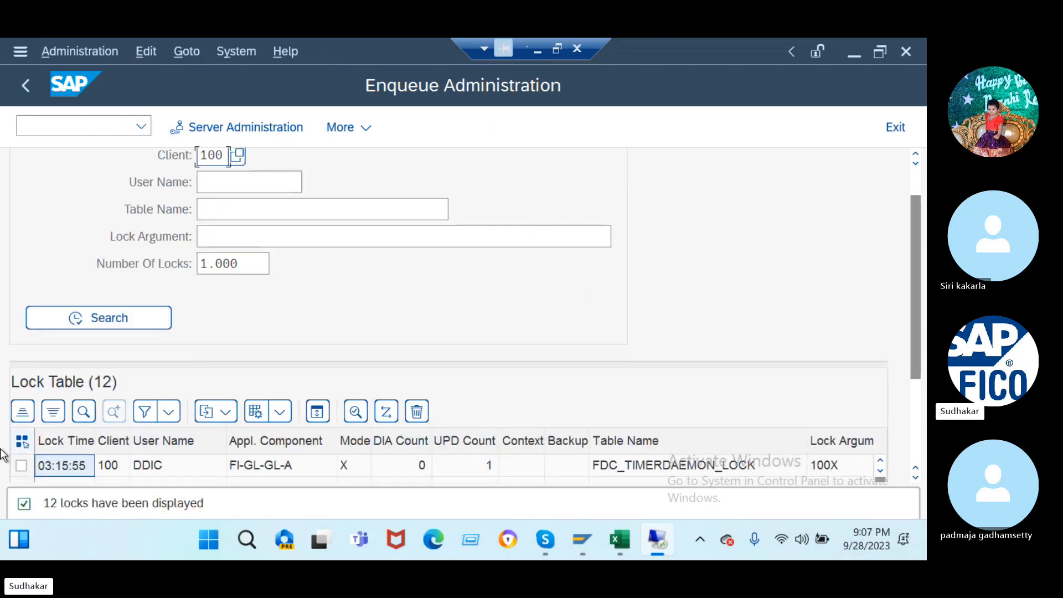
{"action": "left_click", "coordinate": [21, 465]}
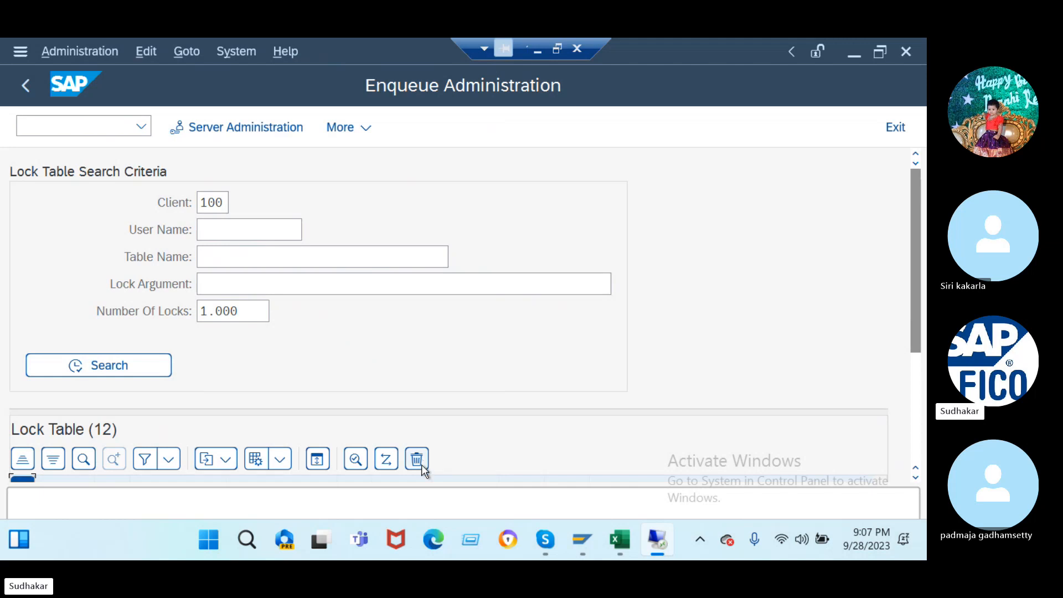
{"action": "left_click", "coordinate": [421, 464]}
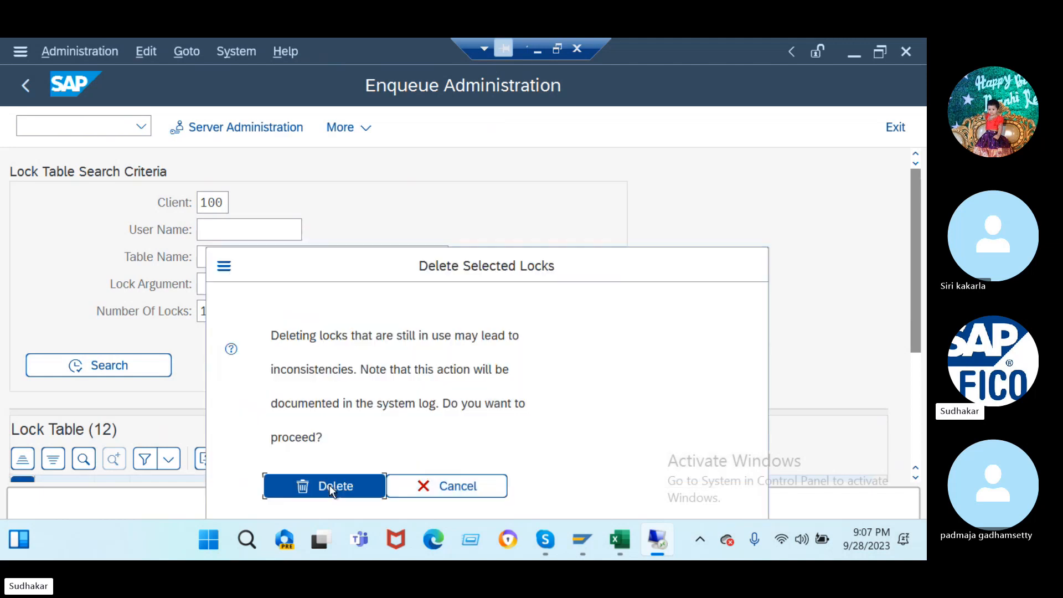
{"action": "left_click", "coordinate": [330, 486]}
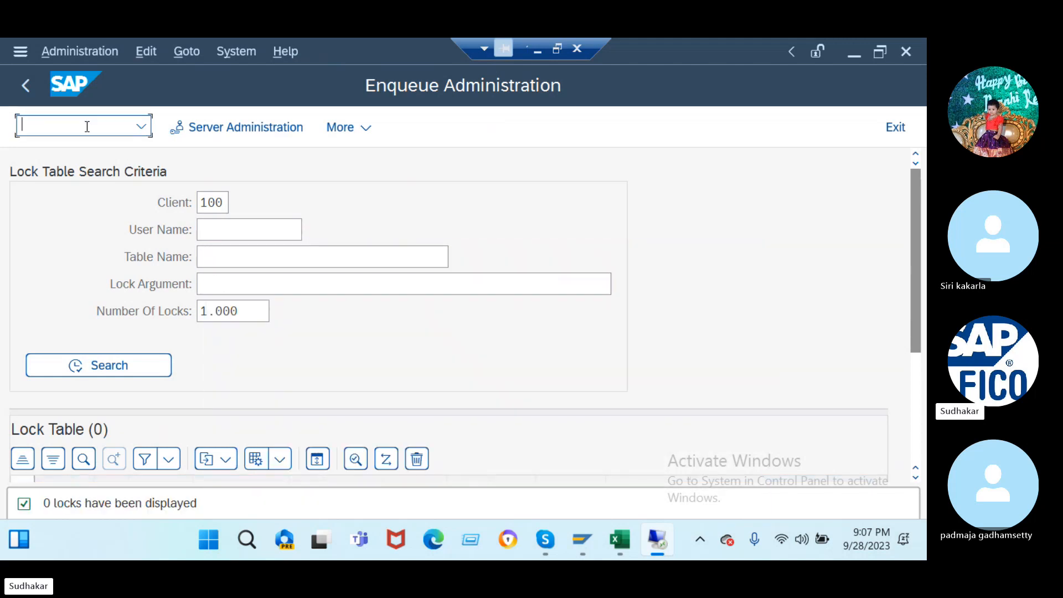
- Run OBY6 and open the details of company code J2
{"action": "type", "text": "/noby6"}
{"action": "key", "text": "Return"}
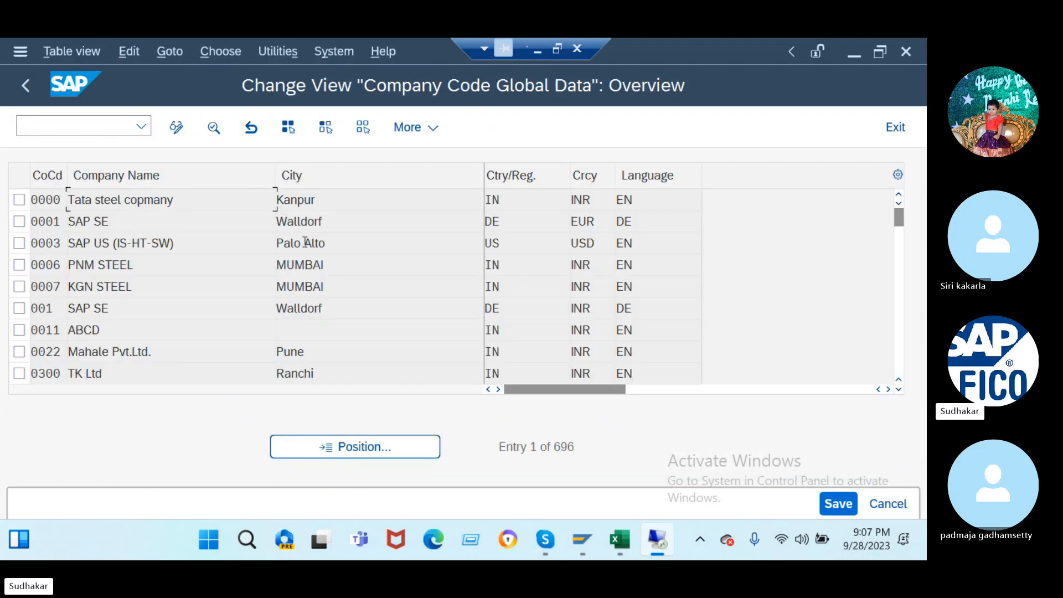
{"action": "left_click", "coordinate": [351, 443]}
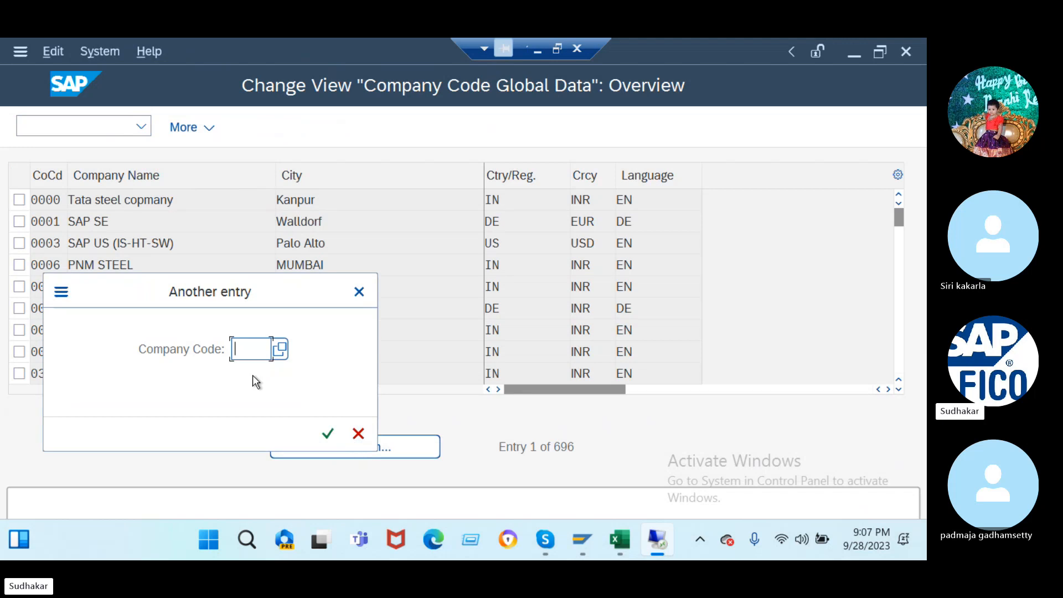
{"action": "type", "text": "J2"}
{"action": "key", "text": "Return"}
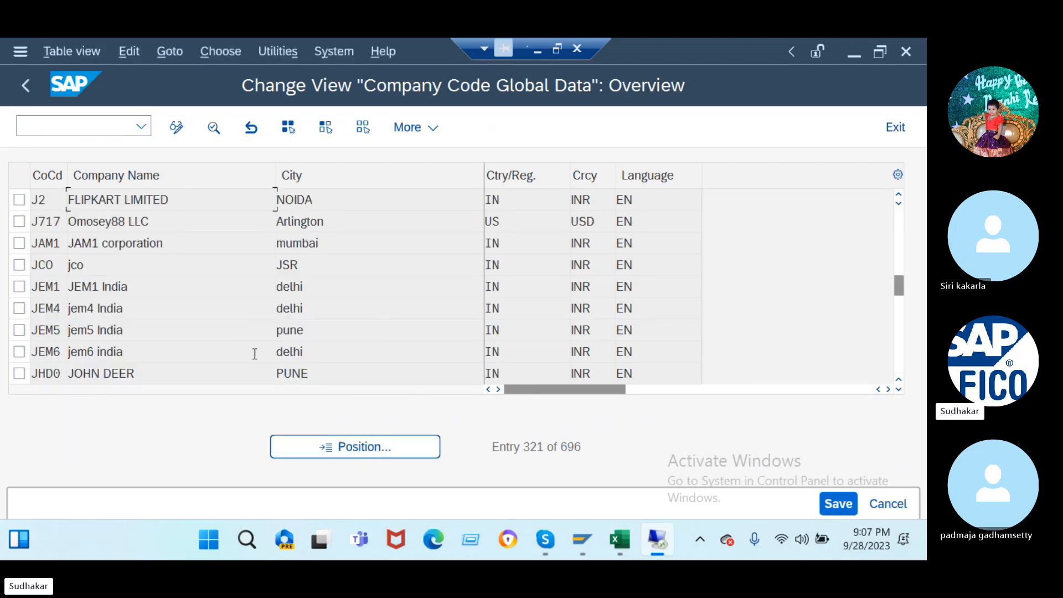
{"action": "double_click", "coordinate": [243, 199]}
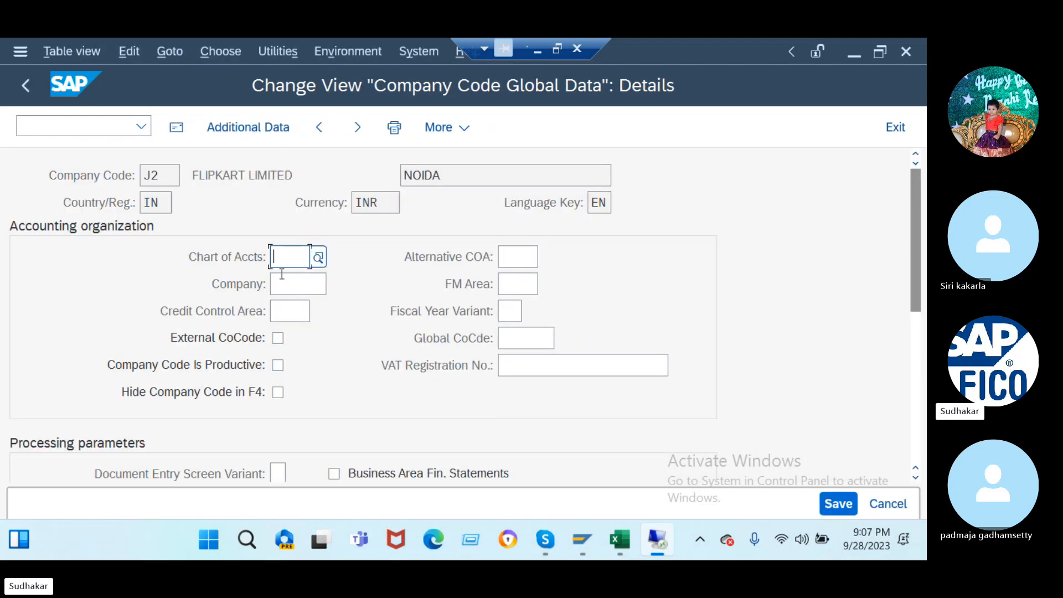
- Enter chart of accounts J2, fiscal year variant K4, field status variant 0001 and posting period variant J2
{"action": "type", "text": "j2"}
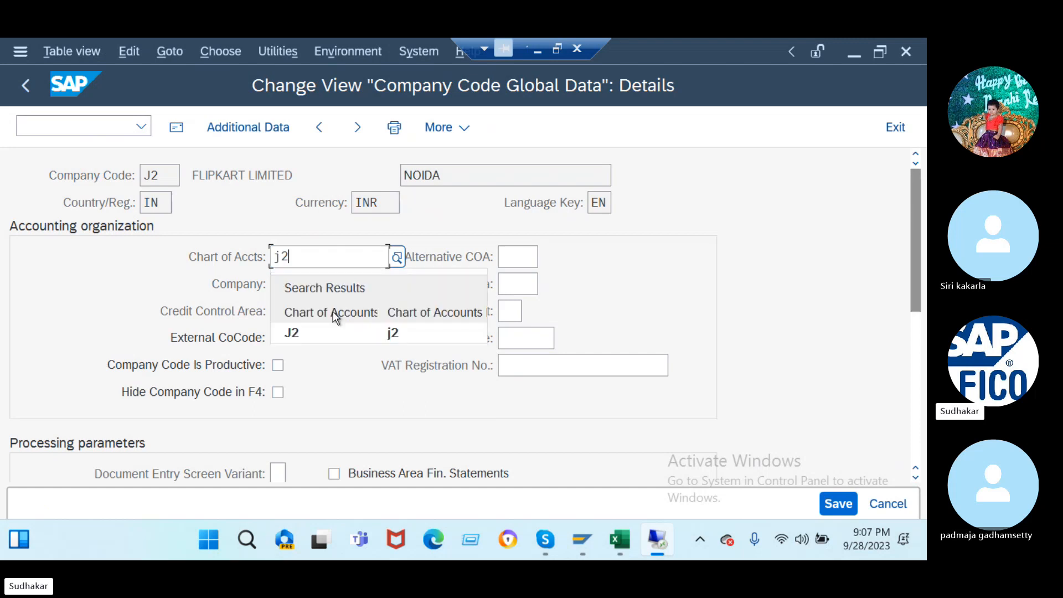
{"action": "left_click", "coordinate": [510, 308]}
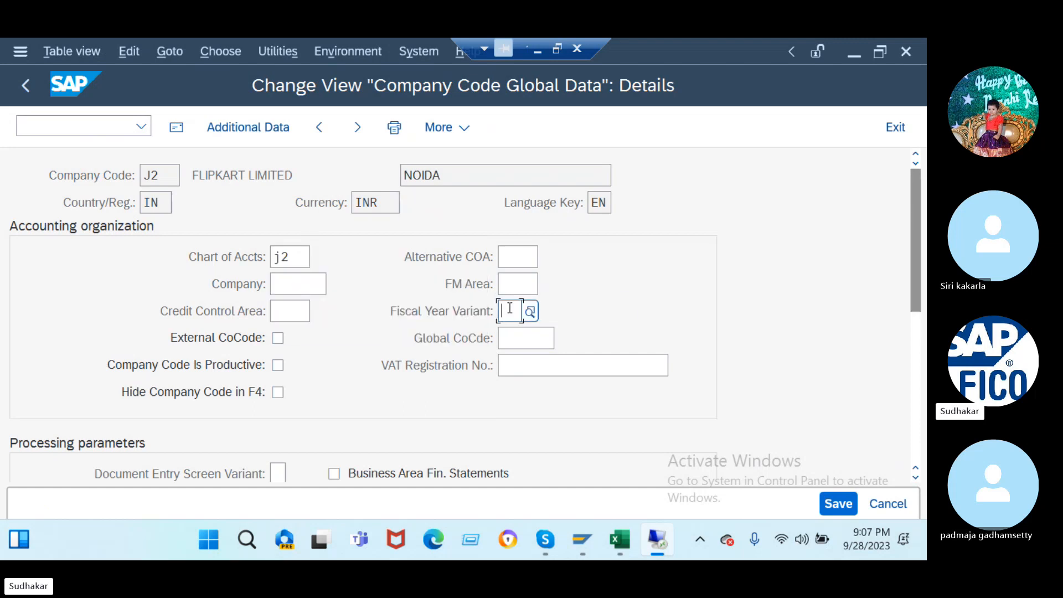
{"action": "type", "text": "k4"}
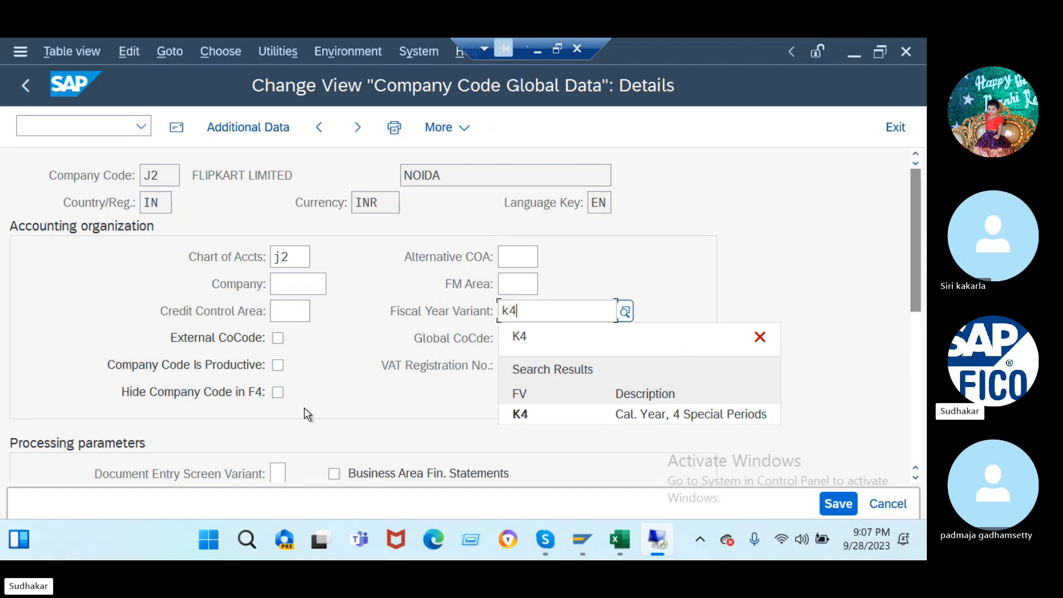
{"action": "left_click", "coordinate": [533, 415]}
{"action": "scroll", "coordinate": [307, 450], "scroll_direction": "down", "scroll_amount": 1}
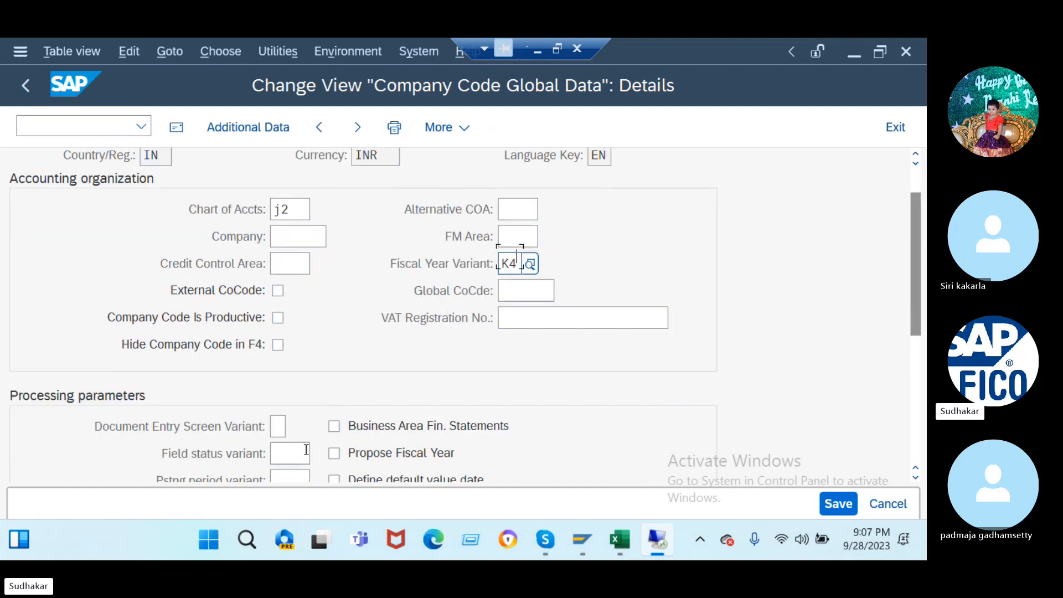
{"action": "scroll", "coordinate": [306, 450], "scroll_direction": "down", "scroll_amount": 3}
{"action": "left_click", "coordinate": [295, 293]}
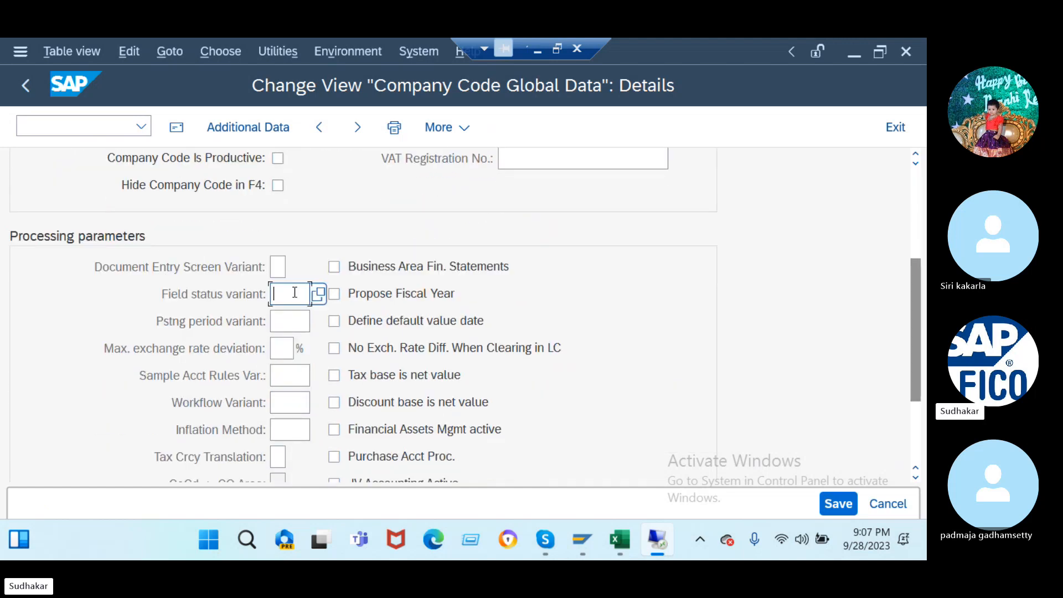
{"action": "type", "text": "0001"}
{"action": "left_click", "coordinate": [291, 322]}
{"action": "type", "text": "j2"}
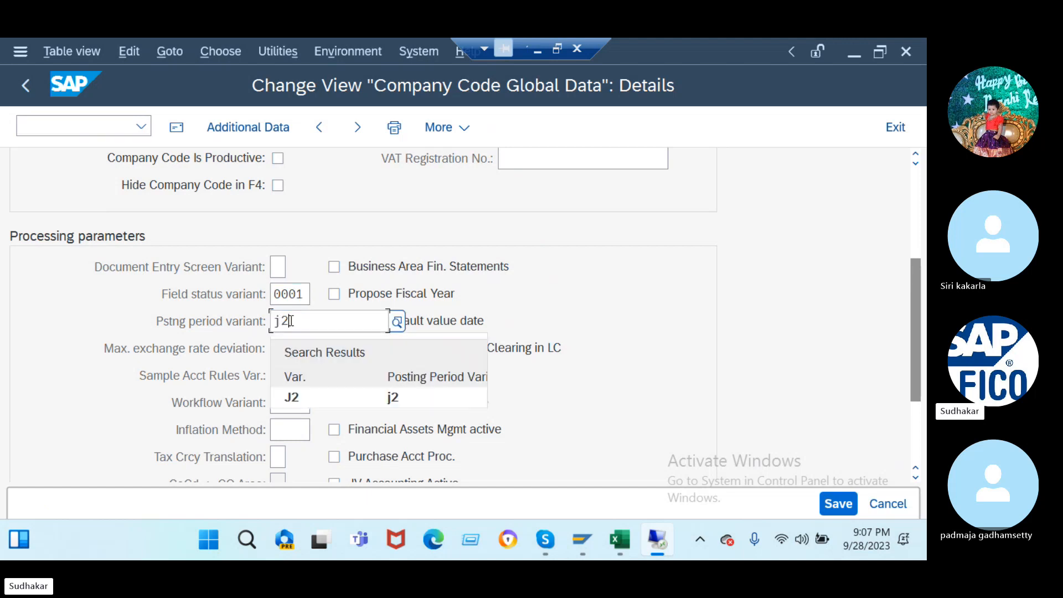
{"action": "key", "text": "Return"}
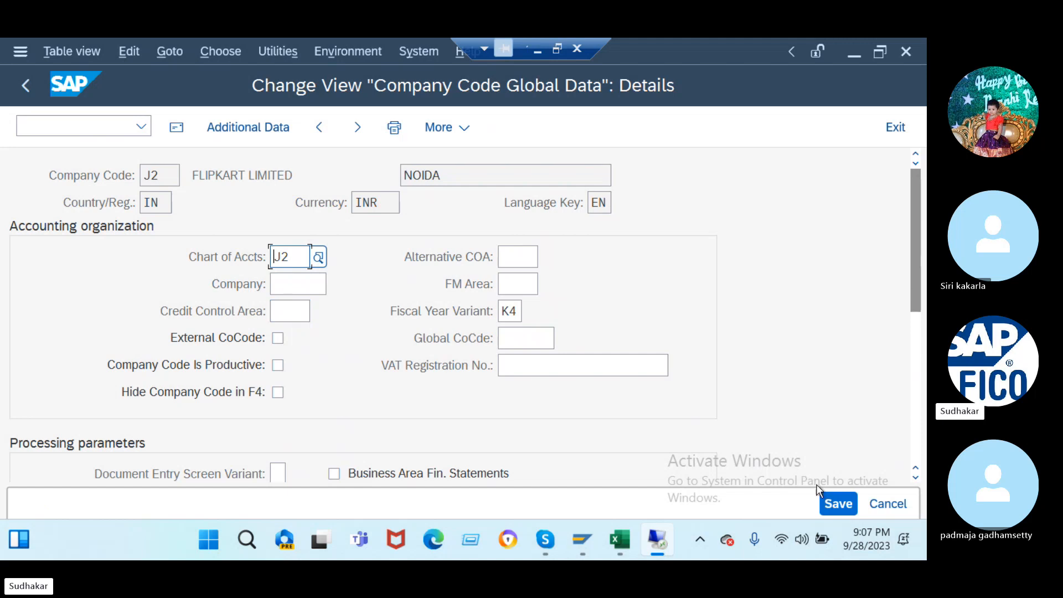
- Save the company code J2 settings under the customizing request
{"action": "left_click", "coordinate": [835, 503]}
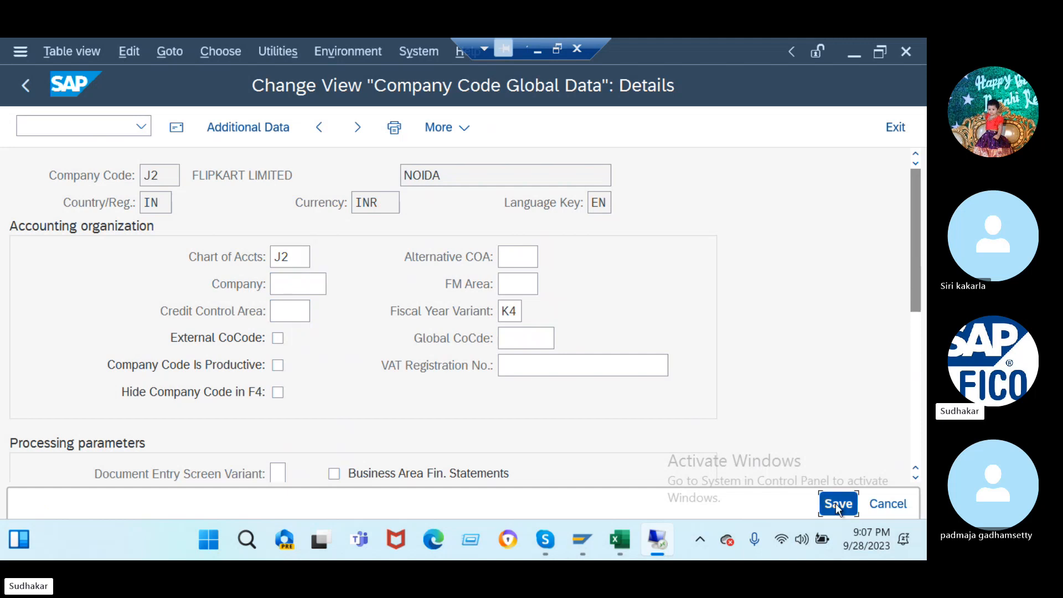
{"action": "left_click", "coordinate": [406, 410]}
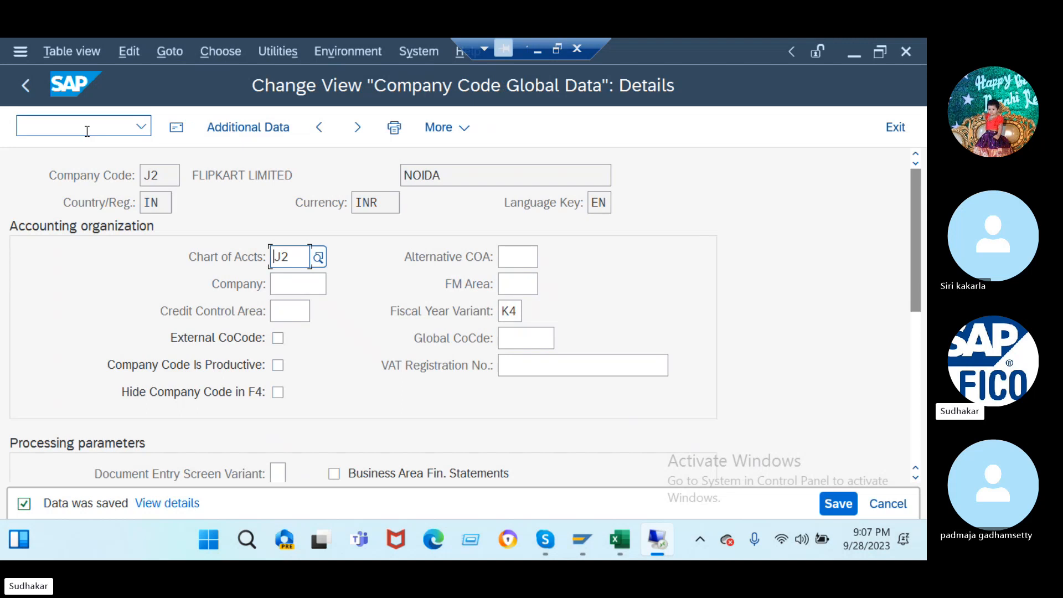
{"action": "left_click", "coordinate": [87, 131]}
- Launch the ledger configuration transaction FINSC_LEDGER and dismiss its consistency messages
{"action": "left_click", "coordinate": [140, 127]}
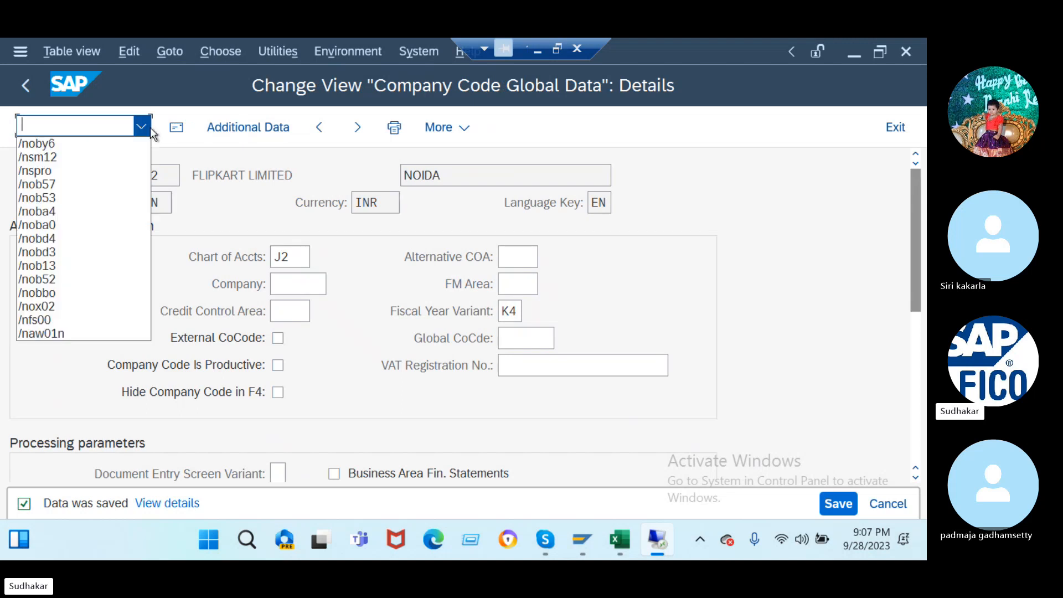
{"action": "left_click", "coordinate": [66, 126]}
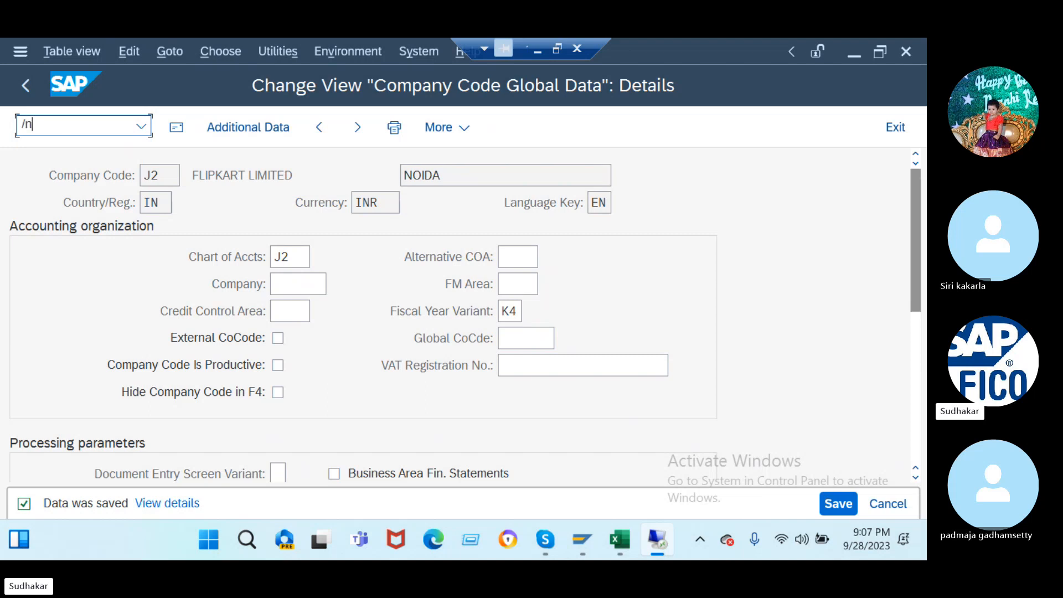
{"action": "type", "text": "/nfinsc_ledger"}
{"action": "key", "text": "Return"}
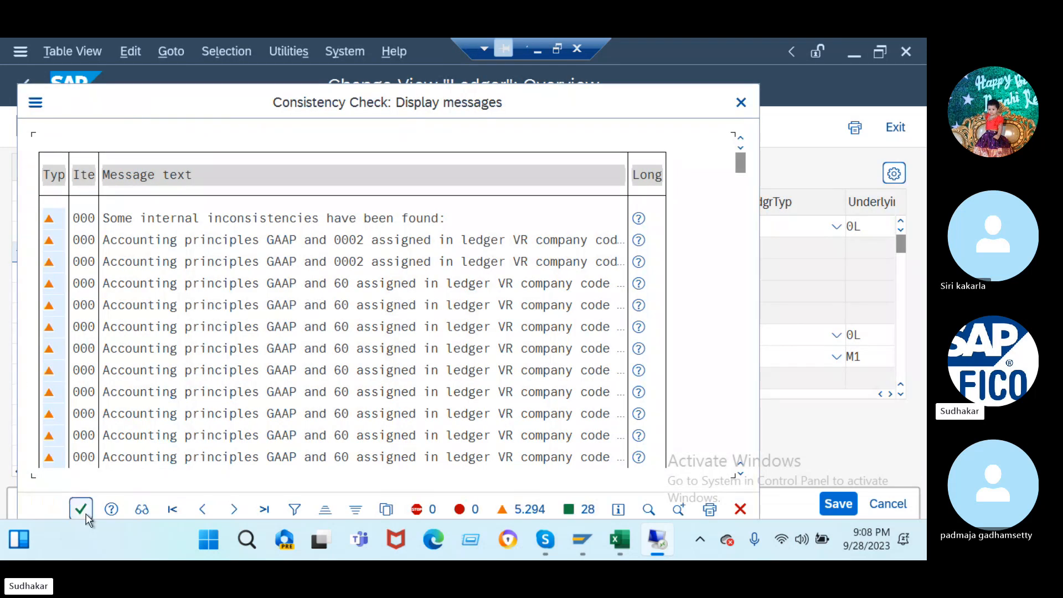
{"action": "left_click", "coordinate": [83, 508]}
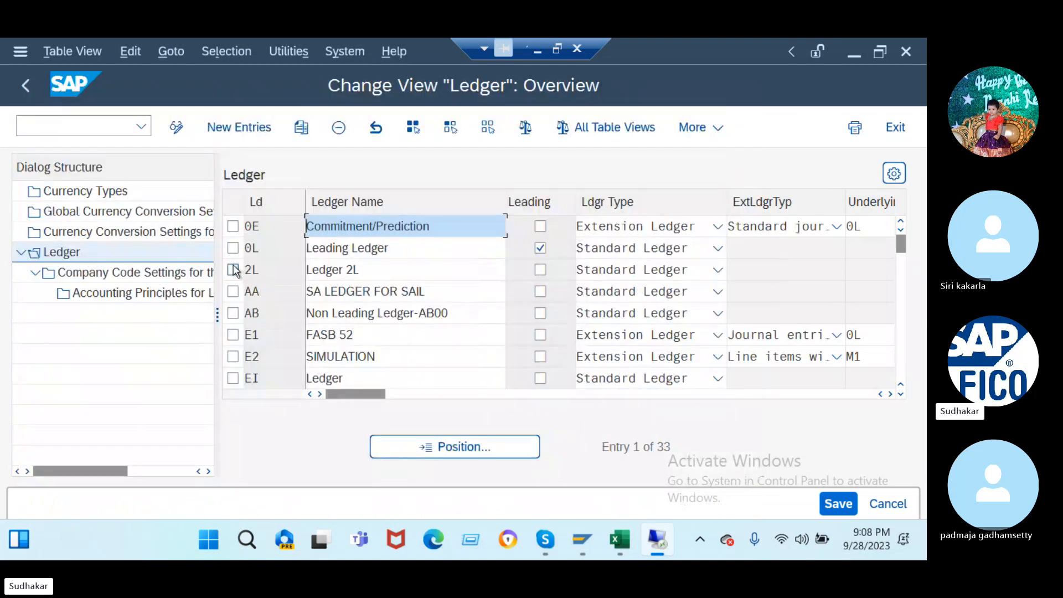
- Open Company Code Settings for the Ledger for leading ledger 0L
{"action": "left_click", "coordinate": [232, 248]}
{"action": "left_click", "coordinate": [133, 272]}
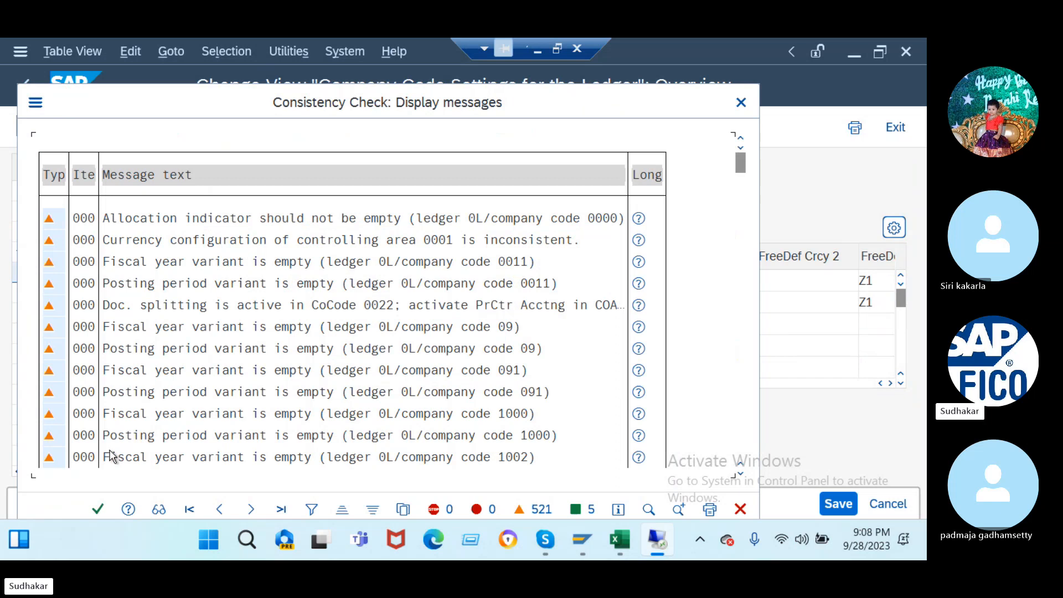
{"action": "left_click", "coordinate": [98, 509]}
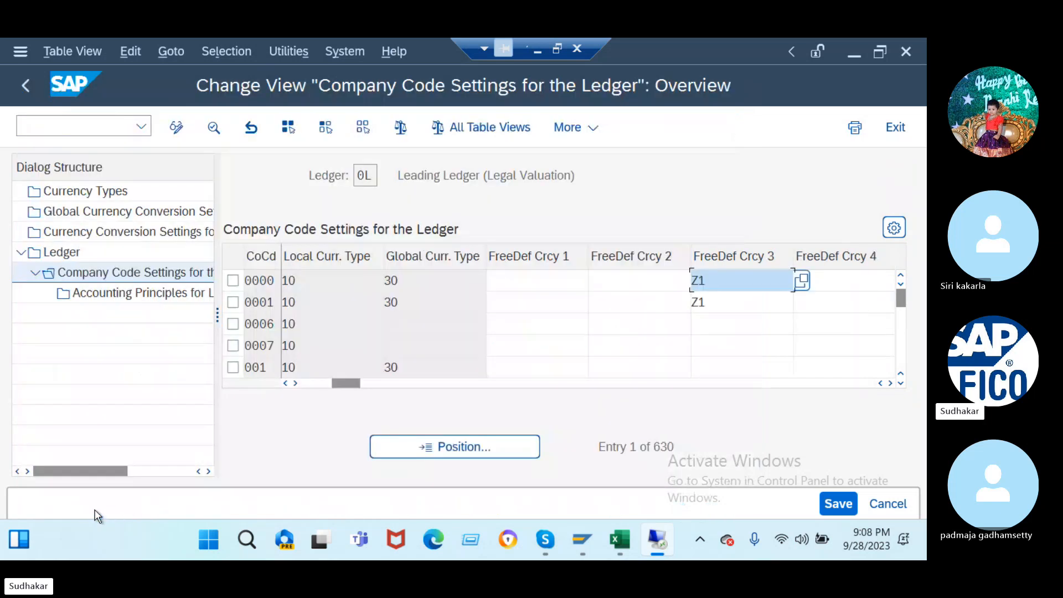
- Jump to company code J2 and open its Accounting Principles for ledger 0L
{"action": "left_click", "coordinate": [424, 447]}
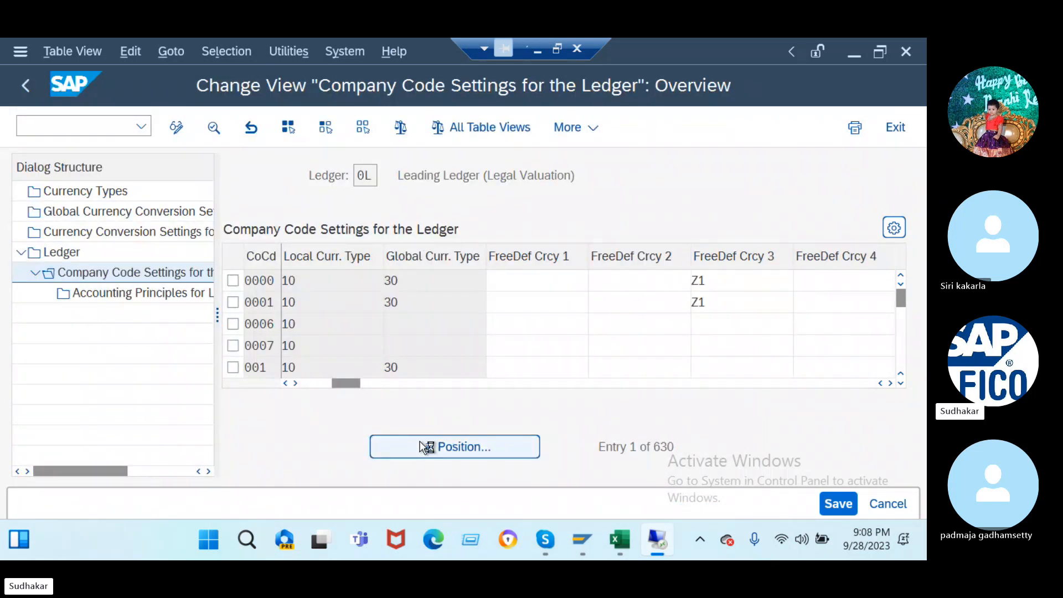
{"action": "type", "text": "j2"}
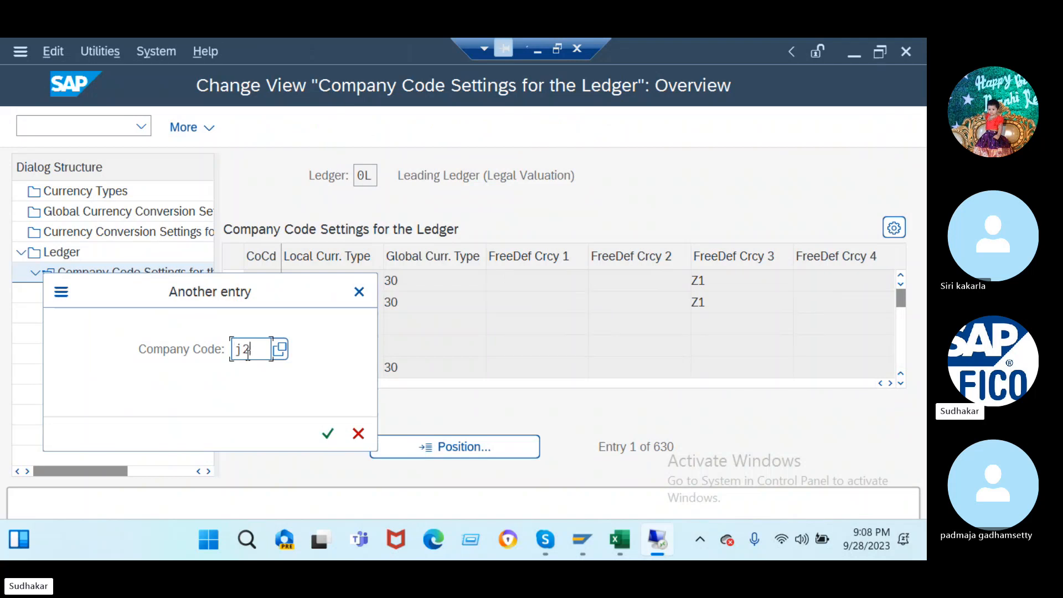
{"action": "key", "text": "Return"}
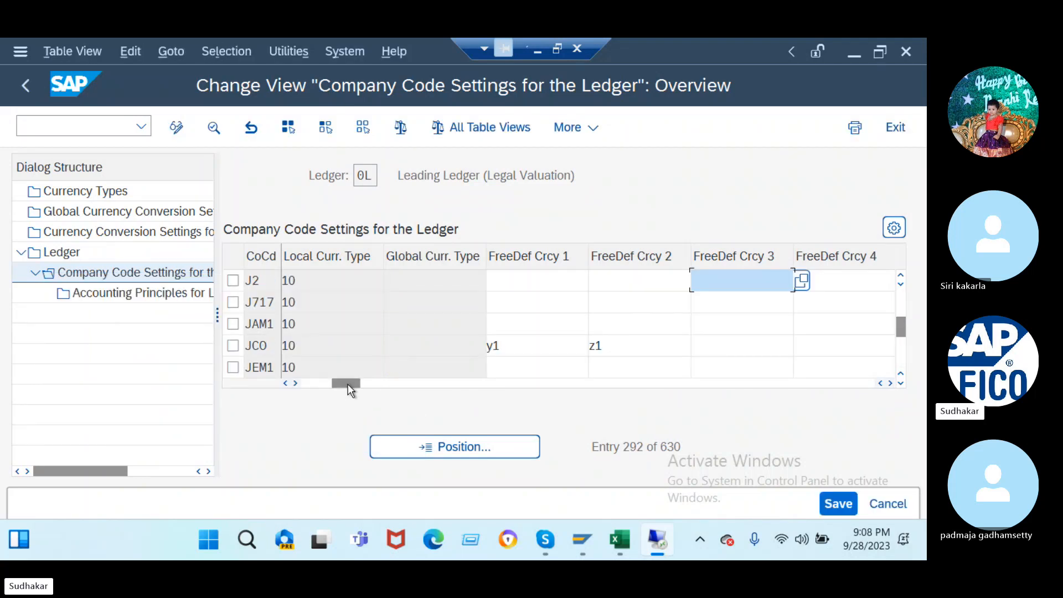
{"action": "left_click_drag", "start_coordinate": [348, 385], "coordinate": [274, 408]}
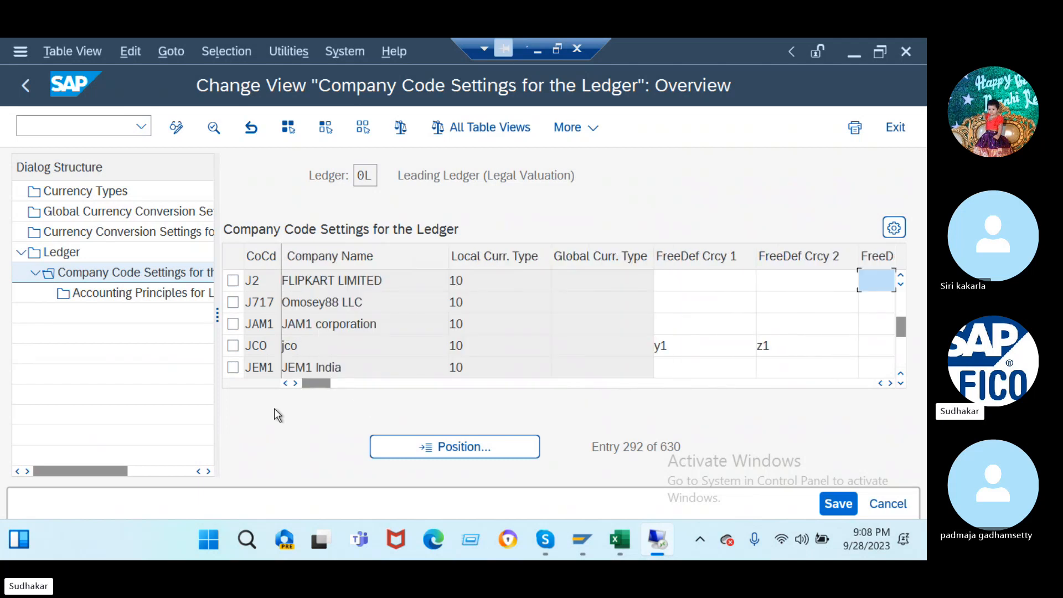
{"action": "left_click", "coordinate": [233, 280]}
{"action": "left_click", "coordinate": [137, 291]}
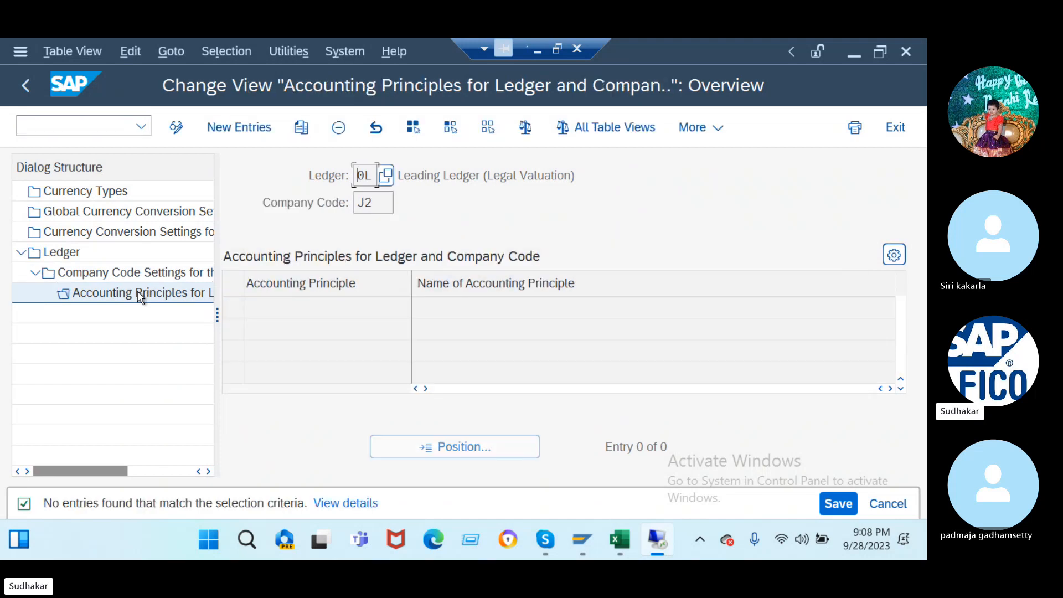
- Add accounting principle GAAP as a new entry for ledger 0L and J2
{"action": "left_click", "coordinate": [244, 127]}
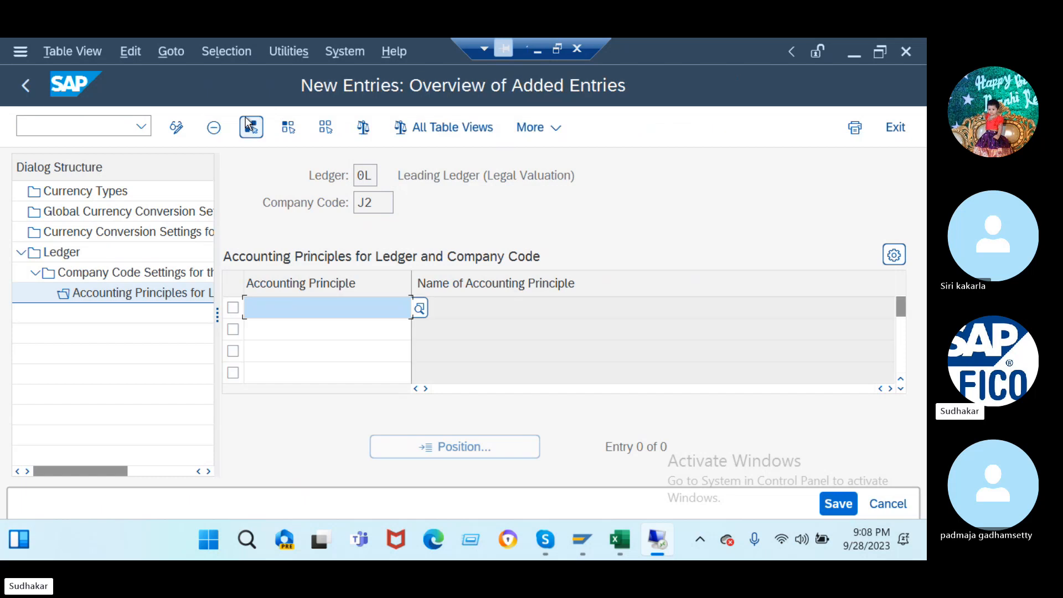
{"action": "type", "text": "gaap"}
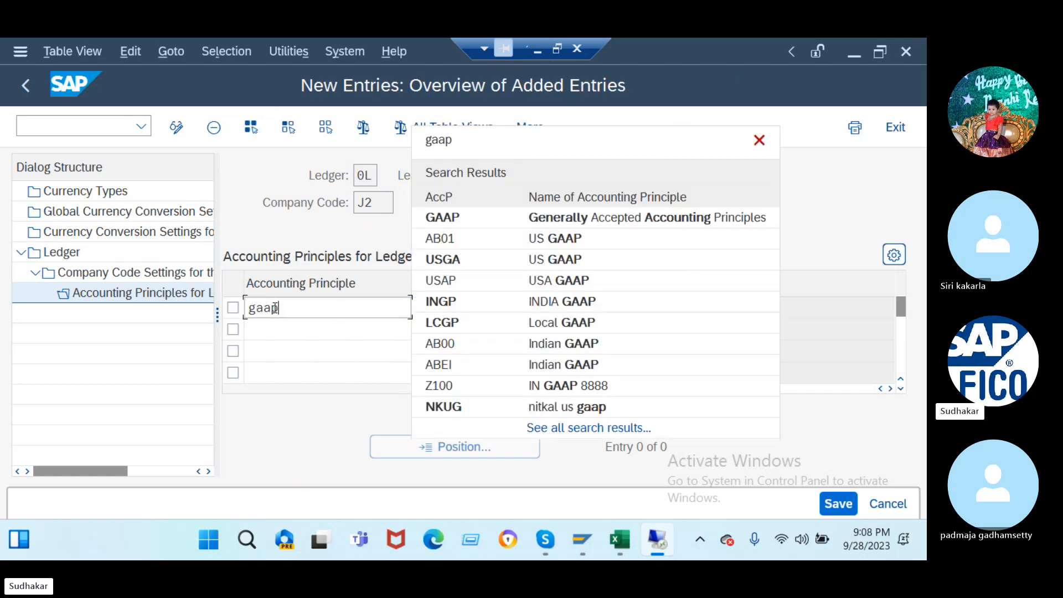
{"action": "key", "text": "Return"}
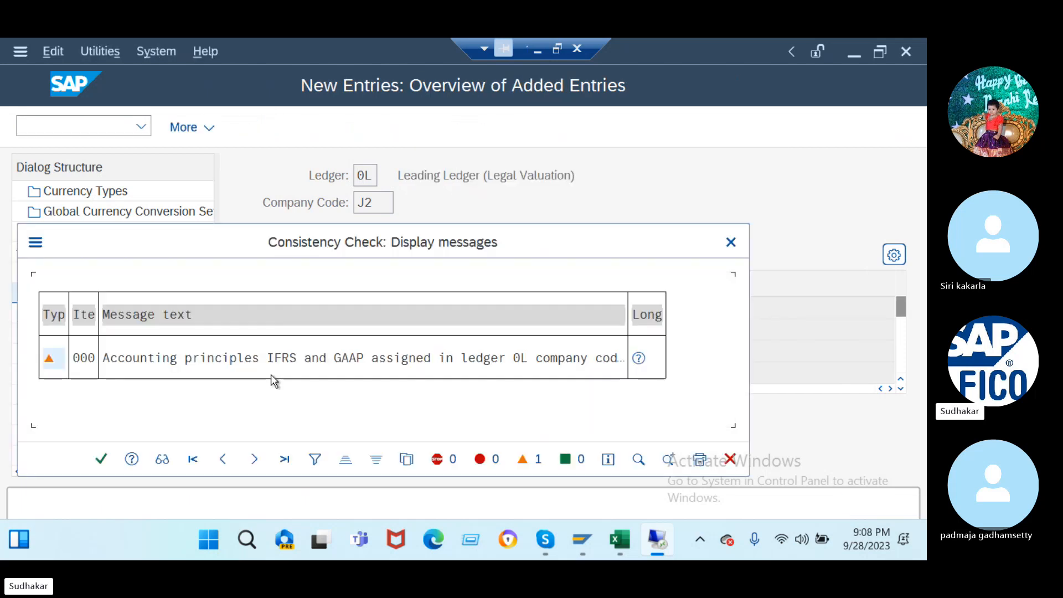
{"action": "left_click", "coordinate": [100, 459]}
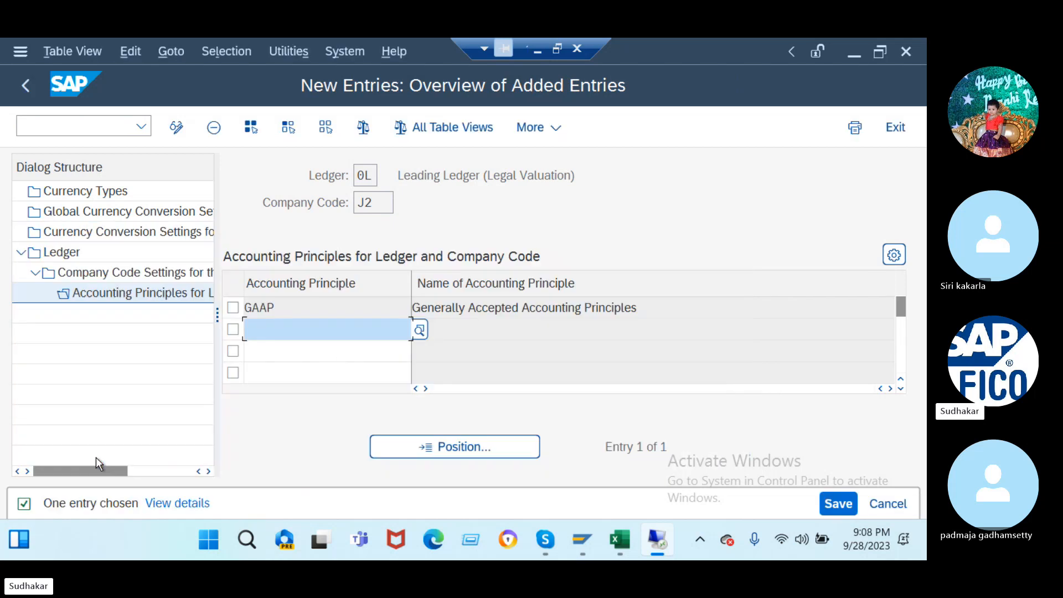
- Save the GAAP assignment into the customizing request
{"action": "left_click", "coordinate": [838, 504]}
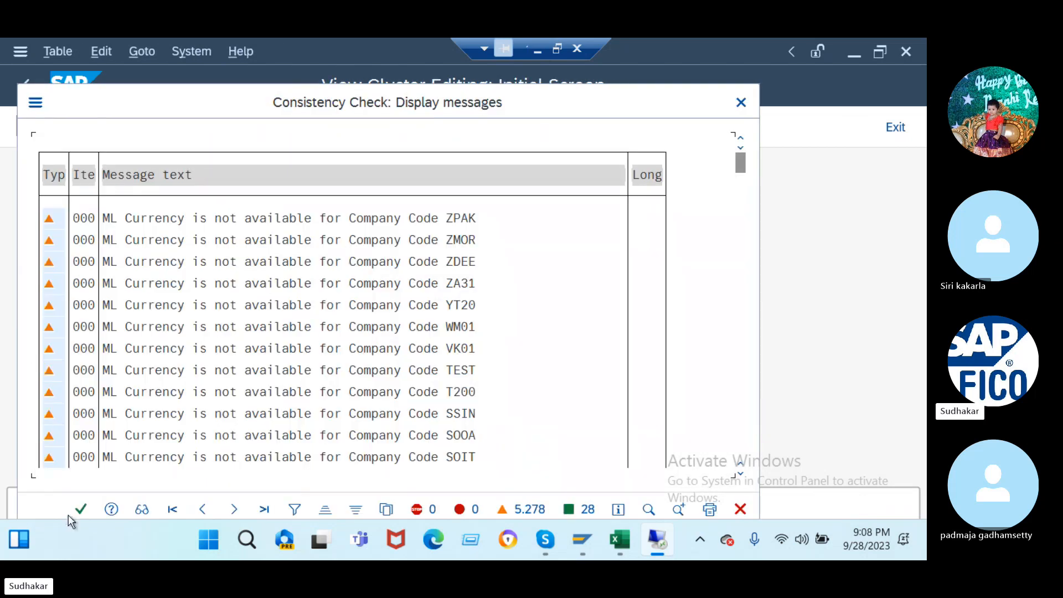
{"action": "left_click", "coordinate": [83, 509]}
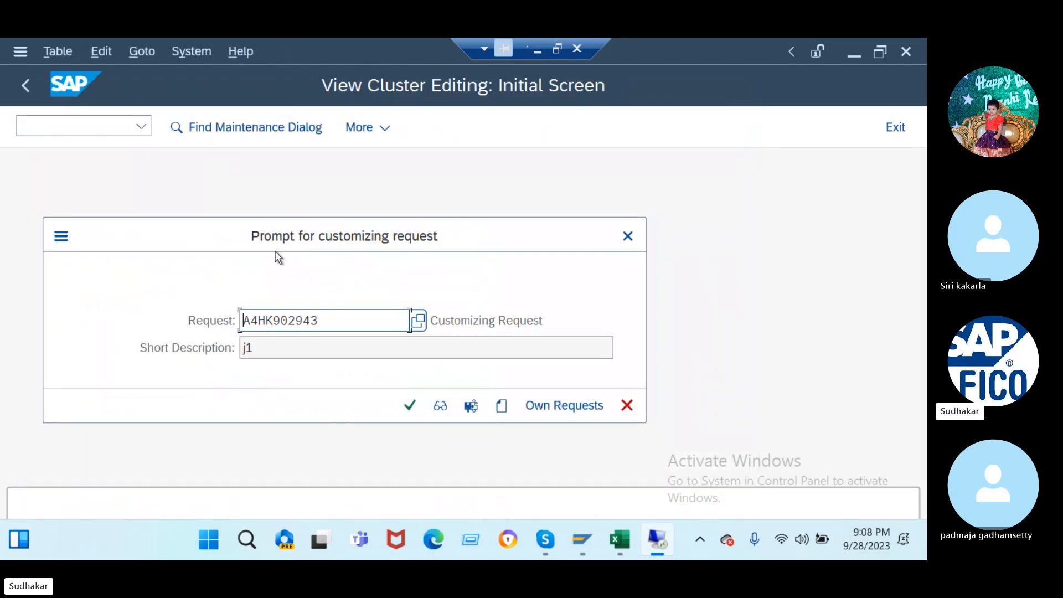
{"action": "left_click", "coordinate": [410, 407]}
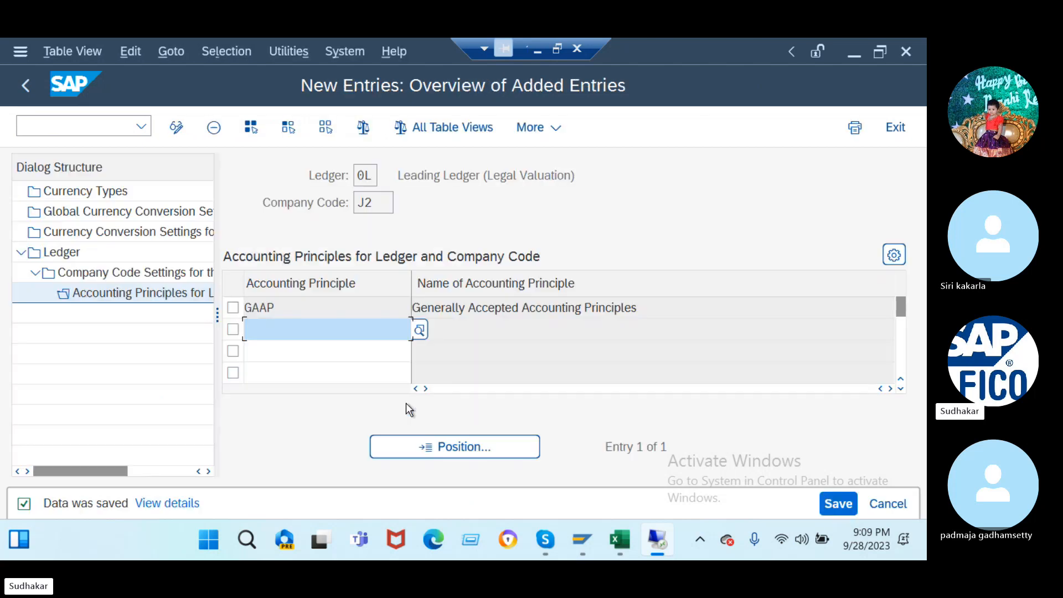
{"action": "left_click", "coordinate": [150, 231]}
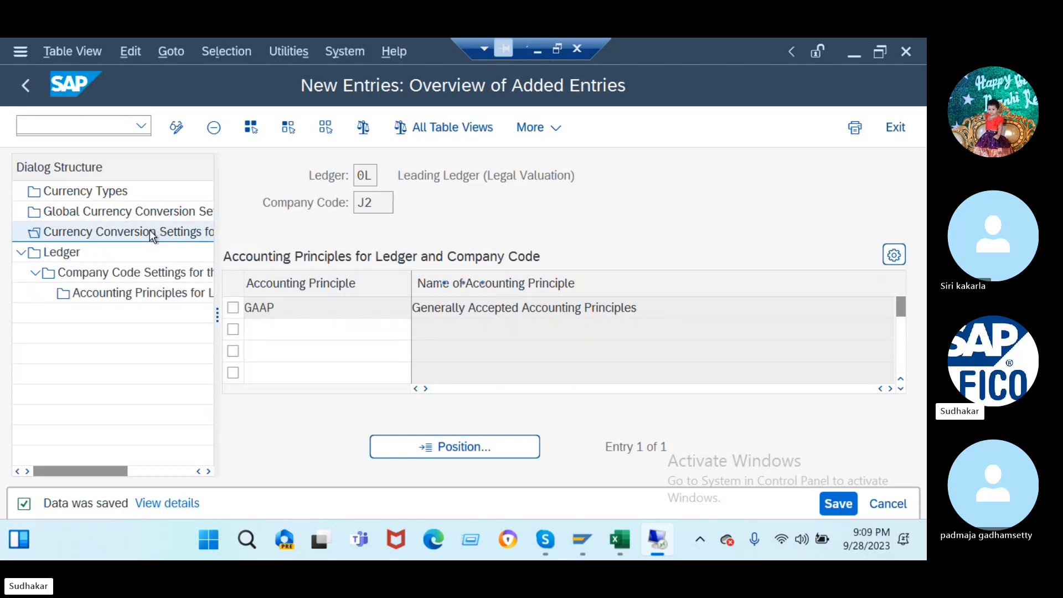
- Start a new currency conversion row for company code J2 with currency type 30
{"action": "left_click", "coordinate": [87, 509]}
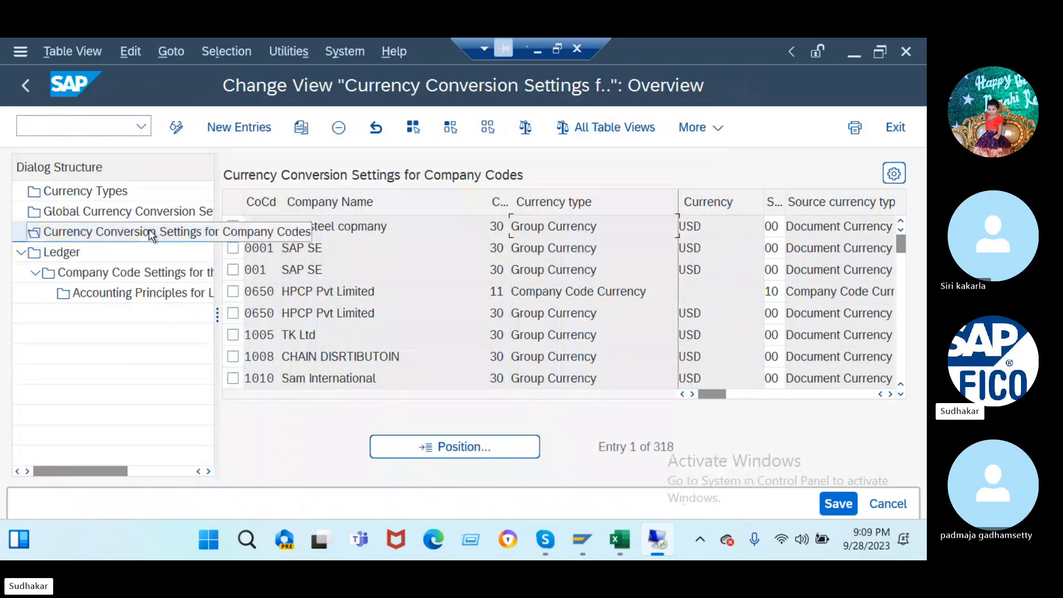
{"action": "left_click", "coordinate": [246, 126]}
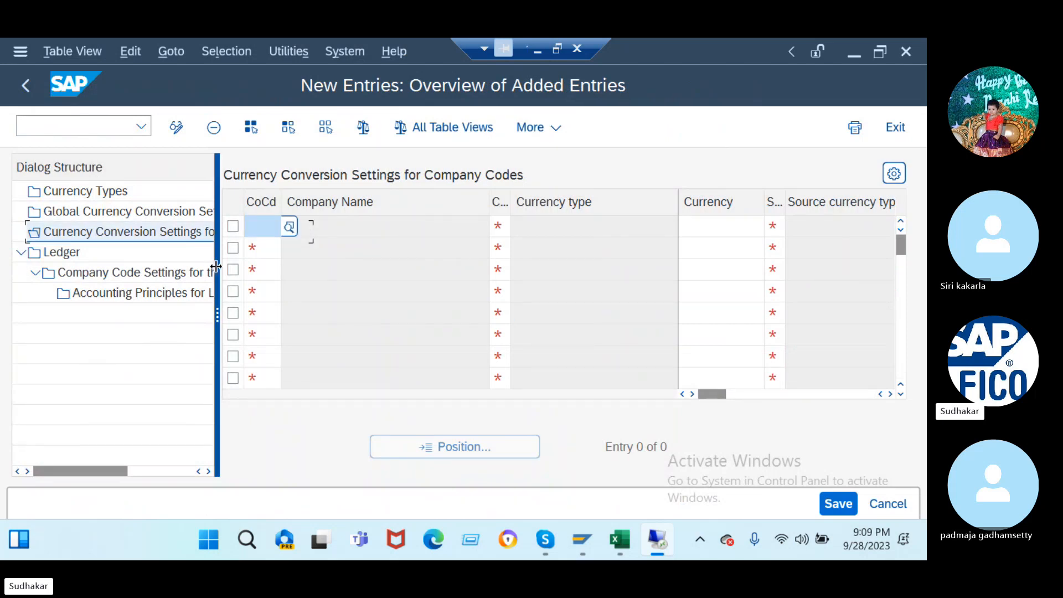
{"action": "left_click_drag", "start_coordinate": [217, 269], "coordinate": [9, 277]}
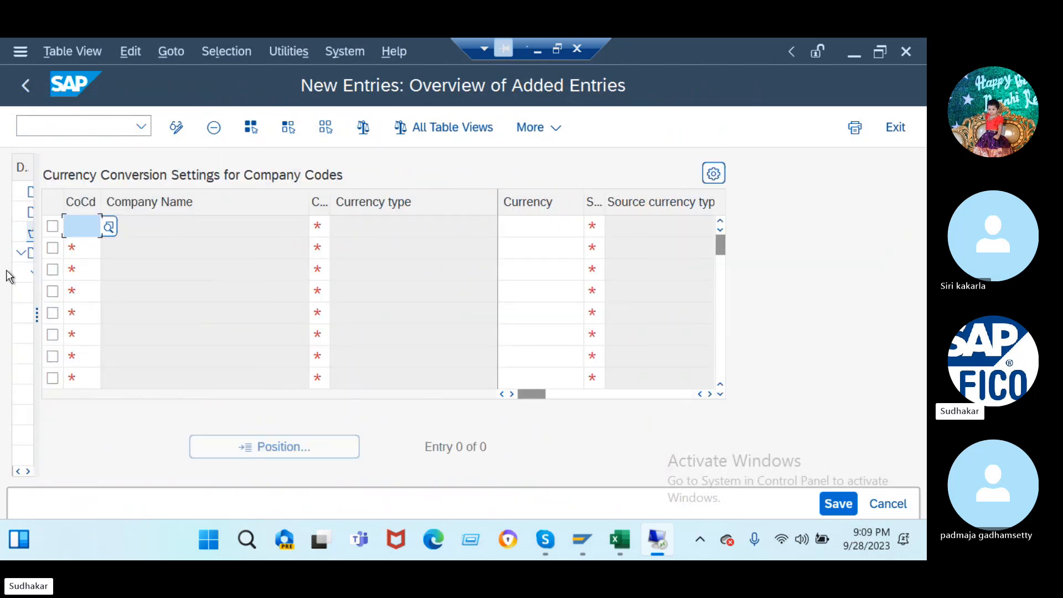
{"action": "left_click", "coordinate": [81, 222]}
{"action": "type", "text": "j2"}
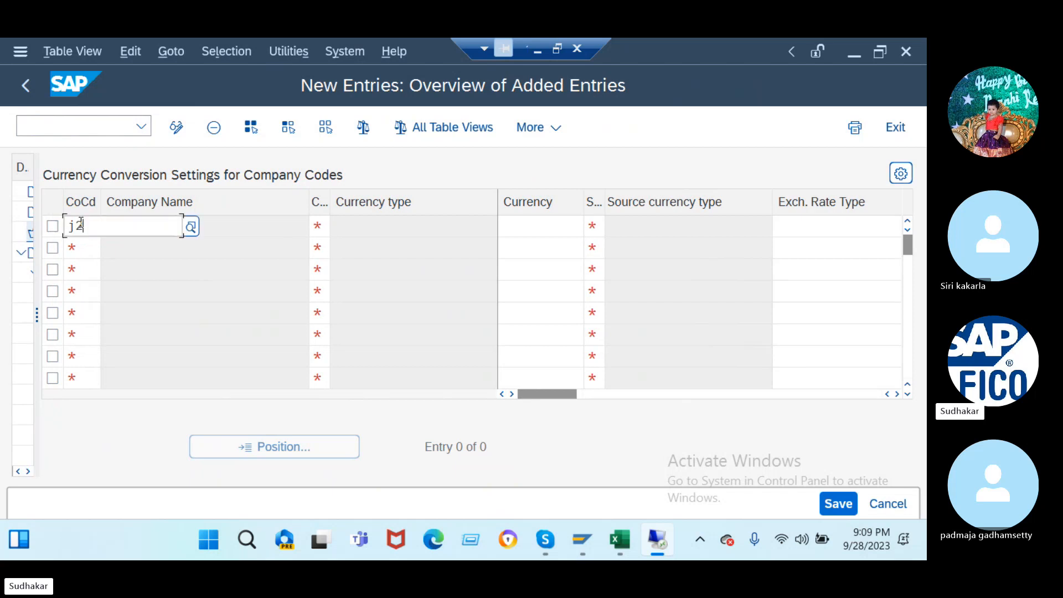
{"action": "left_click", "coordinate": [104, 303]}
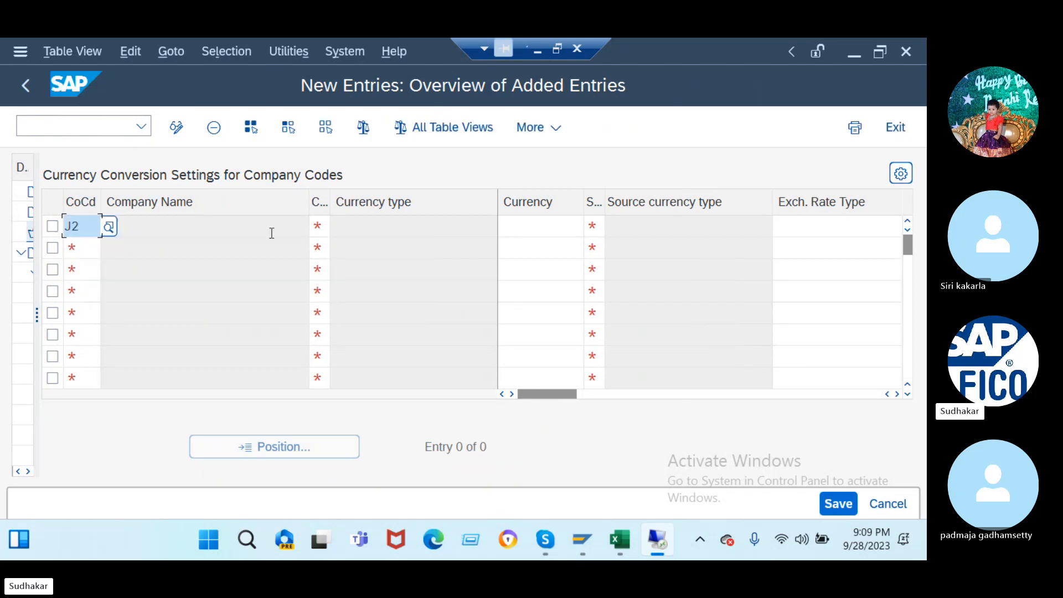
{"action": "left_click", "coordinate": [319, 227]}
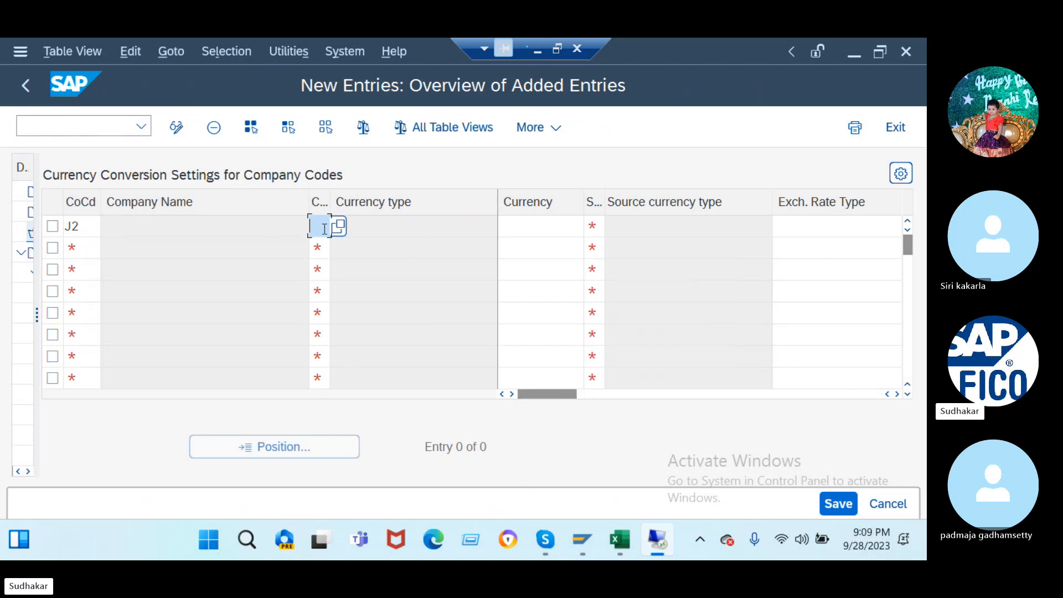
{"action": "type", "text": "in"}
{"action": "key", "text": "BackSpace"}
{"action": "key", "text": "BackSpace"}
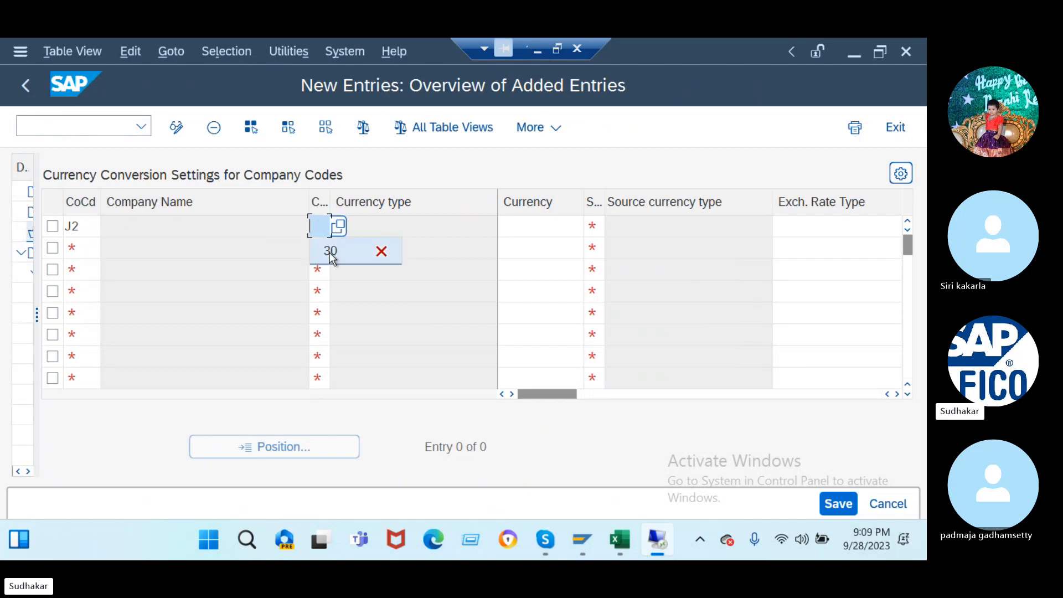
{"action": "left_click", "coordinate": [331, 252]}
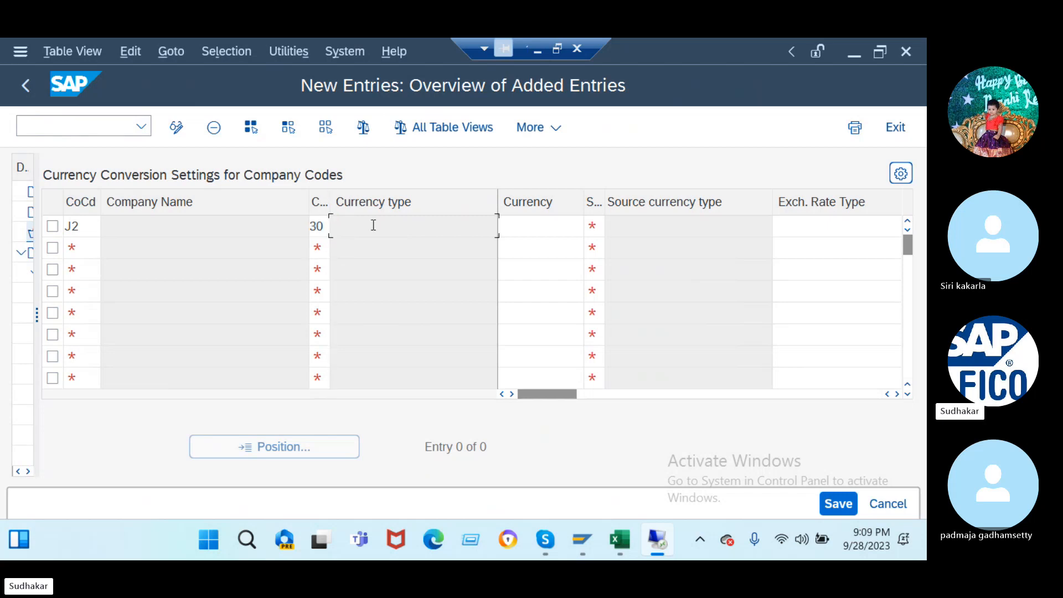
- Set the row's currency to INR and source currency type to 00 Document Currency
{"action": "left_click", "coordinate": [526, 236]}
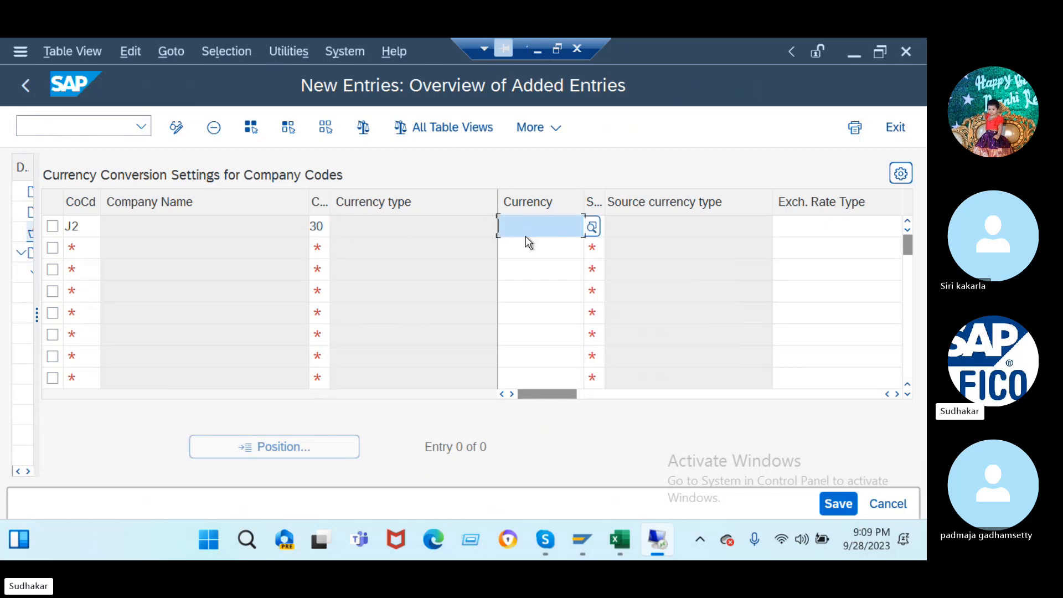
{"action": "type", "text": "inr"}
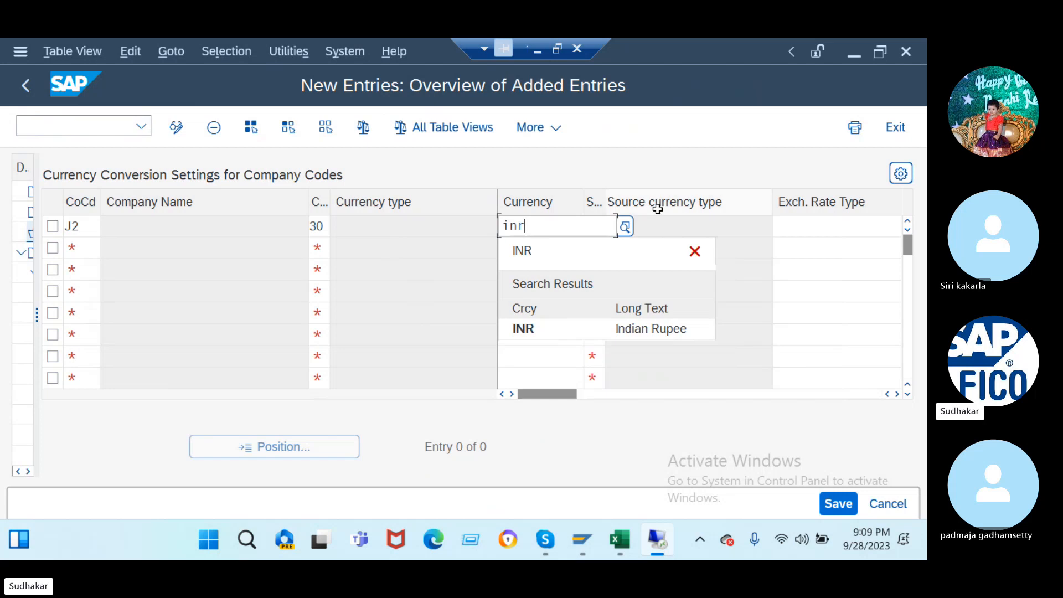
{"action": "key", "text": "Escape"}
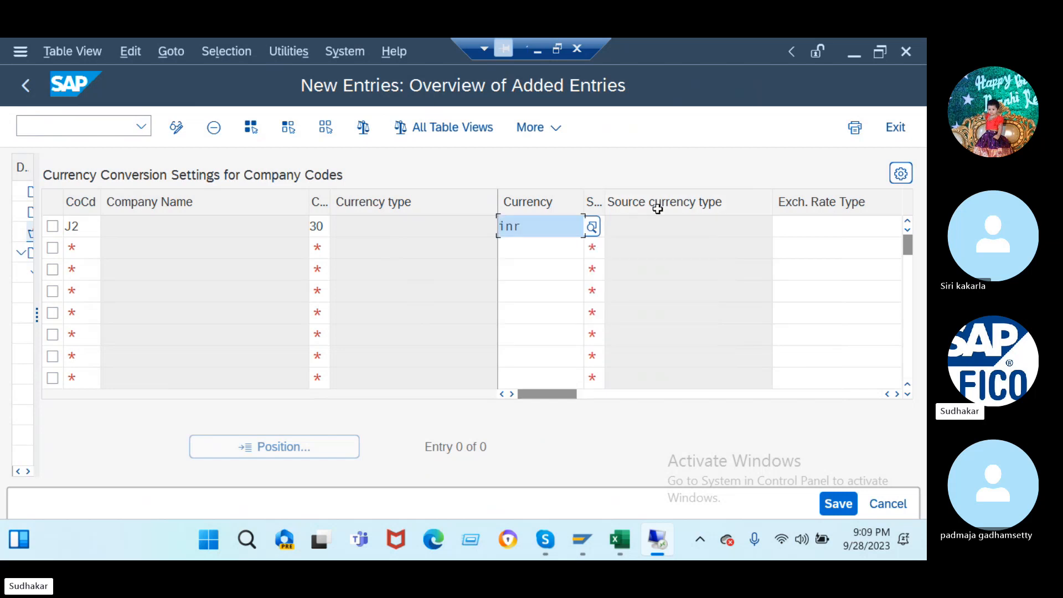
{"action": "left_click", "coordinate": [596, 227]}
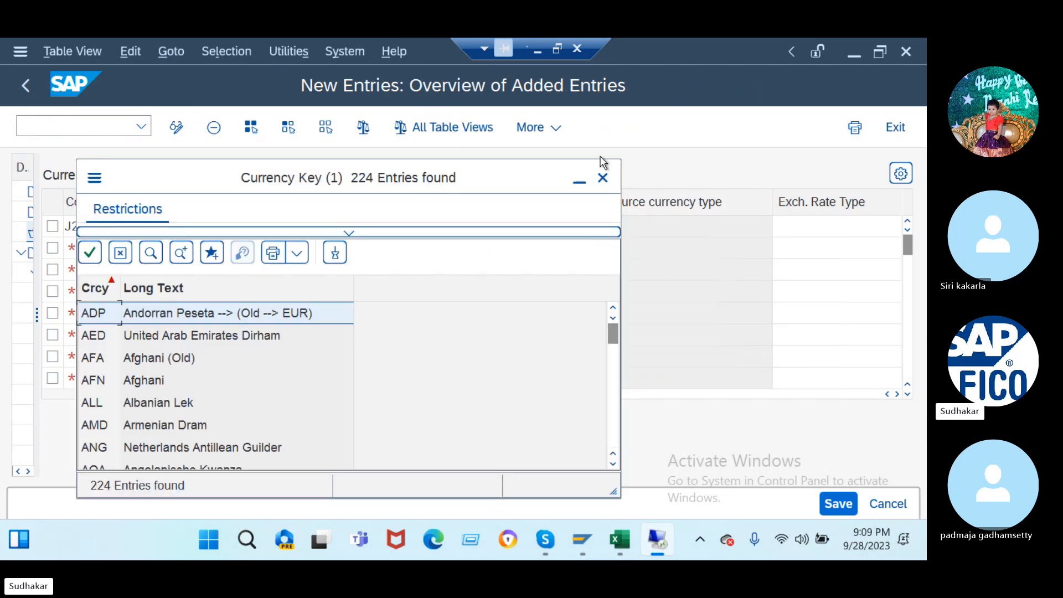
{"action": "left_click", "coordinate": [603, 177]}
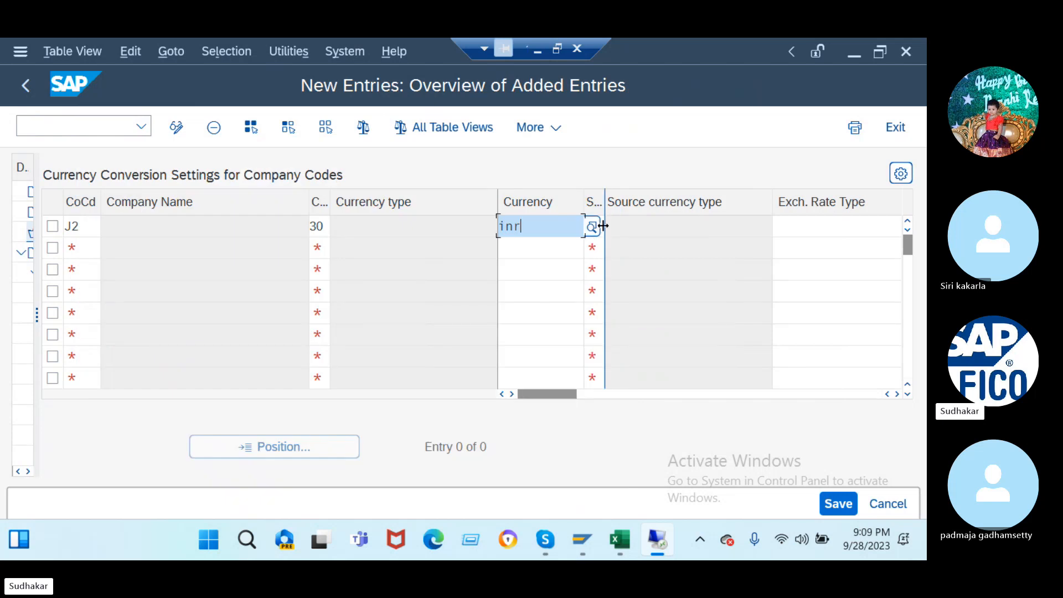
{"action": "left_click_drag", "start_coordinate": [604, 226], "coordinate": [630, 227]}
{"action": "left_click", "coordinate": [625, 229]}
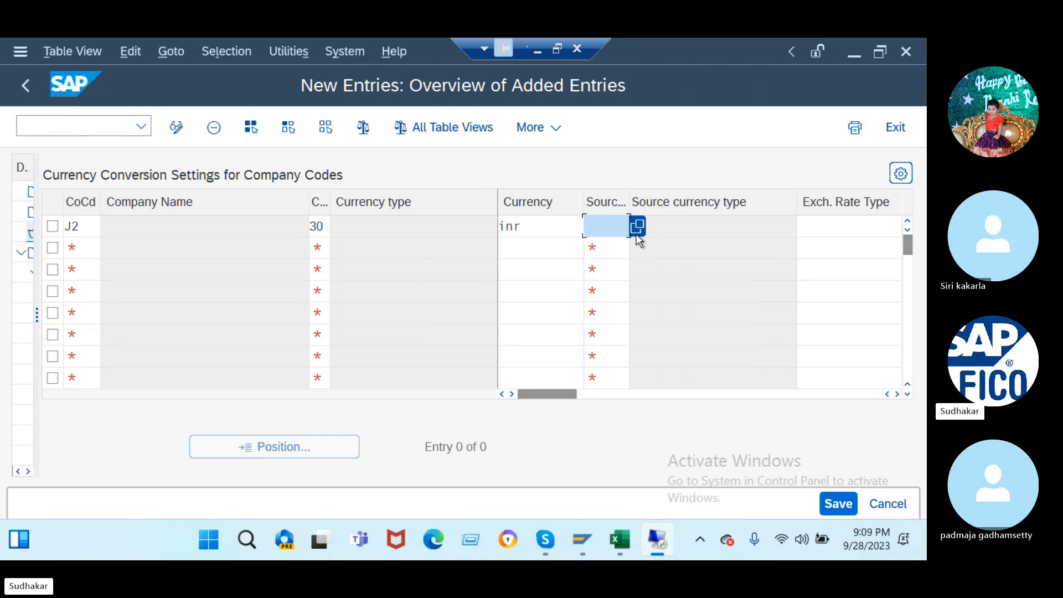
{"action": "key", "text": "Return"}
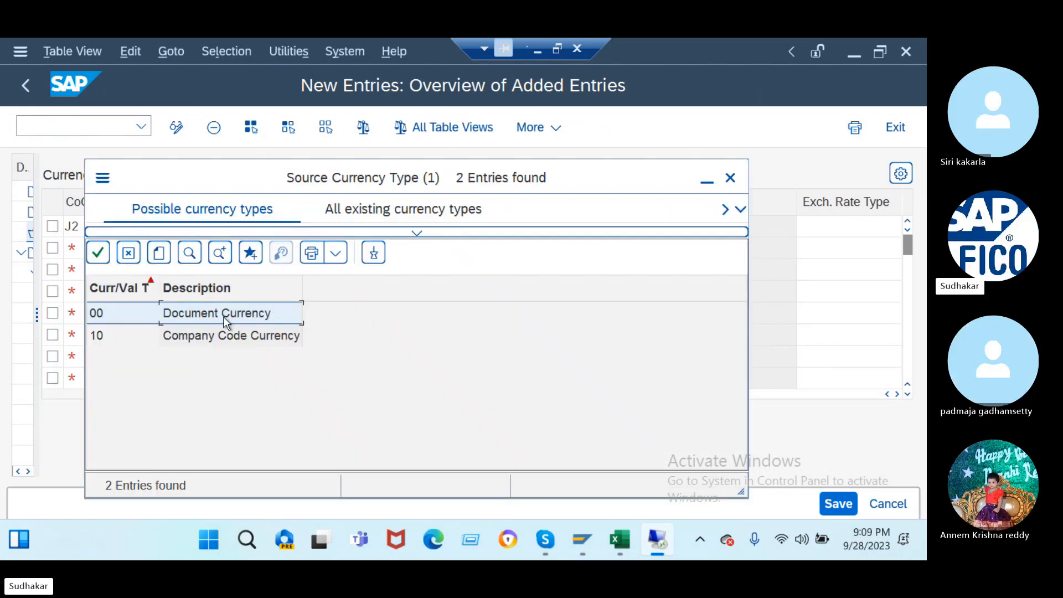
{"action": "double_click", "coordinate": [221, 314]}
- Choose exchange rate type M and Document date translation, then save the entry
{"action": "left_click_drag", "start_coordinate": [563, 394], "coordinate": [750, 393]}
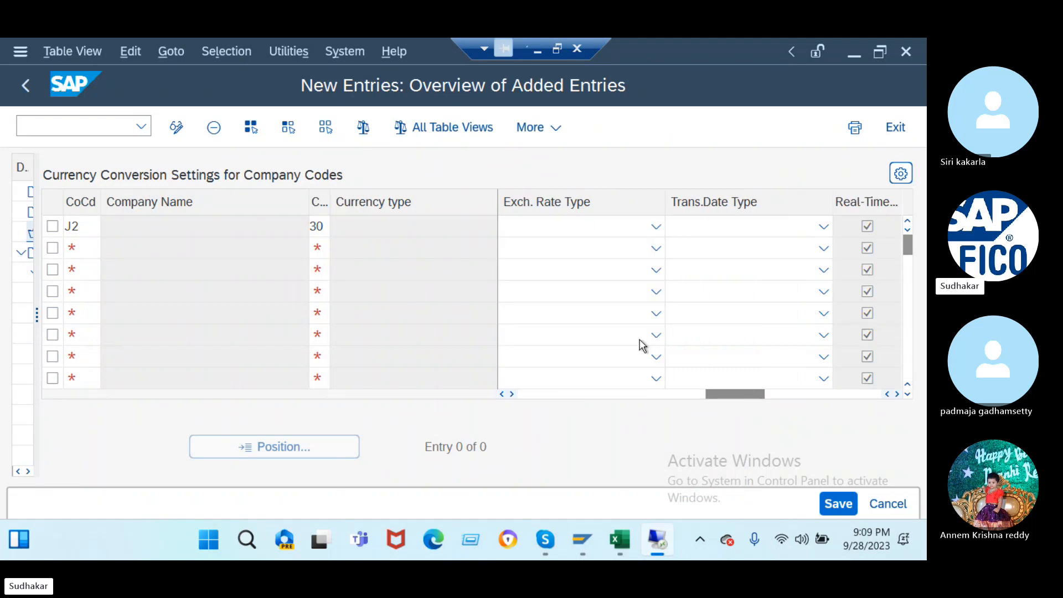
{"action": "left_click", "coordinate": [654, 228]}
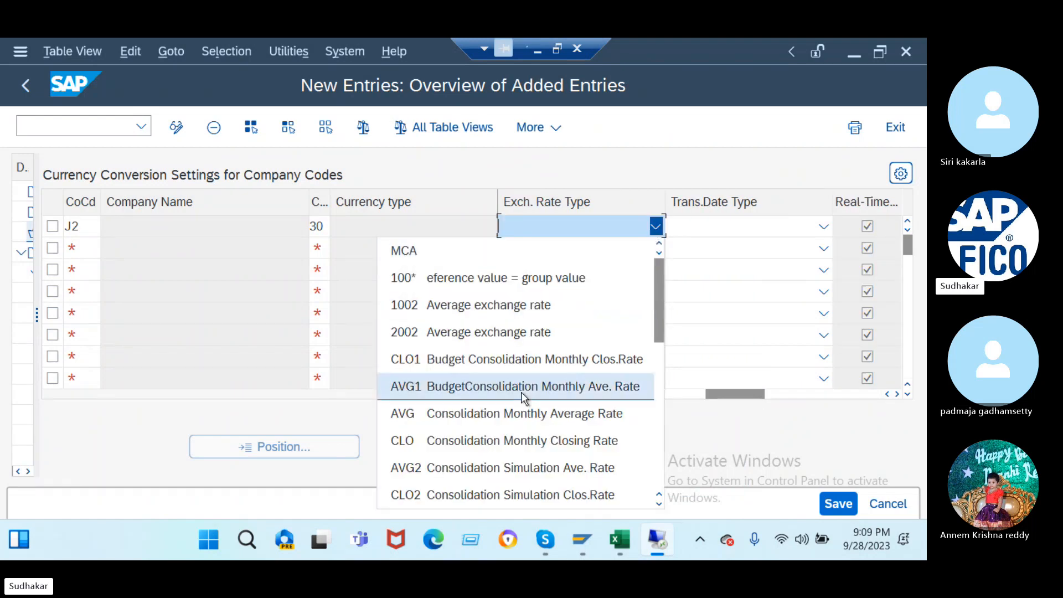
{"action": "scroll", "coordinate": [523, 396], "scroll_direction": "down", "scroll_amount": 5}
{"action": "left_click", "coordinate": [464, 387]}
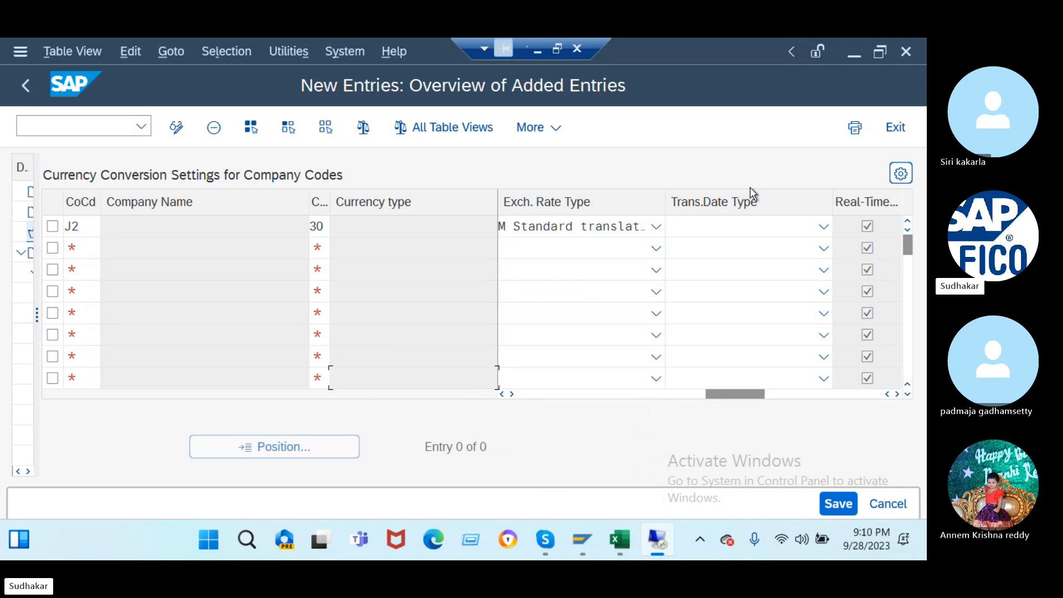
{"action": "left_click", "coordinate": [745, 226]}
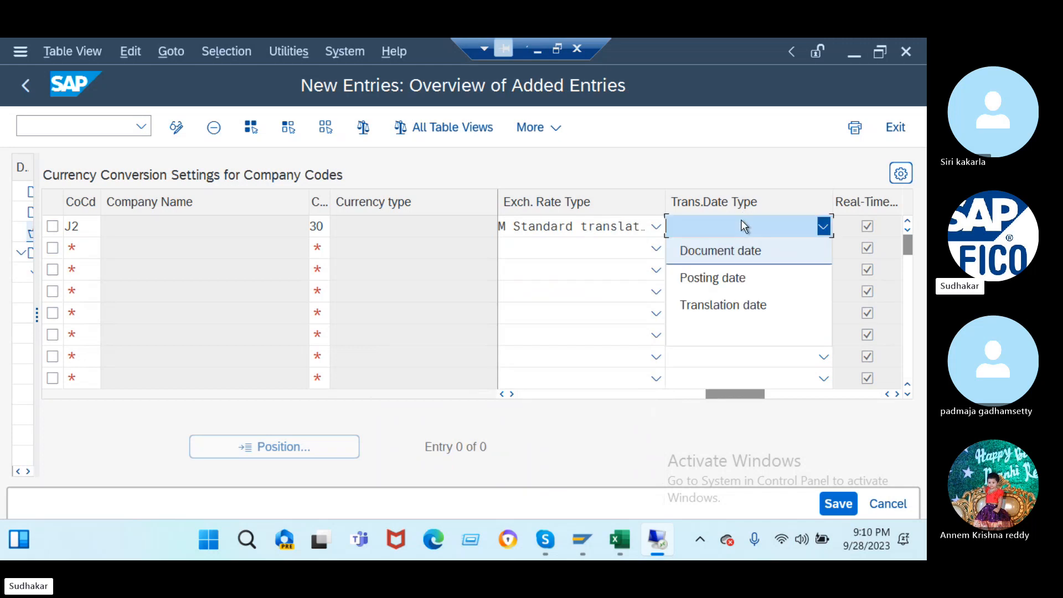
{"action": "left_click", "coordinate": [731, 250]}
{"action": "left_click", "coordinate": [846, 507]}
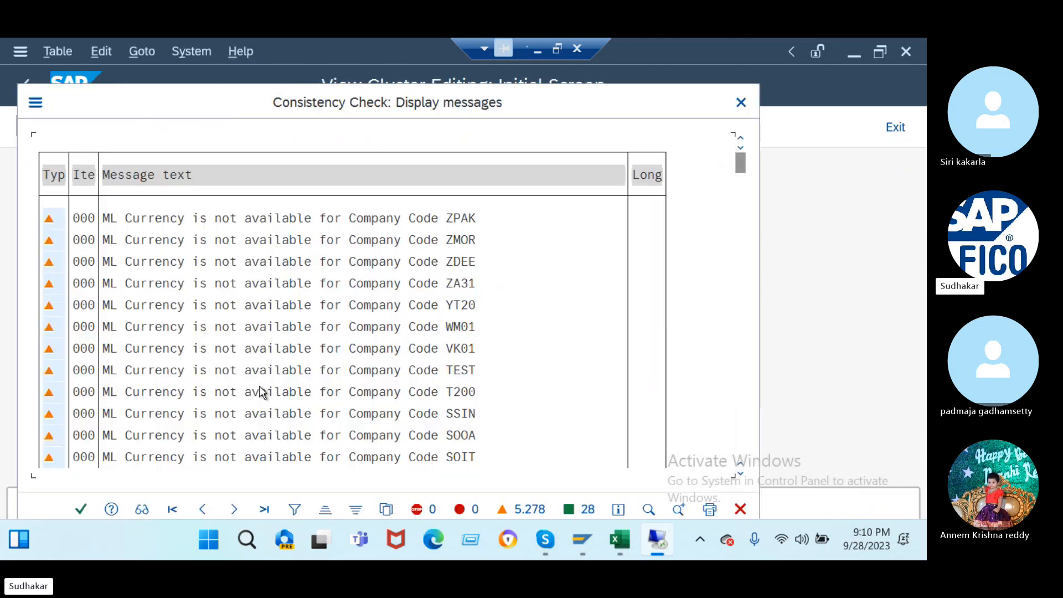
- Accept the consistency warnings to finish saving the J2 currency conversion row
{"action": "left_click", "coordinate": [80, 510]}
{"action": "left_click", "coordinate": [74, 132]}
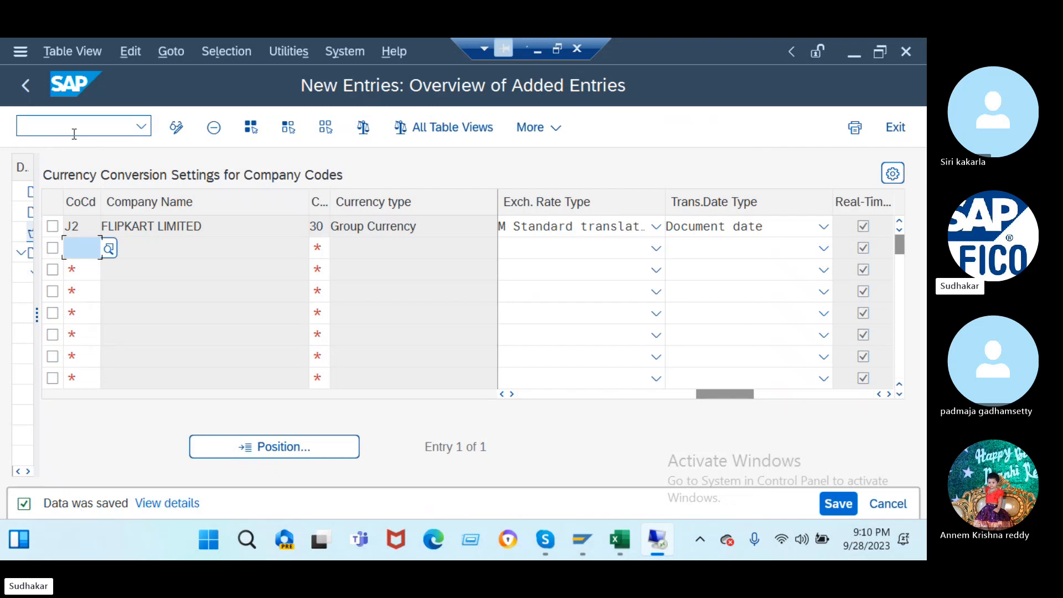
{"action": "type", "text": "/nob"}
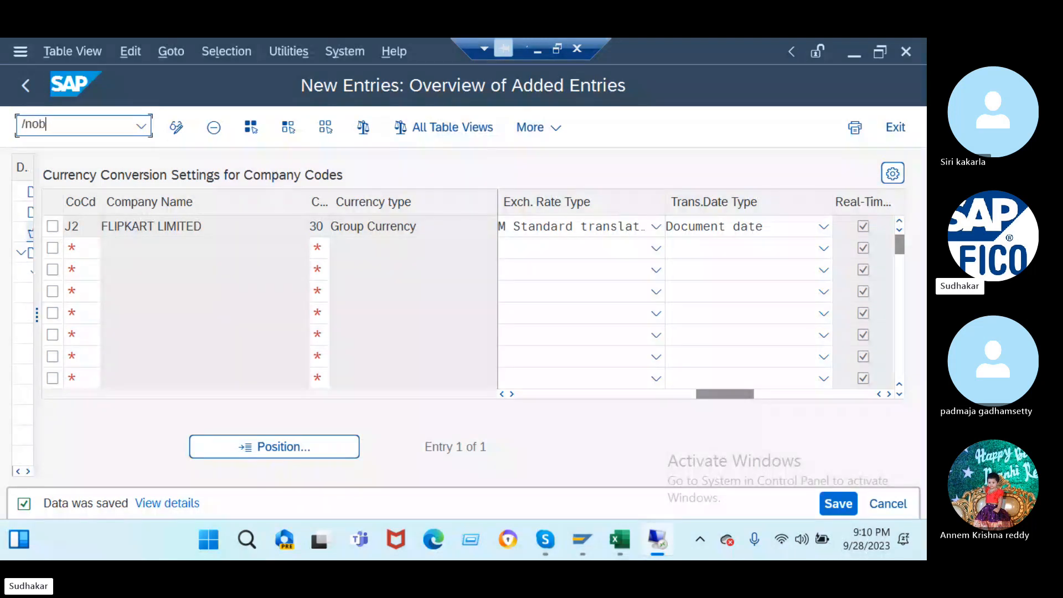
{"action": "type", "text": "d2"}
- Create vendor account group J2DV with meaning 'domestic vendor for j2'
{"action": "key", "text": "Return"}
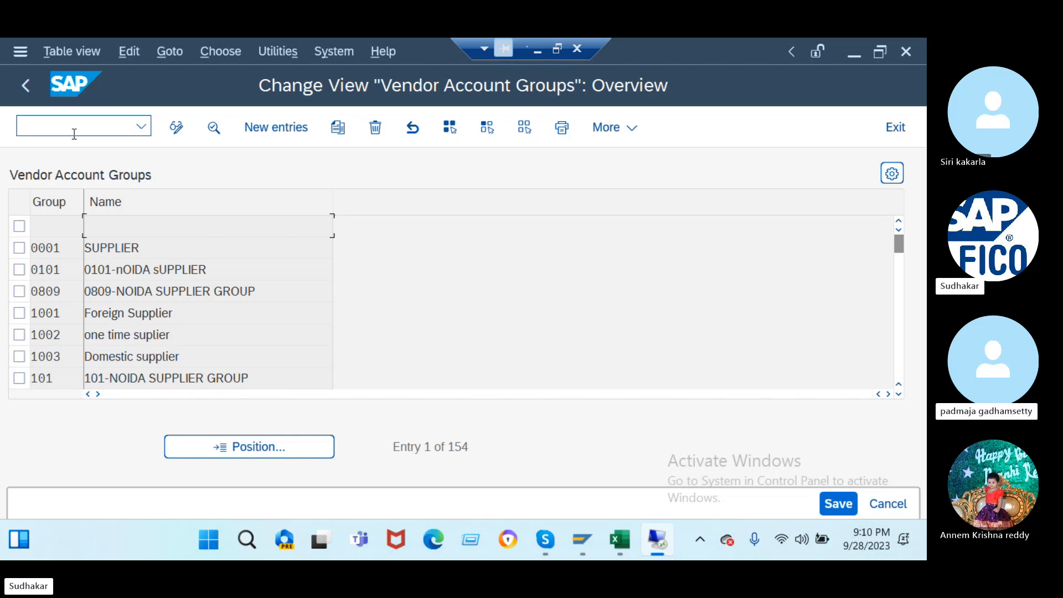
{"action": "left_click", "coordinate": [280, 134]}
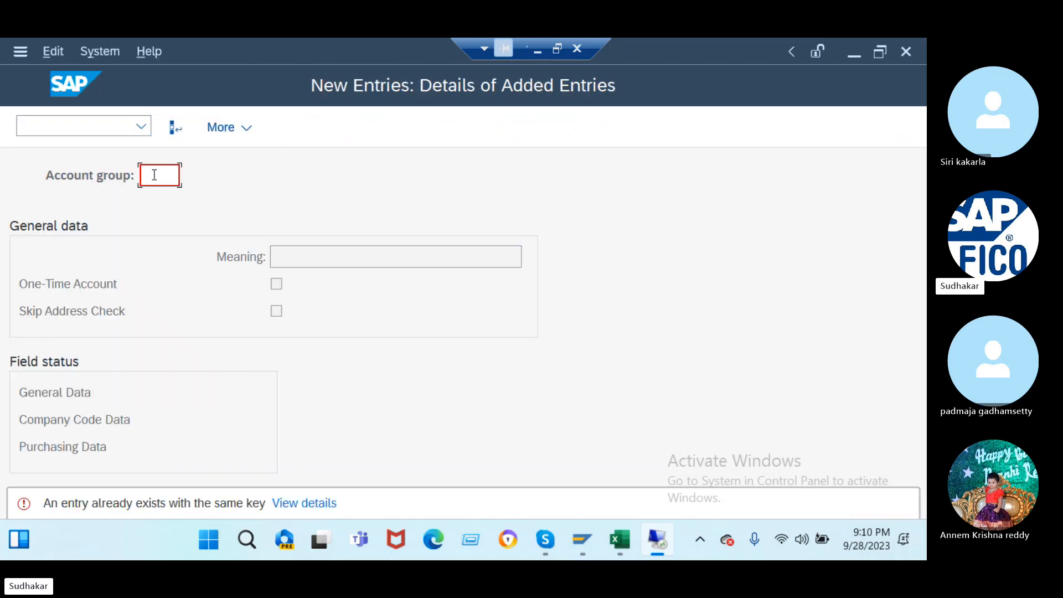
{"action": "type", "text": "j1dv"}
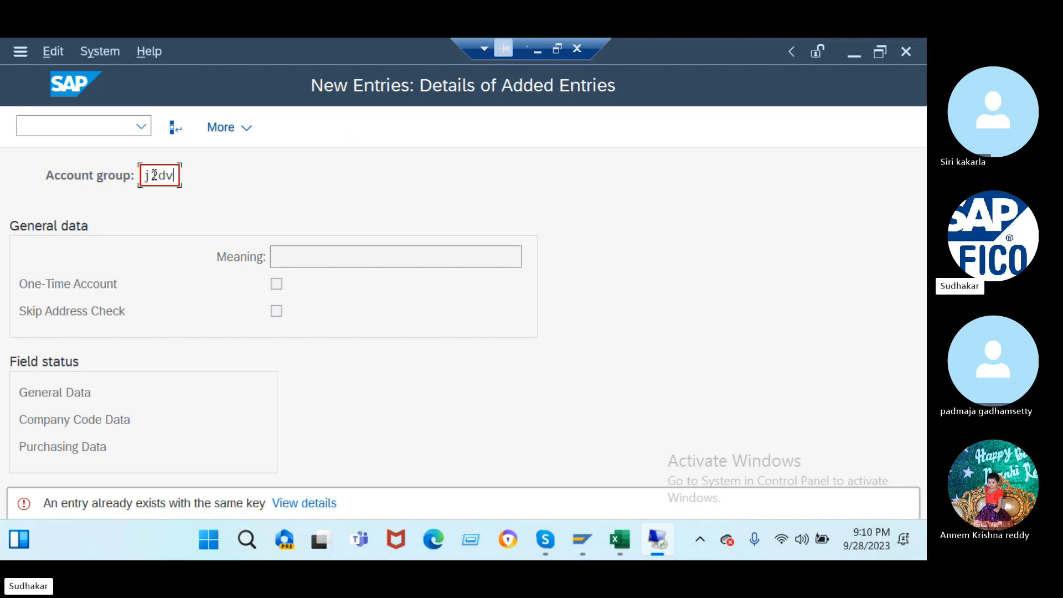
{"action": "key", "text": "Return"}
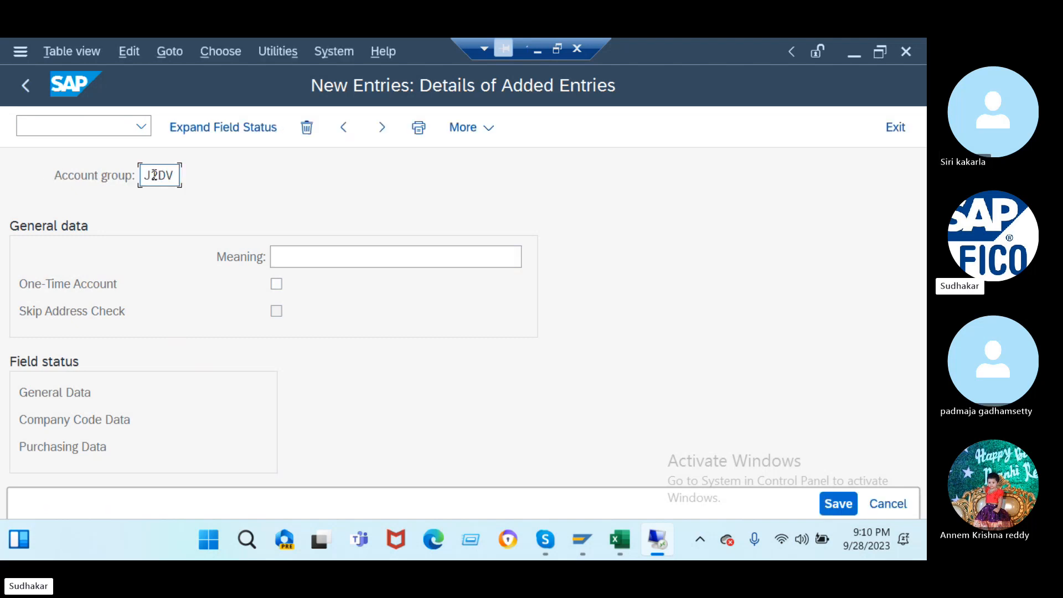
{"action": "left_click", "coordinate": [346, 258]}
{"action": "type", "text": "d"}
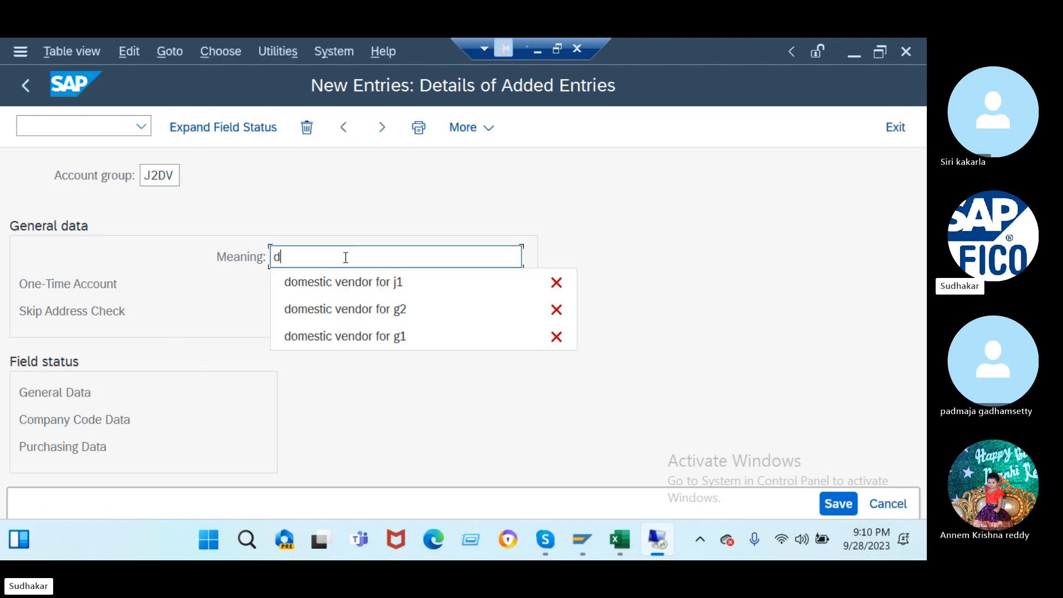
{"action": "left_click", "coordinate": [351, 280]}
{"action": "key", "text": "BackSpace"}
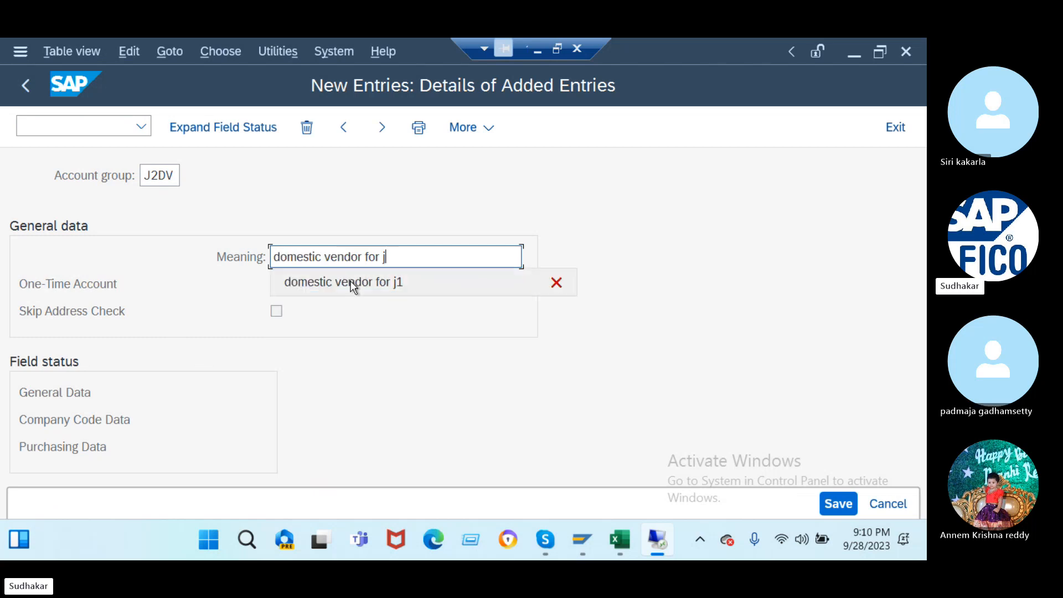
{"action": "type", "text": "2"}
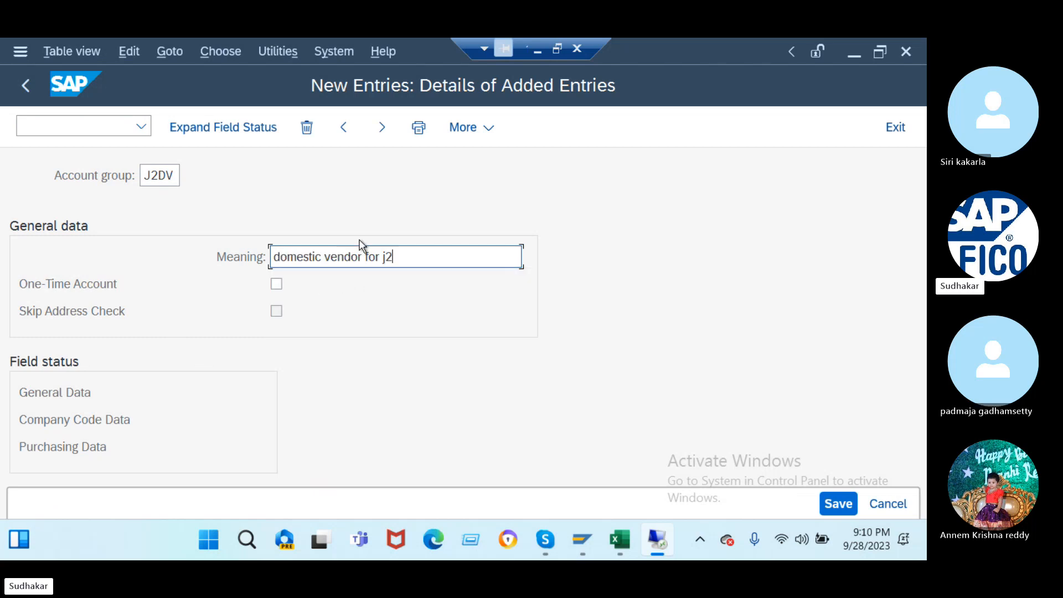
{"action": "left_click", "coordinate": [381, 127]}
- Add vendor account group J2IV with meaning 'internaltional vendor j2'
{"action": "type", "text": "j2d"}
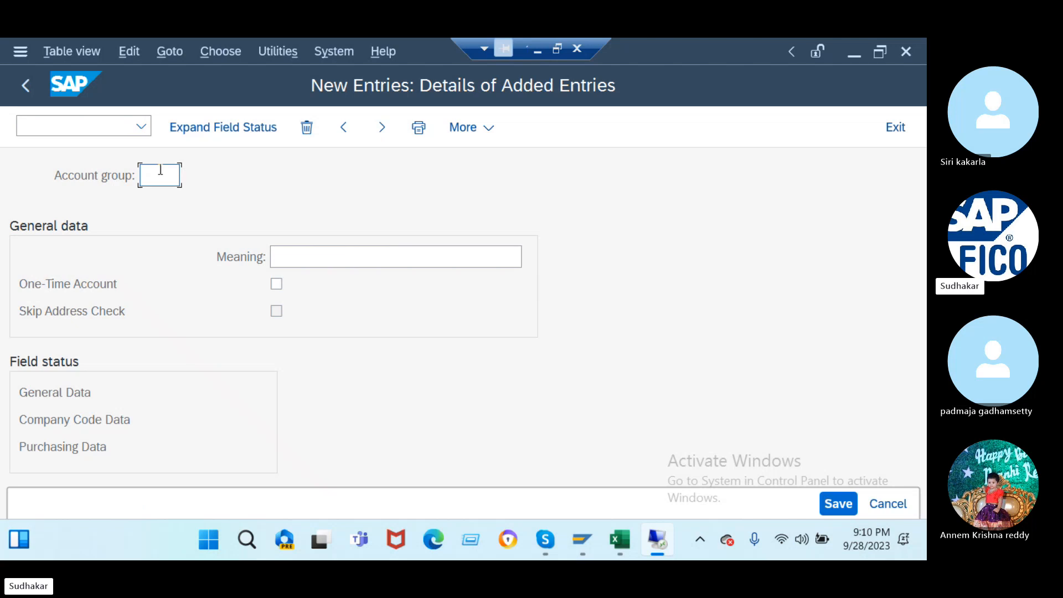
{"action": "type", "text": "v"}
{"action": "left_click", "coordinate": [312, 262]}
{"action": "type", "text": "i"}
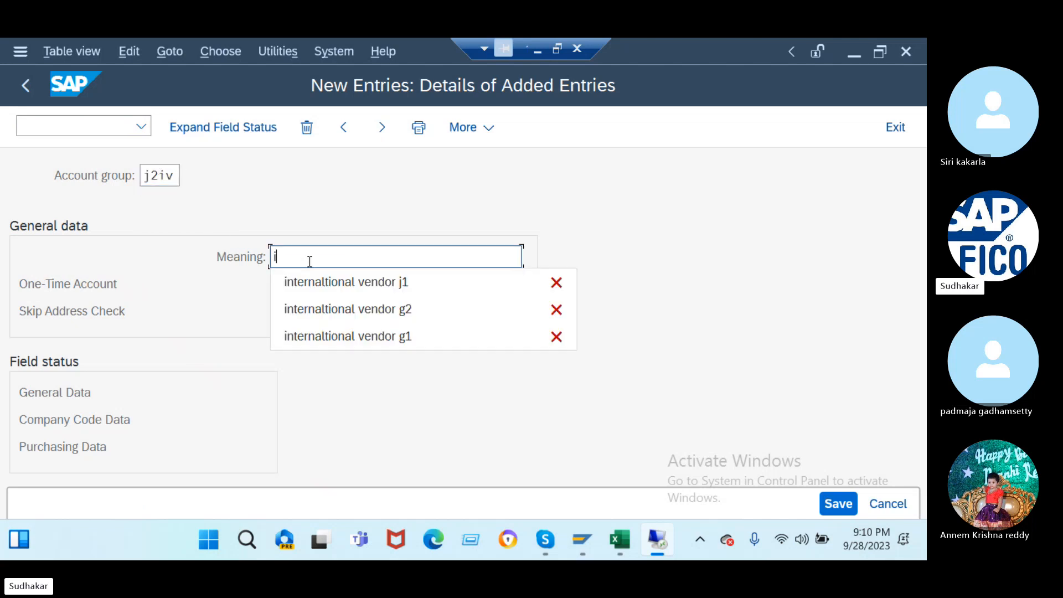
{"action": "left_click", "coordinate": [321, 282]}
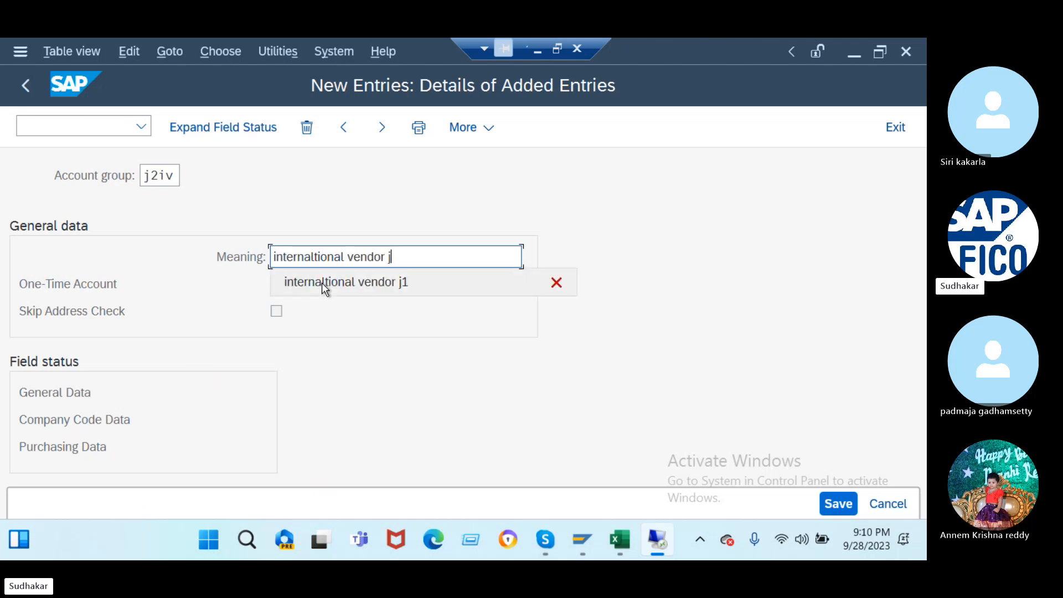
{"action": "type", "text": "2"}
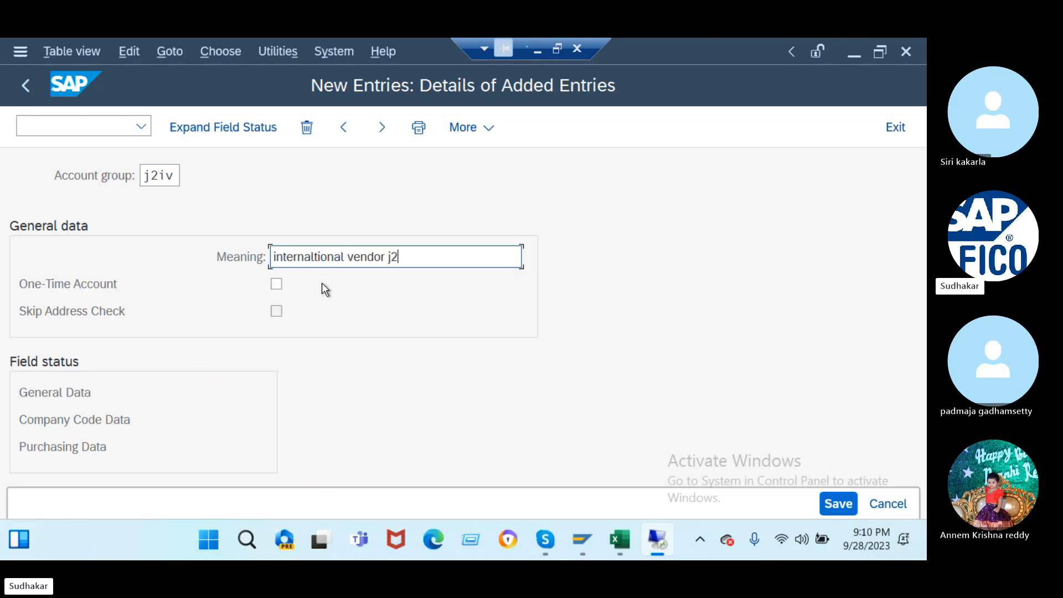
{"action": "left_click", "coordinate": [382, 128]}
- Add J2OV as a one-time vendor account group with its onetime vendor description
{"action": "type", "text": "j"}
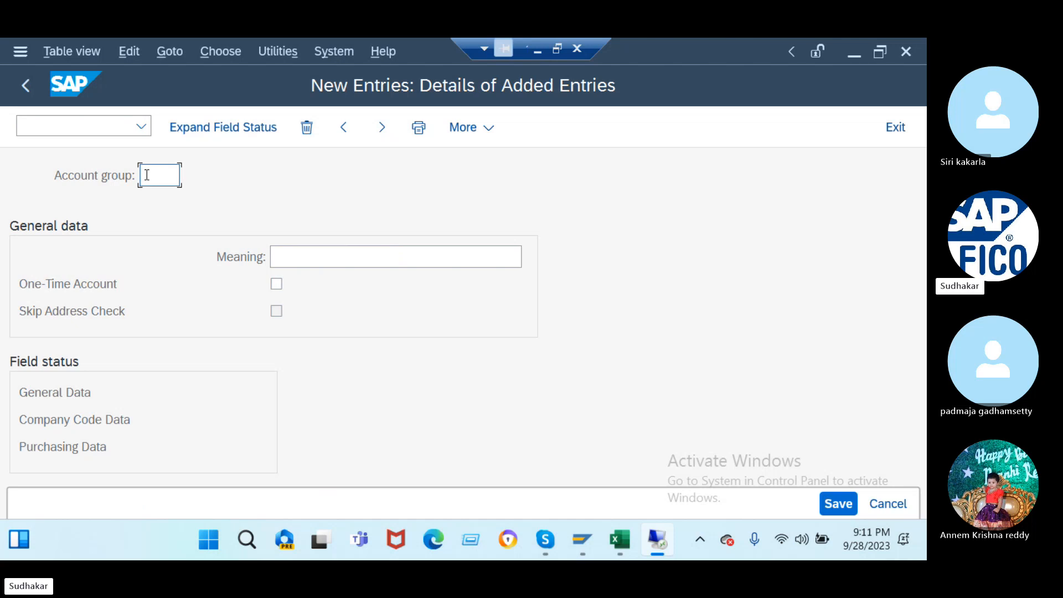
{"action": "type", "text": "2ov"}
{"action": "left_click", "coordinate": [307, 255]}
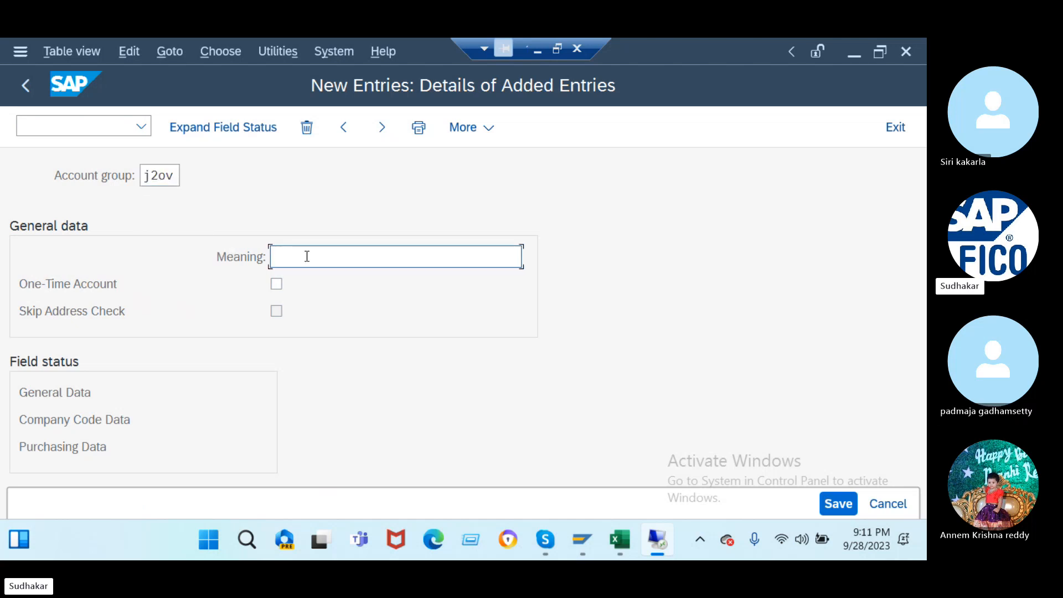
{"action": "type", "text": "o"}
{"action": "left_click", "coordinate": [335, 284]}
{"action": "key", "text": "BackSpace"}
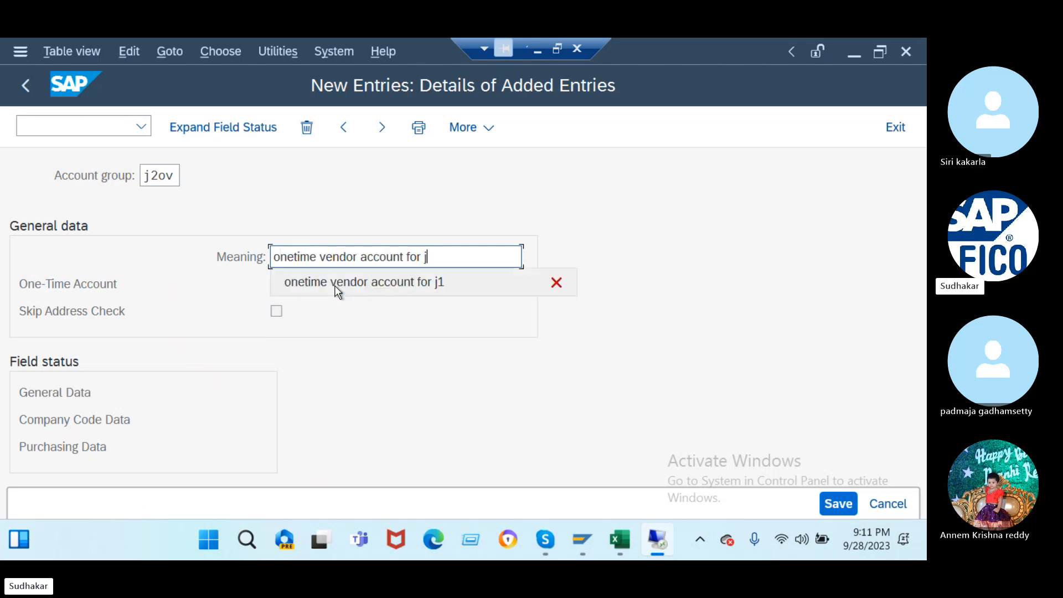
{"action": "type", "text": "2"}
{"action": "left_click", "coordinate": [276, 284]}
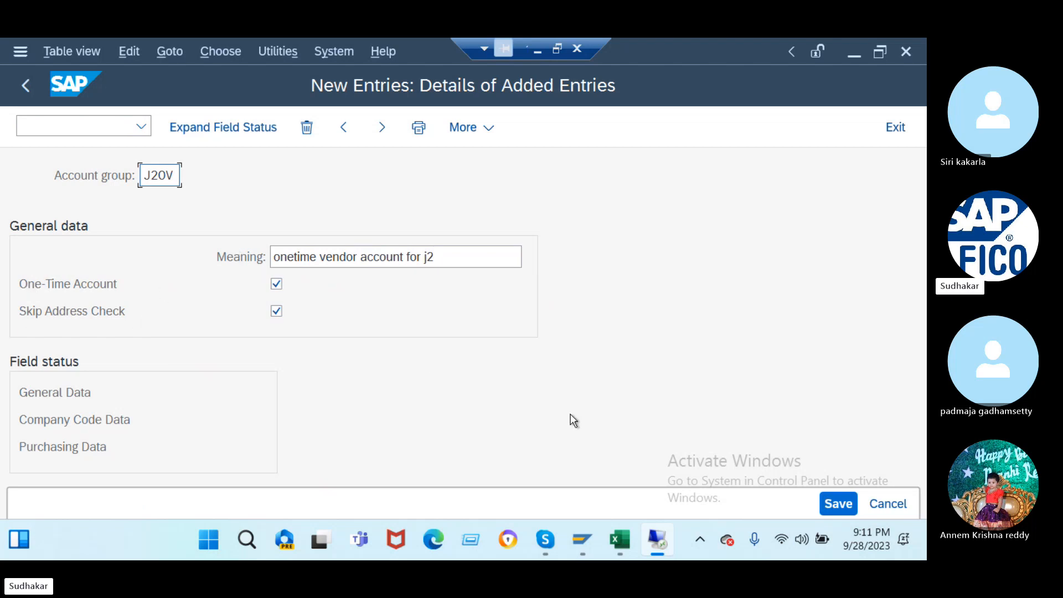
- Save the account groups under a new customizing request described 'a/cs payable -j2'
{"action": "left_click", "coordinate": [838, 504]}
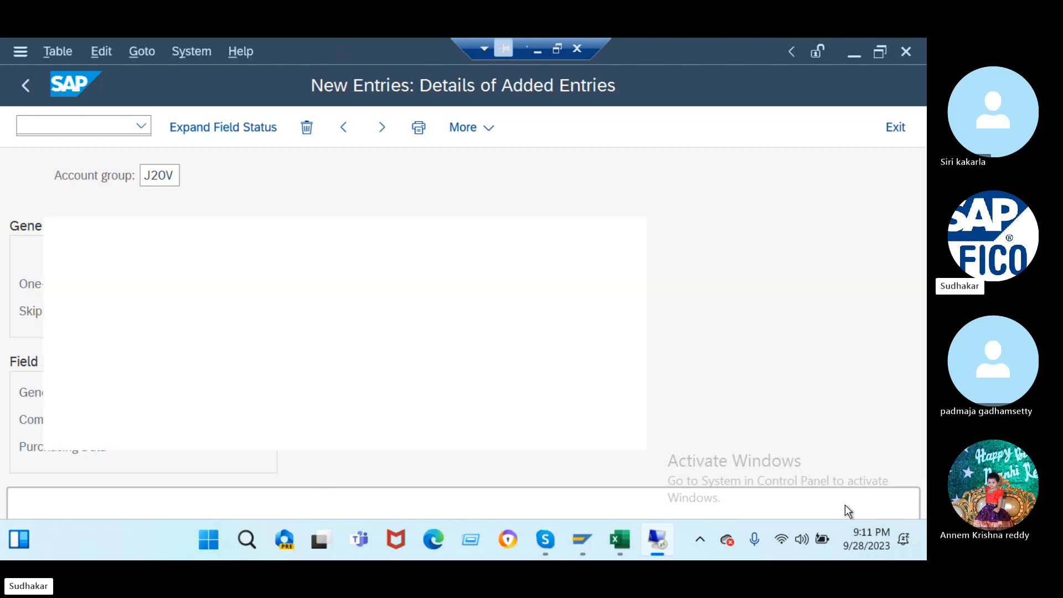
{"action": "left_click", "coordinate": [512, 435]}
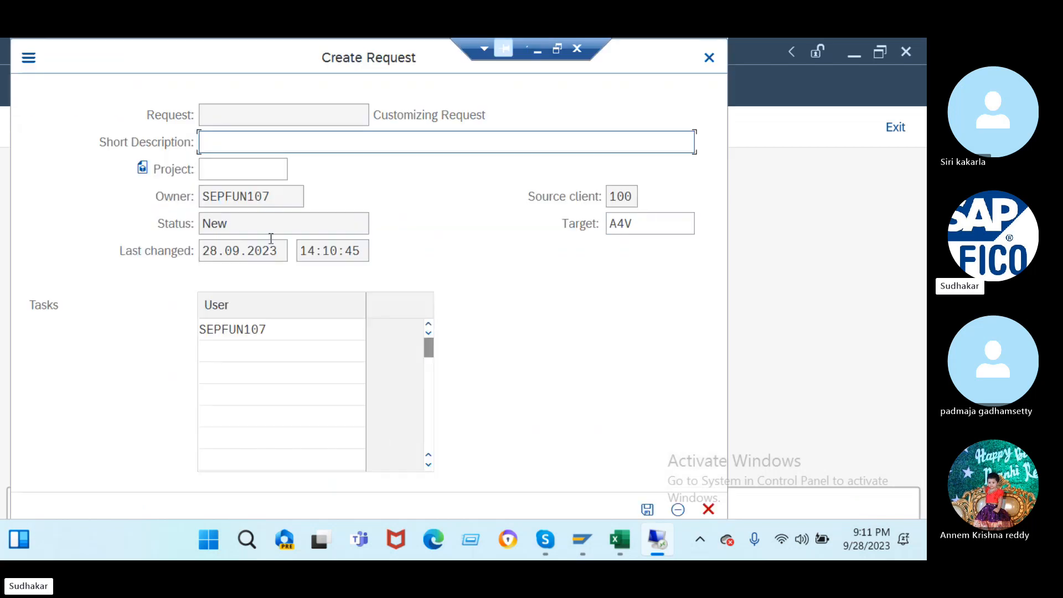
{"action": "type", "text": "a/cs payable -j2"}
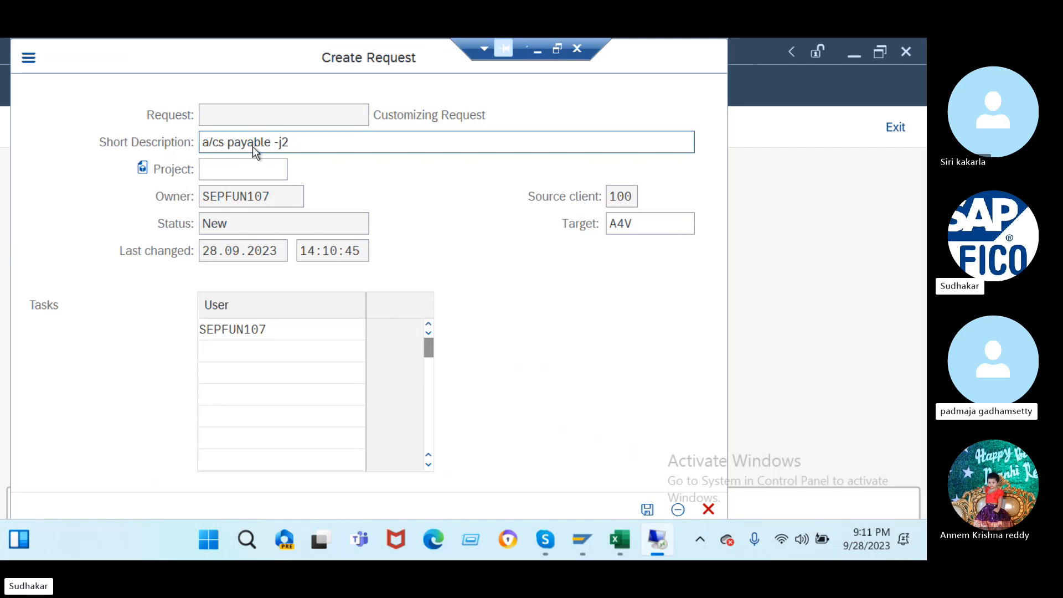
{"action": "key", "text": "Return"}
{"action": "left_click", "coordinate": [410, 433]}
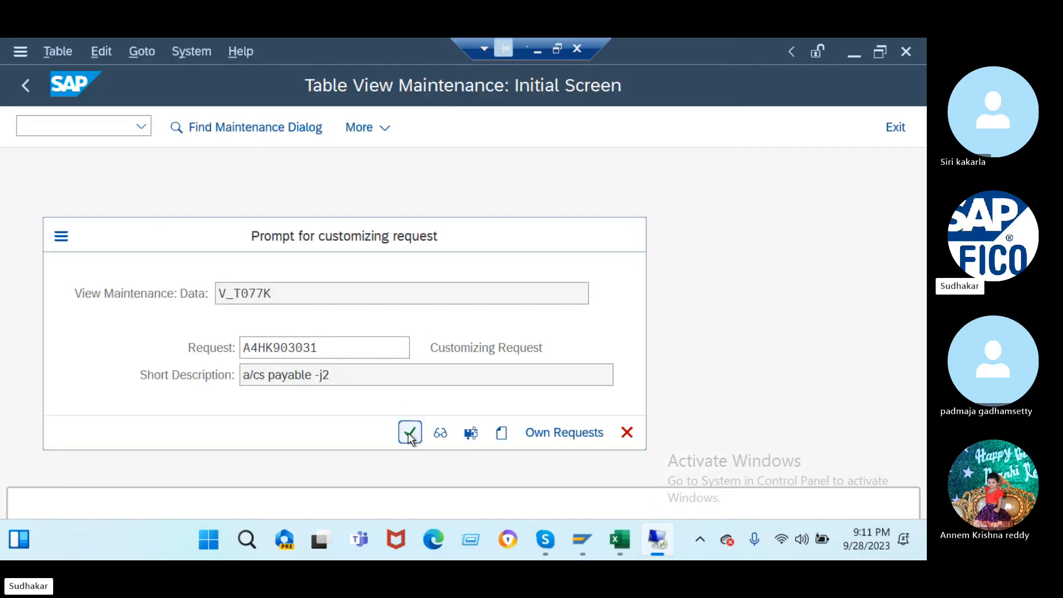
{"action": "left_click", "coordinate": [100, 131]}
{"action": "type", "text": "/n"}
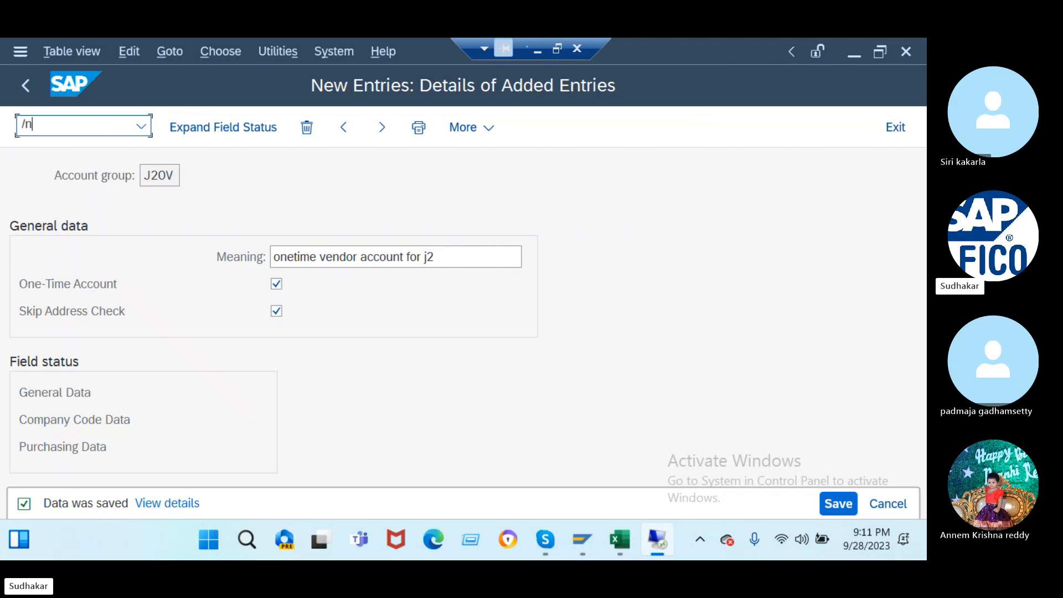
{"action": "type", "text": "xkn1"}
- Run XKN1 and view the intervals of vendor number range object KREDITOR
{"action": "key", "text": "Return"}
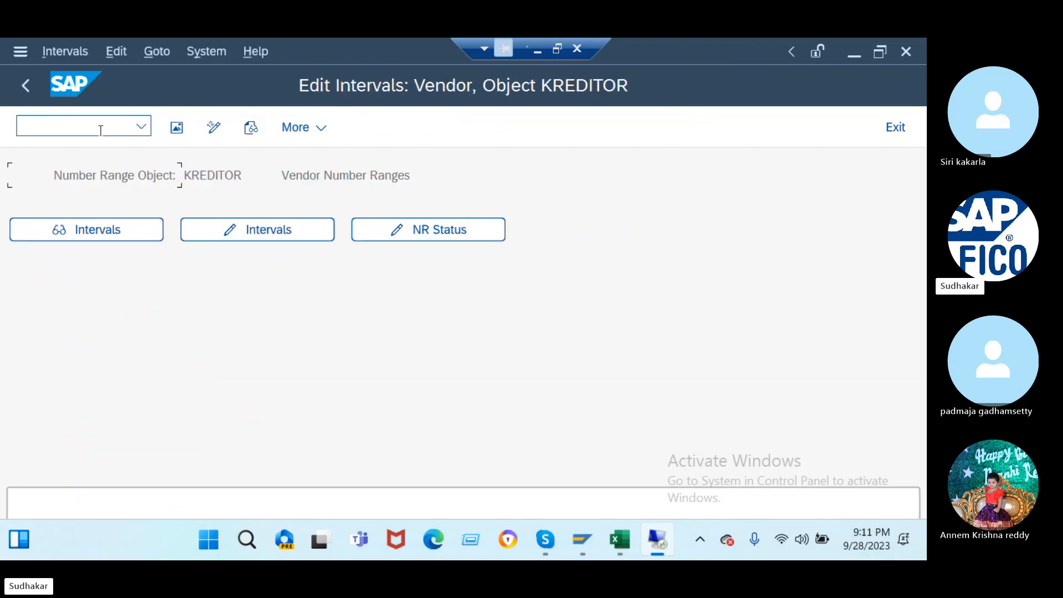
{"action": "left_click", "coordinate": [243, 230]}
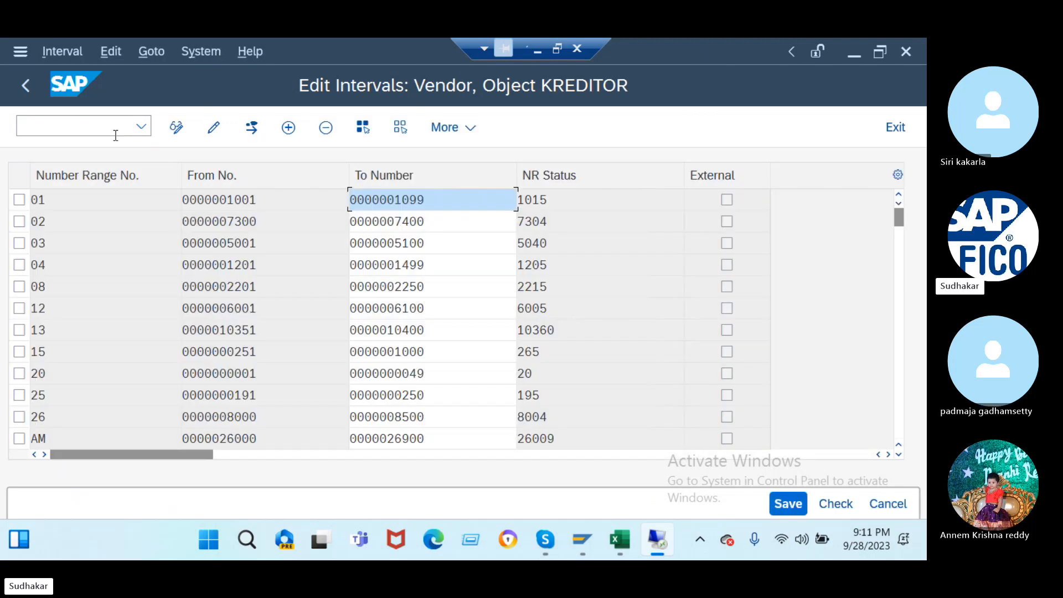
{"action": "left_click", "coordinate": [28, 88]}
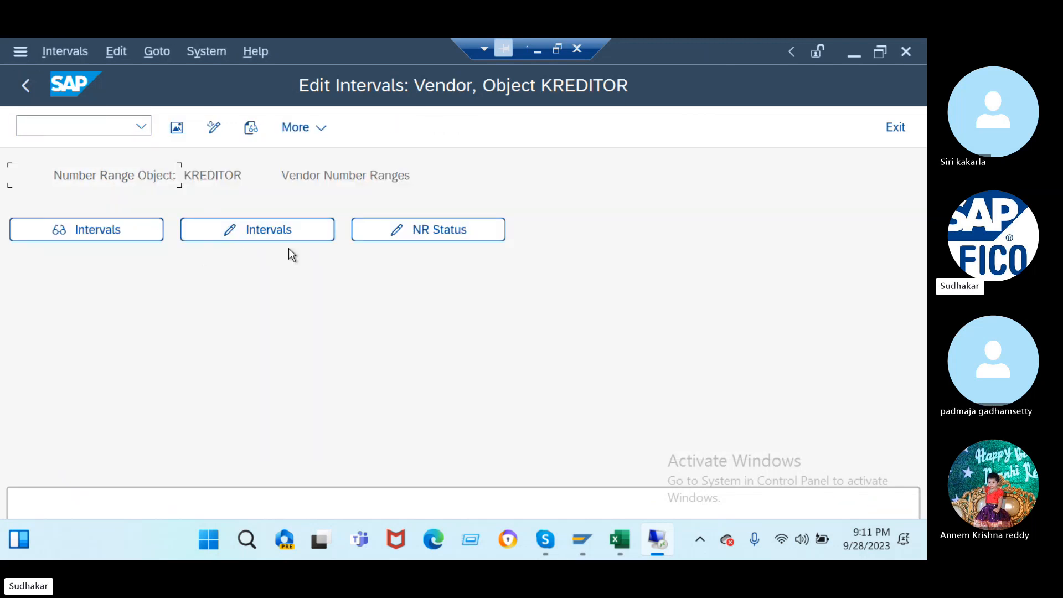
{"action": "left_click", "coordinate": [259, 236]}
- Open the KREDITOR vendor intervals in change mode and display the free number intervals
{"action": "left_click", "coordinate": [257, 233]}
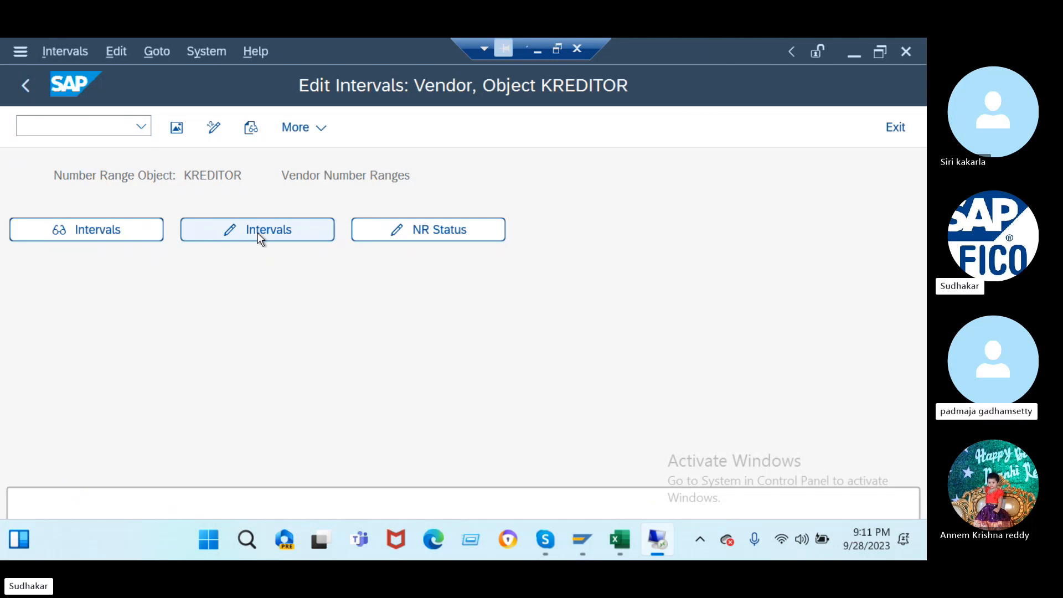
{"action": "left_click", "coordinate": [252, 129]}
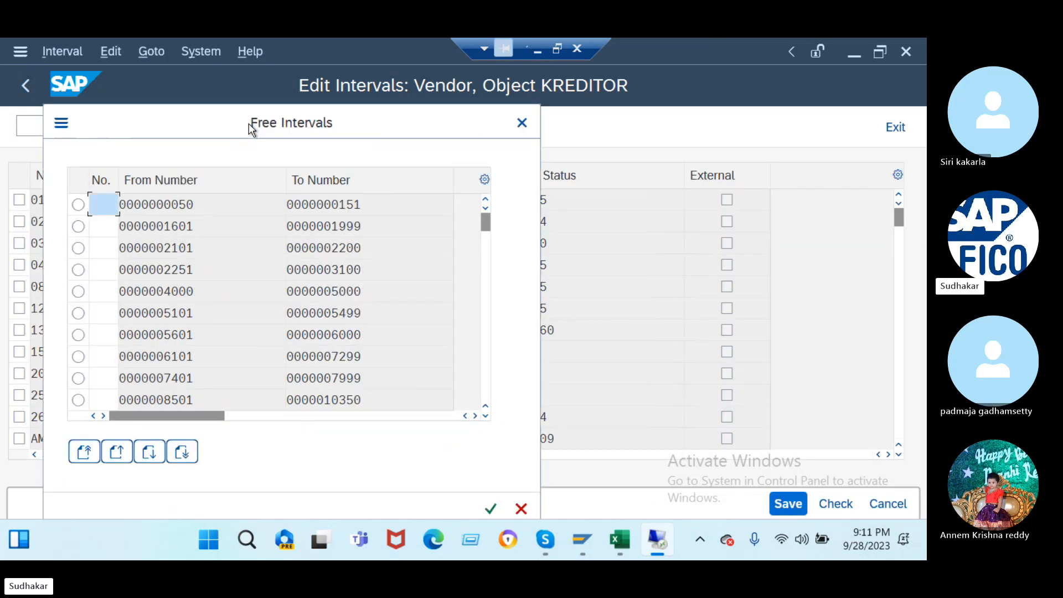
{"action": "scroll", "coordinate": [179, 356], "scroll_direction": "down", "scroll_amount": 5}
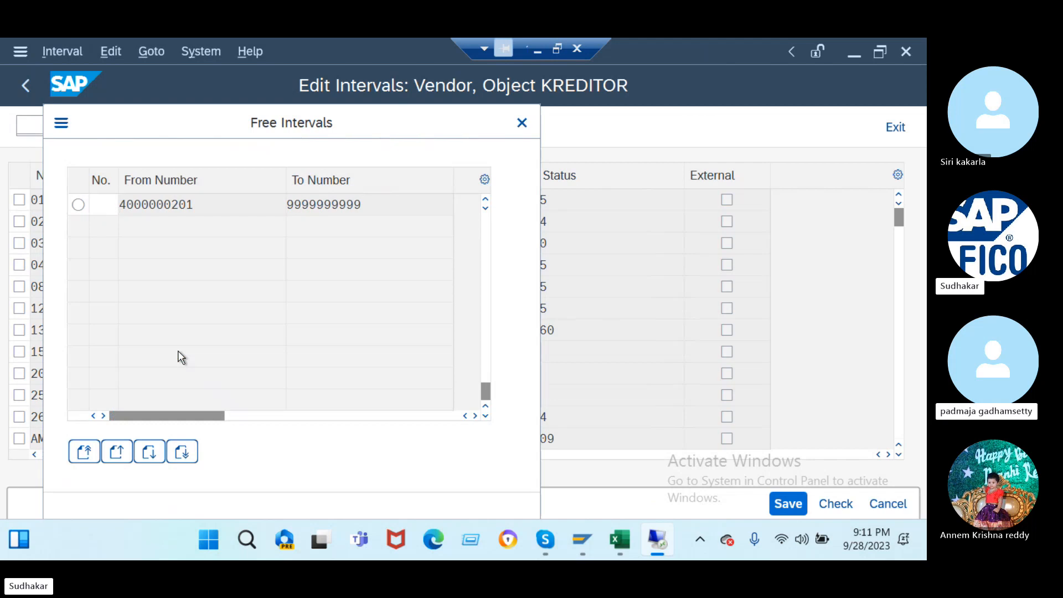
{"action": "scroll", "coordinate": [177, 351], "scroll_direction": "up", "scroll_amount": 3}
{"action": "scroll", "coordinate": [178, 351], "scroll_direction": "down", "scroll_amount": 1}
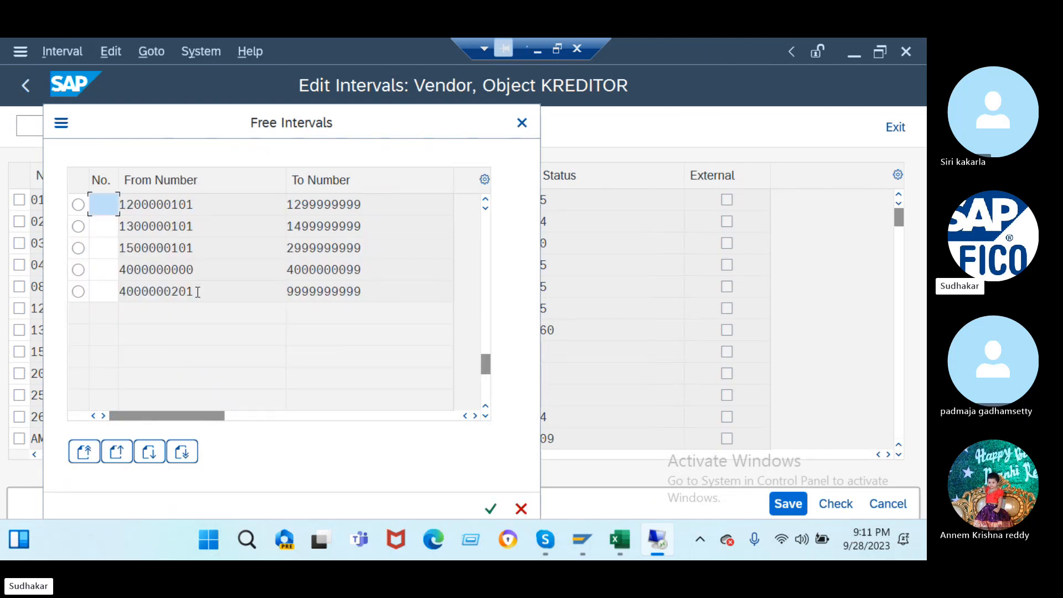
{"action": "left_click", "coordinate": [198, 293]}
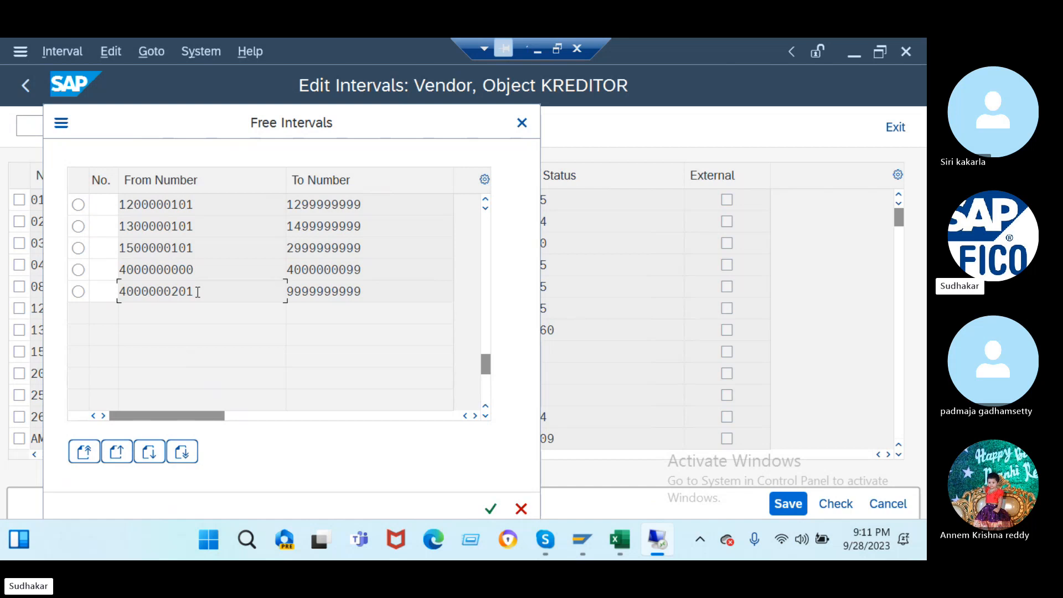
{"action": "left_click", "coordinate": [194, 204]}
{"action": "scroll", "coordinate": [197, 204], "scroll_direction": "up", "scroll_amount": 2}
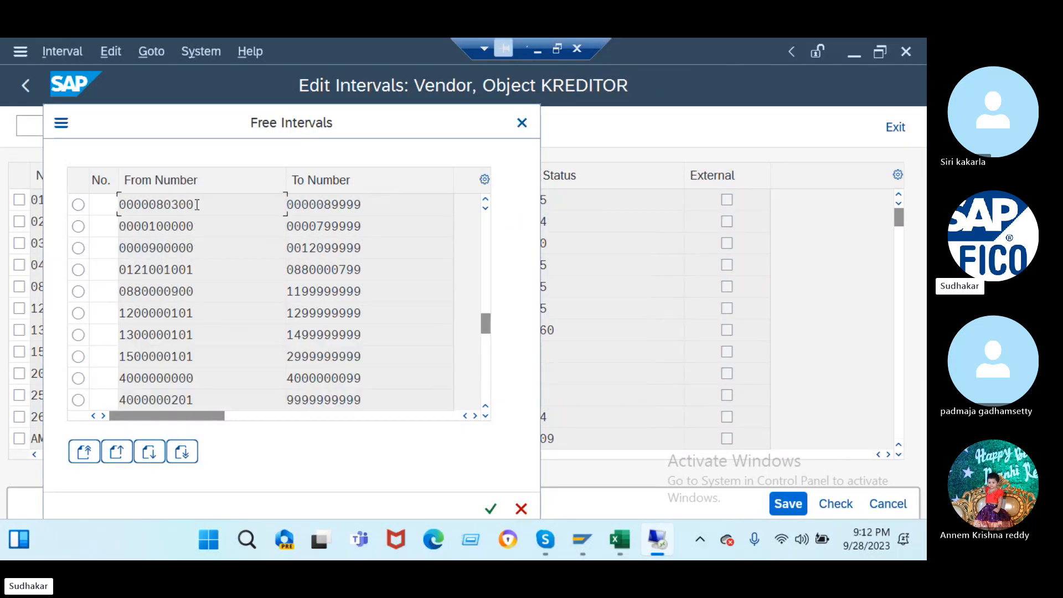
{"action": "left_click", "coordinate": [188, 247]}
{"action": "left_click", "coordinate": [198, 223]}
{"action": "left_click_drag", "start_coordinate": [197, 226], "coordinate": [151, 226]}
{"action": "key", "text": "ctrl+c"}
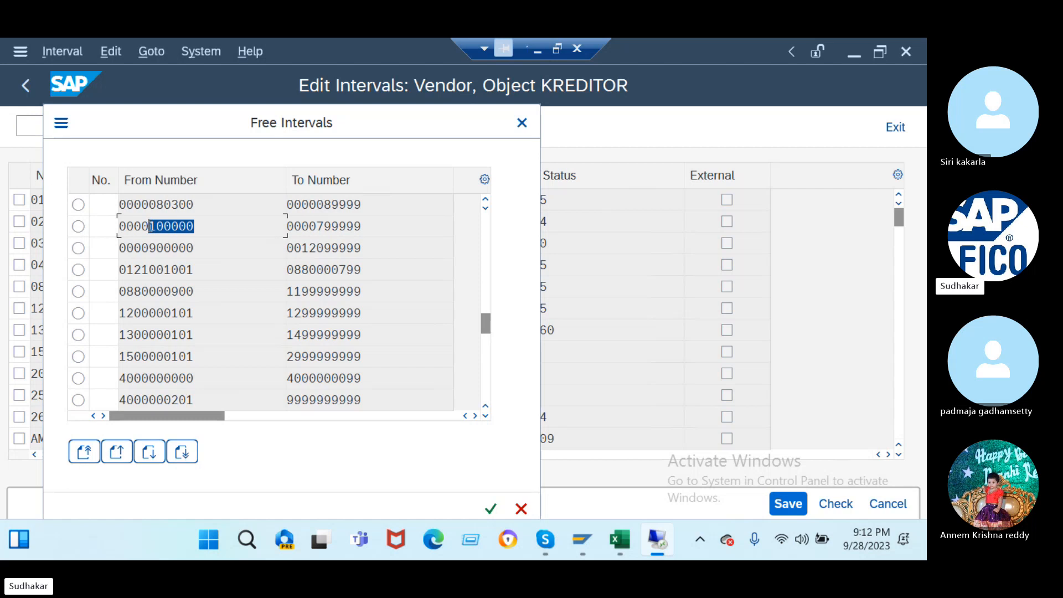
{"action": "left_click", "coordinate": [150, 226]}
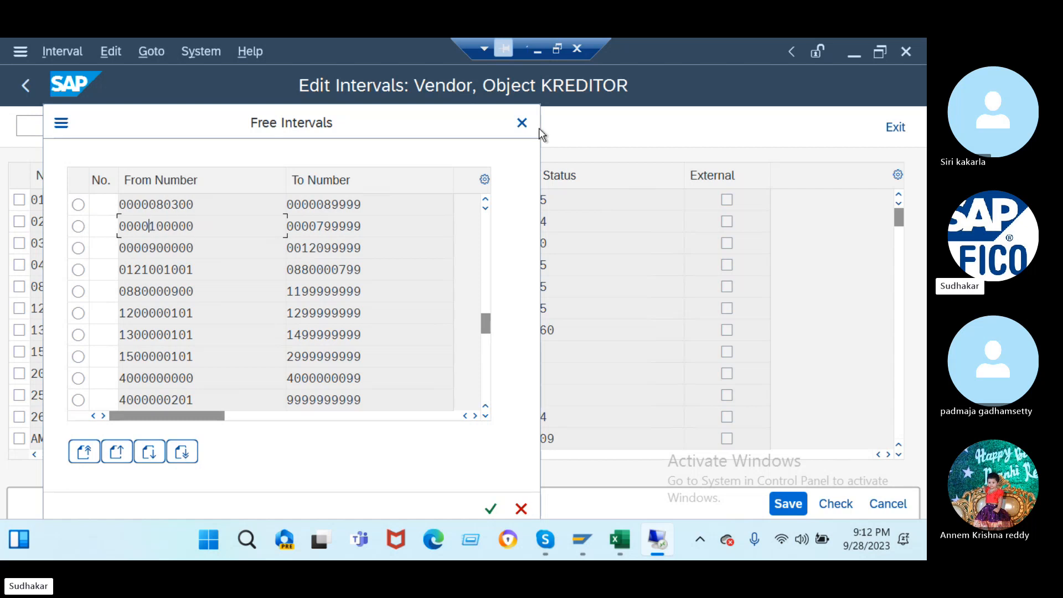
{"action": "left_click", "coordinate": [522, 123]}
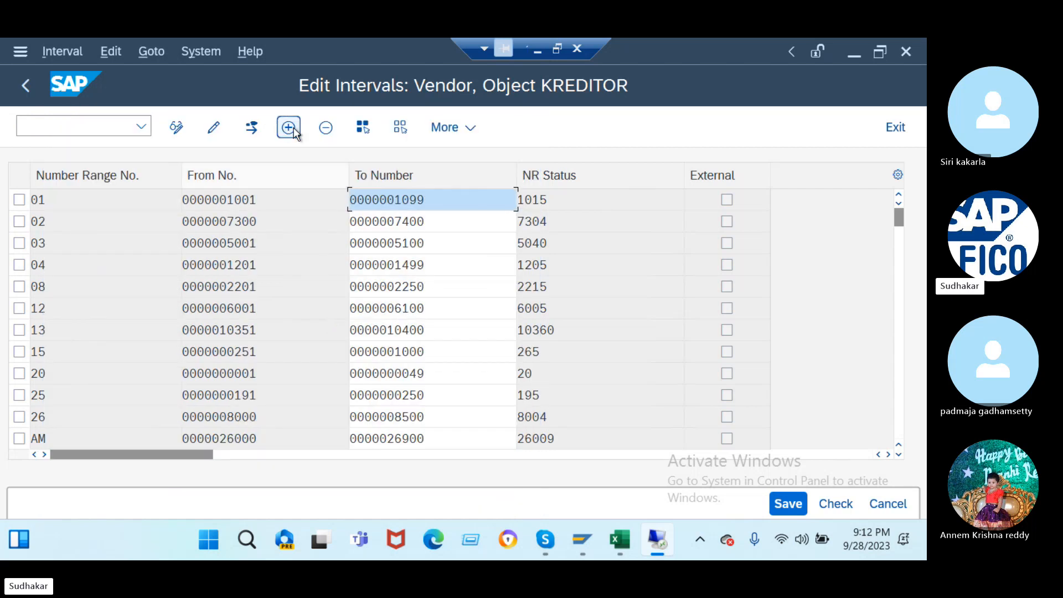
- Add three empty interval rows to the KREDITOR intervals table
{"action": "scroll", "coordinate": [790, 353], "scroll_direction": "down", "scroll_amount": 2}
{"action": "scroll", "coordinate": [790, 353], "scroll_direction": "up", "scroll_amount": 2}
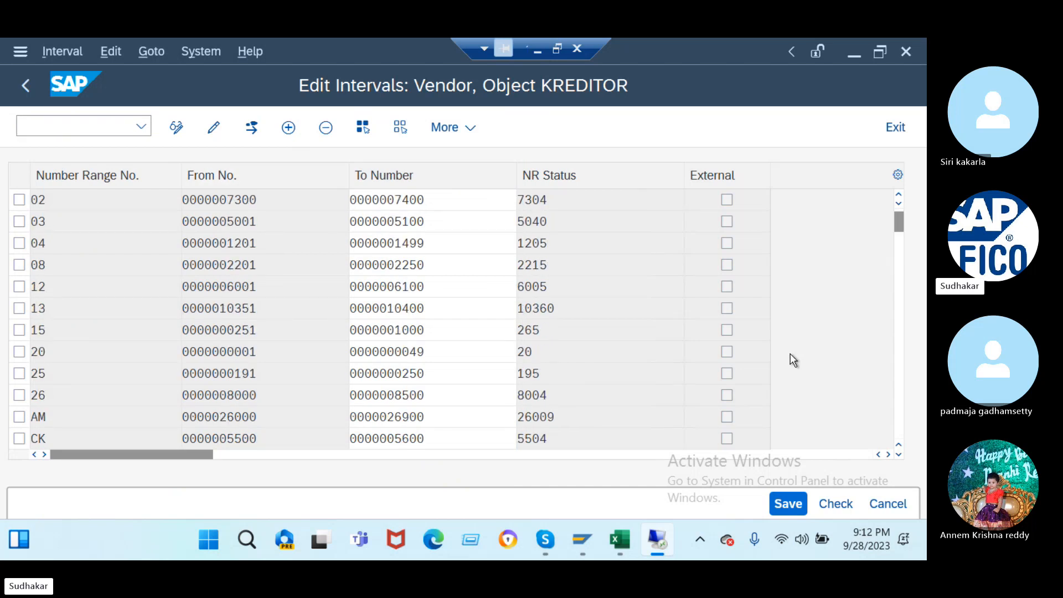
{"action": "scroll", "coordinate": [790, 353], "scroll_direction": "up", "scroll_amount": 1}
{"action": "left_click", "coordinate": [289, 127]}
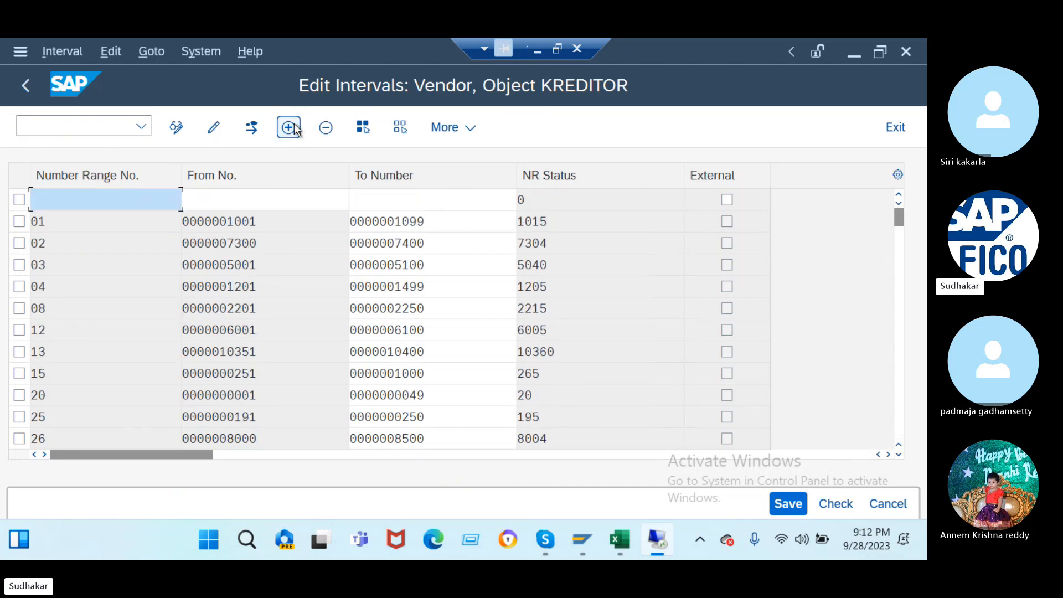
{"action": "left_click", "coordinate": [289, 127]}
{"action": "left_click", "coordinate": [288, 128]}
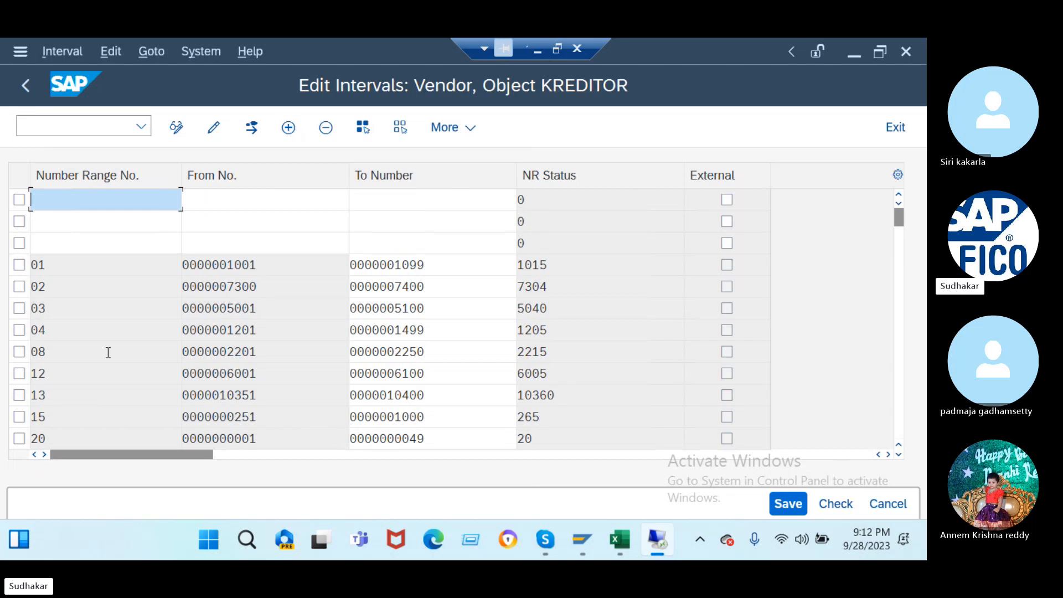
- Enter the JA interval from 100000 to 100100
{"action": "scroll", "coordinate": [107, 351], "scroll_direction": "down", "scroll_amount": 4}
{"action": "scroll", "coordinate": [108, 352], "scroll_direction": "down", "scroll_amount": 2}
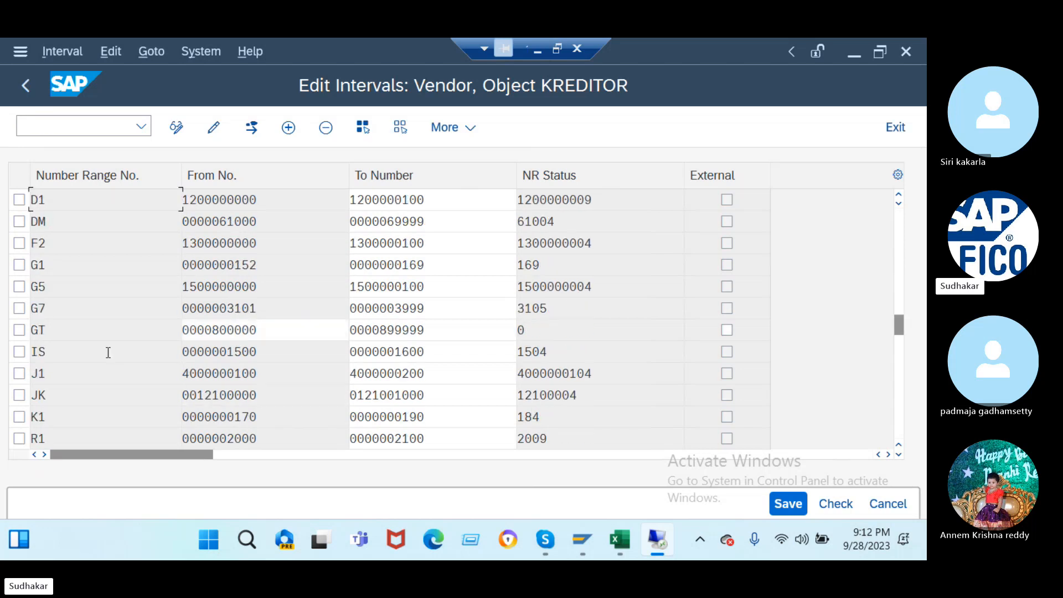
{"action": "scroll", "coordinate": [108, 352], "scroll_direction": "down", "scroll_amount": 1}
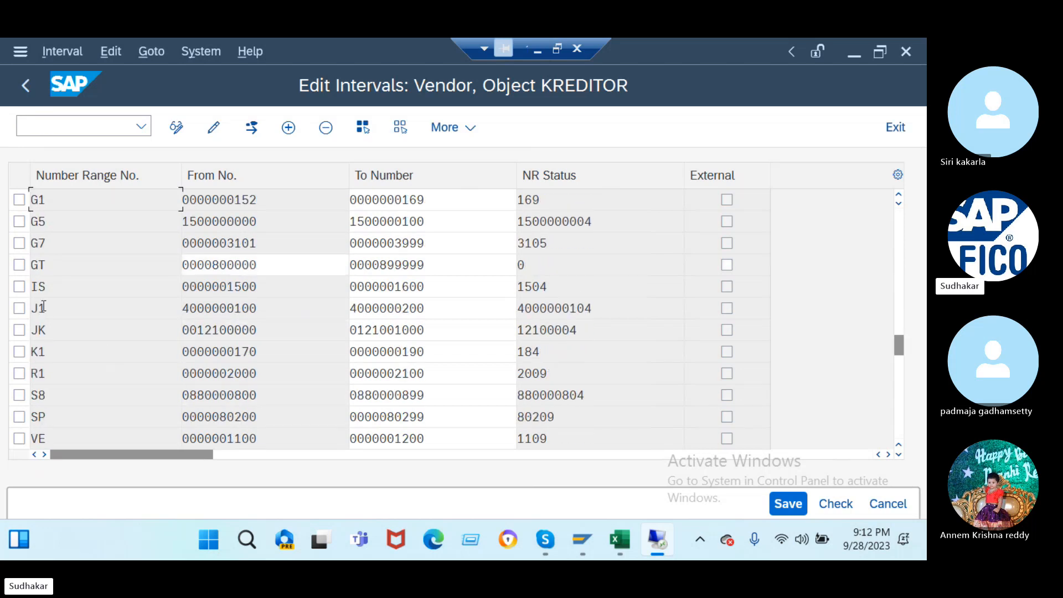
{"action": "scroll", "coordinate": [85, 316], "scroll_direction": "up", "scroll_amount": 7}
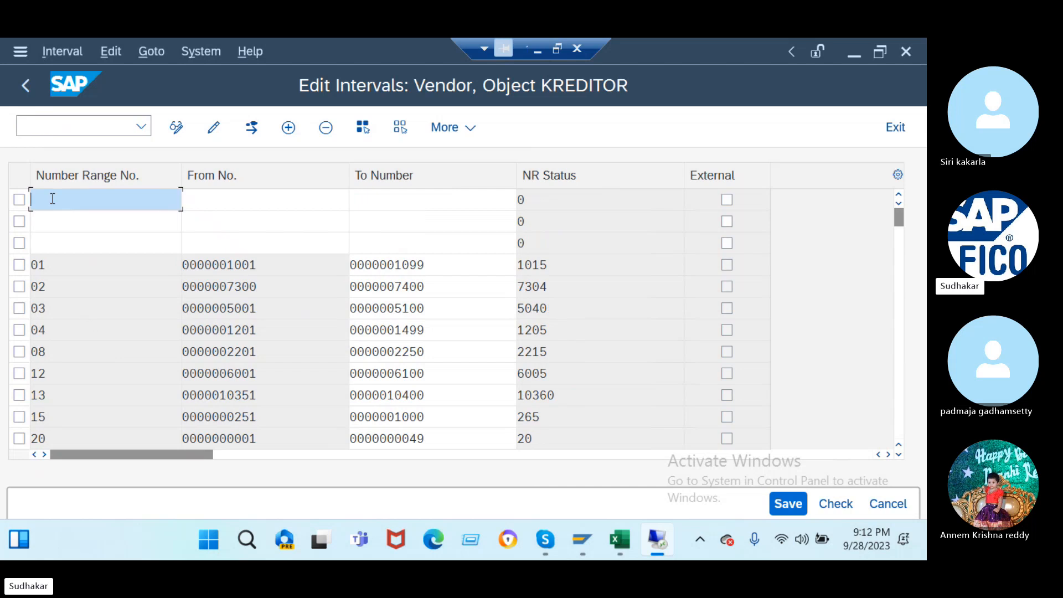
{"action": "left_click", "coordinate": [199, 199]}
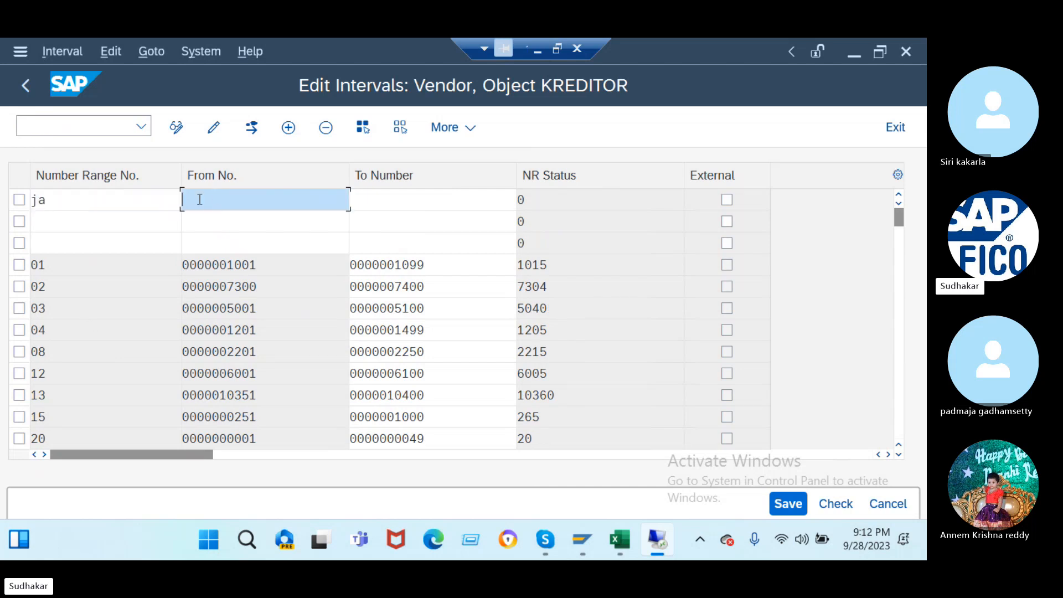
{"action": "type", "text": "100000"}
{"action": "left_click", "coordinate": [389, 198]}
{"action": "type", "text": "100000"}
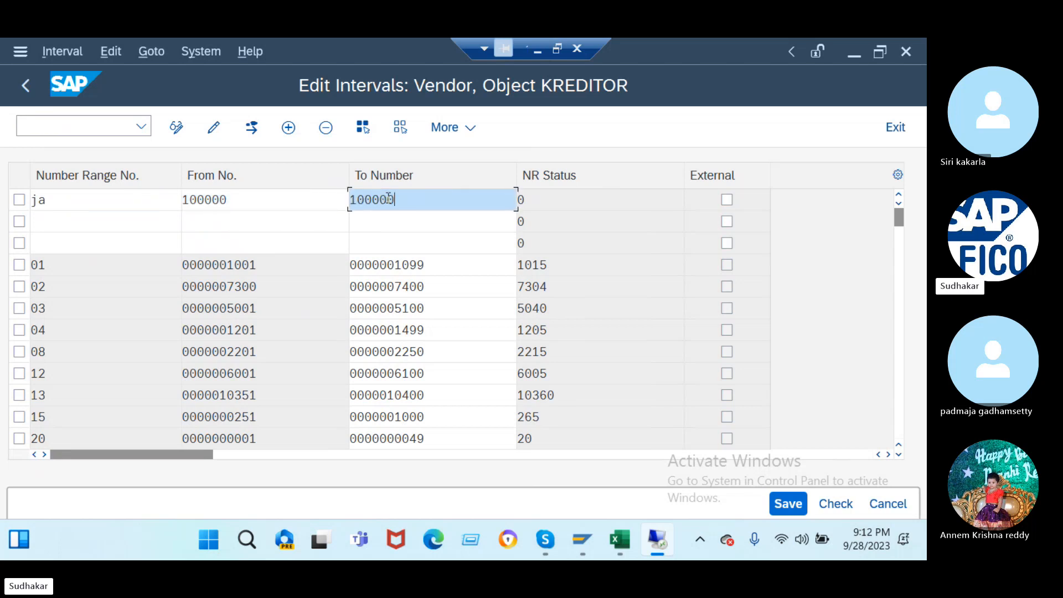
{"action": "key", "text": "BackSpace"}
{"action": "key", "text": "BackSpace"}
{"action": "key", "text": "BackSpace"}
{"action": "type", "text": "100"}
- Add interval JB from 100101 to 100150
{"action": "left_click", "coordinate": [66, 221]}
{"action": "type", "text": "jb"}
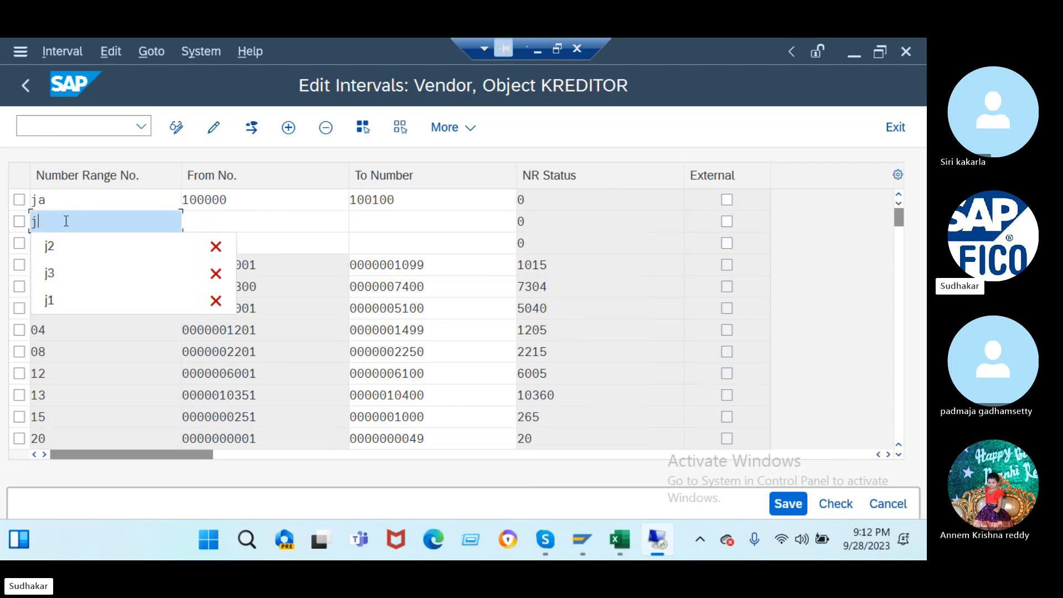
{"action": "left_click", "coordinate": [214, 228]}
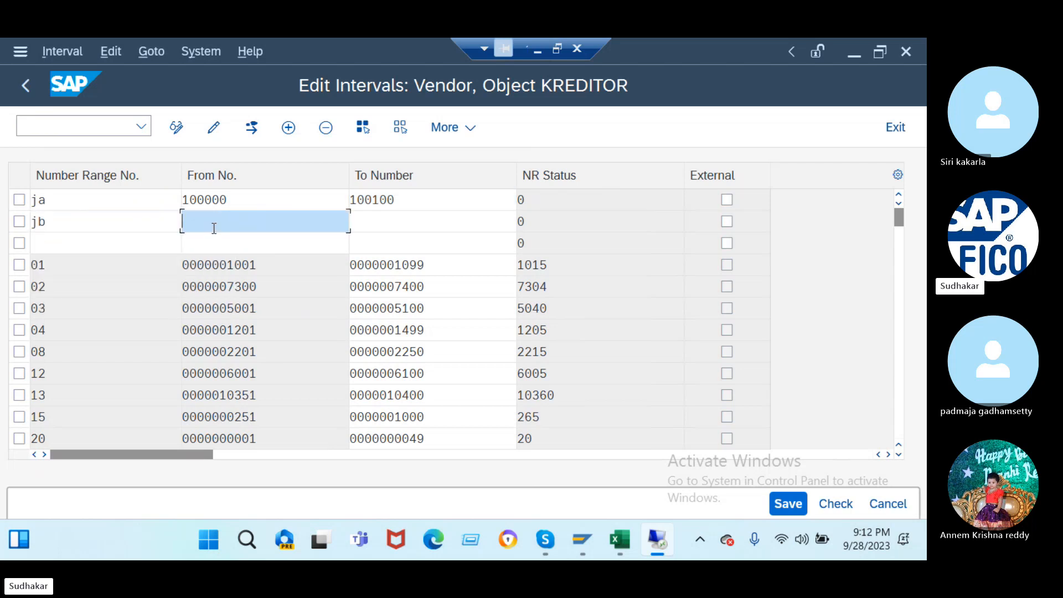
{"action": "type", "text": "100000"}
{"action": "key", "text": "BackSpace"}
{"action": "key", "text": "BackSpace"}
{"action": "key", "text": "BackSpace"}
{"action": "type", "text": "19"}
{"action": "key", "text": "BackSpace"}
{"action": "type", "text": "01"}
{"action": "left_click", "coordinate": [376, 224]}
{"action": "key", "text": "ctrl+v"}
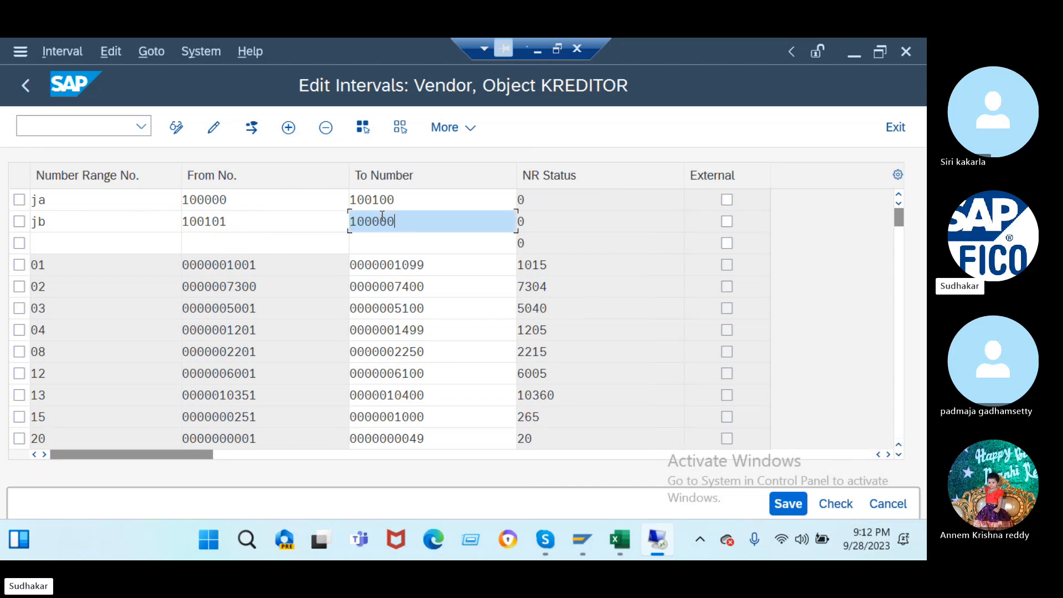
{"action": "key", "text": "BackSpace"}
{"action": "key", "text": "BackSpace"}
{"action": "key", "text": "BackSpace"}
{"action": "type", "text": "150"}
- Add interval JC from 100151 to 100160
{"action": "left_click", "coordinate": [78, 241]}
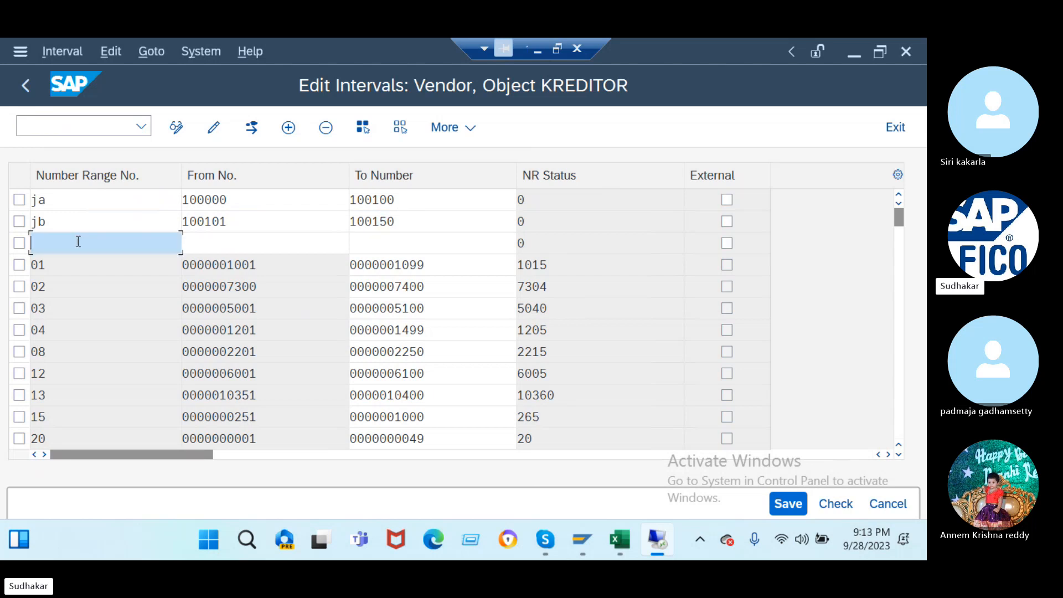
{"action": "type", "text": "jc"}
{"action": "left_click", "coordinate": [206, 248]}
{"action": "type", "text": "100000"}
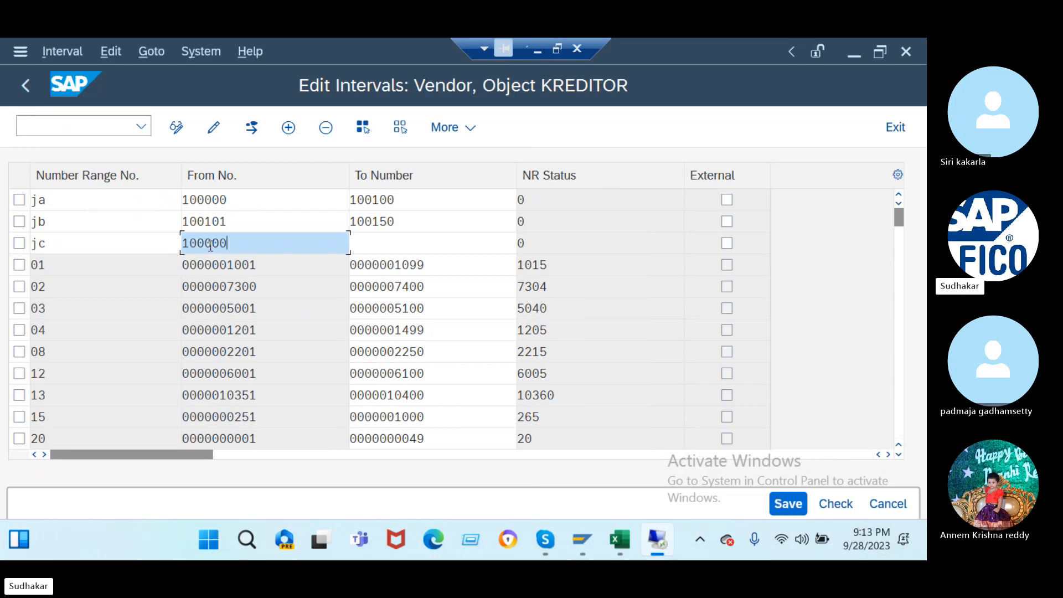
{"action": "key", "text": "BackSpace"}
{"action": "key", "text": "BackSpace"}
{"action": "key", "text": "BackSpace"}
{"action": "type", "text": "151"}
{"action": "left_click", "coordinate": [376, 249]}
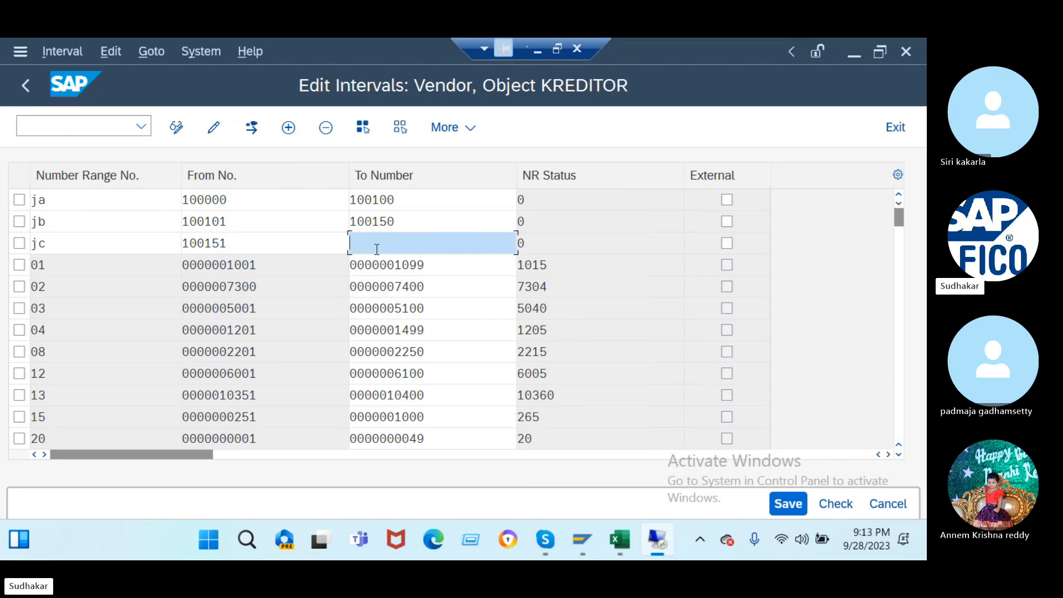
{"action": "type", "text": "100000"}
{"action": "key", "text": "BackSpace"}
{"action": "key", "text": "BackSpace"}
{"action": "key", "text": "BackSpace"}
{"action": "type", "text": "160"}
- Confirm the three new intervals and save them, acknowledging the transport notice
{"action": "key", "text": "Return"}
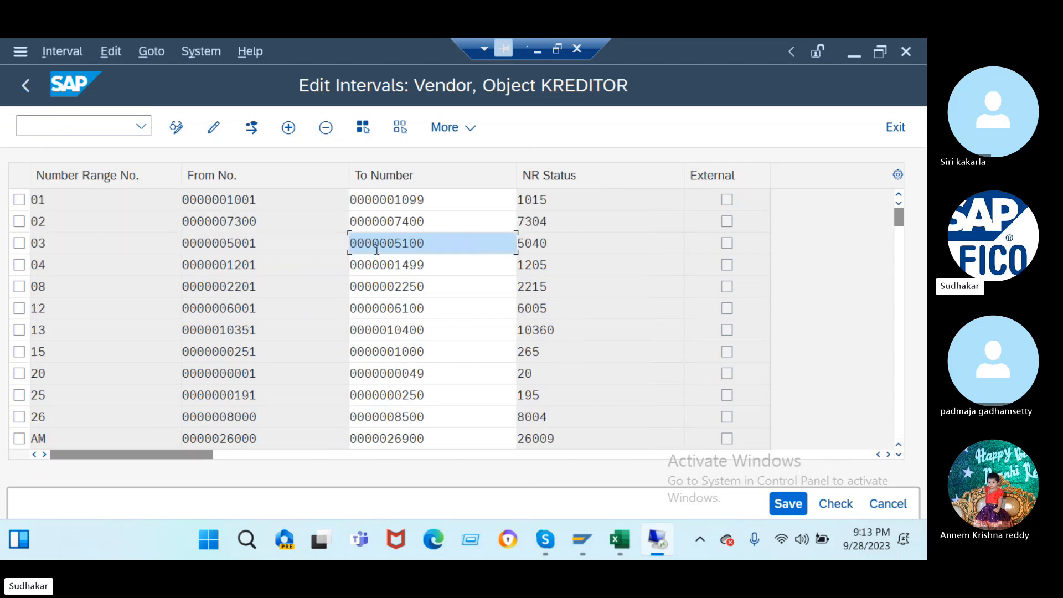
{"action": "left_click", "coordinate": [789, 504]}
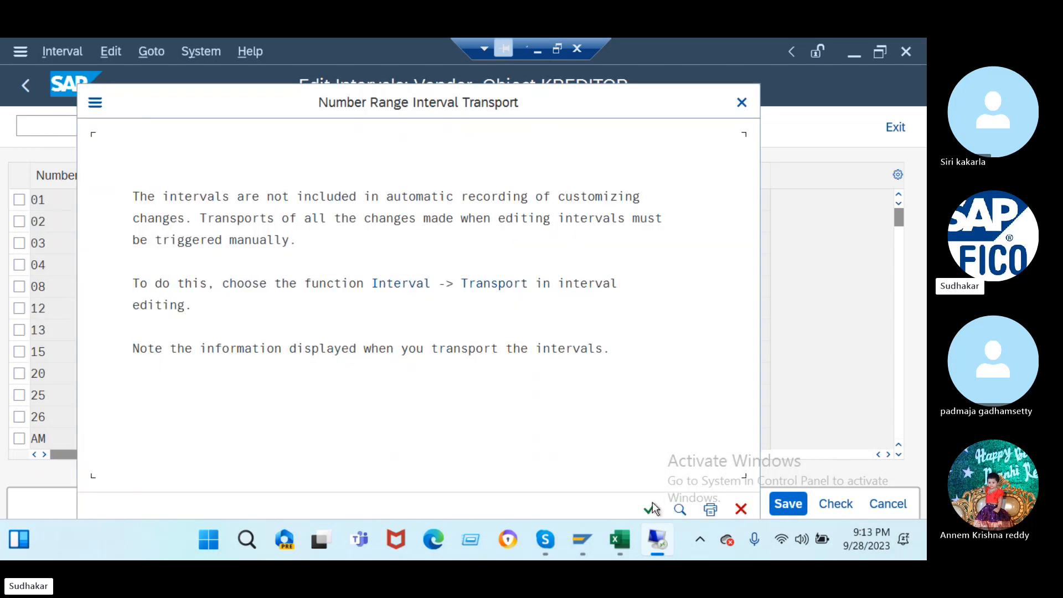
{"action": "left_click", "coordinate": [652, 508]}
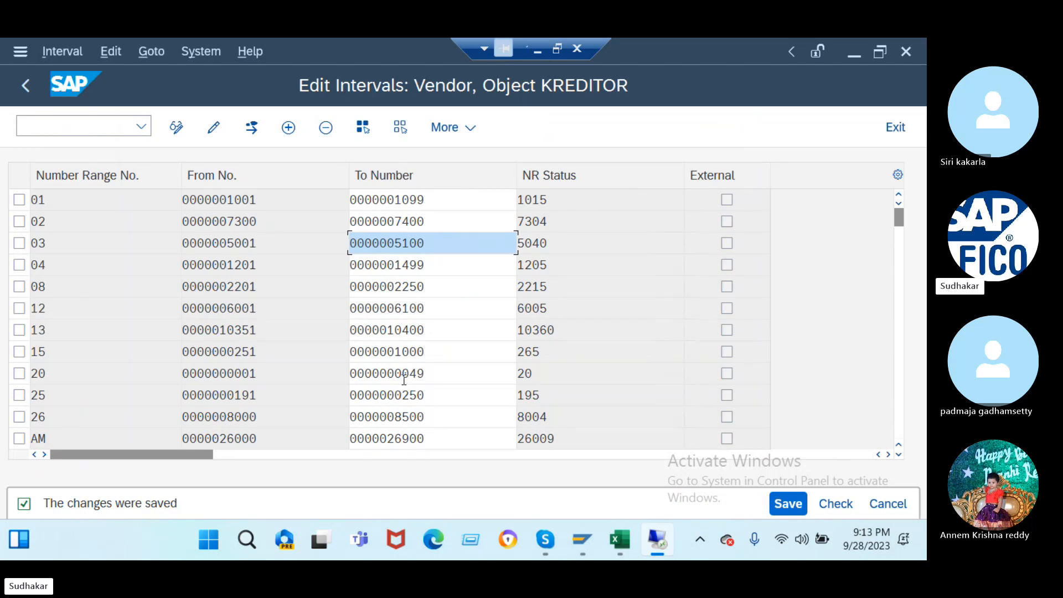
- Run OBAS and position the list on vendor account group J2DV
{"action": "left_click", "coordinate": [51, 120]}
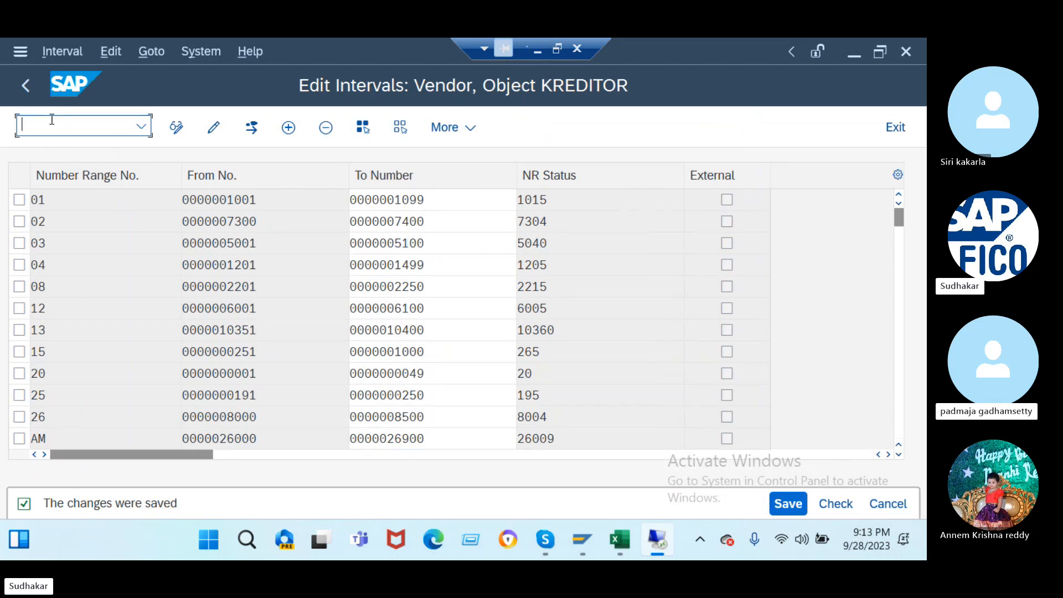
{"action": "type", "text": "/nobas"}
{"action": "key", "text": "Return"}
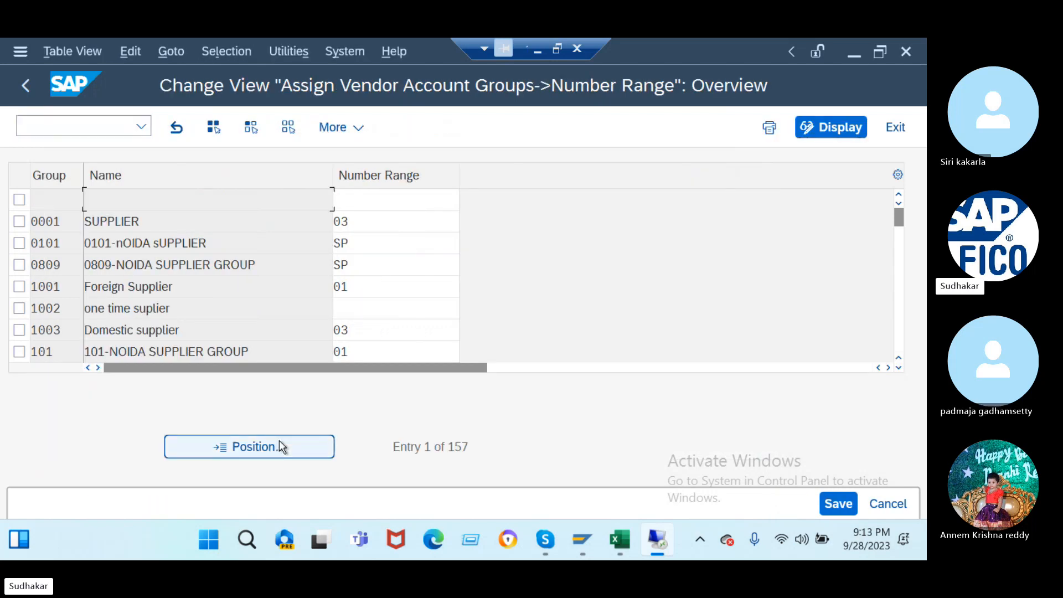
{"action": "left_click", "coordinate": [279, 442]}
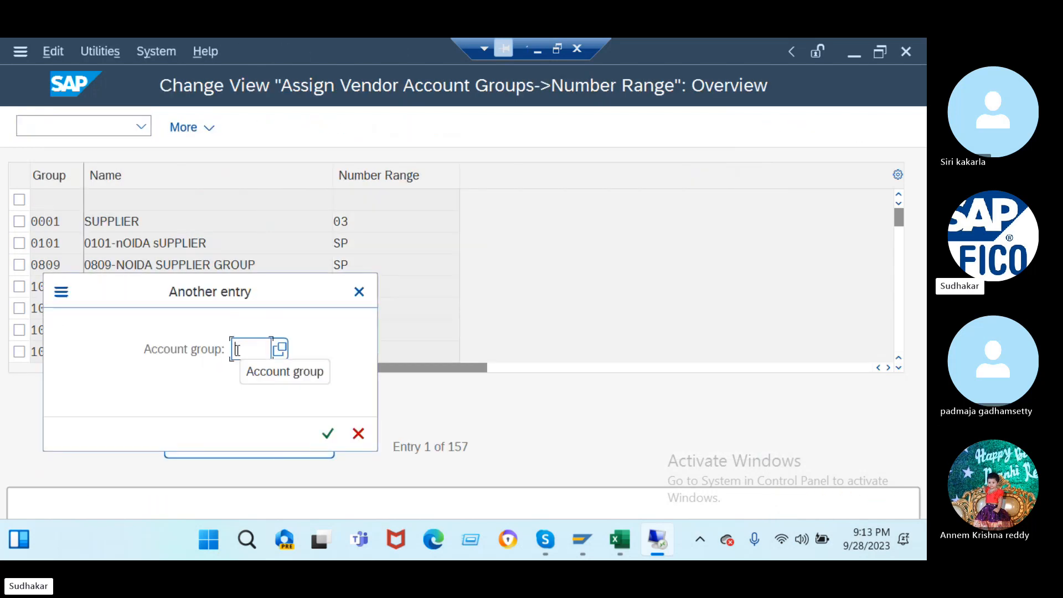
{"action": "type", "text": "12DV"}
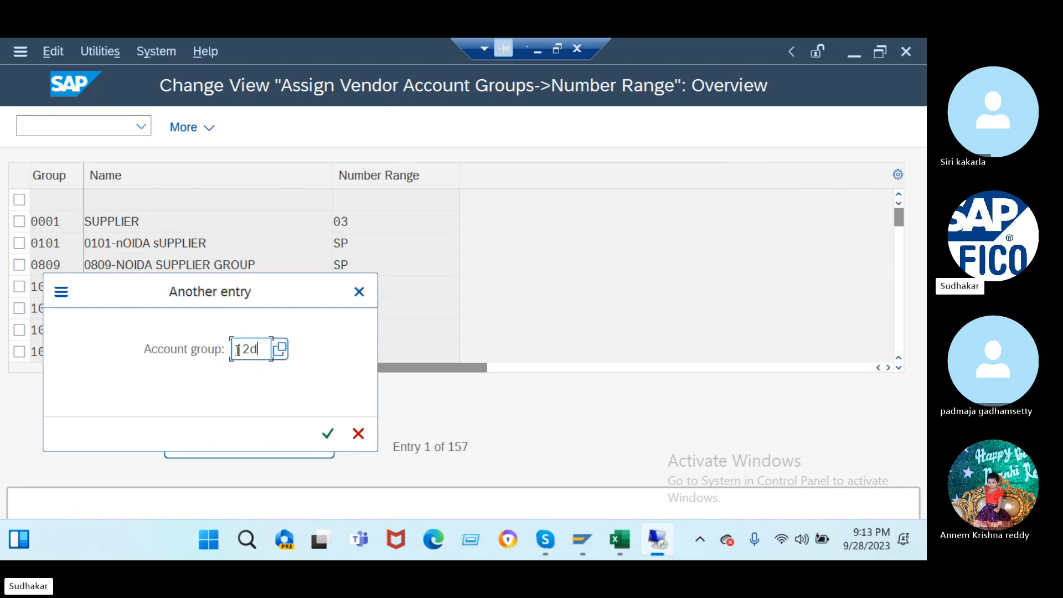
{"action": "key", "text": "Return"}
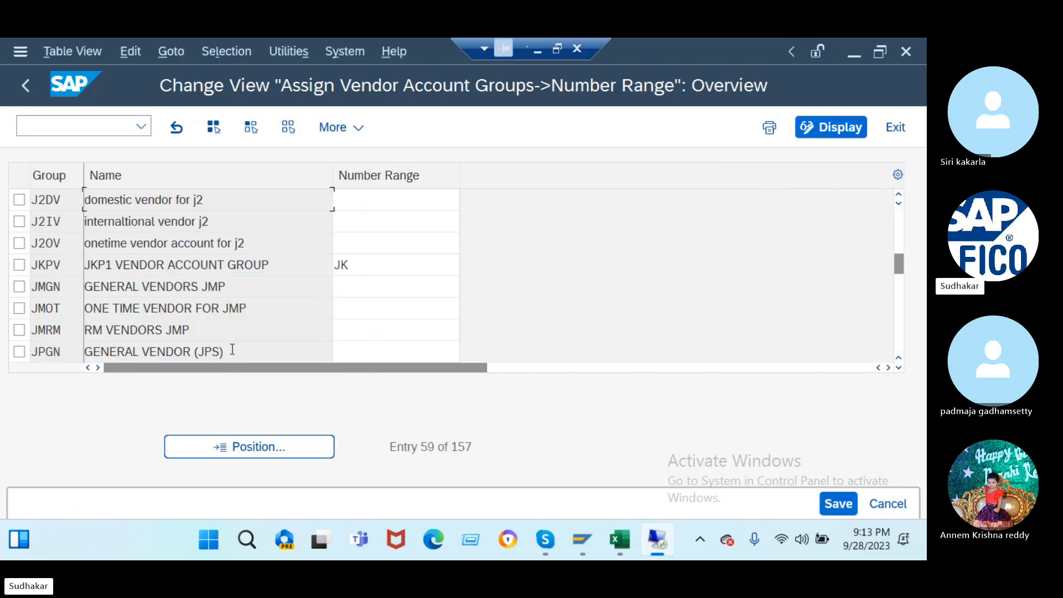
- Assign JA to J2DV, JB to J2IV and JC to J2OV, then save under the customizing request
{"action": "left_click", "coordinate": [364, 203]}
{"action": "type", "text": "ja"}
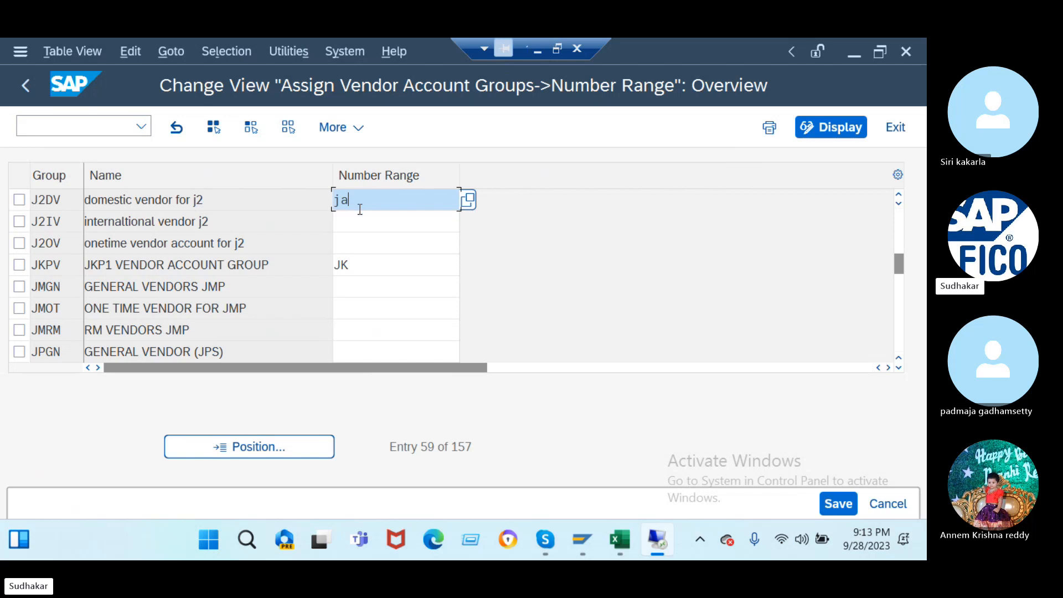
{"action": "left_click", "coordinate": [353, 220]}
{"action": "type", "text": "jb"}
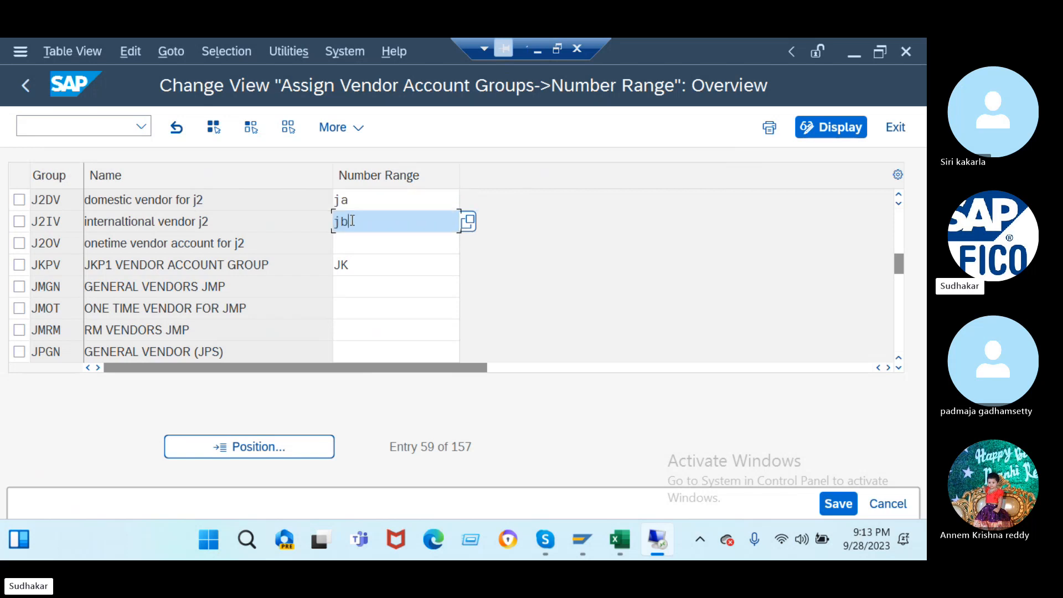
{"action": "left_click", "coordinate": [348, 248]}
{"action": "type", "text": "jc"}
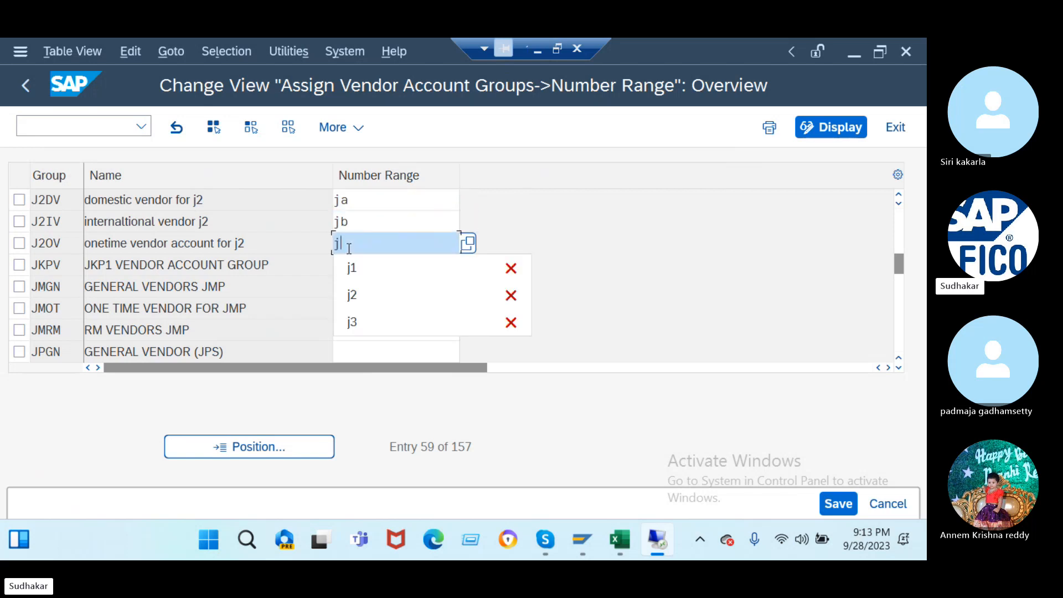
{"action": "key", "text": "Return"}
{"action": "left_click", "coordinate": [831, 502]}
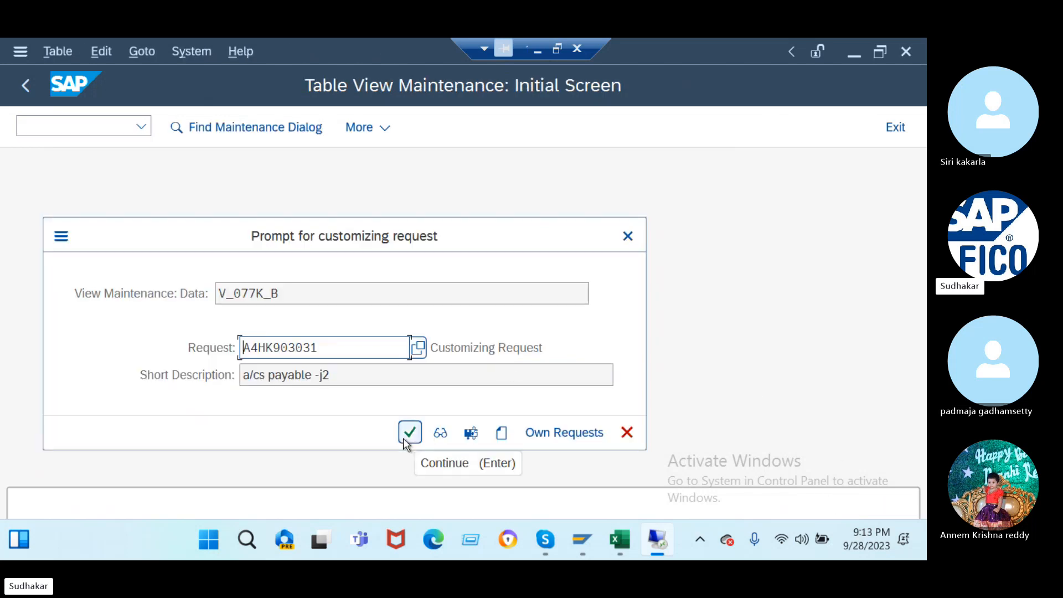
{"action": "left_click", "coordinate": [405, 438]}
{"action": "left_click", "coordinate": [70, 124]}
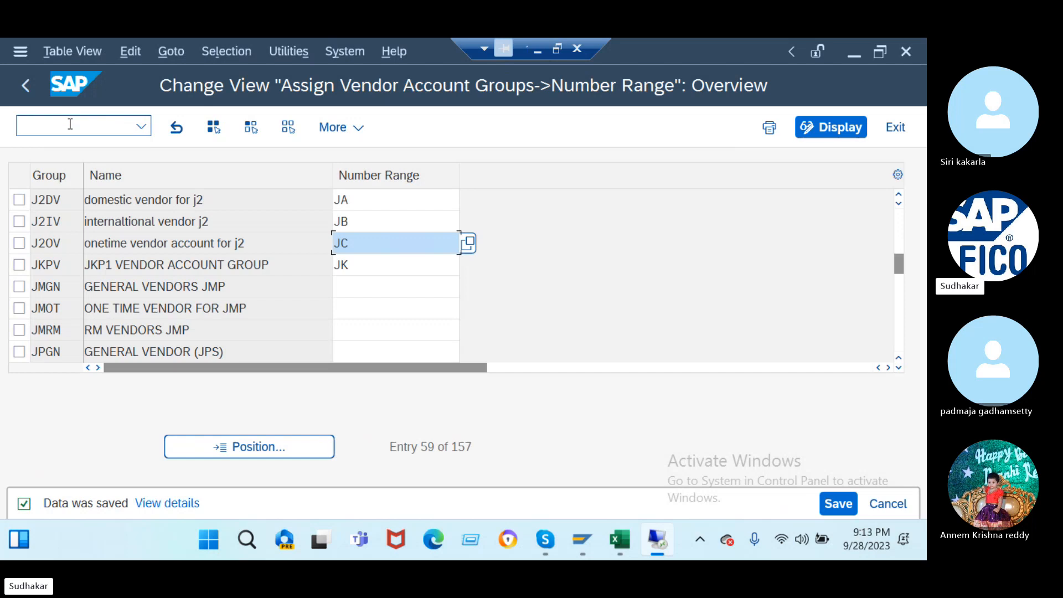
{"action": "type", "text": "/"}
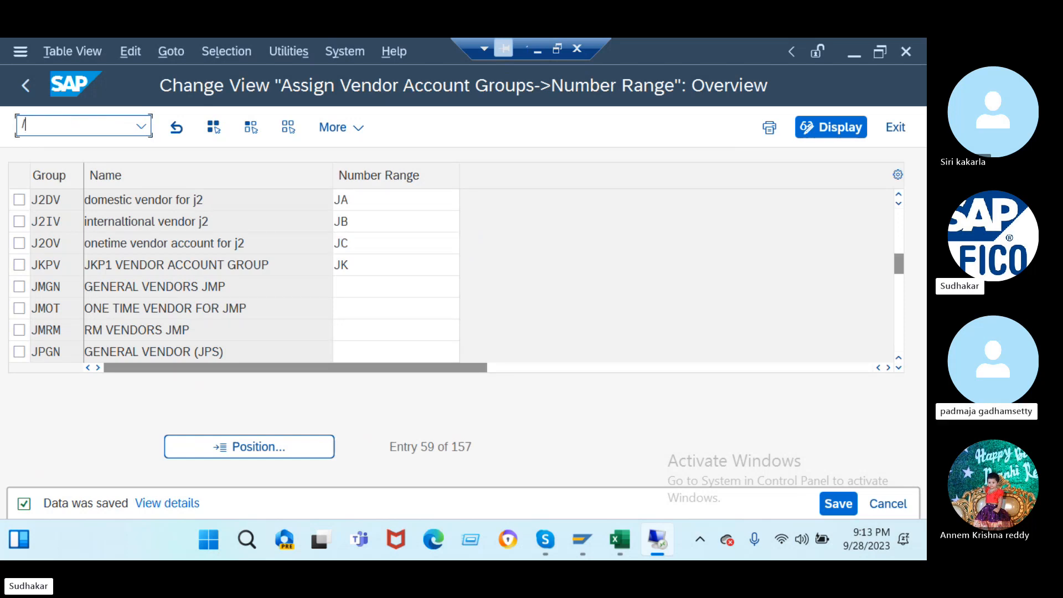
{"action": "type", "text": "nfs00"}
- Open FS00 central G/L account editing and bring up the Create G/L account prompt for G1
{"action": "key", "text": "Return"}
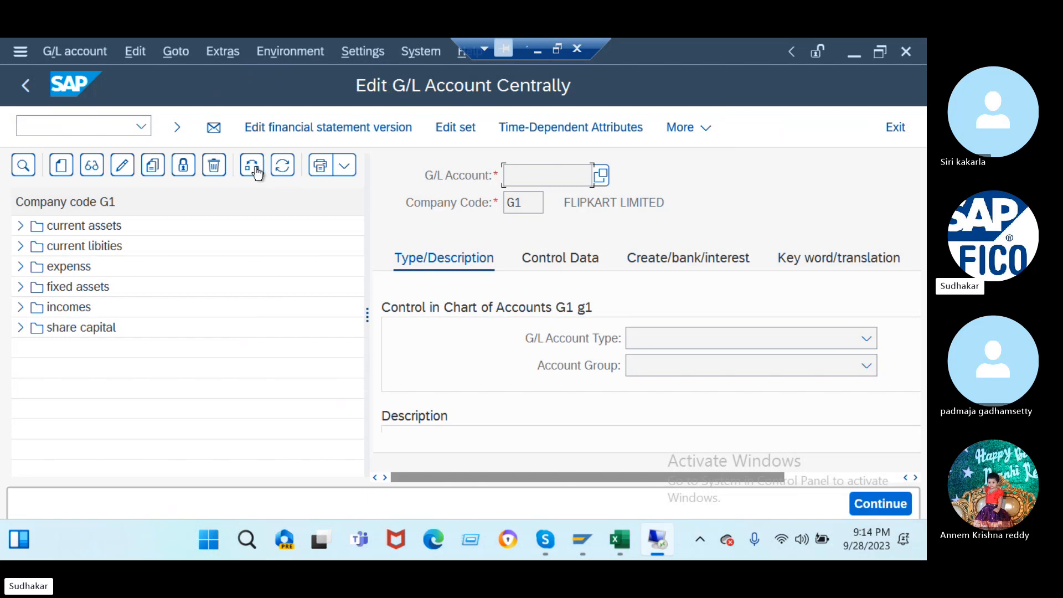
{"action": "left_click", "coordinate": [59, 171]}
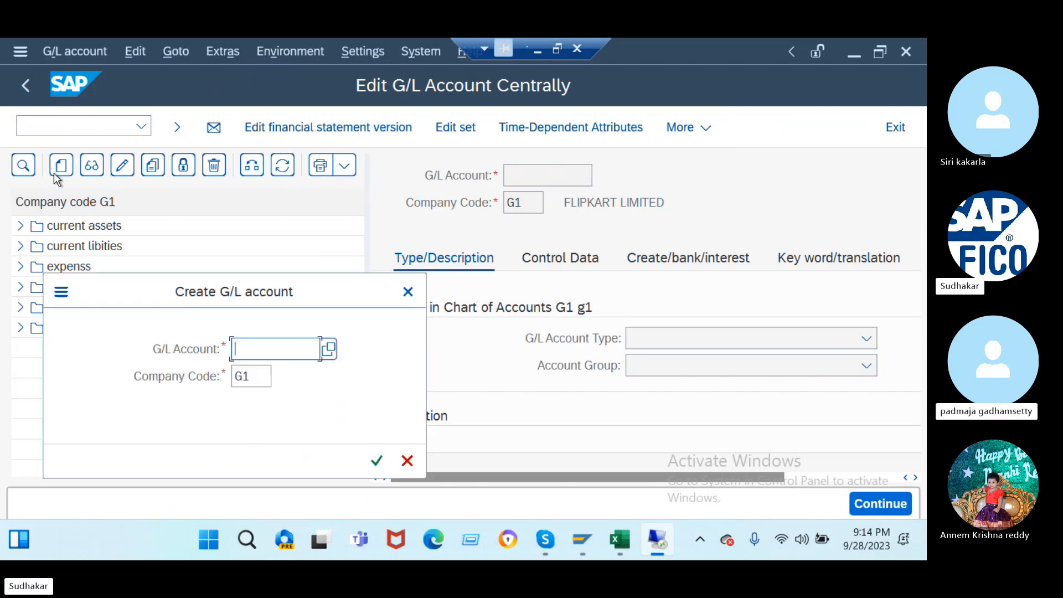
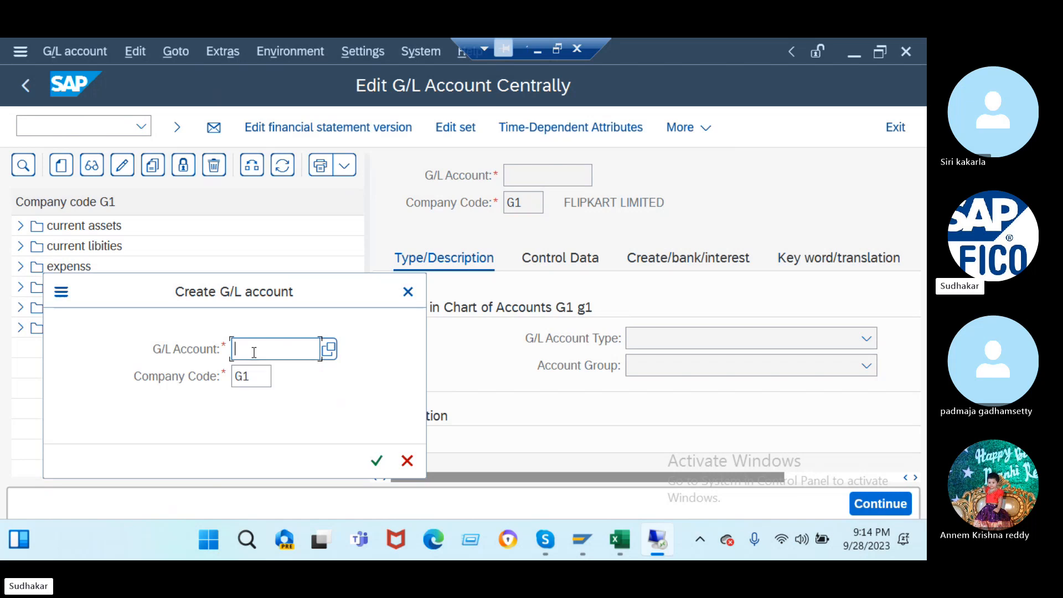
- Enter G/L account 300000 and change the company code from G1 to J2
{"action": "type", "text": "300000"}
{"action": "left_click", "coordinate": [253, 374]}
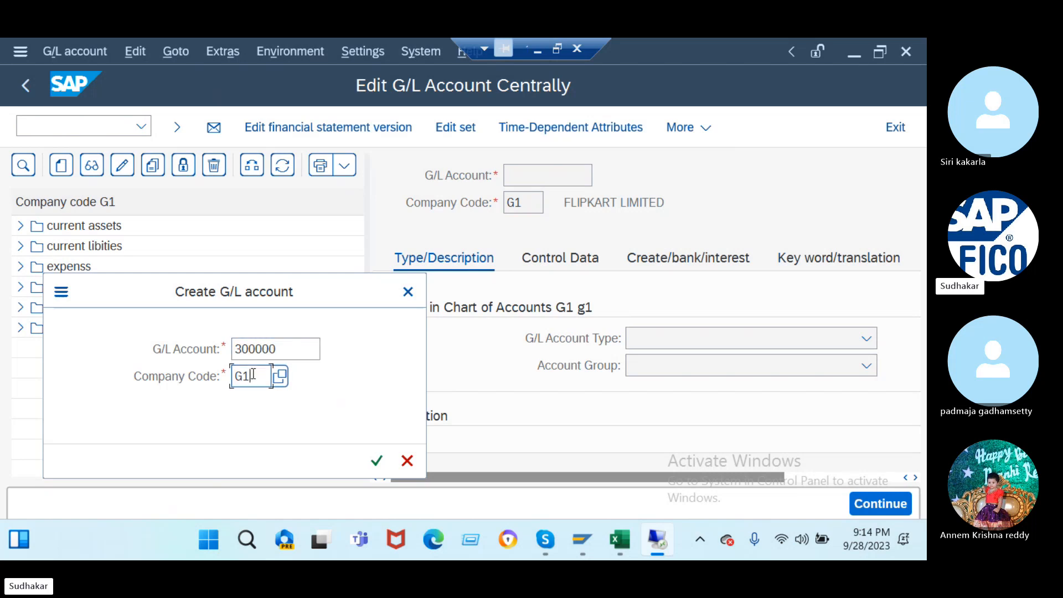
{"action": "key", "text": "BackSpace"}
{"action": "key", "text": "BackSpace"}
{"action": "type", "text": "j2"}
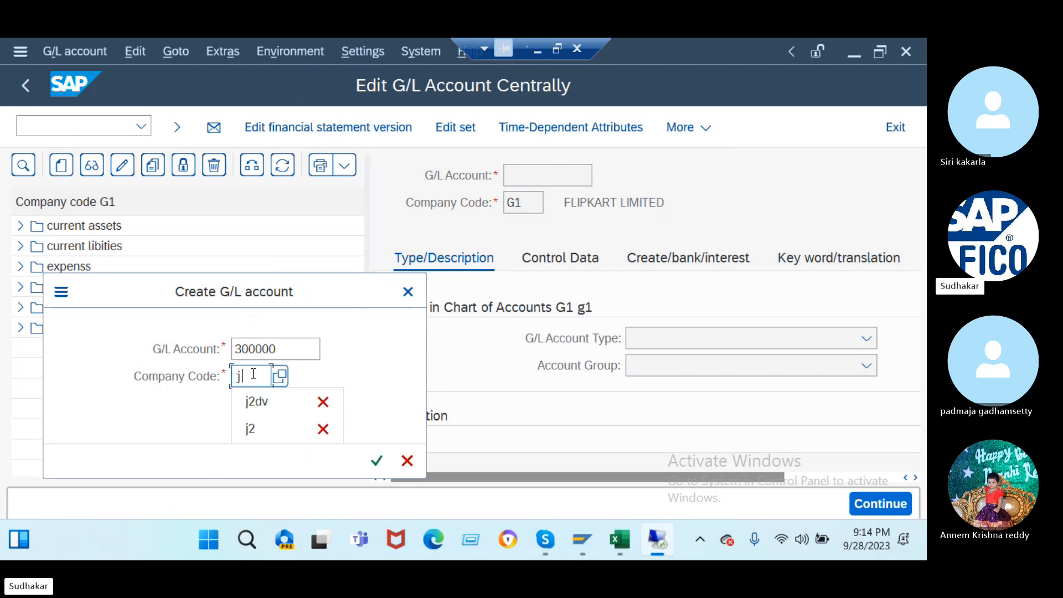
{"action": "key", "text": "Return"}
- Make 300000 a Balance Sheet Account in the current libities account group
{"action": "left_click", "coordinate": [364, 308]}
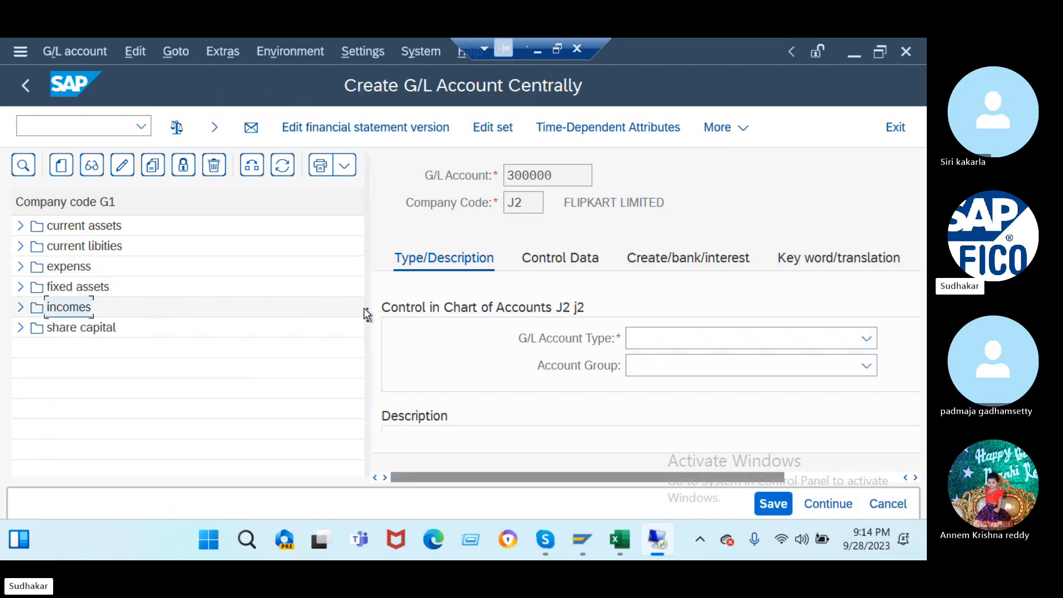
{"action": "left_click_drag", "start_coordinate": [366, 314], "coordinate": [144, 310]}
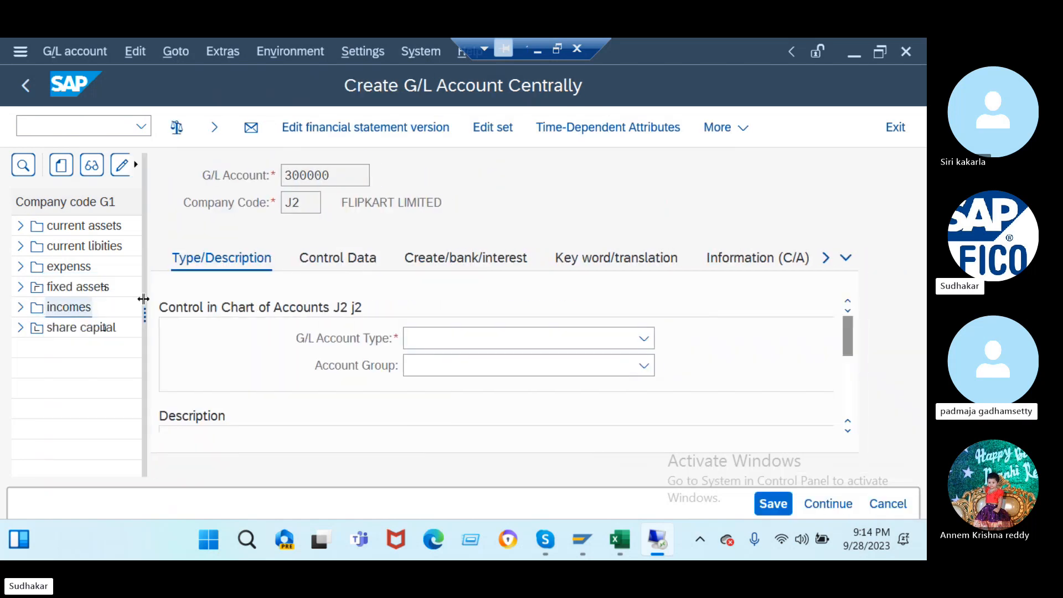
{"action": "left_click", "coordinate": [446, 343]}
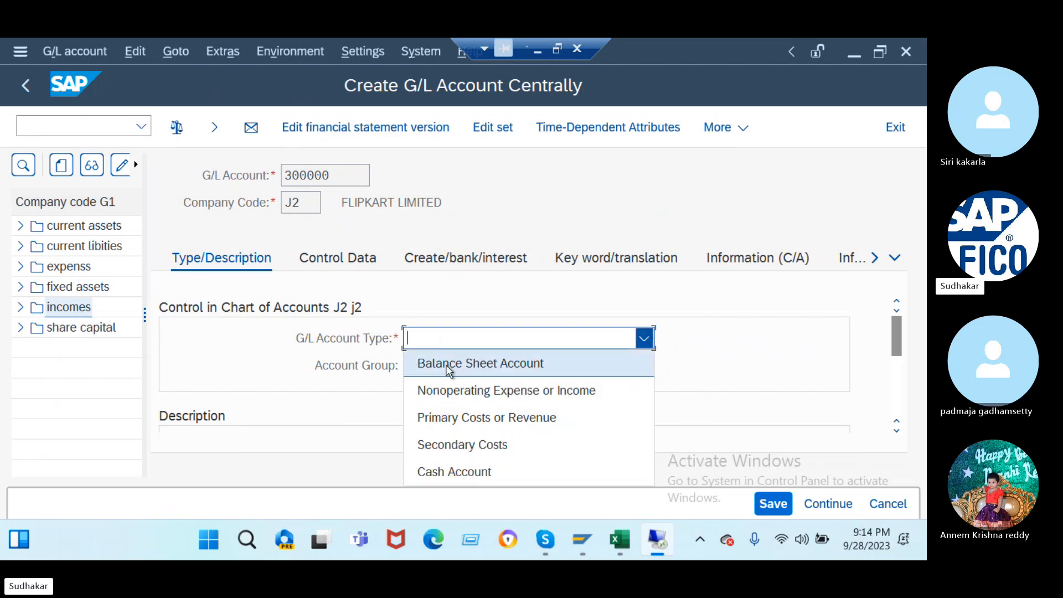
{"action": "left_click", "coordinate": [446, 363]}
{"action": "left_click", "coordinate": [448, 367]}
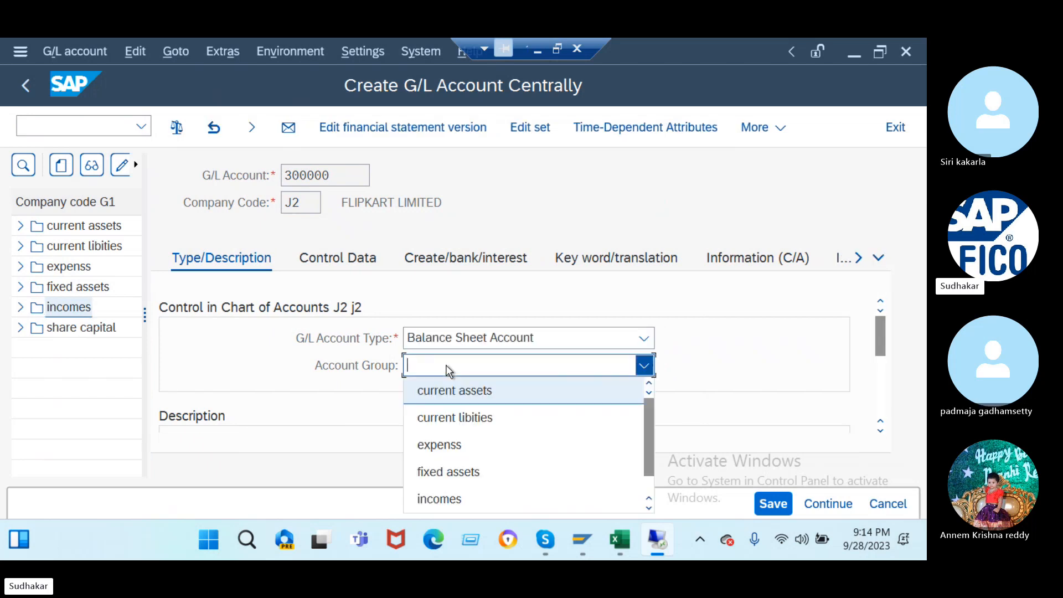
{"action": "left_click", "coordinate": [457, 418]}
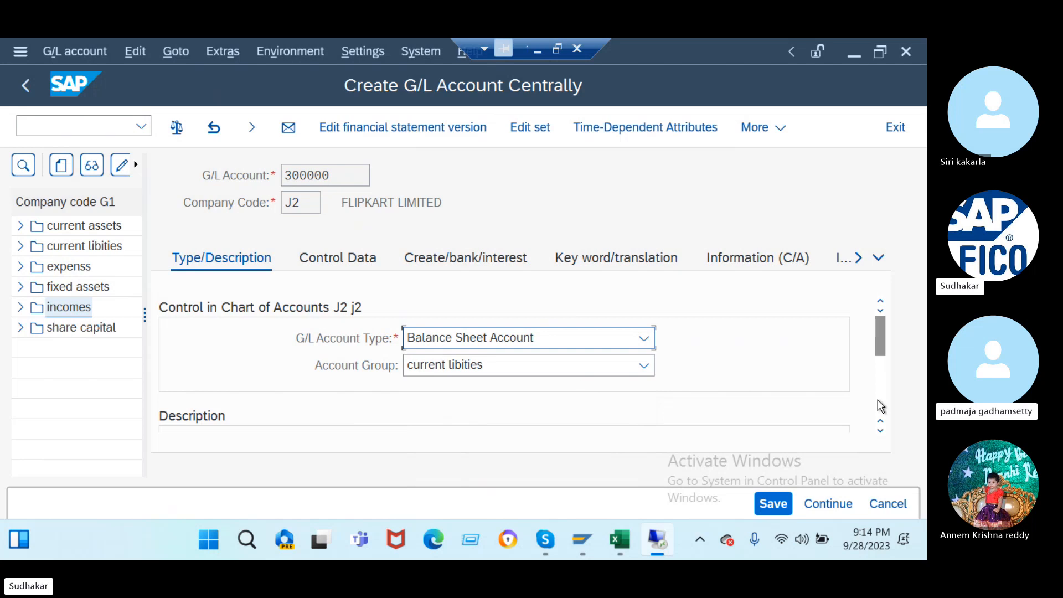
- Enter 'dom ven rec ac' as both the short text and the long text
{"action": "left_click", "coordinate": [880, 431]}
{"action": "left_click", "coordinate": [880, 430]}
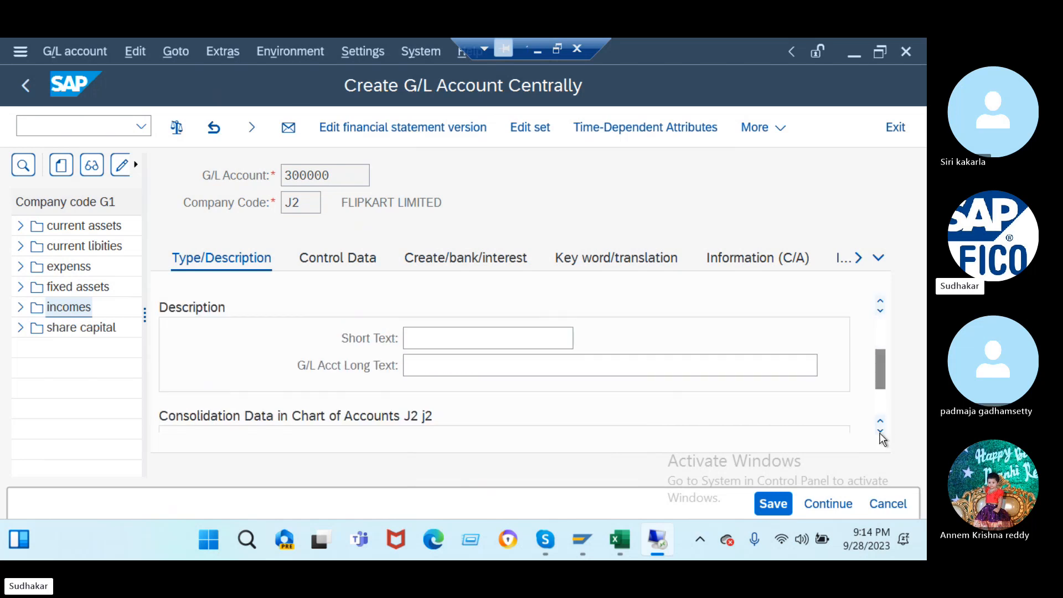
{"action": "left_click", "coordinate": [421, 339]}
{"action": "type", "text": "d"}
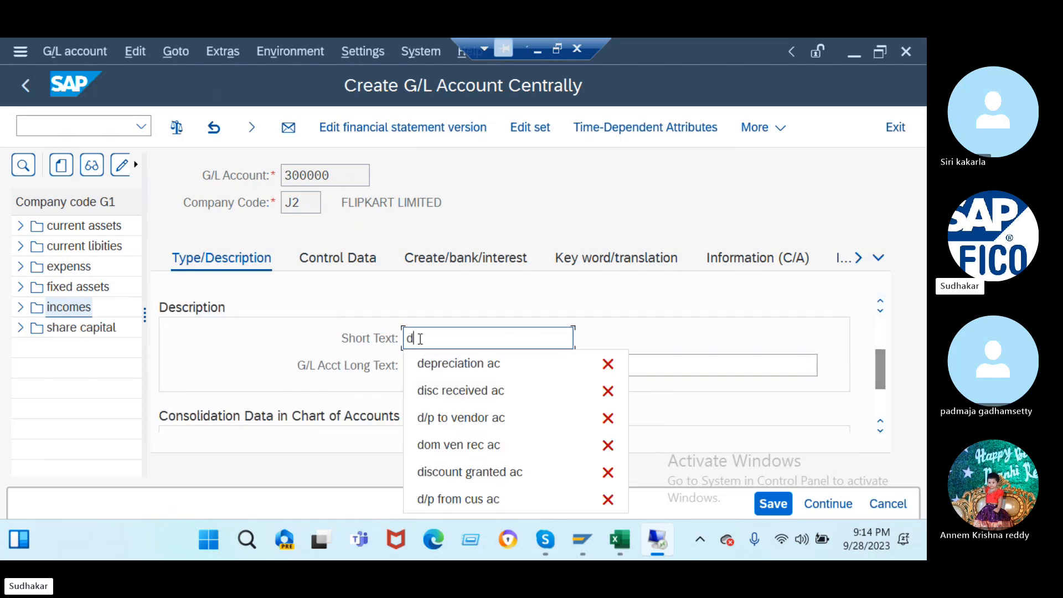
{"action": "left_click", "coordinate": [470, 445]}
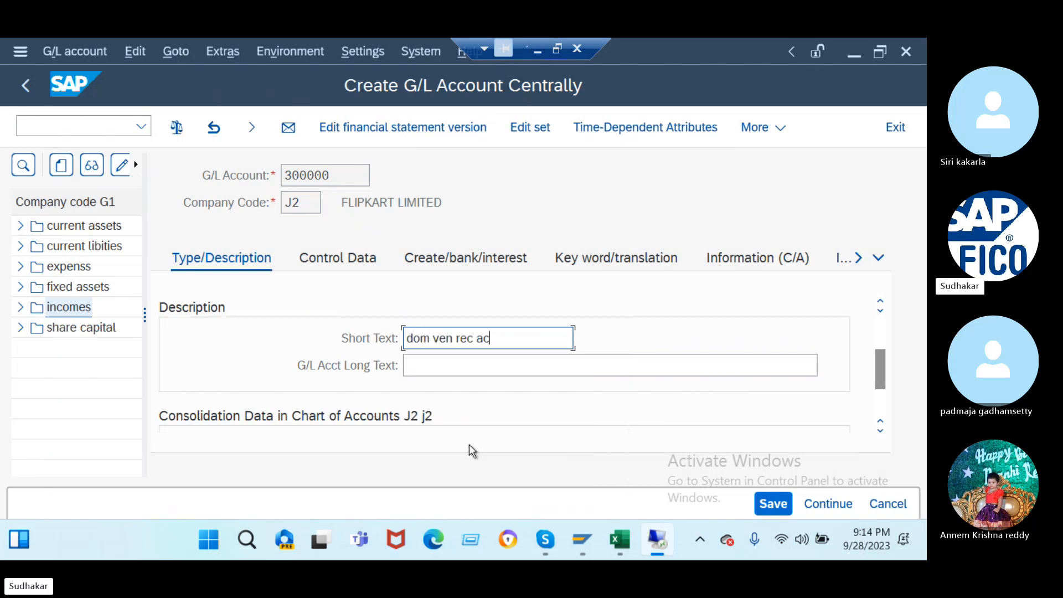
{"action": "key", "text": "ctrl+a"}
{"action": "key", "text": "ctrl+c"}
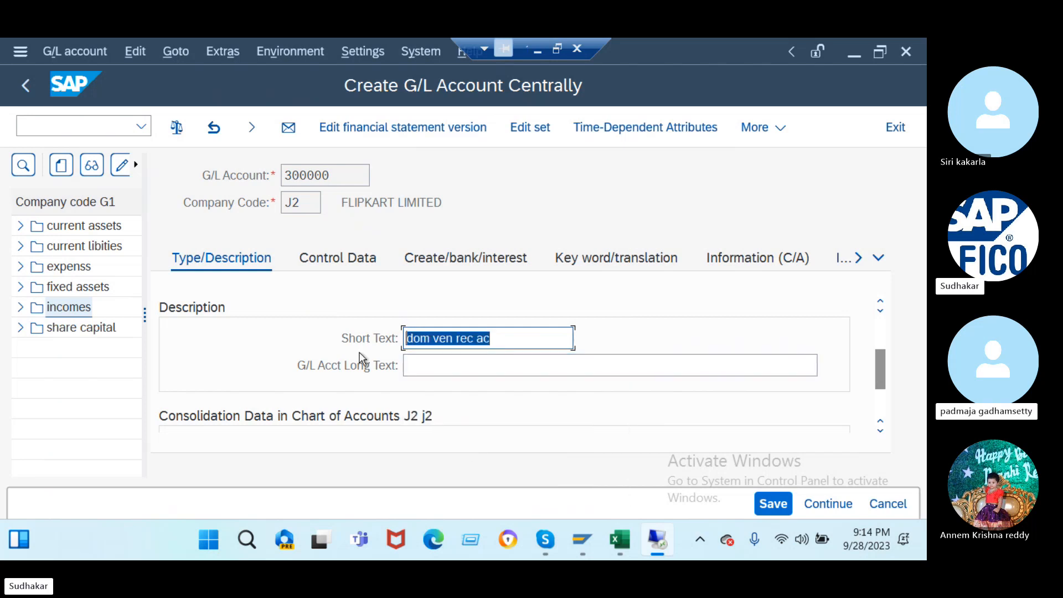
{"action": "left_click", "coordinate": [448, 363]}
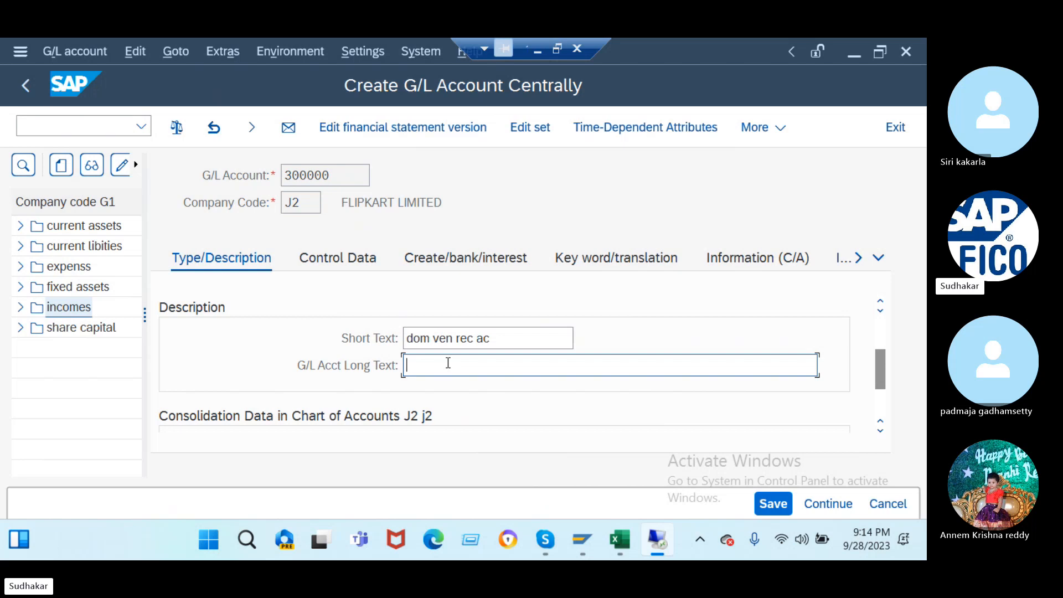
{"action": "key", "text": "ctrl+v"}
{"action": "left_click", "coordinate": [324, 262]}
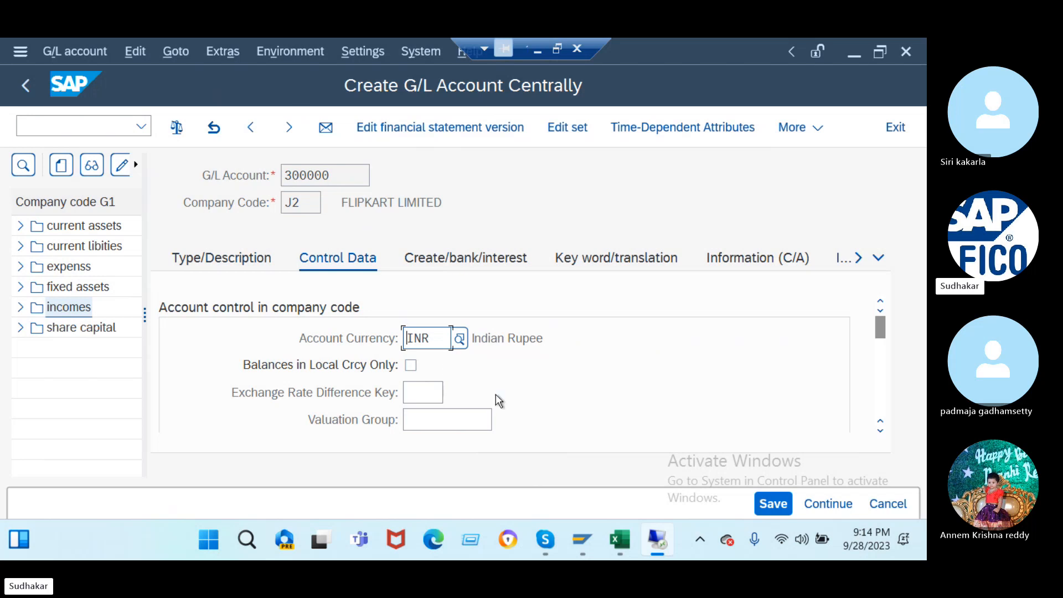
- Make the account a Vendors reconciliation account with sort key 012
{"action": "scroll", "coordinate": [496, 394], "scroll_direction": "down", "scroll_amount": 3}
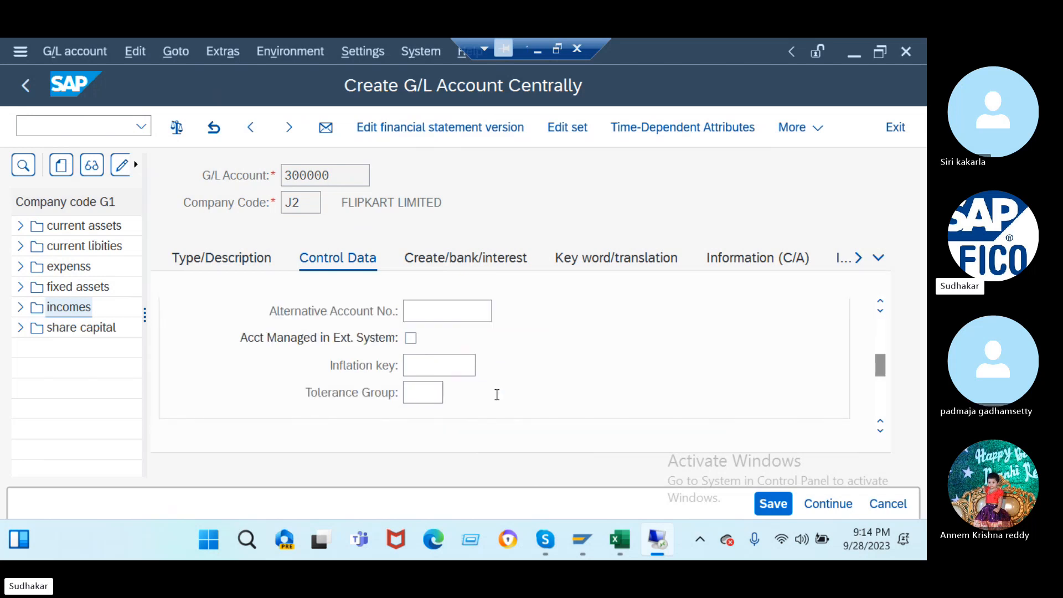
{"action": "scroll", "coordinate": [497, 394], "scroll_direction": "down", "scroll_amount": 3}
{"action": "scroll", "coordinate": [496, 394], "scroll_direction": "up", "scroll_amount": 3}
{"action": "scroll", "coordinate": [496, 395], "scroll_direction": "up", "scroll_amount": 2}
{"action": "left_click", "coordinate": [497, 394]}
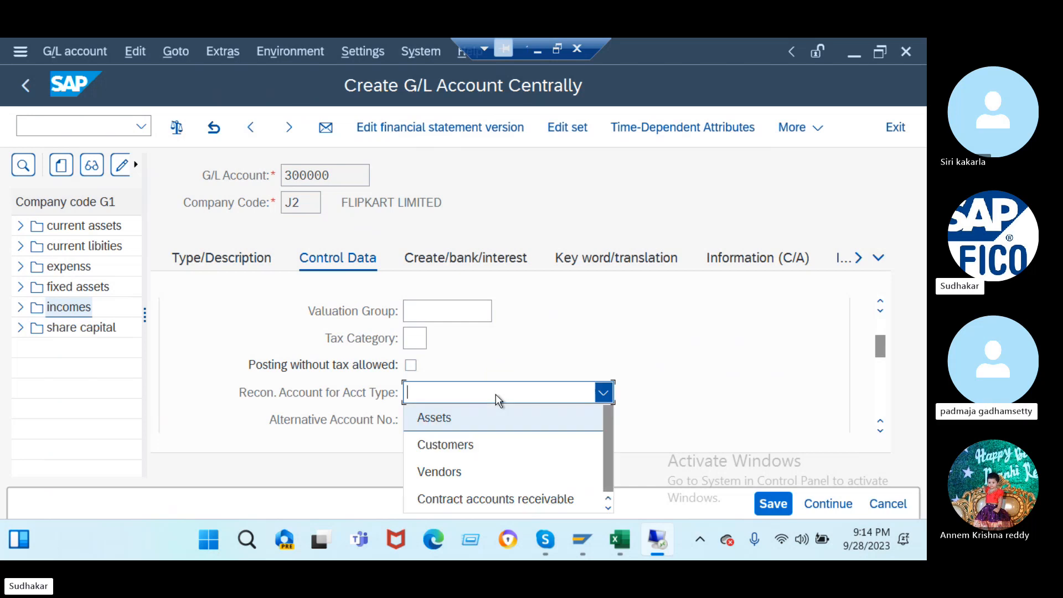
{"action": "left_click", "coordinate": [472, 475]}
{"action": "scroll", "coordinate": [527, 421], "scroll_direction": "down", "scroll_amount": 3}
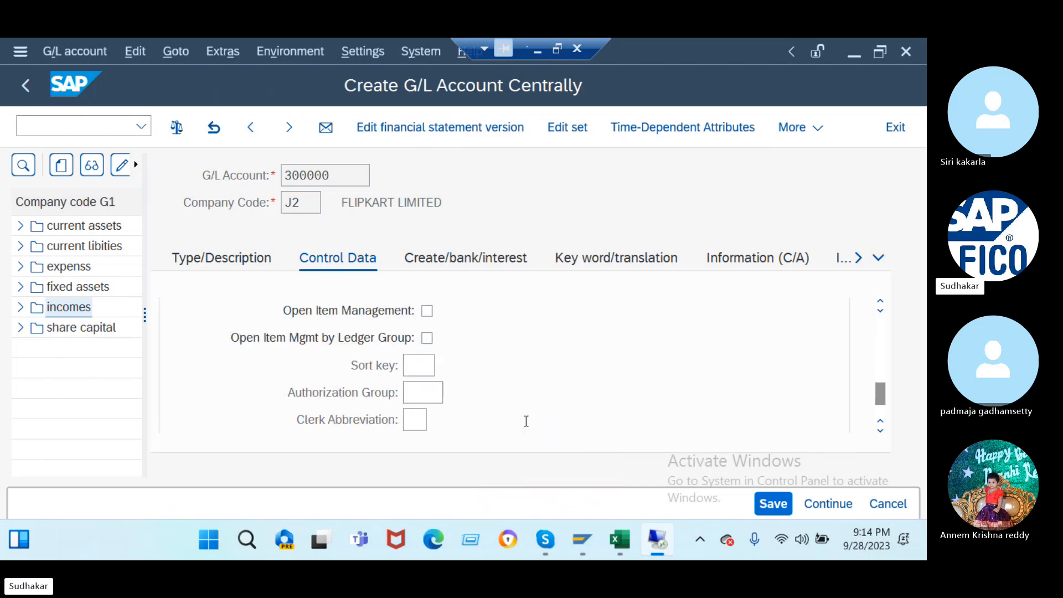
{"action": "left_click", "coordinate": [418, 367]}
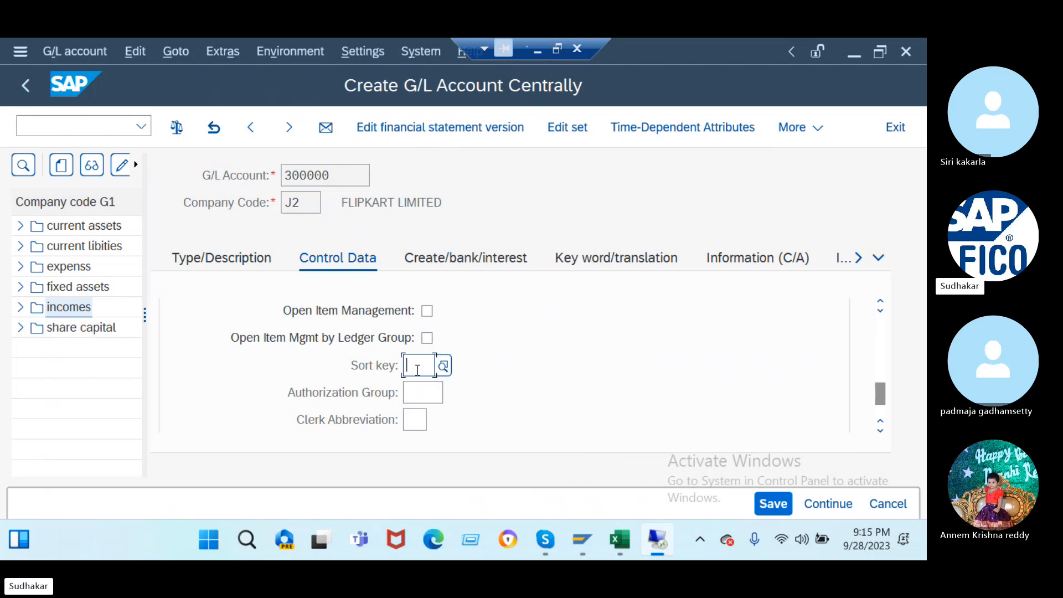
{"action": "type", "text": "012"}
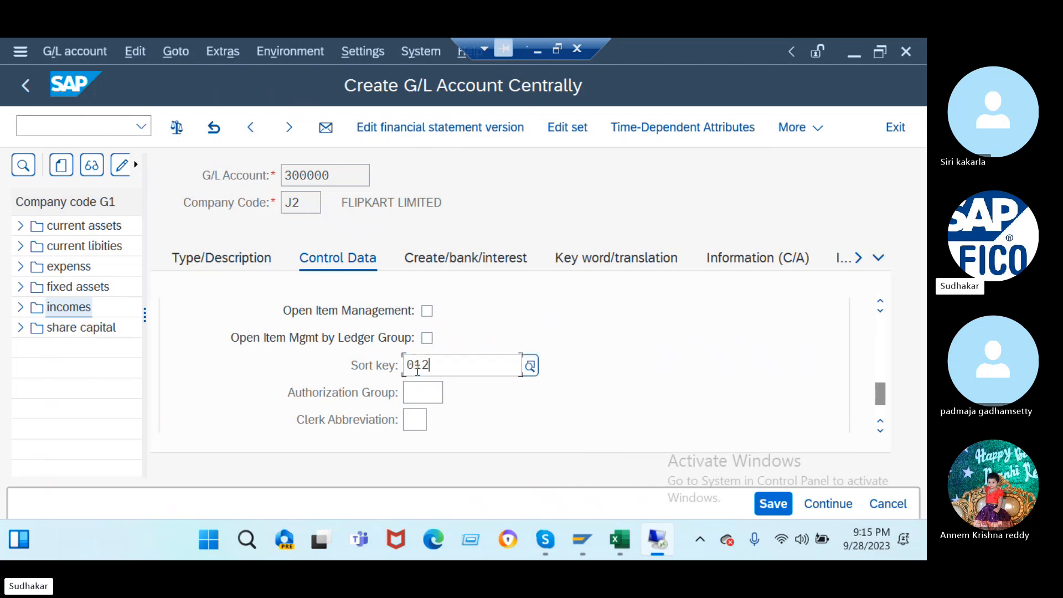
- Set field status group G067 and save the account
{"action": "scroll", "coordinate": [417, 370], "scroll_direction": "up", "scroll_amount": 3}
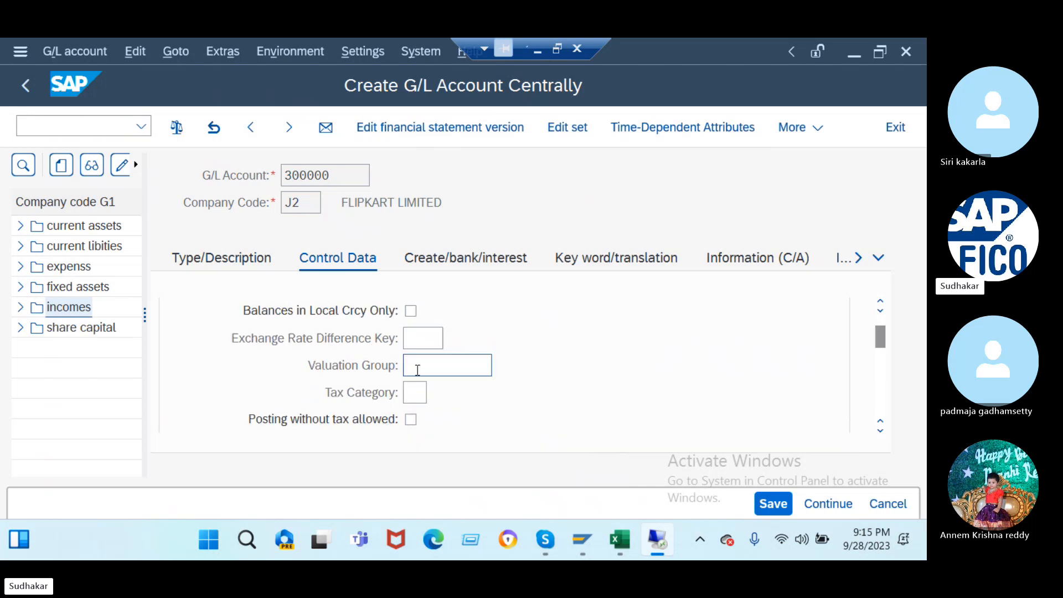
{"action": "left_click", "coordinate": [453, 261]}
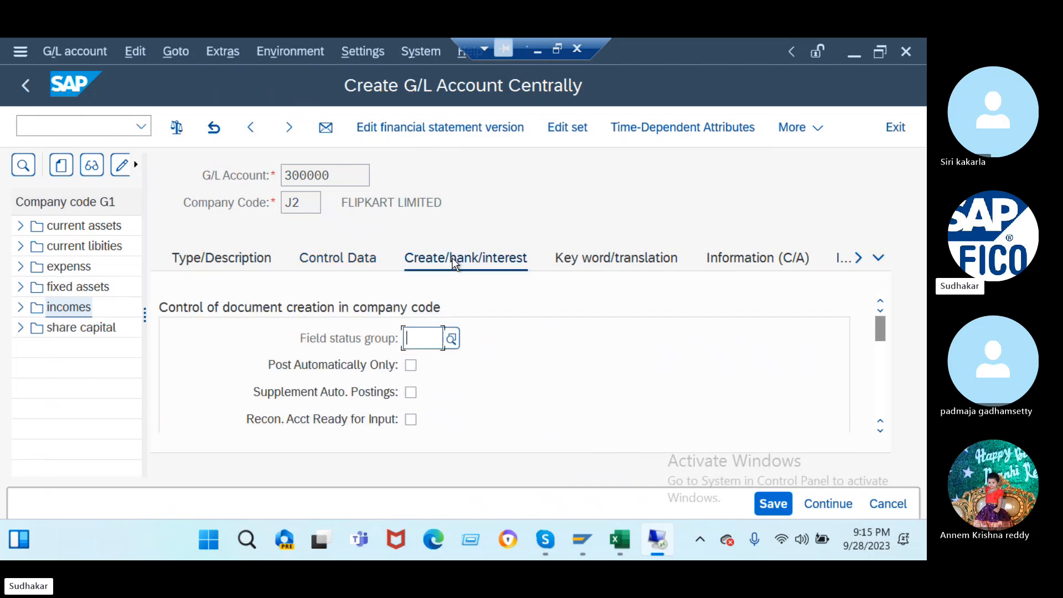
{"action": "type", "text": "g"}
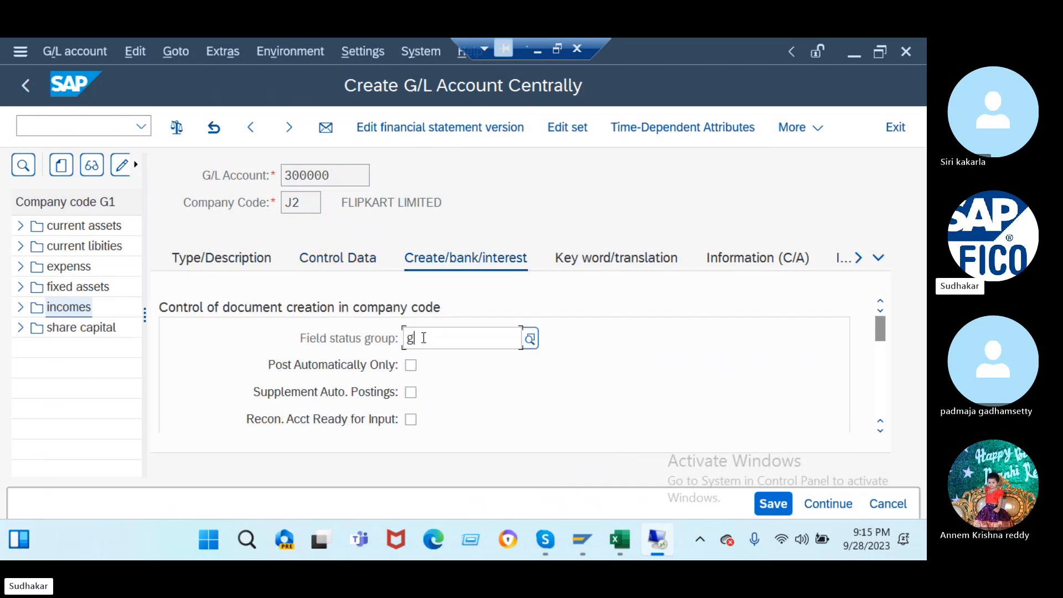
{"action": "type", "text": "067"}
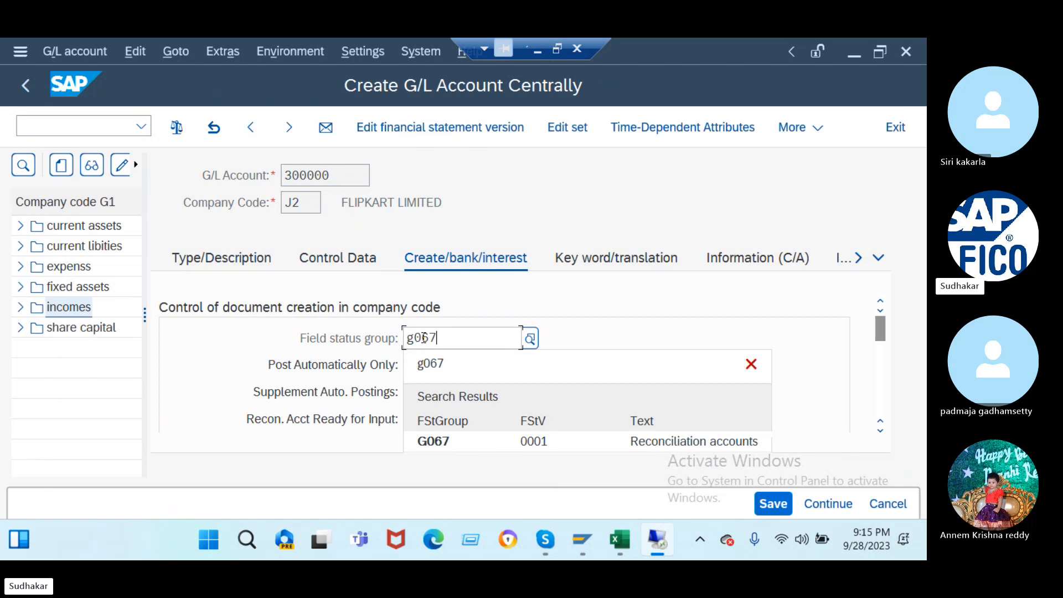
{"action": "key", "text": "Return"}
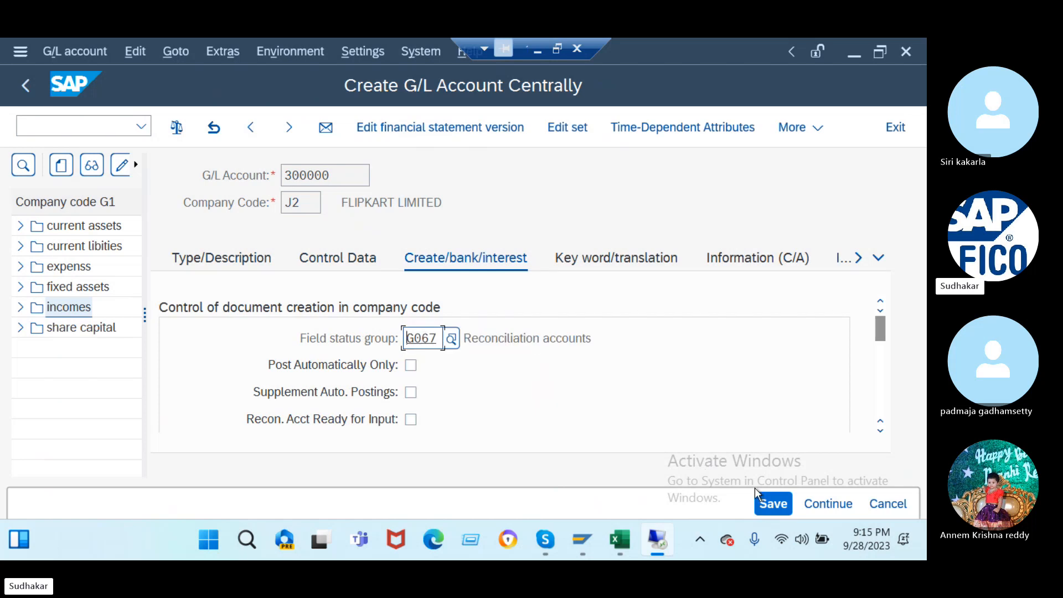
{"action": "left_click", "coordinate": [759, 496]}
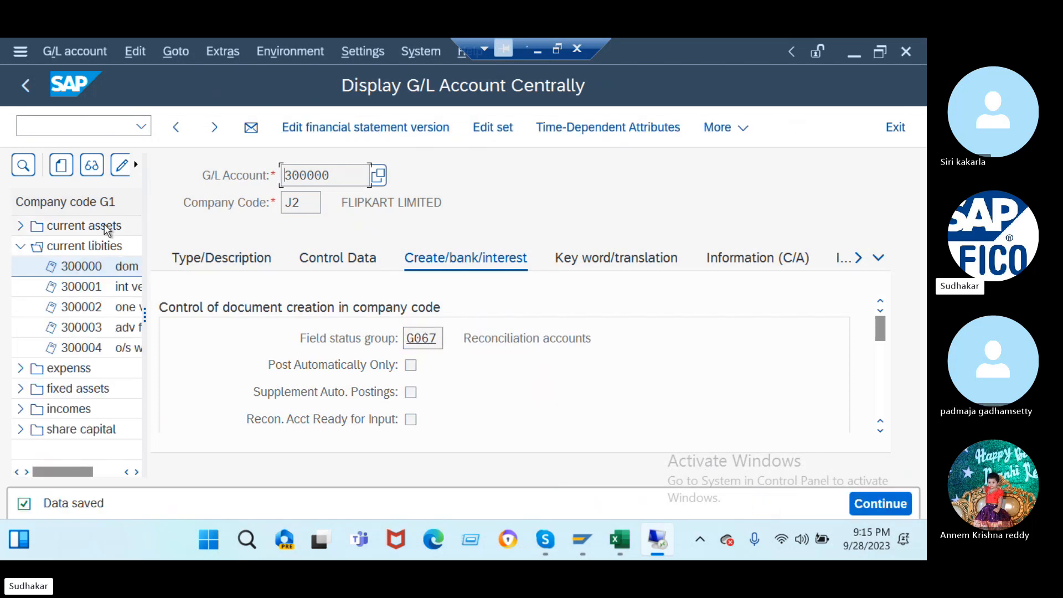
- Switch the account tree from company code G1 to J2
{"action": "left_click", "coordinate": [136, 164]}
{"action": "left_click", "coordinate": [136, 164]}
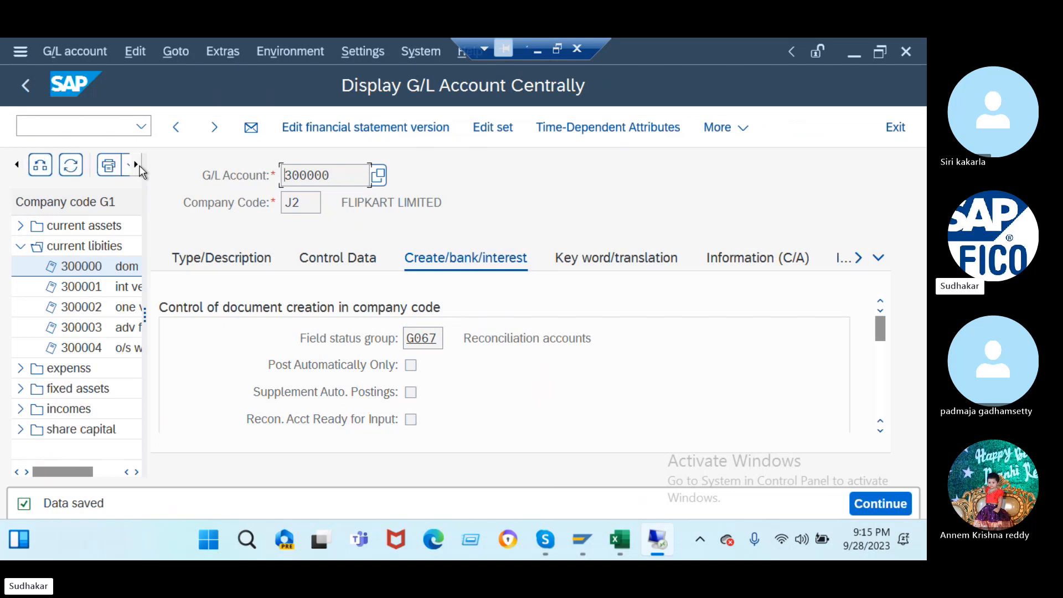
{"action": "left_click", "coordinate": [40, 164]}
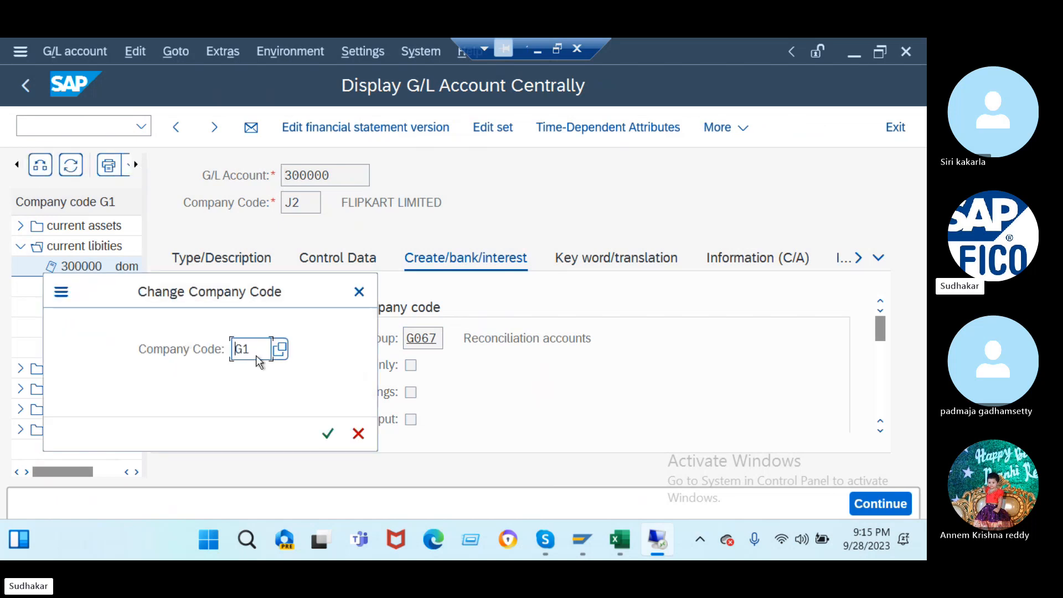
{"action": "key", "text": "Delete"}
{"action": "key", "text": "Delete"}
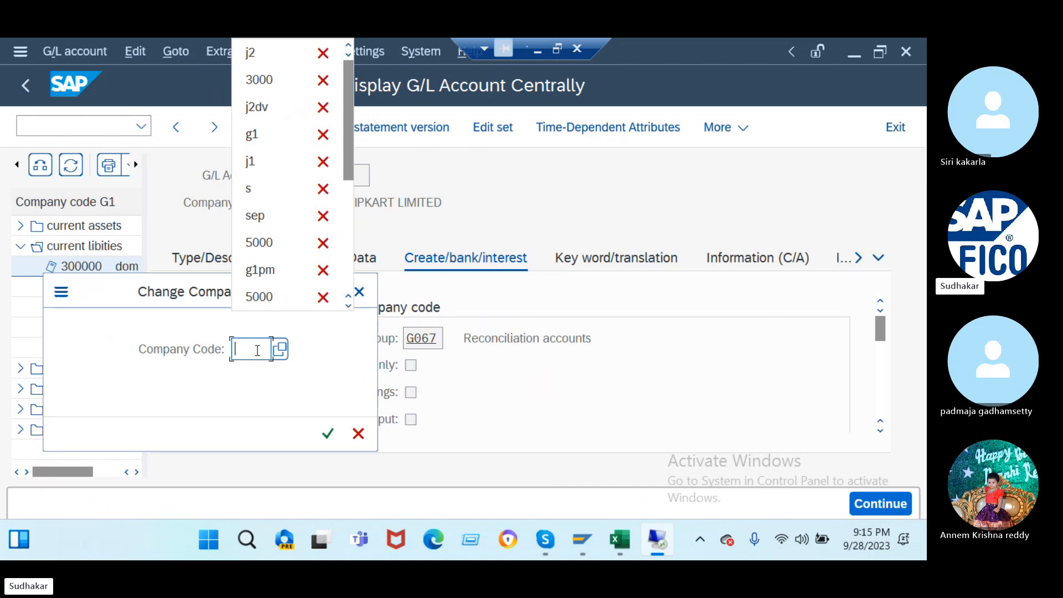
{"action": "type", "text": "j2"}
{"action": "key", "text": "Return"}
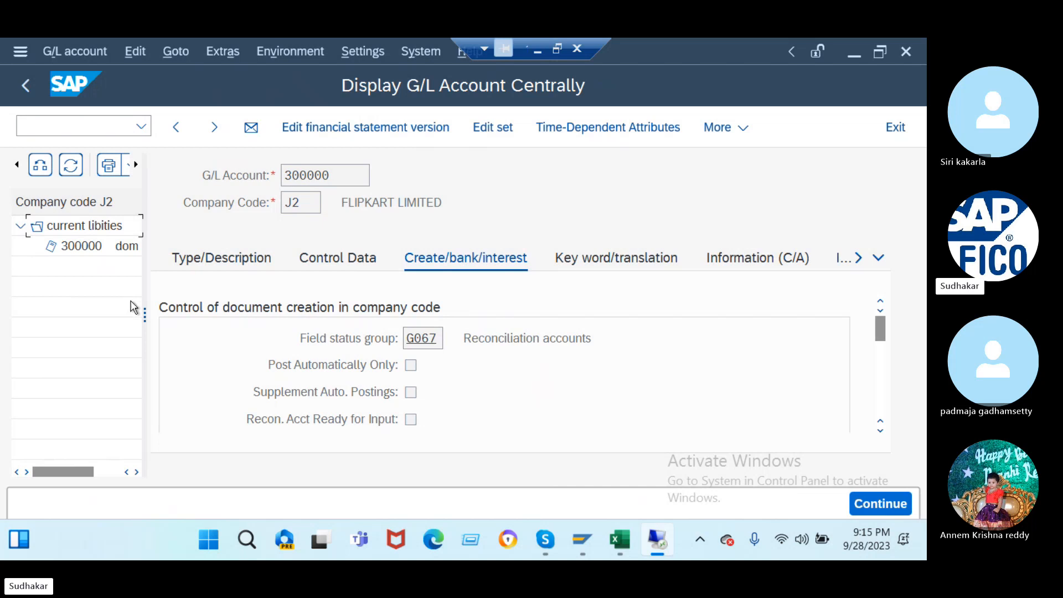
- Widen the tree pane and select account 300000 under current libities
{"action": "left_click_drag", "start_coordinate": [144, 305], "coordinate": [171, 305]}
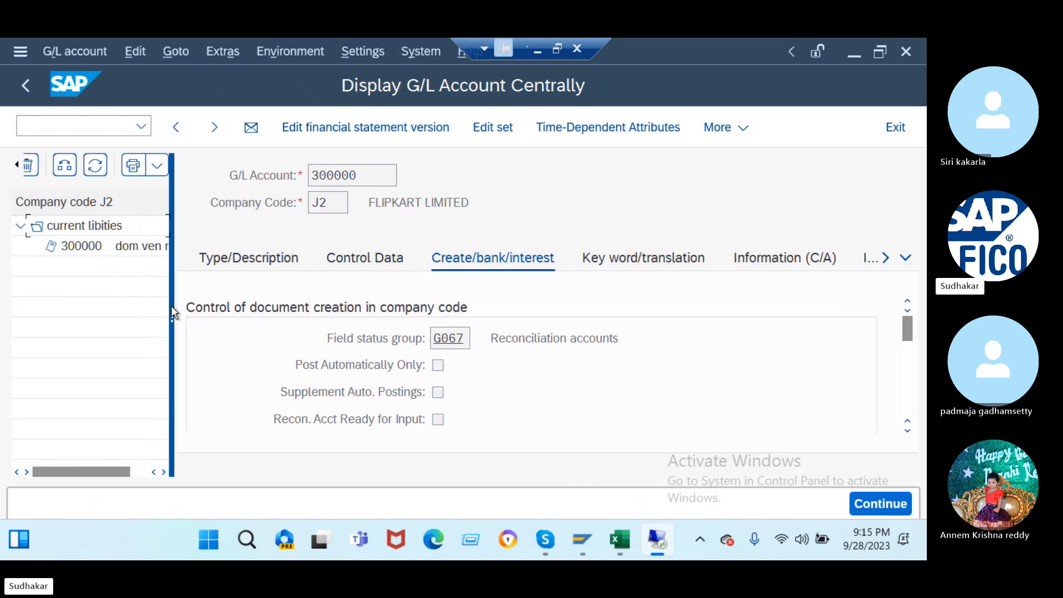
{"action": "left_click", "coordinate": [105, 248]}
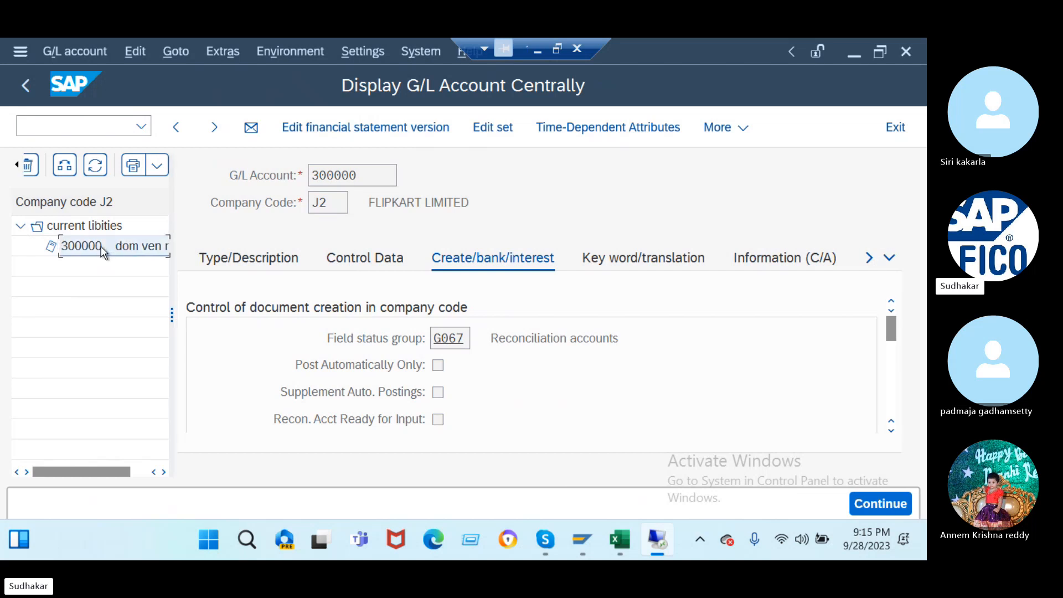
{"action": "left_click", "coordinate": [17, 165]}
{"action": "left_click", "coordinate": [18, 165]}
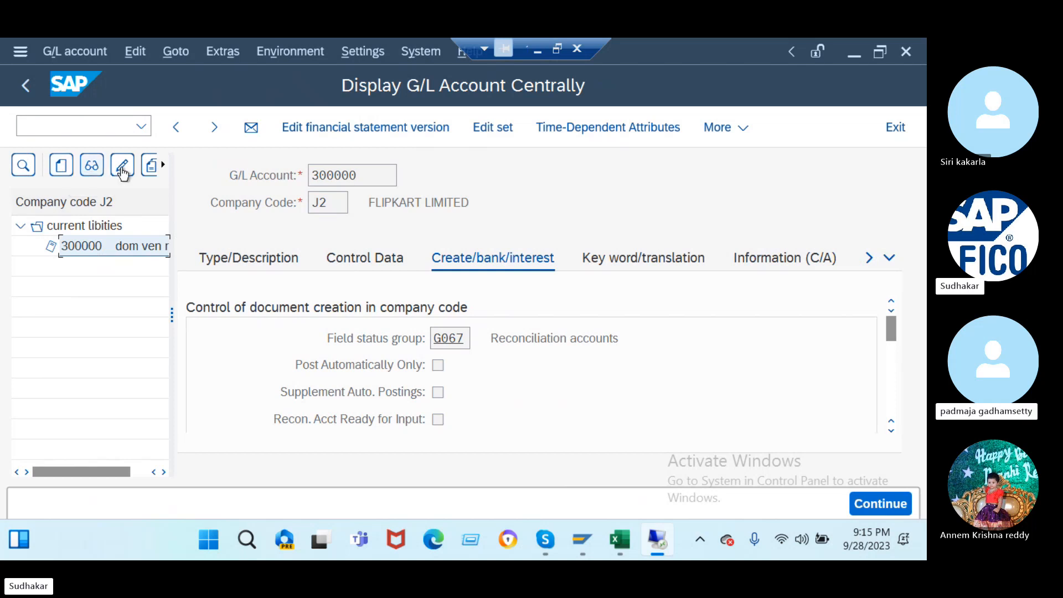
- Copy account 300000 in J2 to the new account number 300001
{"action": "left_click", "coordinate": [148, 167]}
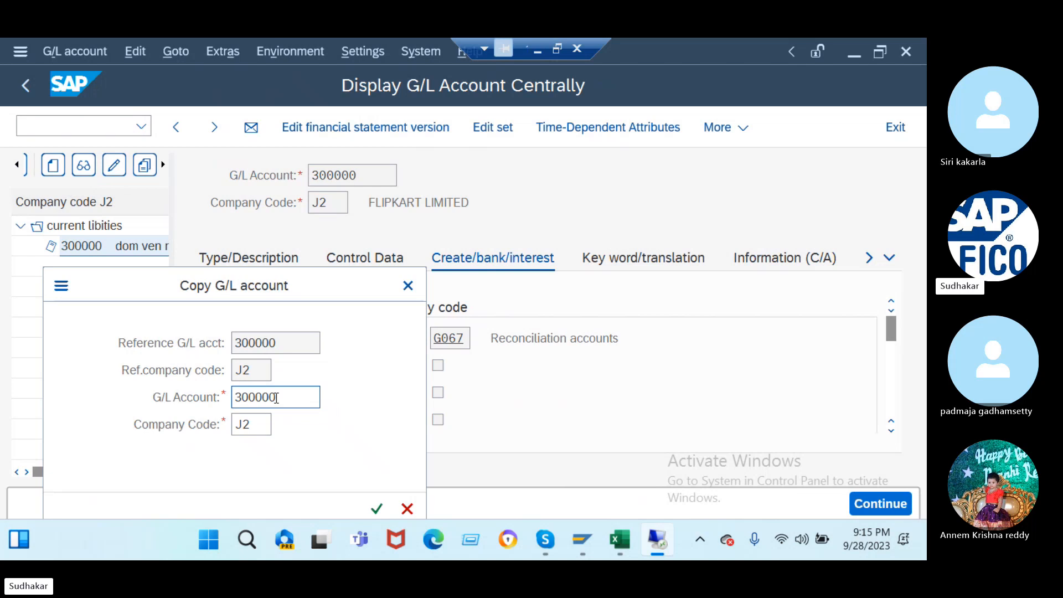
{"action": "key", "text": "Return"}
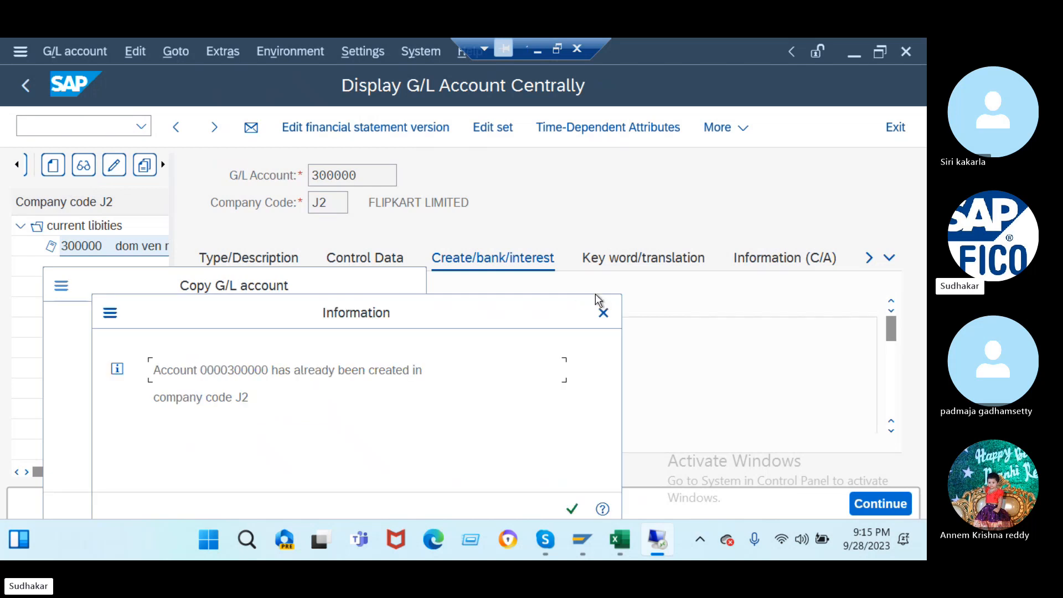
{"action": "left_click", "coordinate": [603, 313]}
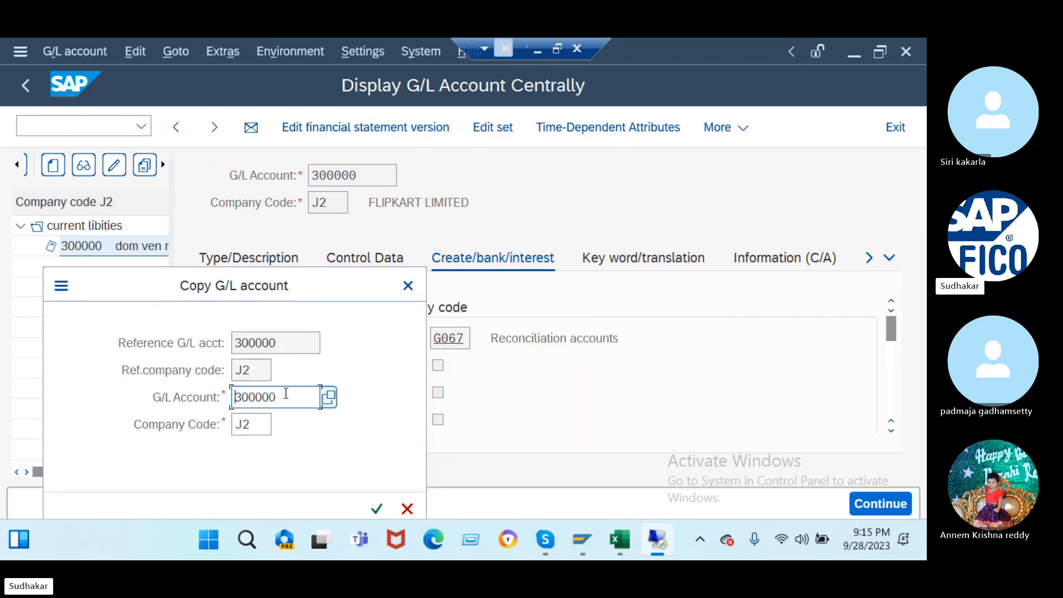
{"action": "key", "text": "BackSpace"}
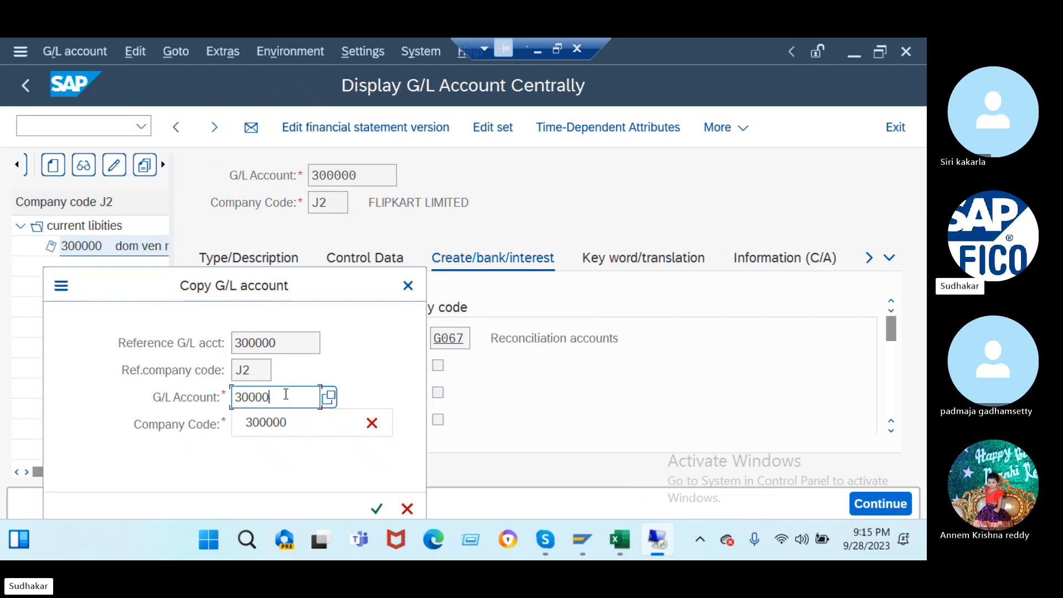
{"action": "type", "text": "1"}
{"action": "key", "text": "Return"}
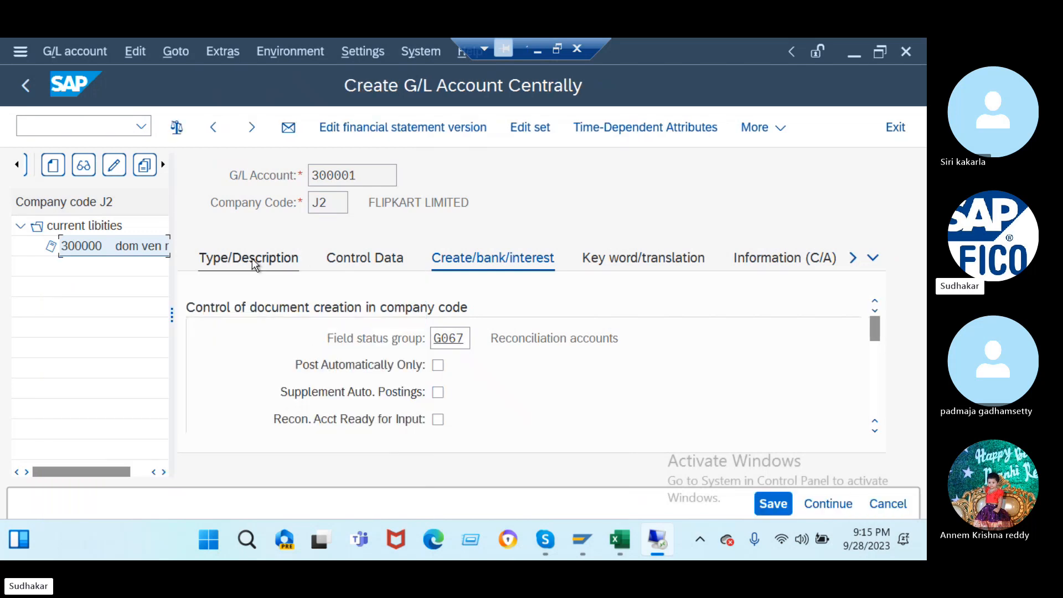
- Change both texts from 'dom' to 'int ven rec ac' and save
{"action": "left_click", "coordinate": [253, 263]}
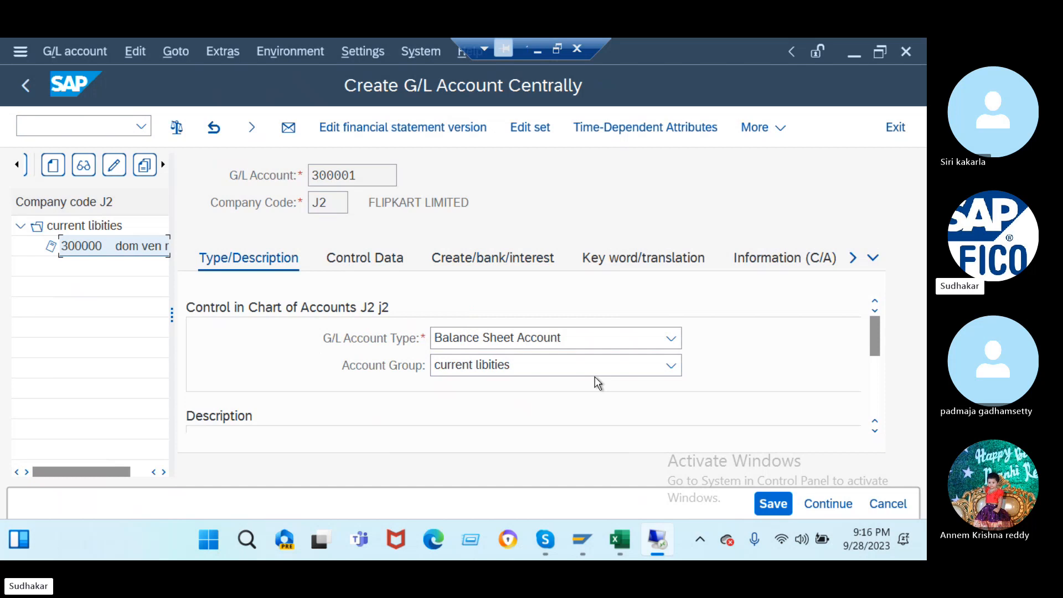
{"action": "left_click", "coordinate": [875, 429]}
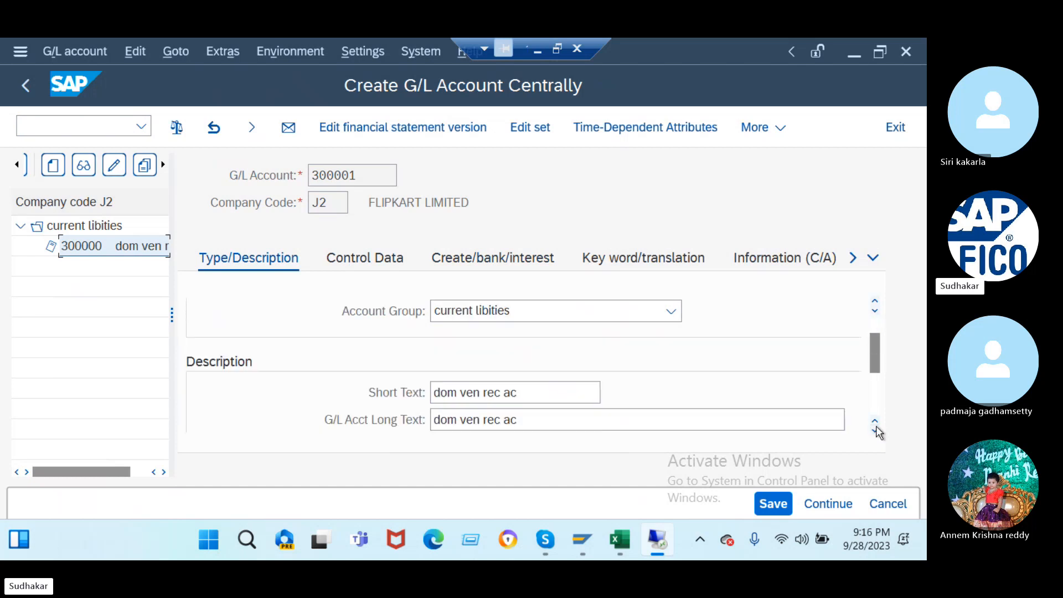
{"action": "left_click", "coordinate": [450, 415]}
{"action": "left_click", "coordinate": [433, 393]}
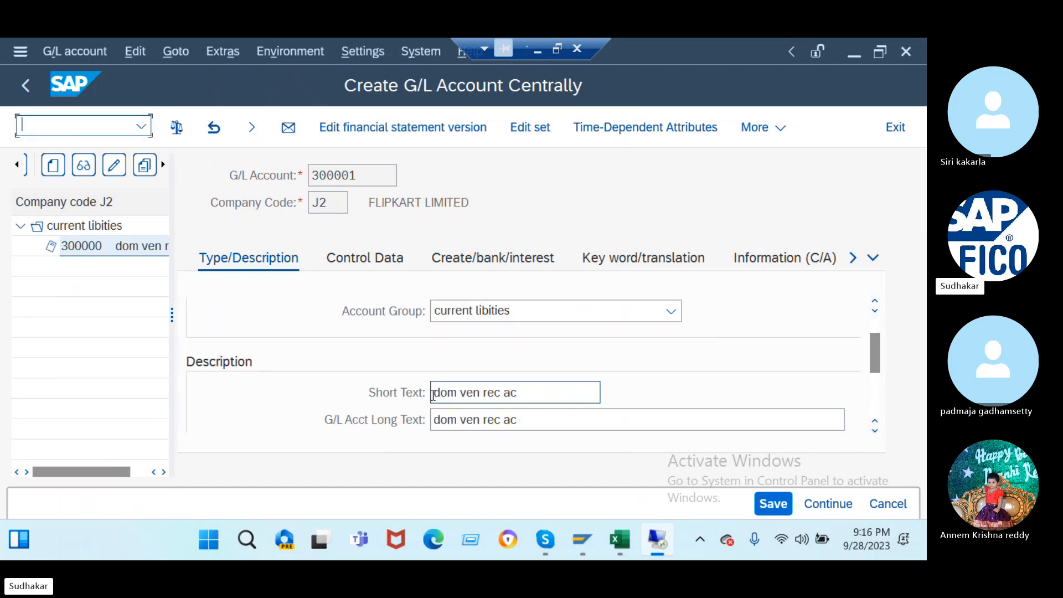
{"action": "key", "text": "Delete"}
{"action": "key", "text": "Delete"}
{"action": "key", "text": "Delete"}
{"action": "type", "text": "int"}
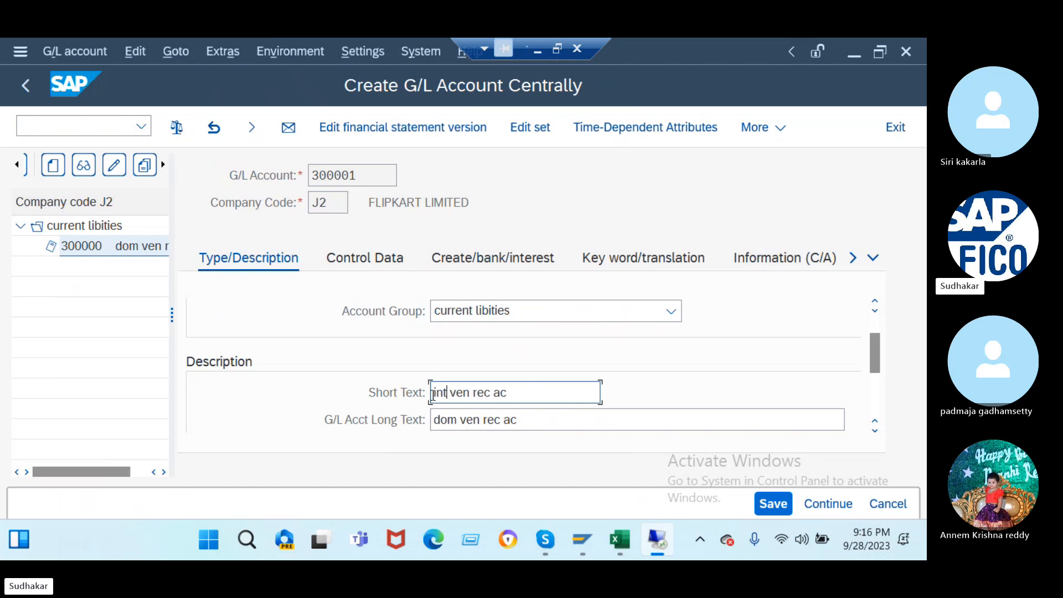
{"action": "left_click", "coordinate": [435, 415]}
{"action": "key", "text": "Delete"}
{"action": "key", "text": "Delete"}
{"action": "key", "text": "Delete"}
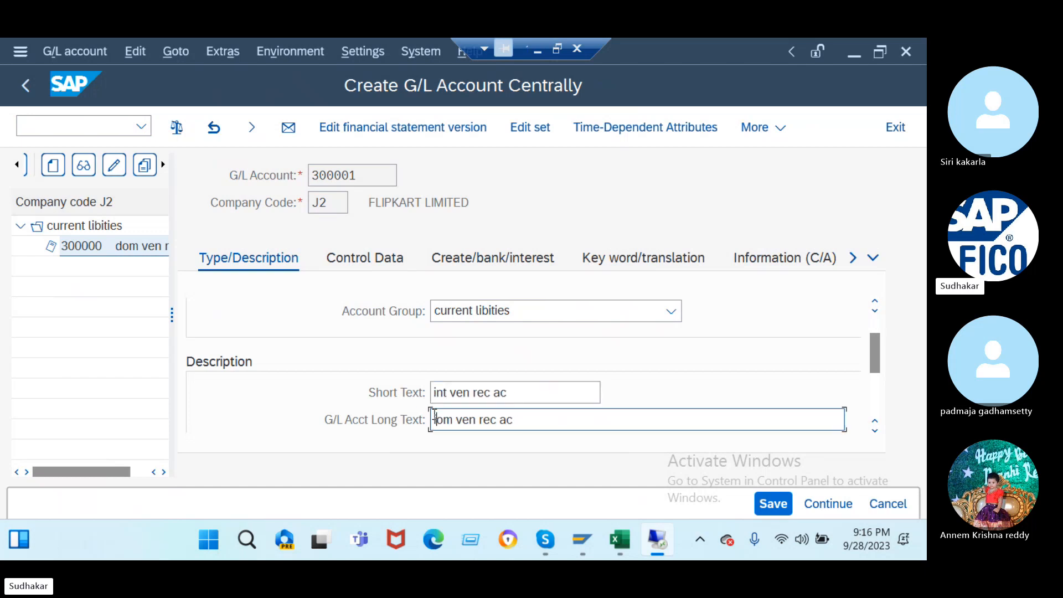
{"action": "type", "text": "int"}
{"action": "left_click", "coordinate": [772, 505]}
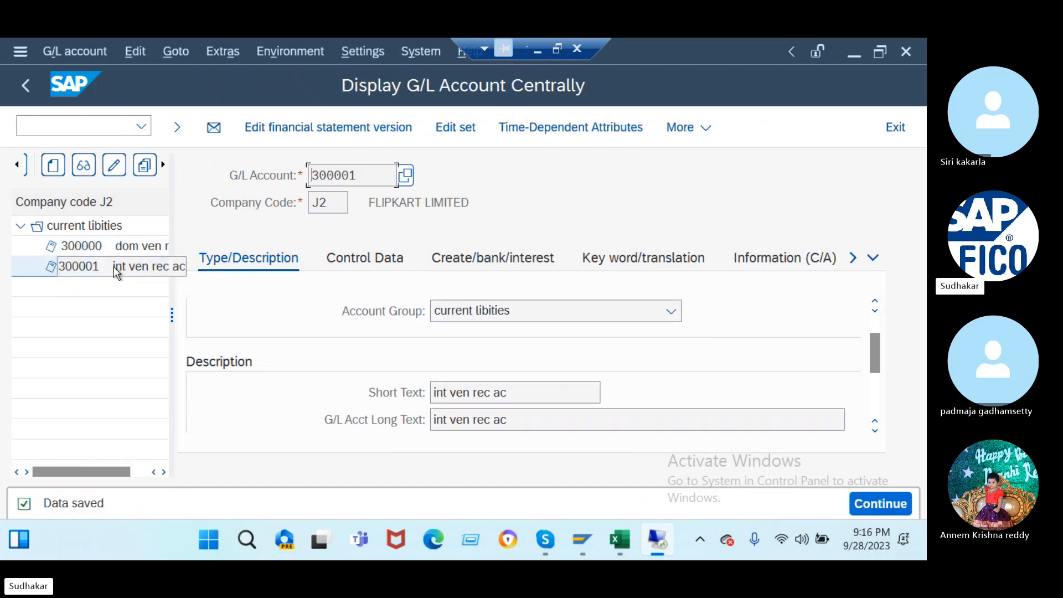
- Copy account 300001 to the new account number 300002
{"action": "left_click", "coordinate": [116, 266]}
{"action": "left_click", "coordinate": [145, 167]}
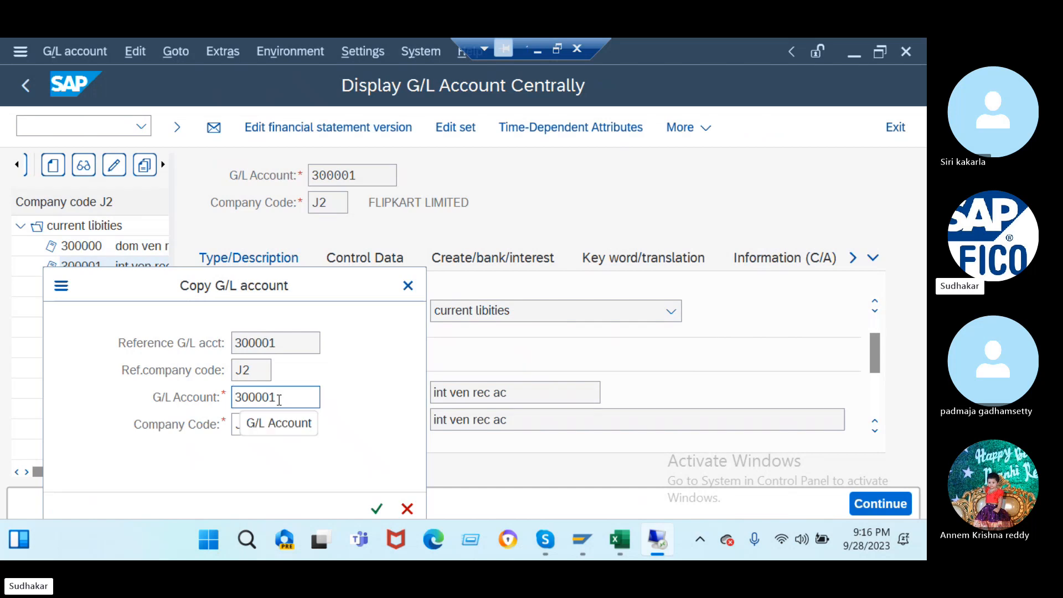
{"action": "left_click", "coordinate": [280, 400]}
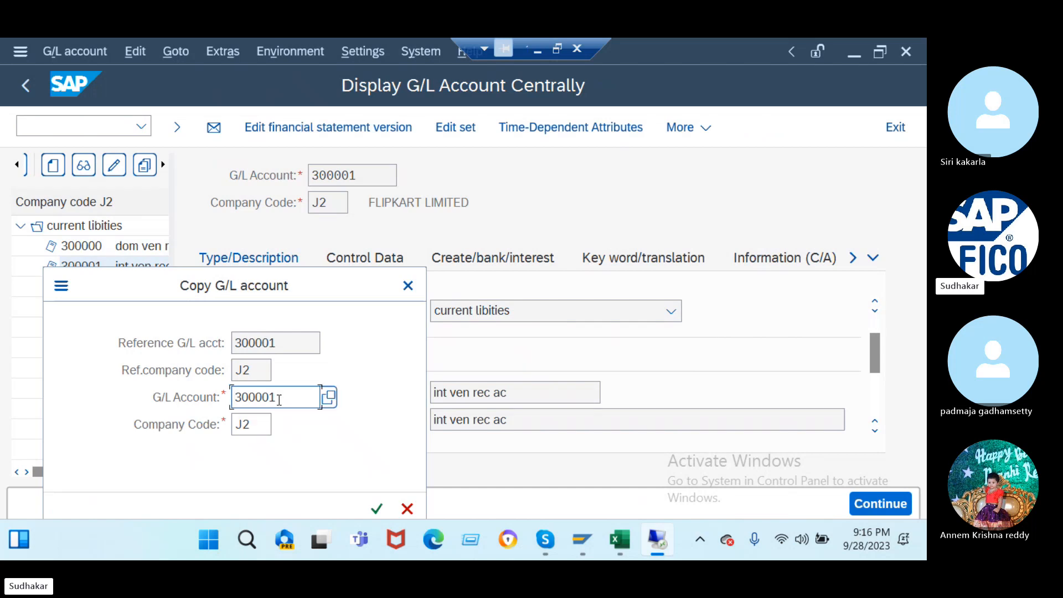
{"action": "key", "text": "BackSpace"}
{"action": "type", "text": "2"}
{"action": "key", "text": "Return"}
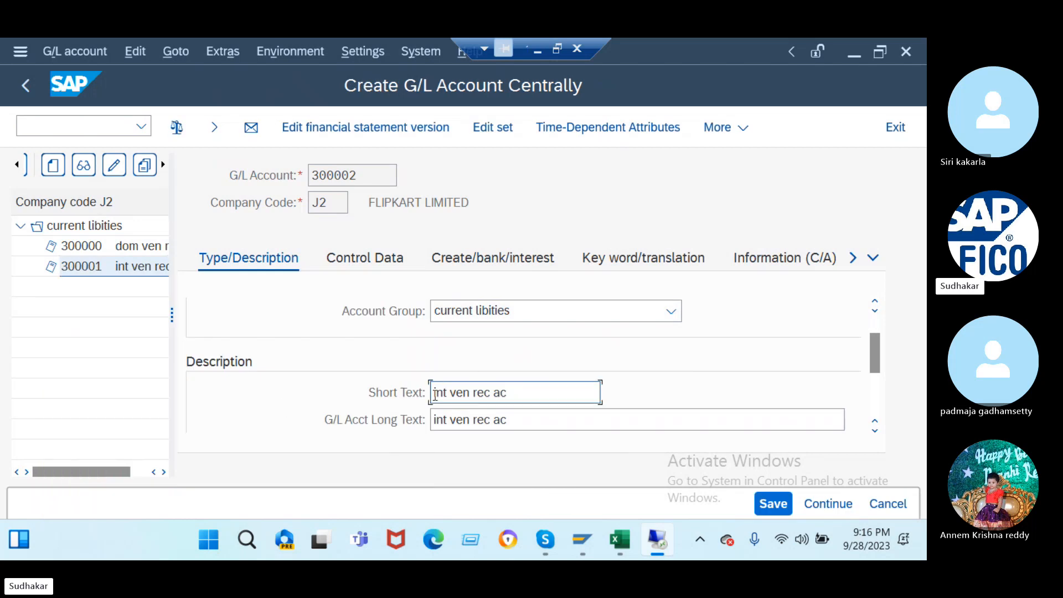
- Change the short and long texts to 'one ven rec ac' and save
{"action": "double_click", "coordinate": [438, 393]}
{"action": "type", "text": "one"}
{"action": "left_click", "coordinate": [433, 419]}
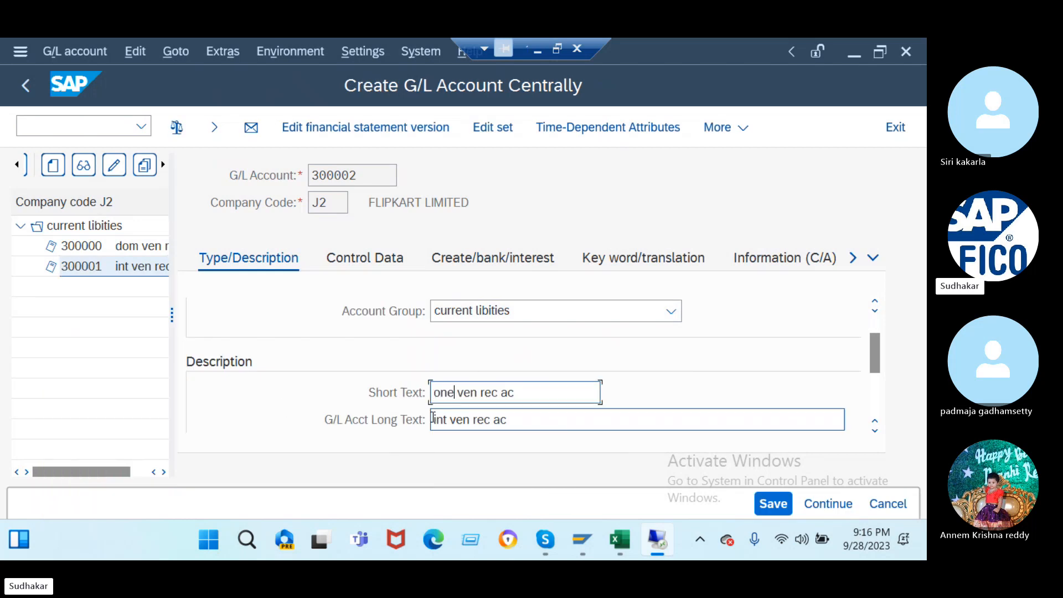
{"action": "type", "text": "one"}
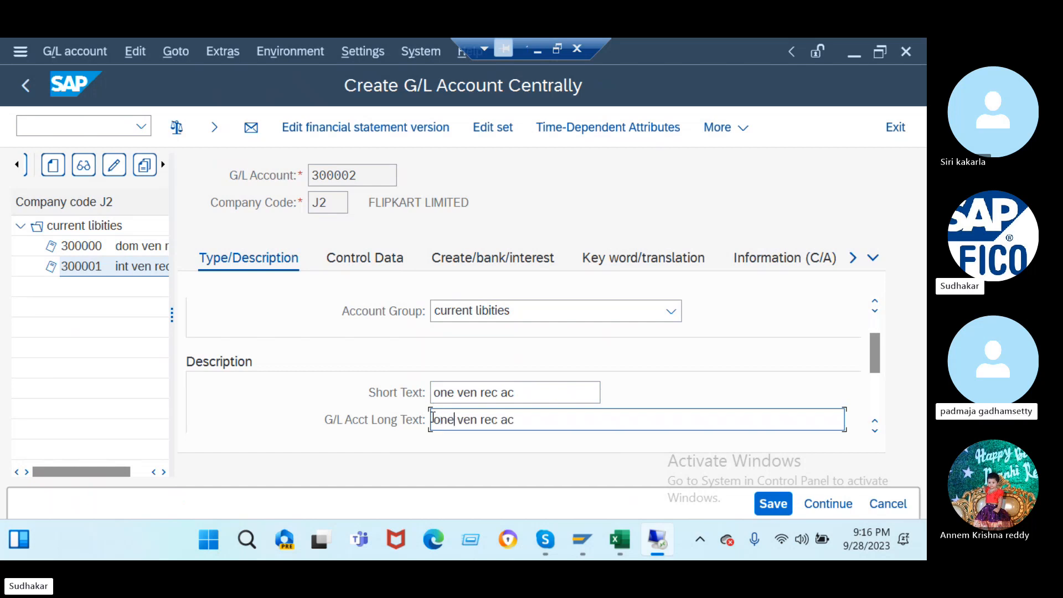
{"action": "key", "text": "Return"}
{"action": "left_click", "coordinate": [774, 505]}
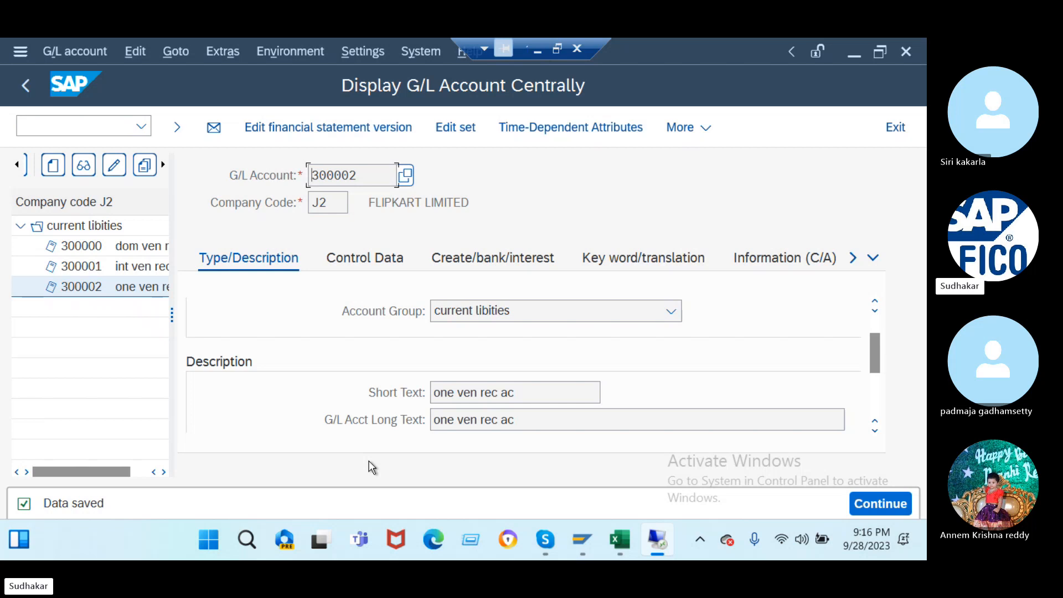
{"action": "left_click", "coordinate": [536, 56]}
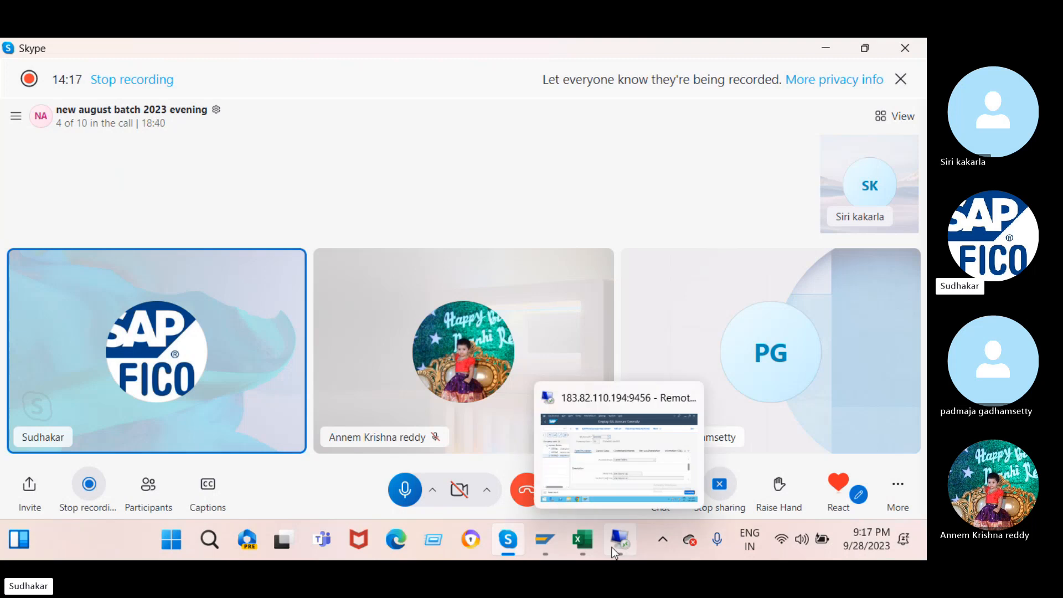
{"action": "left_click", "coordinate": [610, 456]}
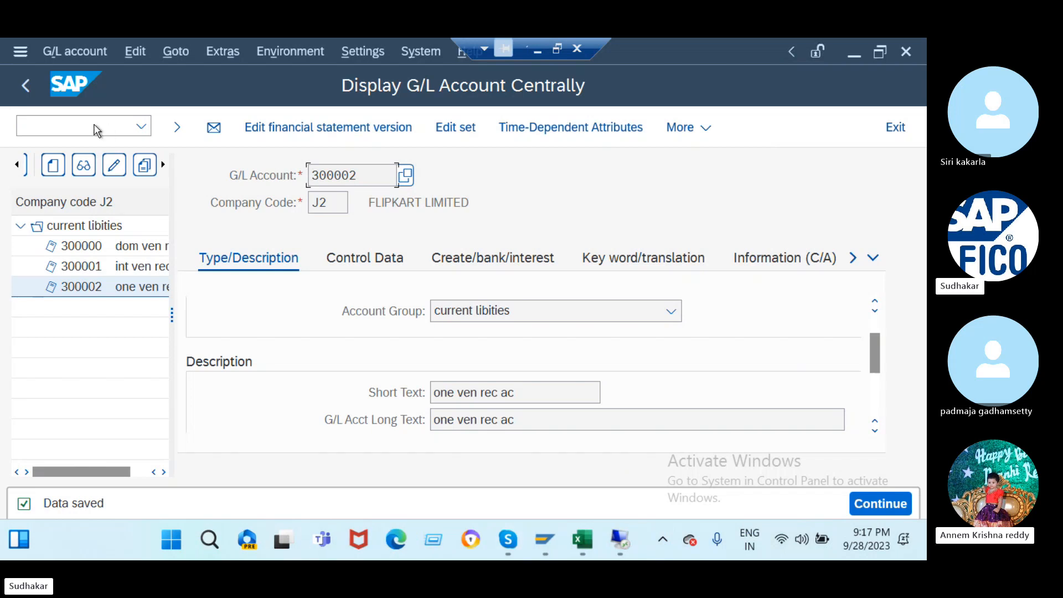
- Add and save a J2 entry in OBA3 customer/vendor tolerances under the customizing request
{"action": "left_click", "coordinate": [96, 126]}
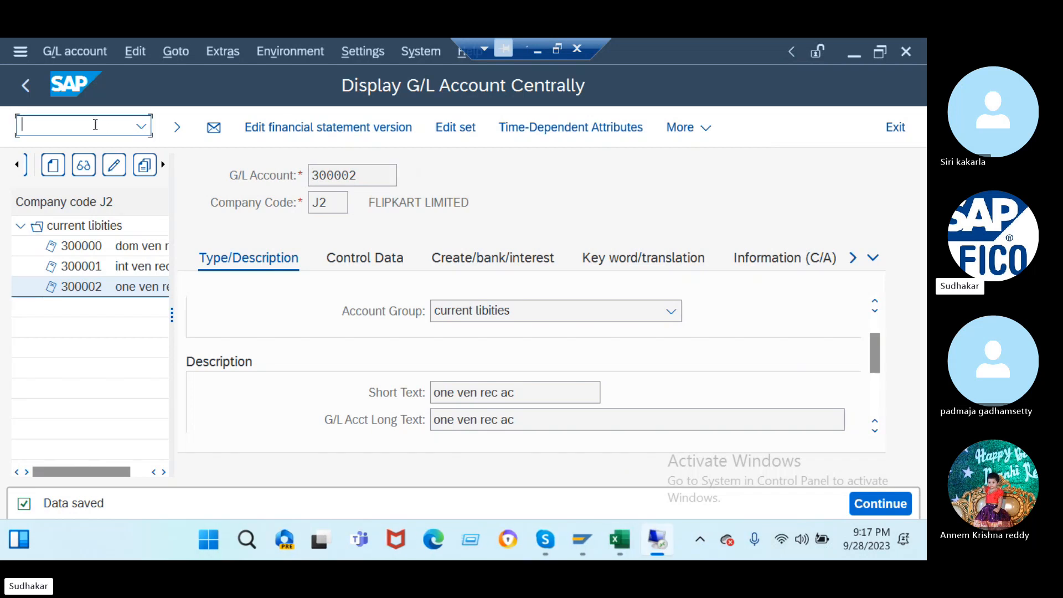
{"action": "type", "text": "/noba3"}
{"action": "key", "text": "Return"}
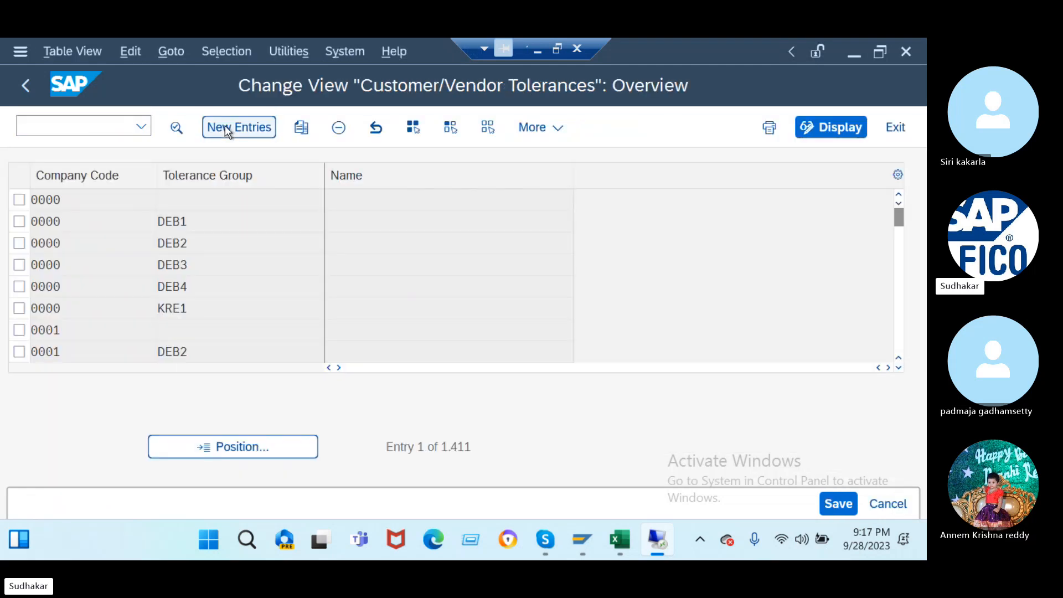
{"action": "left_click", "coordinate": [224, 125]}
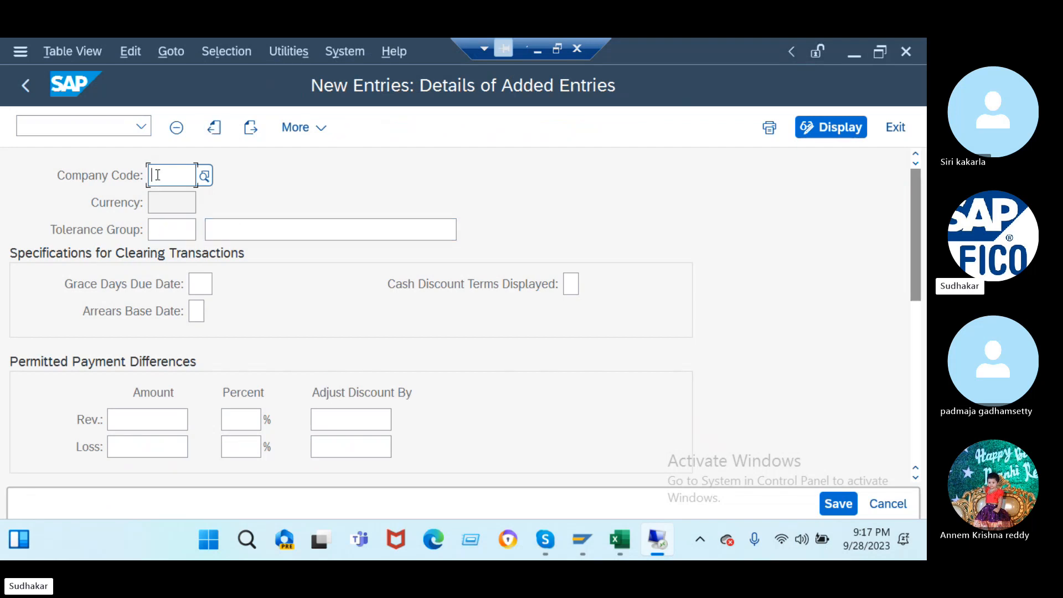
{"action": "type", "text": "J2"}
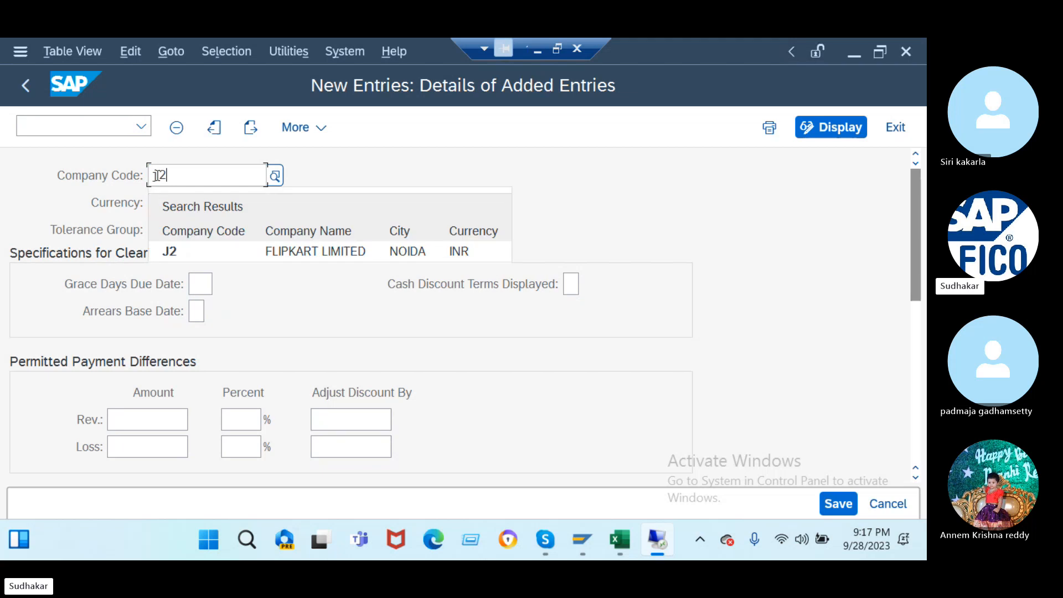
{"action": "key", "text": "Return"}
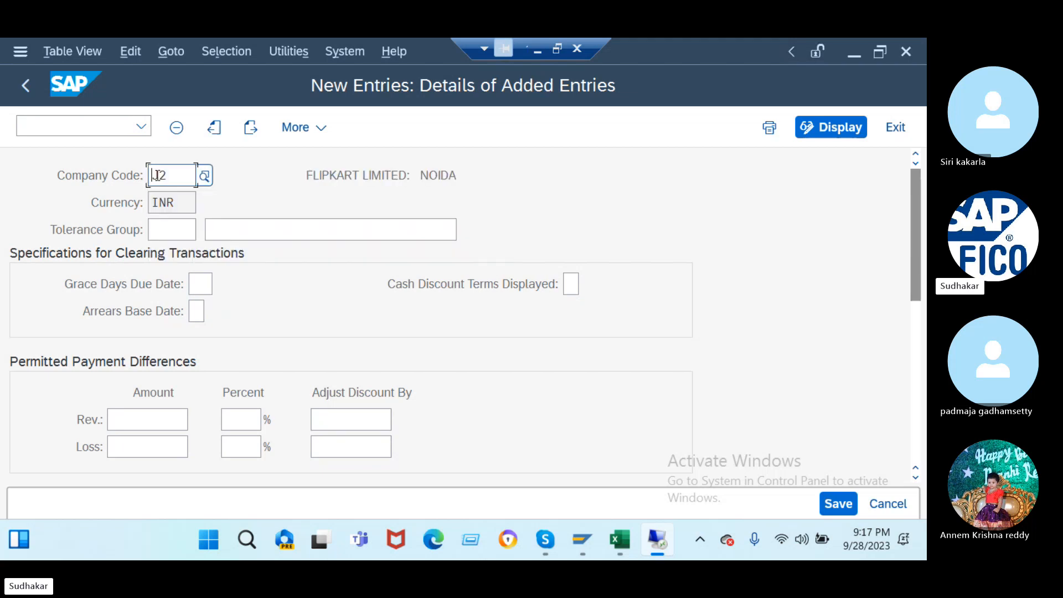
{"action": "left_click", "coordinate": [833, 510]}
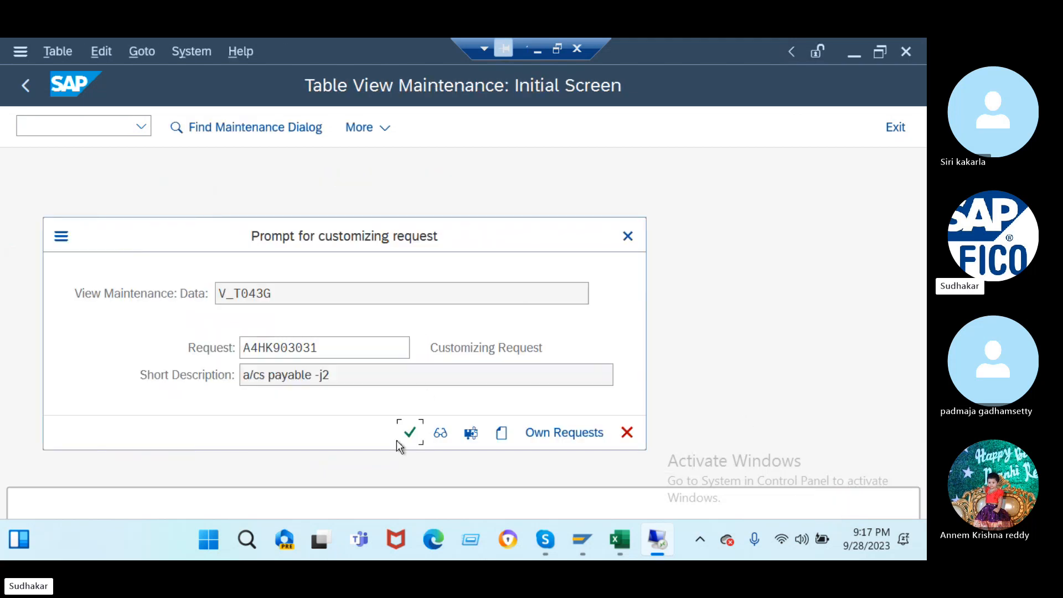
{"action": "left_click", "coordinate": [407, 437]}
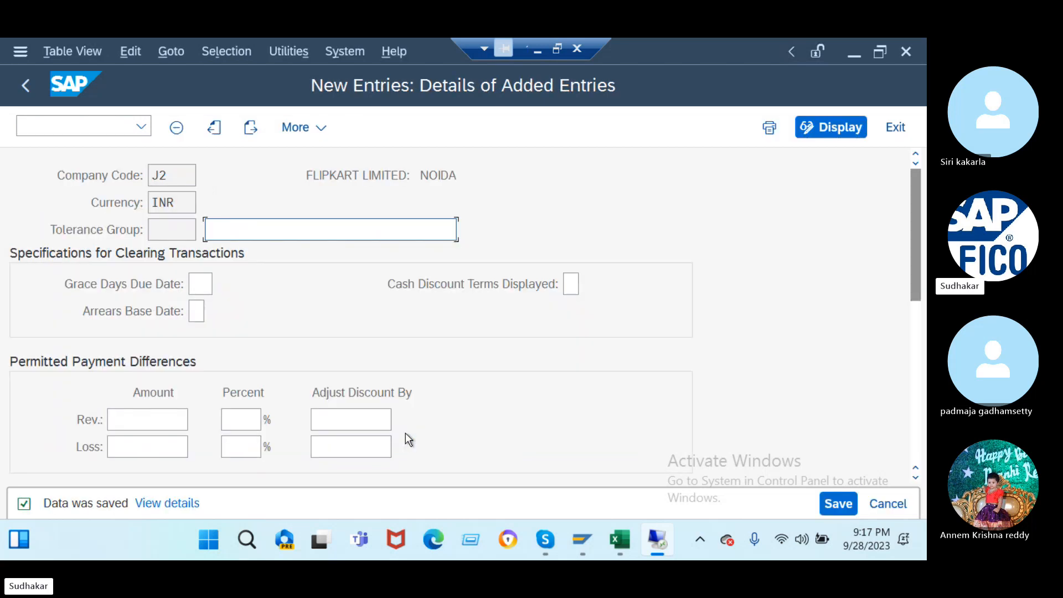
{"action": "left_click", "coordinate": [89, 133]}
- Run /nOBA7 to show the Document Types overview
{"action": "type", "text": "/novb"}
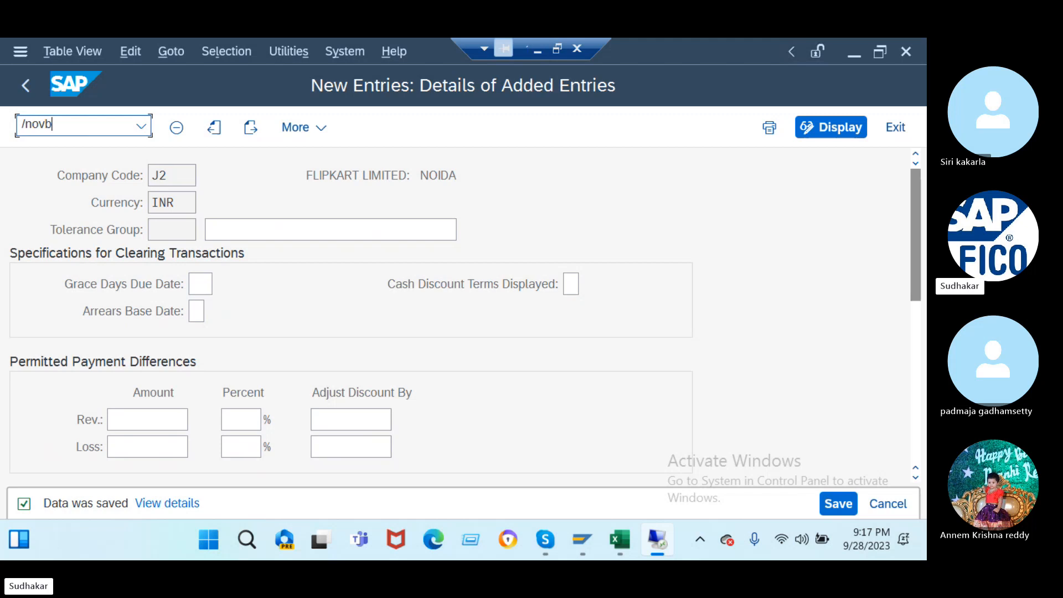
{"action": "key", "text": "BackSpace"}
{"action": "key", "text": "BackSpace"}
{"action": "type", "text": "ba7"}
{"action": "key", "text": "Return"}
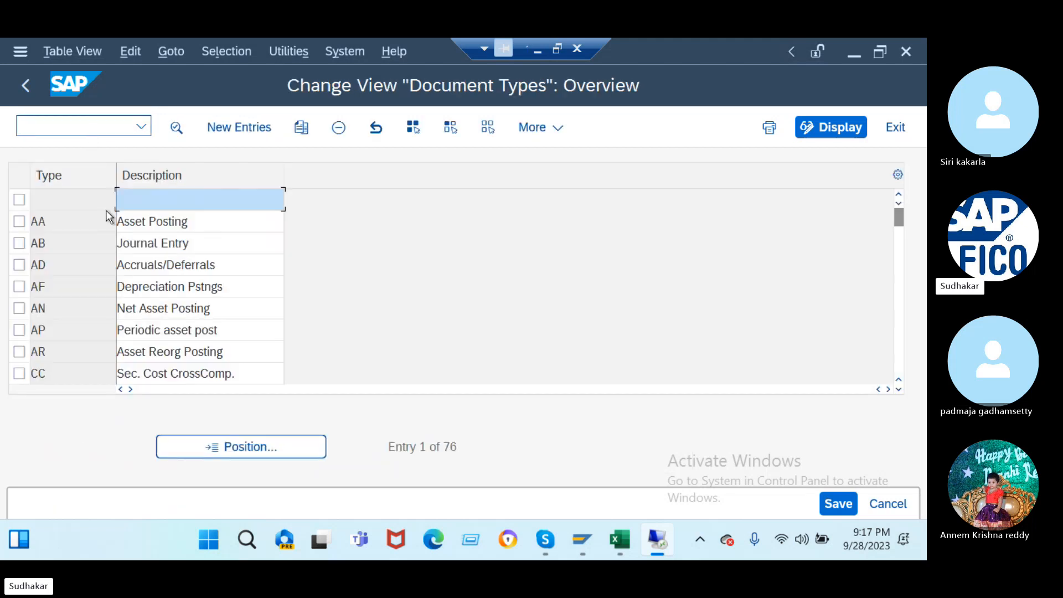
- Check document types KZ and KA, then view Vendor Invoice KR details (number range 19)
{"action": "left_click", "coordinate": [247, 441]}
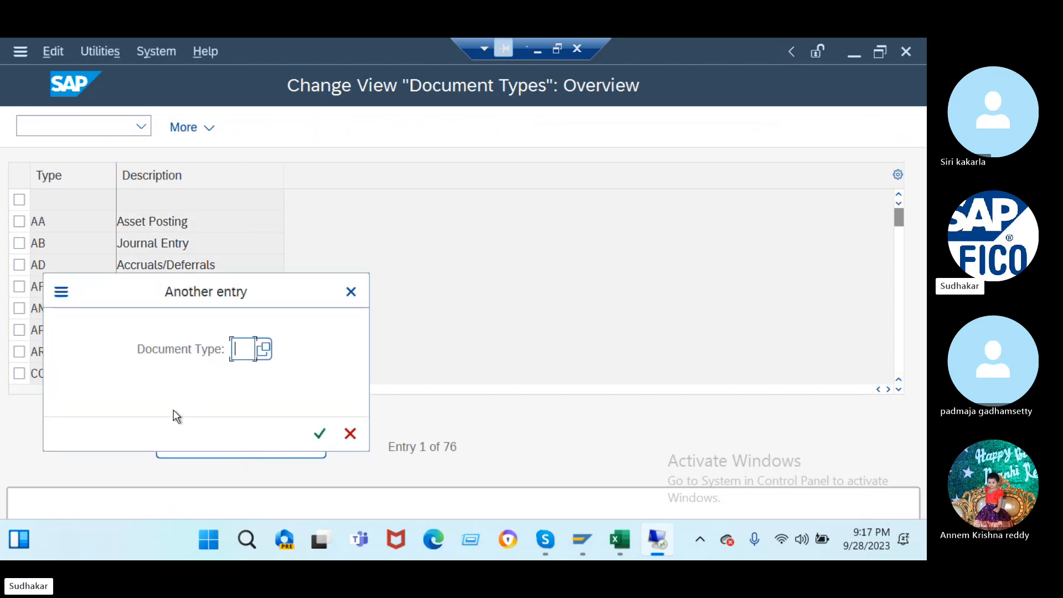
{"action": "type", "text": "KA"}
{"action": "key", "text": "Return"}
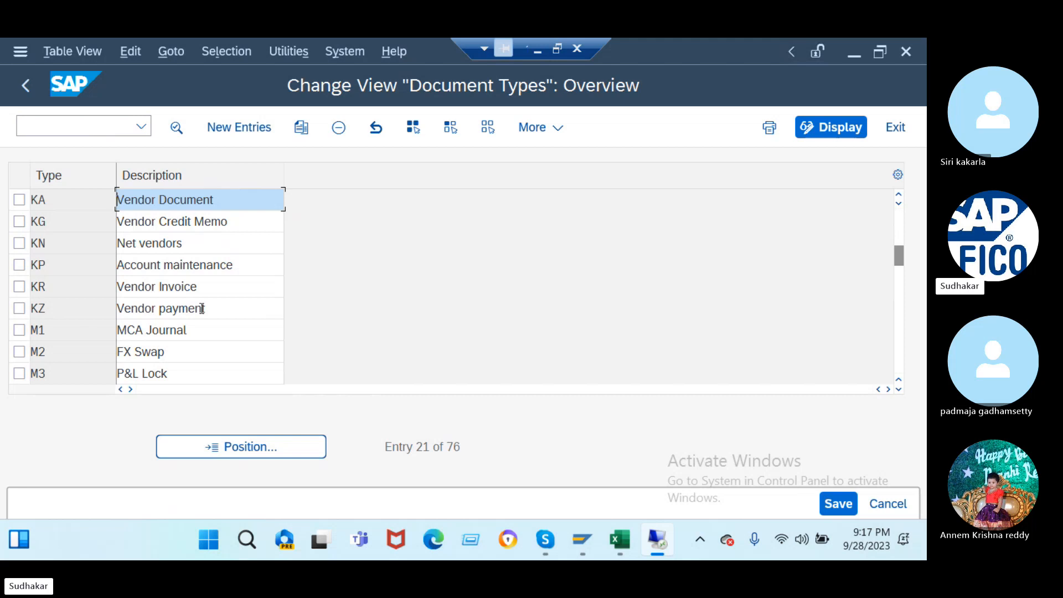
{"action": "double_click", "coordinate": [203, 314]}
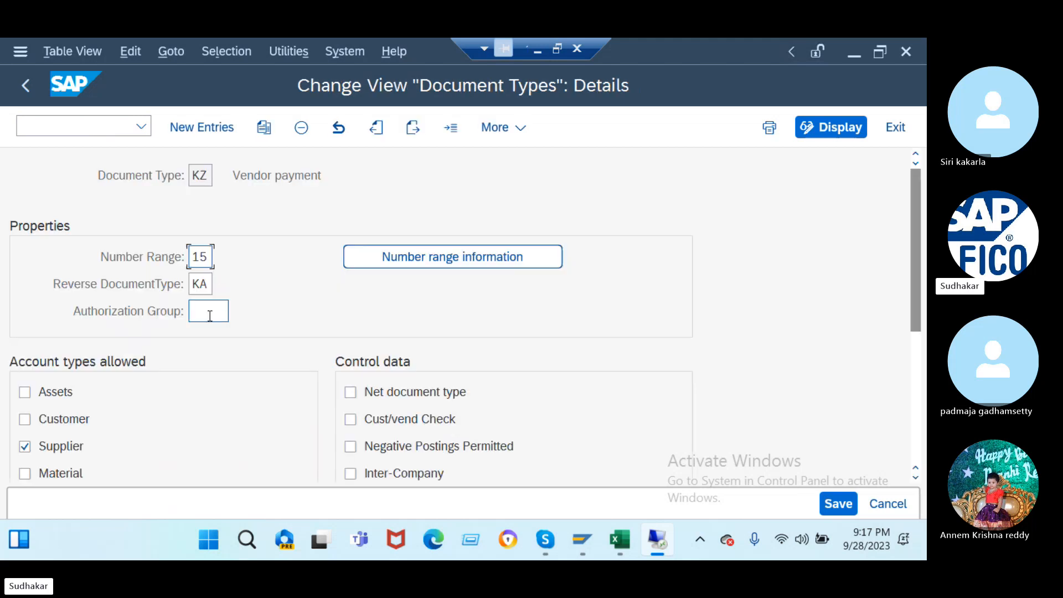
{"action": "left_click", "coordinate": [25, 96]}
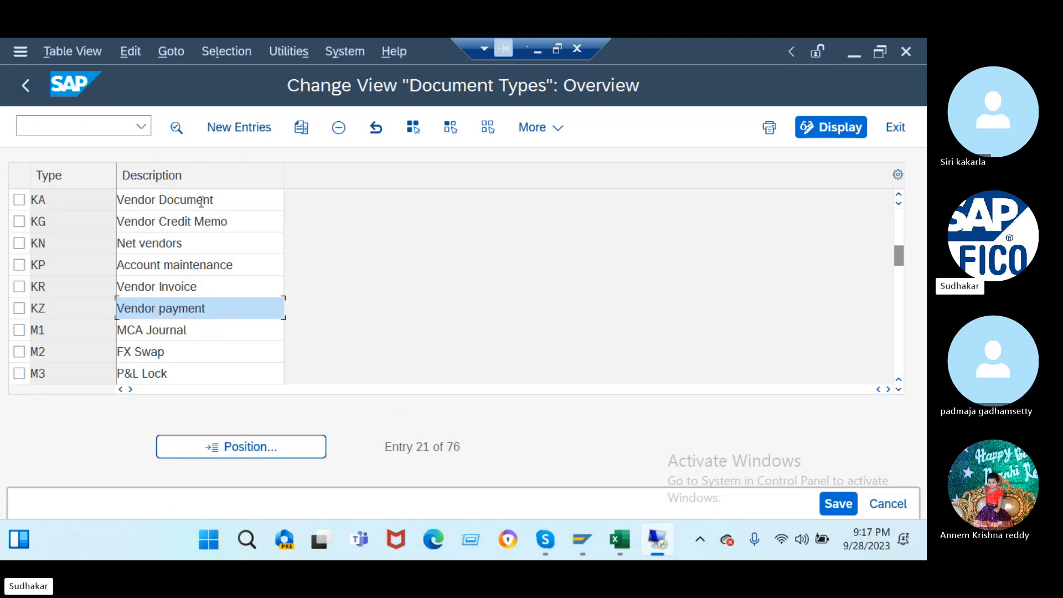
{"action": "double_click", "coordinate": [202, 207]}
{"action": "left_click", "coordinate": [24, 88]}
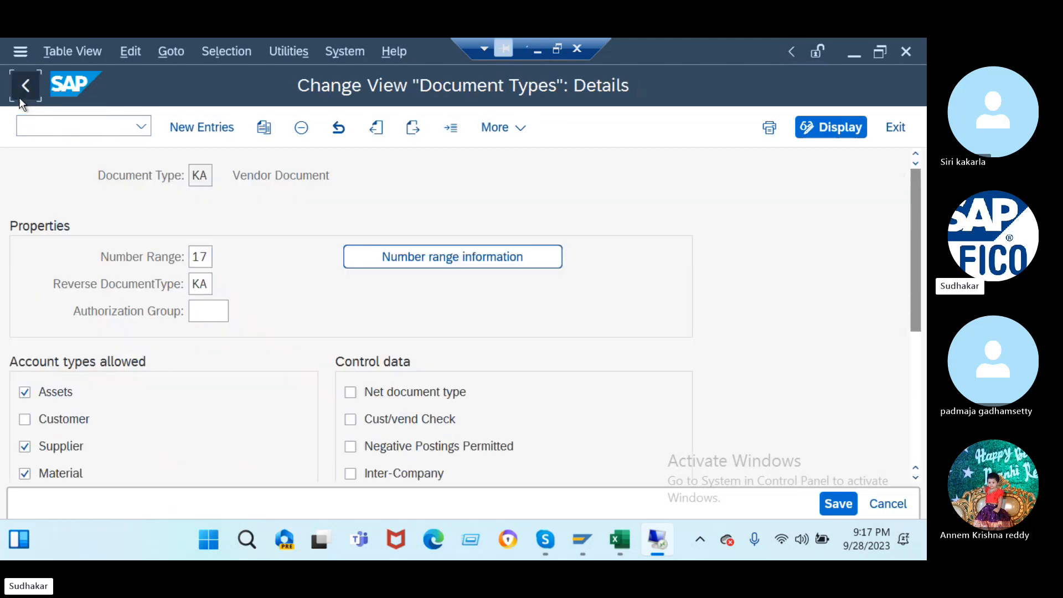
{"action": "double_click", "coordinate": [200, 283]}
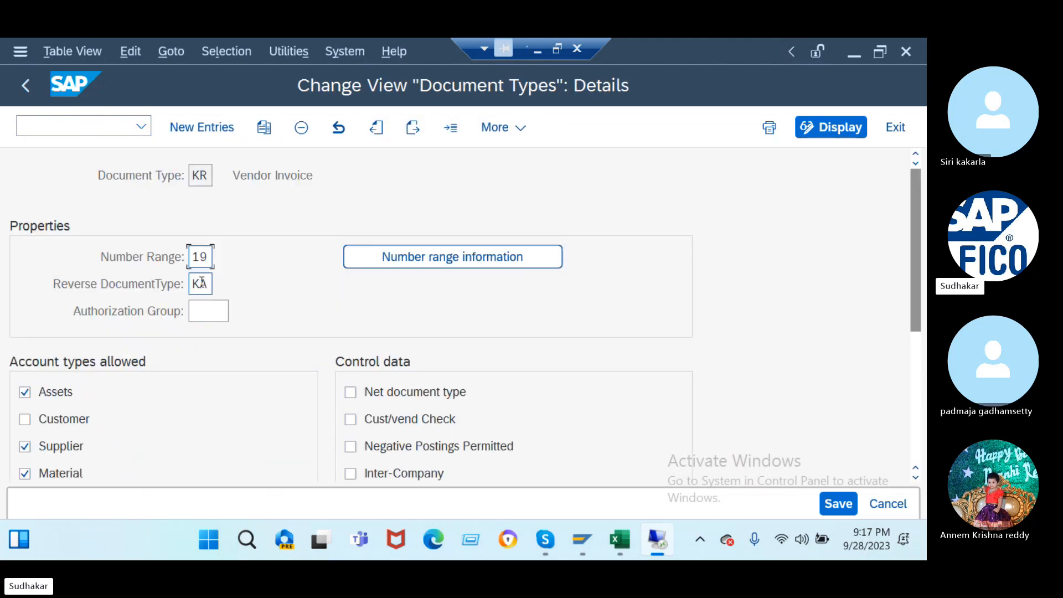
- Review J1's accounting document number ranges and copy them to company code J2
{"action": "left_click", "coordinate": [441, 257]}
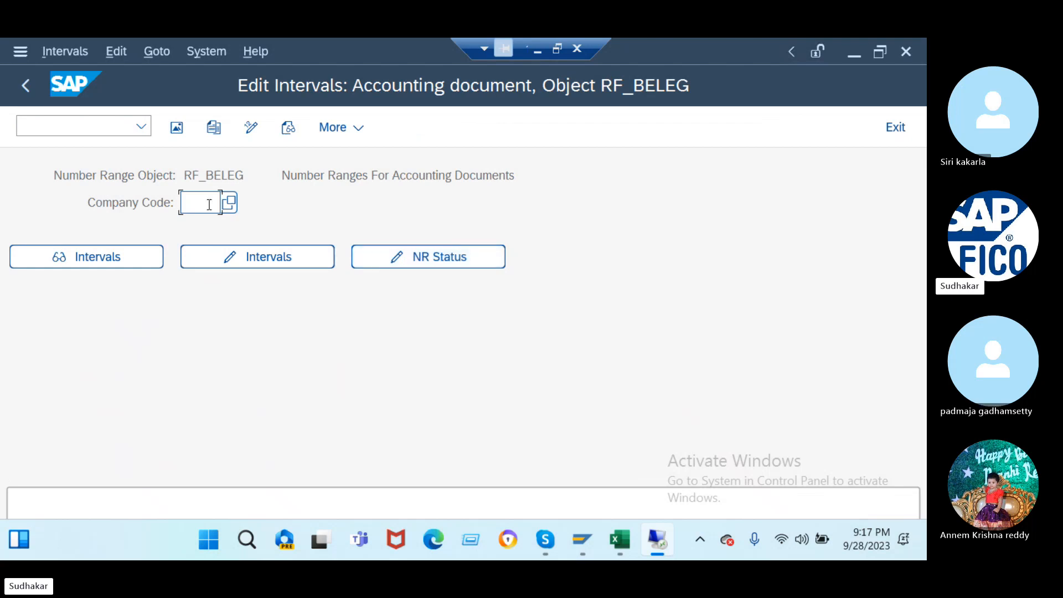
{"action": "type", "text": "J1"}
{"action": "left_click", "coordinate": [234, 257]}
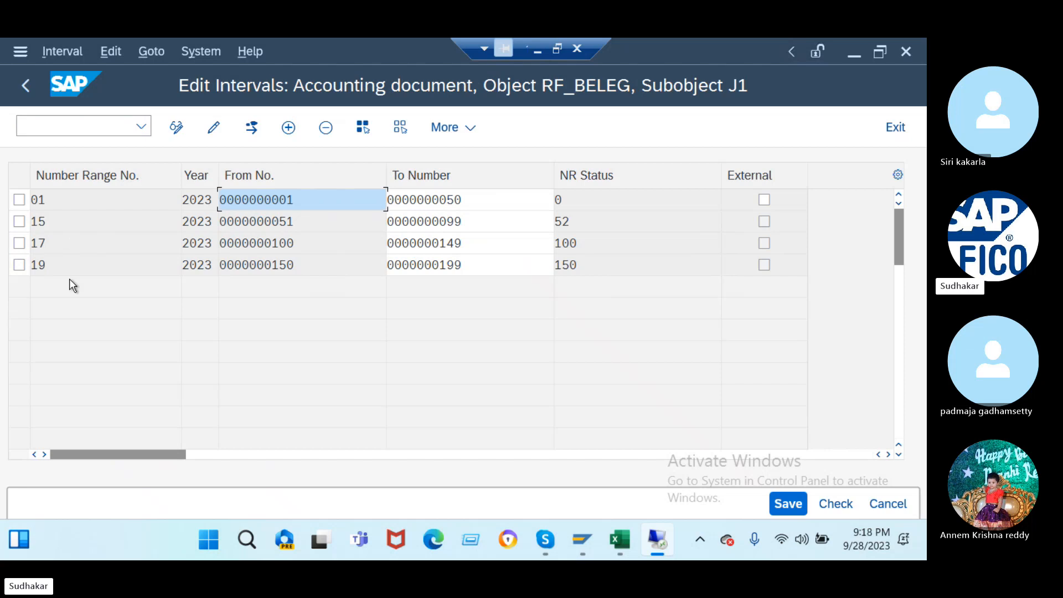
{"action": "left_click", "coordinate": [30, 95]}
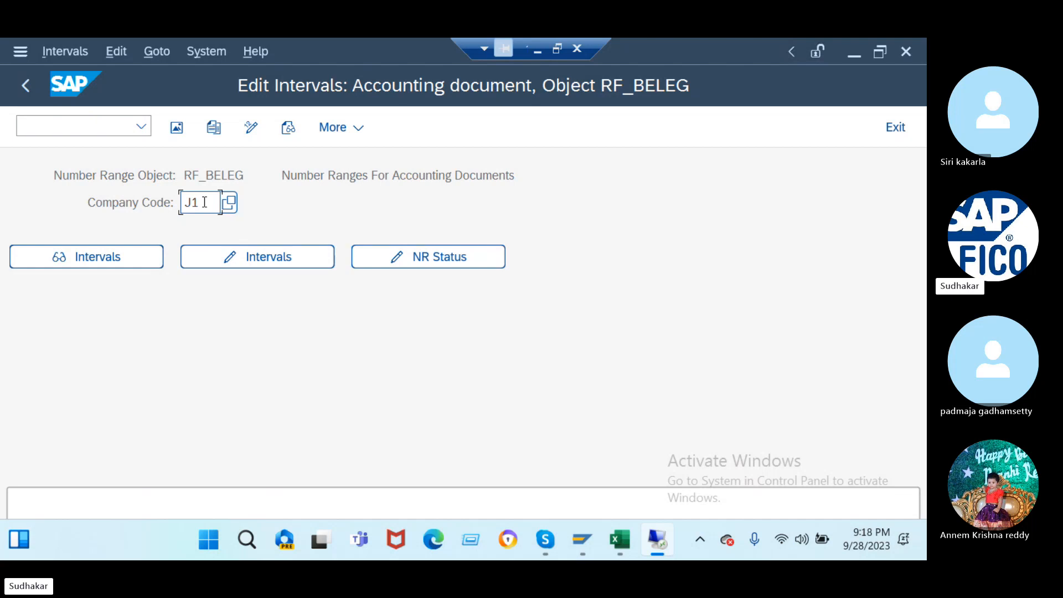
{"action": "left_click", "coordinate": [223, 131]}
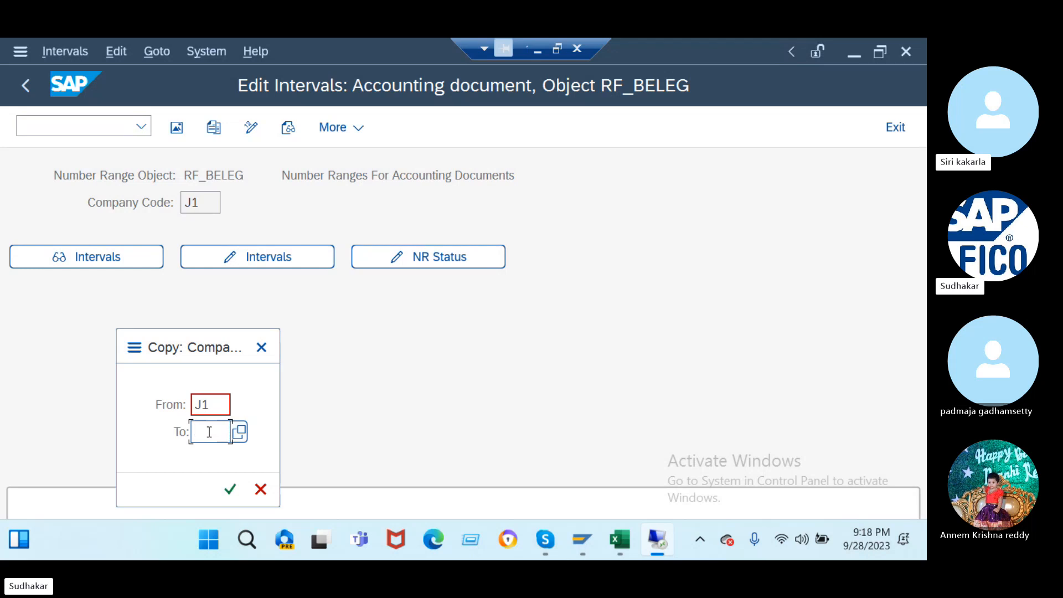
{"action": "type", "text": "j2"}
{"action": "key", "text": "Return"}
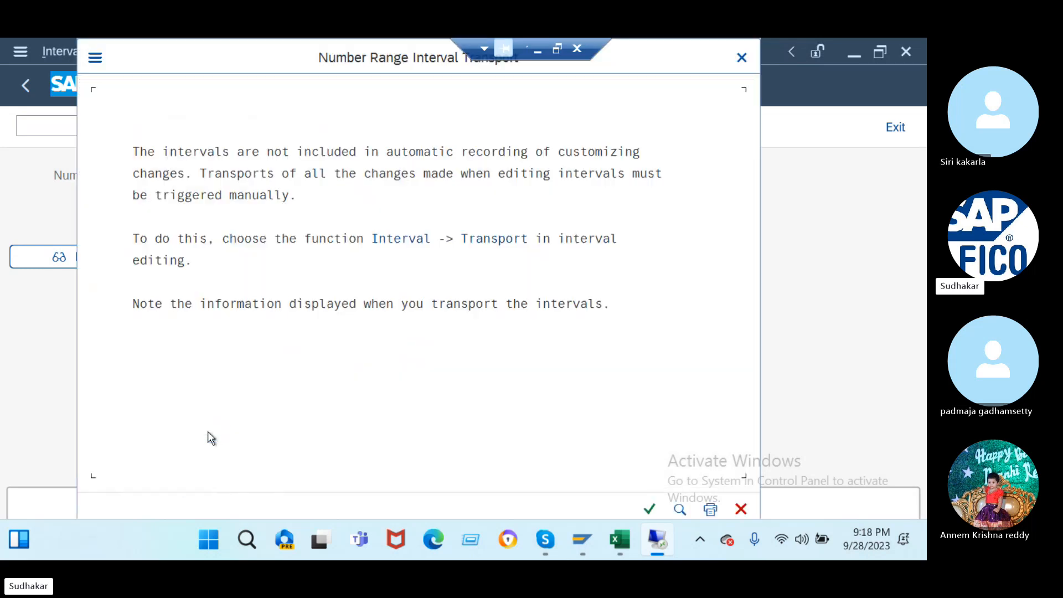
{"action": "left_click", "coordinate": [647, 512]}
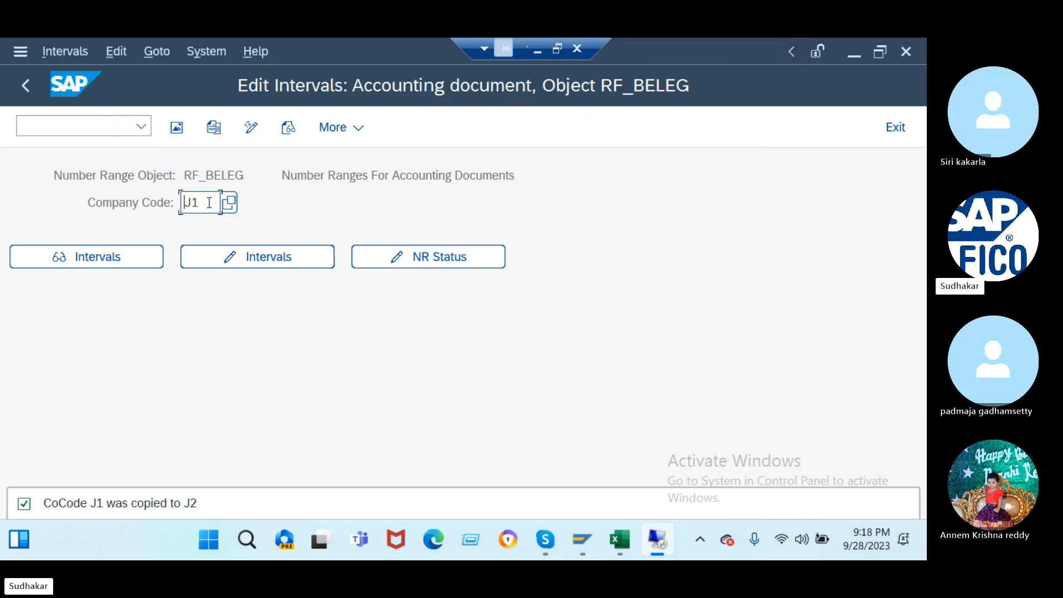
- Verify J2's copied intervals 01, 15, 17, 19, then enter /nBUCF
{"action": "key", "text": "BackSpace"}
{"action": "type", "text": "2"}
{"action": "left_click", "coordinate": [246, 257]}
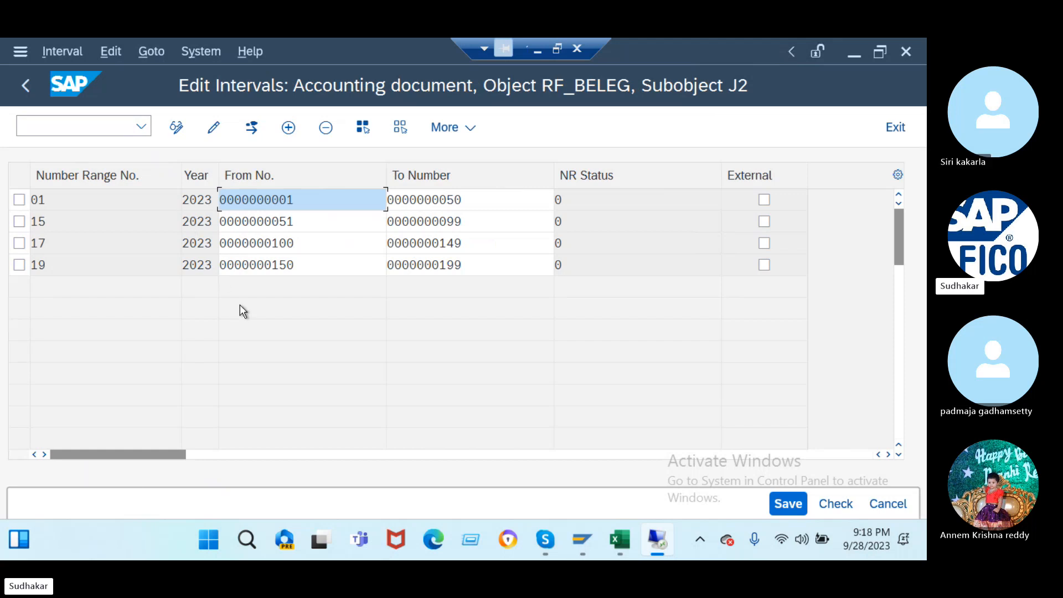
{"action": "left_click", "coordinate": [27, 92]}
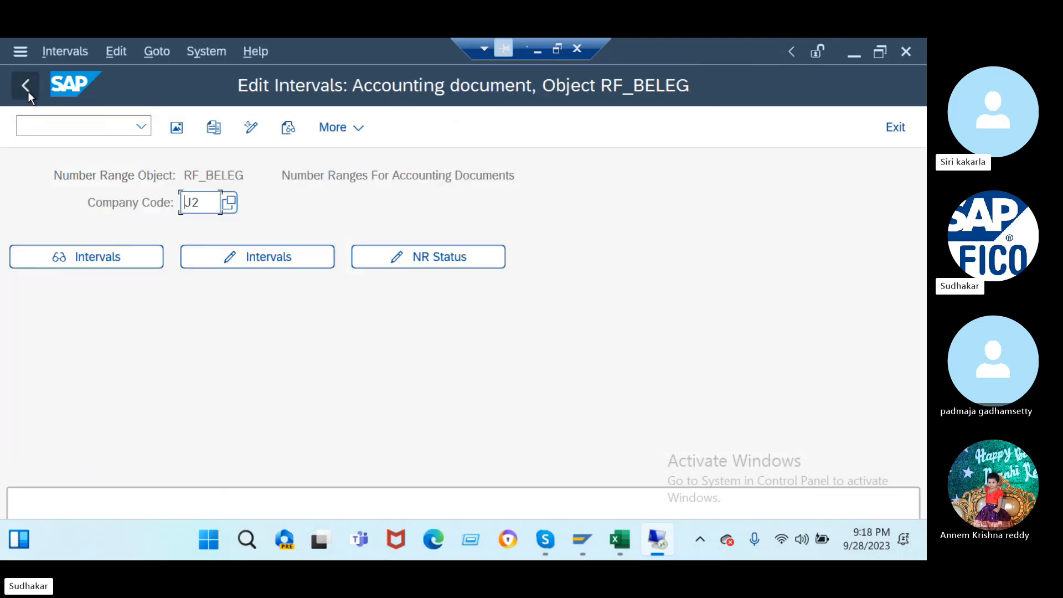
{"action": "left_click", "coordinate": [241, 264]}
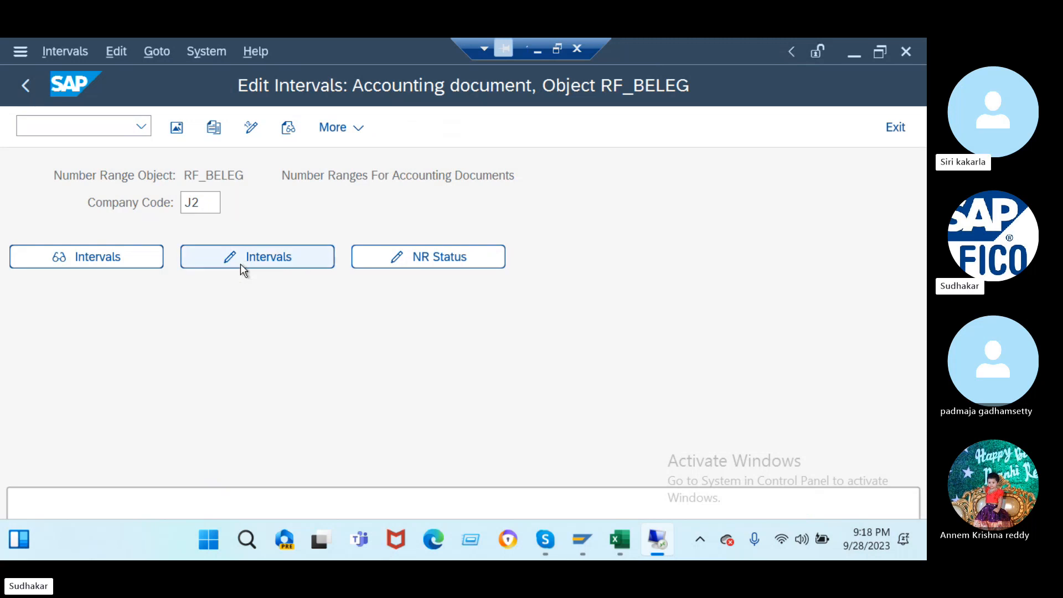
{"action": "left_click", "coordinate": [242, 258]}
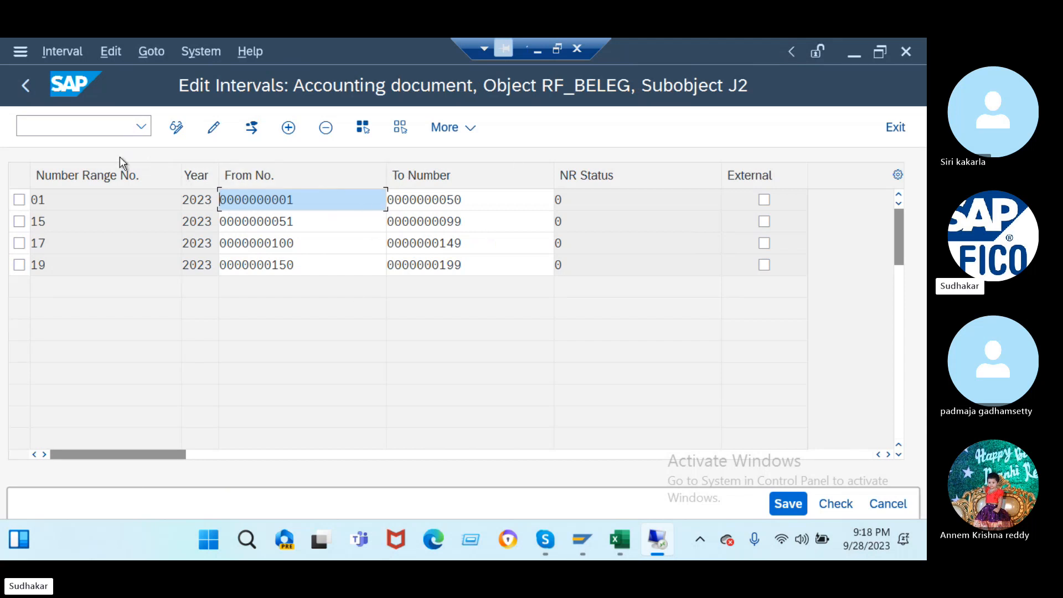
{"action": "left_click", "coordinate": [62, 126]}
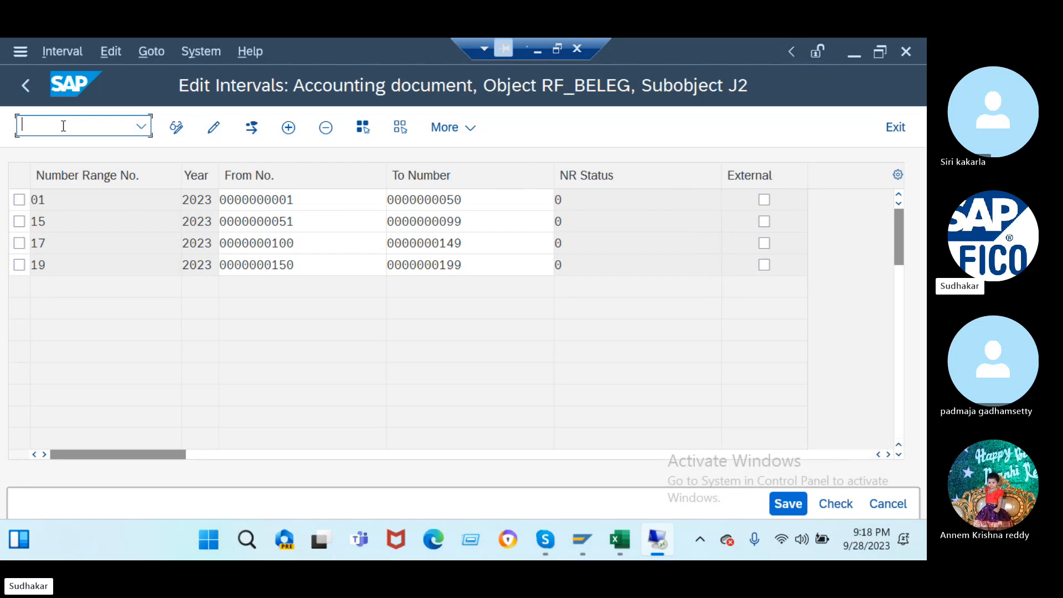
{"action": "type", "text": "/nbucf"}
{"action": "key", "text": "Return"}
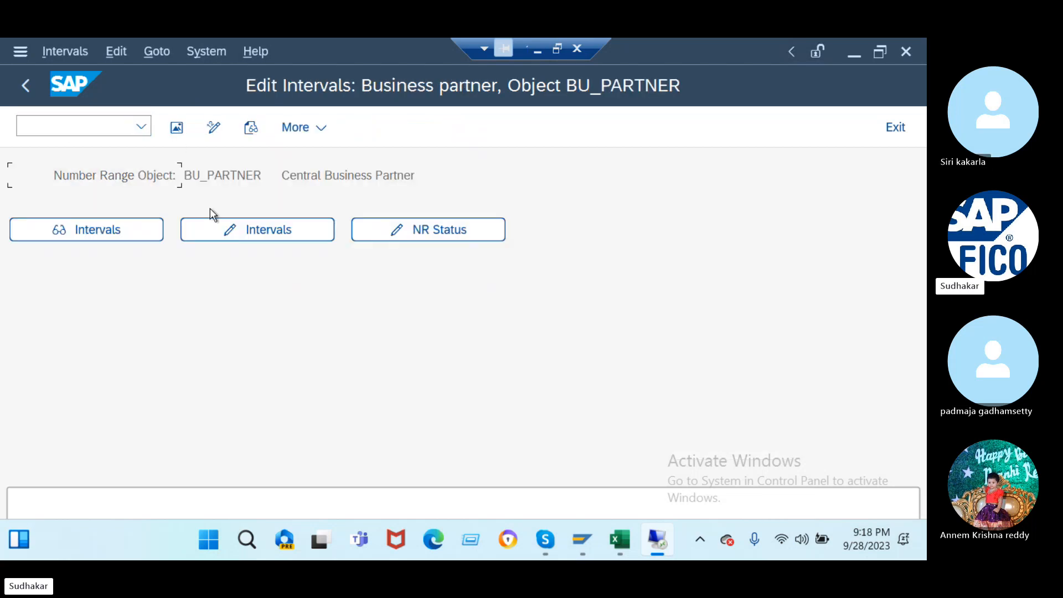
{"action": "left_click", "coordinate": [234, 227]}
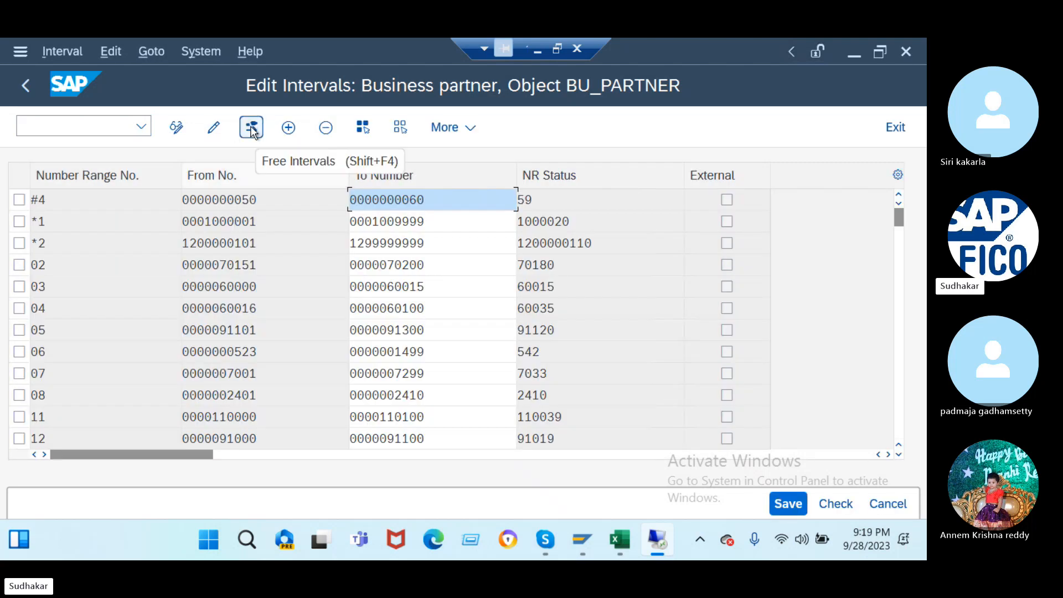
{"action": "left_click", "coordinate": [252, 128]}
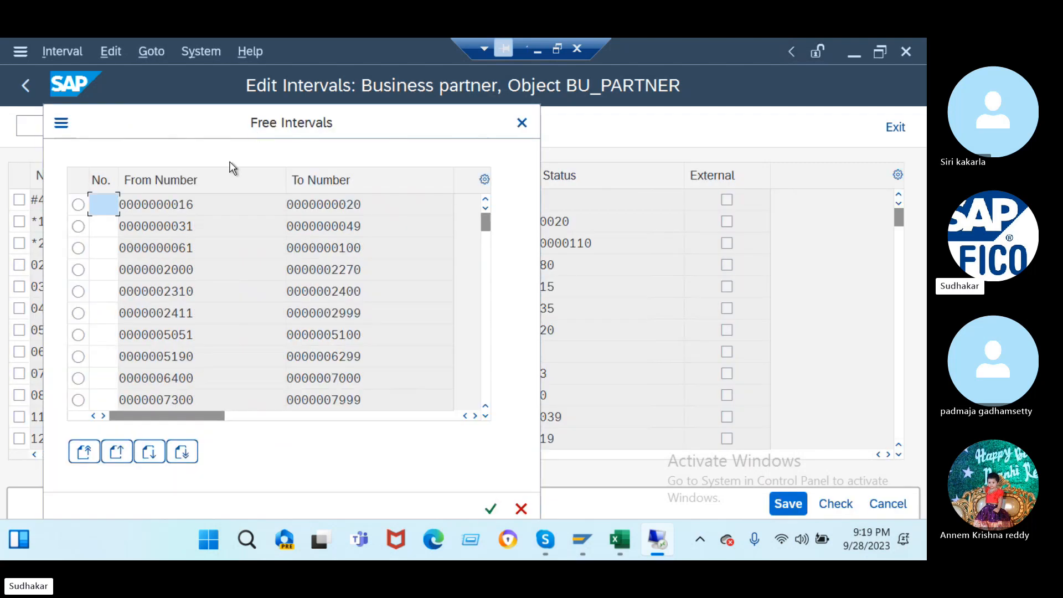
{"action": "scroll", "coordinate": [232, 307], "scroll_direction": "down", "scroll_amount": 10}
{"action": "scroll", "coordinate": [232, 308], "scroll_direction": "up", "scroll_amount": 6}
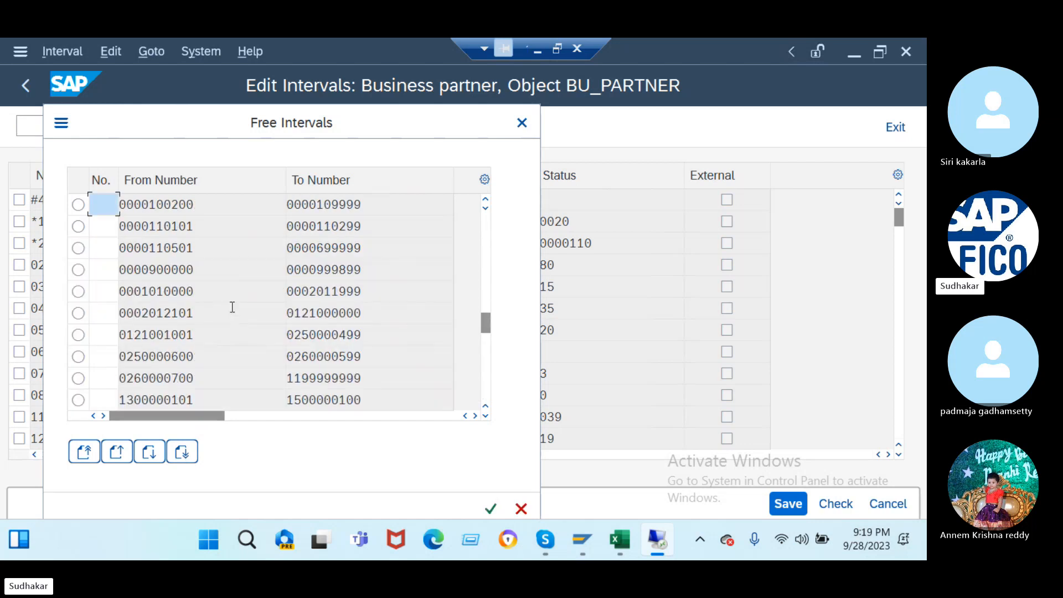
{"action": "left_click_drag", "start_coordinate": [203, 270], "coordinate": [149, 270]}
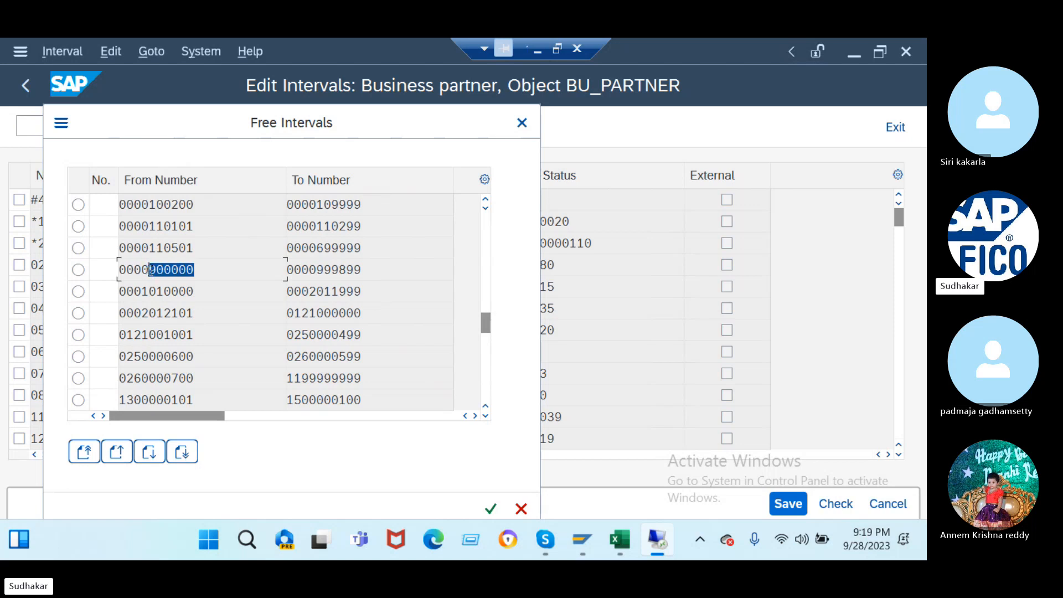
{"action": "left_click", "coordinate": [149, 270]}
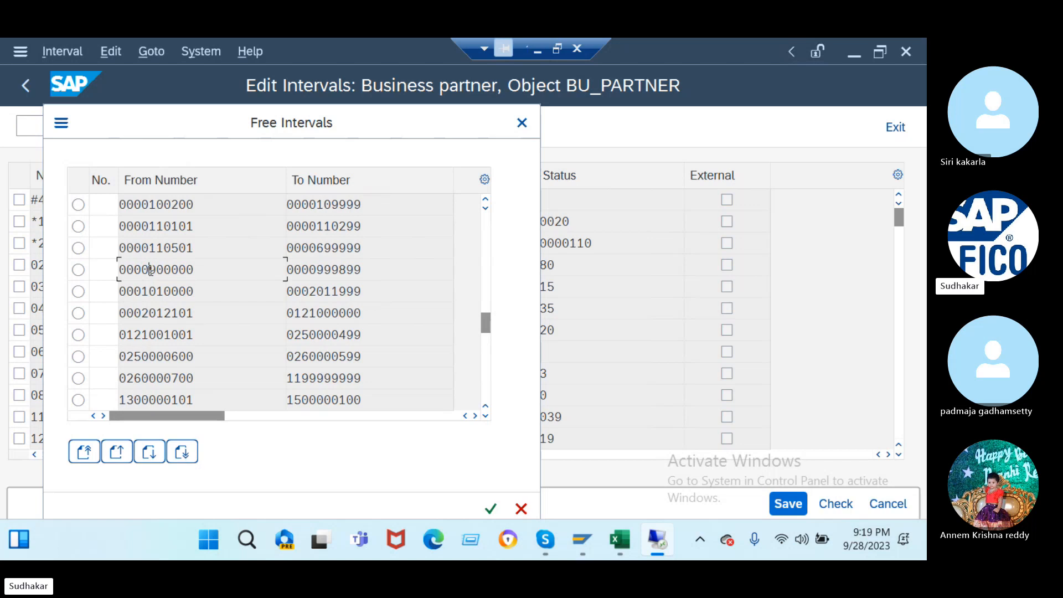
{"action": "left_click", "coordinate": [521, 123]}
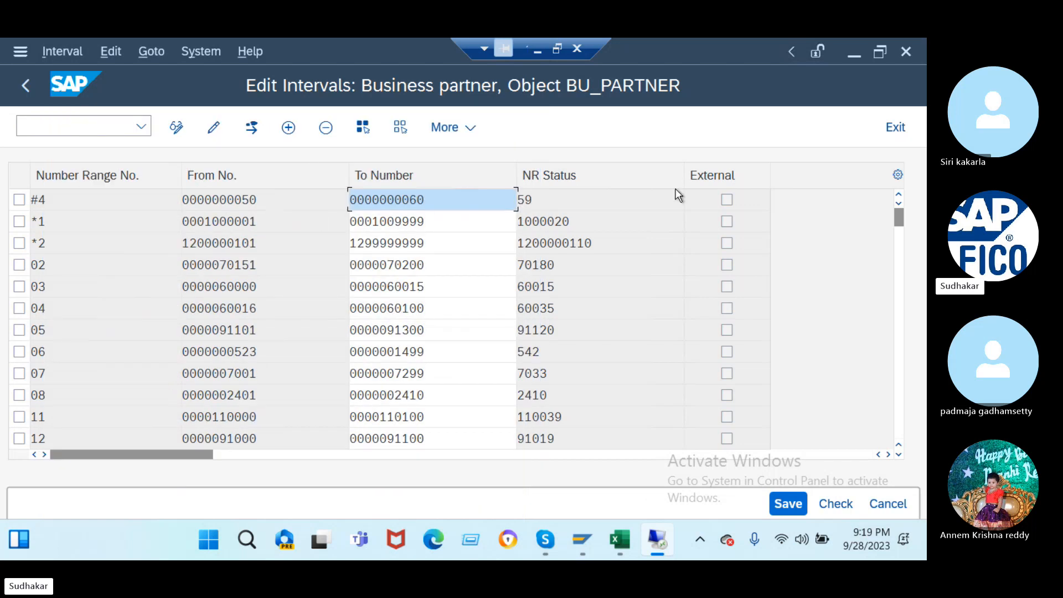
{"action": "scroll", "coordinate": [833, 268], "scroll_direction": "down", "scroll_amount": 1}
{"action": "scroll", "coordinate": [833, 267], "scroll_direction": "up", "scroll_amount": 1}
- Insert new interval rows and define interval ja from 900000 to 900100
{"action": "left_click", "coordinate": [289, 129]}
{"action": "left_click", "coordinate": [289, 128]}
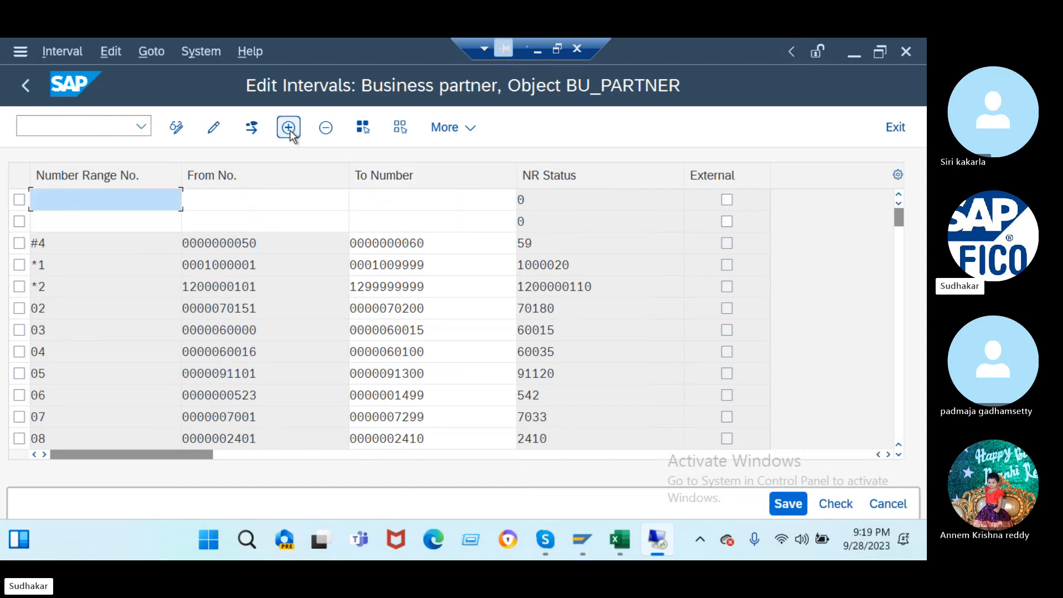
{"action": "left_click", "coordinate": [289, 129]}
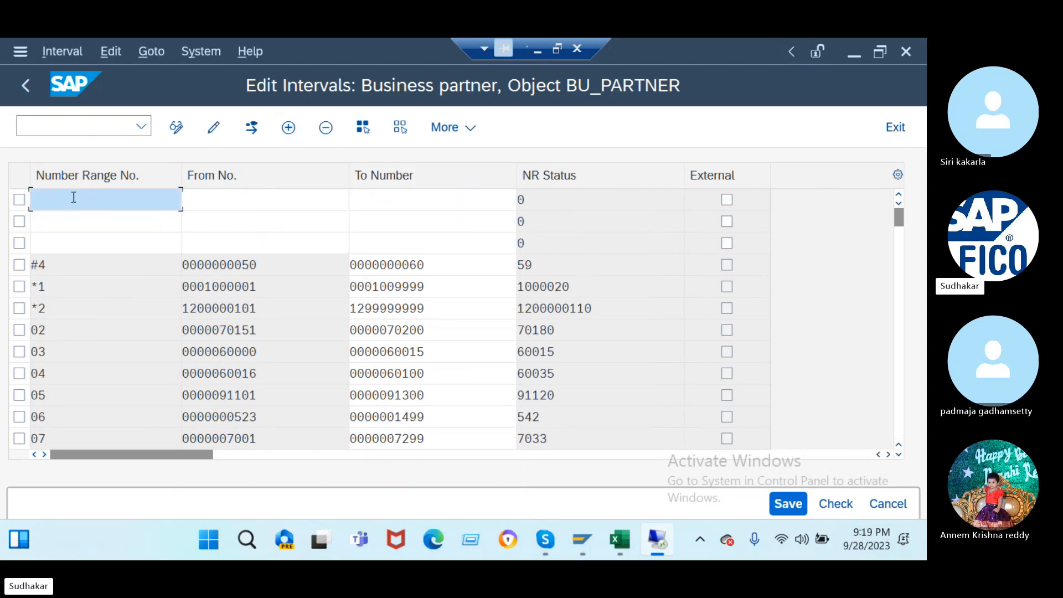
{"action": "type", "text": "ja"}
{"action": "left_click", "coordinate": [217, 202]}
{"action": "type", "text": "900000"}
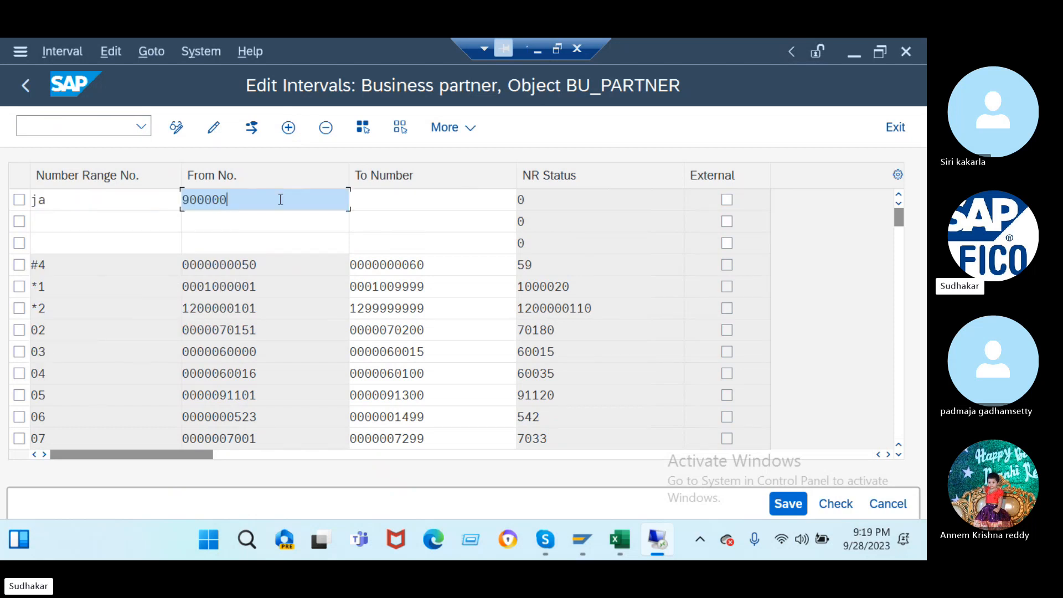
{"action": "left_click", "coordinate": [375, 195]}
{"action": "key", "text": "BackSpace"}
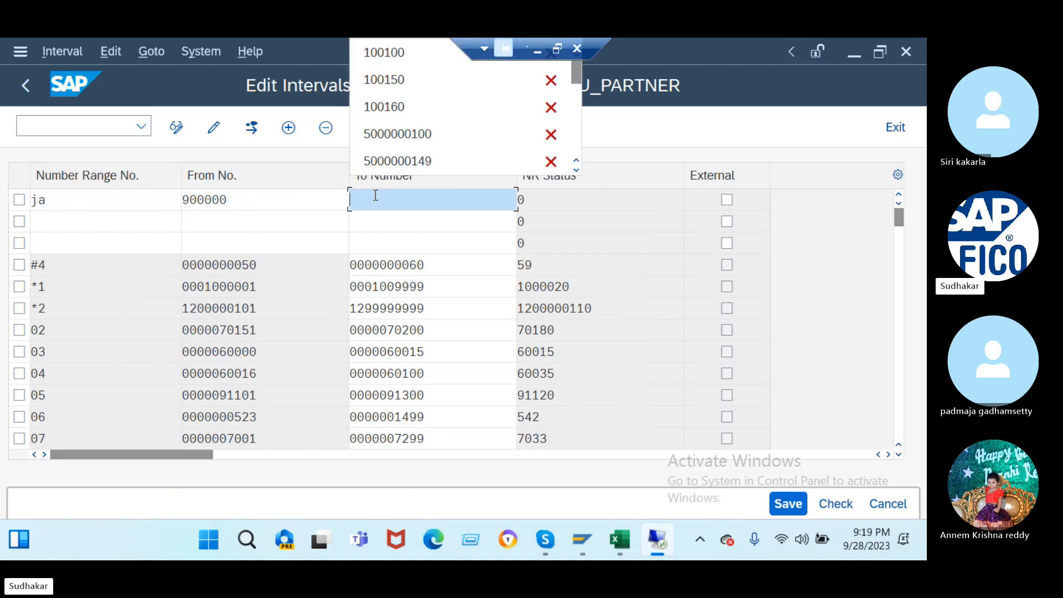
{"action": "type", "text": "900000"}
{"action": "key", "text": "BackSpace"}
{"action": "key", "text": "BackSpace"}
{"action": "key", "text": "BackSpace"}
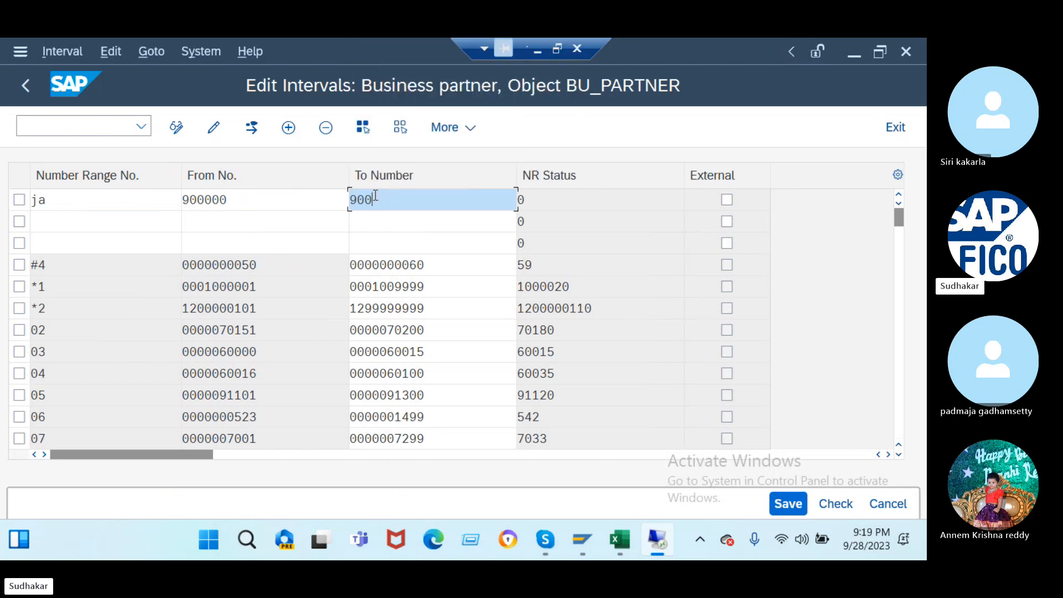
{"action": "type", "text": "100"}
- Add interval jb from 900101 to 900150
{"action": "left_click", "coordinate": [89, 218]}
{"action": "type", "text": "j"}
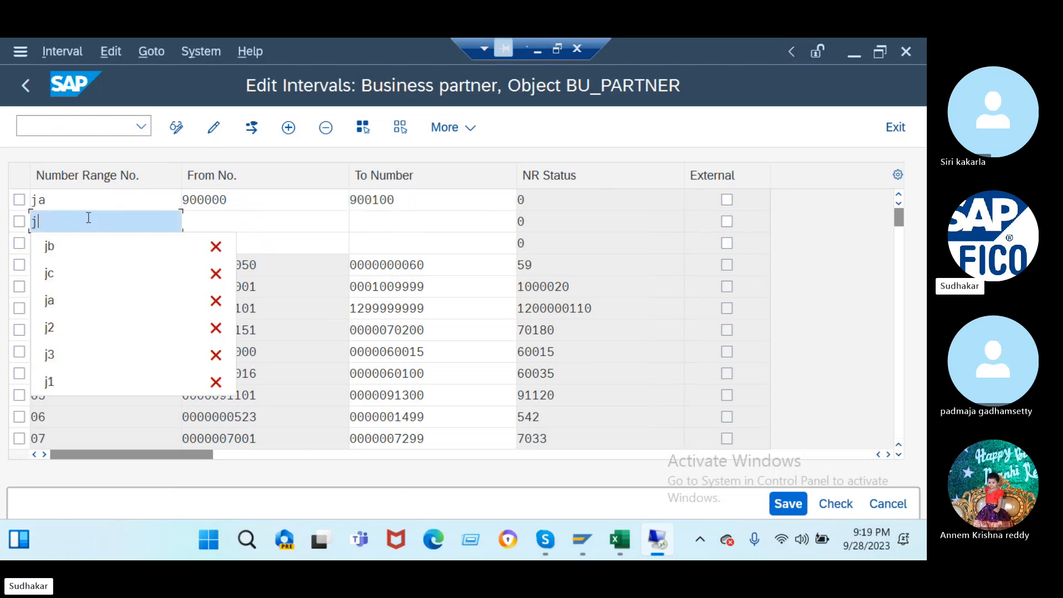
{"action": "type", "text": "b"}
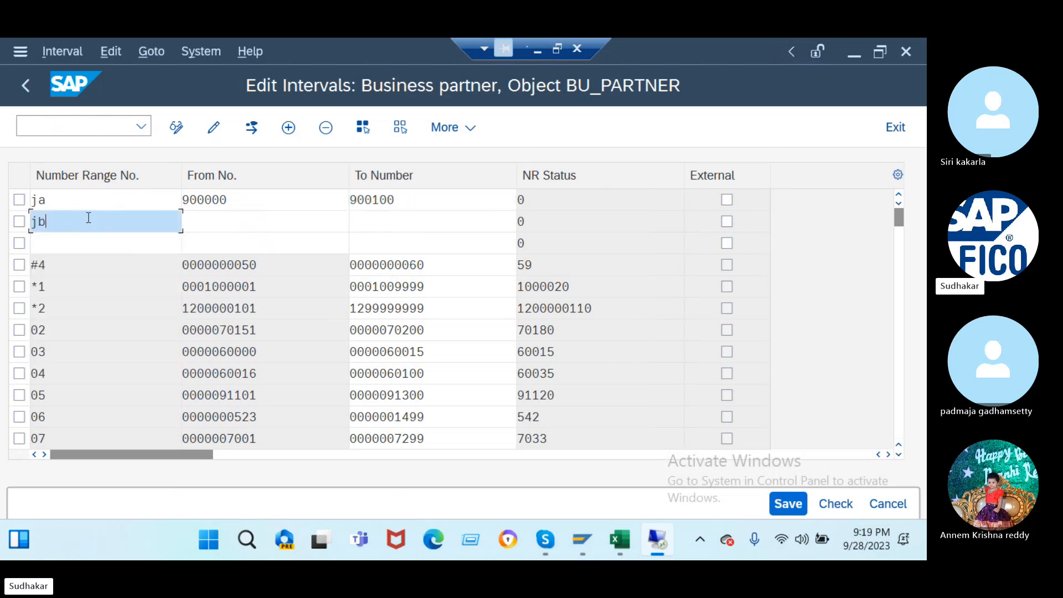
{"action": "left_click", "coordinate": [211, 224]}
{"action": "type", "text": "900000"}
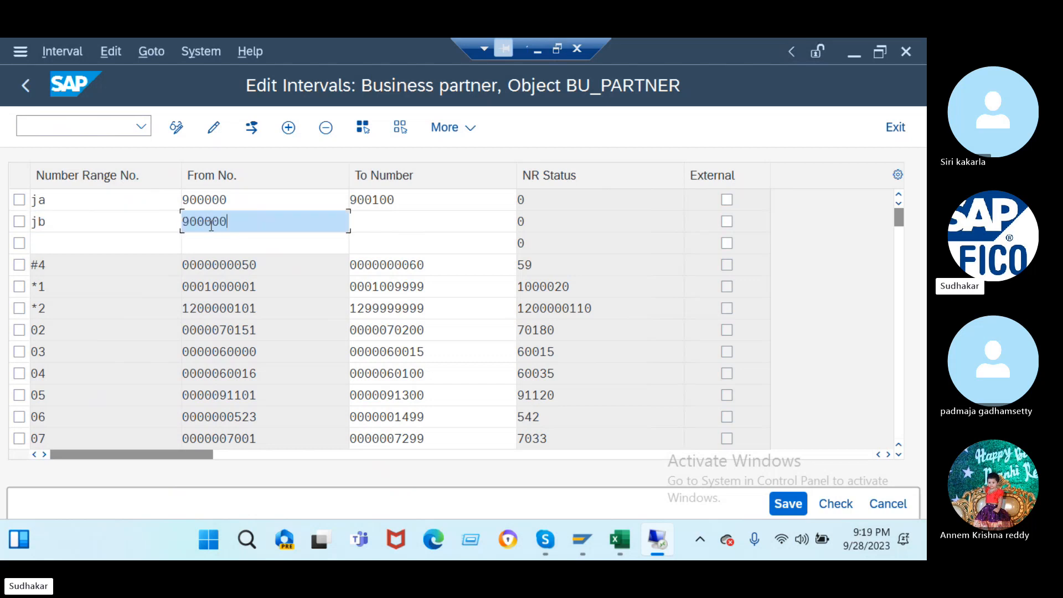
{"action": "key", "text": "BackSpace"}
{"action": "key", "text": "BackSpace"}
{"action": "key", "text": "BackSpace"}
{"action": "type", "text": "101"}
{"action": "left_click", "coordinate": [370, 224]}
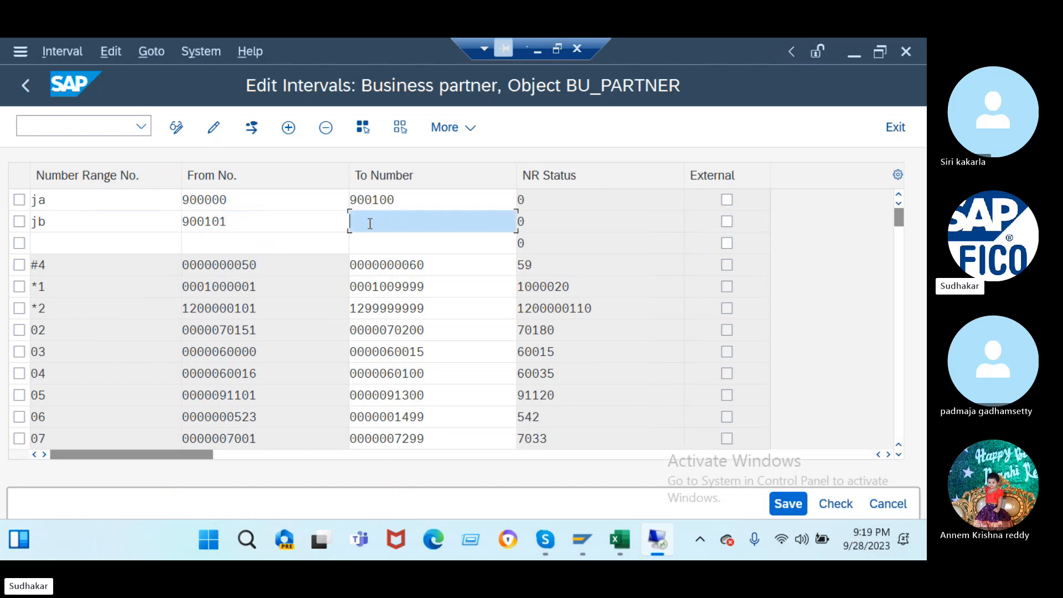
{"action": "type", "text": "900000"}
{"action": "key", "text": "BackSpace"}
{"action": "key", "text": "BackSpace"}
{"action": "key", "text": "BackSpace"}
{"action": "type", "text": "150"}
- Add interval jc from 900151 to 900200
{"action": "left_click", "coordinate": [68, 246]}
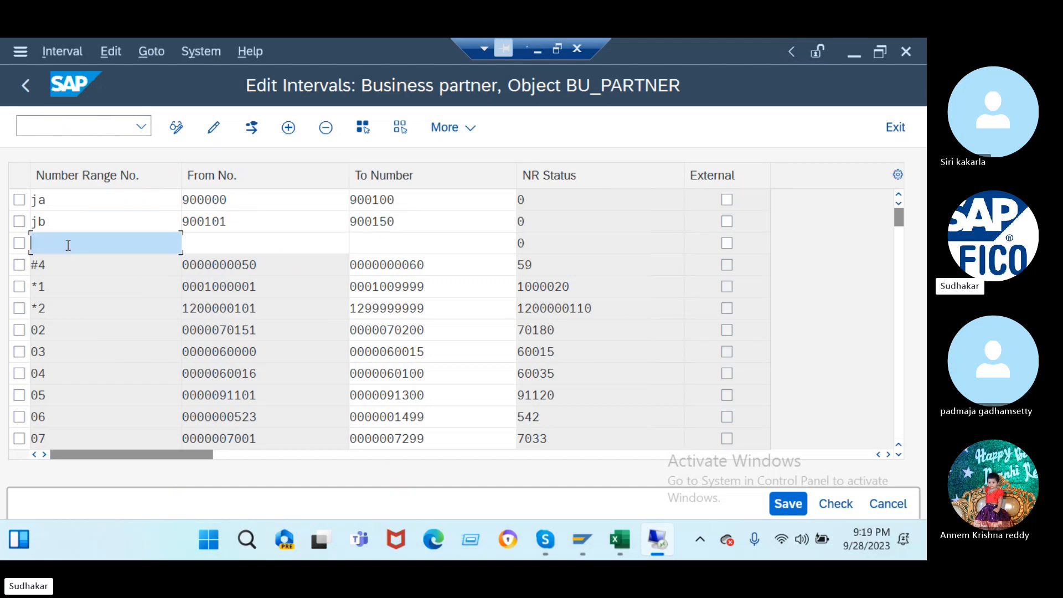
{"action": "type", "text": "jc"}
{"action": "left_click", "coordinate": [195, 244]}
{"action": "type", "text": "900000"}
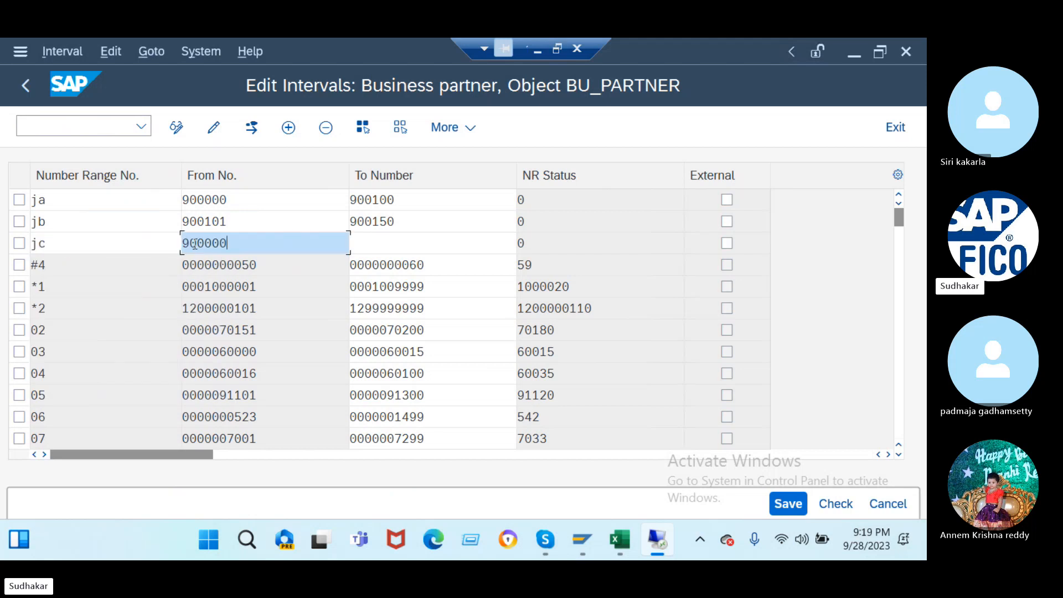
{"action": "key", "text": "BackSpace"}
{"action": "key", "text": "BackSpace"}
{"action": "key", "text": "BackSpace"}
{"action": "type", "text": "151"}
{"action": "left_click", "coordinate": [370, 242]}
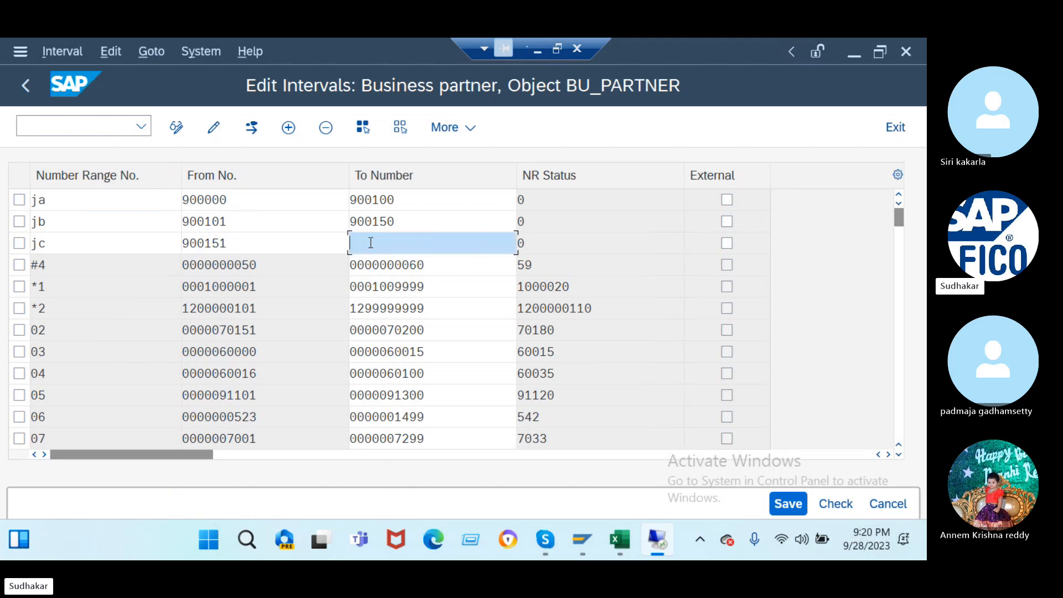
{"action": "type", "text": "900000"}
{"action": "key", "text": "BackSpace"}
{"action": "key", "text": "BackSpace"}
{"action": "key", "text": "BackSpace"}
{"action": "type", "text": "200"}
{"action": "scroll", "coordinate": [371, 242], "scroll_direction": "down", "scroll_amount": 1}
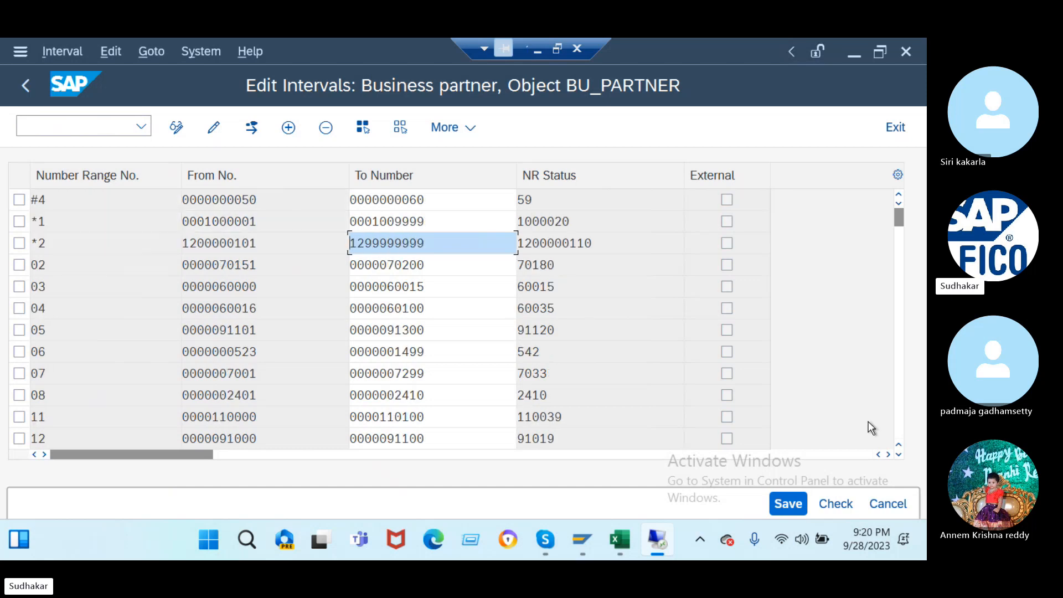
- Save the BU_PARTNER interval changes past the transport notice, then go to /nspro
{"action": "left_click", "coordinate": [788, 502]}
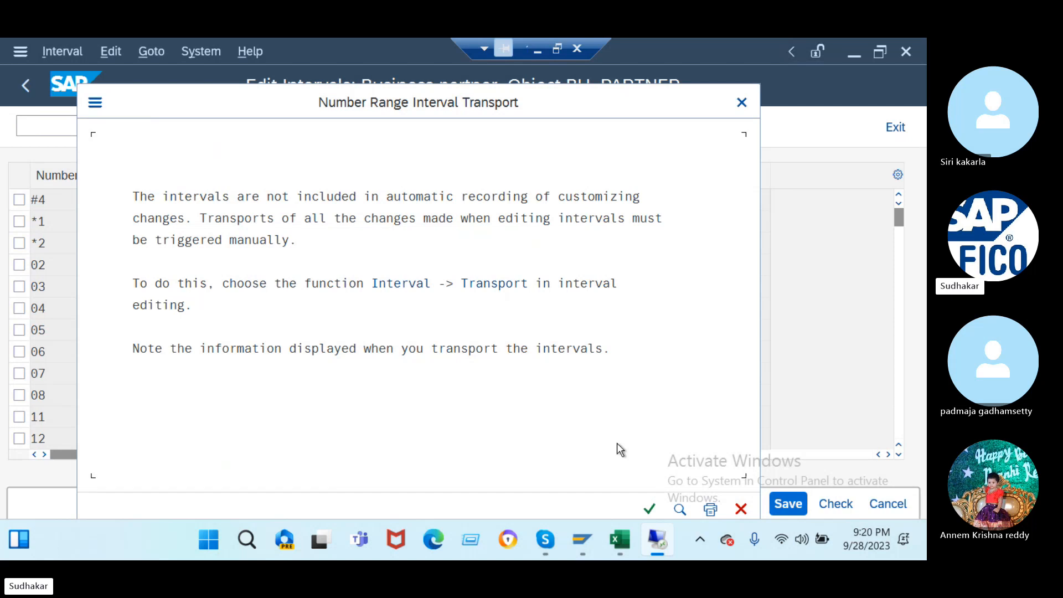
{"action": "left_click", "coordinate": [650, 508]}
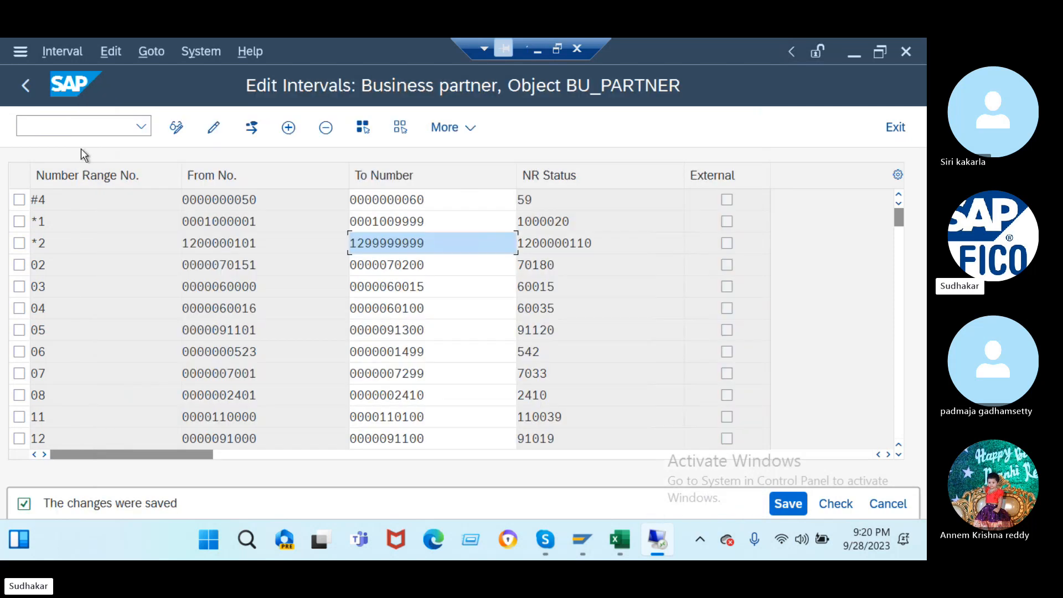
{"action": "left_click", "coordinate": [75, 128]}
{"action": "type", "text": "/"}
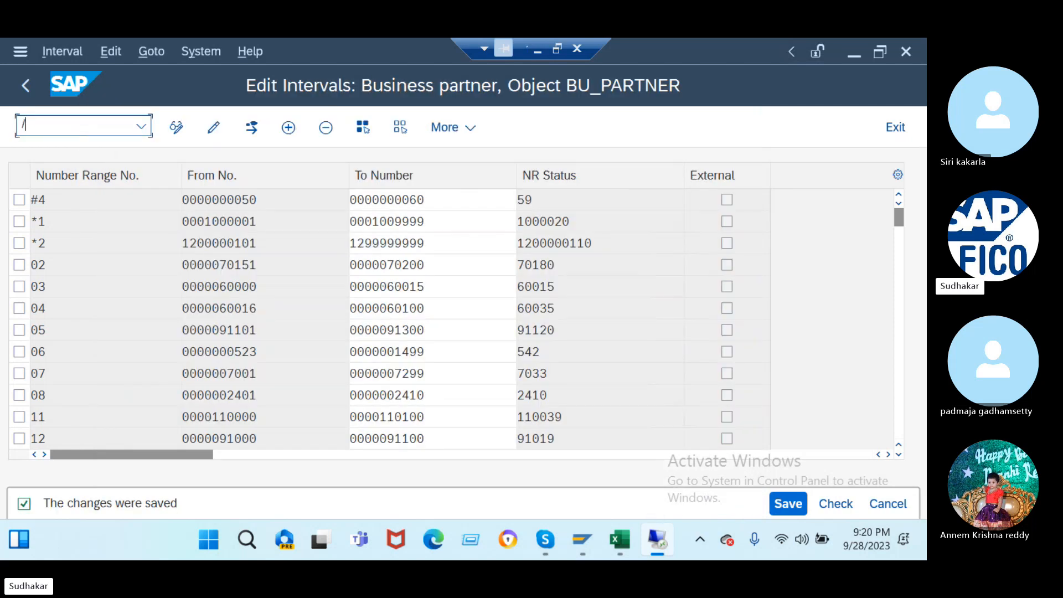
{"action": "type", "text": "nspro"}
{"action": "key", "text": "Return"}
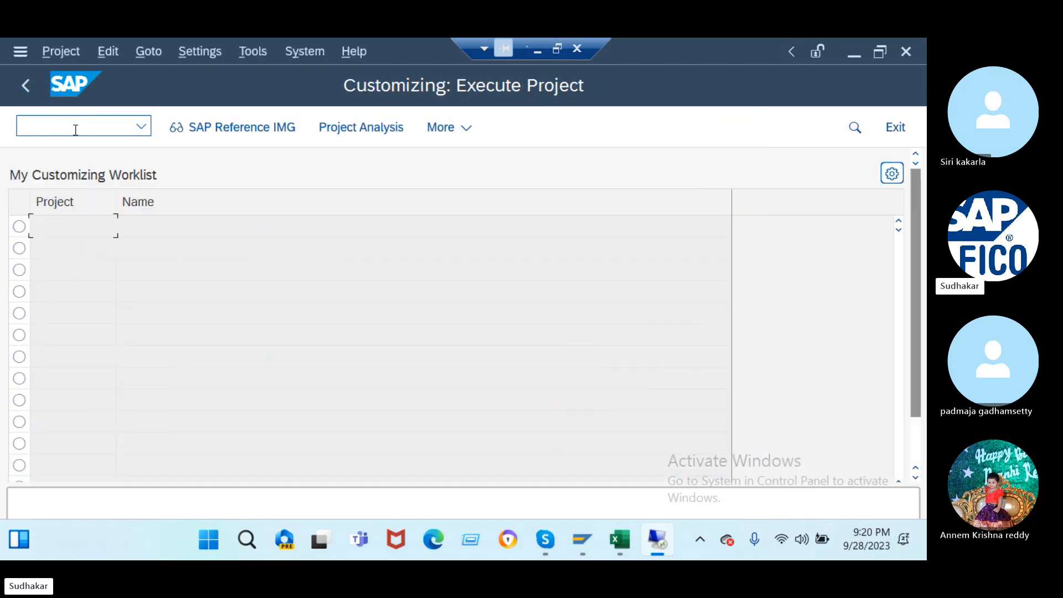
- In the Reference IMG, run Business Partner > Basic Settings > Number Ranges and Groupings > Define Groupings
{"action": "left_click", "coordinate": [267, 127]}
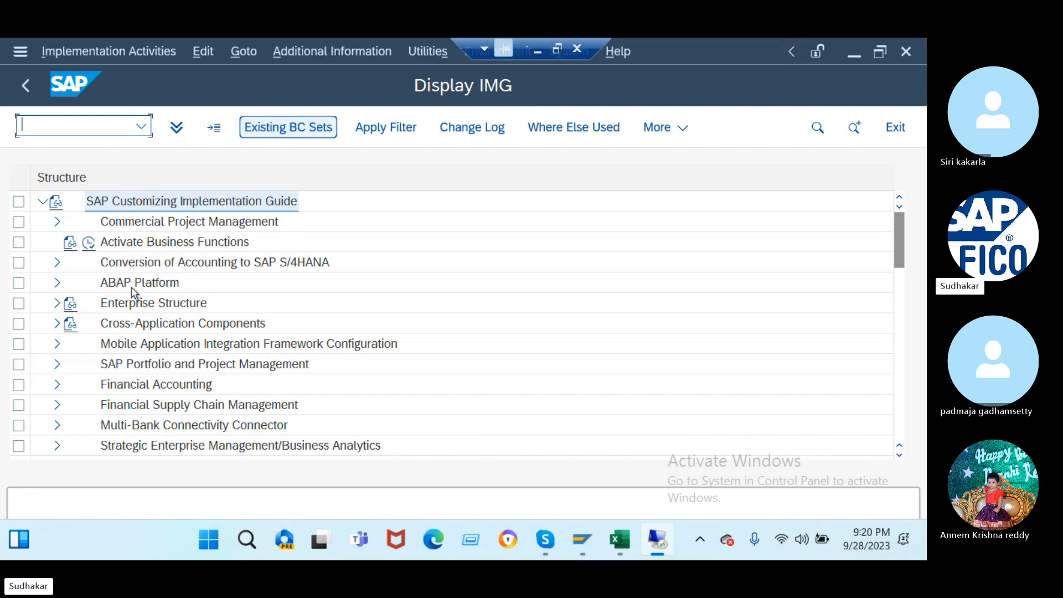
{"action": "left_click", "coordinate": [60, 324]}
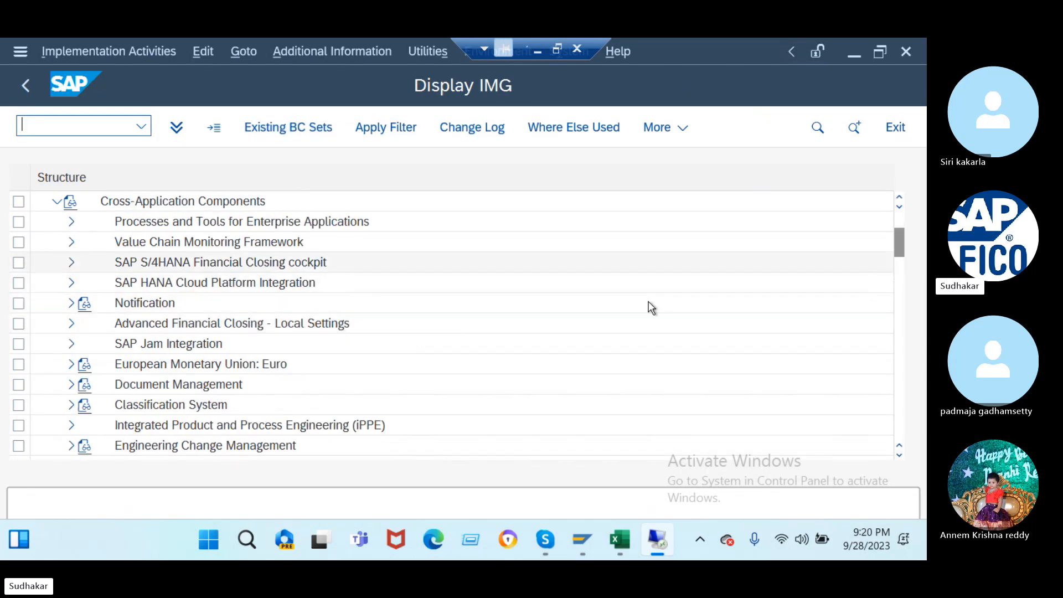
{"action": "scroll", "coordinate": [904, 460], "scroll_direction": "down", "scroll_amount": 5}
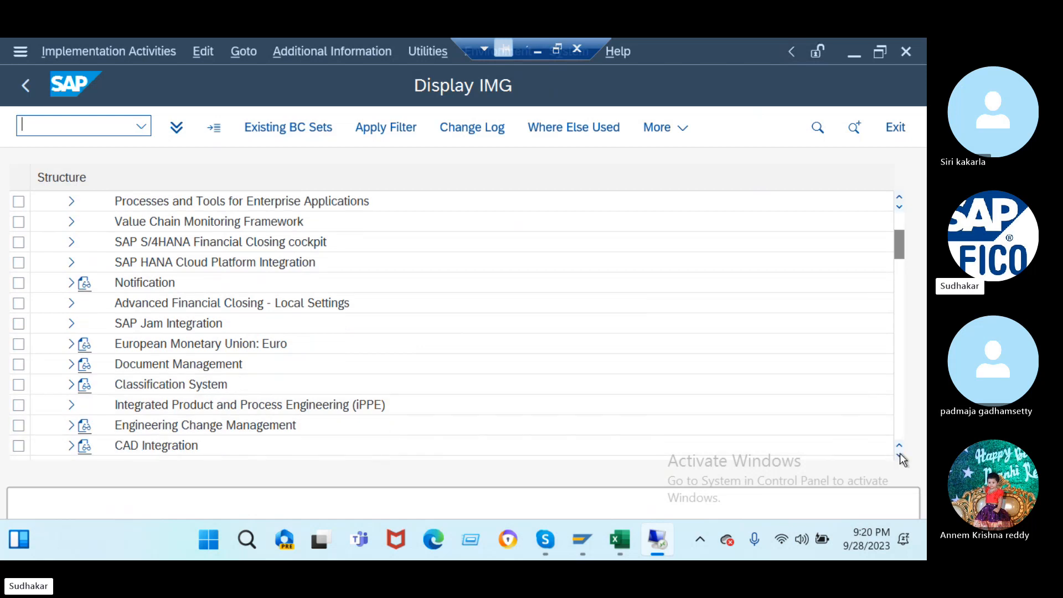
{"action": "scroll", "coordinate": [903, 459], "scroll_direction": "down", "scroll_amount": 4}
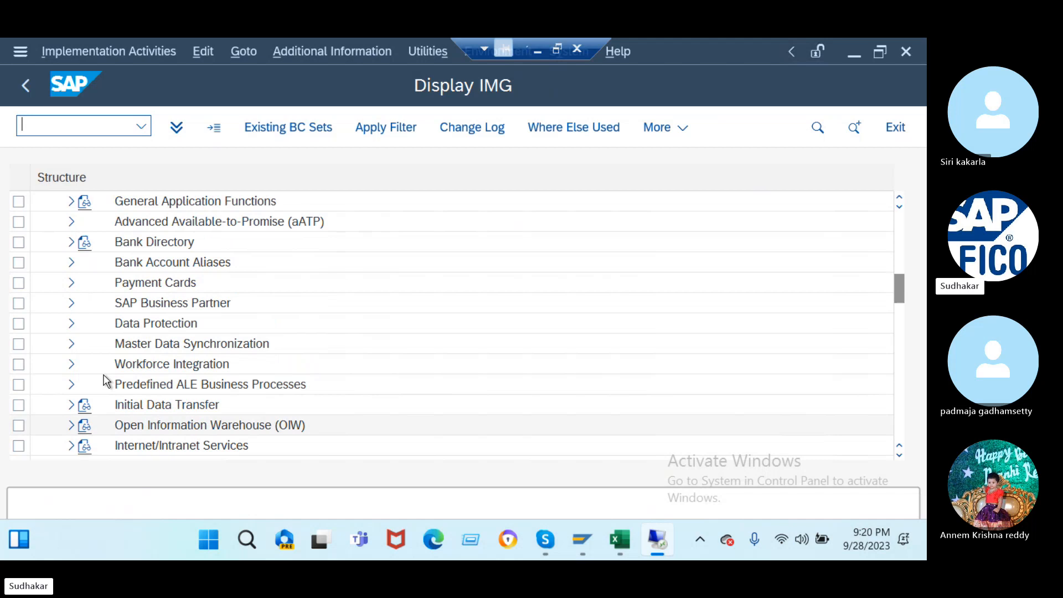
{"action": "left_click", "coordinate": [71, 303]}
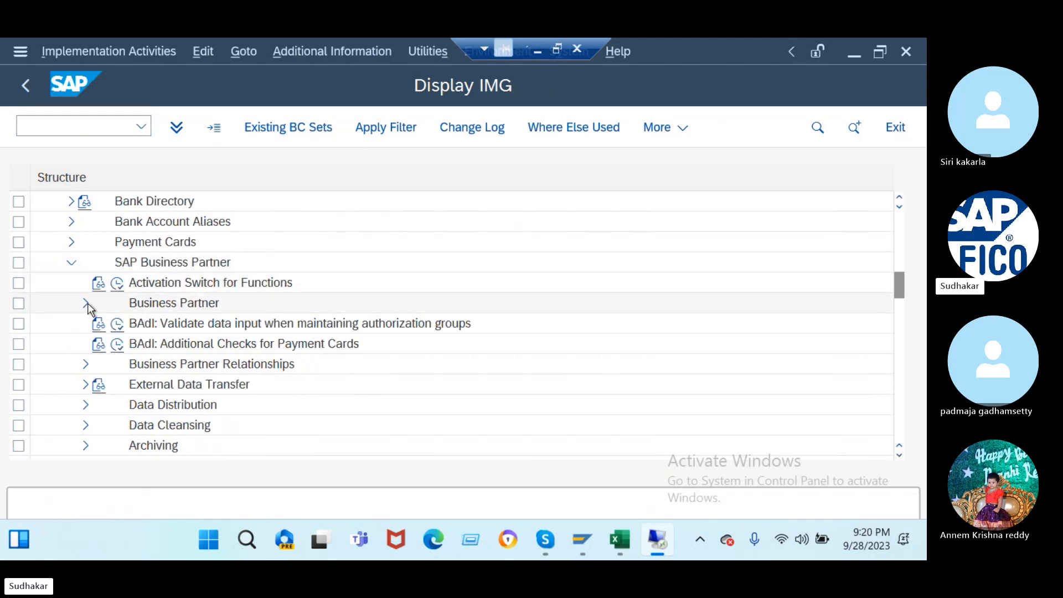
{"action": "left_click", "coordinate": [86, 302]}
{"action": "left_click", "coordinate": [101, 325]}
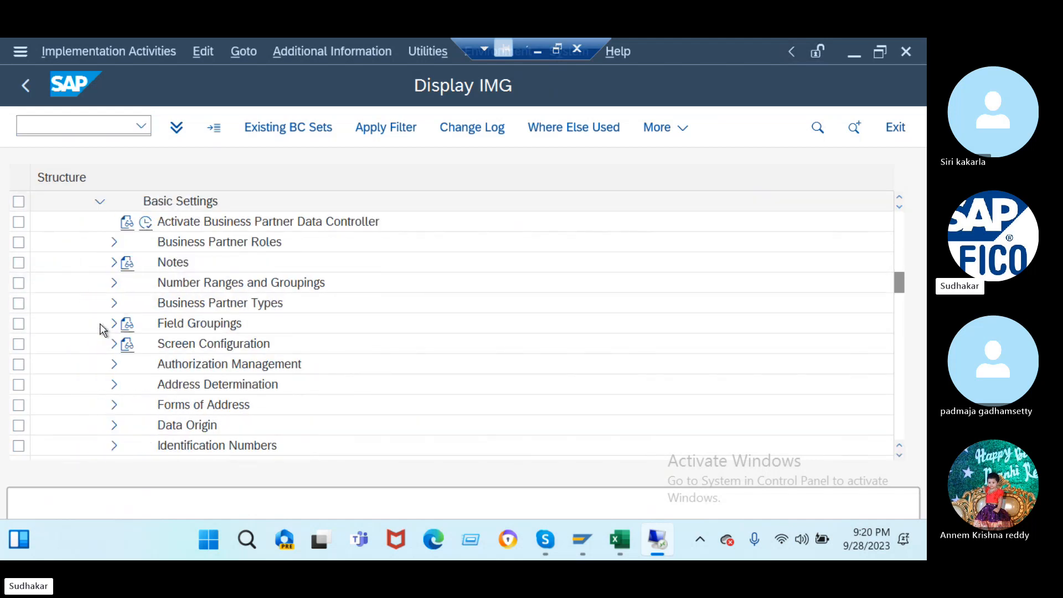
{"action": "left_click", "coordinate": [114, 283]}
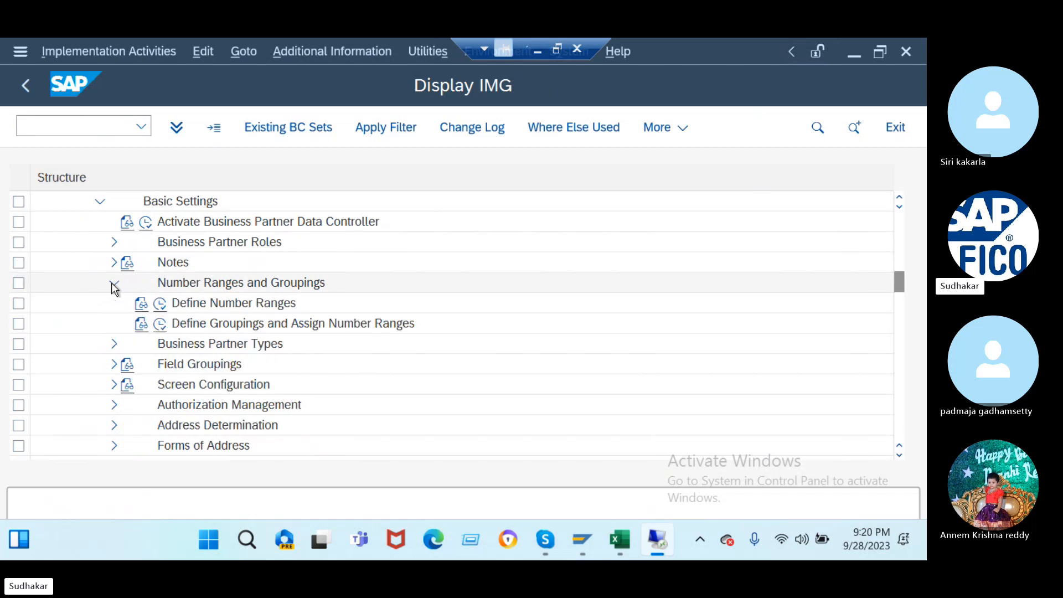
{"action": "left_click", "coordinate": [160, 325]}
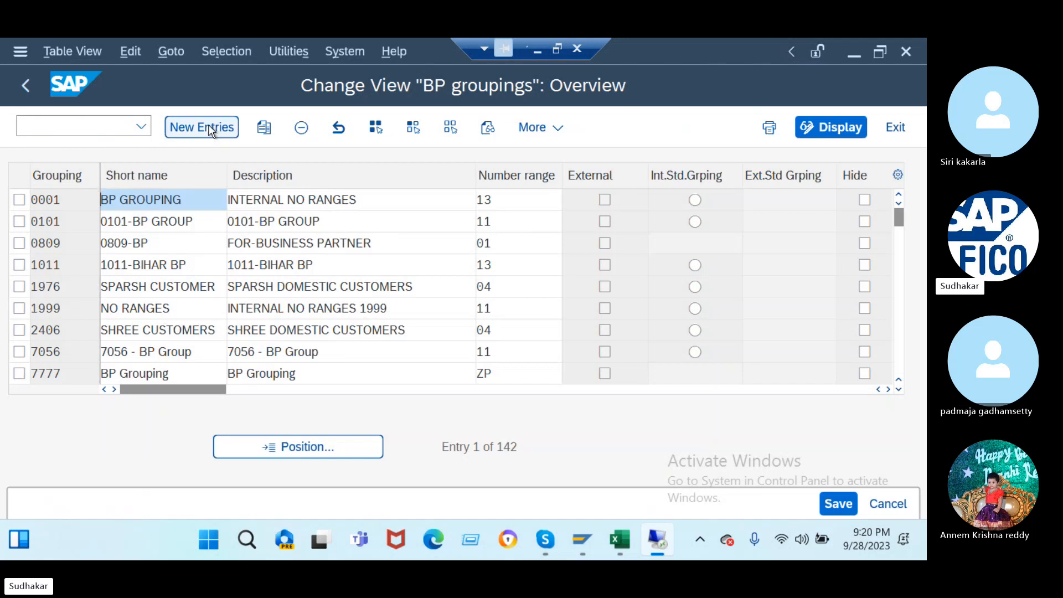
- Add grouping J2DV with short name and description j2_dvbp and number range JA
{"action": "left_click", "coordinate": [209, 132]}
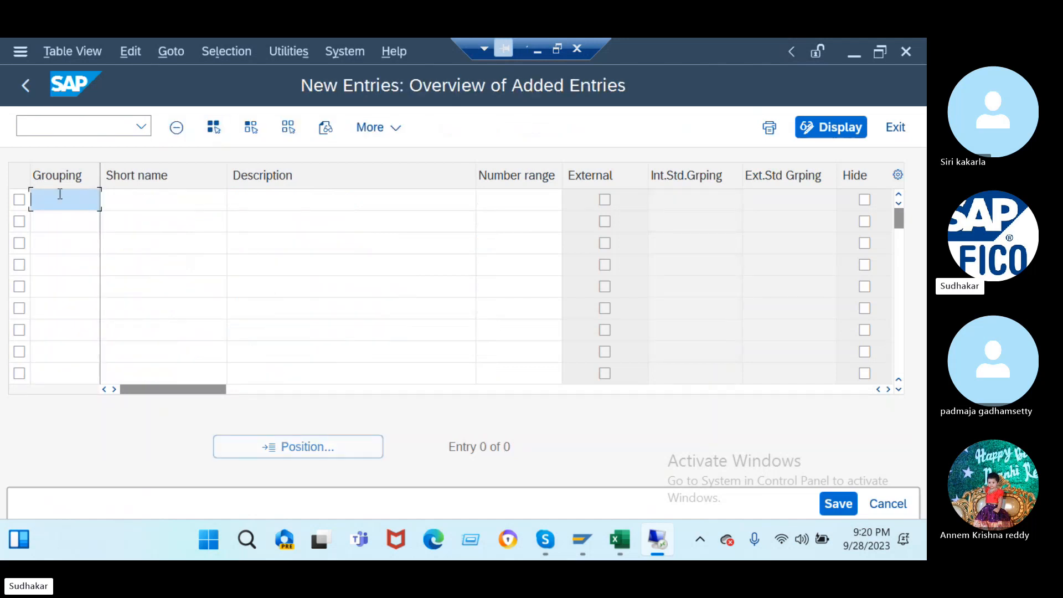
{"action": "type", "text": "j2dv"}
{"action": "key", "text": "Return"}
{"action": "left_click", "coordinate": [121, 197]}
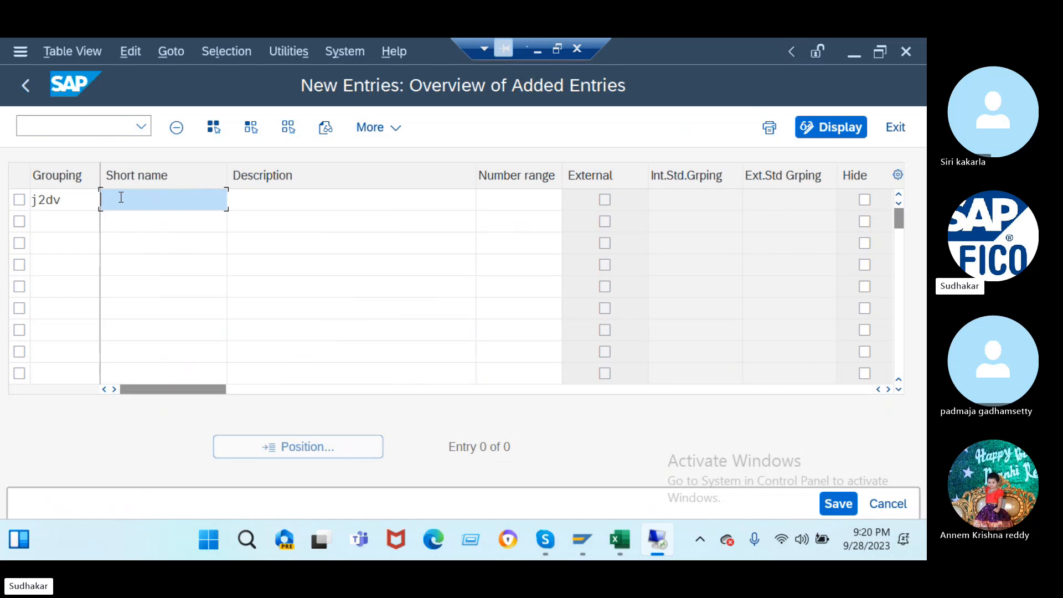
{"action": "type", "text": "j2_dvbp"}
{"action": "left_click_drag", "start_coordinate": [146, 198], "coordinate": [55, 198]}
{"action": "key", "text": "ctrl+c"}
{"action": "key", "text": "Left"}
{"action": "left_click", "coordinate": [249, 196]}
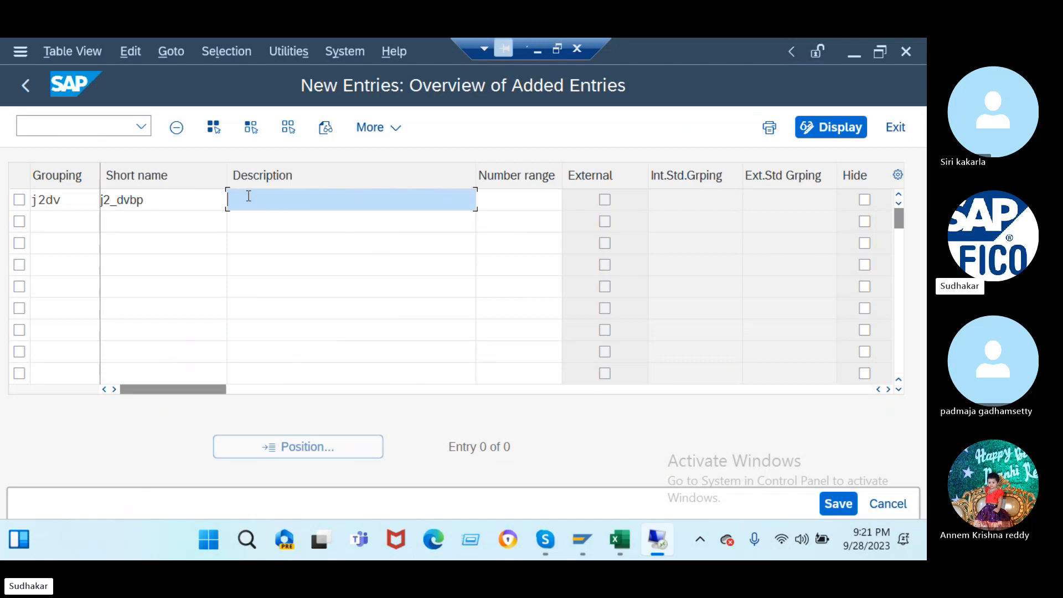
{"action": "key", "text": "ctrl+v"}
{"action": "left_click", "coordinate": [510, 206]}
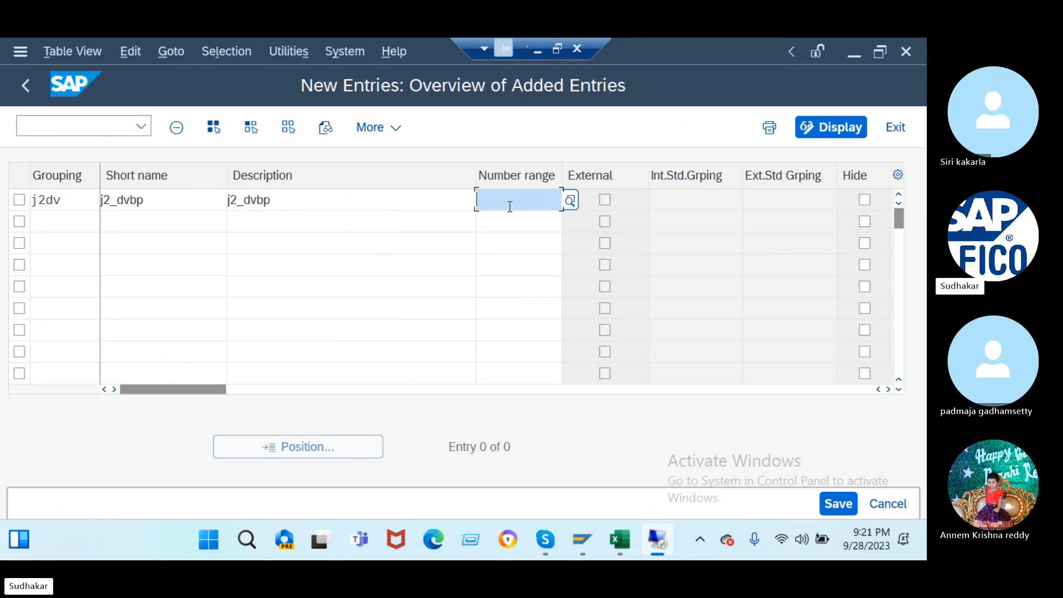
{"action": "type", "text": "ja"}
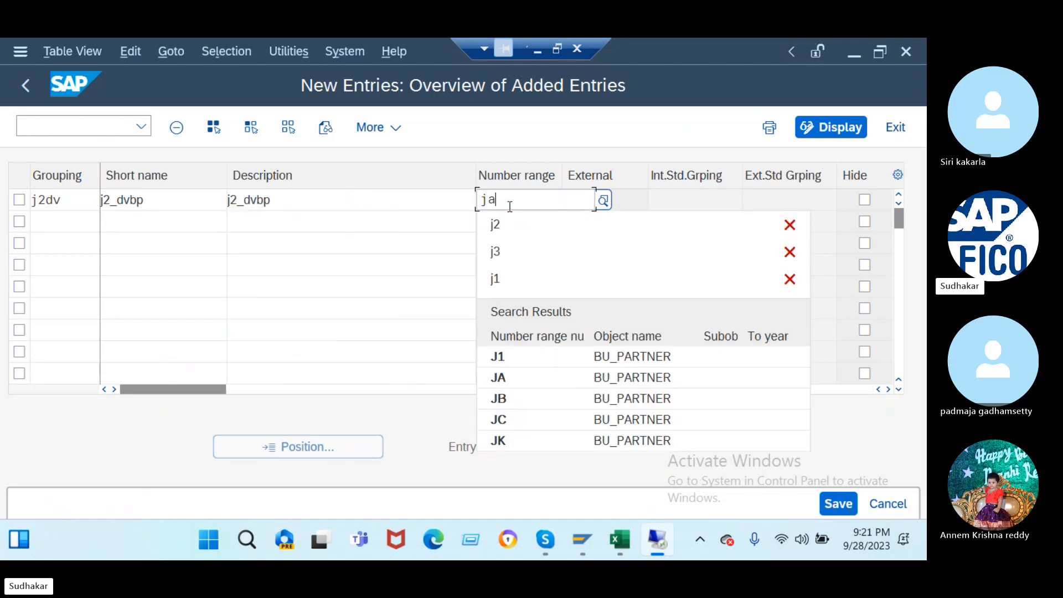
{"action": "key", "text": "Return"}
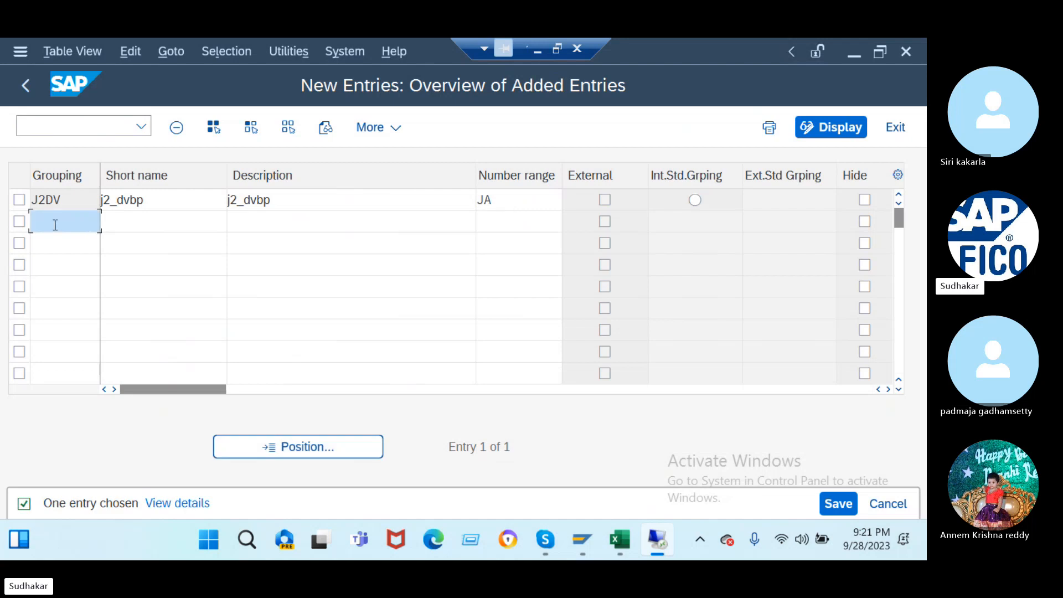
- Add grouping J2IV with short name and description j2_ivbp and number range JB
{"action": "type", "text": "j2iv"}
{"action": "left_click", "coordinate": [109, 226]}
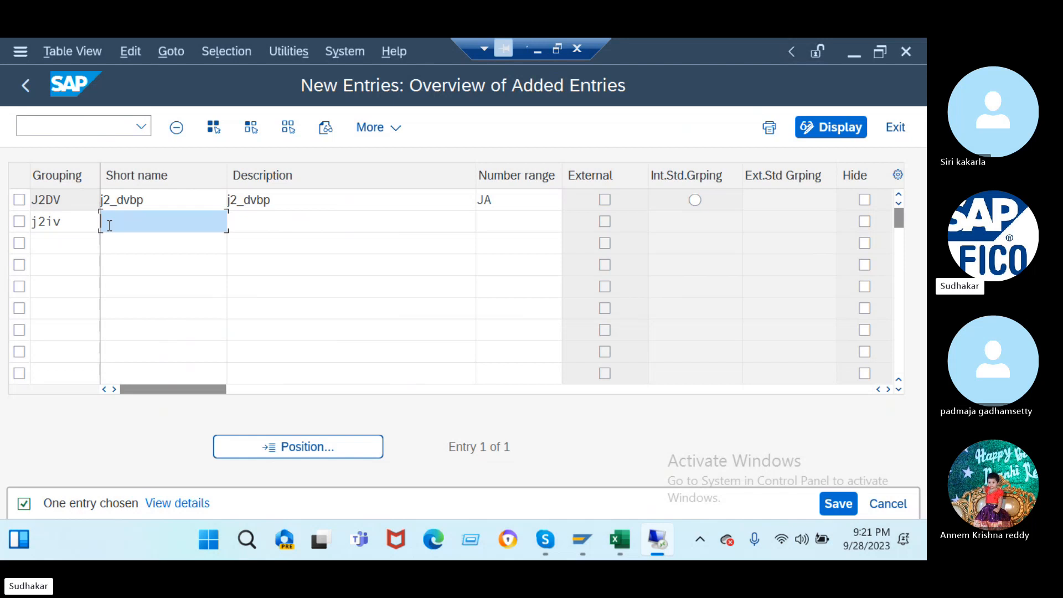
{"action": "key", "text": "ctrl+v"}
{"action": "key", "text": "Delete"}
{"action": "type", "text": "i"}
{"action": "left_click", "coordinate": [248, 224]}
{"action": "key", "text": "ctrl+v"}
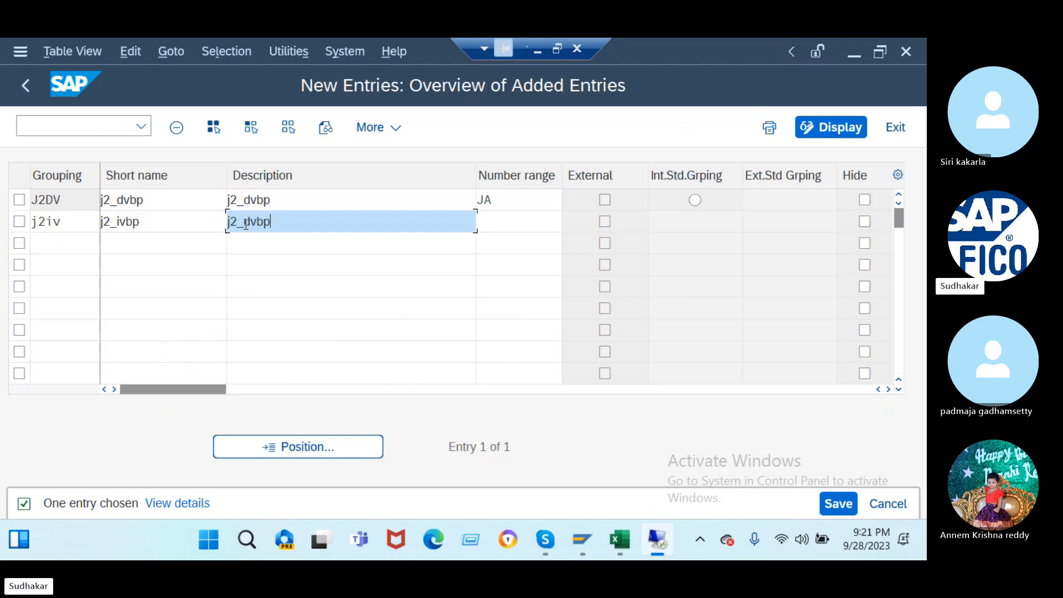
{"action": "left_click", "coordinate": [246, 222]}
{"action": "key", "text": "Delete"}
{"action": "type", "text": "i"}
{"action": "left_click", "coordinate": [504, 227]}
{"action": "type", "text": "JB"}
{"action": "key", "text": "Return"}
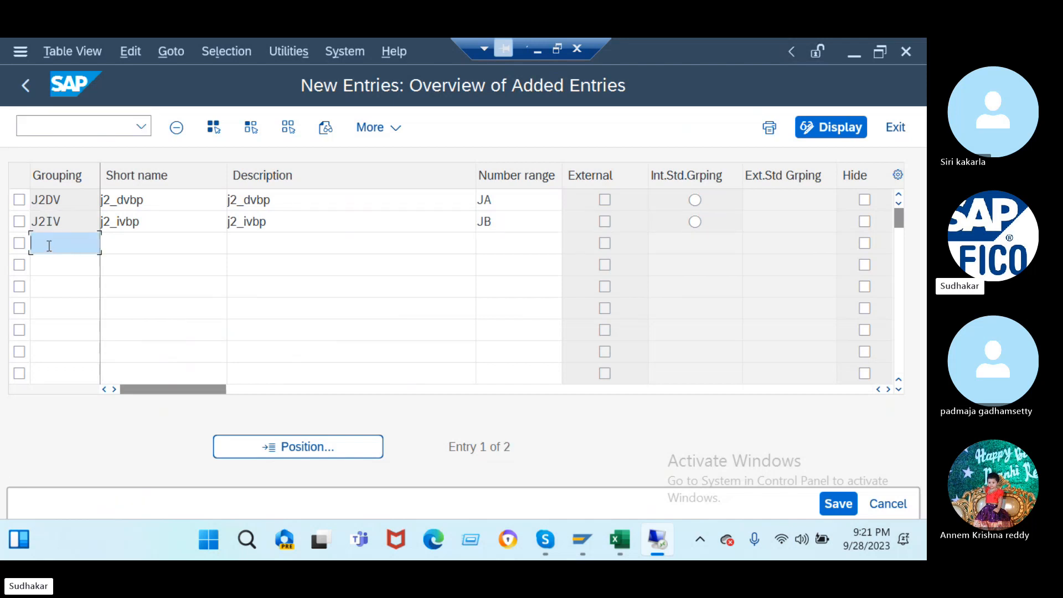
- Add grouping J2OC with short name and description j2_ovbp and number range JC
{"action": "type", "text": "j2oc"}
{"action": "left_click", "coordinate": [111, 246]}
{"action": "key", "text": "ctrl+v"}
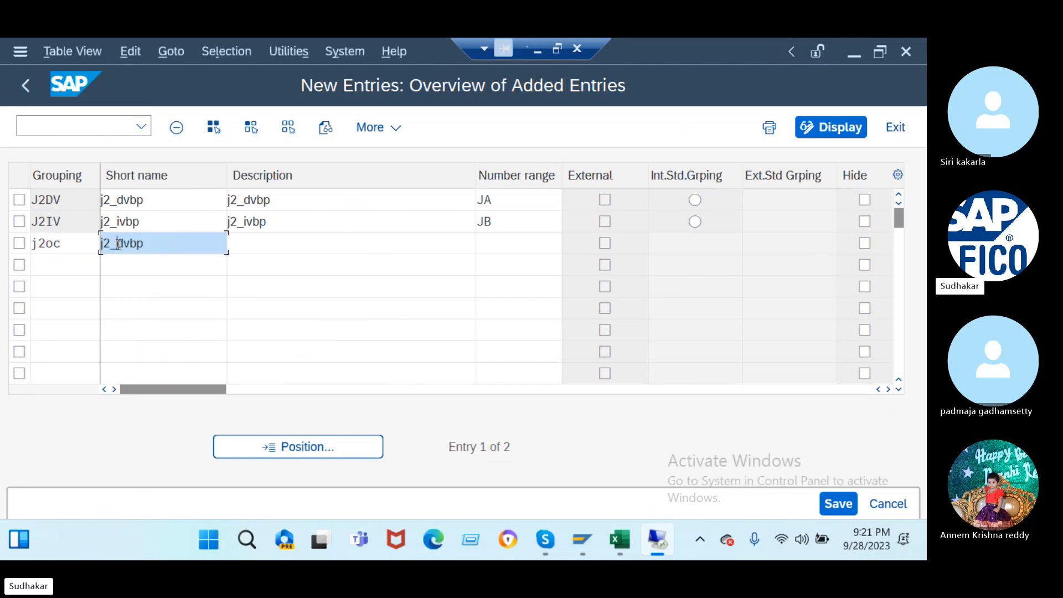
{"action": "type", "text": "o"}
{"action": "left_click", "coordinate": [252, 241]}
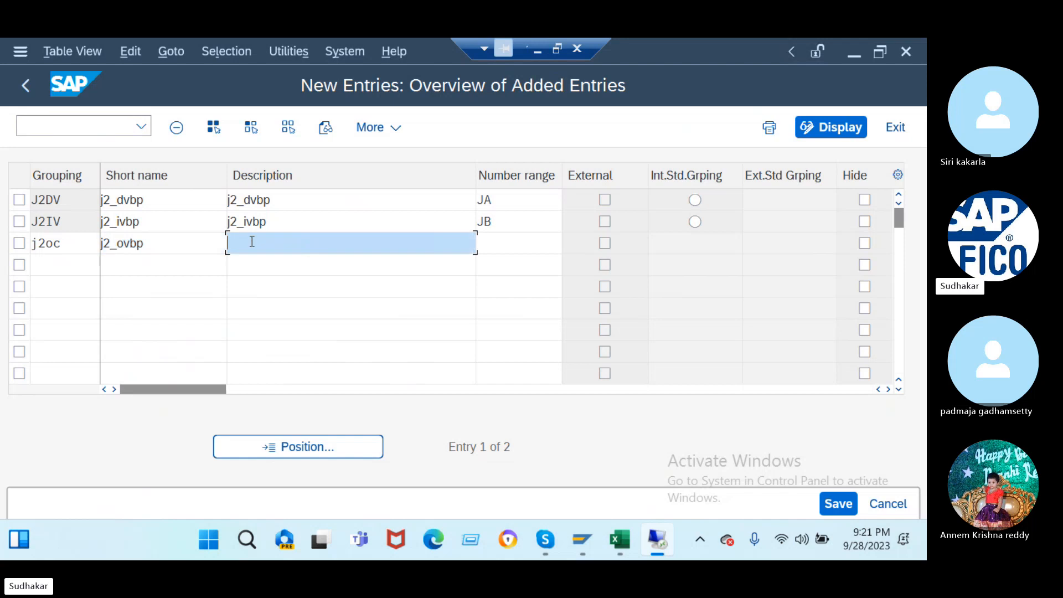
{"action": "key", "text": "ctrl+v"}
{"action": "left_click", "coordinate": [246, 244]}
{"action": "key", "text": "Delete"}
{"action": "type", "text": "o"}
{"action": "left_click", "coordinate": [499, 238]}
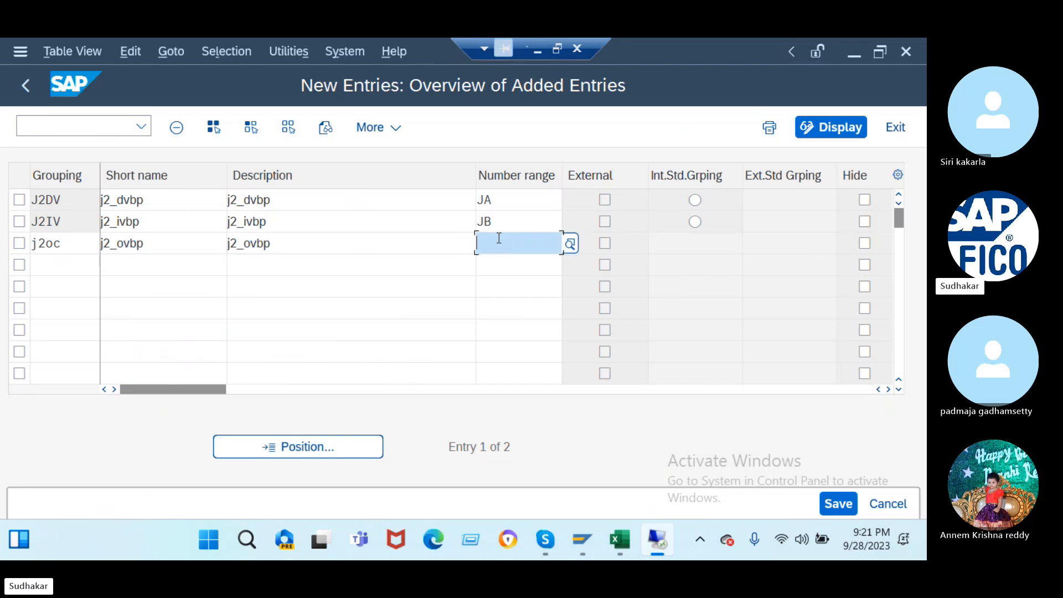
{"action": "type", "text": "jc"}
{"action": "key", "text": "Return"}
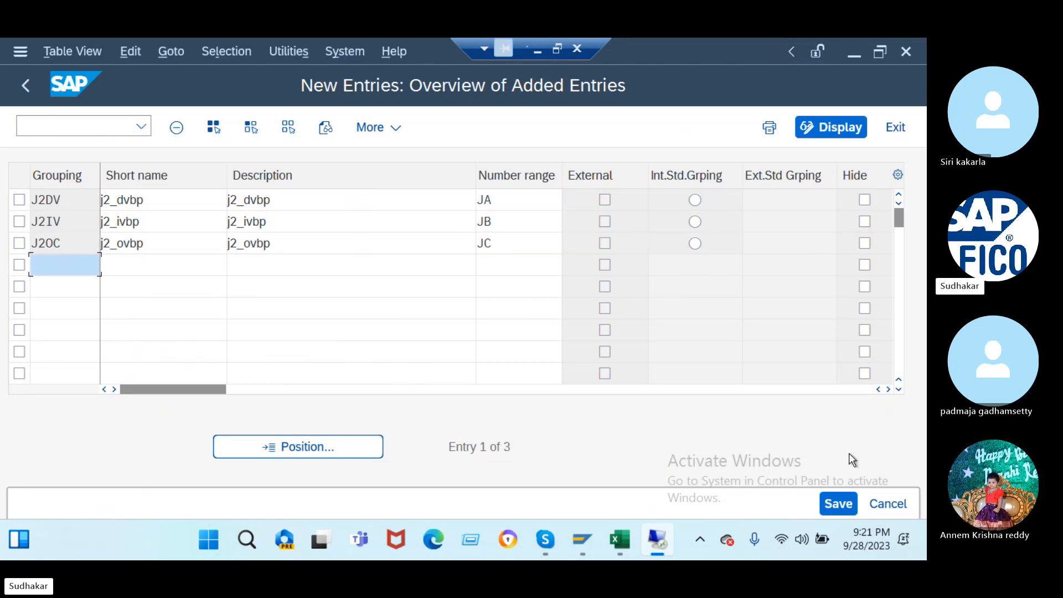
- Save the three new groupings under a customizing request and return to the overview
{"action": "left_click", "coordinate": [837, 502]}
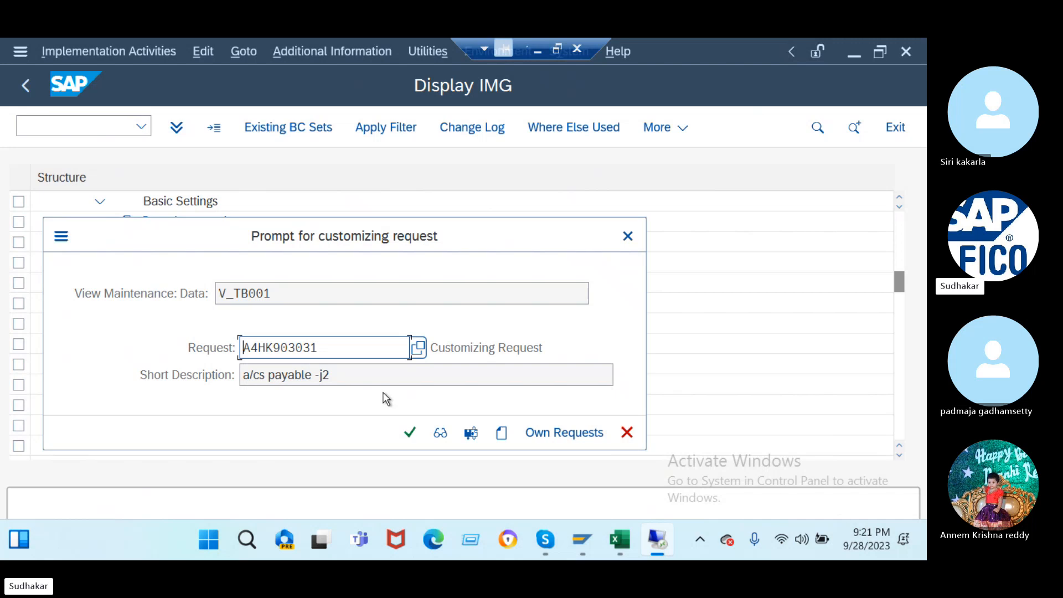
{"action": "left_click", "coordinate": [410, 433]}
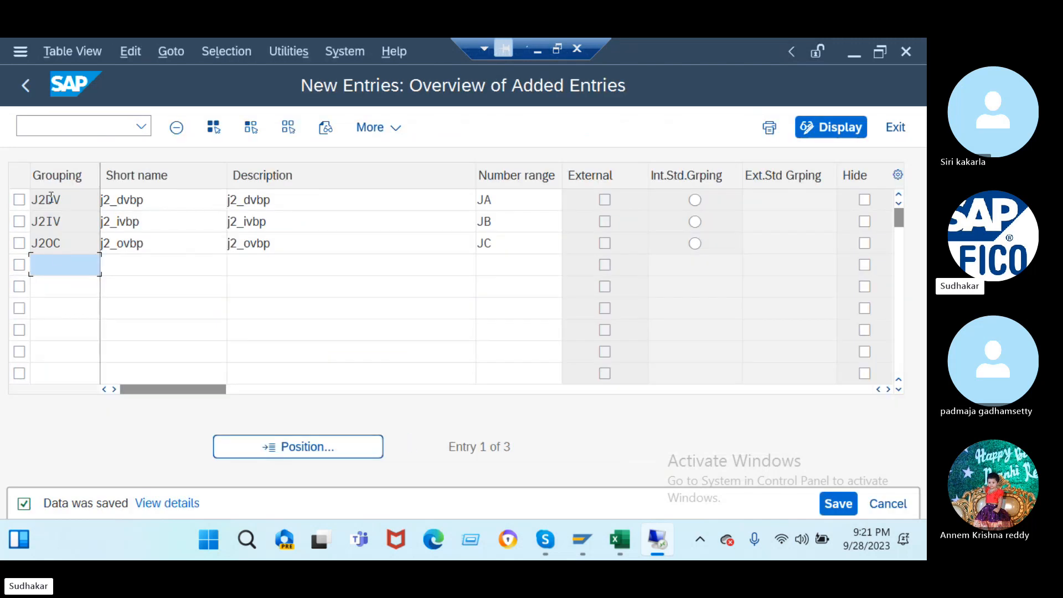
{"action": "left_click", "coordinate": [29, 97]}
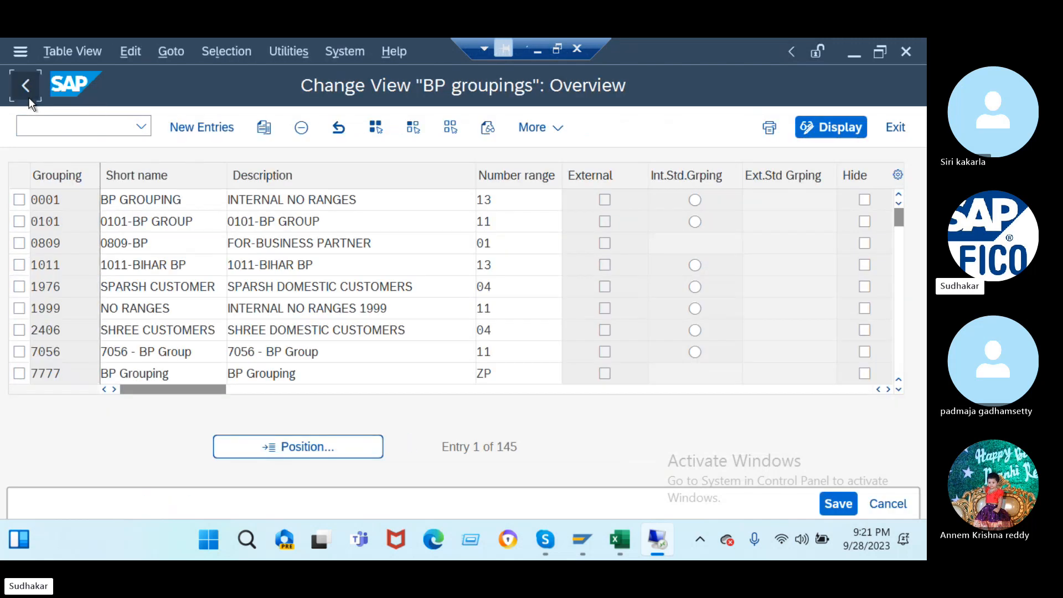
- Expand Customer/Vendor Integration > Business Partner Settings > Settings for Vendor Integration down to Assign Keys
{"action": "left_click", "coordinate": [29, 97]}
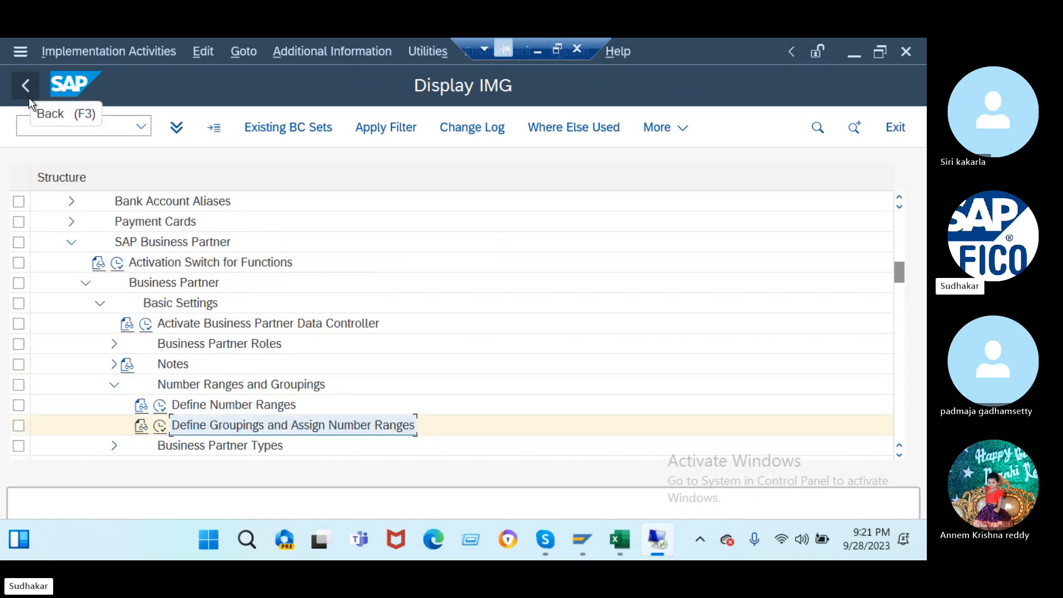
{"action": "left_click", "coordinate": [73, 244]}
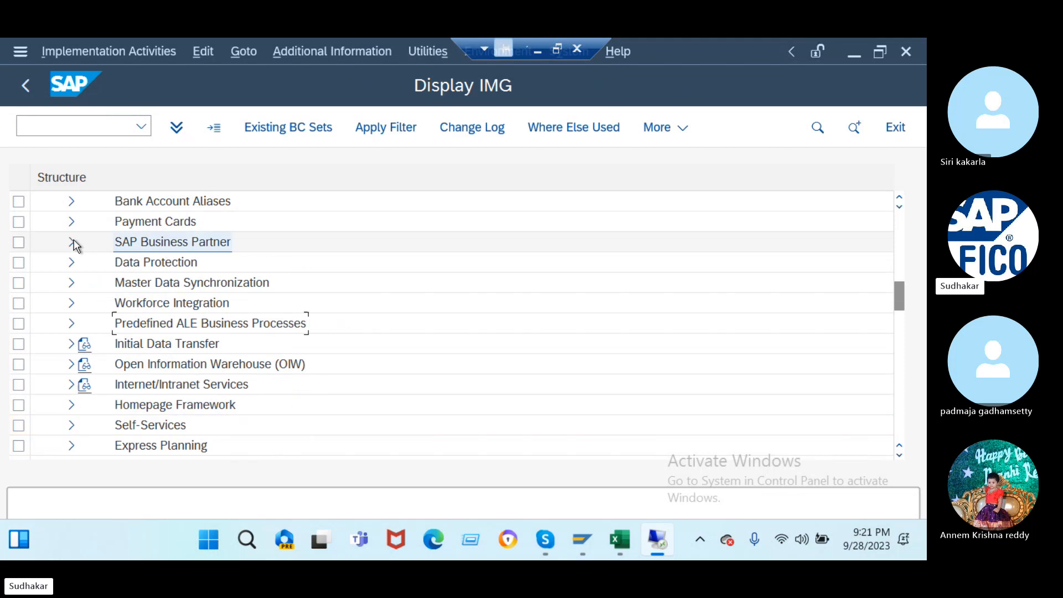
{"action": "left_click", "coordinate": [72, 284]}
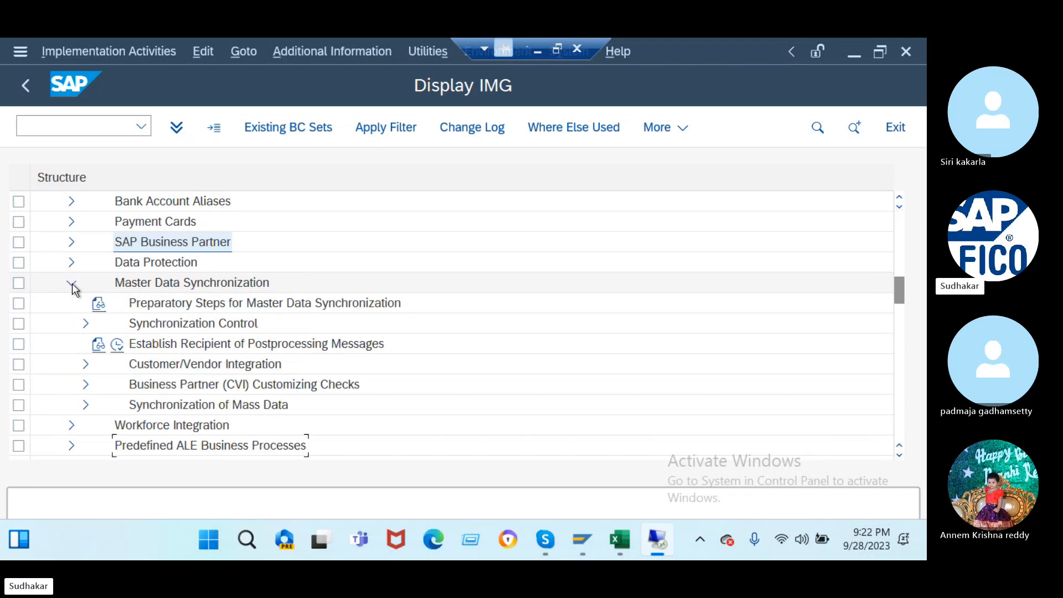
{"action": "left_click", "coordinate": [85, 365]}
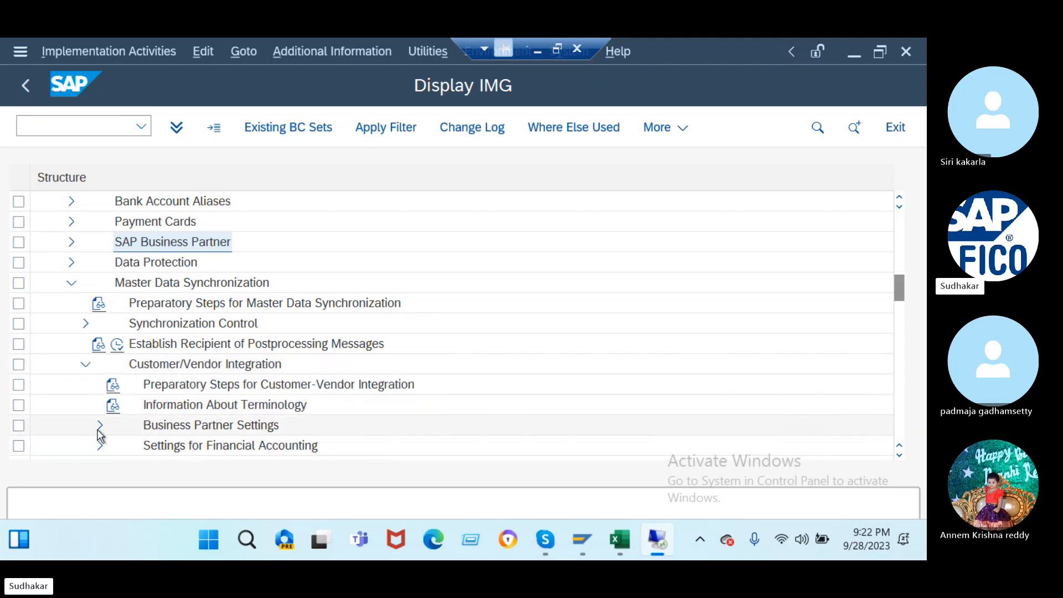
{"action": "scroll", "coordinate": [100, 435], "scroll_direction": "down", "scroll_amount": 2}
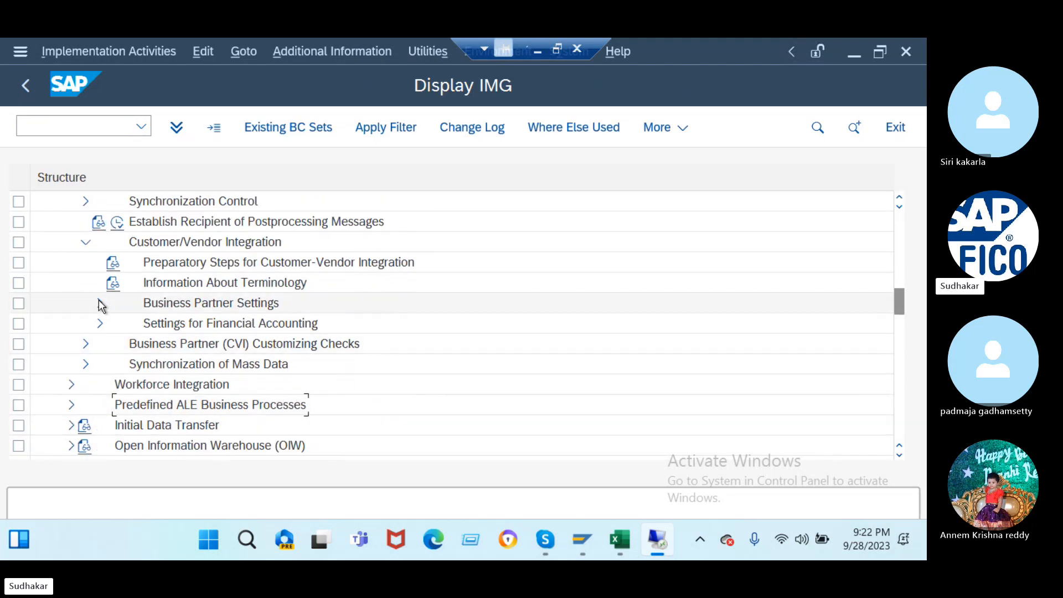
{"action": "left_click", "coordinate": [100, 304]}
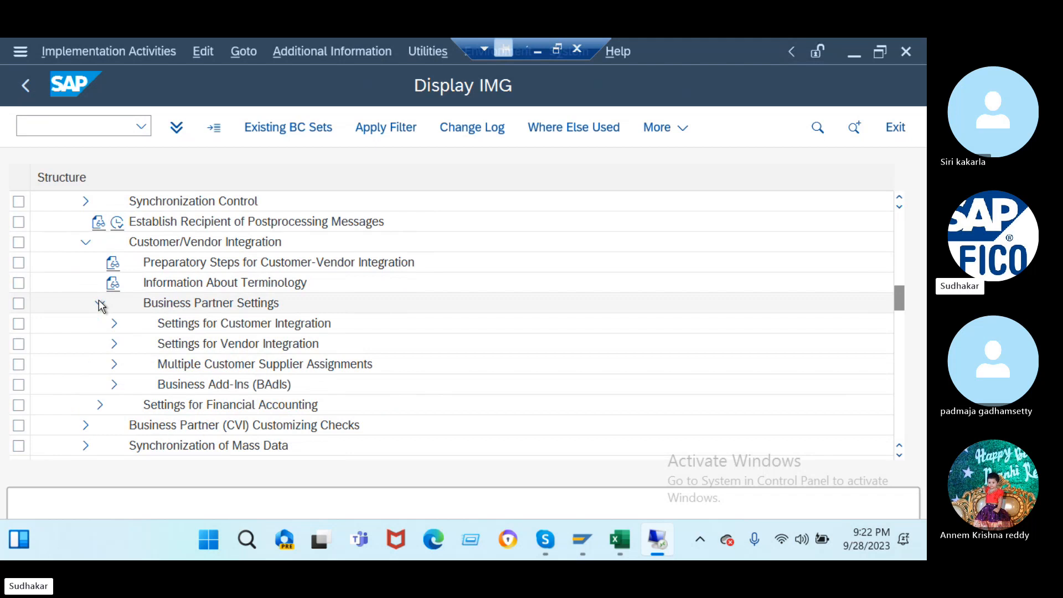
{"action": "left_click", "coordinate": [114, 344]}
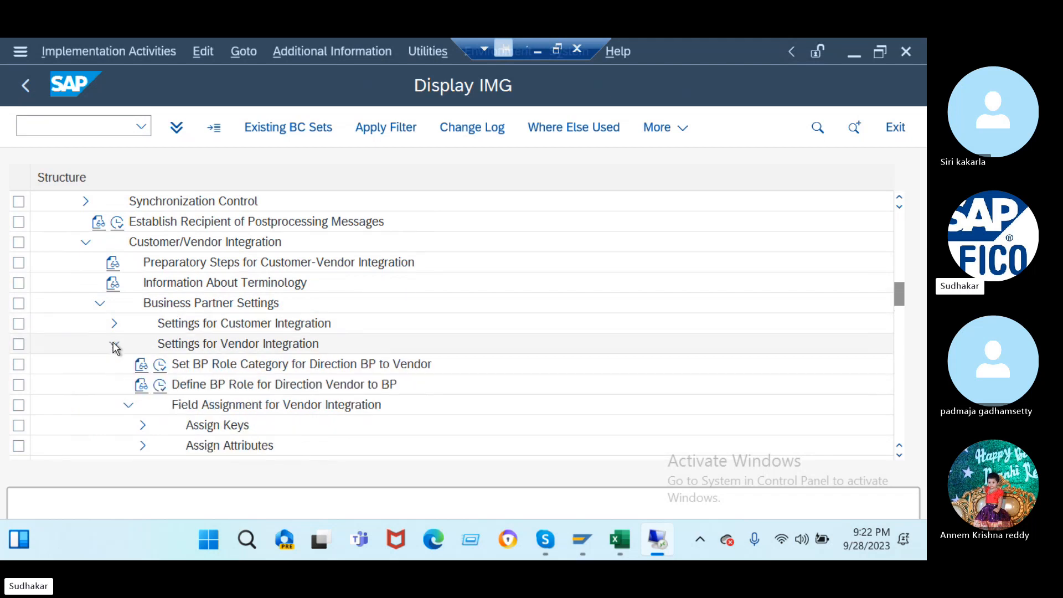
{"action": "scroll", "coordinate": [114, 346], "scroll_direction": "down", "scroll_amount": 2}
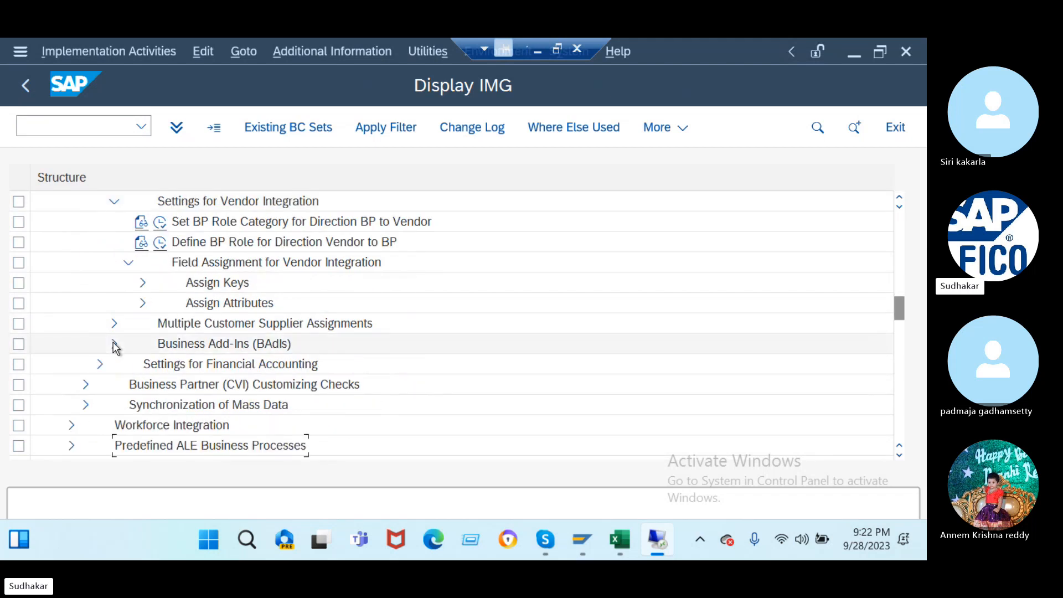
{"action": "left_click", "coordinate": [143, 283]}
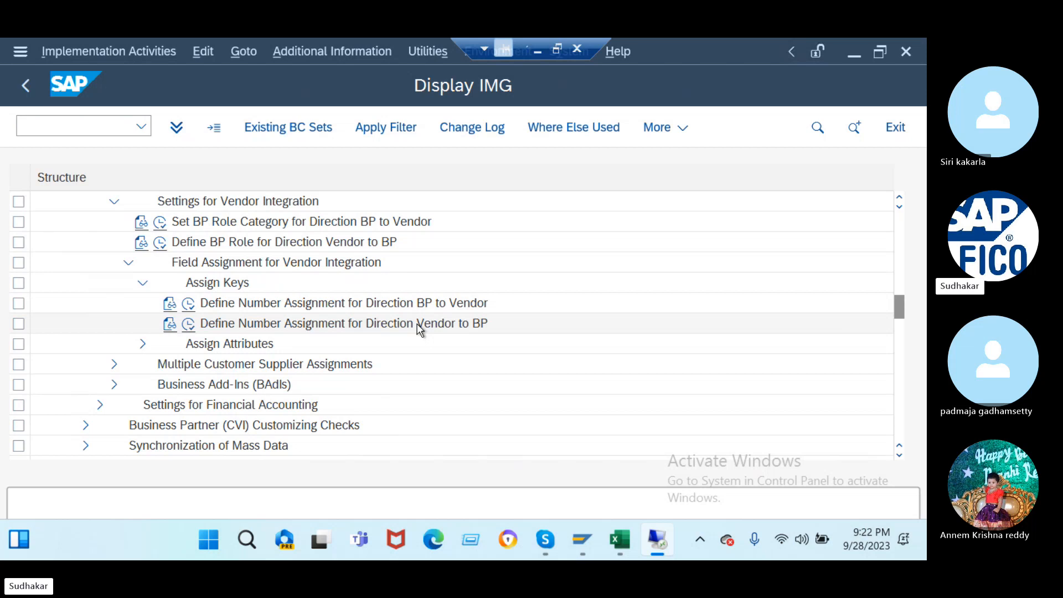
- Run Define Number Assignment for Direction BP to Vendor and acknowledge the locked-data warning
{"action": "left_click", "coordinate": [189, 305]}
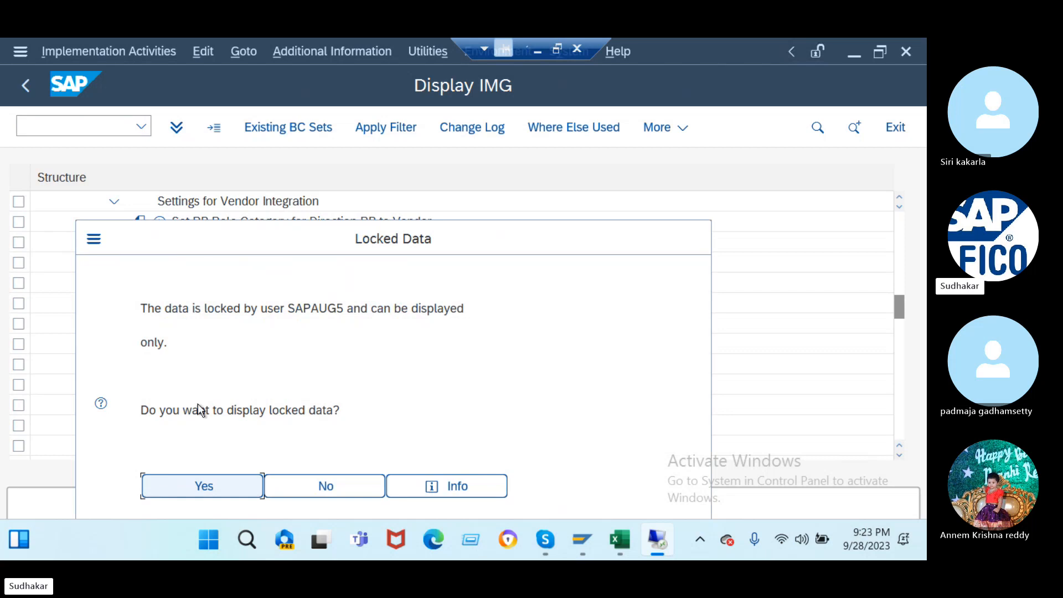
{"action": "left_click", "coordinate": [344, 484]}
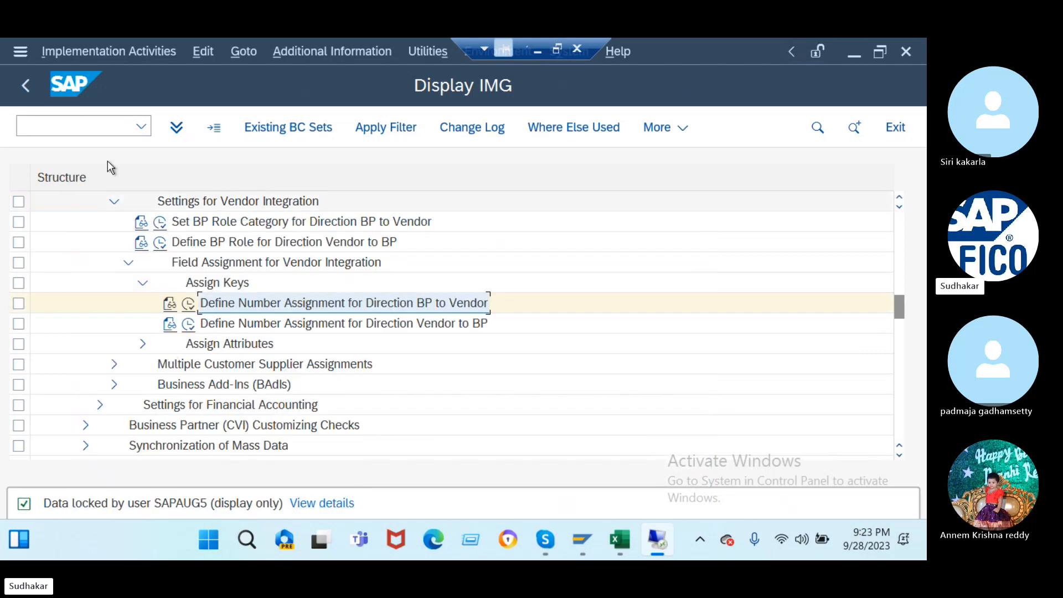
{"action": "left_click", "coordinate": [81, 127]}
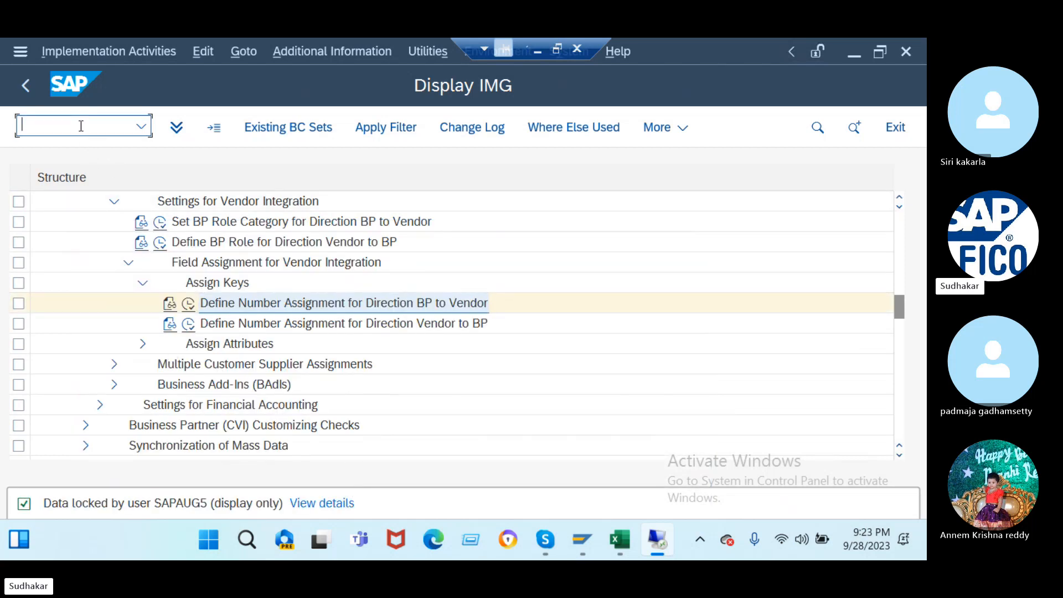
- Open lock administration and search for all locks with the user name filter cleared
{"action": "type", "text": "/oxkn1"}
{"action": "key", "text": "Return"}
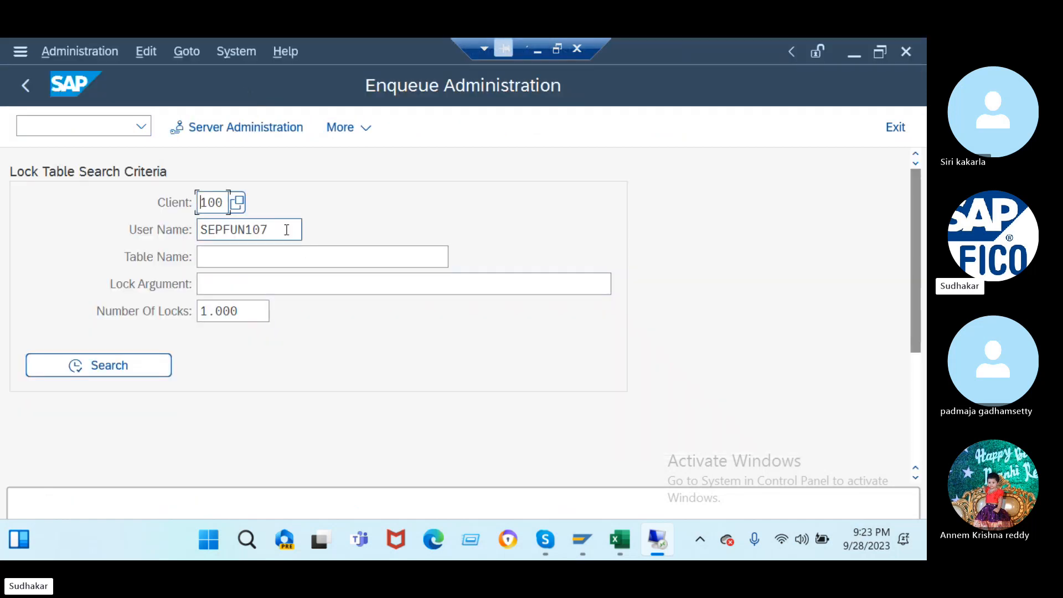
{"action": "double_click", "coordinate": [279, 232]}
{"action": "key", "text": "BackSpace"}
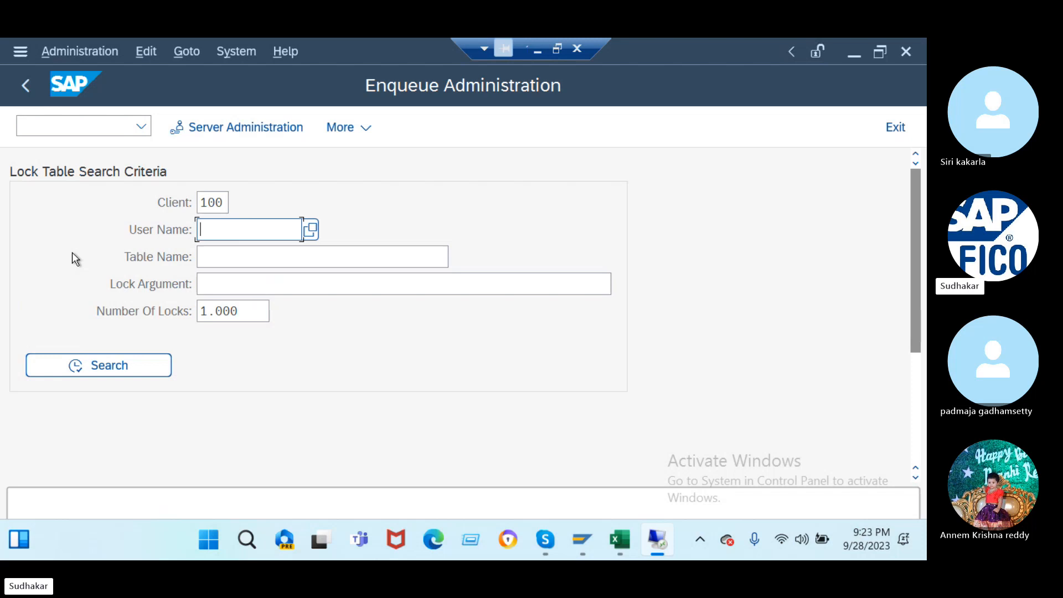
{"action": "left_click", "coordinate": [126, 368]}
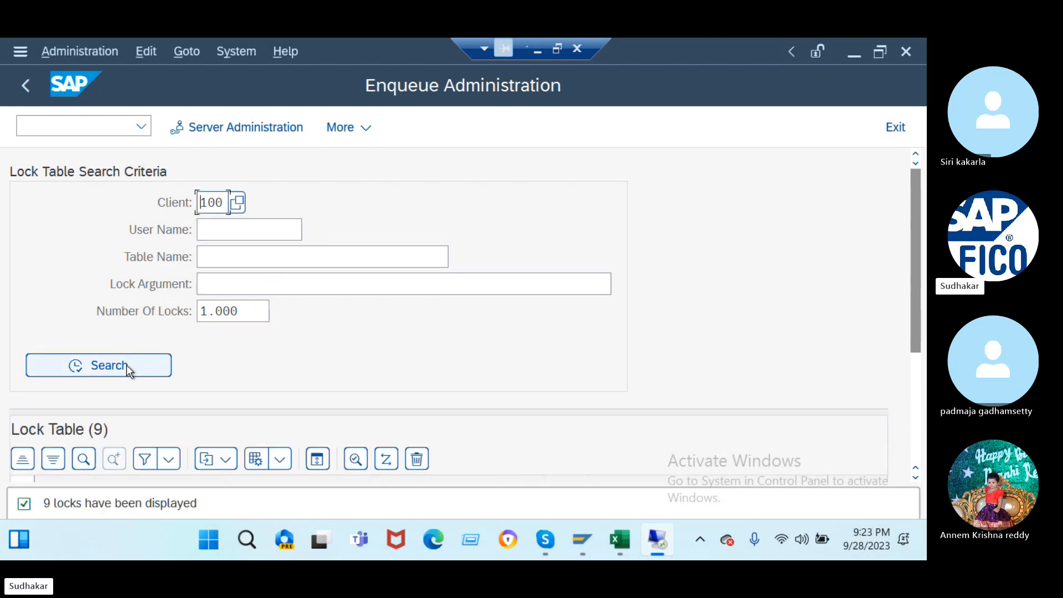
{"action": "scroll", "coordinate": [83, 343], "scroll_direction": "down", "scroll_amount": 5}
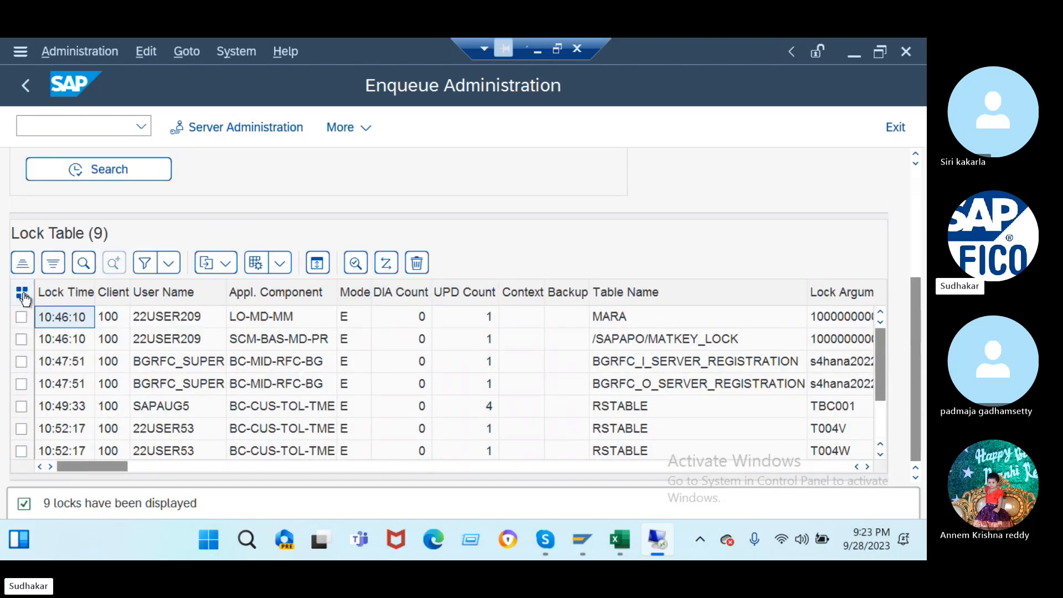
- Select and delete all nine lock entries, then exit back to the IMG
{"action": "left_click", "coordinate": [22, 294]}
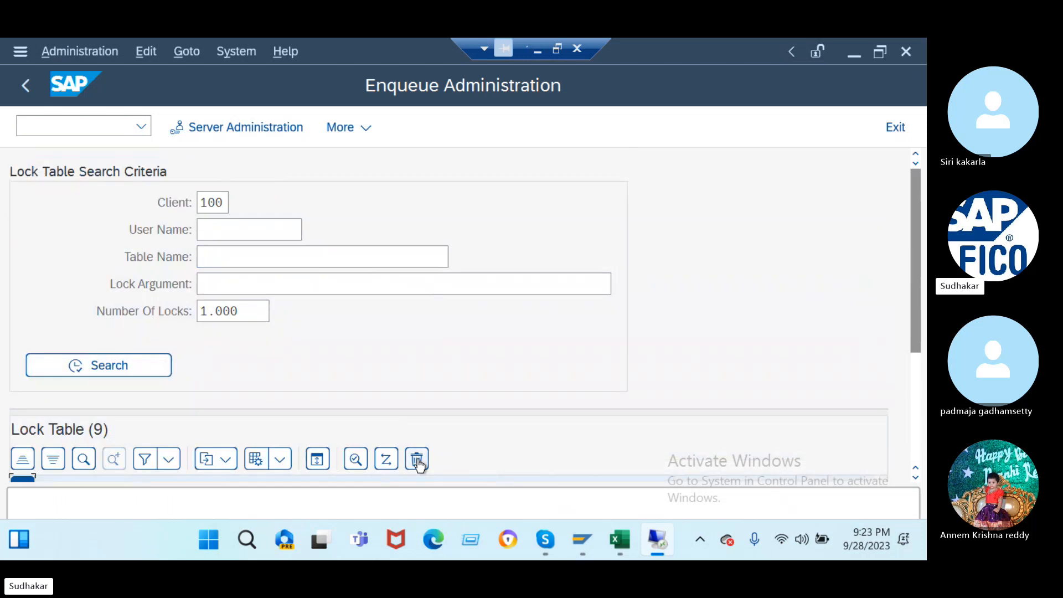
{"action": "left_click", "coordinate": [417, 459]}
{"action": "left_click", "coordinate": [324, 486]}
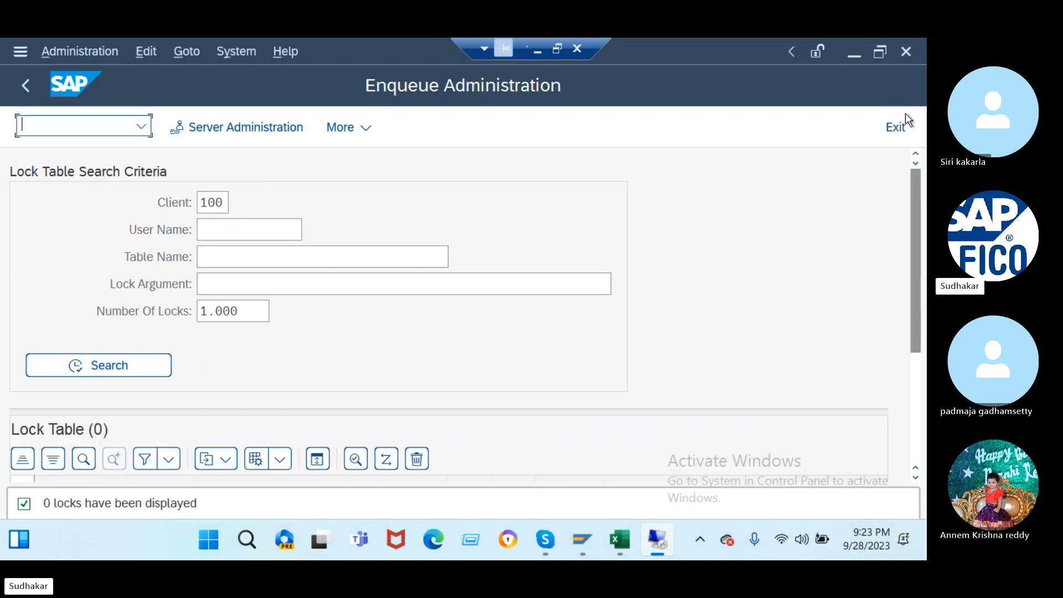
{"action": "left_click", "coordinate": [891, 127]}
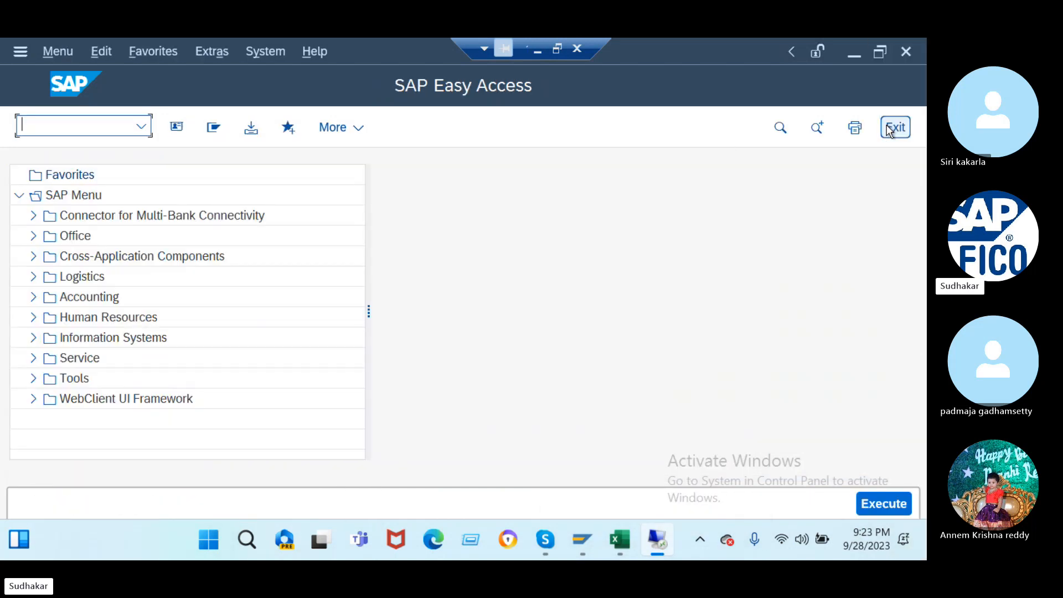
{"action": "left_click", "coordinate": [891, 127]}
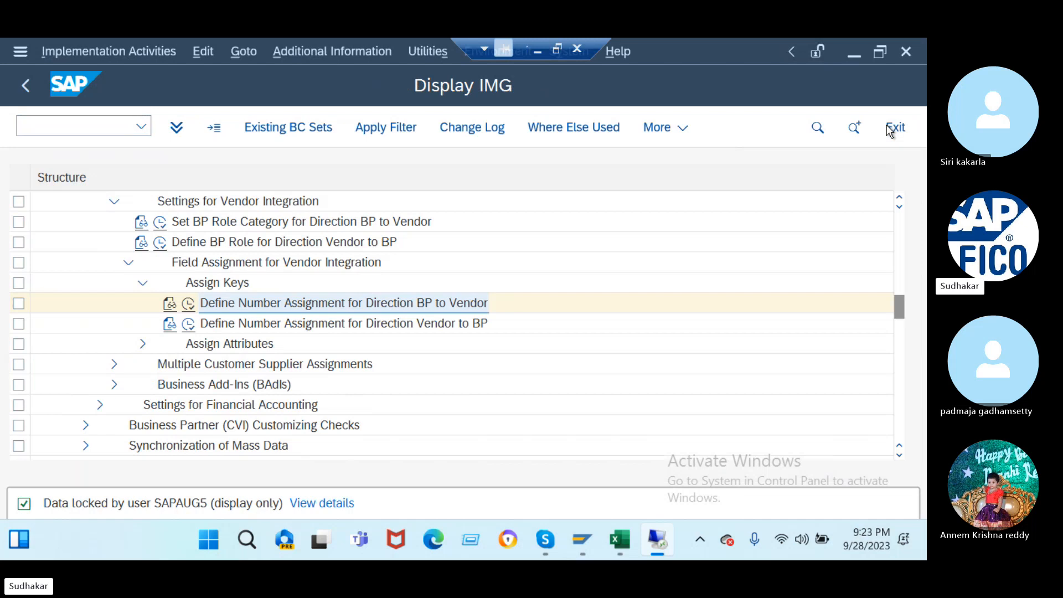
- Add a new assignment of grouping J2DV to account group J2DV with Flex. Grp. ticked
{"action": "left_click", "coordinate": [189, 304]}
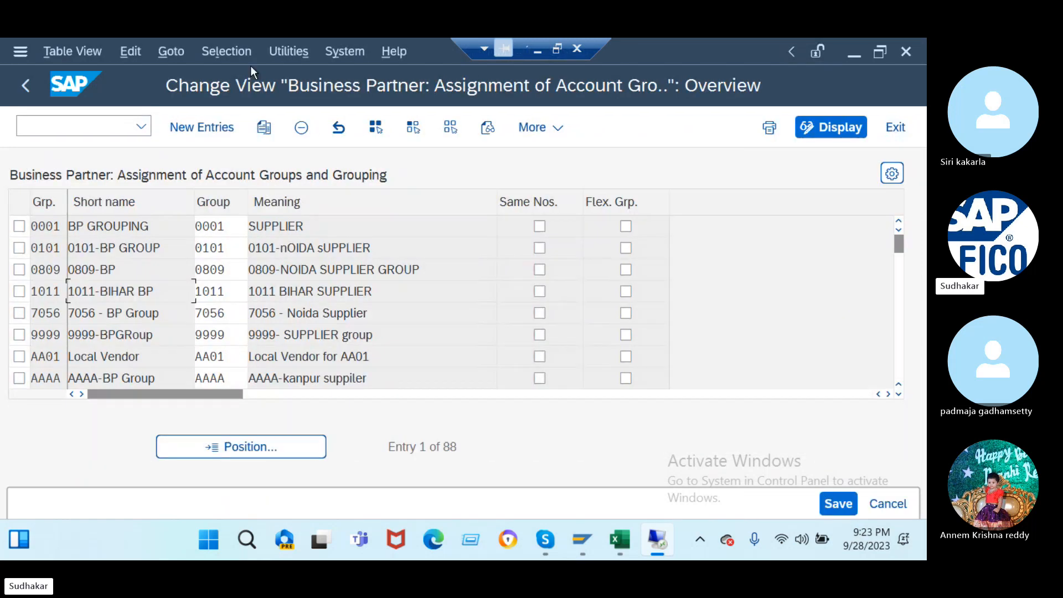
{"action": "left_click", "coordinate": [215, 127]}
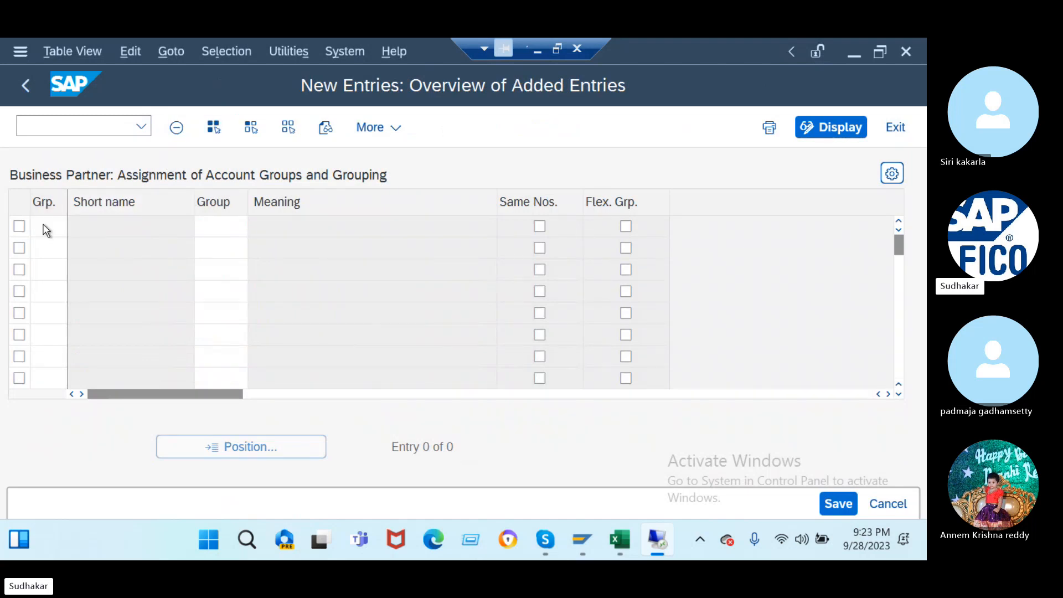
{"action": "left_click", "coordinate": [44, 225]}
{"action": "type", "text": "j"}
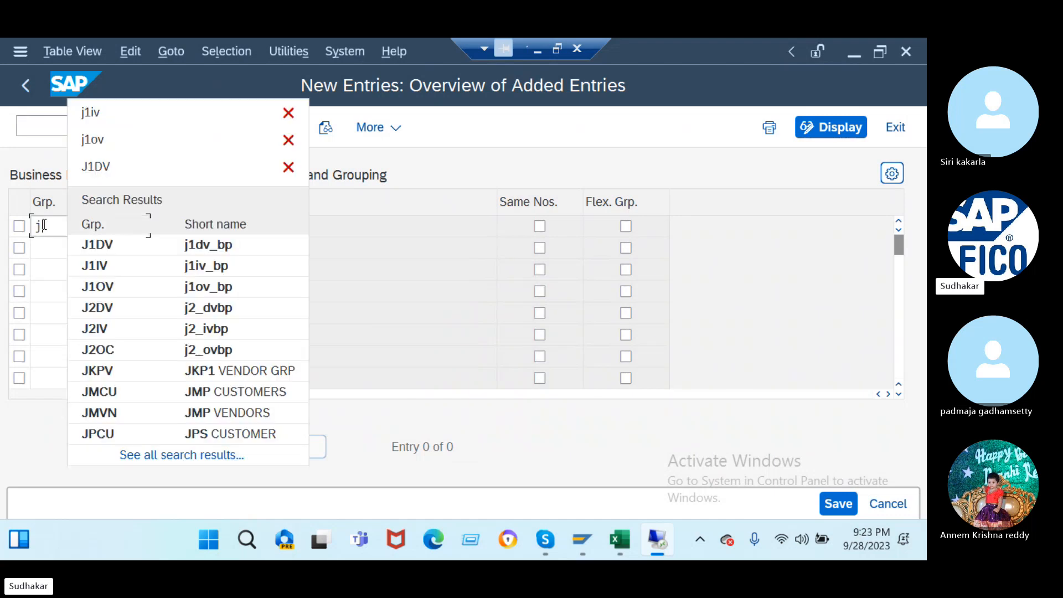
{"action": "type", "text": "2dv"}
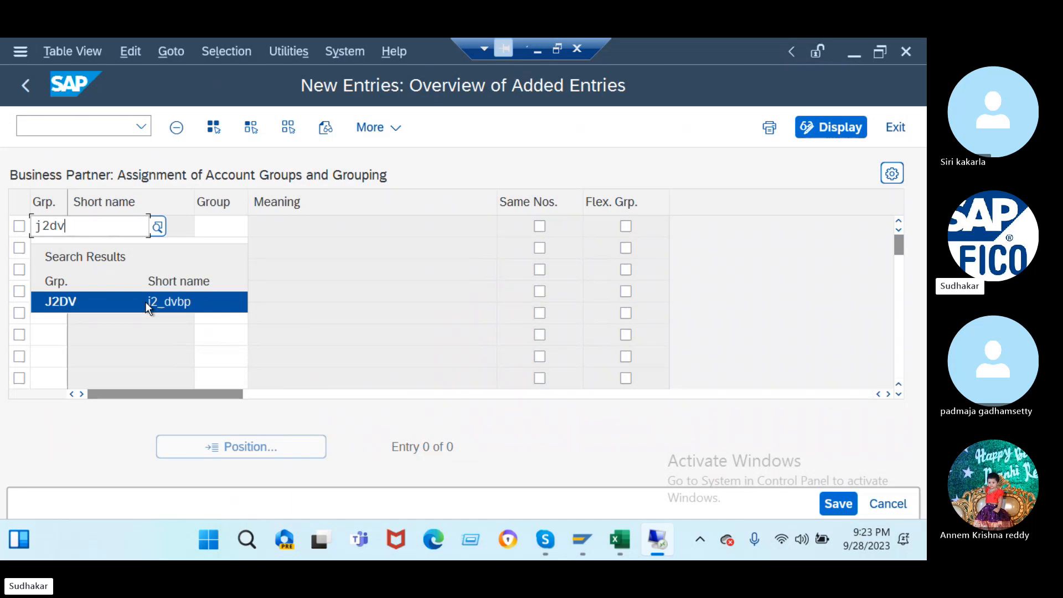
{"action": "left_click", "coordinate": [145, 301]}
{"action": "left_click", "coordinate": [222, 224]}
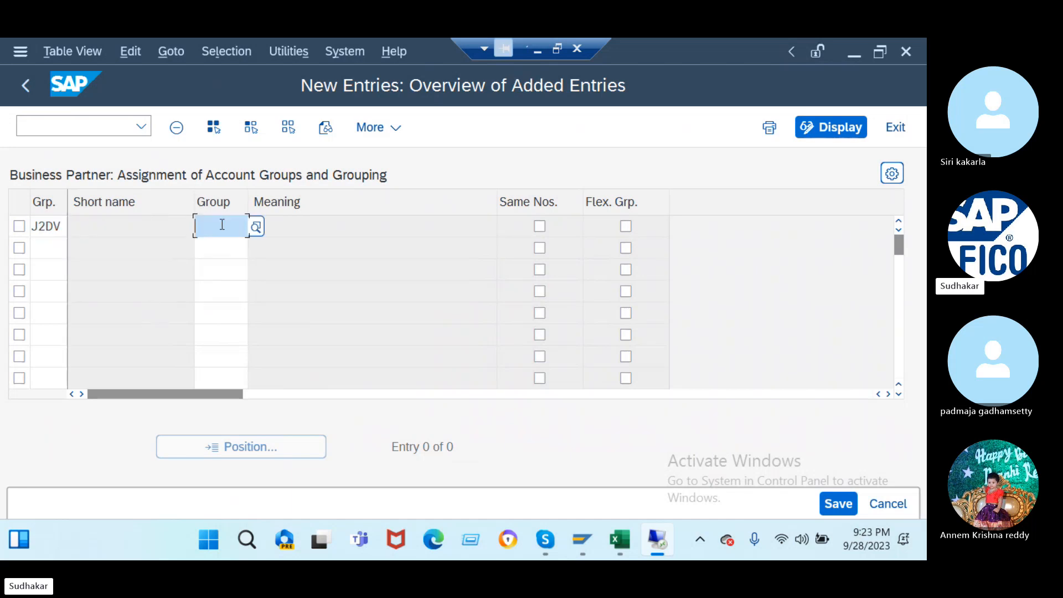
{"action": "type", "text": "j"}
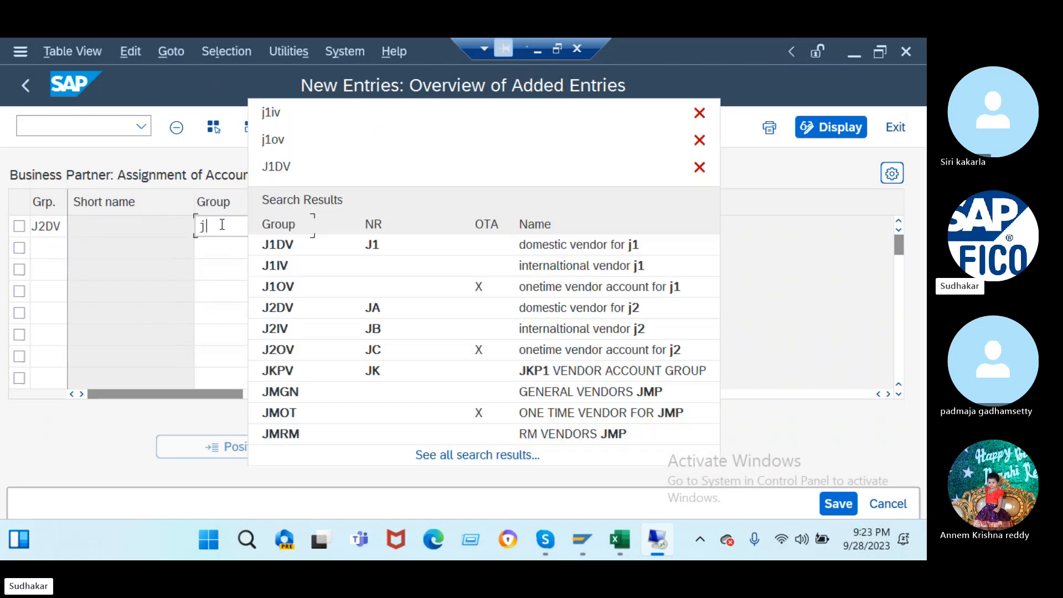
{"action": "type", "text": "2dv"}
{"action": "key", "text": "Return"}
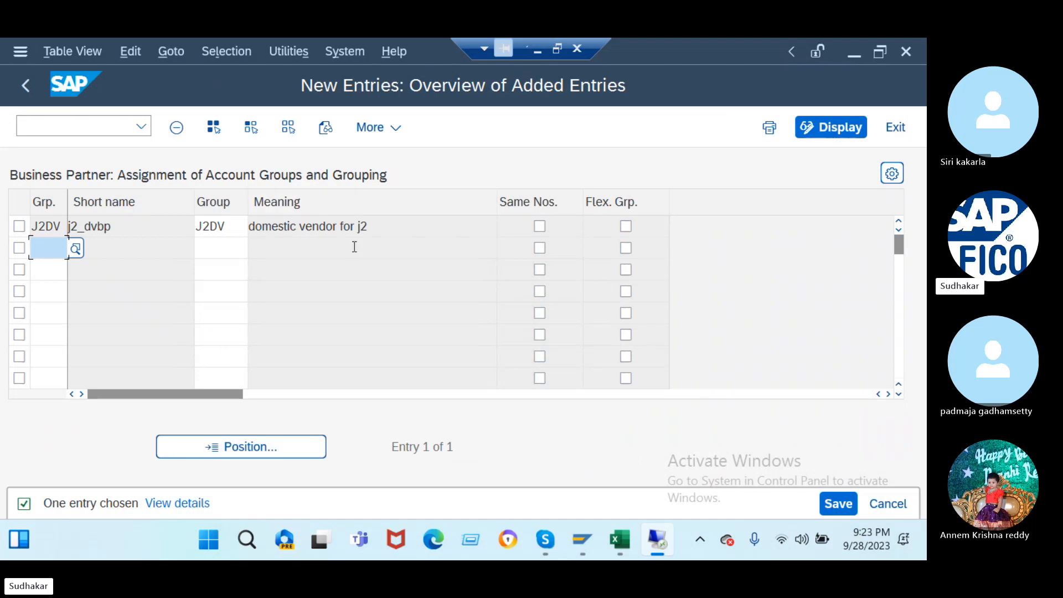
{"action": "left_click", "coordinate": [626, 225]}
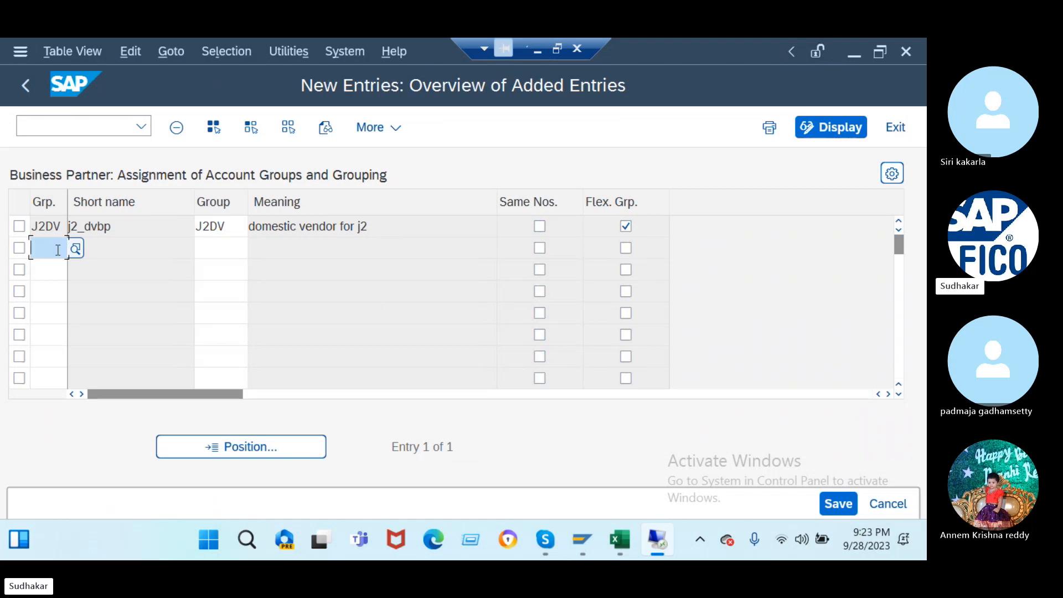
- Add the second row assigning grouping J2IV to account group J2IV with Flex. Grp
{"action": "left_click", "coordinate": [48, 249]}
{"action": "type", "text": "j"}
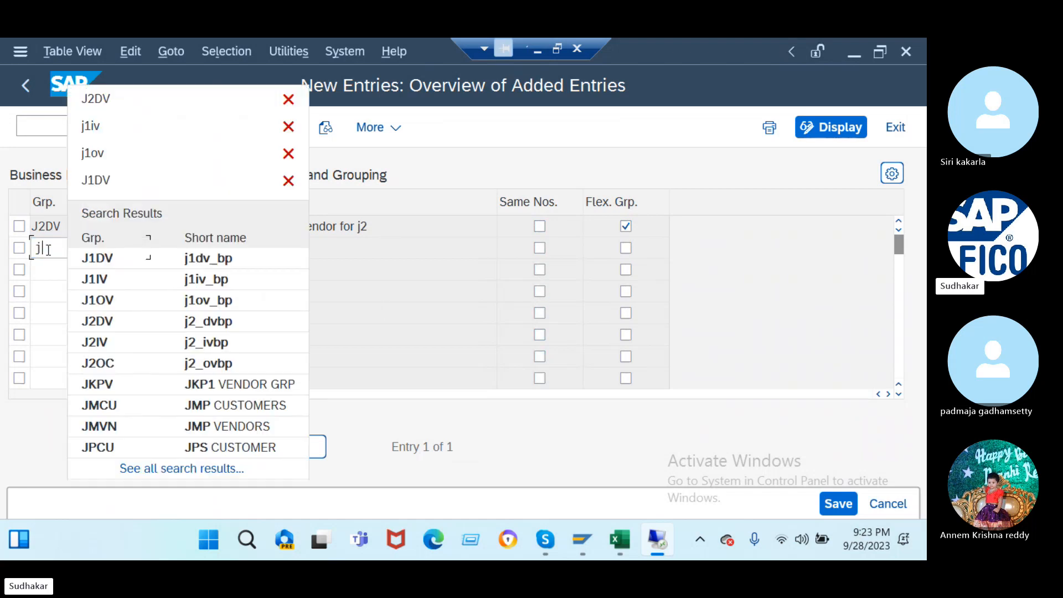
{"action": "type", "text": "2iv"}
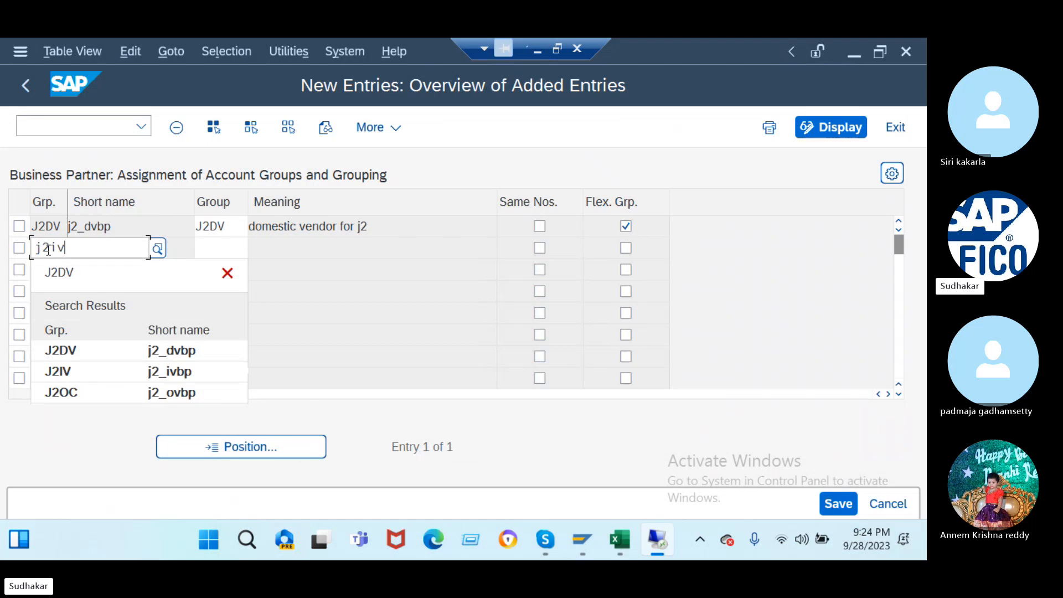
{"action": "left_click", "coordinate": [225, 250]}
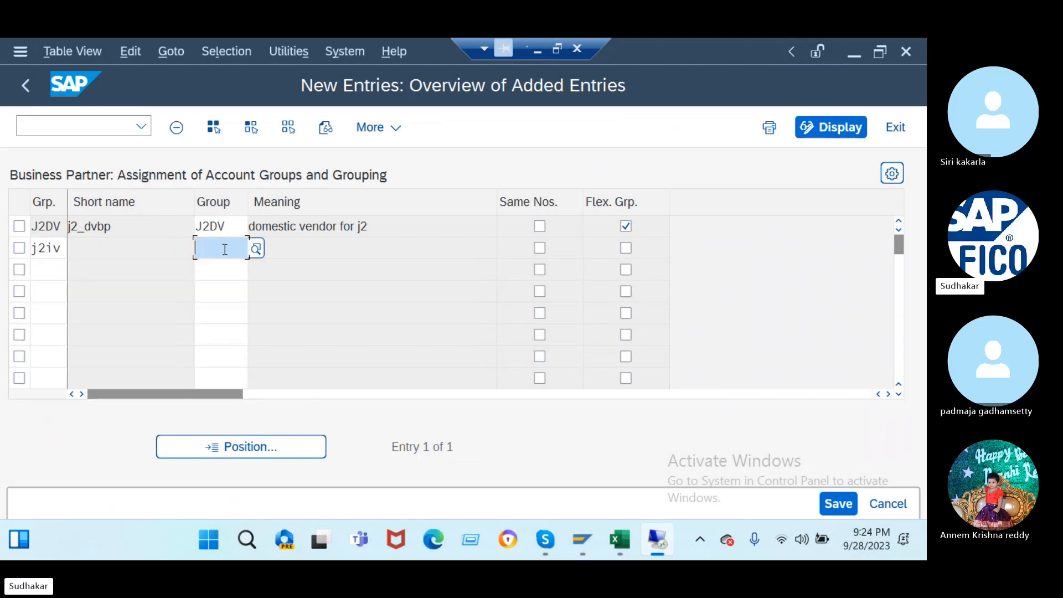
{"action": "type", "text": "j2iv"}
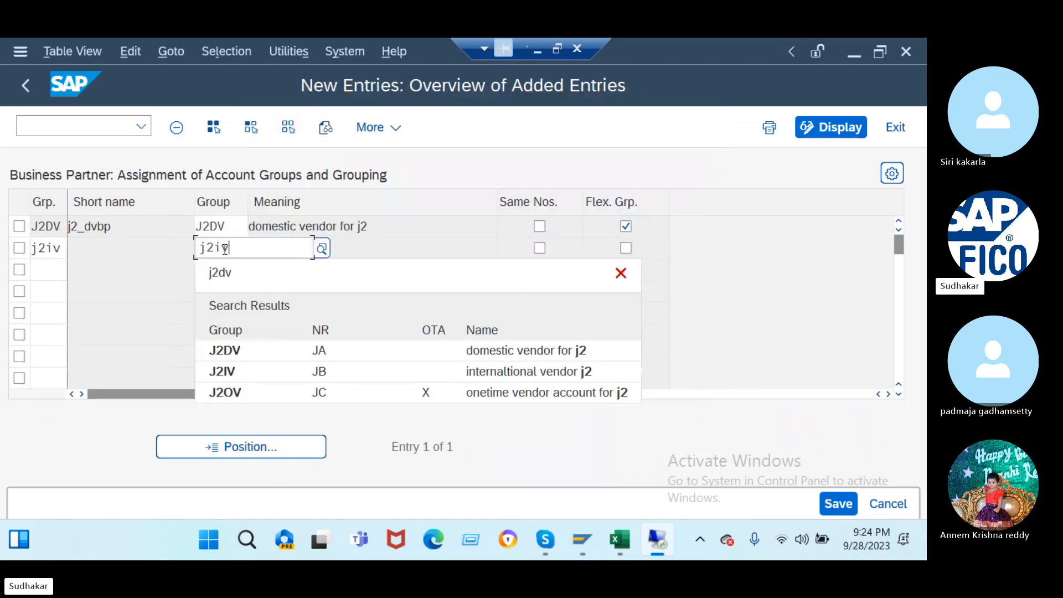
{"action": "left_click", "coordinate": [626, 248]}
{"action": "key", "text": "Return"}
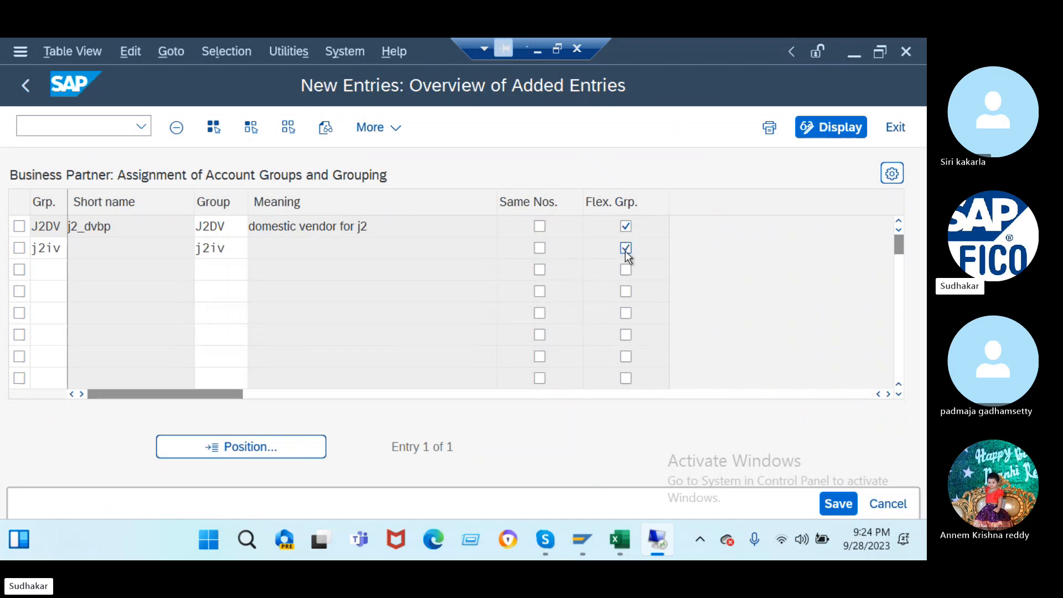
- Fix the mistyped third row to grouping J2OC with account group J2OV and Flex. Grp
{"action": "type", "text": "j2"}
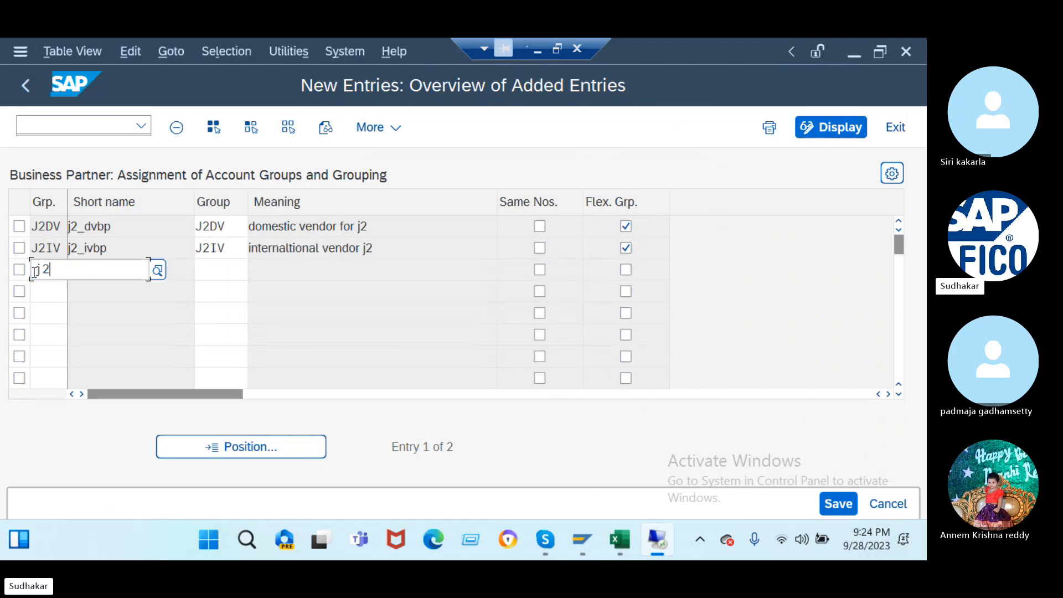
{"action": "type", "text": "ov"}
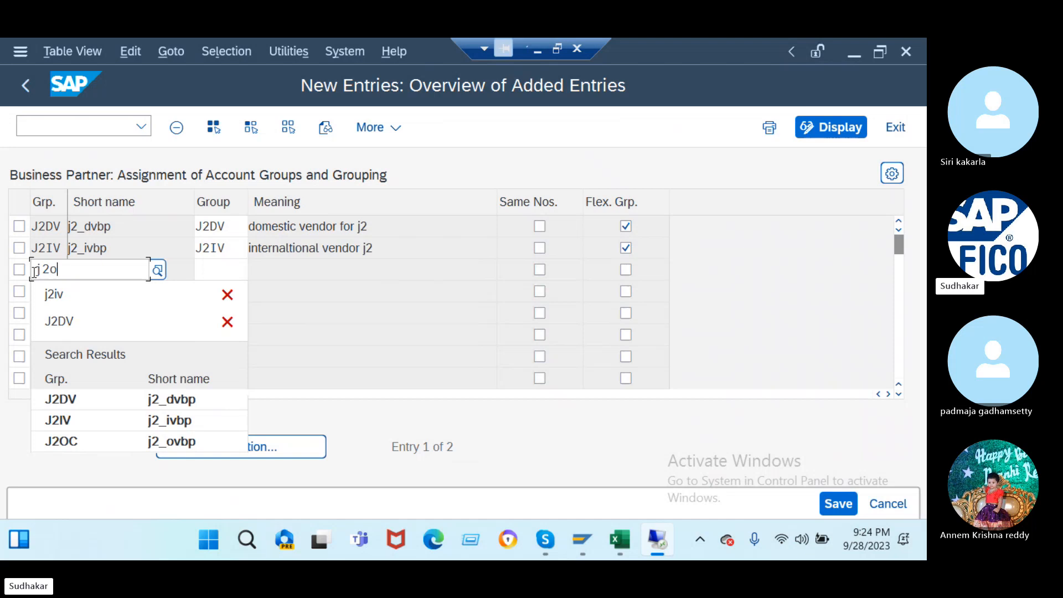
{"action": "left_click", "coordinate": [221, 273]}
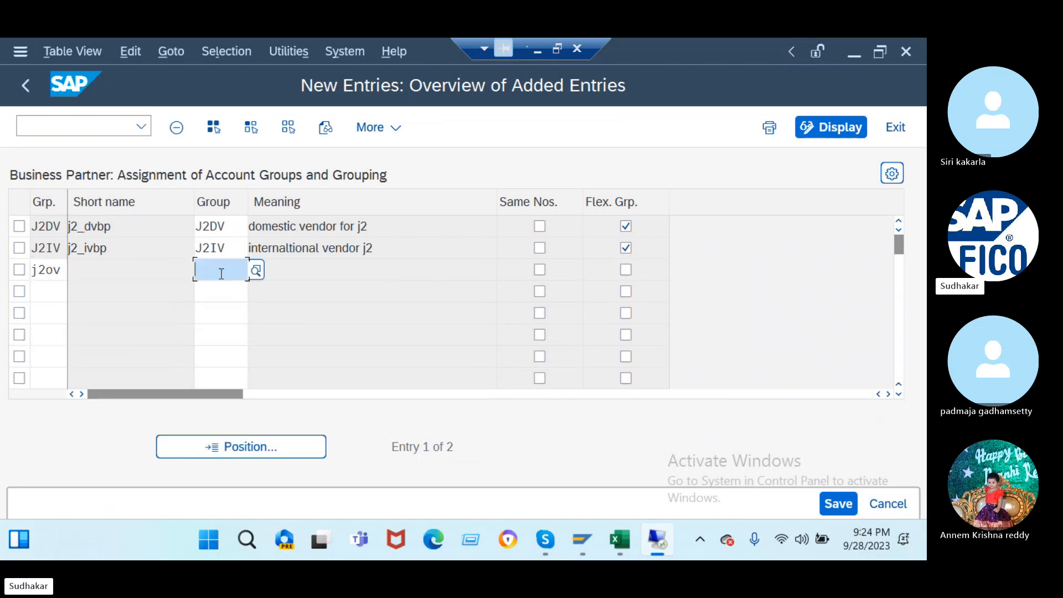
{"action": "type", "text": "j2ov"}
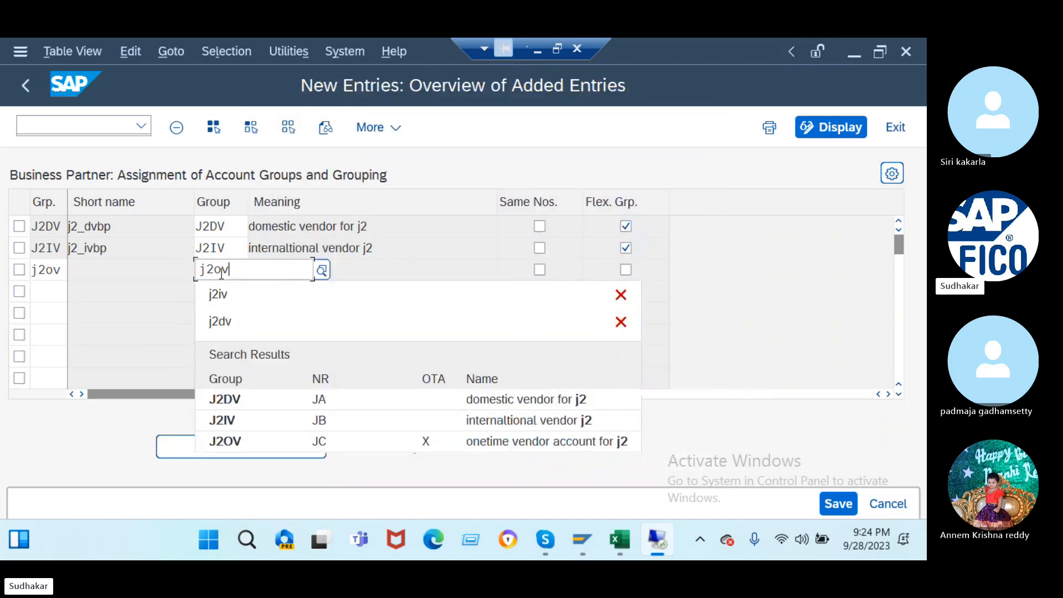
{"action": "key", "text": "Return"}
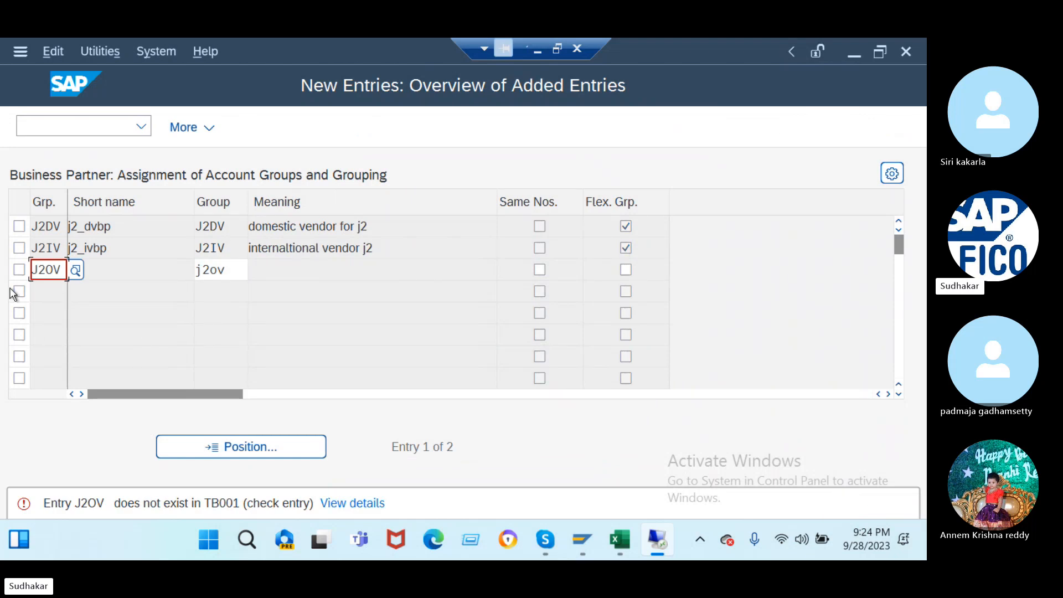
{"action": "left_click", "coordinate": [47, 270]}
{"action": "type", "text": "0"}
{"action": "left_click", "coordinate": [62, 269]}
{"action": "key", "text": "BackSpace"}
{"action": "key", "text": "BackSpace"}
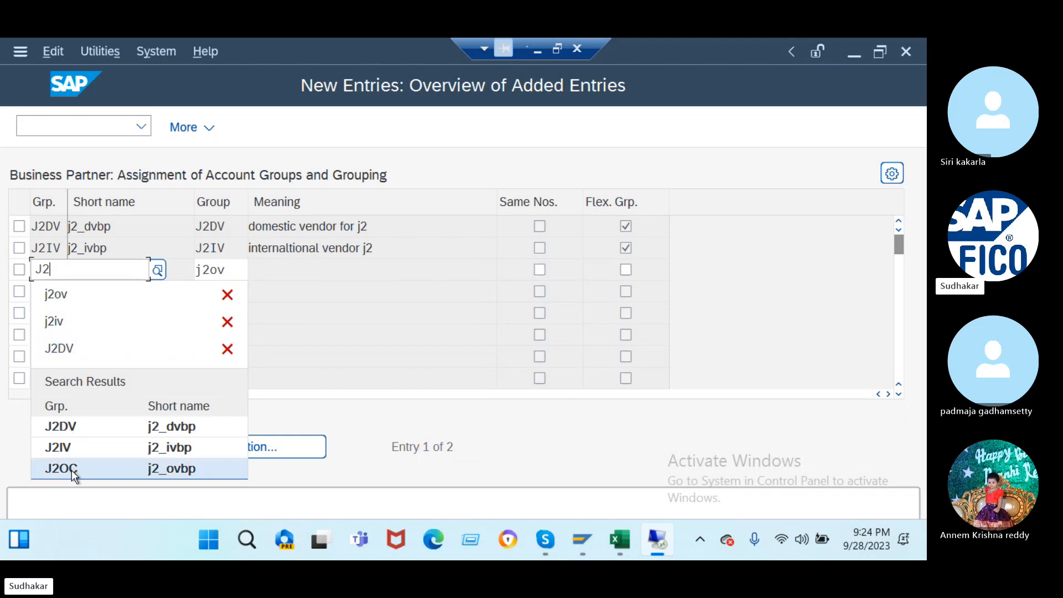
{"action": "left_click", "coordinate": [72, 470]}
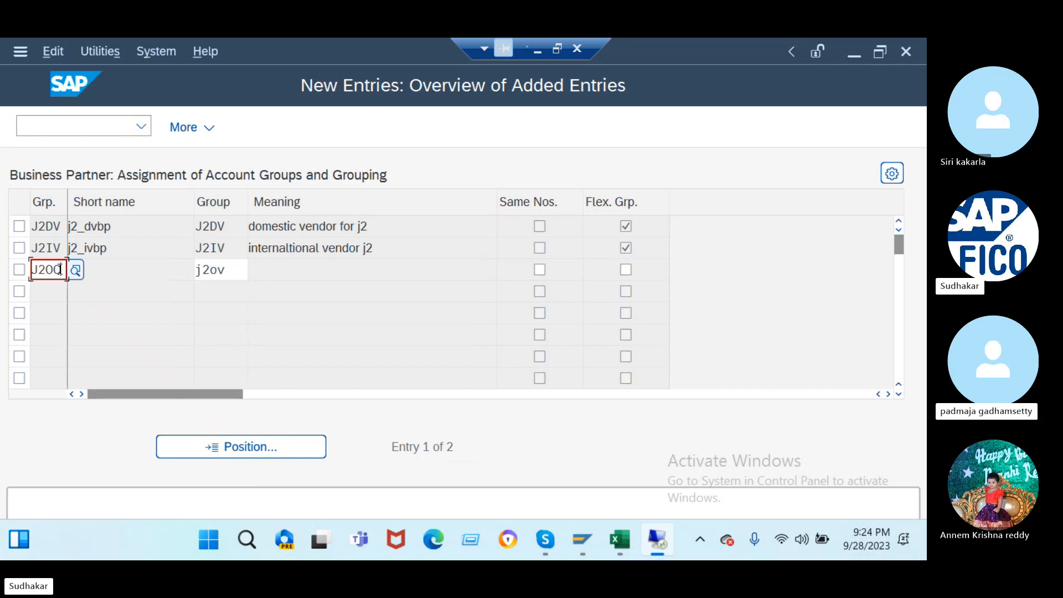
{"action": "left_click", "coordinate": [232, 269]}
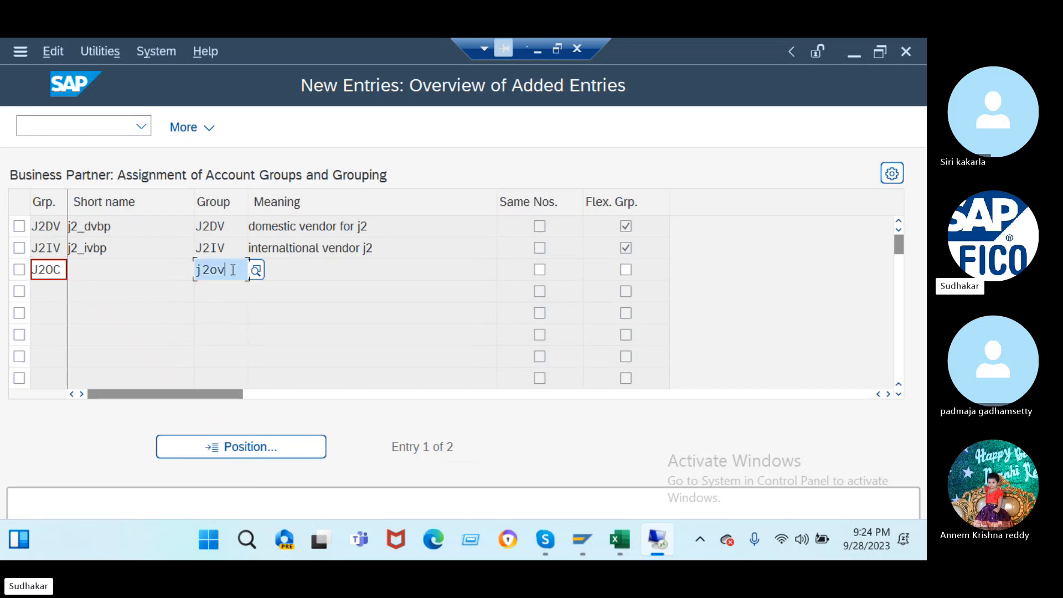
{"action": "type", "text": "j2o"}
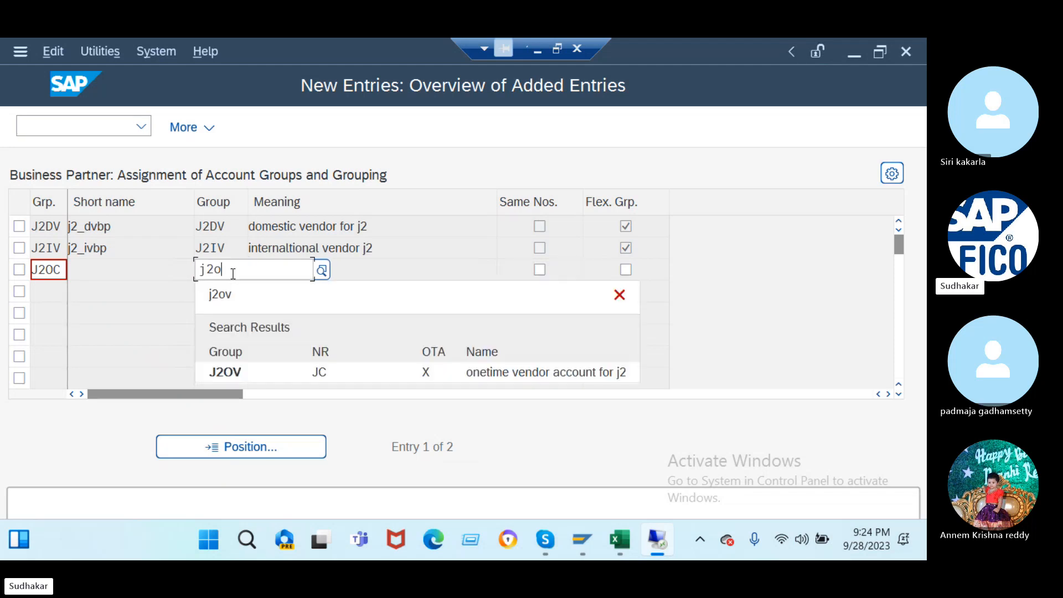
{"action": "left_click", "coordinate": [255, 374]}
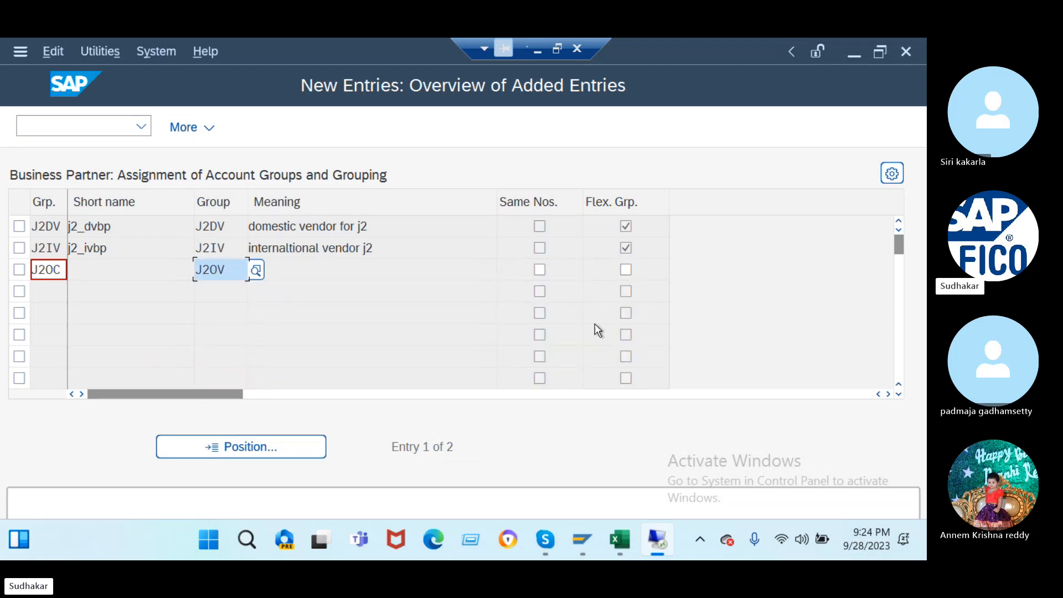
{"action": "left_click", "coordinate": [626, 270]}
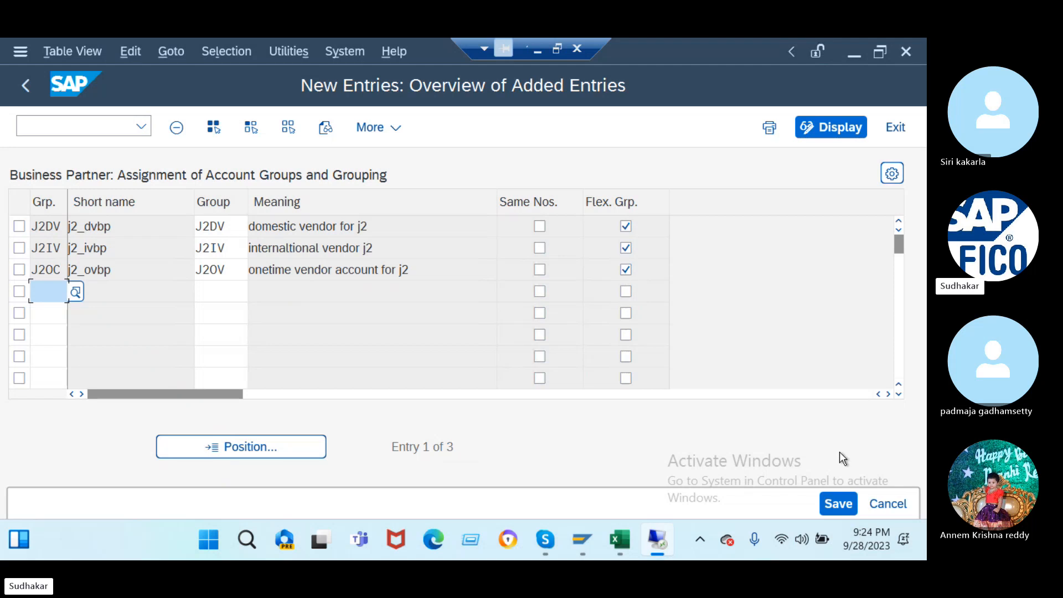
- Save the three J2 assignments, then close the Vendor-to-BP number assignment table unsaved
{"action": "left_click", "coordinate": [838, 504]}
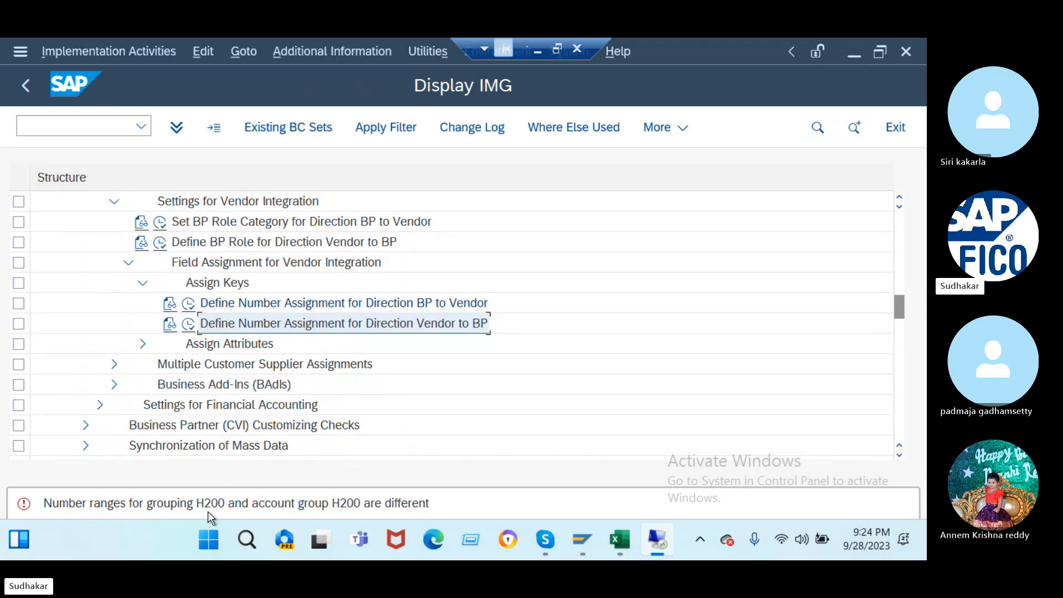
{"action": "left_click", "coordinate": [189, 325]}
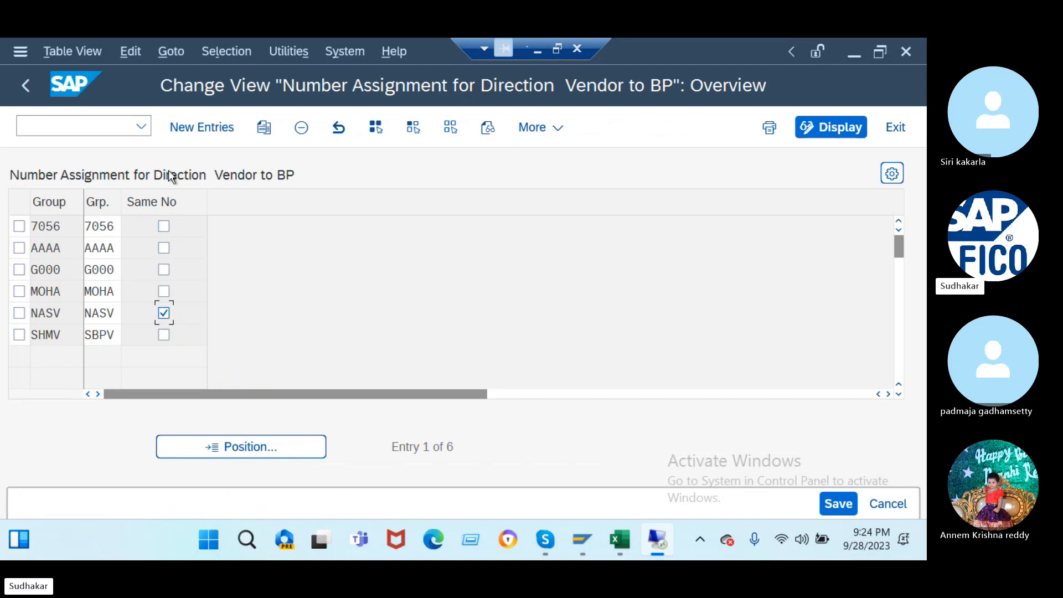
{"action": "left_click", "coordinate": [26, 85]}
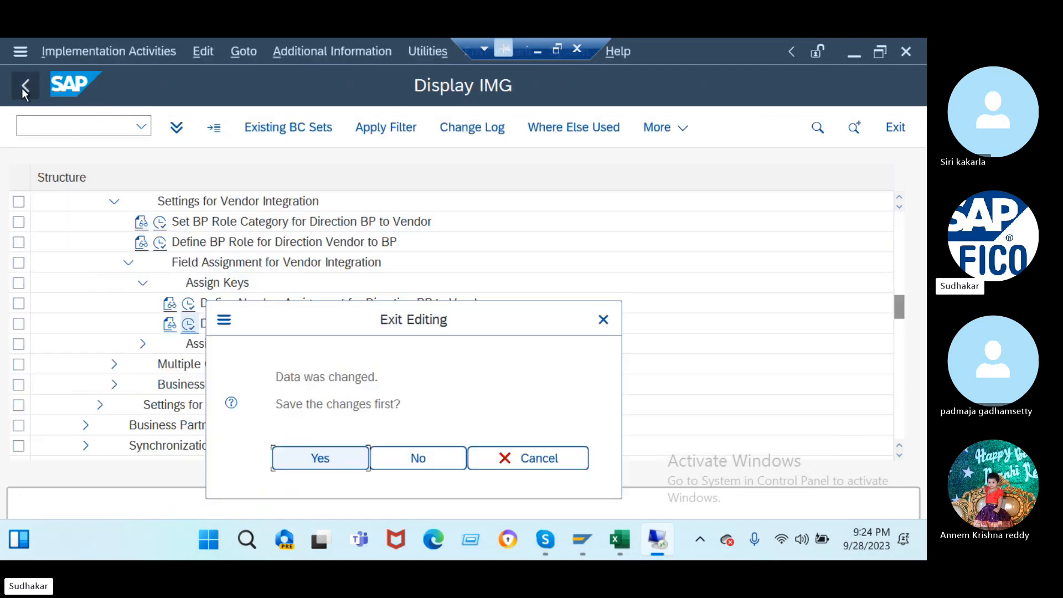
{"action": "left_click", "coordinate": [418, 458]}
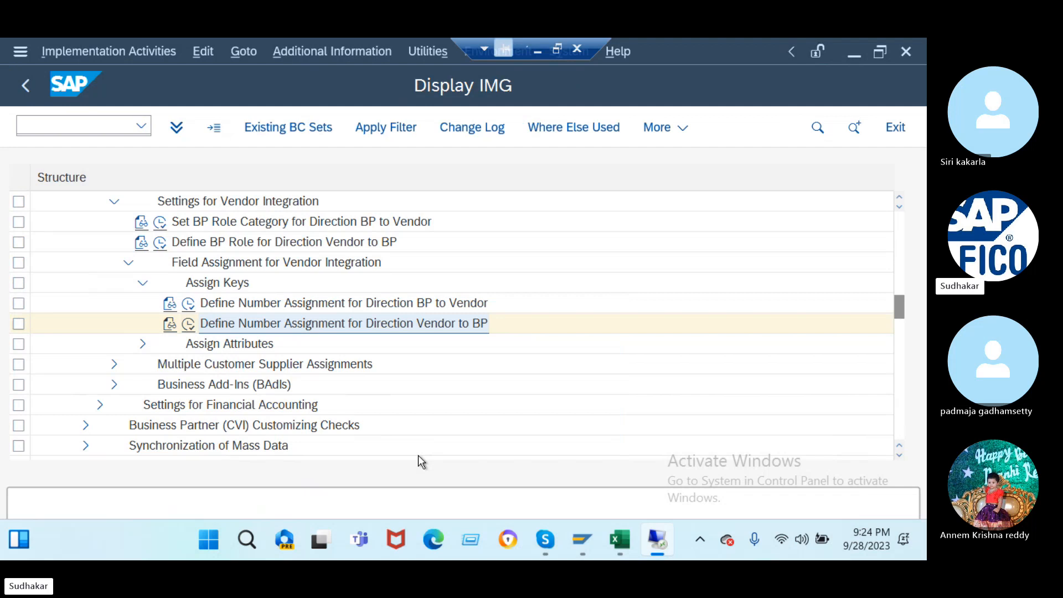
- Jump to grouping H200, tick its Flex. Grp. and clear Same Nos
{"action": "left_click", "coordinate": [189, 305]}
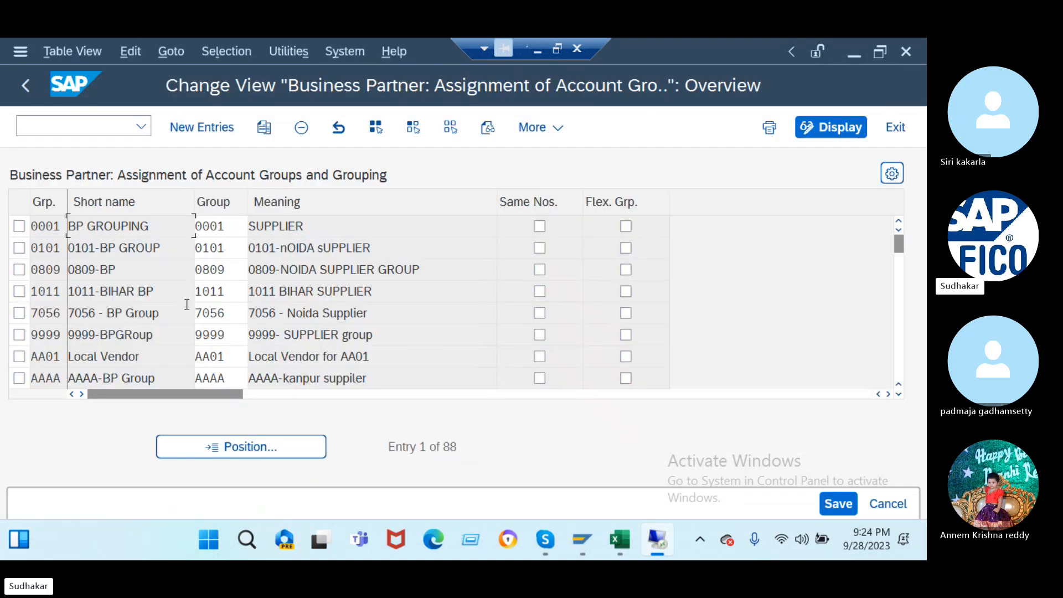
{"action": "left_click", "coordinate": [232, 443]}
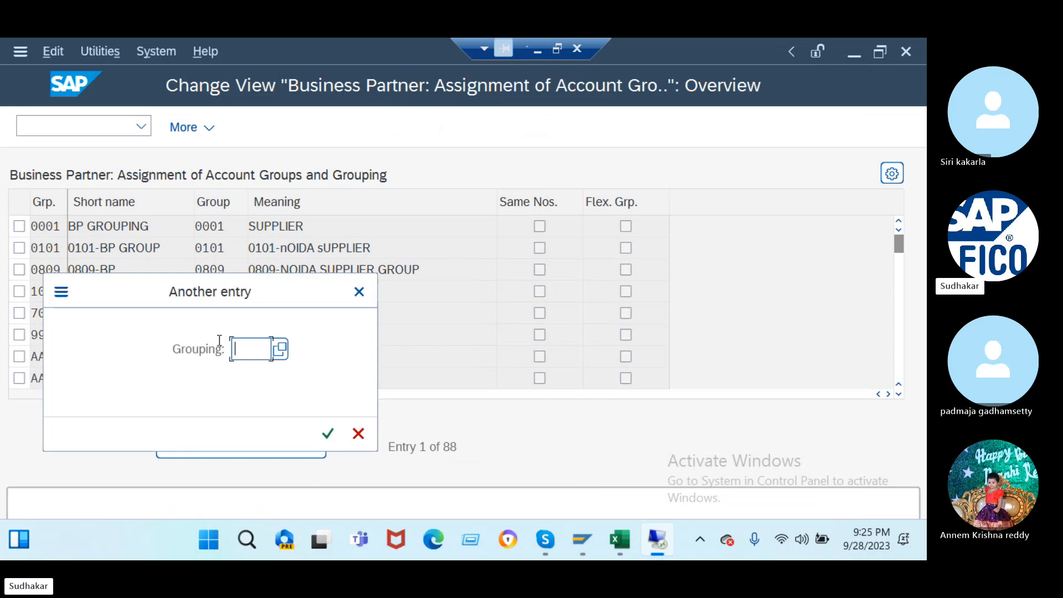
{"action": "type", "text": "h200"}
{"action": "key", "text": "Return"}
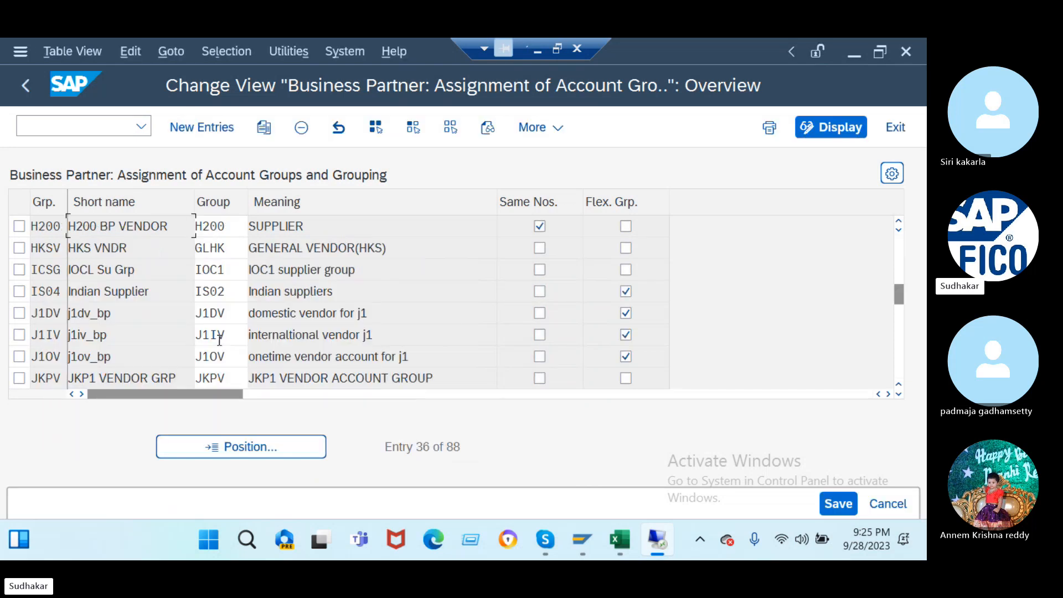
{"action": "left_click", "coordinate": [626, 227]}
{"action": "left_click", "coordinate": [540, 226]}
{"action": "left_click", "coordinate": [835, 501]}
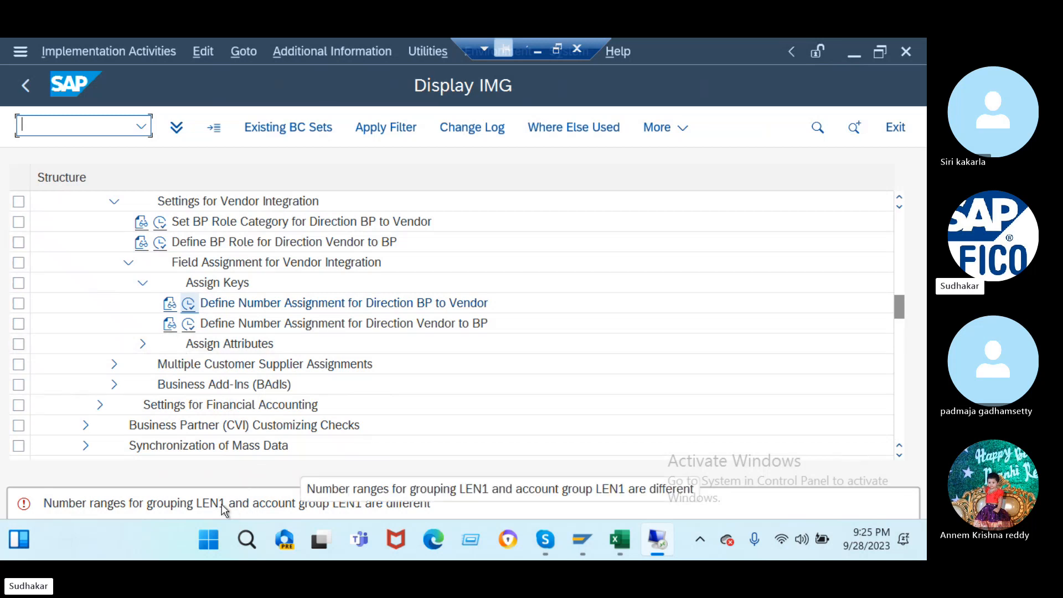
- Jump to LEN1 and switch LEN1 and LGVE from Same Nos. to Flex. Grp., adjusting H200
{"action": "left_click", "coordinate": [189, 303]}
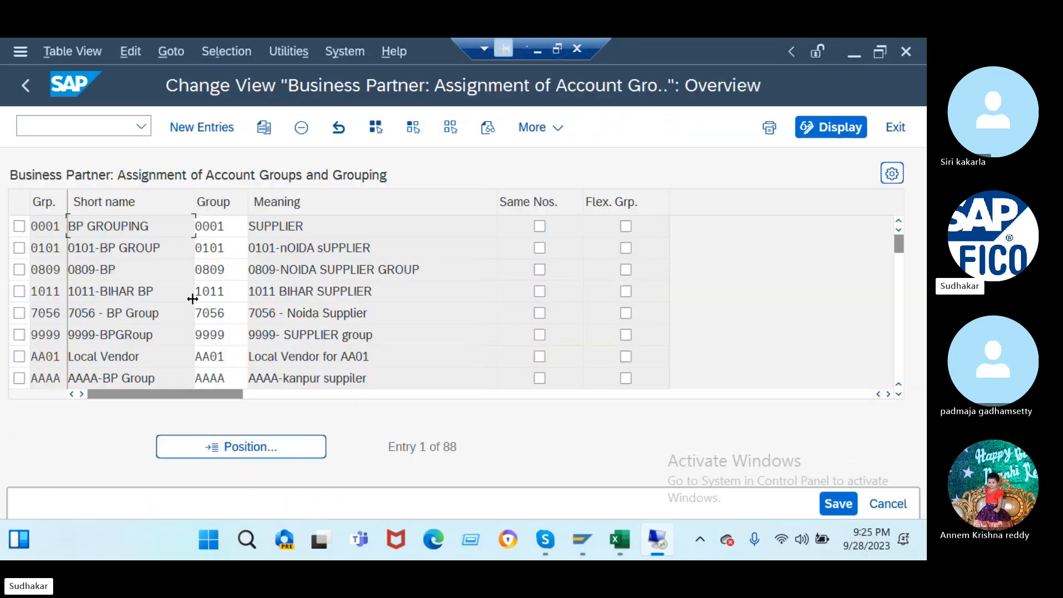
{"action": "left_click", "coordinate": [243, 446]}
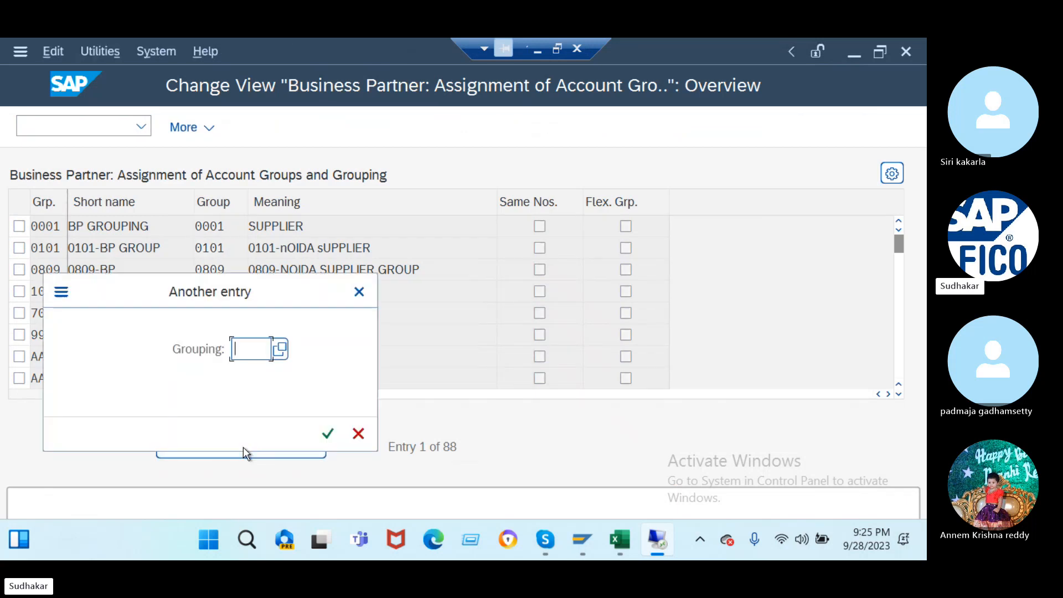
{"action": "type", "text": "len1"}
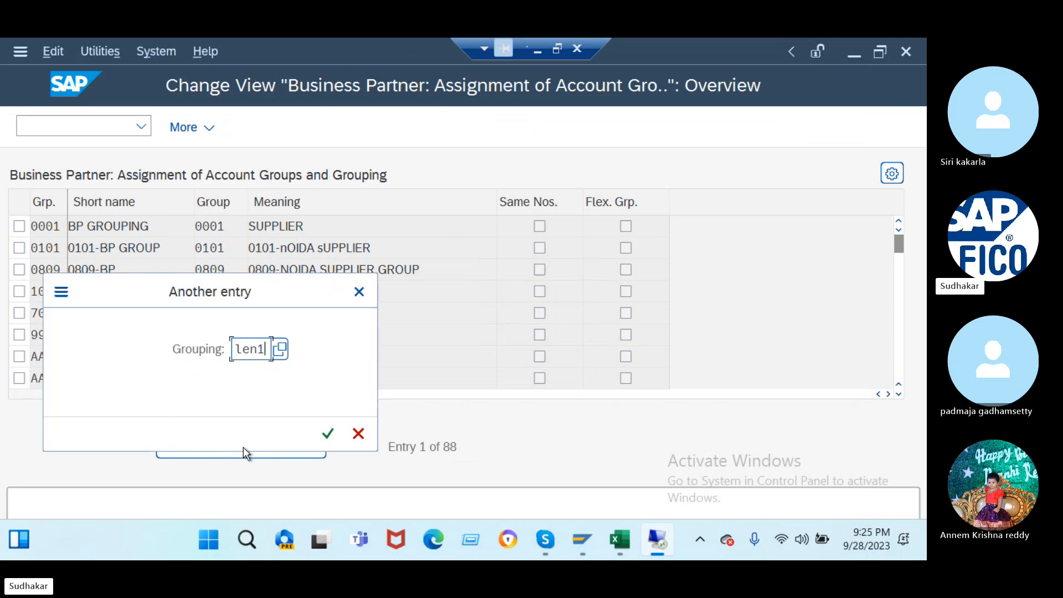
{"action": "key", "text": "Return"}
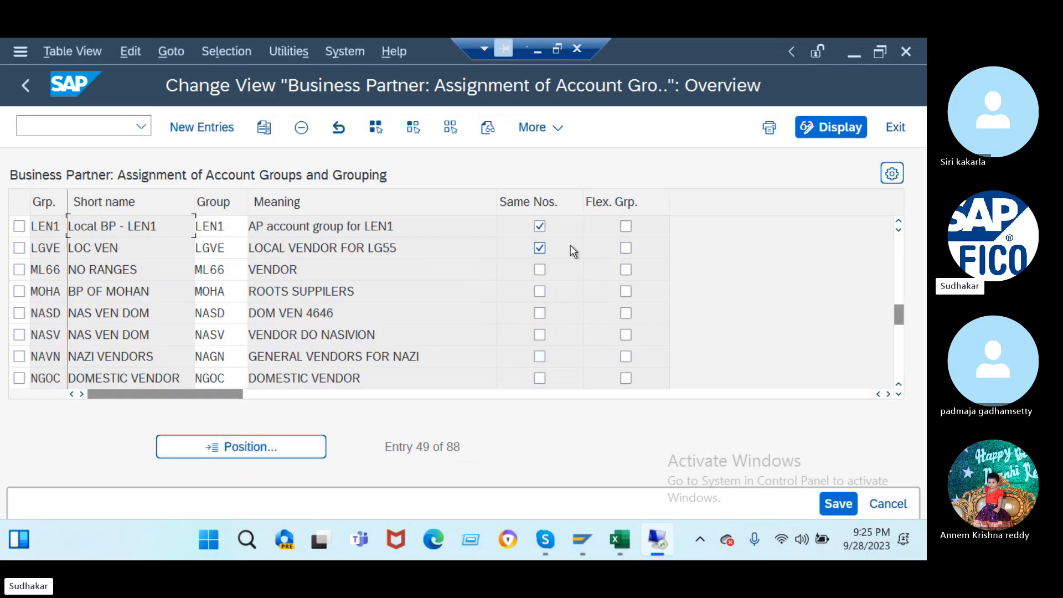
{"action": "left_click", "coordinate": [542, 228]}
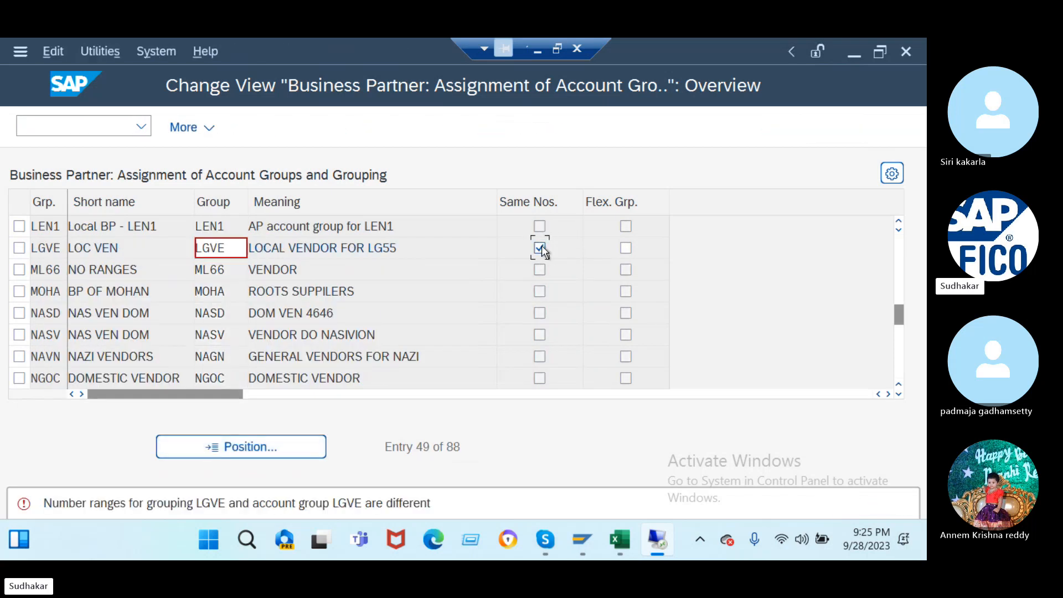
{"action": "left_click", "coordinate": [541, 247]}
{"action": "left_click", "coordinate": [625, 227]}
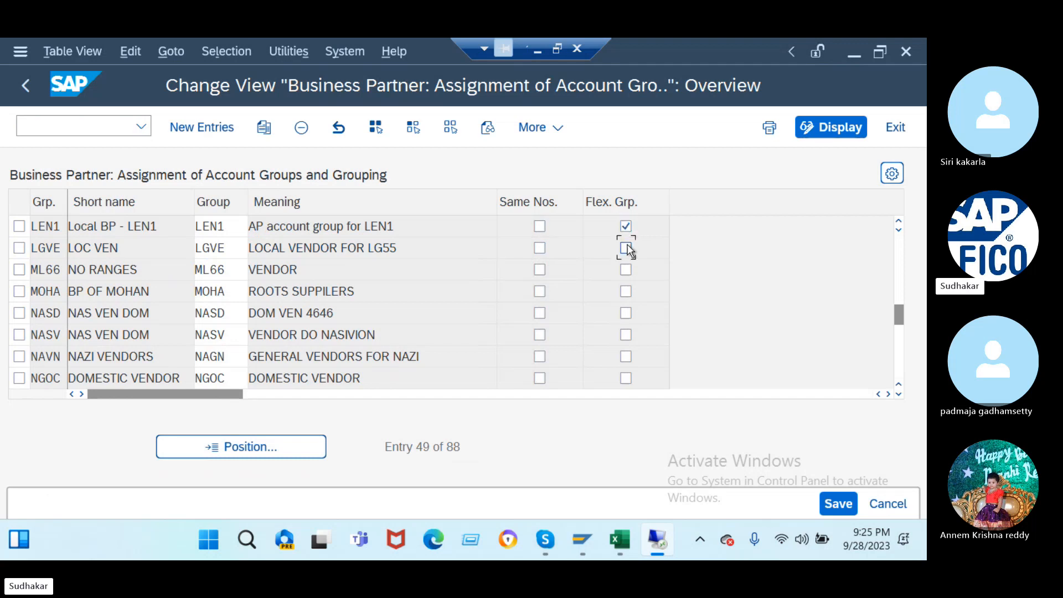
{"action": "left_click", "coordinate": [626, 248]}
{"action": "scroll", "coordinate": [451, 285], "scroll_direction": "up", "scroll_amount": 2}
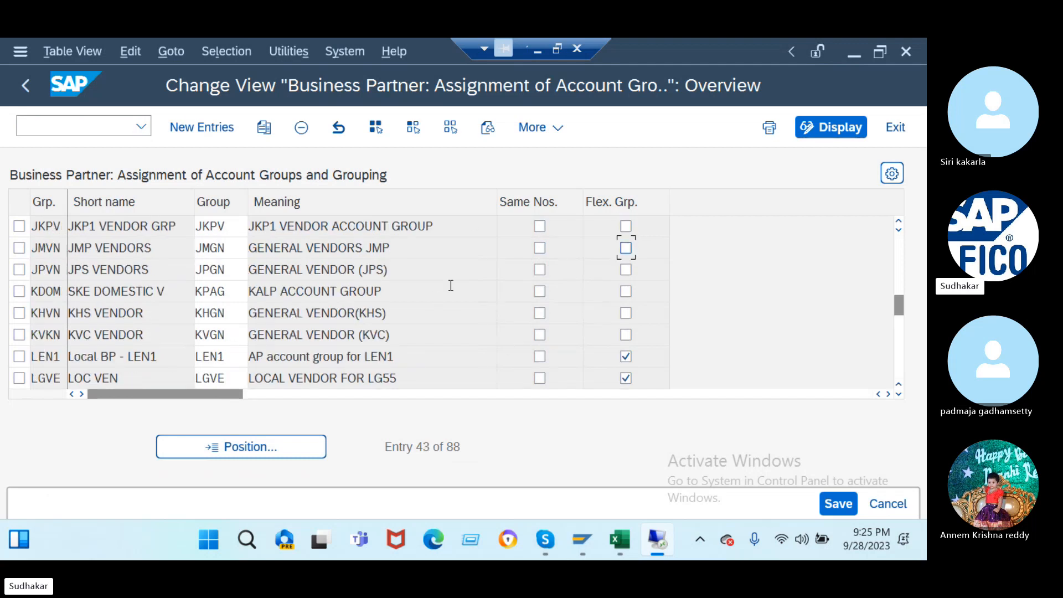
{"action": "scroll", "coordinate": [452, 289], "scroll_direction": "up", "scroll_amount": 3}
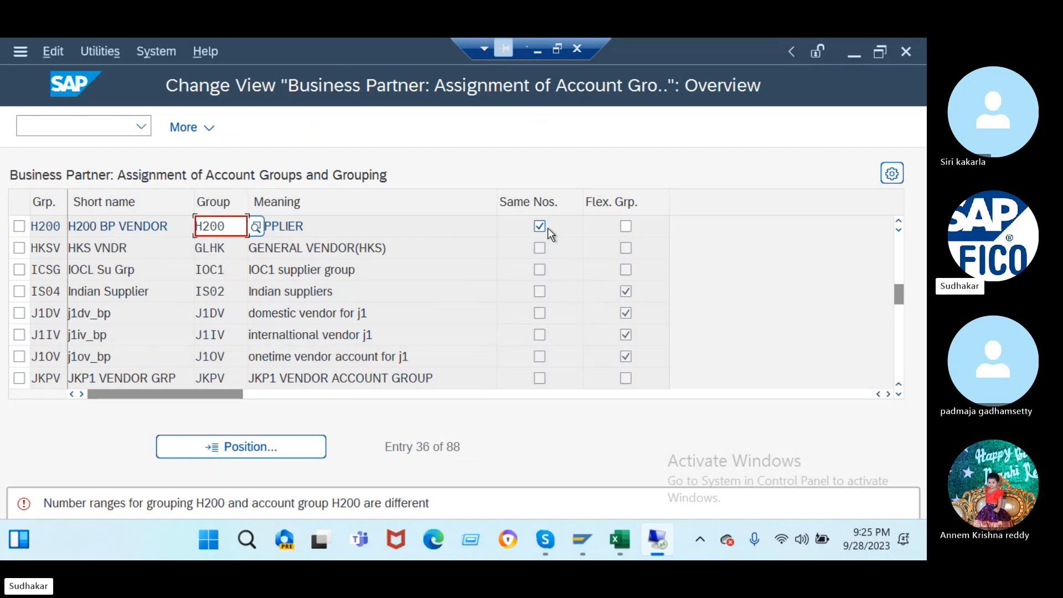
{"action": "left_click", "coordinate": [626, 227]}
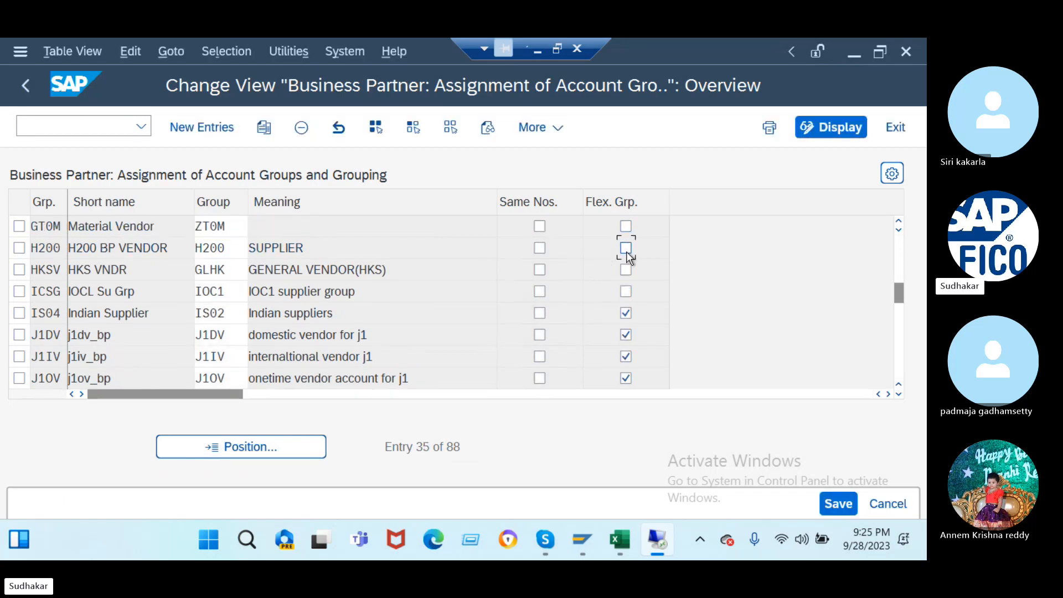
- Clear Same Nos. for NRET and turn on Flex. Grp. for PLVE
{"action": "scroll", "coordinate": [428, 276], "scroll_direction": "up", "scroll_amount": 5}
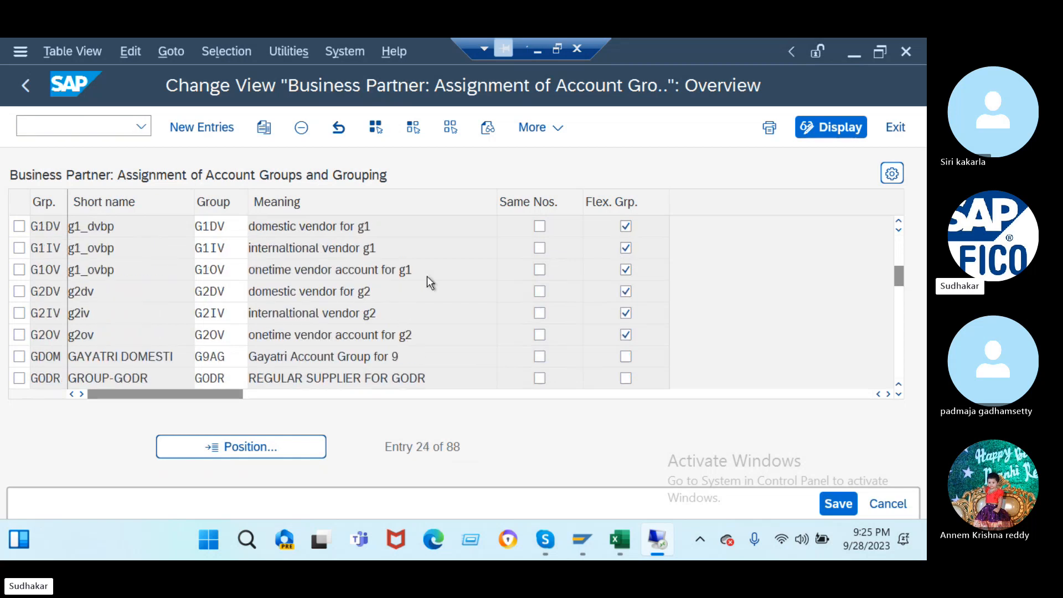
{"action": "scroll", "coordinate": [428, 276], "scroll_direction": "up", "scroll_amount": 5}
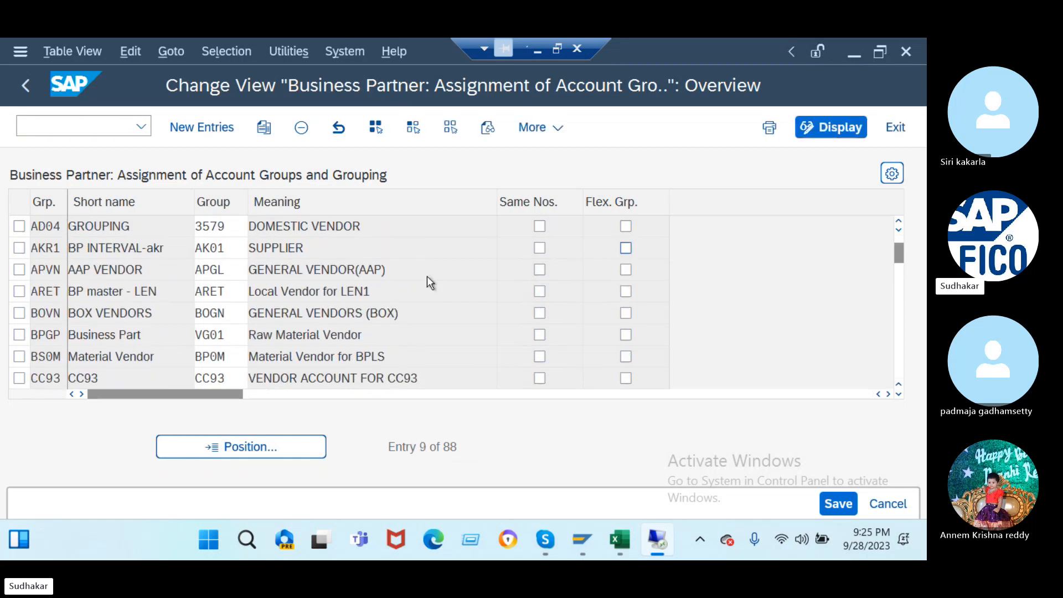
{"action": "scroll", "coordinate": [428, 276], "scroll_direction": "up", "scroll_amount": 1}
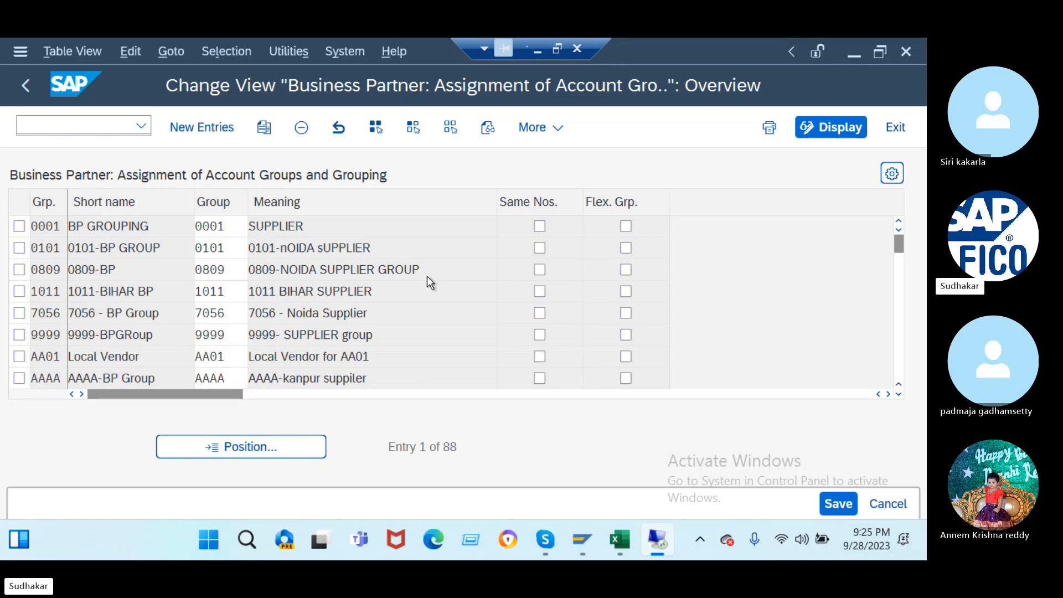
{"action": "scroll", "coordinate": [428, 277], "scroll_direction": "down", "scroll_amount": 7}
{"action": "scroll", "coordinate": [428, 276], "scroll_direction": "down", "scroll_amount": 10}
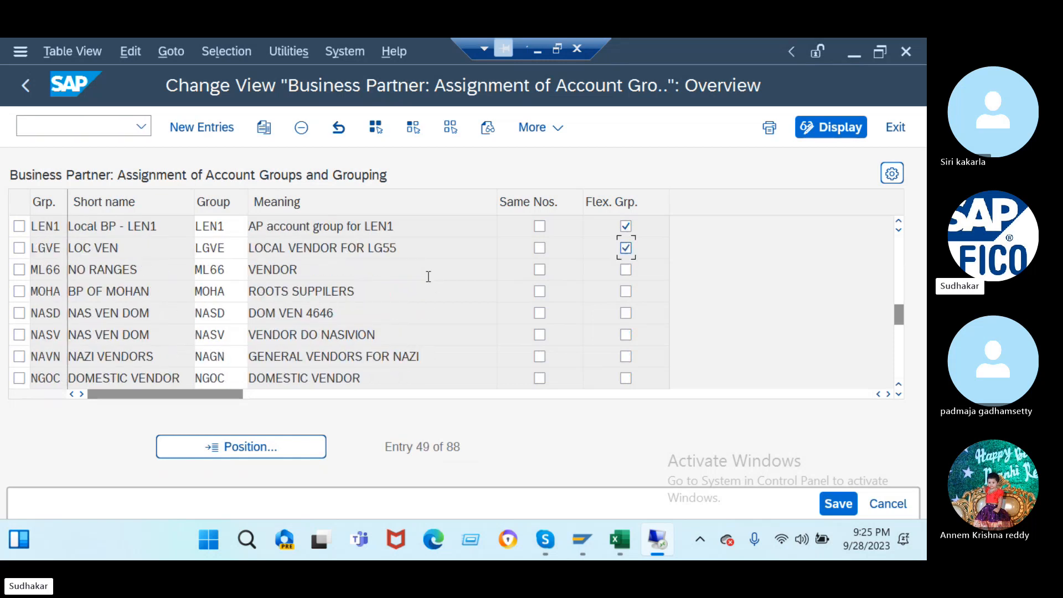
{"action": "left_click", "coordinate": [538, 356]}
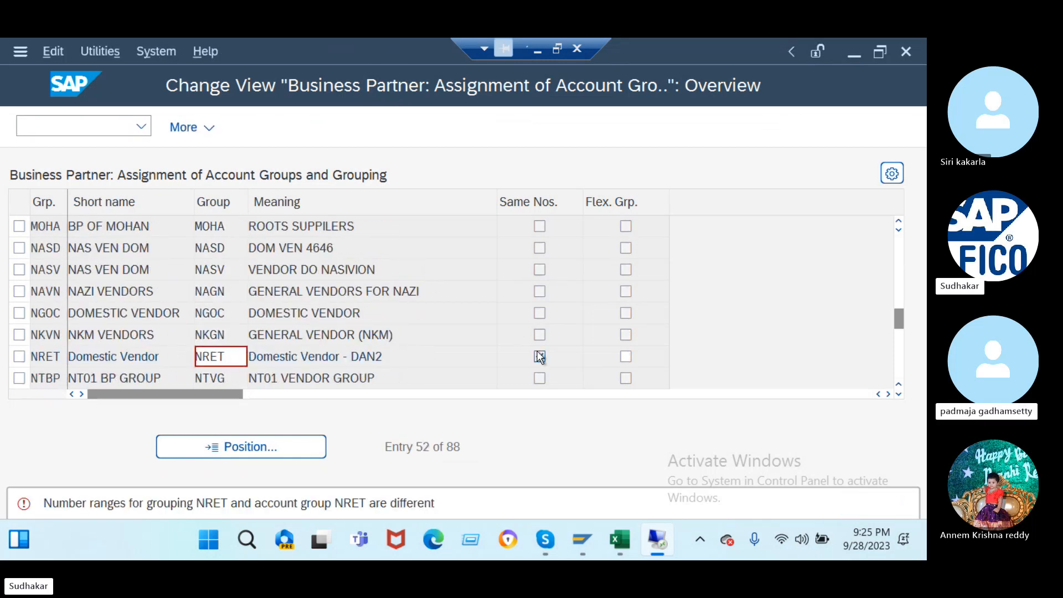
{"action": "scroll", "coordinate": [630, 354], "scroll_direction": "down", "scroll_amount": 1}
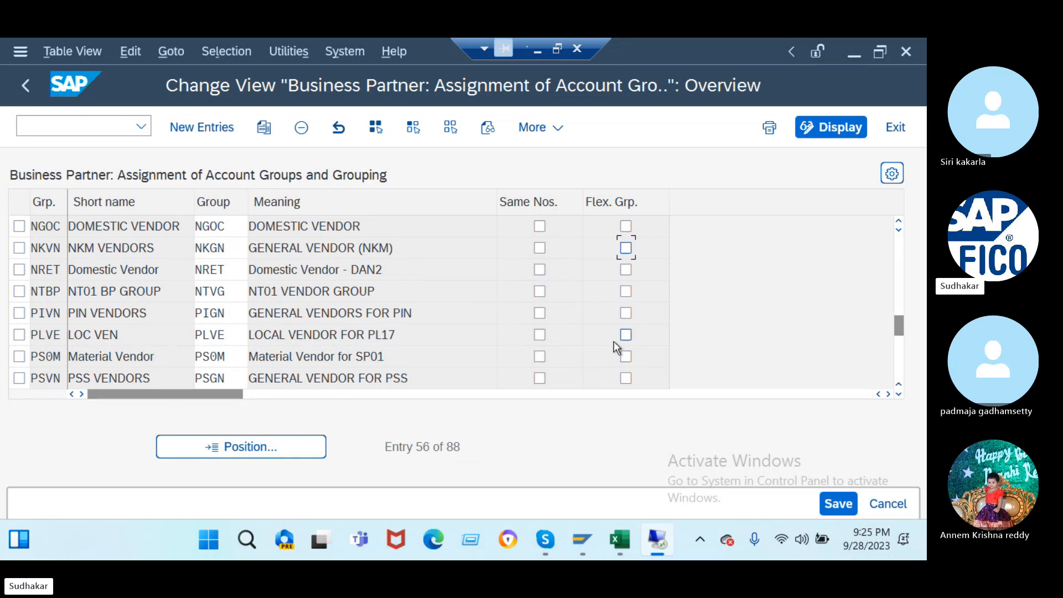
{"action": "left_click", "coordinate": [626, 320]}
{"action": "left_click", "coordinate": [625, 335]}
{"action": "scroll", "coordinate": [491, 345], "scroll_direction": "down", "scroll_amount": 2}
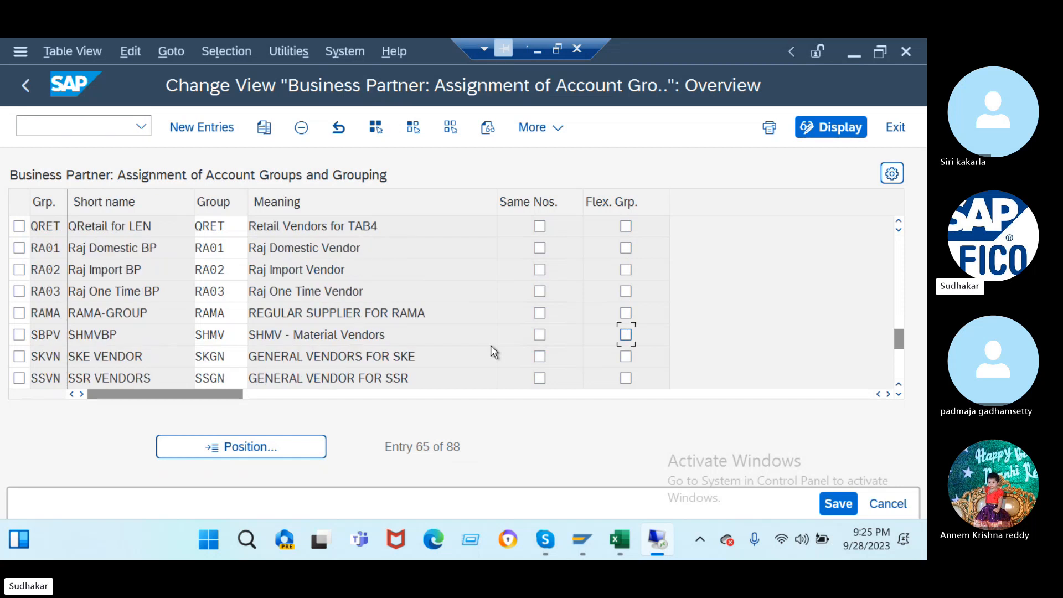
{"action": "scroll", "coordinate": [491, 344], "scroll_direction": "down", "scroll_amount": 1}
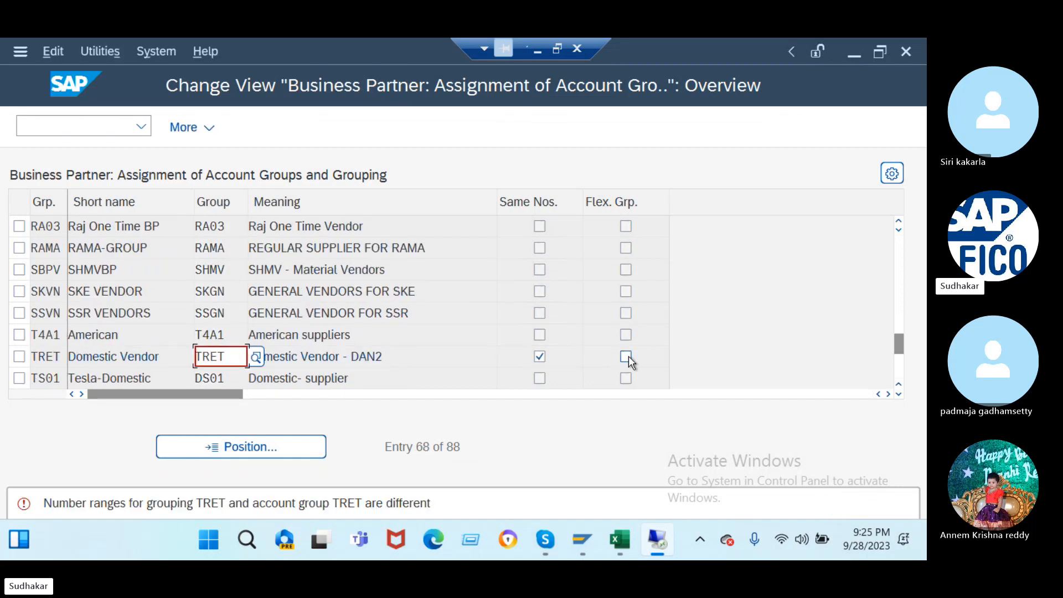
- Tick Flex. Grp. for TRET and save the table to a customizing request
{"action": "left_click", "coordinate": [629, 357]}
{"action": "left_click", "coordinate": [543, 357]}
{"action": "scroll", "coordinate": [460, 340], "scroll_direction": "down", "scroll_amount": 2}
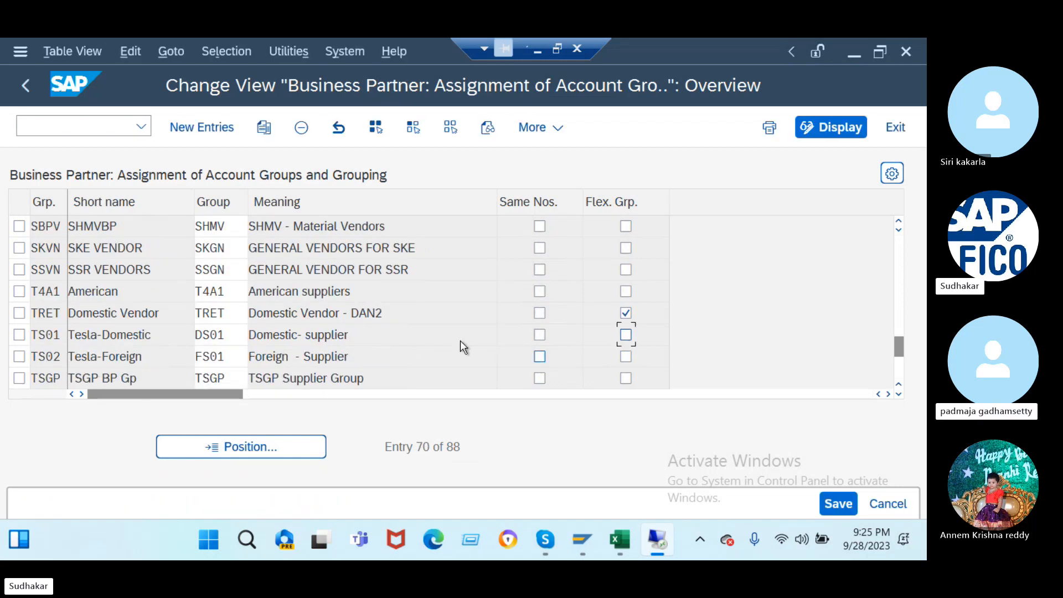
{"action": "scroll", "coordinate": [460, 341], "scroll_direction": "down", "scroll_amount": 5}
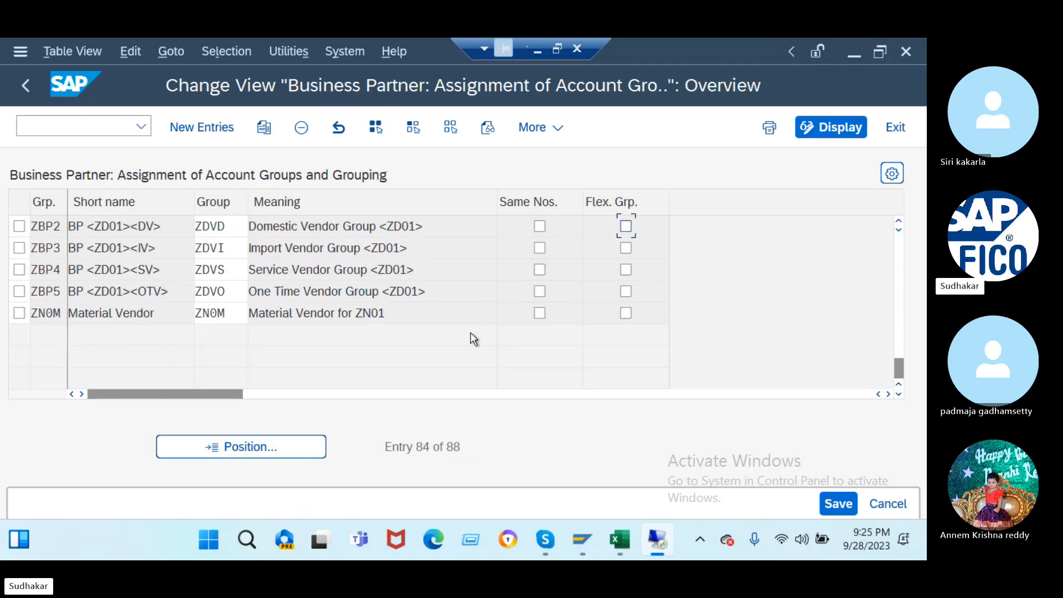
{"action": "left_click", "coordinate": [834, 495]}
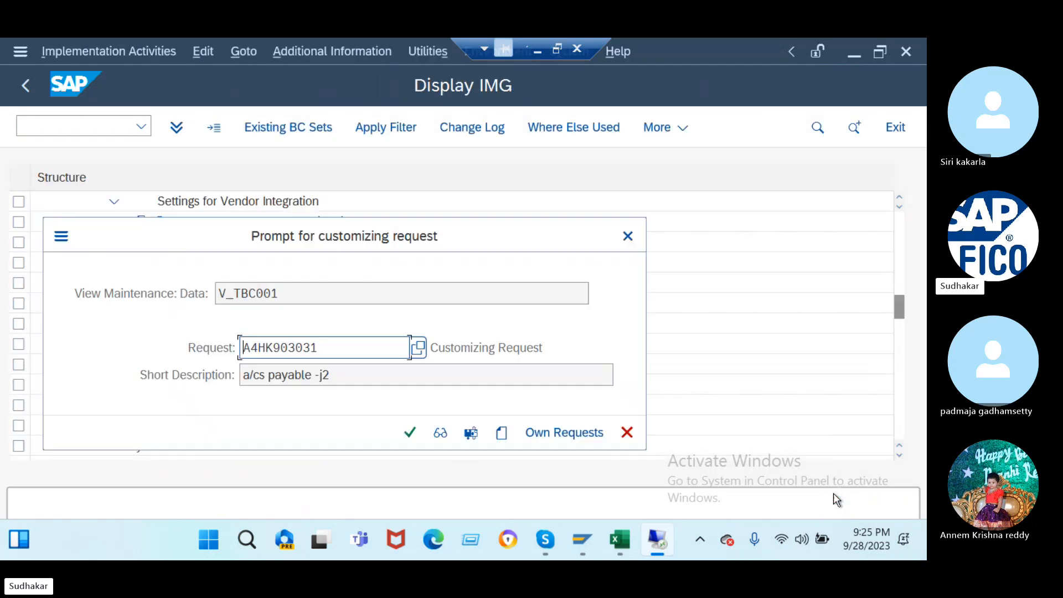
{"action": "left_click", "coordinate": [409, 433]}
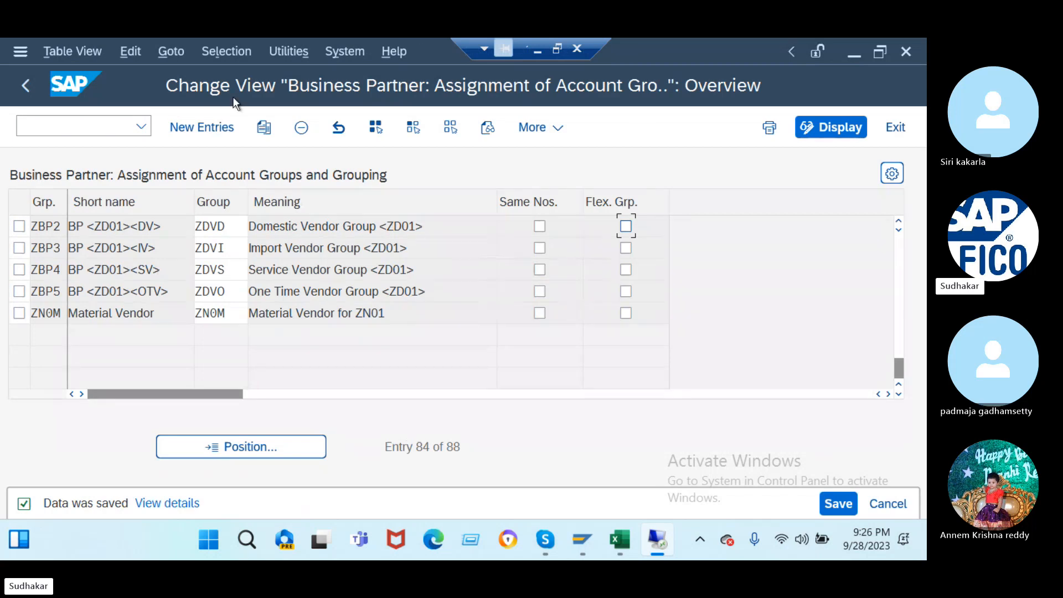
- Add a new row assigning grouping J2DV to account group J2DV with Flex. Grp
{"action": "left_click", "coordinate": [213, 128]}
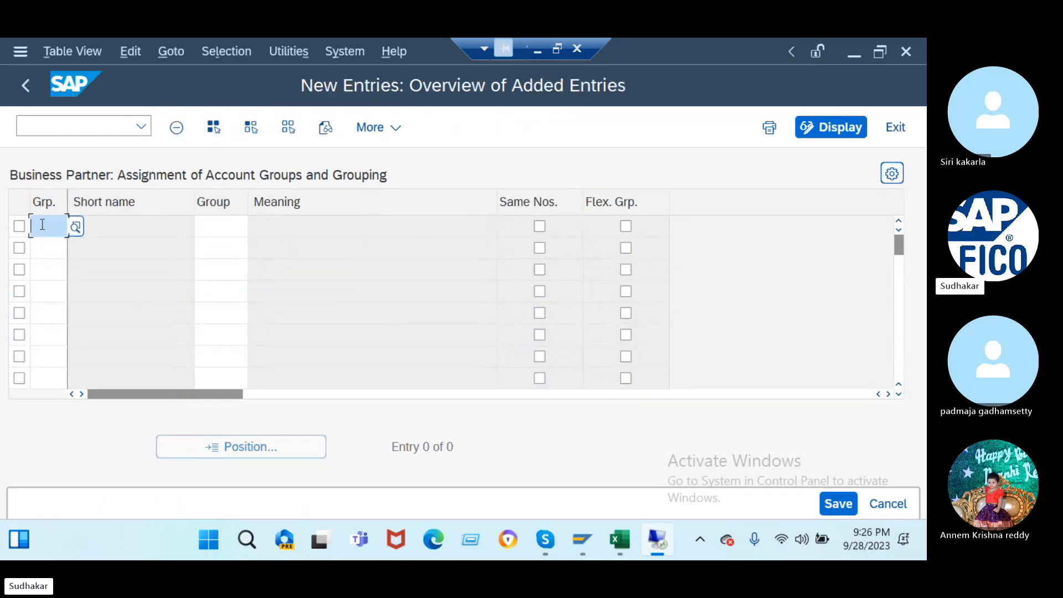
{"action": "type", "text": "j2"}
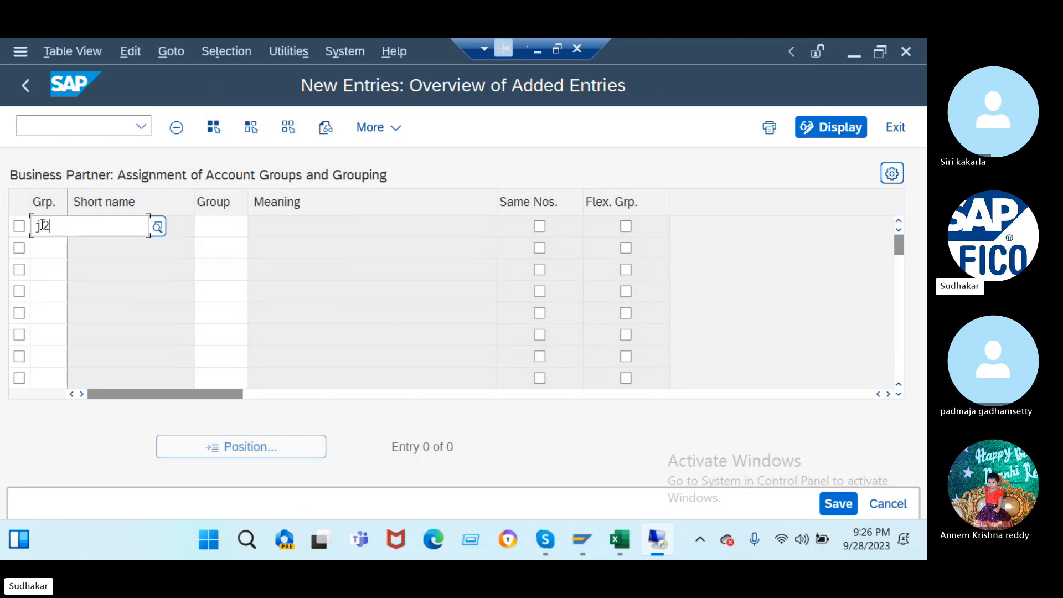
{"action": "type", "text": "dv"}
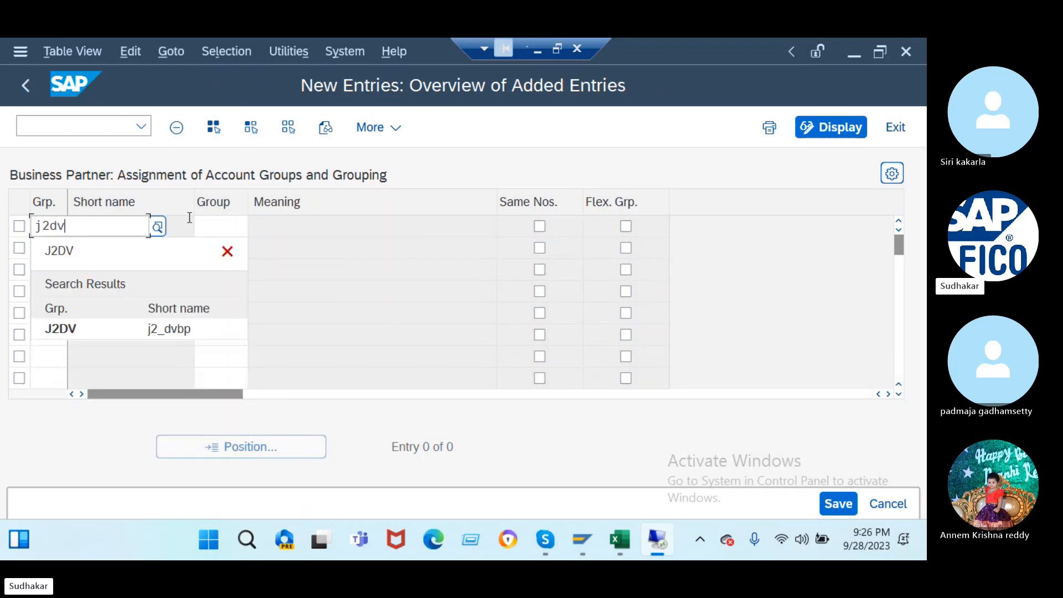
{"action": "left_click", "coordinate": [213, 226]}
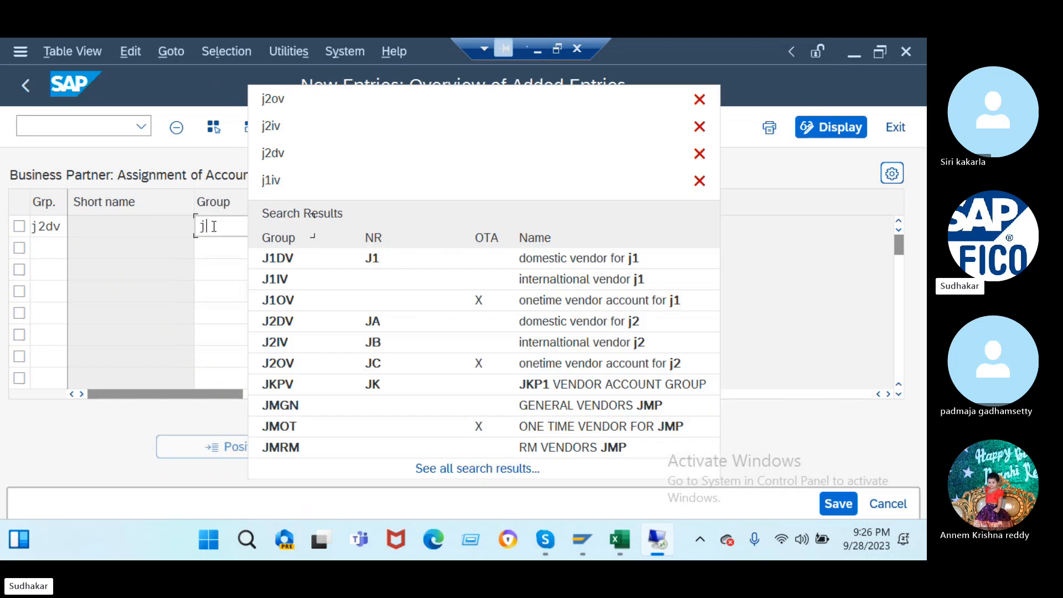
{"action": "type", "text": "2dv"}
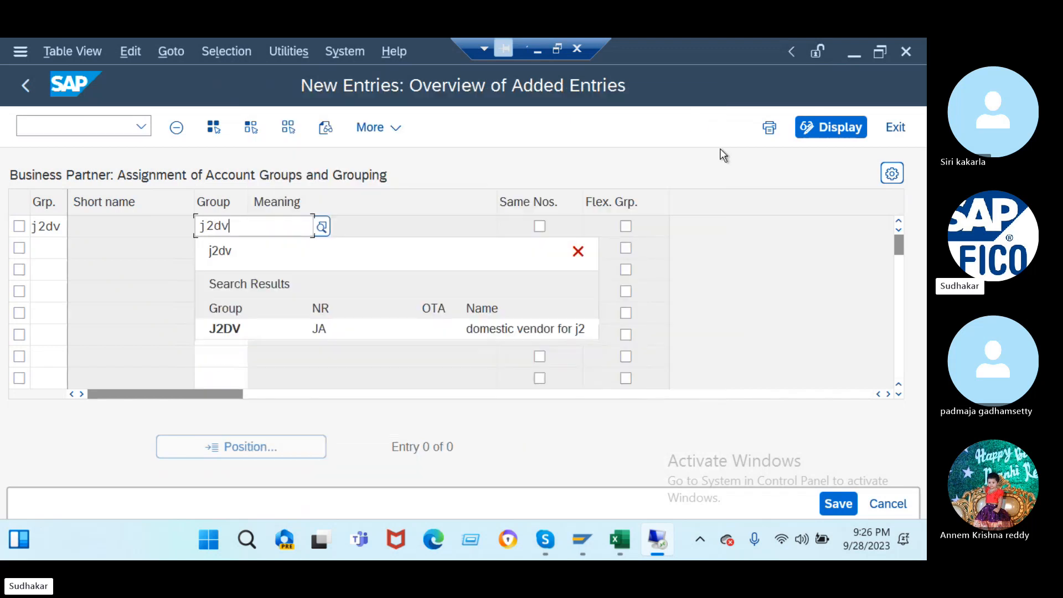
{"action": "left_click", "coordinate": [626, 226]}
{"action": "key", "text": "Return"}
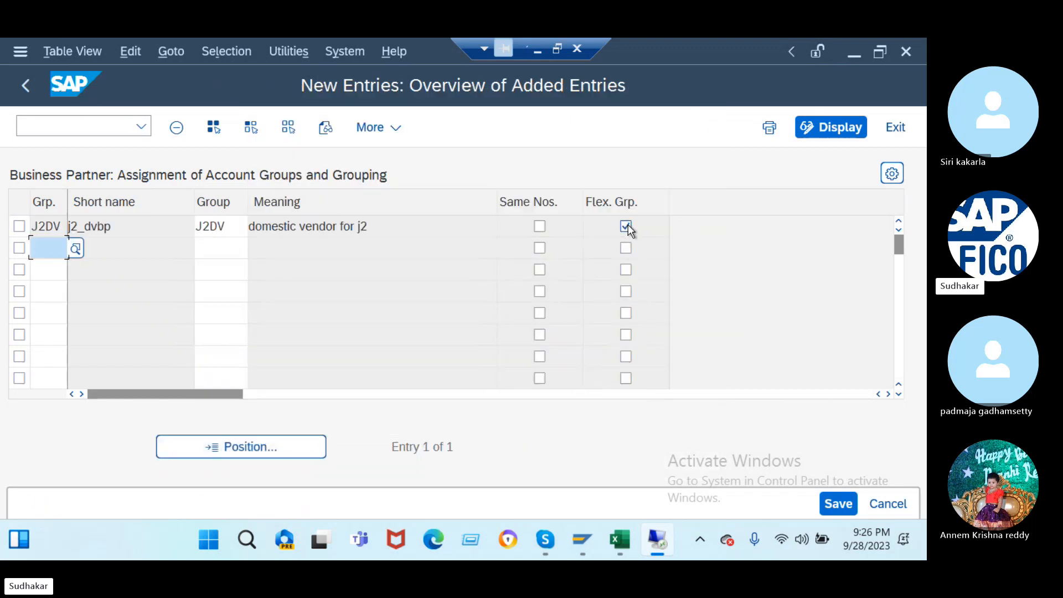
- Add the J2IV grouping to account group J2IV row with Flex. Grp
{"action": "type", "text": "j2"}
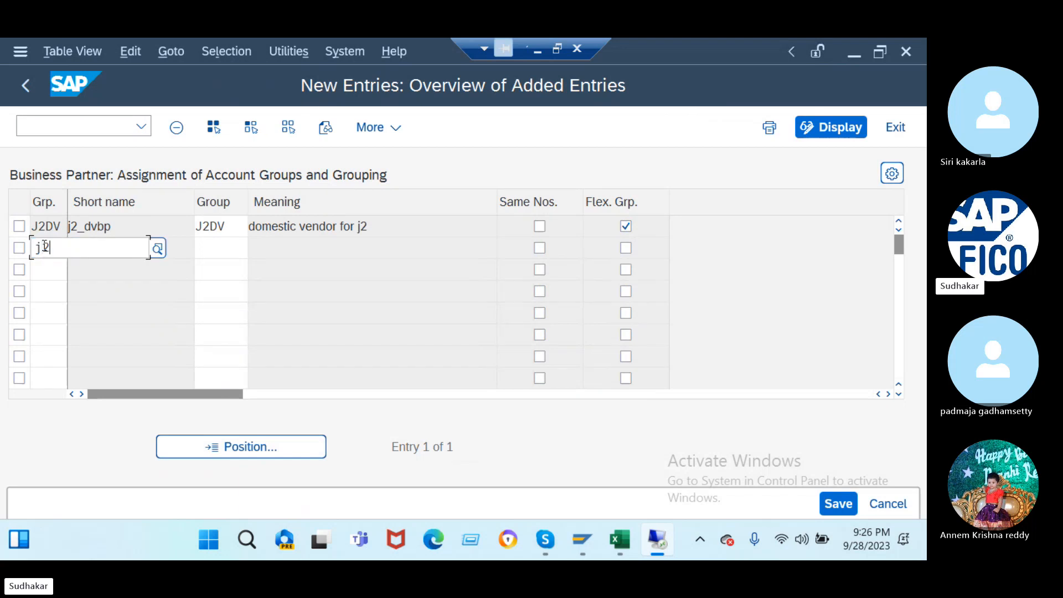
{"action": "type", "text": "iv"}
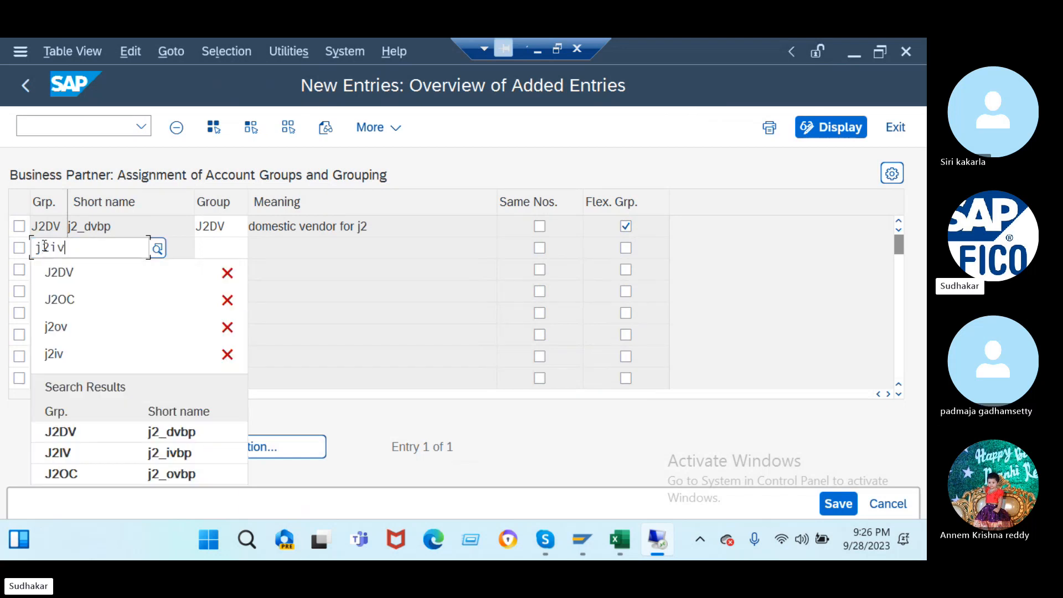
{"action": "left_click", "coordinate": [215, 248]}
{"action": "type", "text": "j2i"}
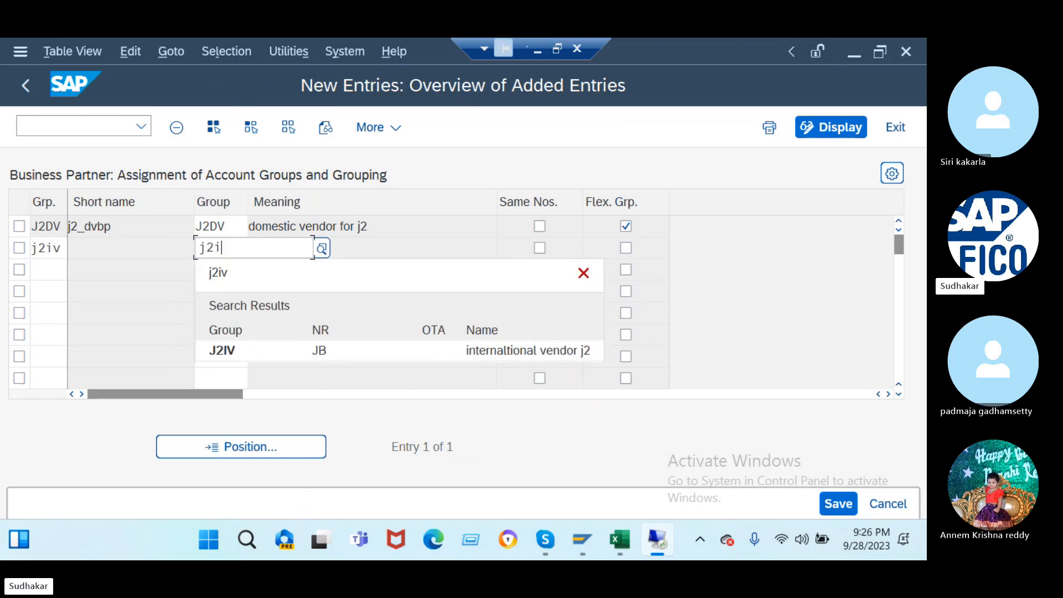
{"action": "type", "text": "v"}
{"action": "key", "text": "Return"}
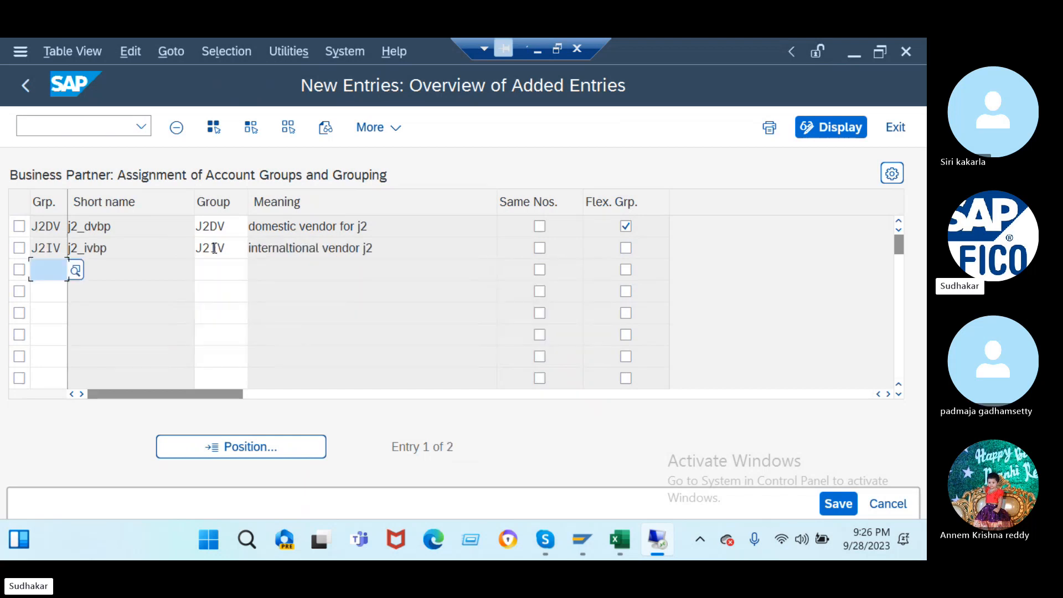
{"action": "left_click", "coordinate": [632, 247]}
- Add grouping J2OC to account group J2OV with Flex. Grp. and save all three rows
{"action": "type", "text": "j2d"}
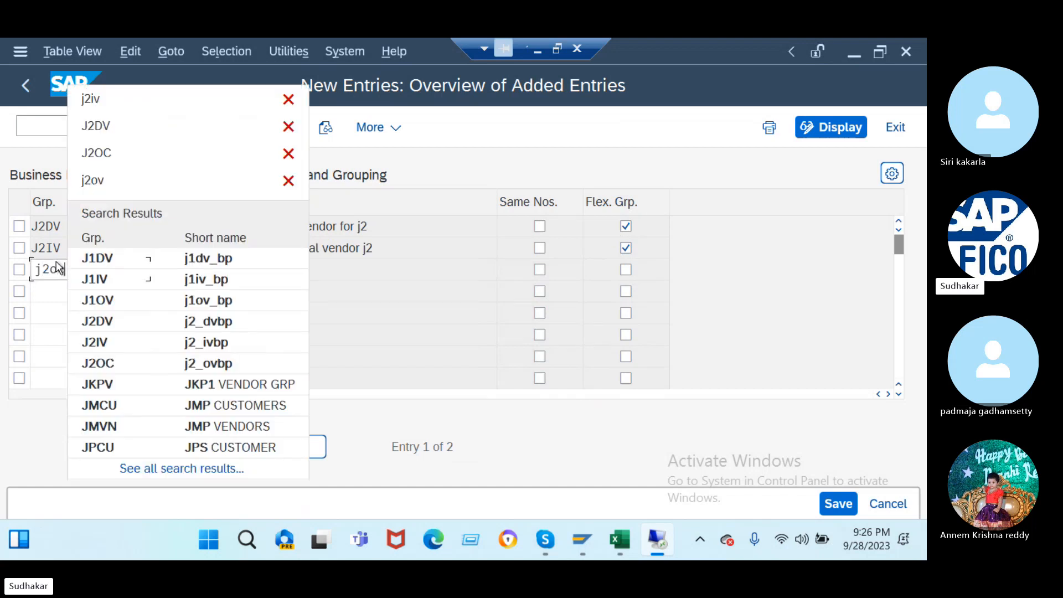
{"action": "key", "text": "BackSpace"}
{"action": "type", "text": "oc"}
{"action": "left_click", "coordinate": [98, 370]}
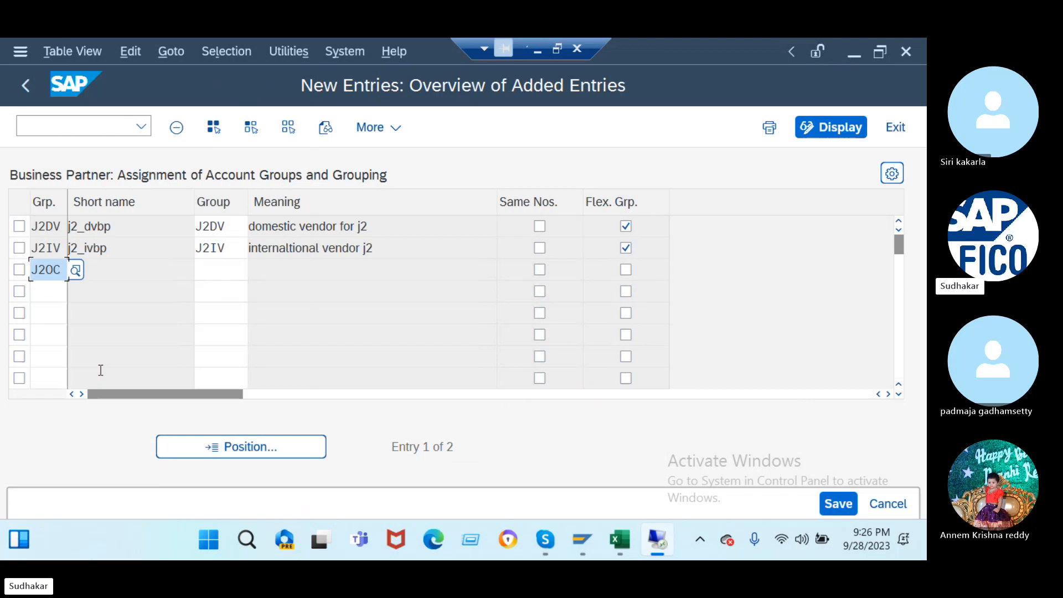
{"action": "left_click", "coordinate": [207, 270]}
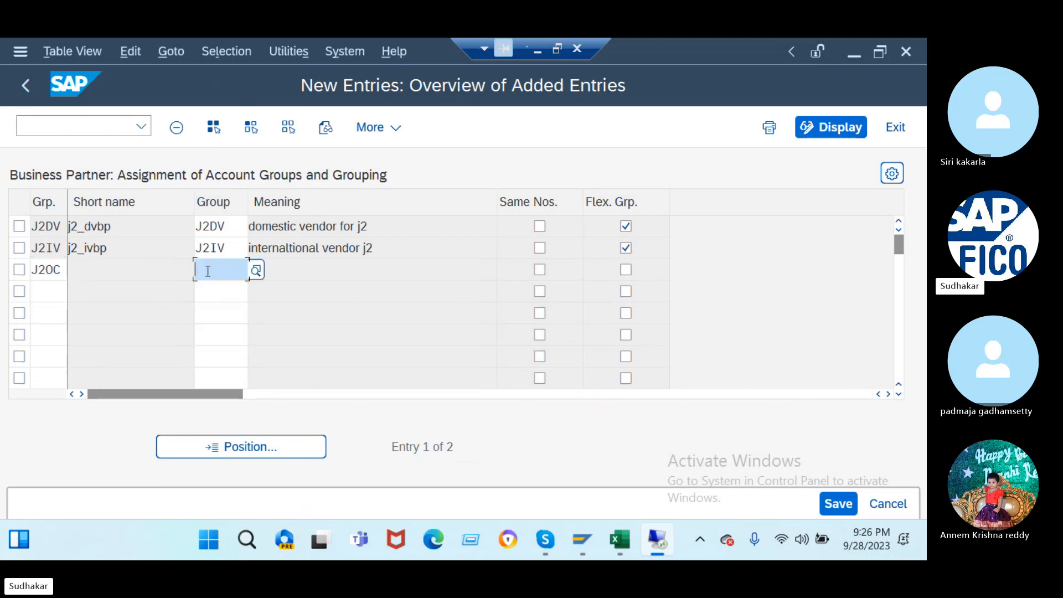
{"action": "type", "text": "j2ov"}
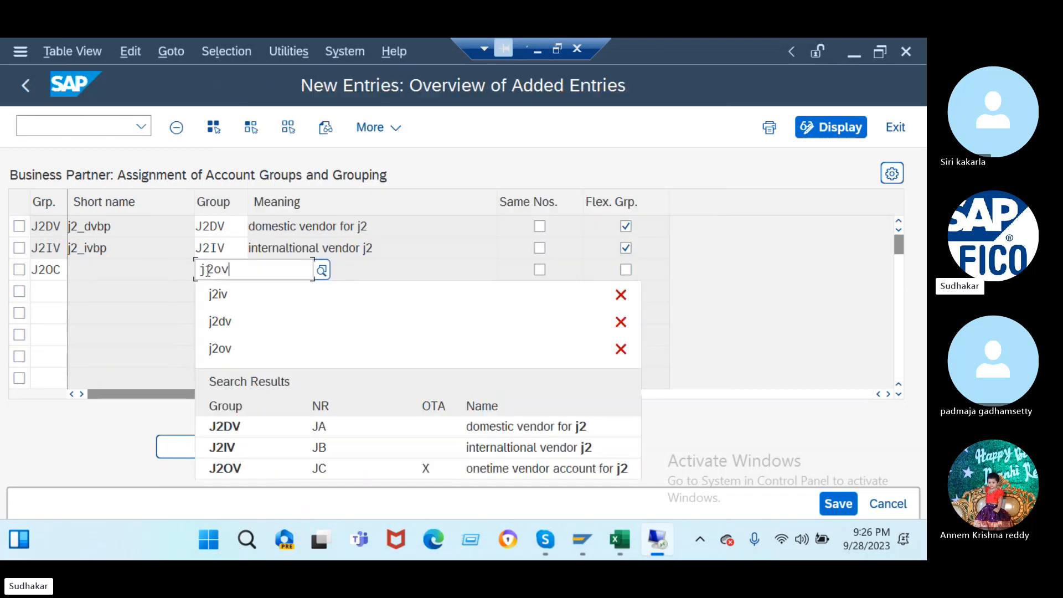
{"action": "key", "text": "Return"}
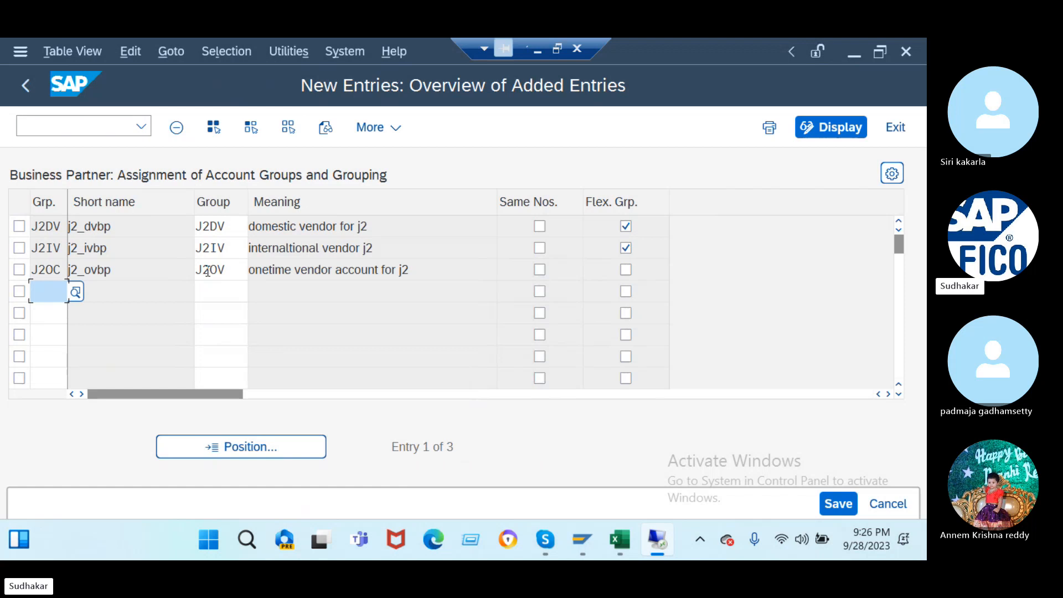
{"action": "left_click", "coordinate": [626, 270]}
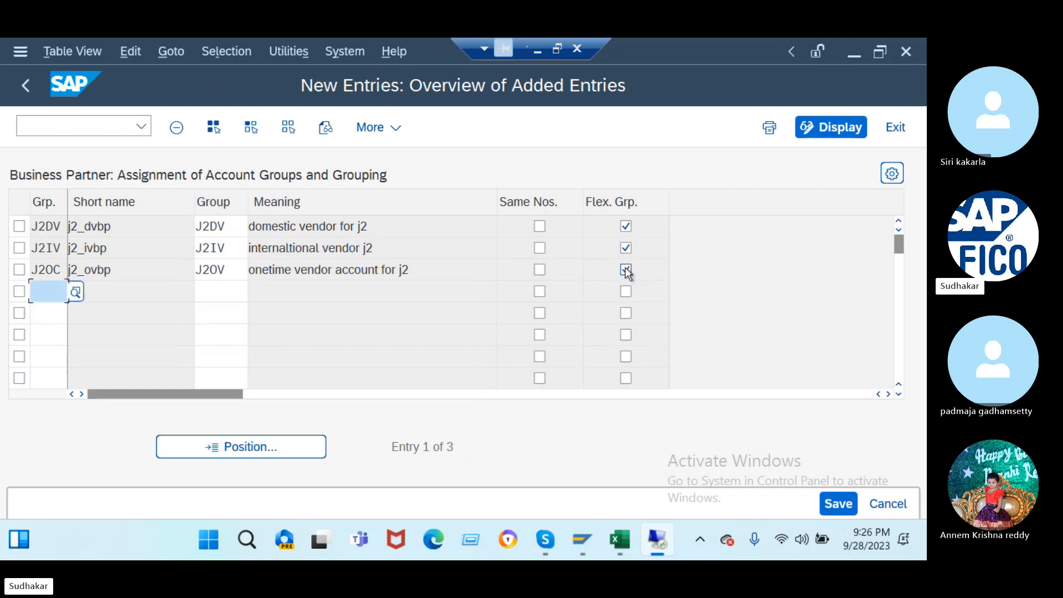
{"action": "left_click", "coordinate": [838, 503]}
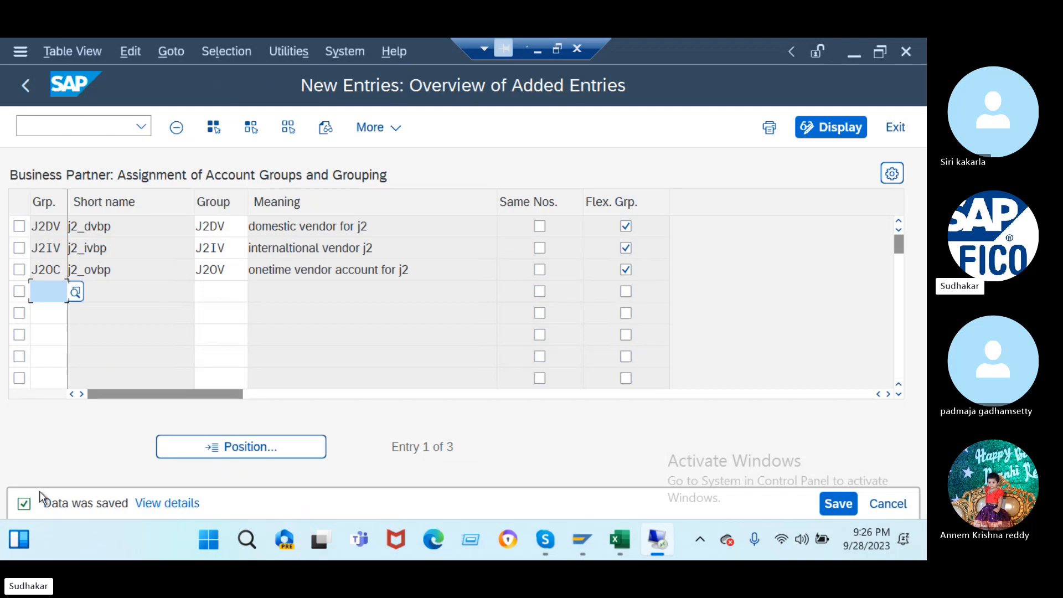
{"action": "left_click", "coordinate": [47, 126]}
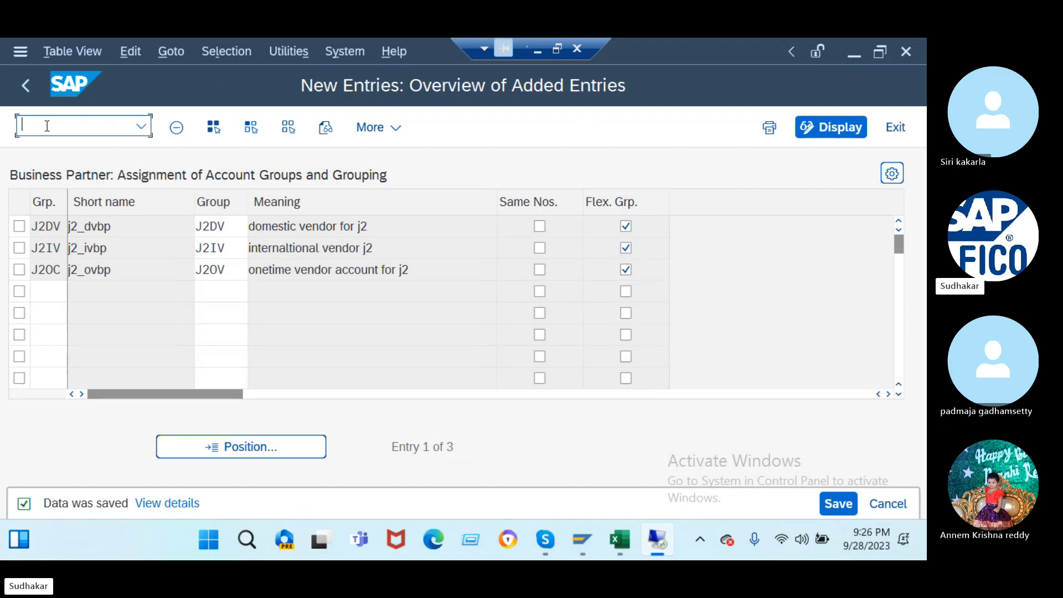
- Launch transaction /nbp and begin creating a new Organization business partner
{"action": "type", "text": "/nbp"}
{"action": "key", "text": "Return"}
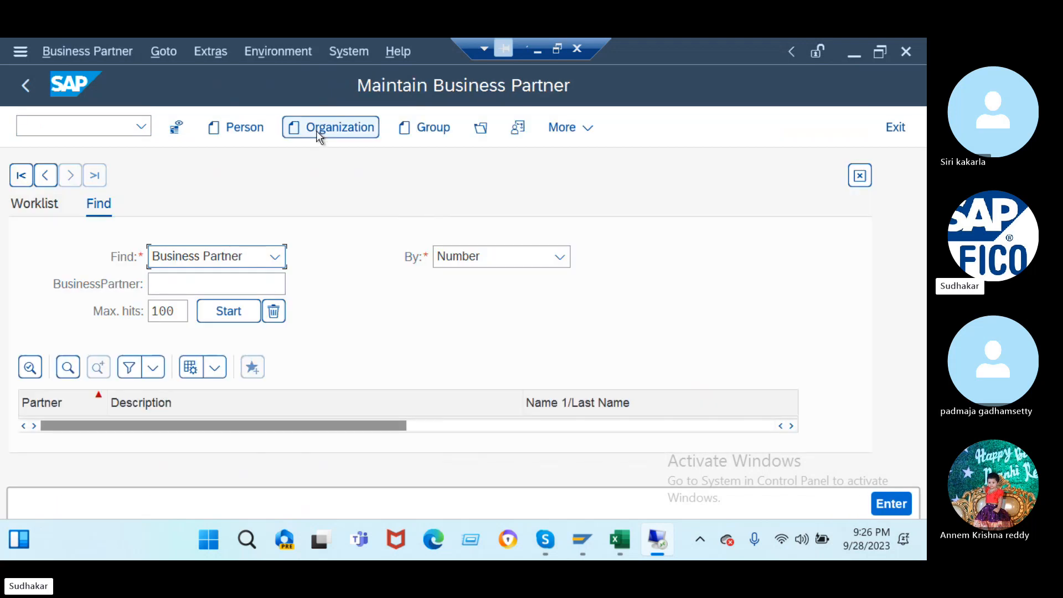
{"action": "left_click", "coordinate": [239, 133]}
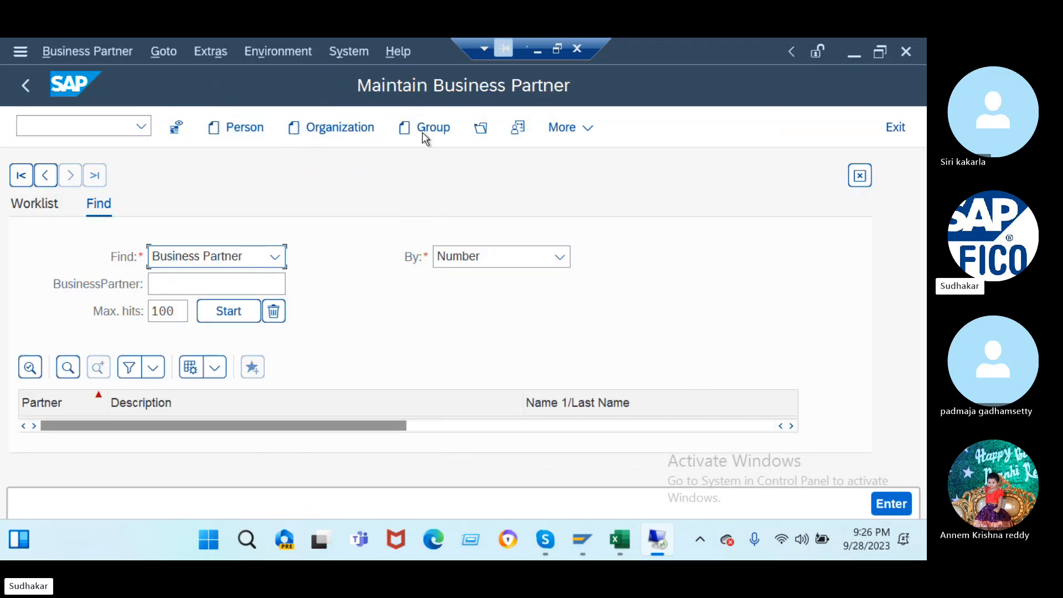
{"action": "left_click", "coordinate": [326, 137]}
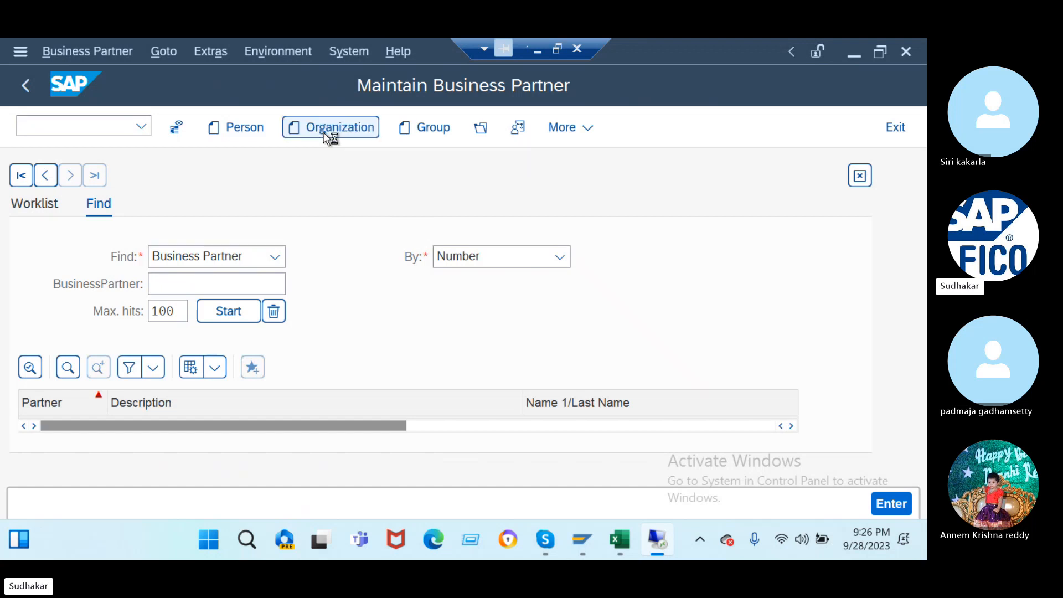
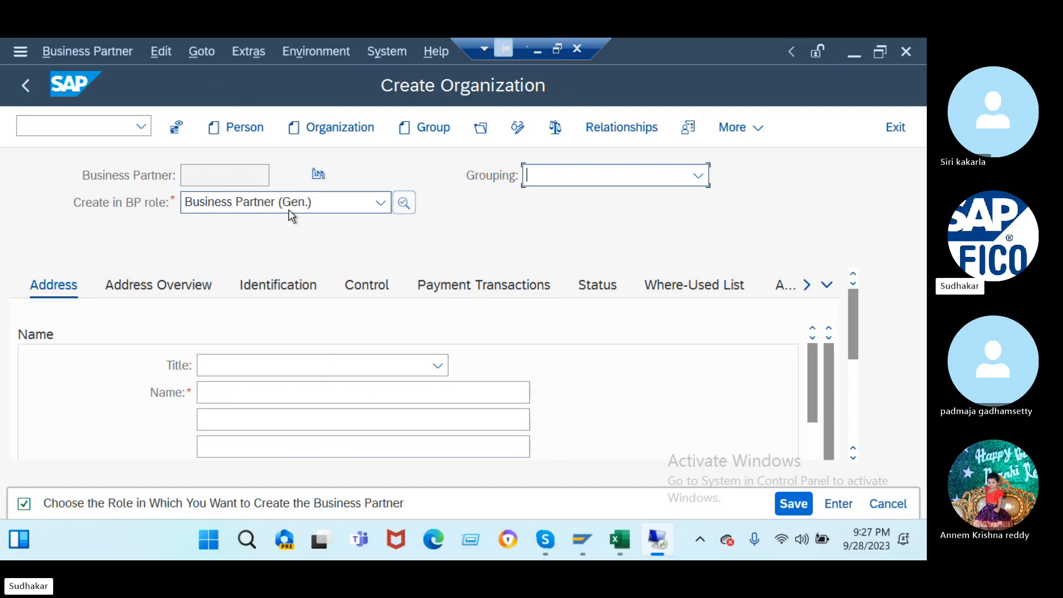
- Choose grouping j2_dvbp and title Company for the new organization
{"action": "left_click", "coordinate": [405, 202]}
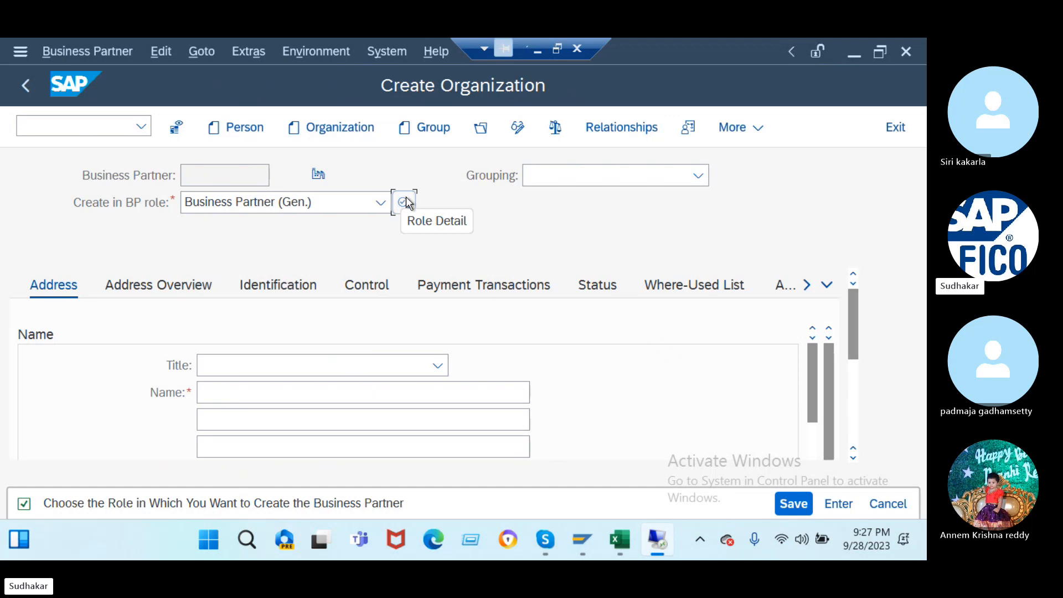
{"action": "left_click", "coordinate": [635, 183]}
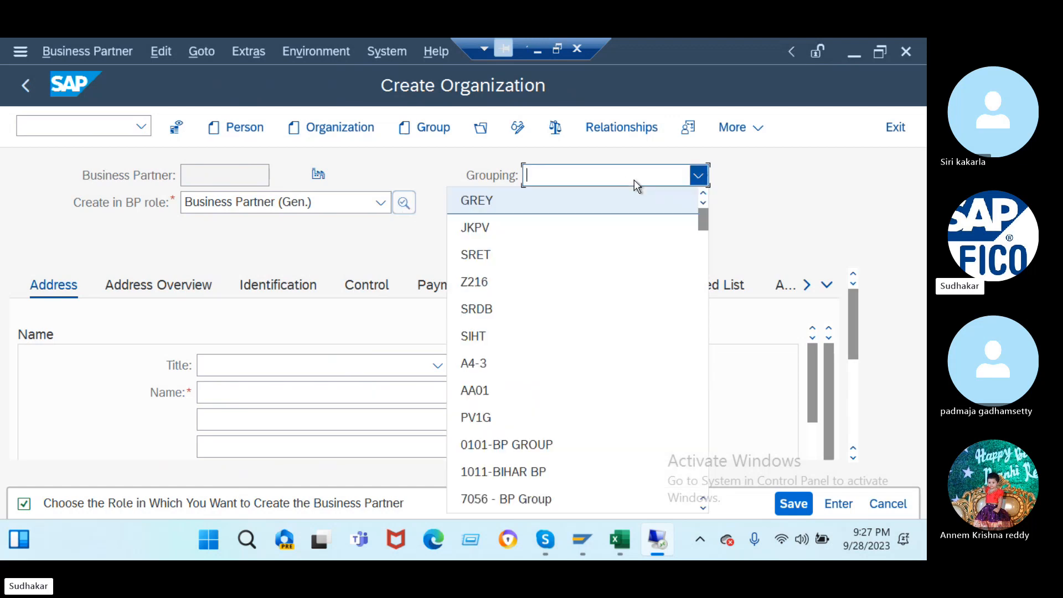
{"action": "scroll", "coordinate": [572, 333], "scroll_direction": "down", "scroll_amount": 10}
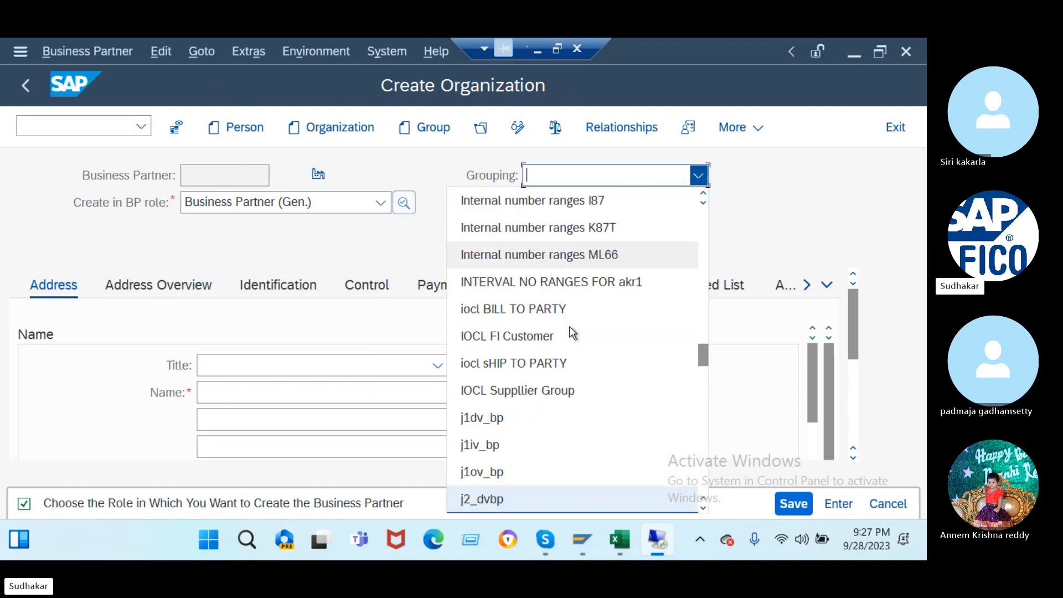
{"action": "left_click", "coordinate": [514, 501]}
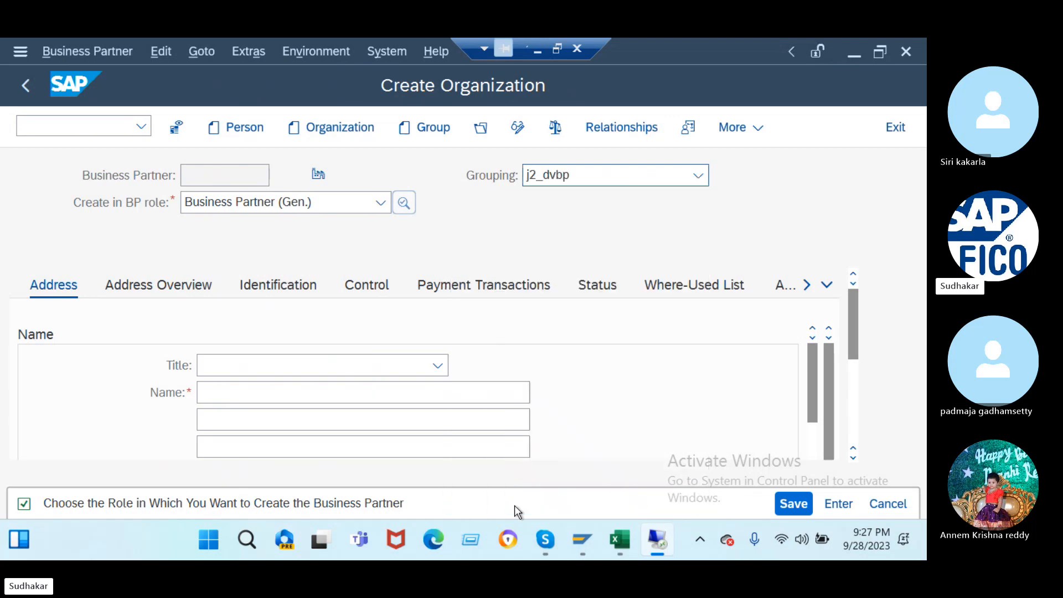
{"action": "left_click", "coordinate": [437, 367]}
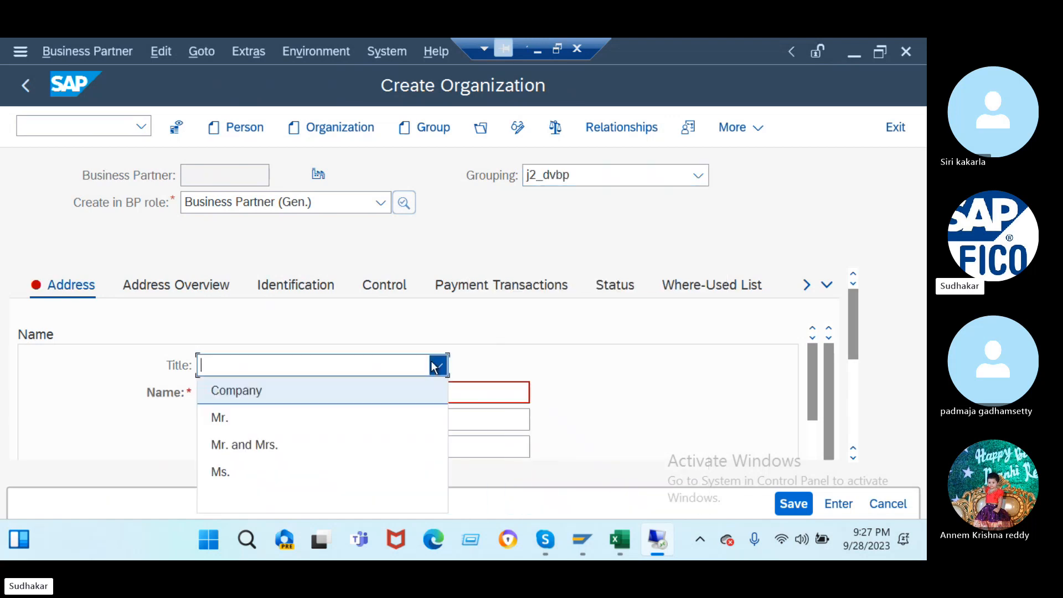
{"action": "left_click", "coordinate": [410, 389]}
- Enter the name 'tata consultancy services' and reuse it as search term 'tata consultancy ser'
{"action": "left_click", "coordinate": [375, 394]}
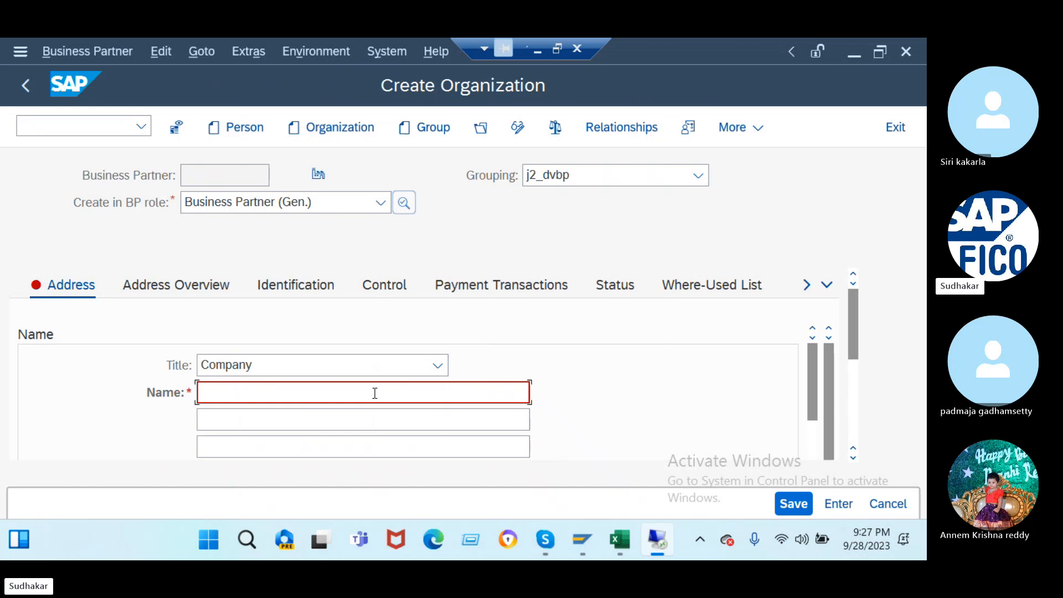
{"action": "type", "text": "tata consultancy "}
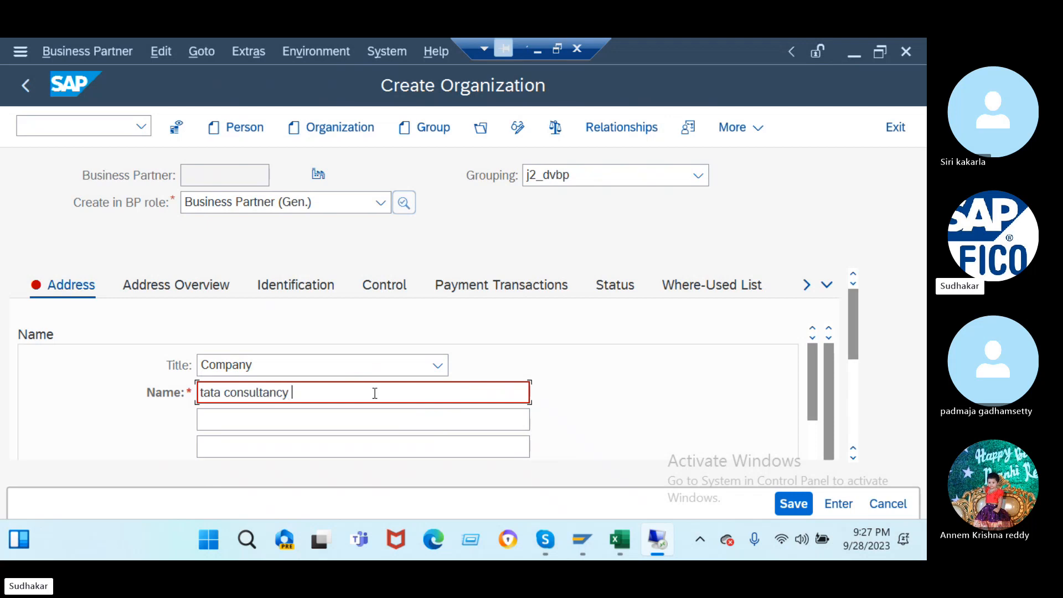
{"action": "type", "text": "services"}
{"action": "left_click_drag", "start_coordinate": [356, 386], "coordinate": [128, 424]}
{"action": "scroll", "coordinate": [222, 435], "scroll_direction": "down", "scroll_amount": 5}
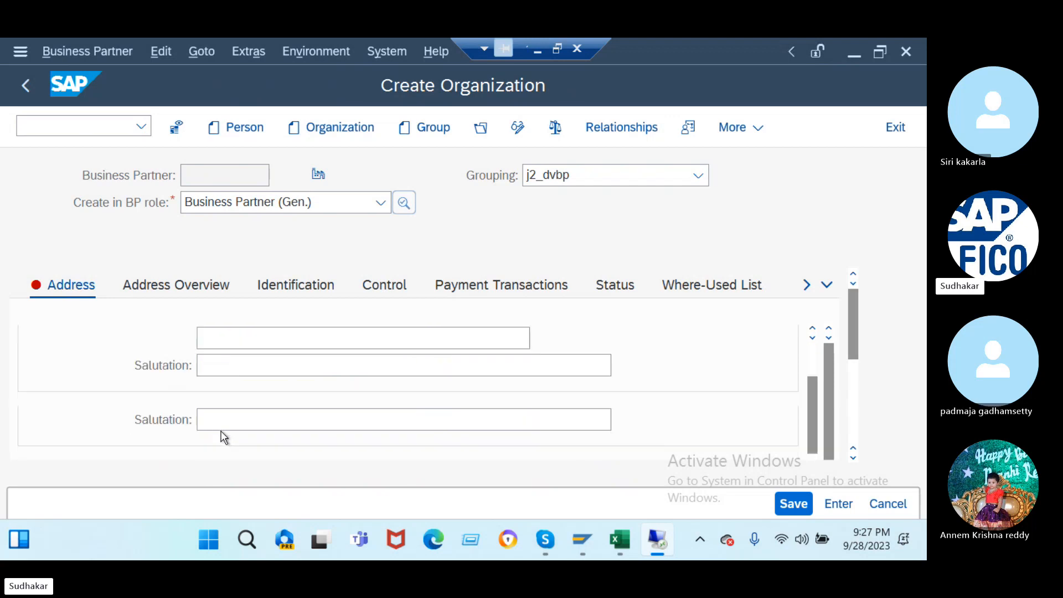
{"action": "left_click", "coordinate": [241, 365]}
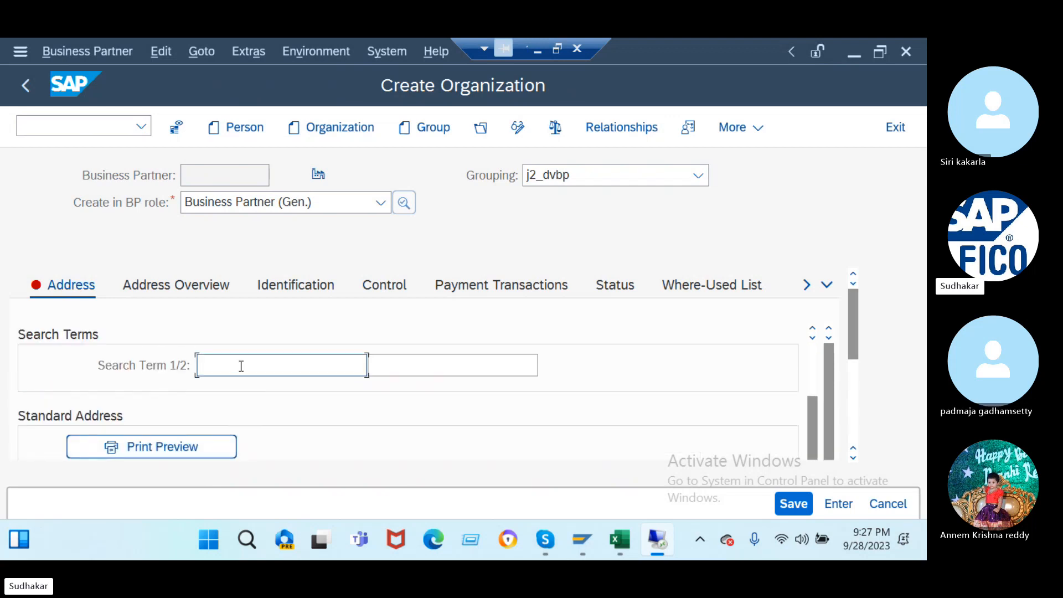
{"action": "key", "text": "ctrl+v"}
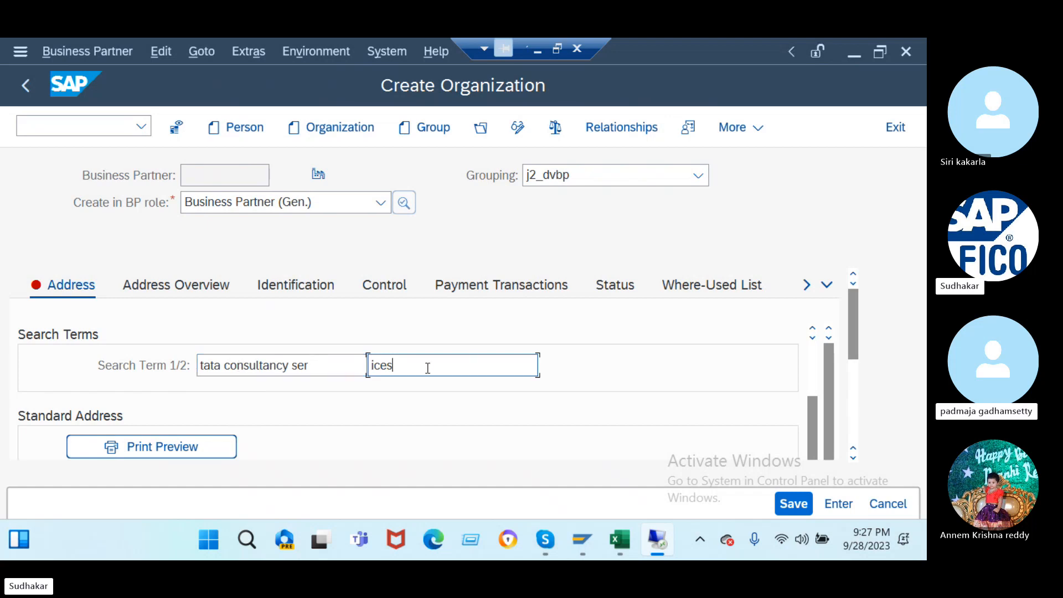
{"action": "left_click_drag", "start_coordinate": [427, 365], "coordinate": [316, 380]}
{"action": "key", "text": "BackSpace"}
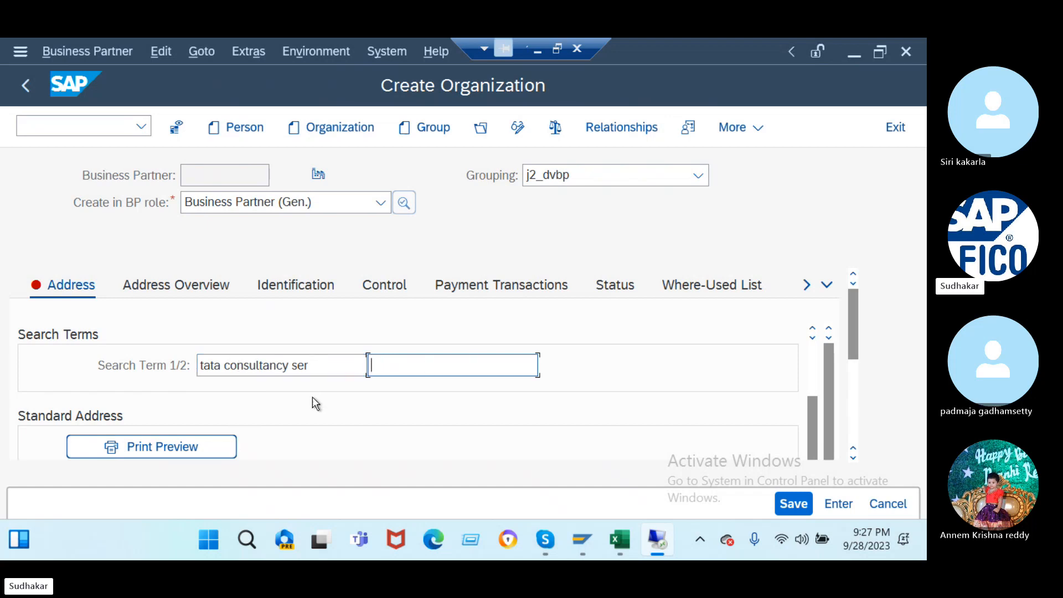
{"action": "scroll", "coordinate": [313, 397], "scroll_direction": "down", "scroll_amount": 5}
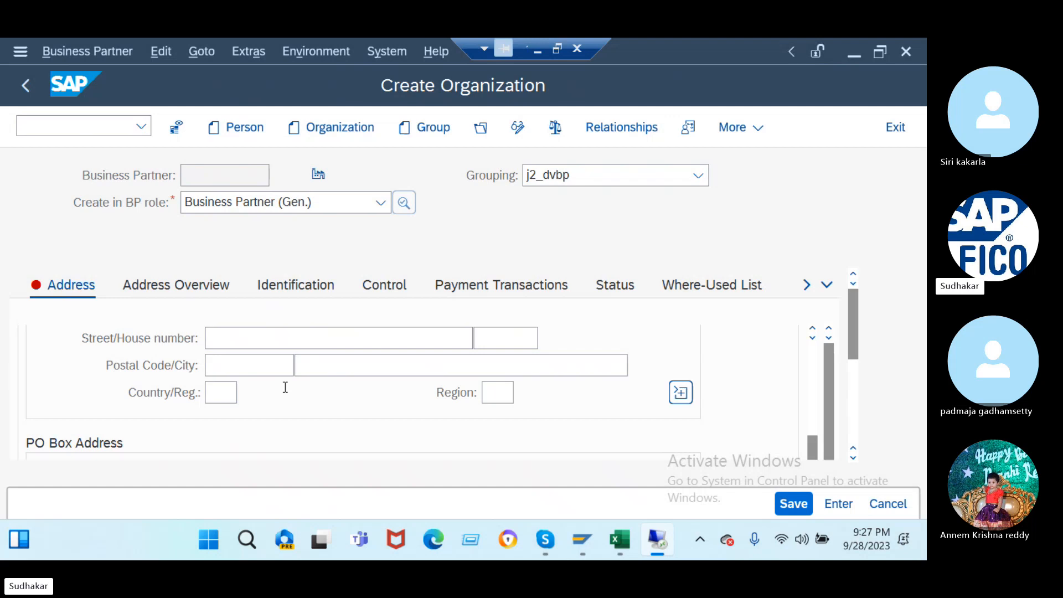
- Enter street 'tata consultancy services-lane 1', house number 1, postal code 123123 and city 'tata consultancy services'
{"action": "left_click", "coordinate": [230, 337]}
{"action": "type", "text": "tata consultancy services"}
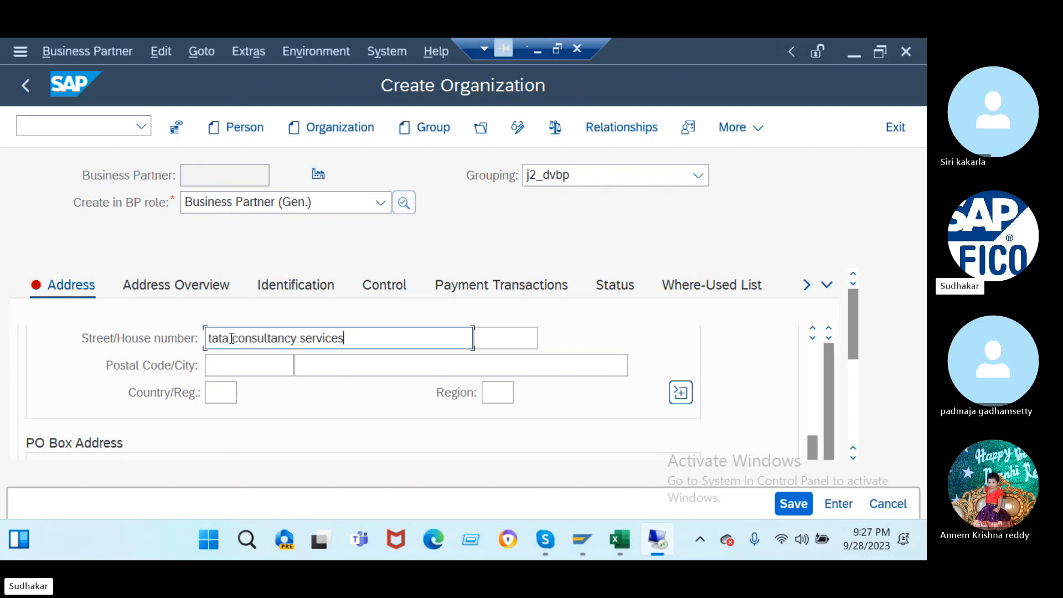
{"action": "type", "text": "-lane 1"}
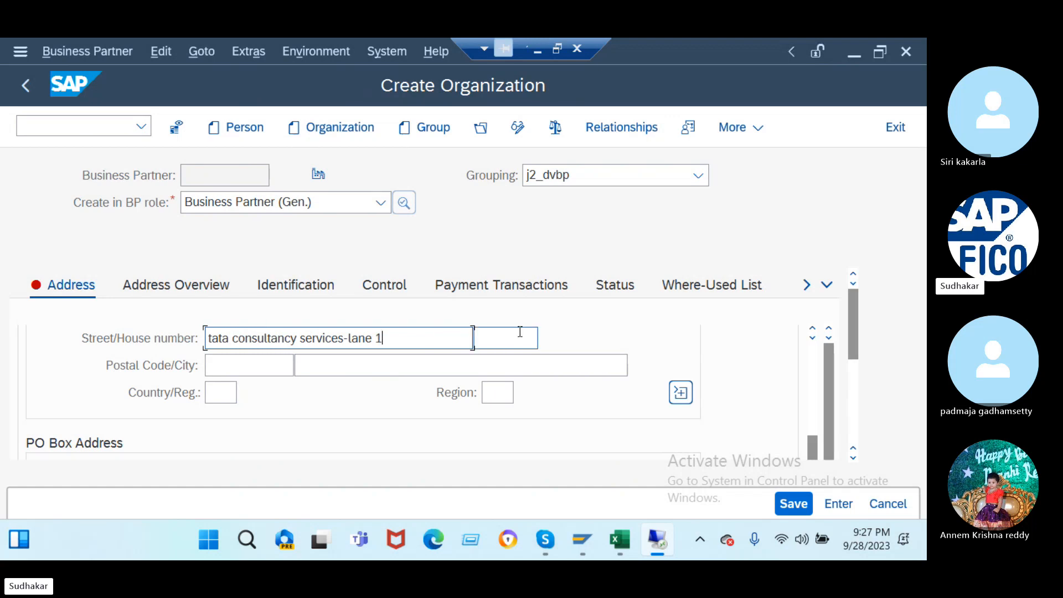
{"action": "left_click", "coordinate": [520, 334]}
{"action": "type", "text": "1"}
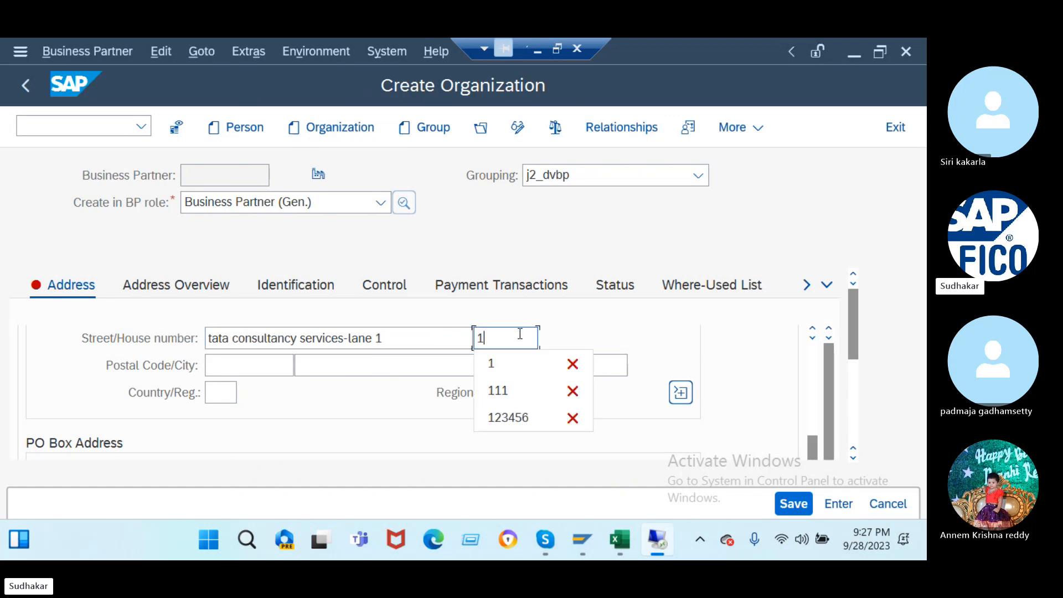
{"action": "left_click", "coordinate": [231, 365]}
{"action": "type", "text": "123123"}
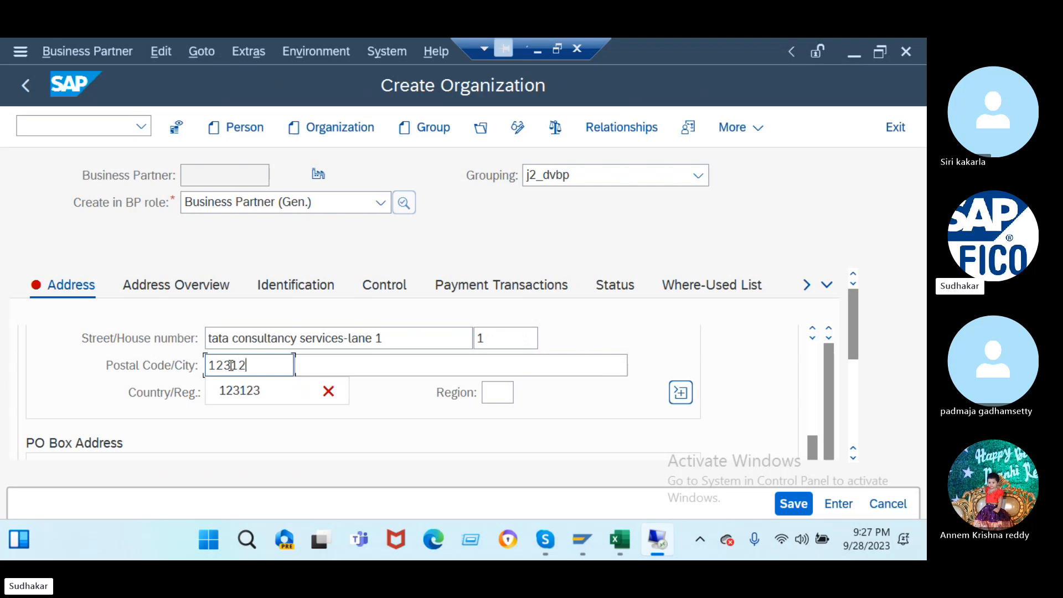
{"action": "left_click", "coordinate": [318, 367]}
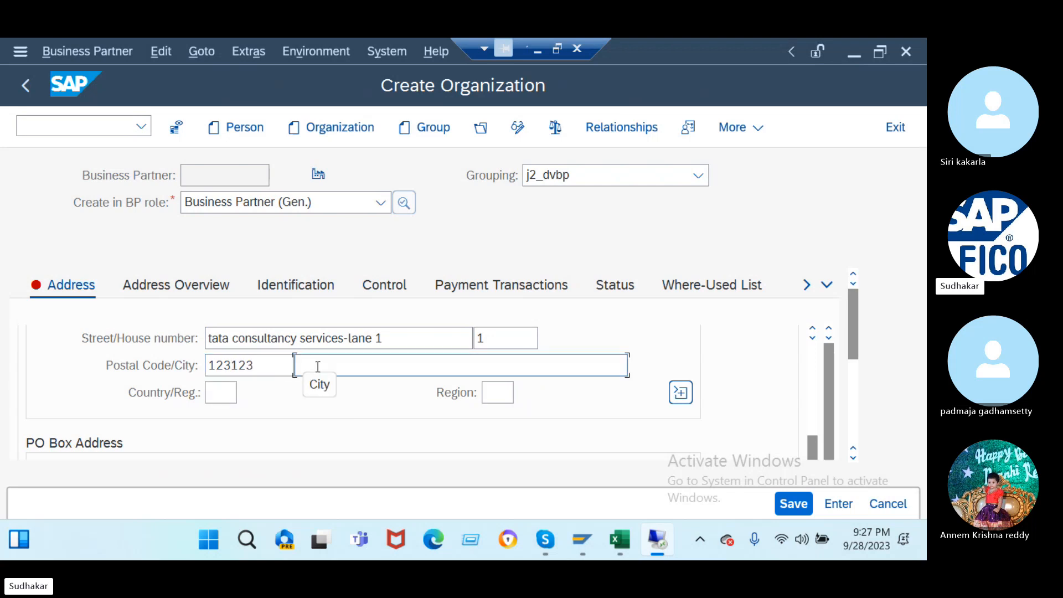
{"action": "type", "text": "tata consultancy services"}
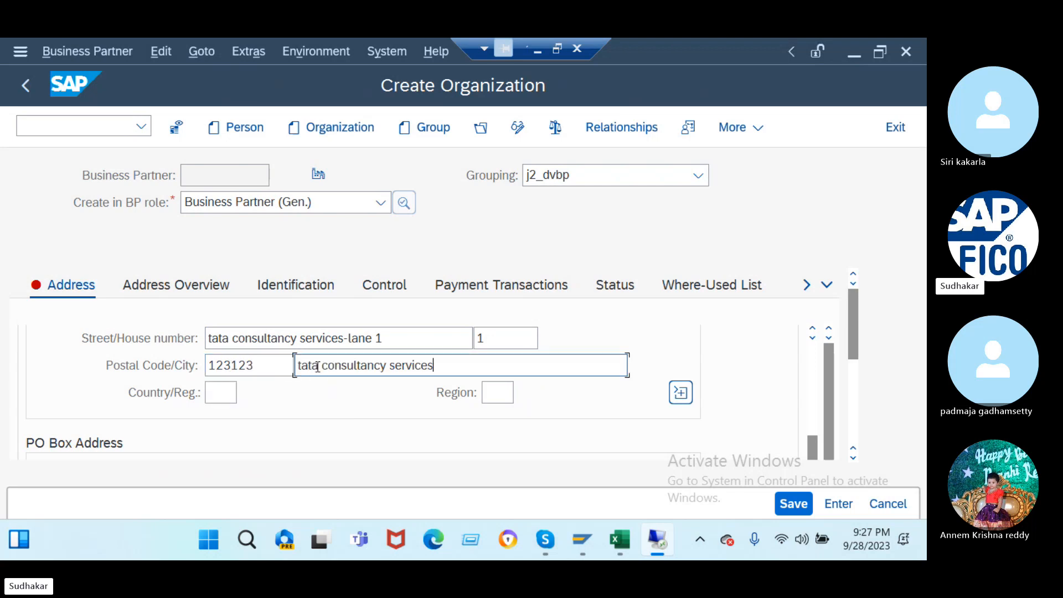
- Set the country to India (IN) and the region to Maharashtra (MH)
{"action": "left_click", "coordinate": [220, 394]}
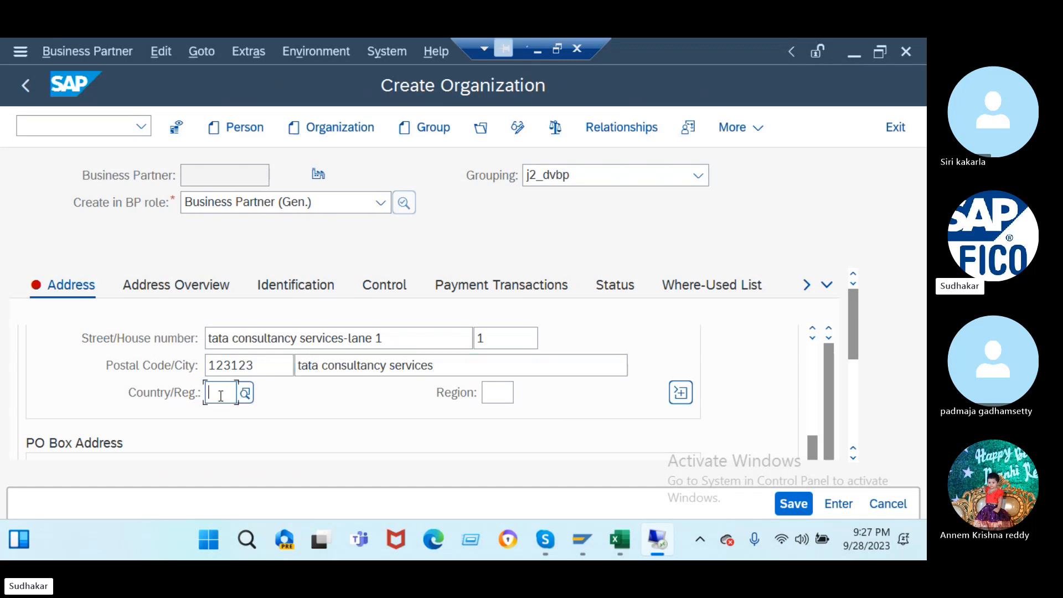
{"action": "type", "text": "in"}
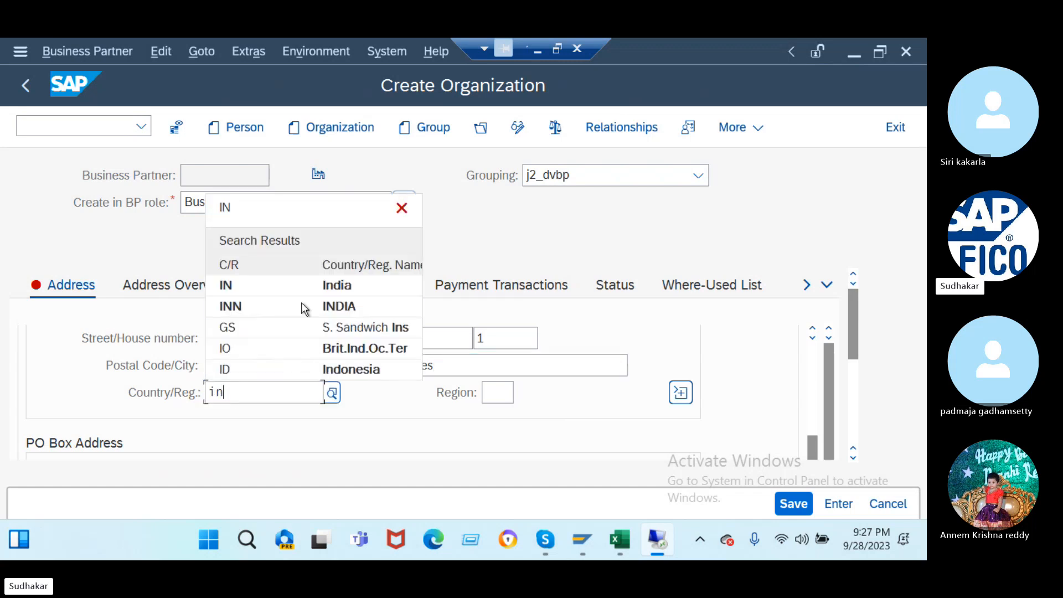
{"action": "left_click", "coordinate": [300, 291]}
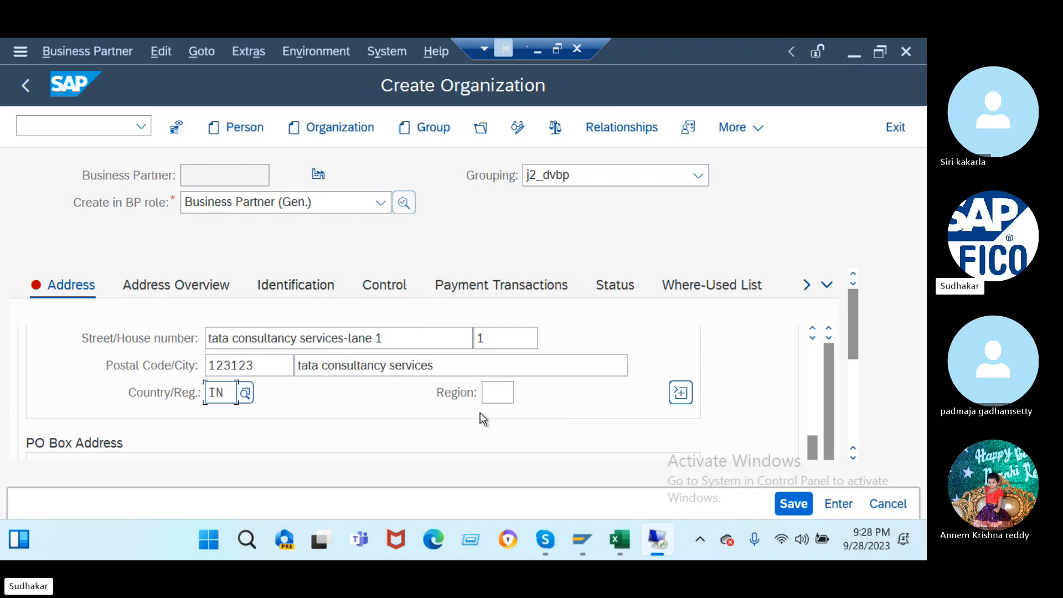
{"action": "left_click", "coordinate": [496, 394]}
{"action": "type", "text": "mh"}
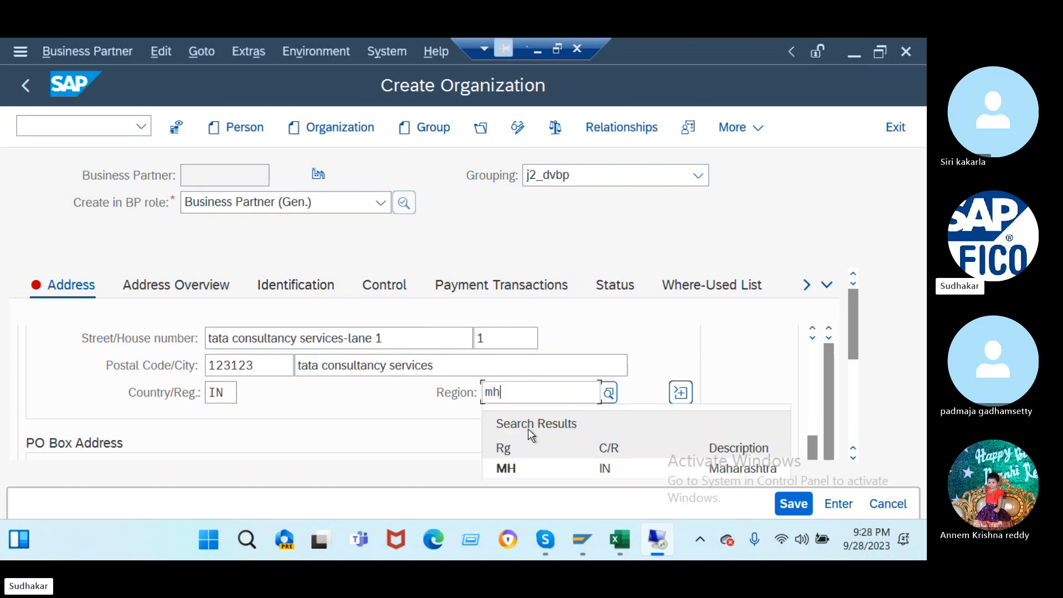
{"action": "left_click", "coordinate": [551, 465]}
{"action": "scroll", "coordinate": [331, 411], "scroll_direction": "down", "scroll_amount": 3}
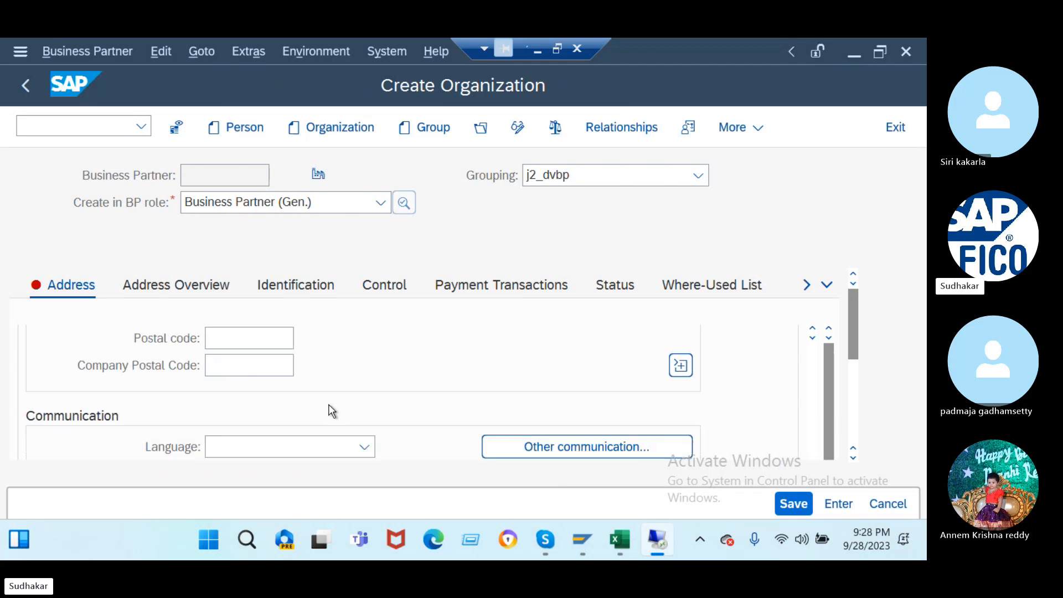
{"action": "scroll", "coordinate": [328, 409], "scroll_direction": "up", "scroll_amount": 1}
- Enter PO Box 1 with postal code 123123 and set the language to English
{"action": "left_click", "coordinate": [248, 360]}
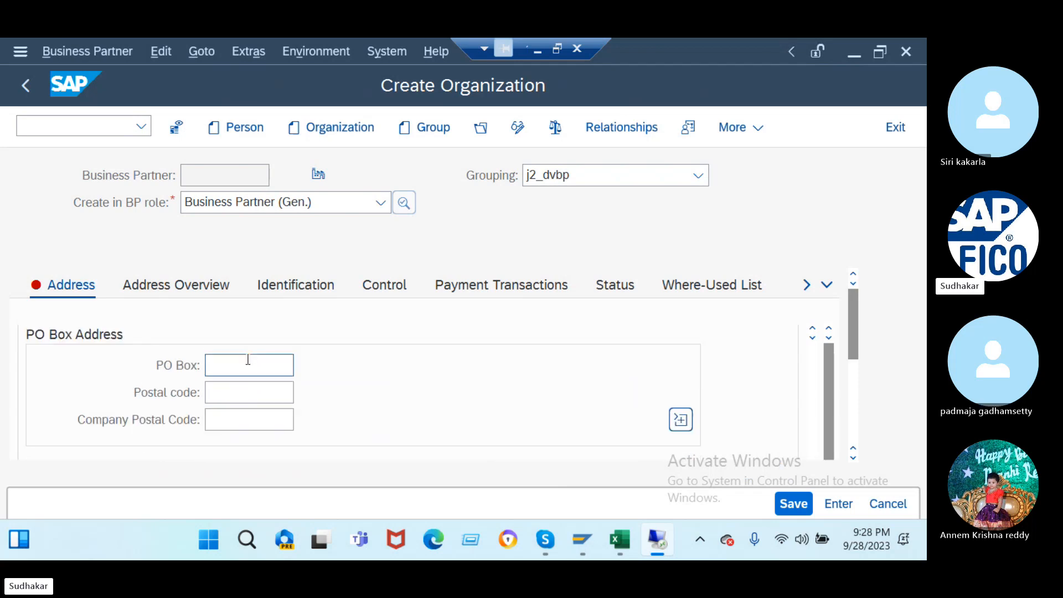
{"action": "type", "text": "1"}
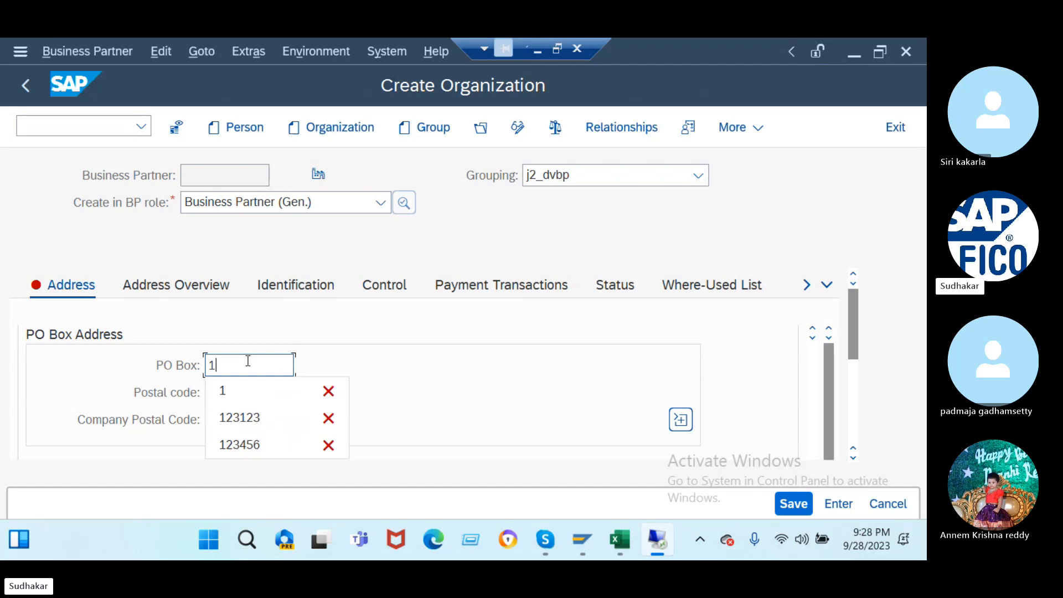
{"action": "left_click", "coordinate": [264, 391]}
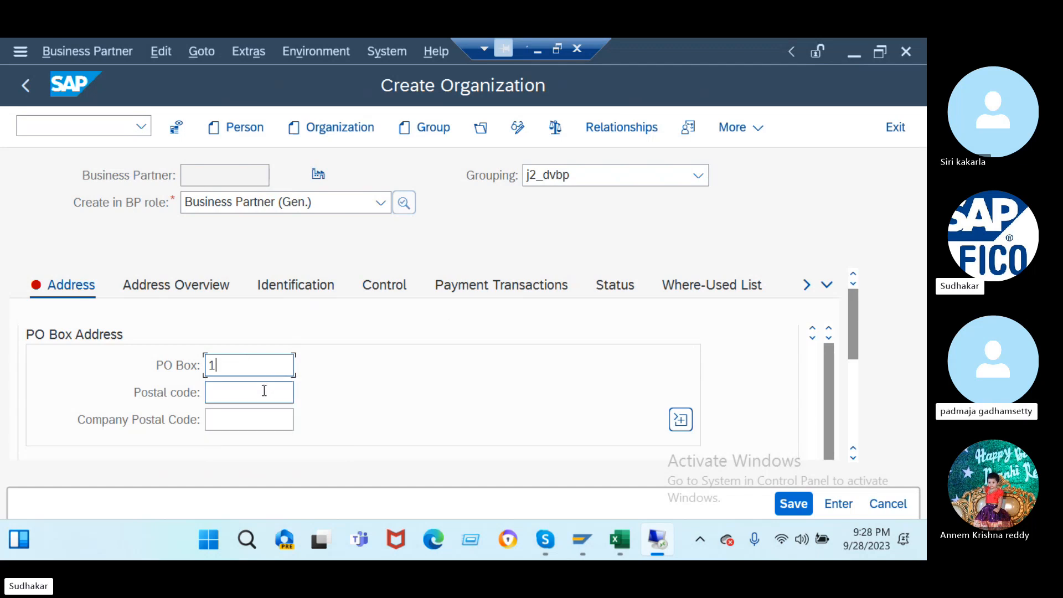
{"action": "type", "text": "123123"}
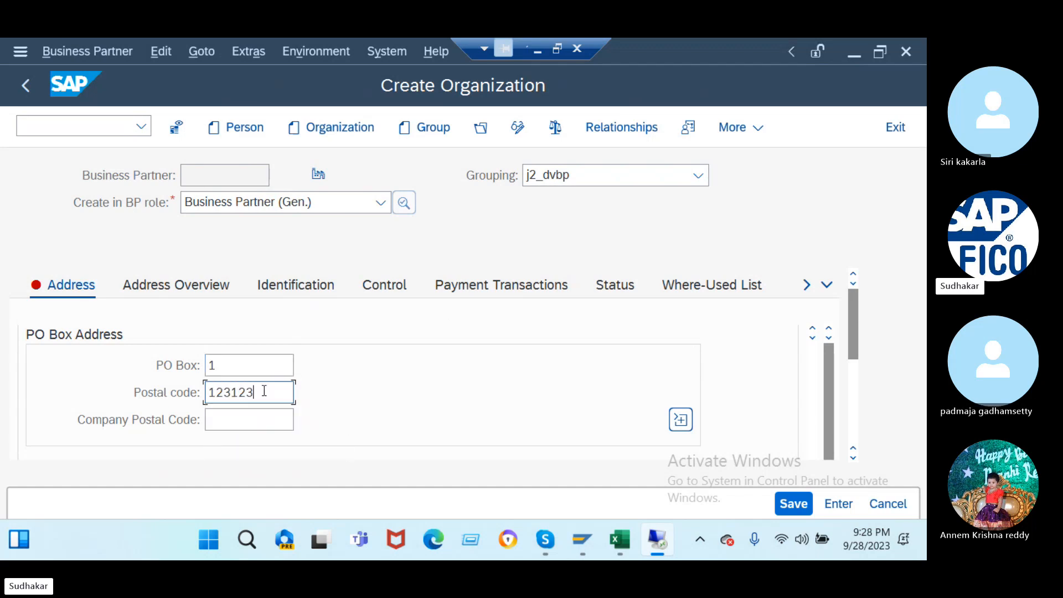
{"action": "scroll", "coordinate": [406, 371], "scroll_direction": "down", "scroll_amount": 5}
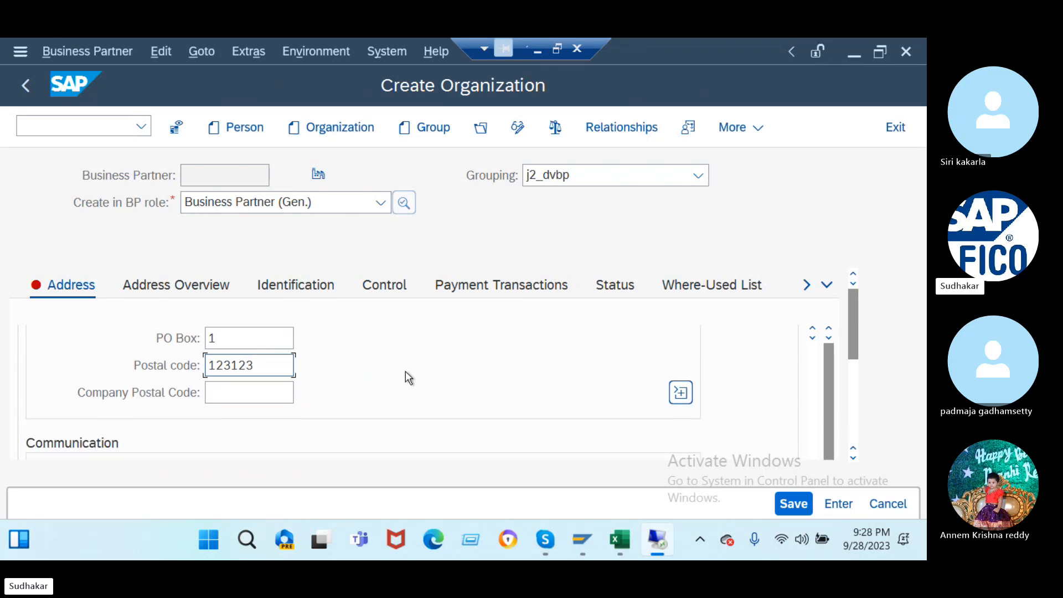
{"action": "left_click", "coordinate": [368, 371]}
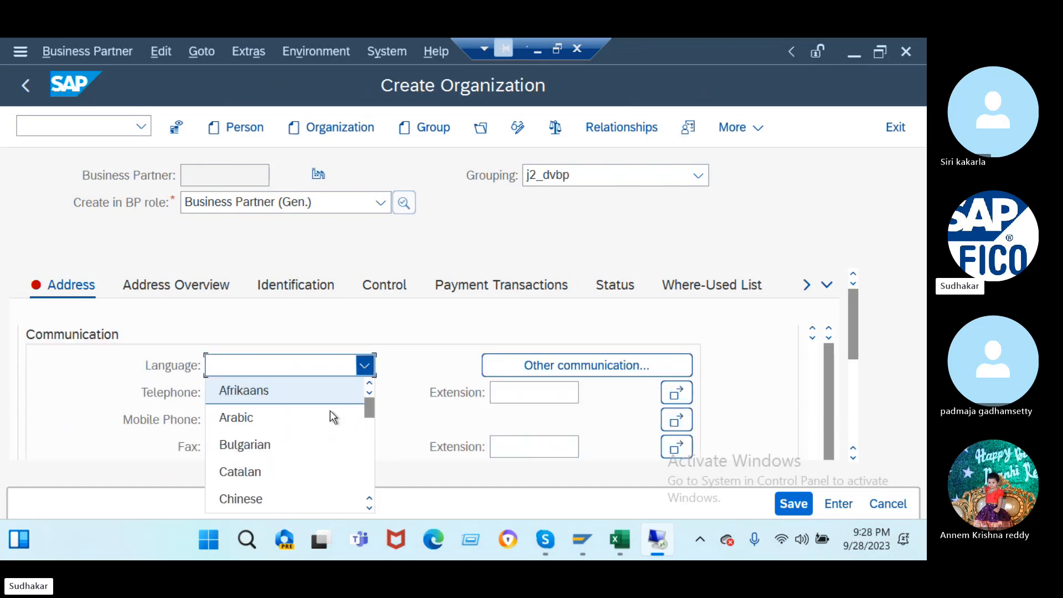
{"action": "scroll", "coordinate": [322, 443], "scroll_direction": "down", "scroll_amount": 3}
{"action": "scroll", "coordinate": [323, 446], "scroll_direction": "down", "scroll_amount": 6}
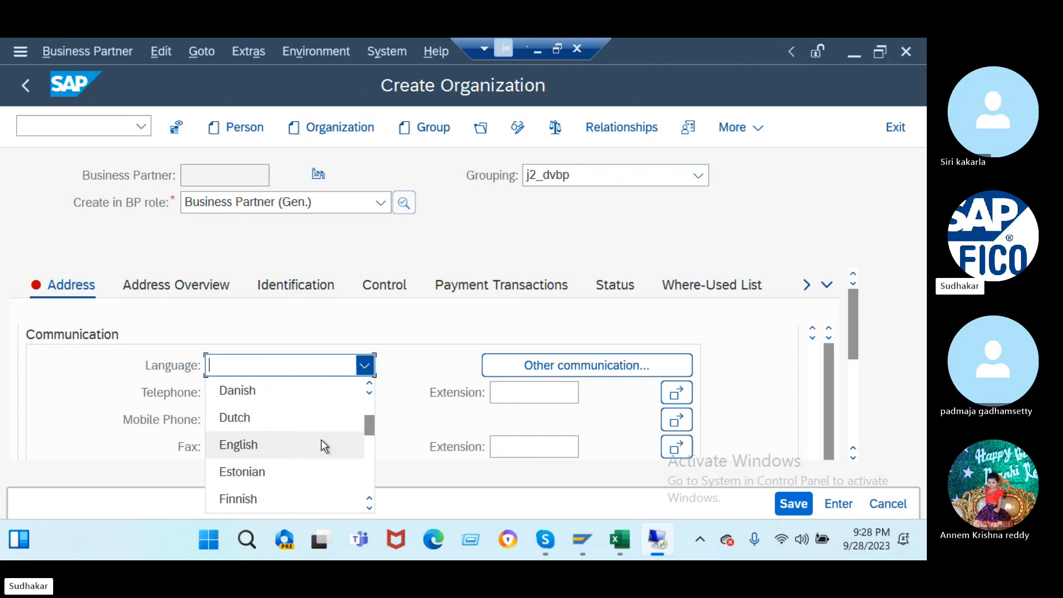
{"action": "left_click", "coordinate": [324, 445]}
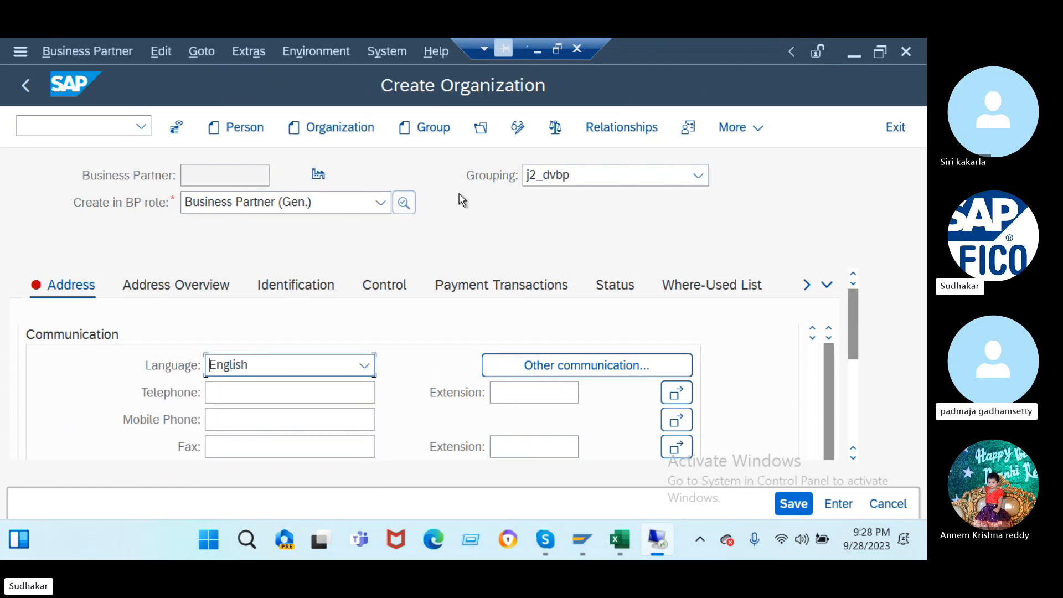
- Check and save the organization, then dismiss the 'Business partner 900000 already exists' error
{"action": "left_click", "coordinate": [556, 128]}
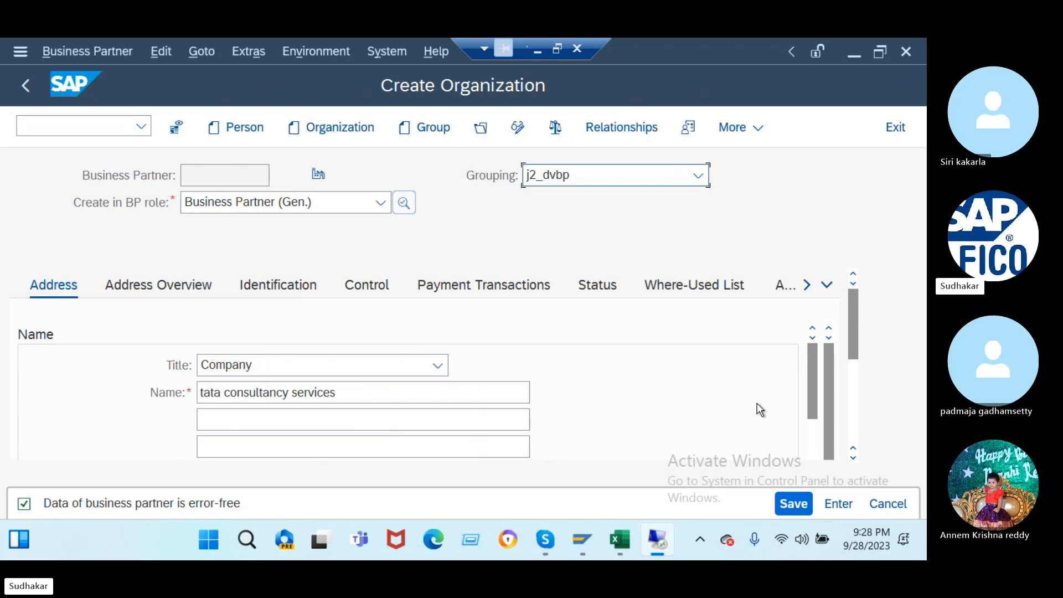
{"action": "left_click", "coordinate": [792, 503]}
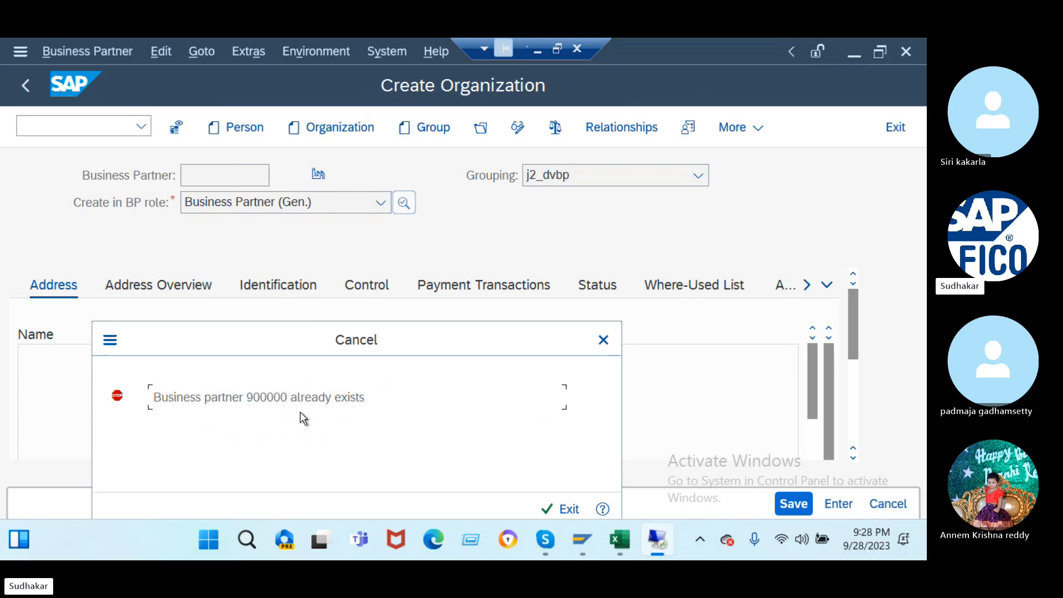
{"action": "left_click", "coordinate": [604, 339]}
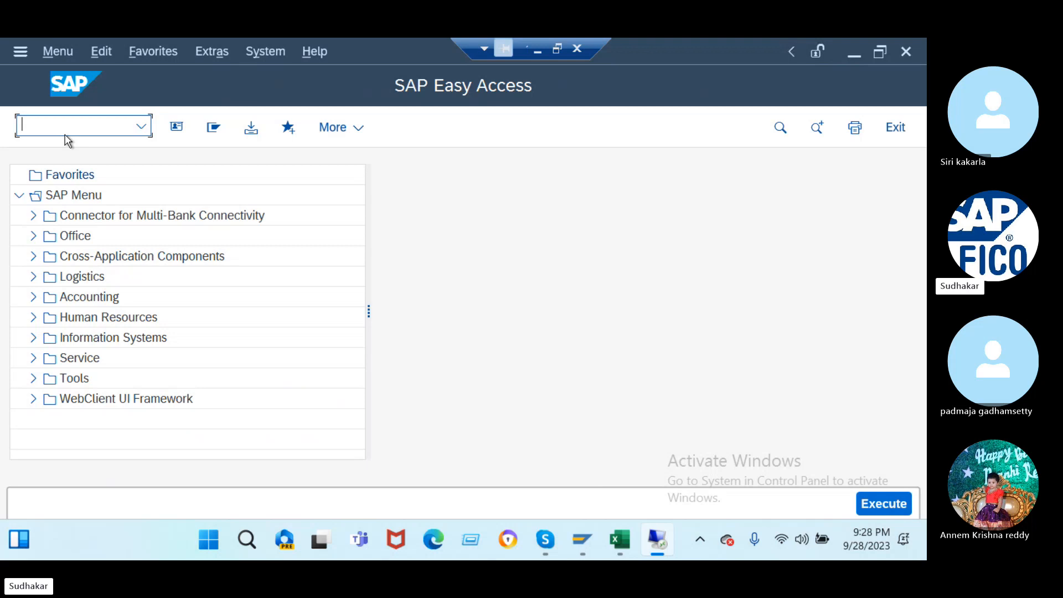
- Start transaction SPRO and open the SAP Reference IMG
{"action": "type", "text": "/n"}
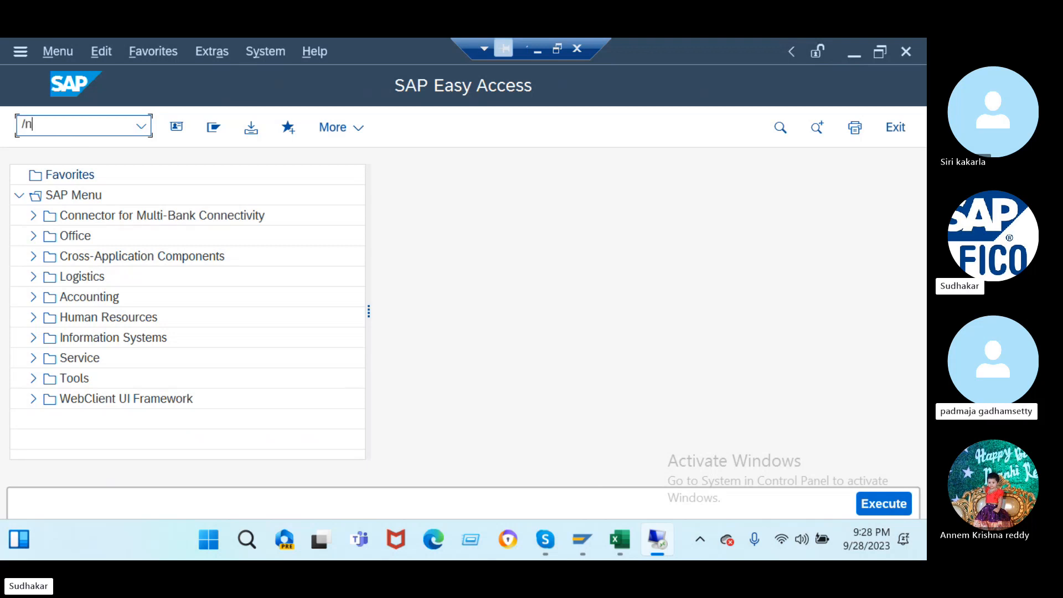
{"action": "key", "text": "BackSpace"}
{"action": "key", "text": "BackSpace"}
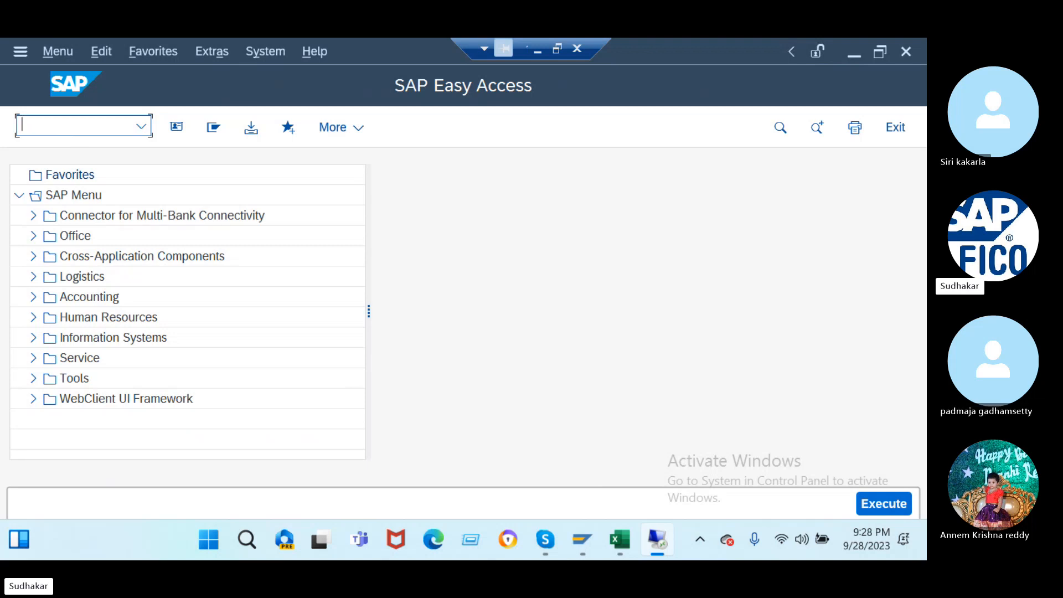
{"action": "type", "text": "spro"}
{"action": "key", "text": "Return"}
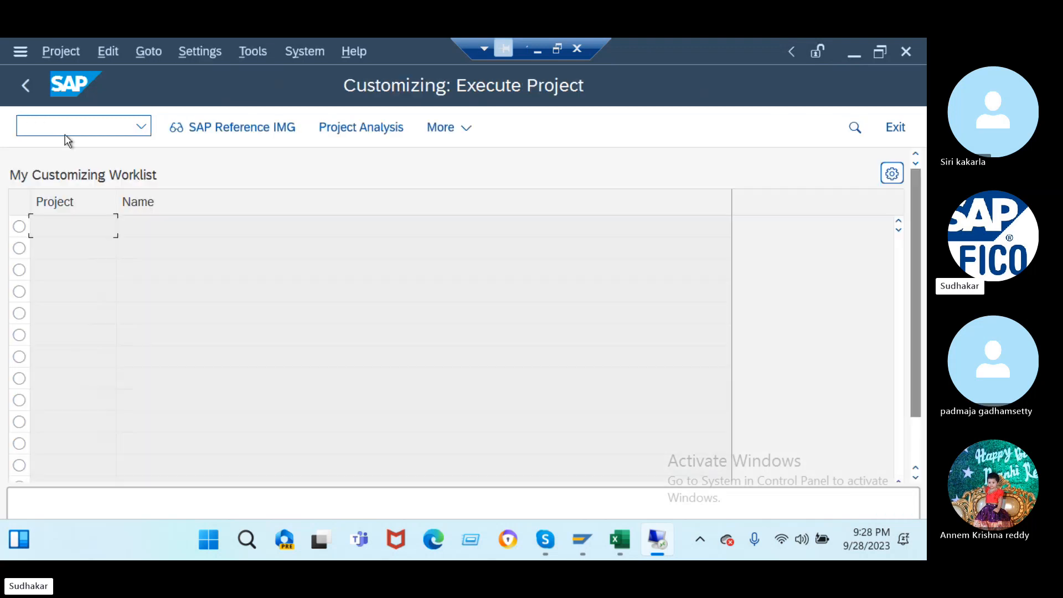
{"action": "left_click", "coordinate": [225, 134]}
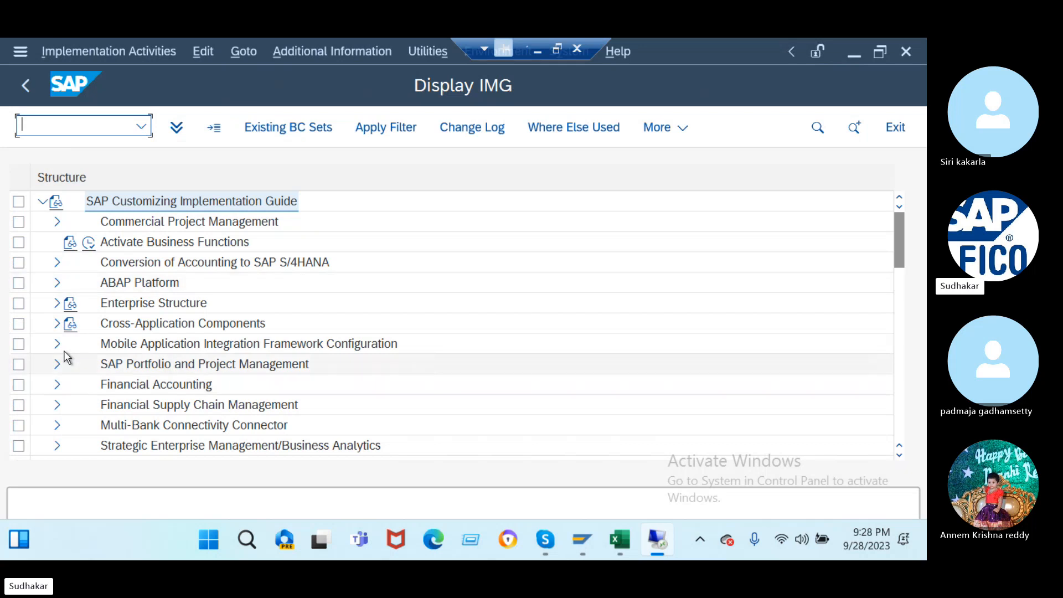
- Expand down to Number Ranges and Groupings and run Define Groupings and Assign Number Ranges
{"action": "left_click", "coordinate": [54, 325]}
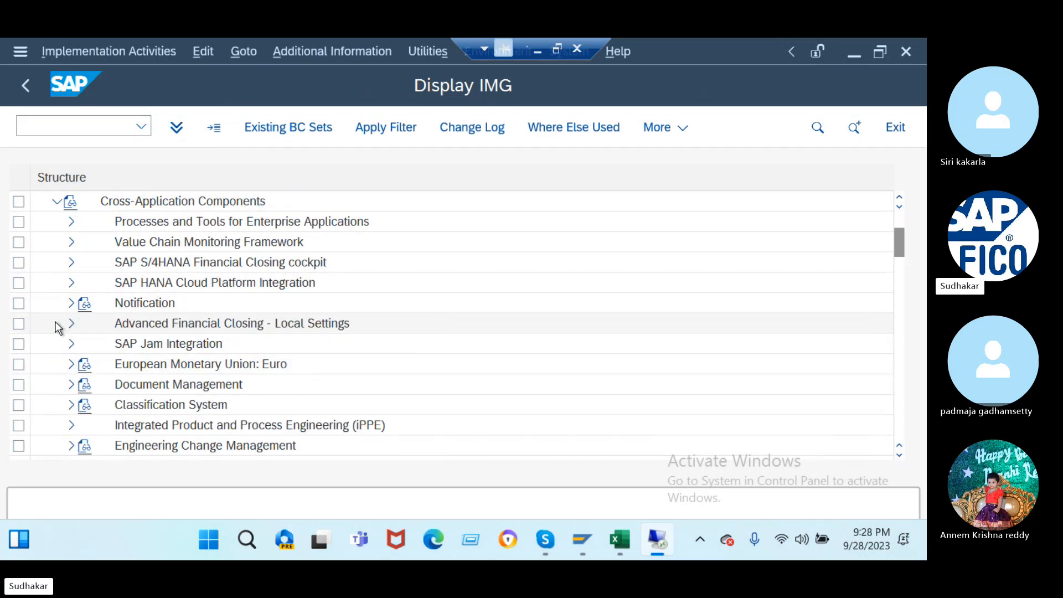
{"action": "scroll", "coordinate": [76, 368], "scroll_direction": "down", "scroll_amount": 3}
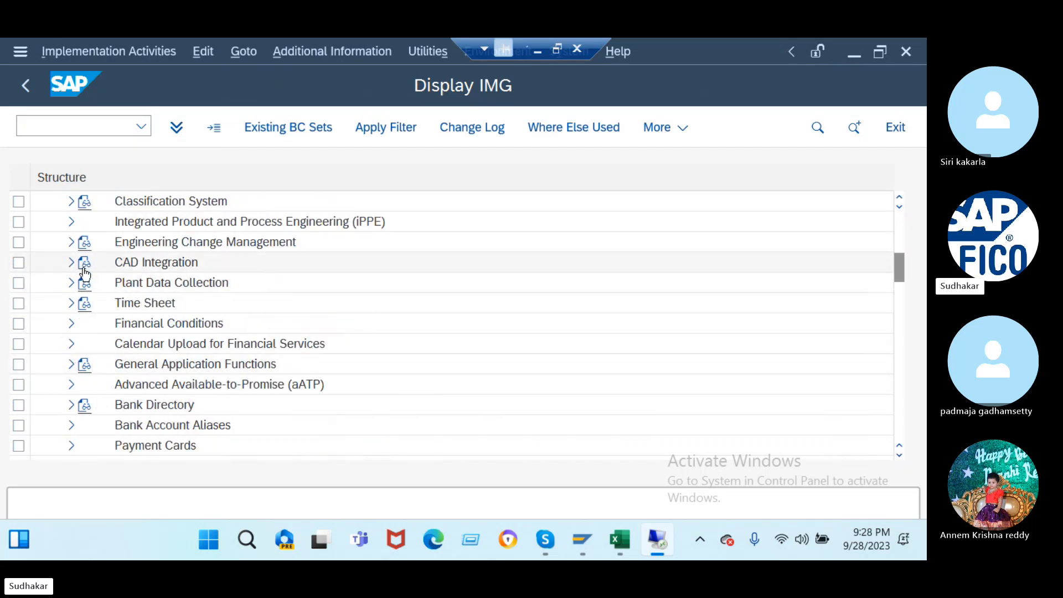
{"action": "scroll", "coordinate": [86, 271], "scroll_direction": "up", "scroll_amount": 2}
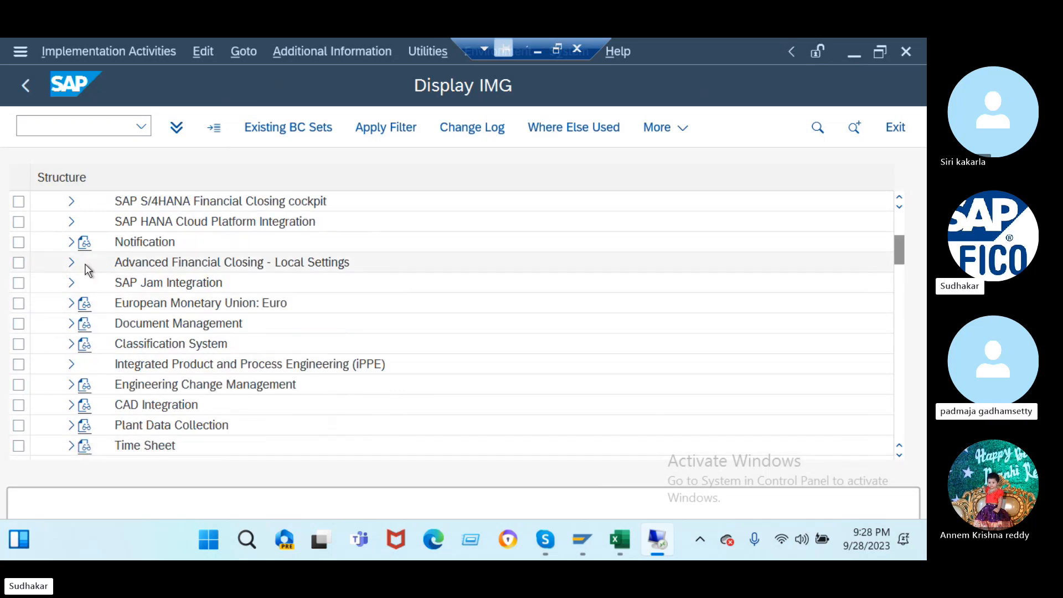
{"action": "scroll", "coordinate": [86, 271], "scroll_direction": "up", "scroll_amount": 1}
{"action": "scroll", "coordinate": [86, 270], "scroll_direction": "down", "scroll_amount": 2}
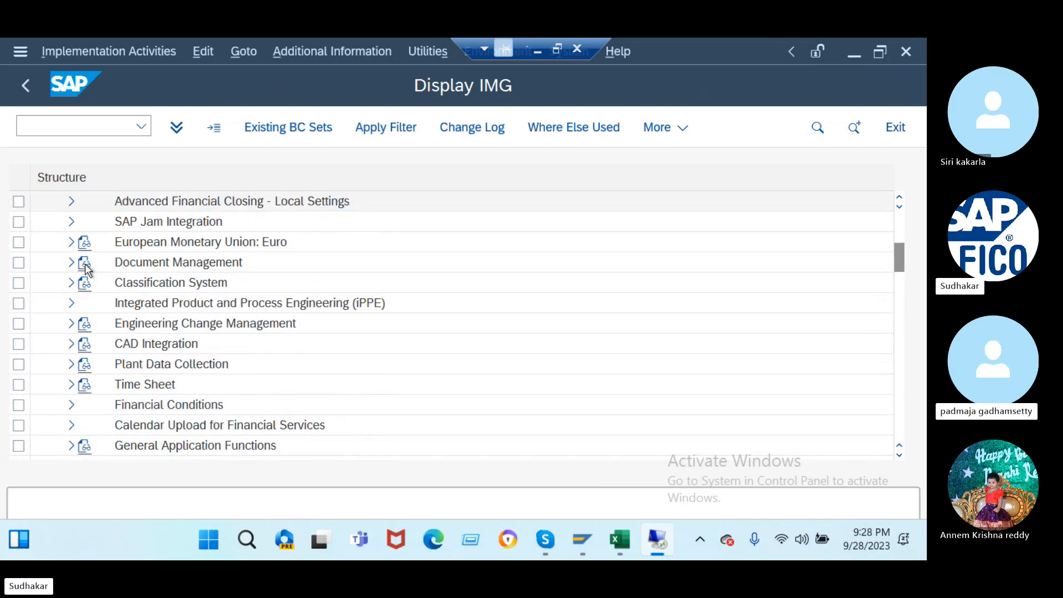
{"action": "scroll", "coordinate": [86, 270], "scroll_direction": "down", "scroll_amount": 3}
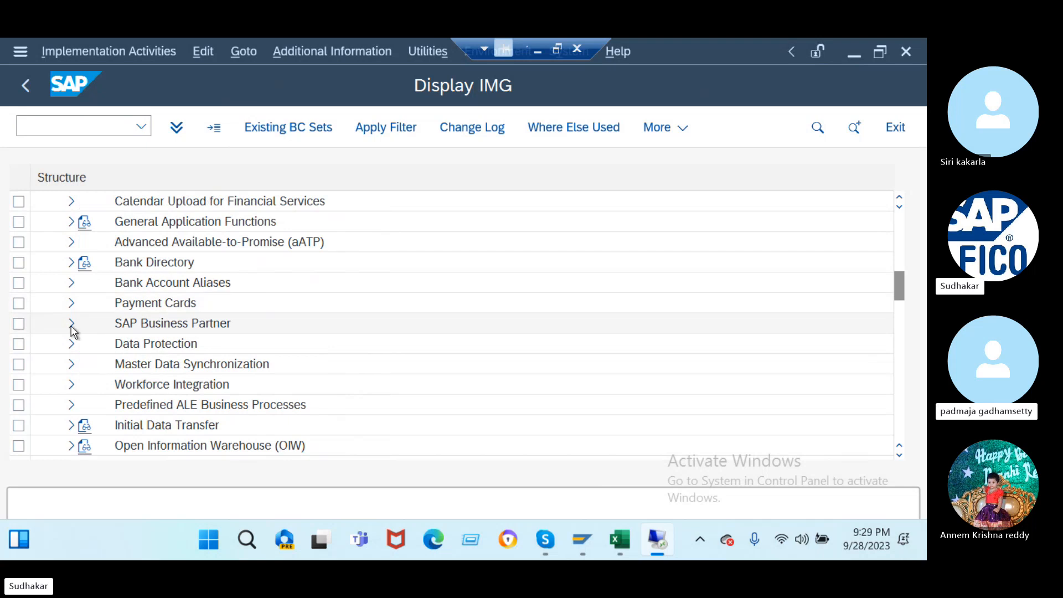
{"action": "left_click", "coordinate": [72, 324]}
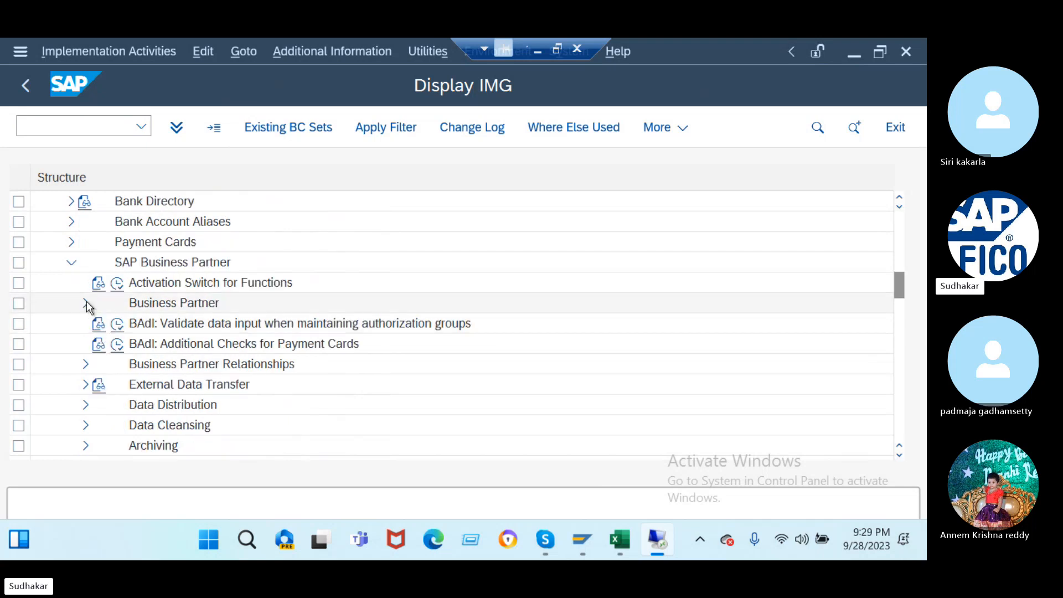
{"action": "left_click", "coordinate": [86, 304]}
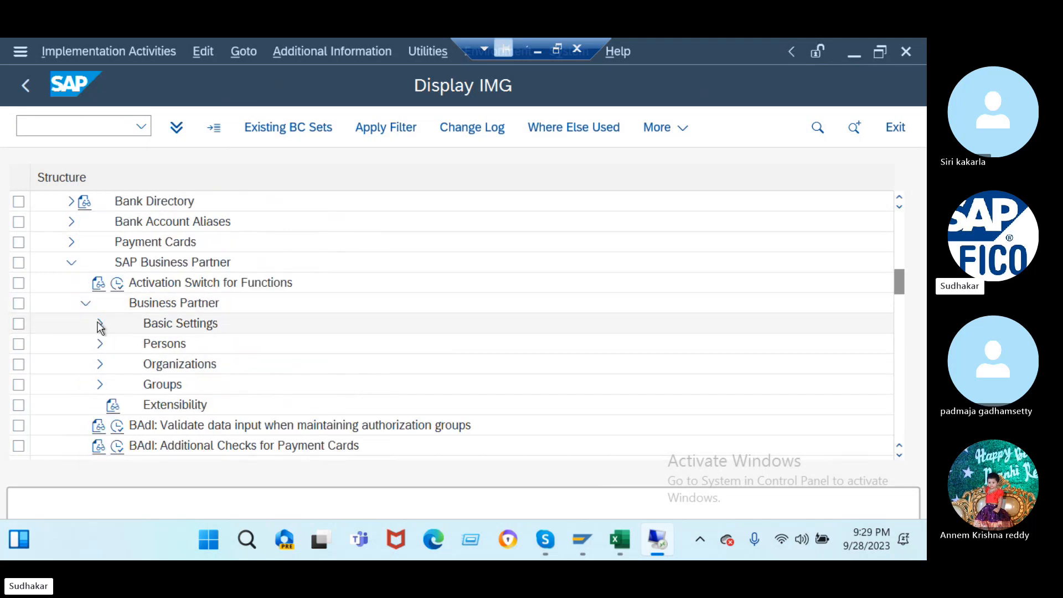
{"action": "left_click", "coordinate": [100, 322]}
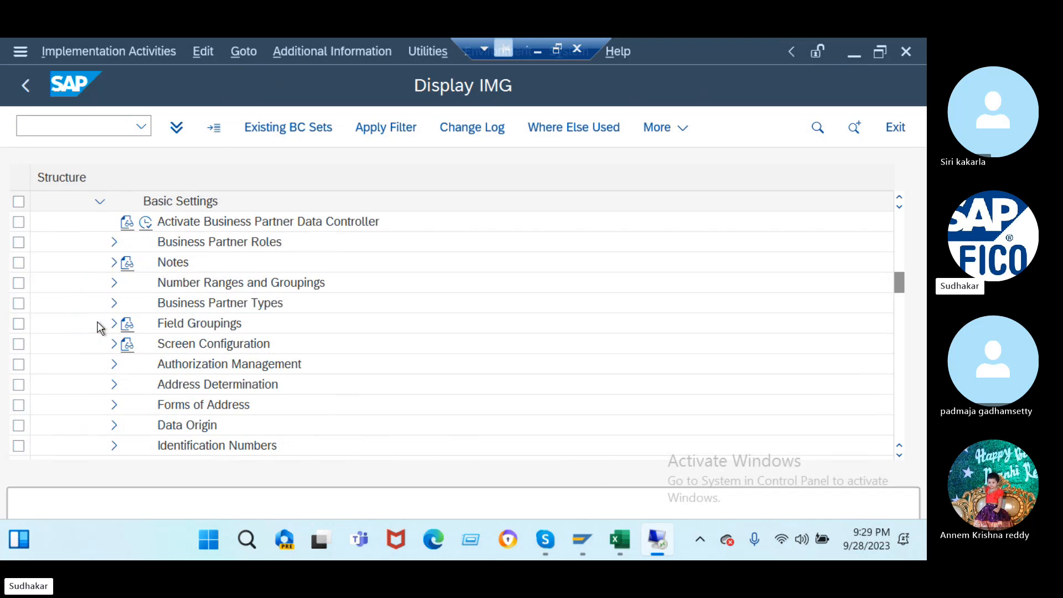
{"action": "left_click", "coordinate": [114, 283]}
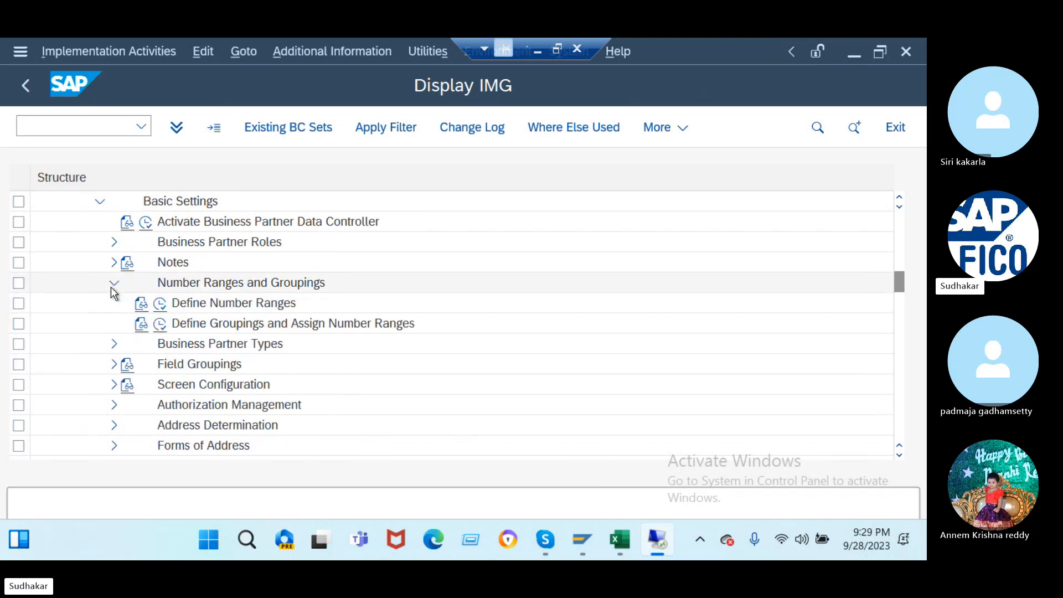
{"action": "left_click", "coordinate": [159, 325]}
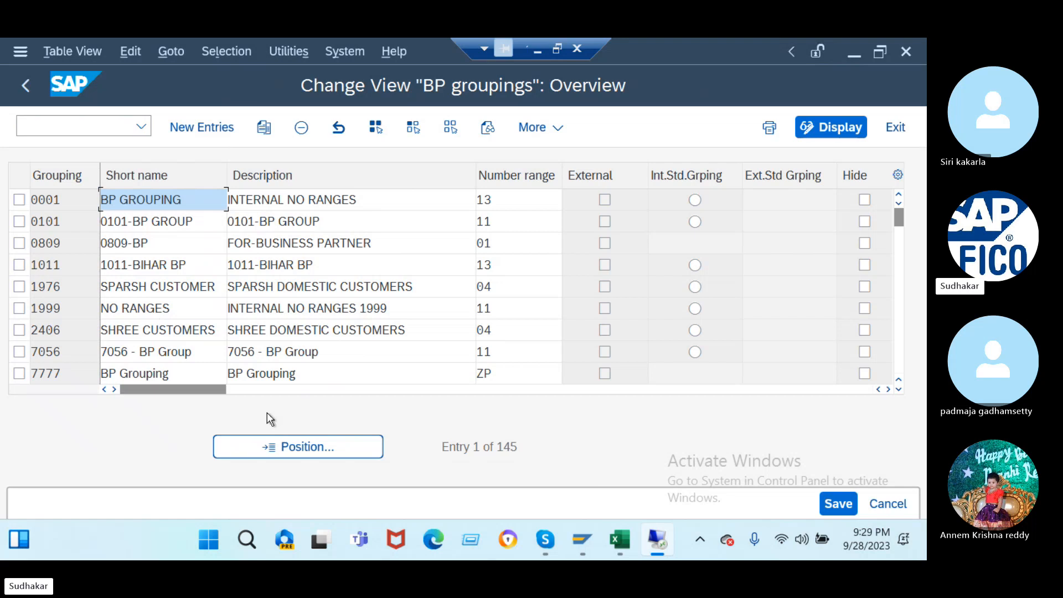
- Position the BP groupings table on grouping J2DV
{"action": "left_click", "coordinate": [282, 446]}
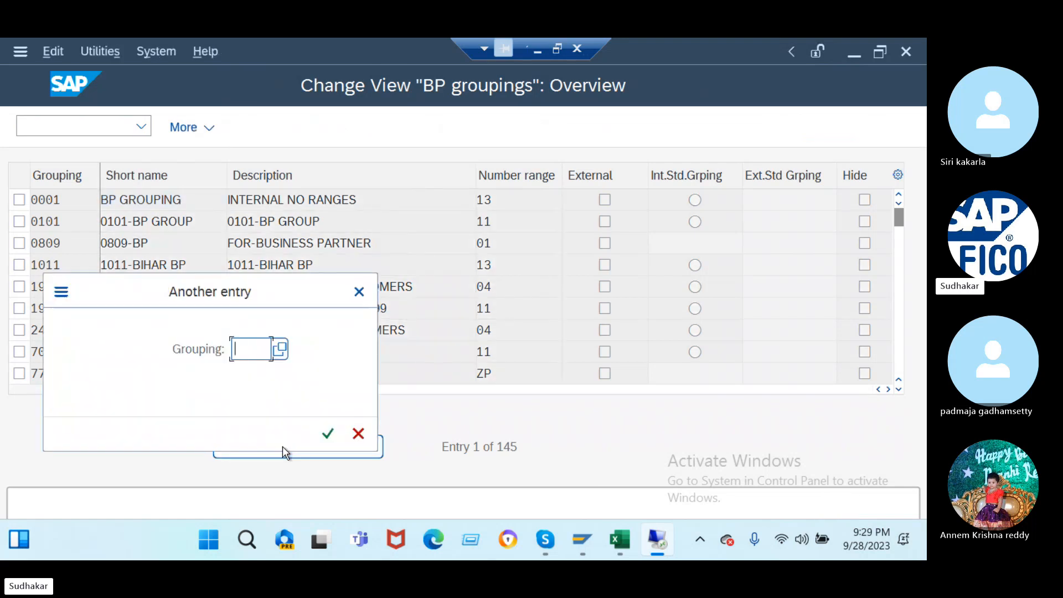
{"action": "type", "text": "jd"}
{"action": "key", "text": "BackSpace"}
{"action": "key", "text": "BackSpace"}
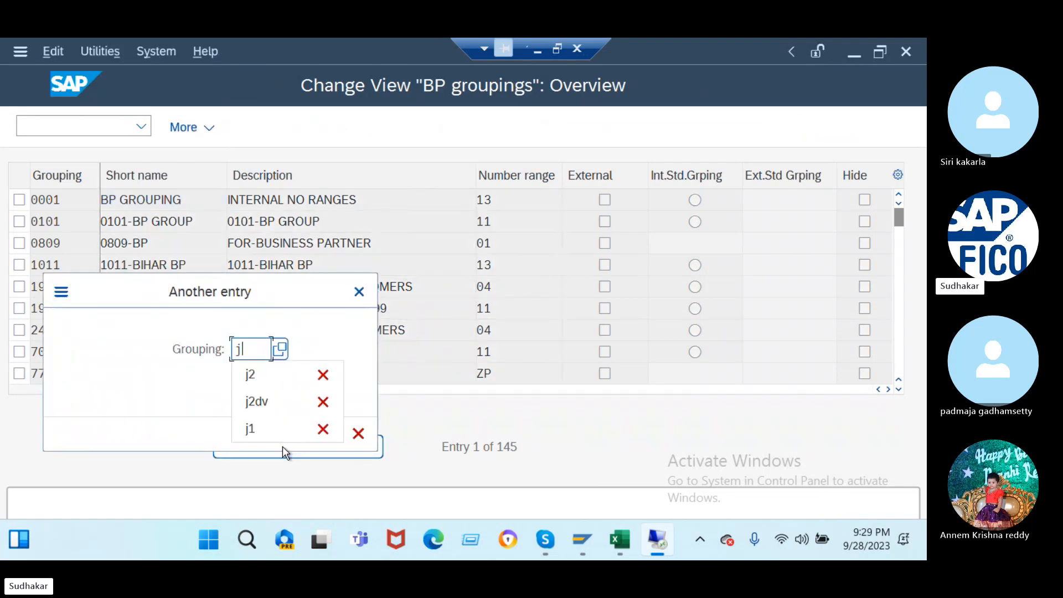
{"action": "type", "text": "124"}
{"action": "key", "text": "Return"}
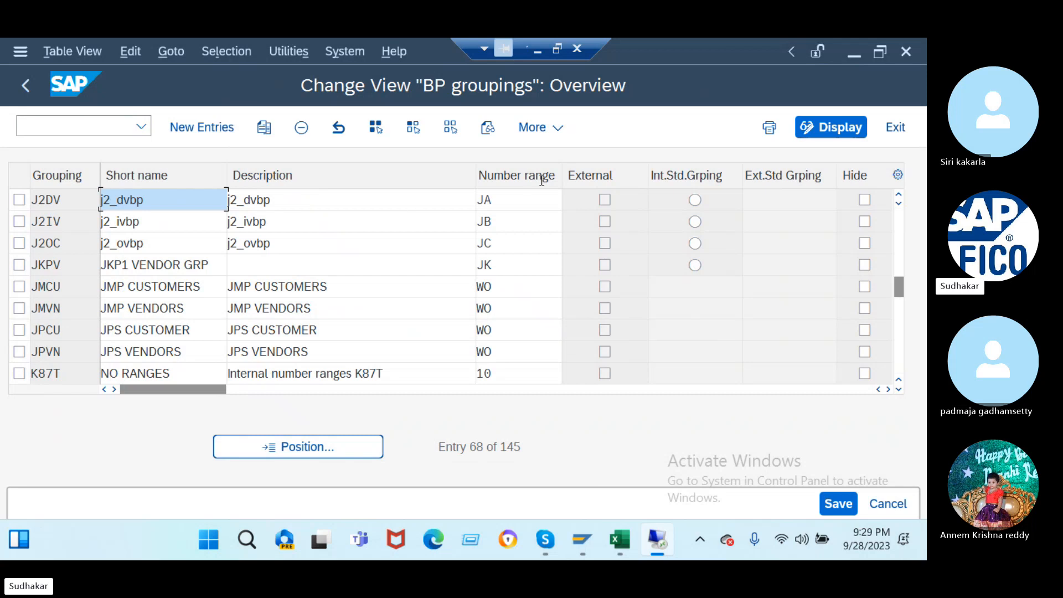
- Assign number range JC to J2DV and JA to J2OC, saving under the customizing request
{"action": "left_click", "coordinate": [526, 200]}
{"action": "key", "text": "BackSpace"}
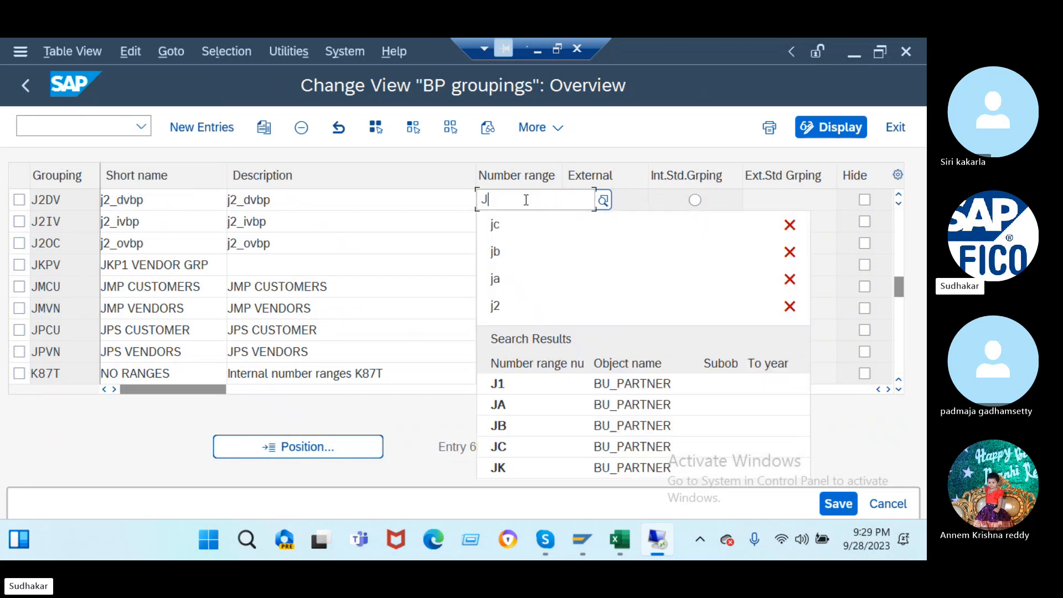
{"action": "type", "text": "c"}
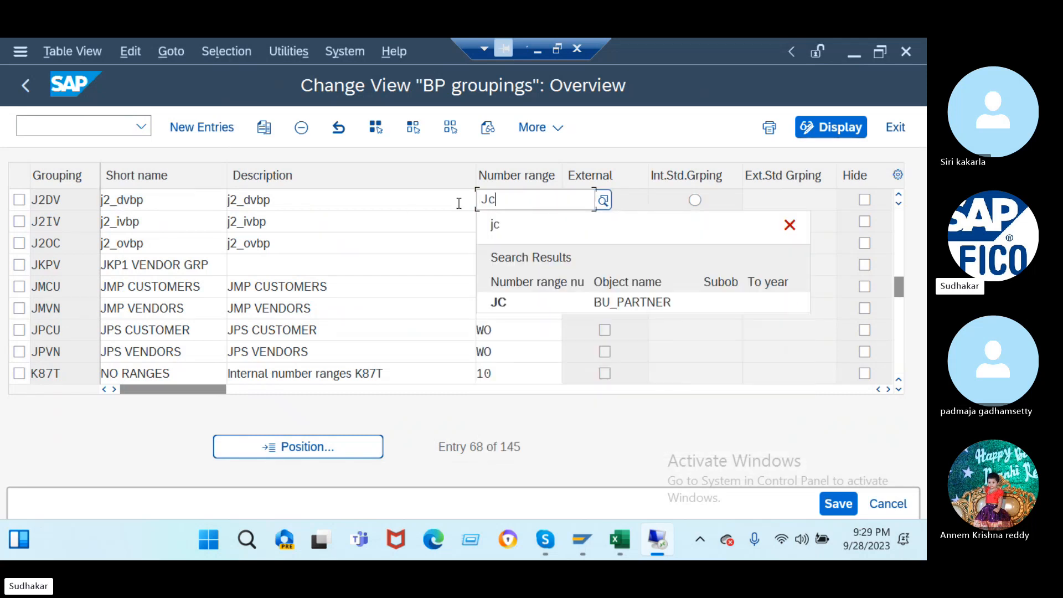
{"action": "left_click", "coordinate": [533, 303]}
{"action": "left_click", "coordinate": [521, 251]}
{"action": "key", "text": "BackSpace"}
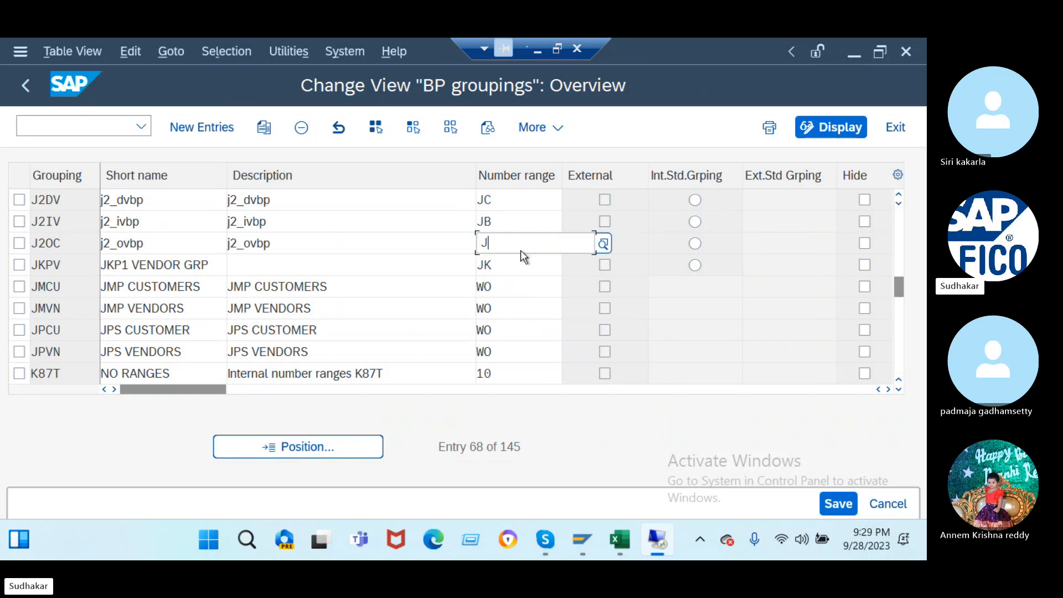
{"action": "type", "text": "A"}
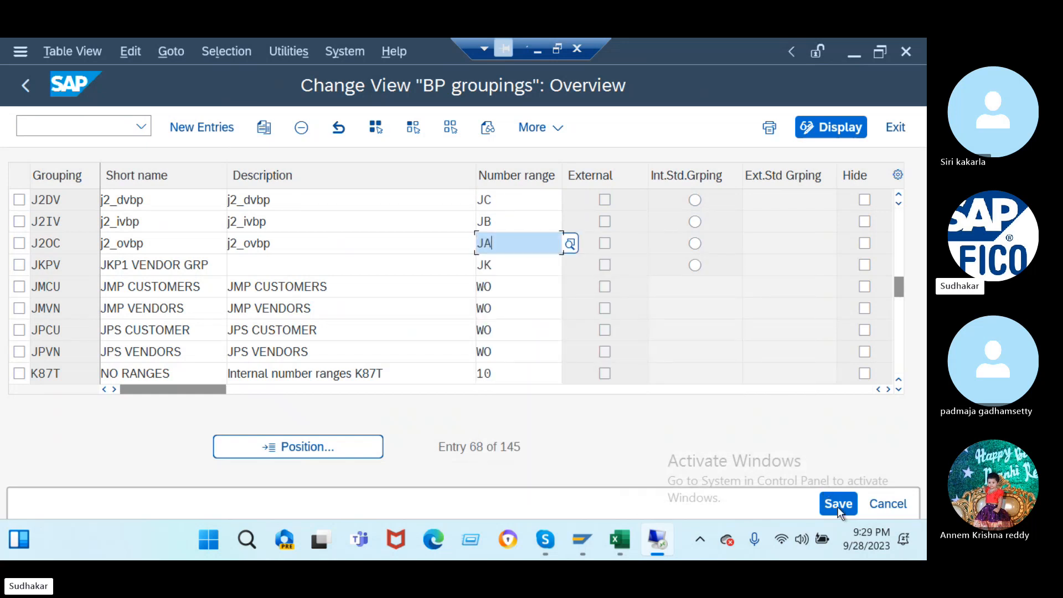
{"action": "left_click", "coordinate": [837, 503]}
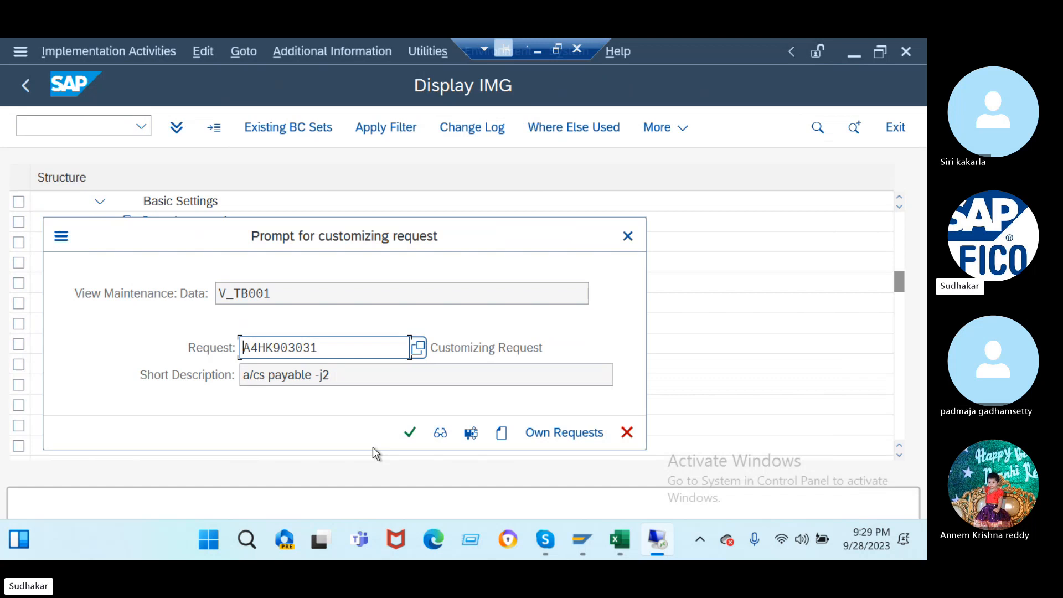
{"action": "left_click", "coordinate": [410, 433]}
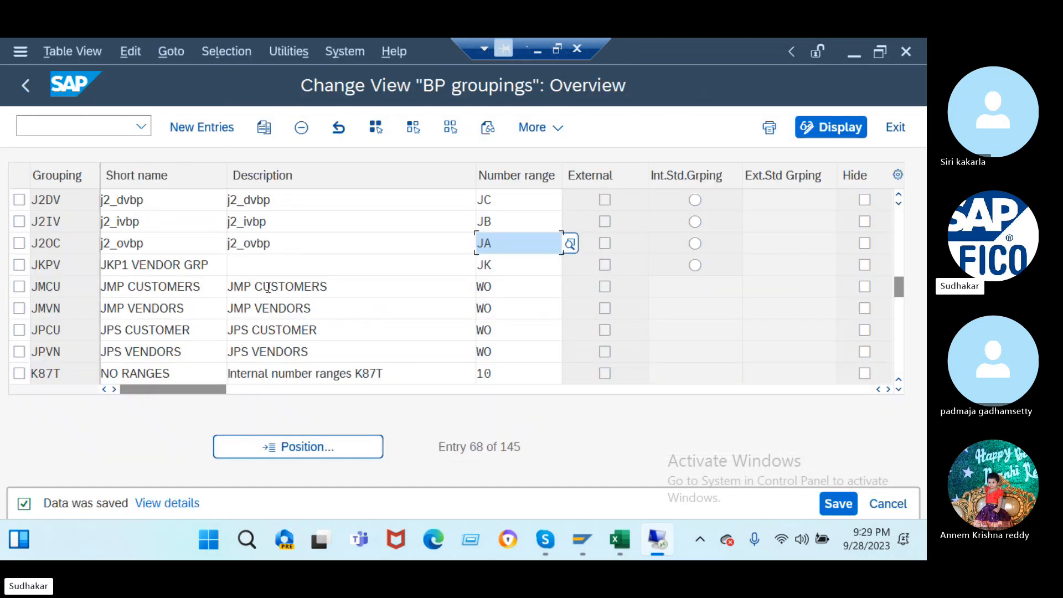
- Enter /nbp to open business partner maintenance
{"action": "left_click", "coordinate": [84, 128]}
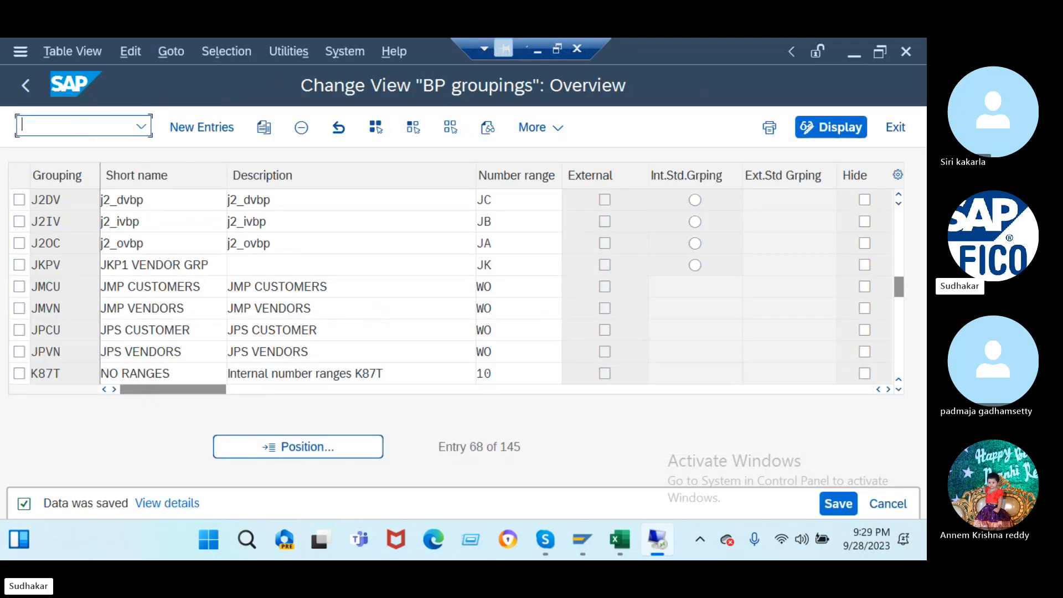
{"action": "type", "text": "/nbp"}
{"action": "key", "text": "Return"}
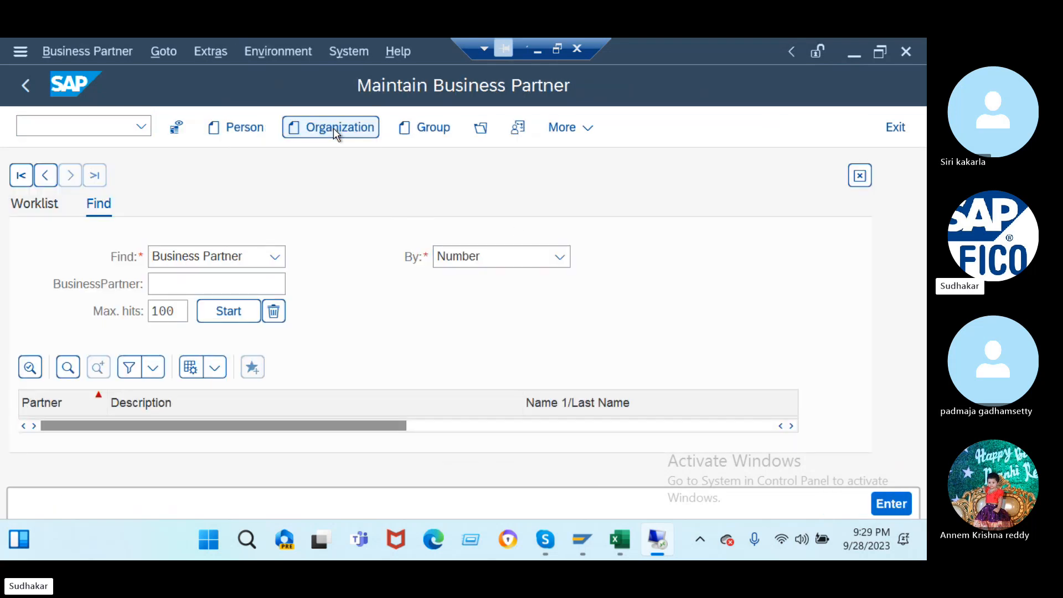
- Create a new organization with title Company and name and search terms 'tata consultancy services'
{"action": "left_click", "coordinate": [334, 127]}
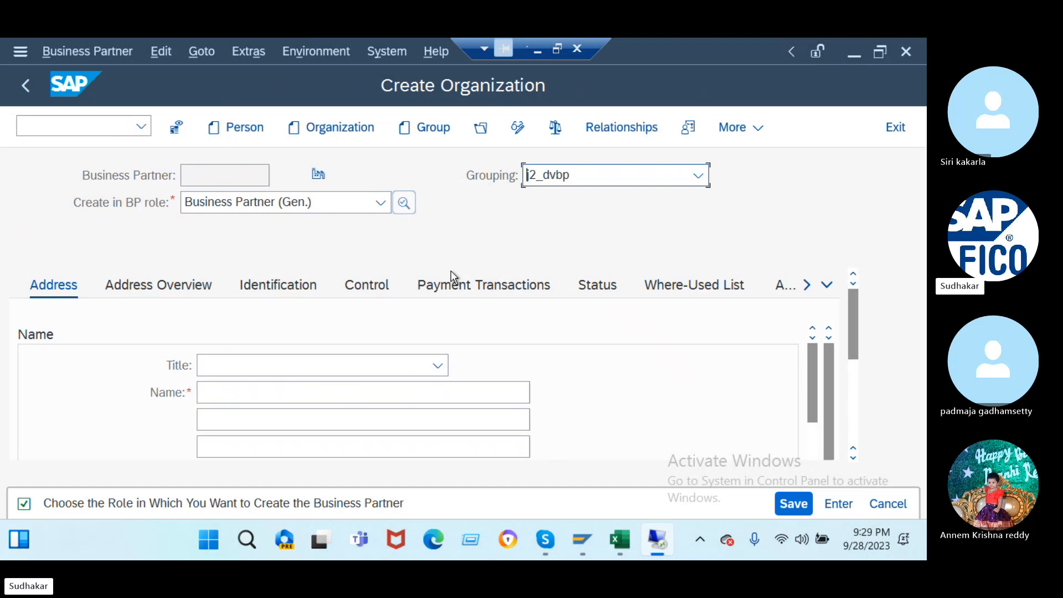
{"action": "left_click", "coordinate": [438, 365]}
{"action": "left_click", "coordinate": [397, 401]}
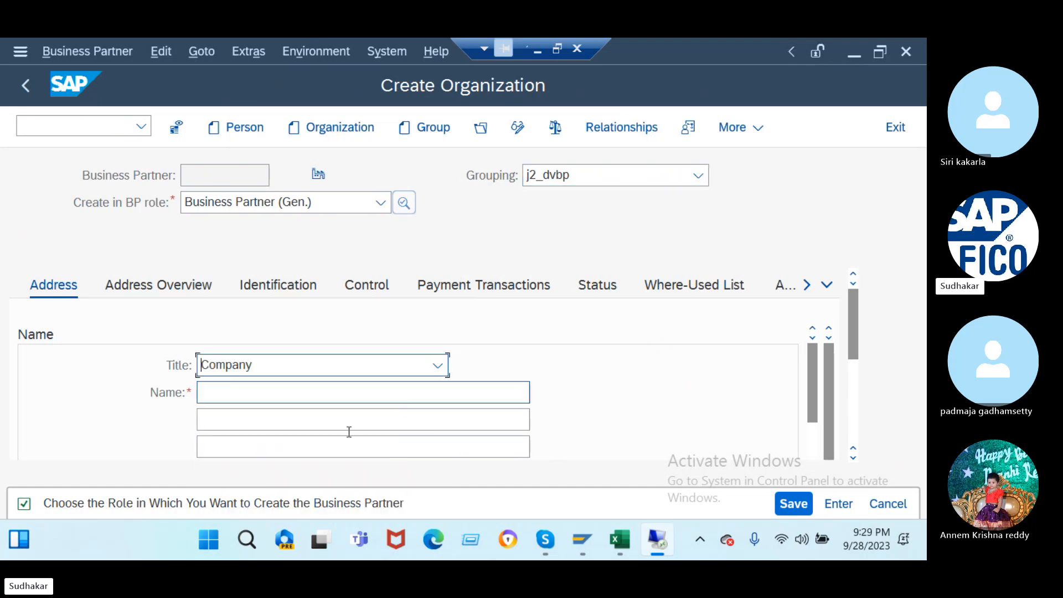
{"action": "left_click", "coordinate": [273, 392]}
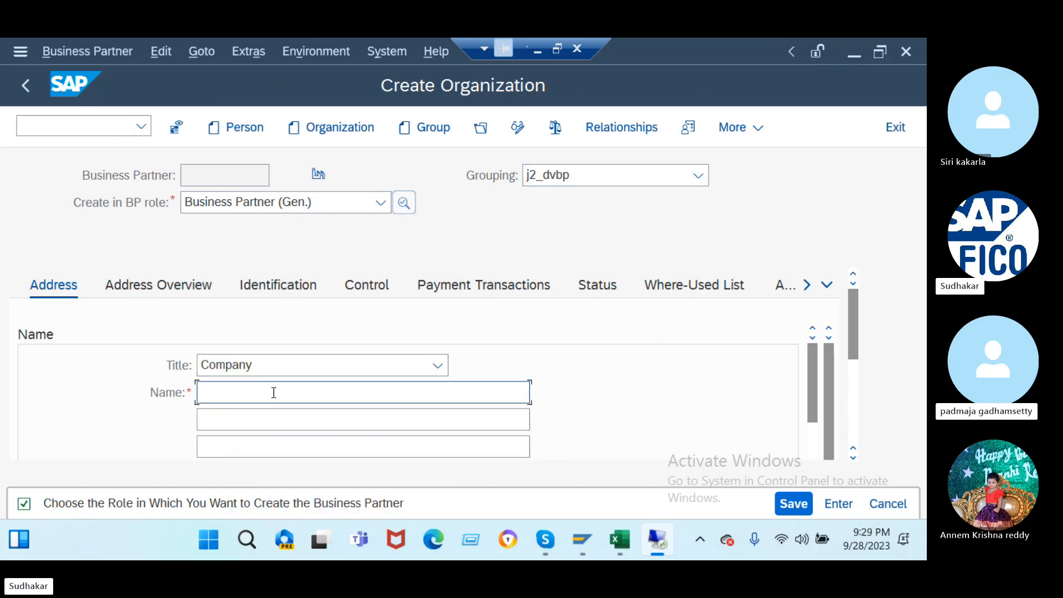
{"action": "type", "text": "tata consultancy services"}
{"action": "scroll", "coordinate": [273, 393], "scroll_direction": "down", "scroll_amount": 3}
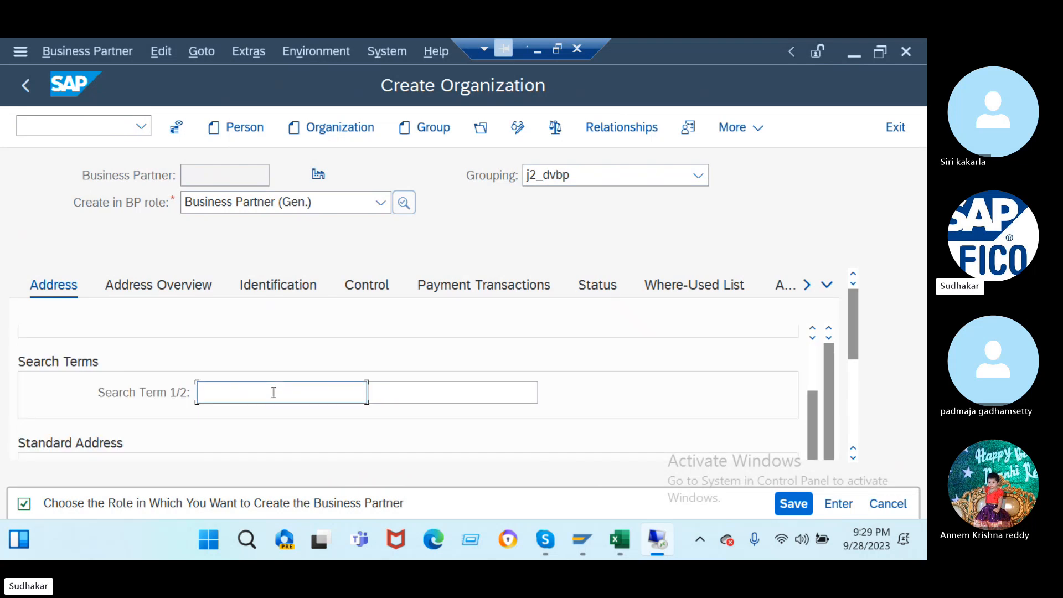
{"action": "type", "text": "tata consultancy services"}
{"action": "scroll", "coordinate": [273, 392], "scroll_direction": "down", "scroll_amount": 5}
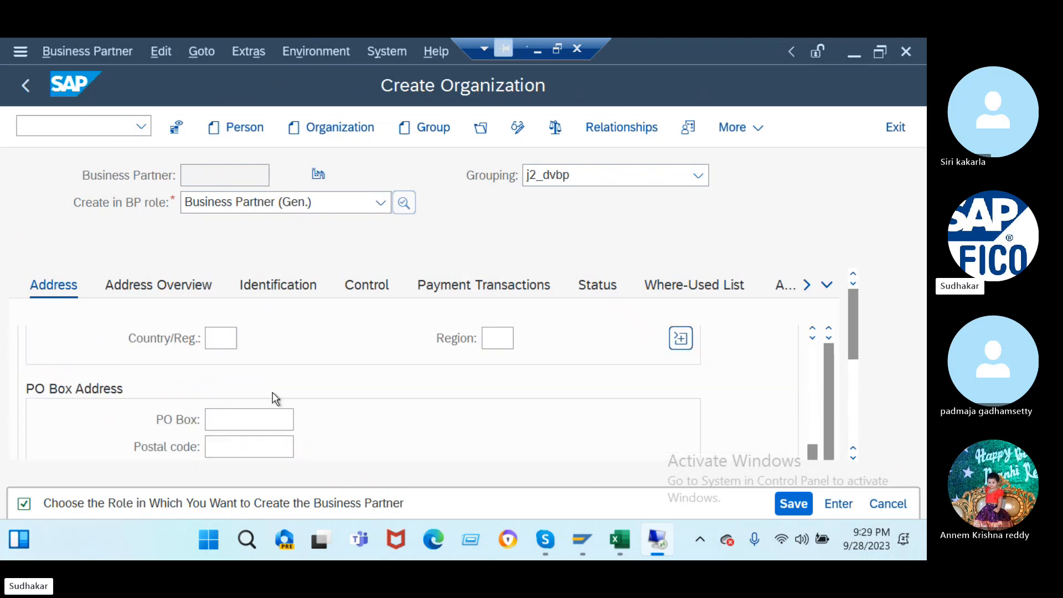
{"action": "scroll", "coordinate": [267, 374], "scroll_direction": "up", "scroll_amount": 1}
{"action": "scroll", "coordinate": [237, 335], "scroll_direction": "up", "scroll_amount": 2}
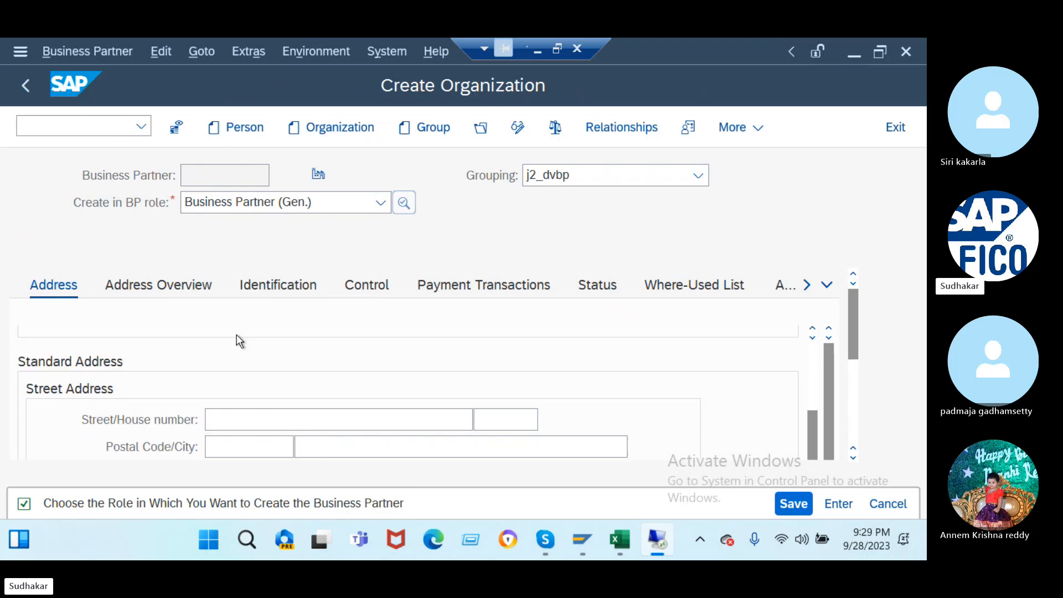
- Enter street 'tata consultancy services', house number 1, postal code 123123 and the same city
{"action": "left_click", "coordinate": [225, 416]}
{"action": "type", "text": "tata consultancy services"}
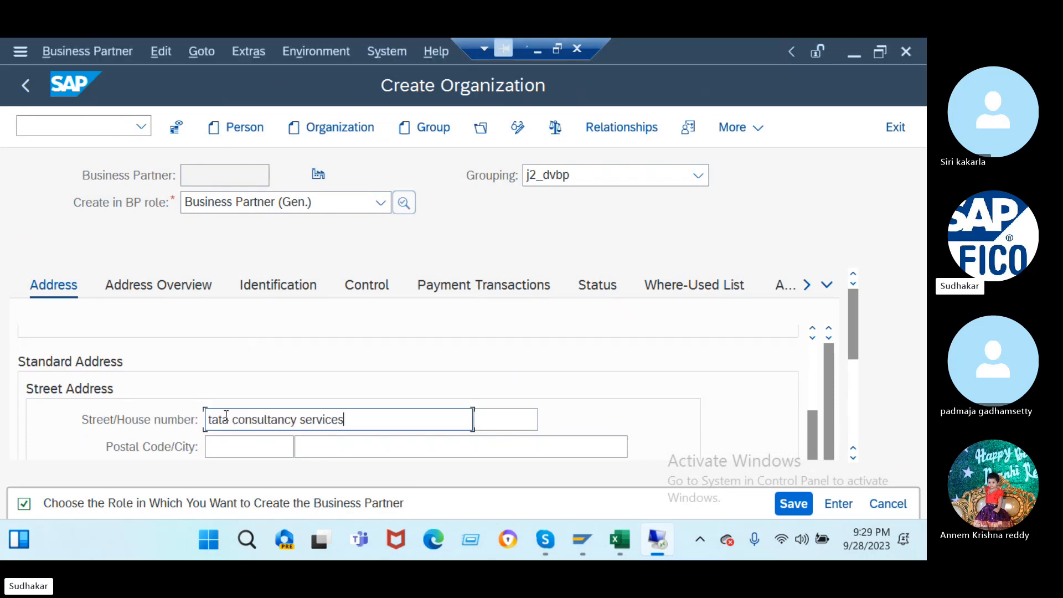
{"action": "left_click", "coordinate": [489, 420]}
{"action": "type", "text": "1"}
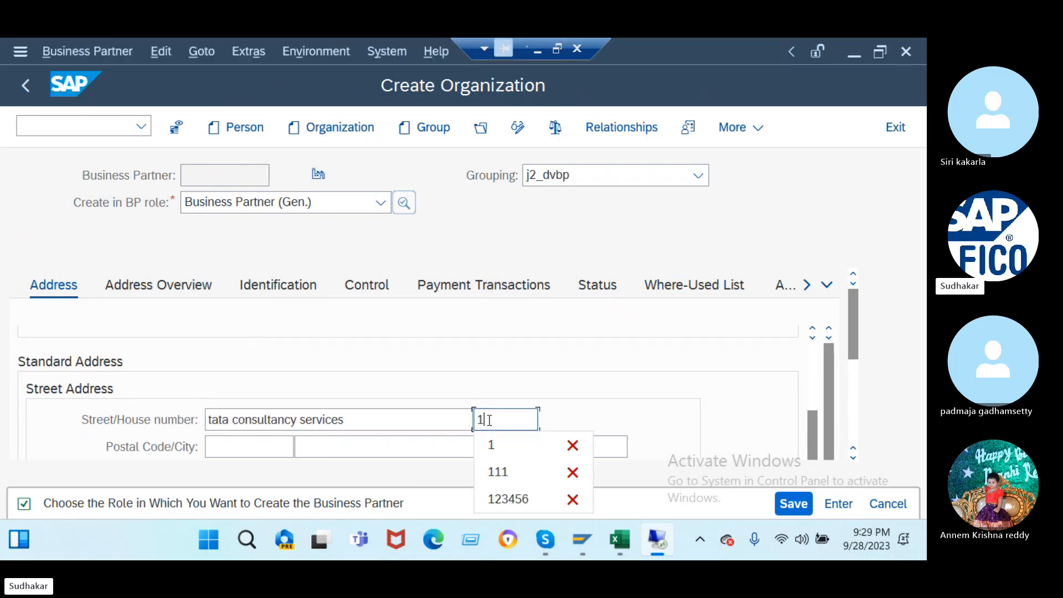
{"action": "left_click", "coordinate": [244, 449]}
{"action": "type", "text": "1"}
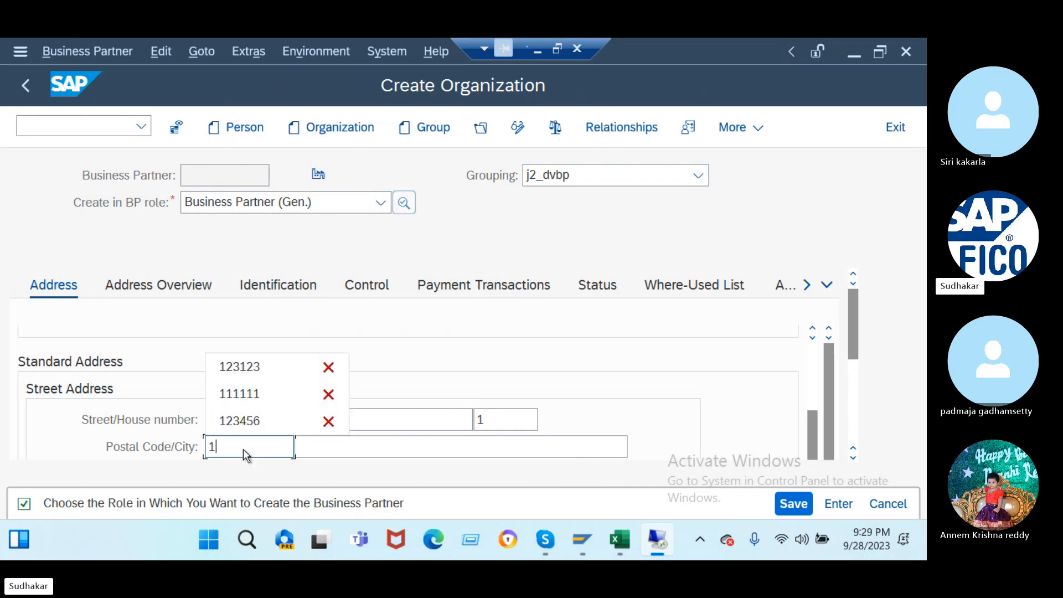
{"action": "type", "text": "23123"}
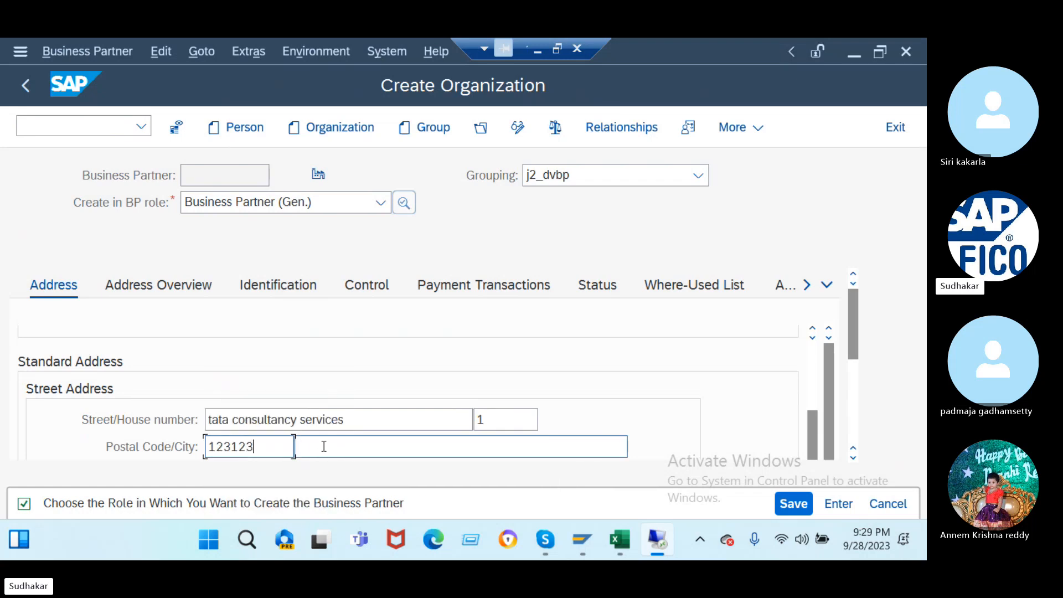
{"action": "left_click", "coordinate": [324, 446]}
{"action": "type", "text": "tata consultancy services"}
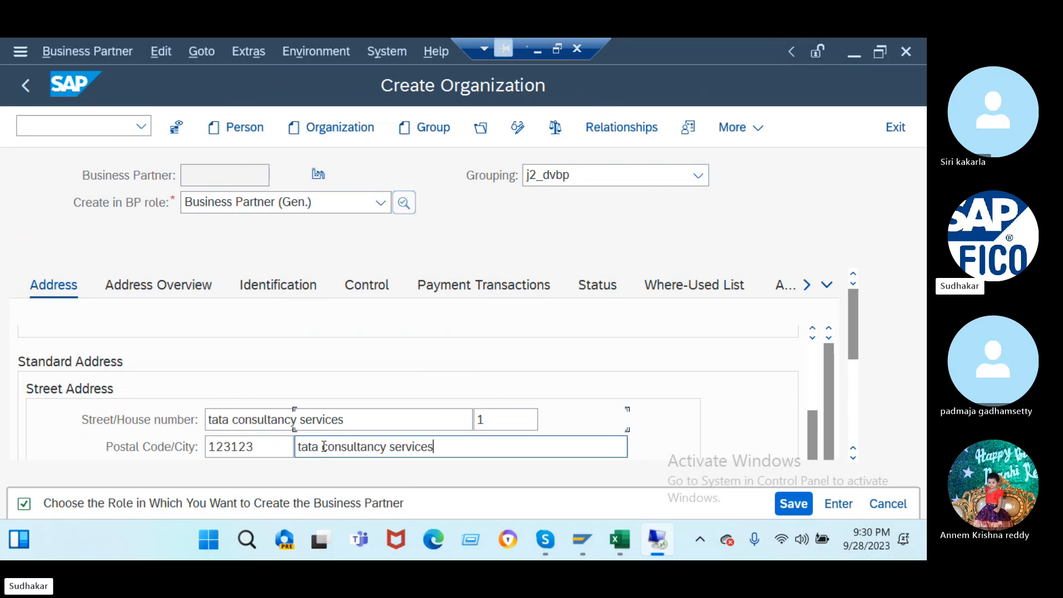
{"action": "scroll", "coordinate": [325, 453], "scroll_direction": "down", "scroll_amount": 3}
- Set the country to IN and the region to 03 (Assam)
{"action": "left_click", "coordinate": [221, 336]}
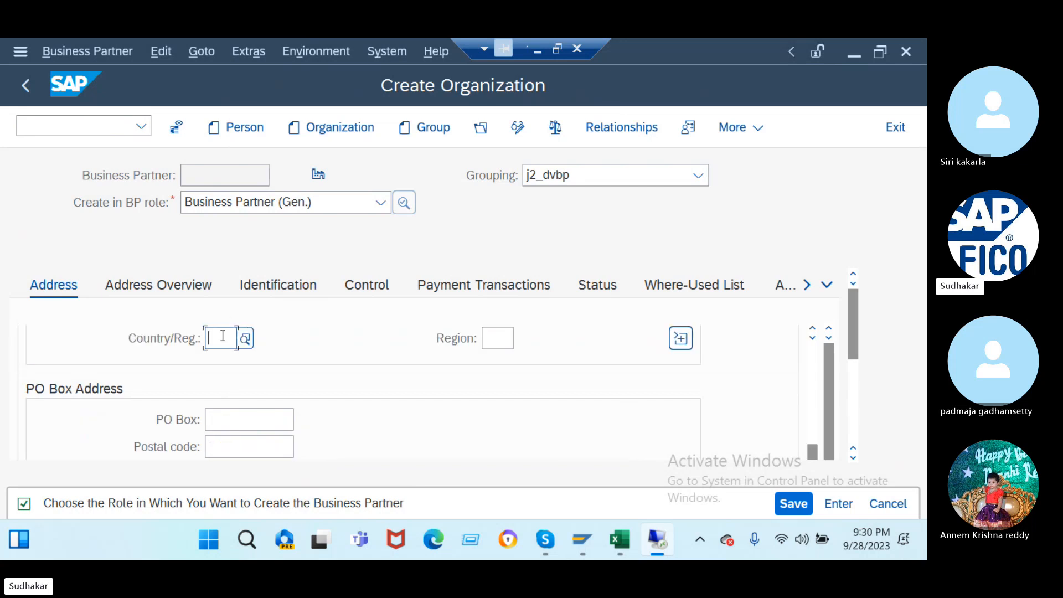
{"action": "type", "text": "in"}
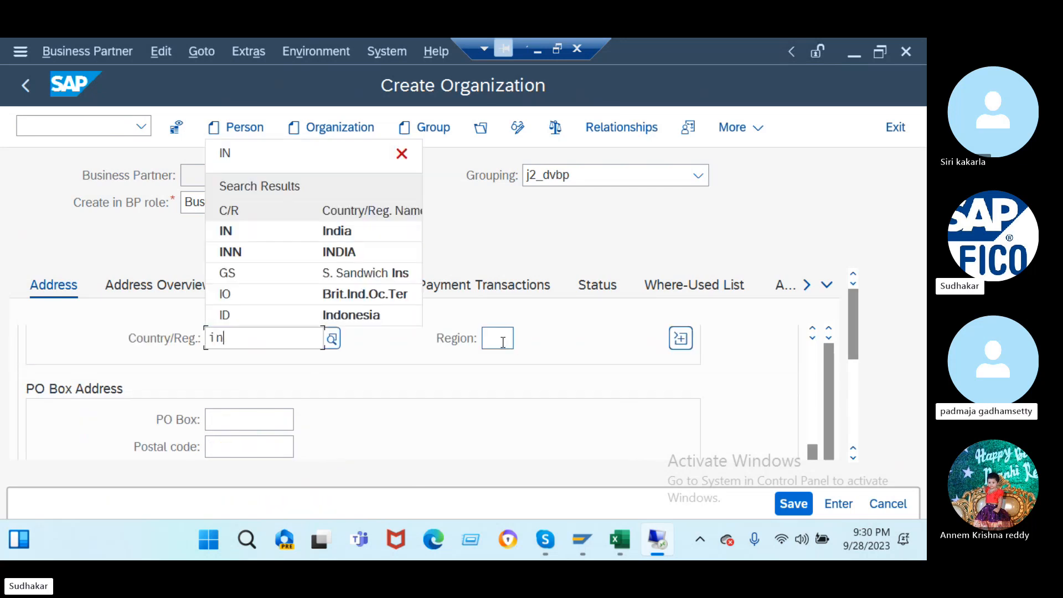
{"action": "left_click", "coordinate": [501, 341]}
{"action": "type", "text": "03"}
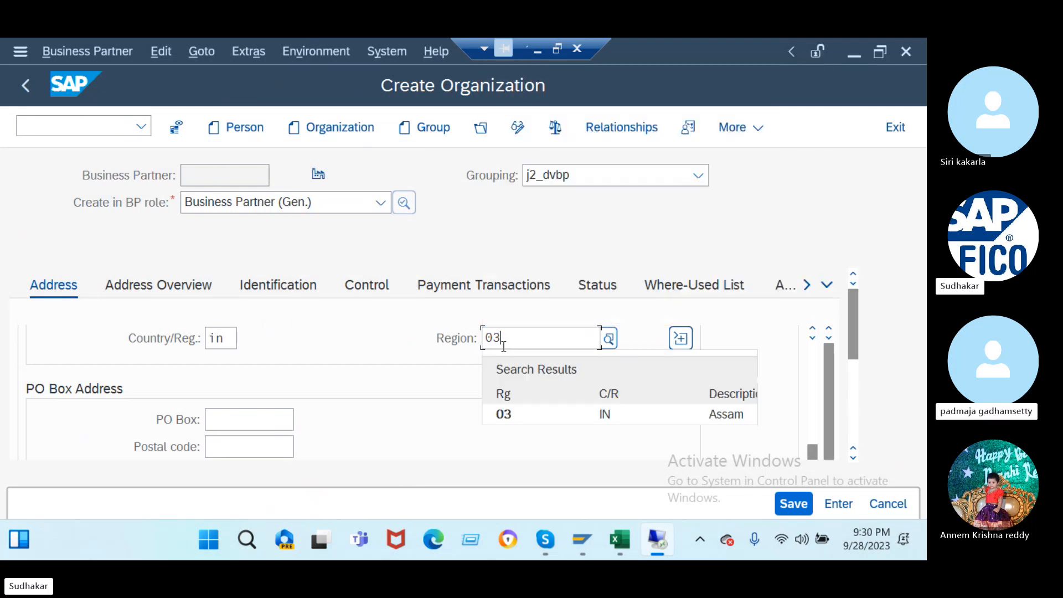
{"action": "left_click", "coordinate": [546, 416]}
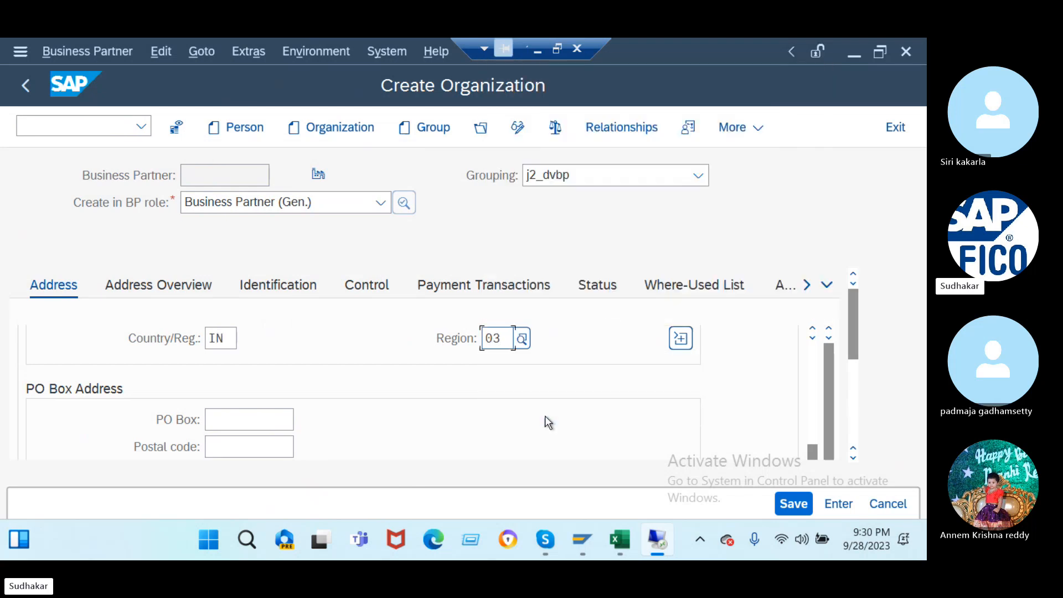
- Enter PO Box 1 with postal code 123123 and set the language to English
{"action": "left_click", "coordinate": [253, 414]}
{"action": "type", "text": "1"}
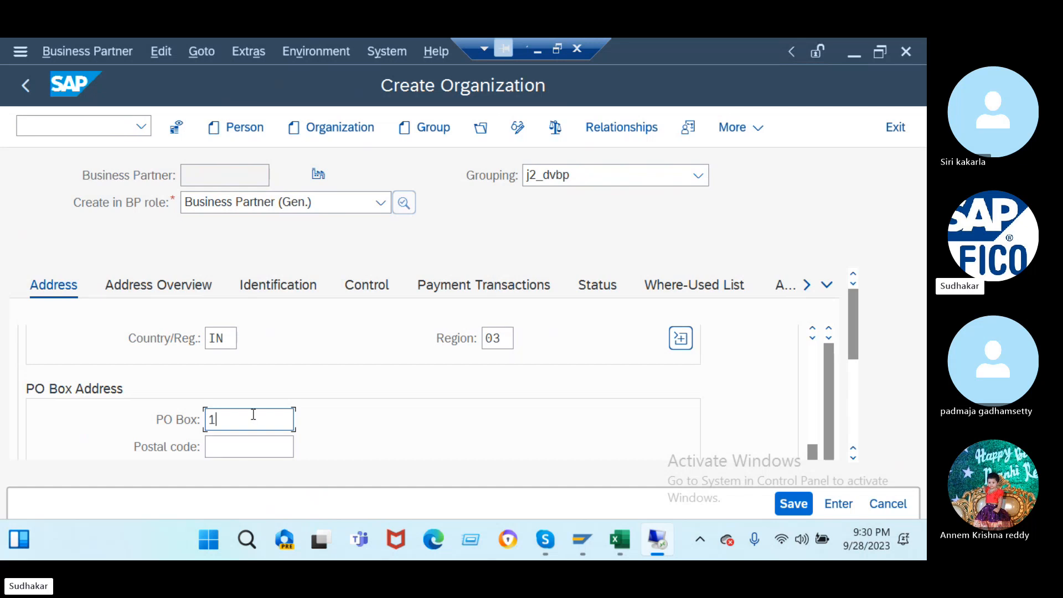
{"action": "left_click", "coordinate": [238, 445]}
{"action": "type", "text": "123123"}
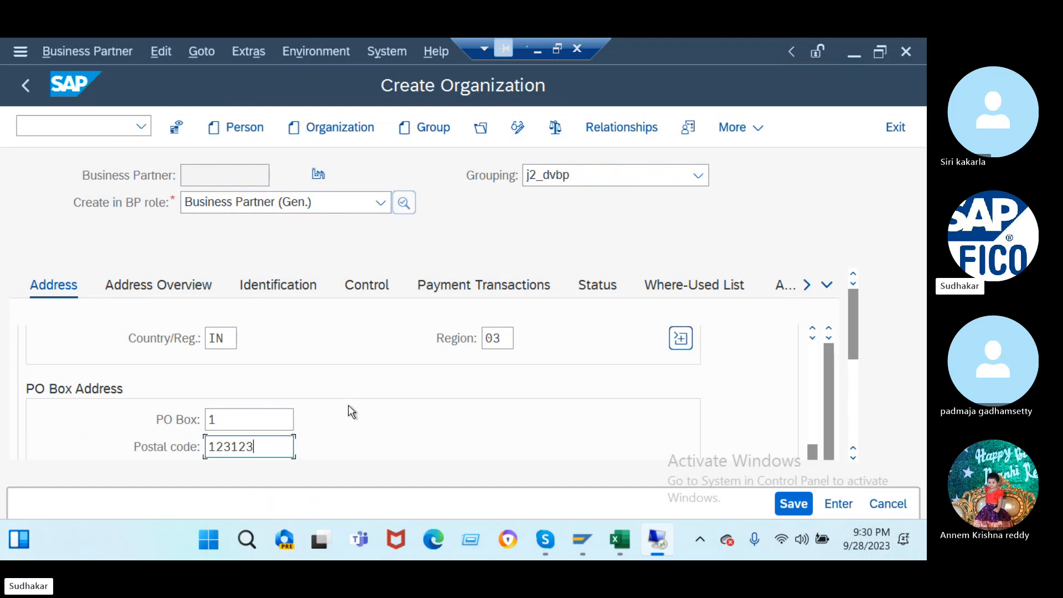
{"action": "scroll", "coordinate": [349, 407], "scroll_direction": "down", "scroll_amount": 3}
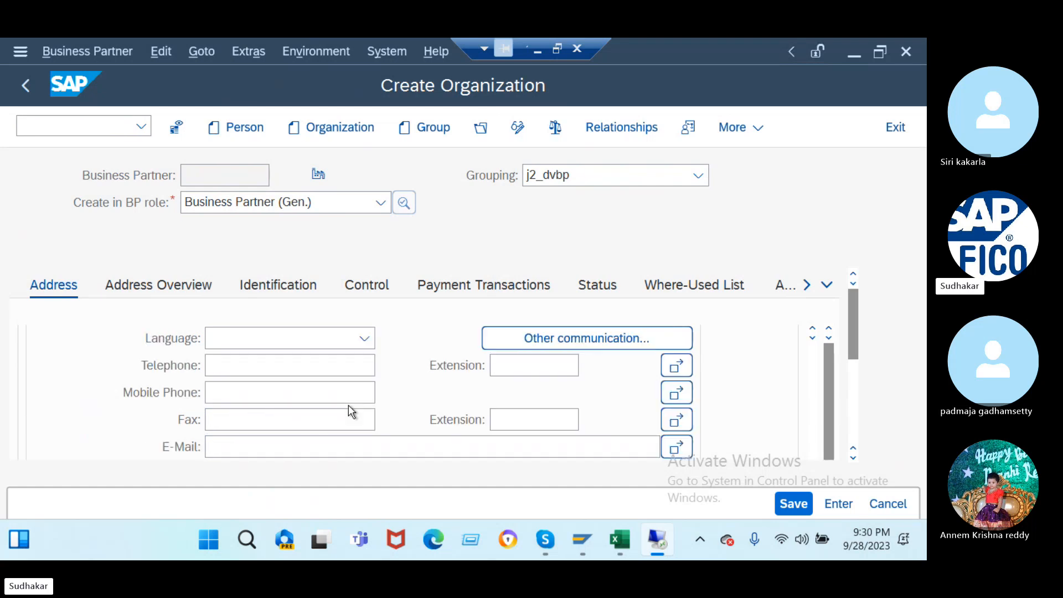
{"action": "left_click", "coordinate": [364, 338]}
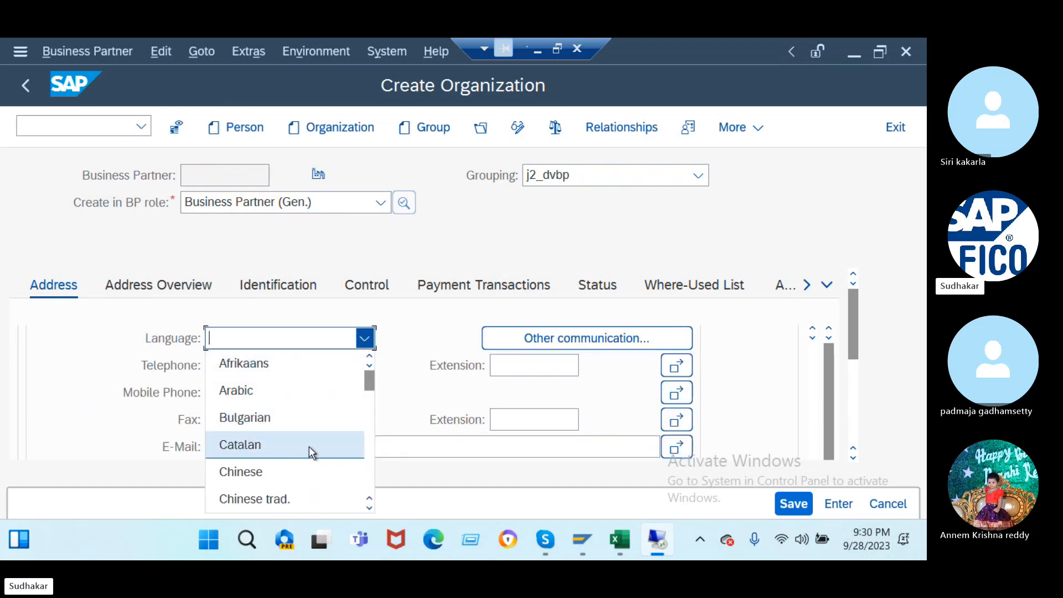
{"action": "scroll", "coordinate": [309, 446], "scroll_direction": "down", "scroll_amount": 3}
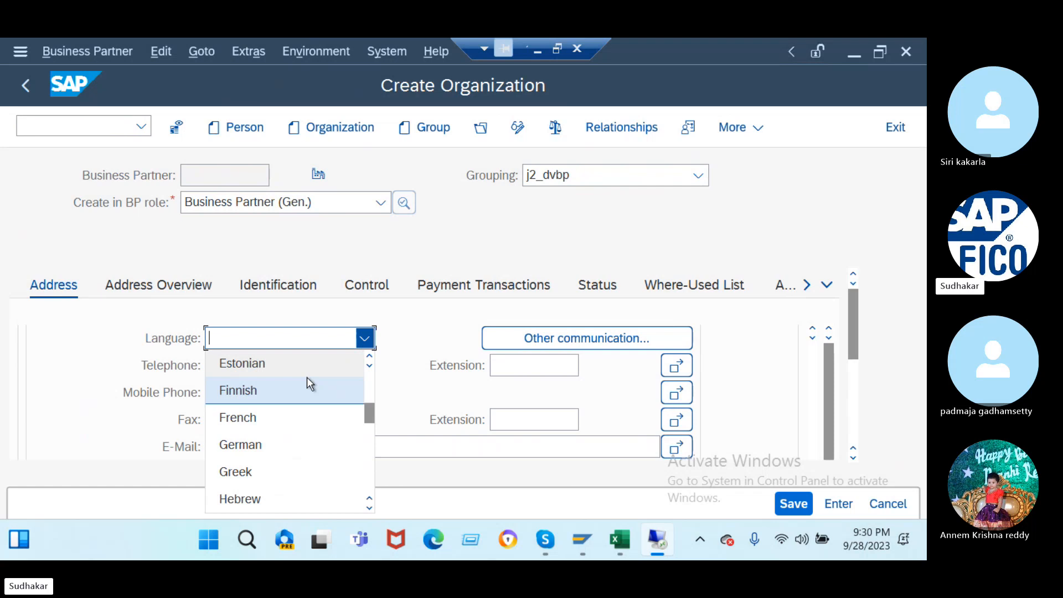
{"action": "scroll", "coordinate": [307, 377], "scroll_direction": "up", "scroll_amount": 1}
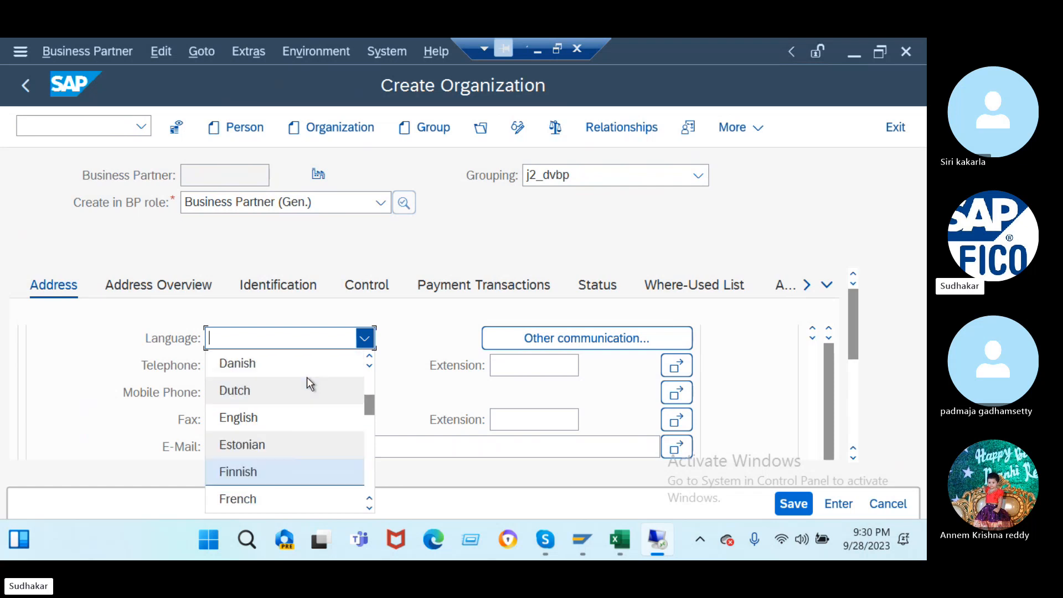
{"action": "left_click", "coordinate": [289, 424]}
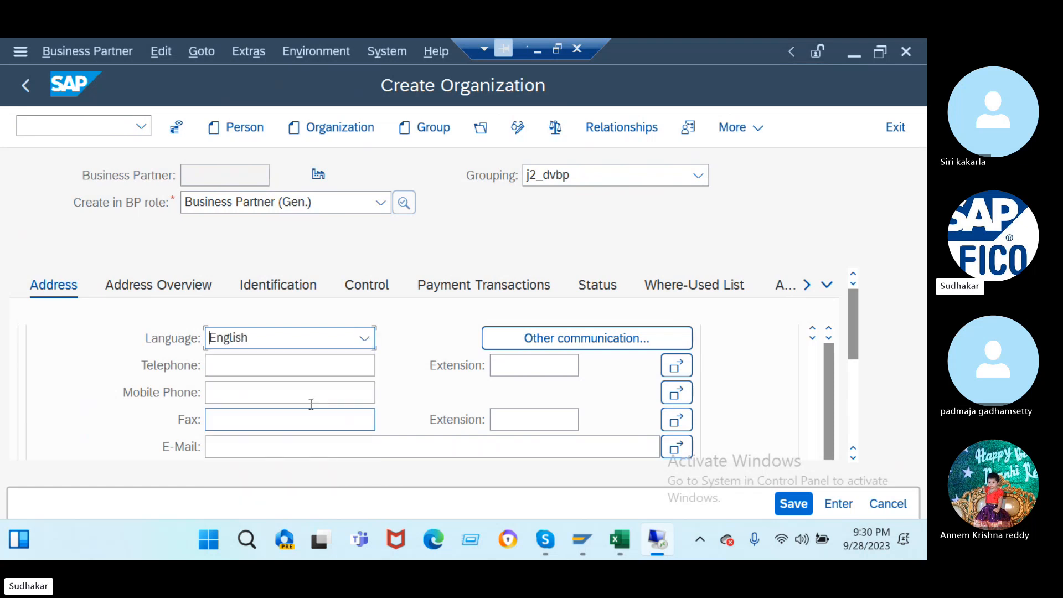
- Check and save the organization as BP 900151, switch to change mode, and open the BP role list
{"action": "left_click", "coordinate": [553, 137]}
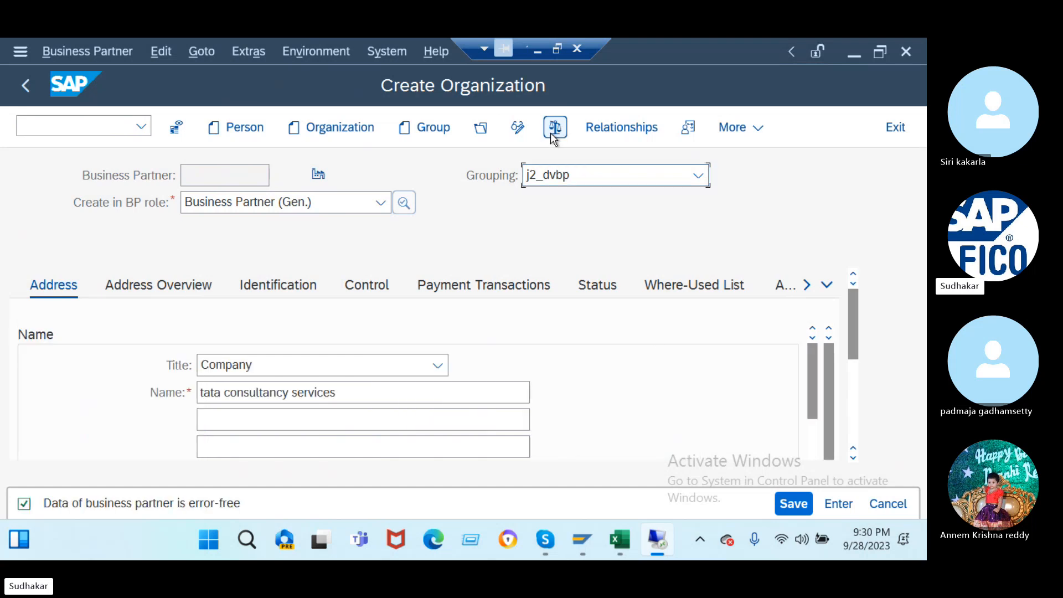
{"action": "left_click", "coordinate": [790, 505]}
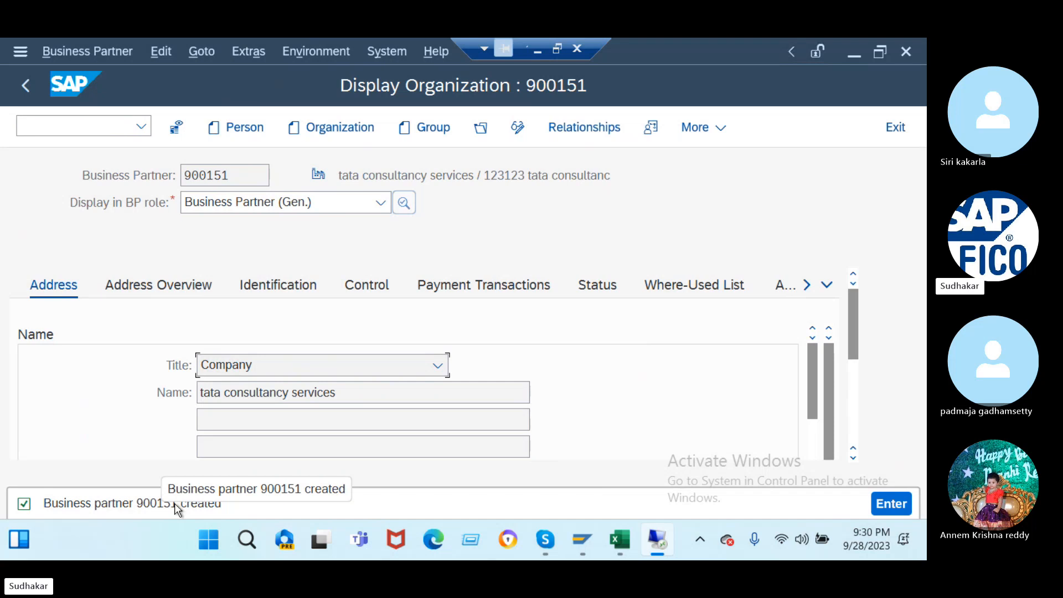
{"action": "left_click", "coordinate": [518, 127]}
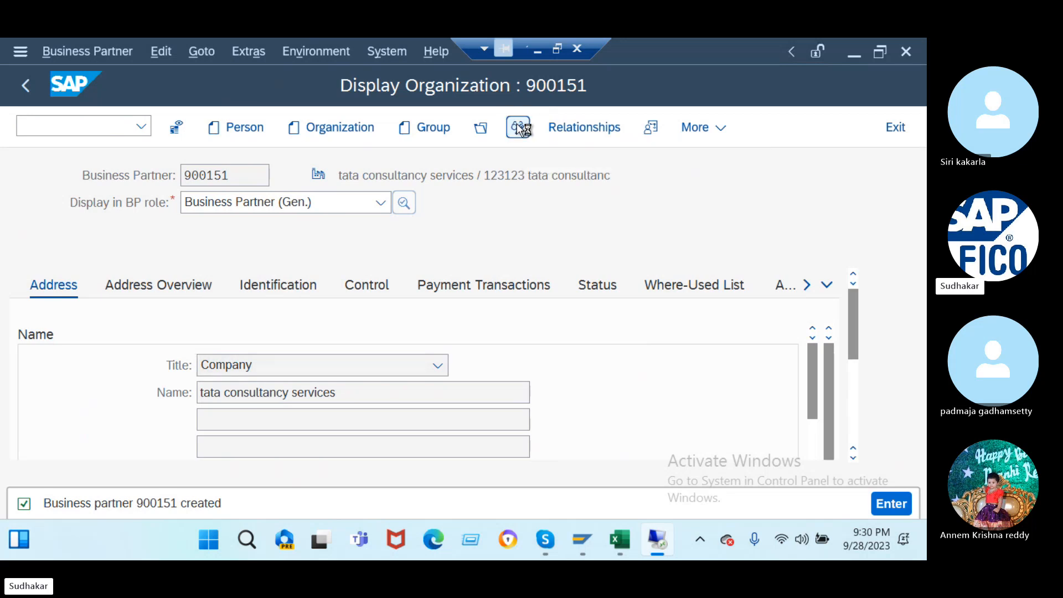
{"action": "left_click", "coordinate": [380, 203]}
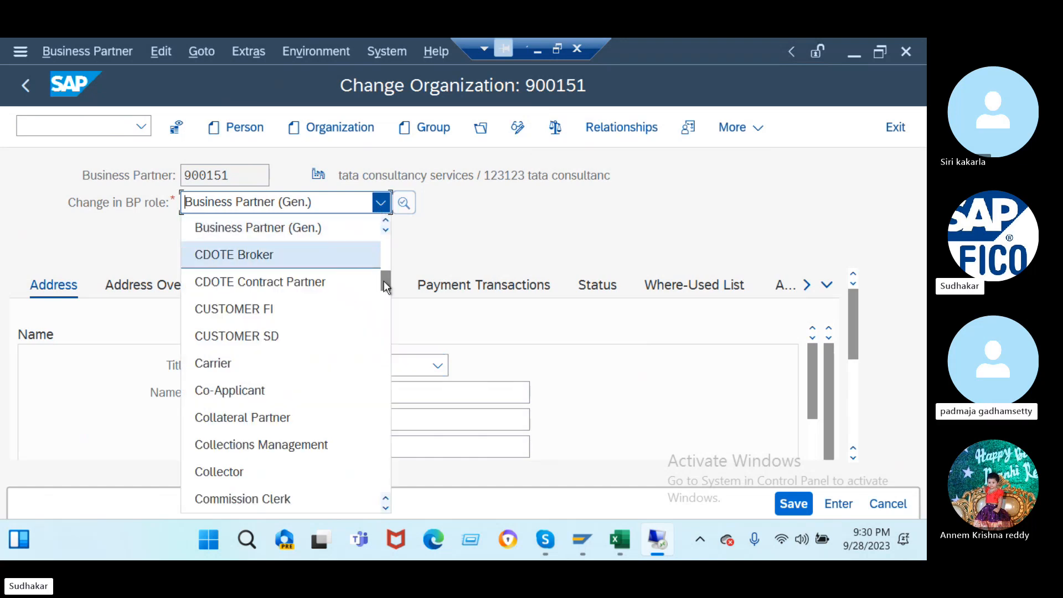
{"action": "left_click_drag", "start_coordinate": [384, 281], "coordinate": [381, 225]}
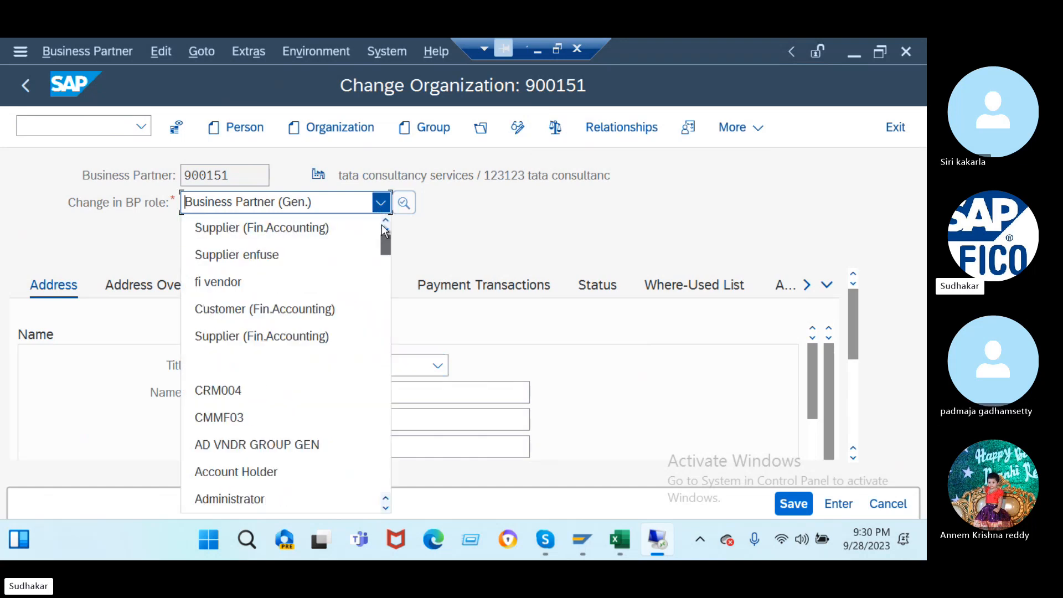
- Add the Supplier (Fin.Accounting) role to BP 900151 and show its Company Code data
{"action": "left_click", "coordinate": [276, 228]}
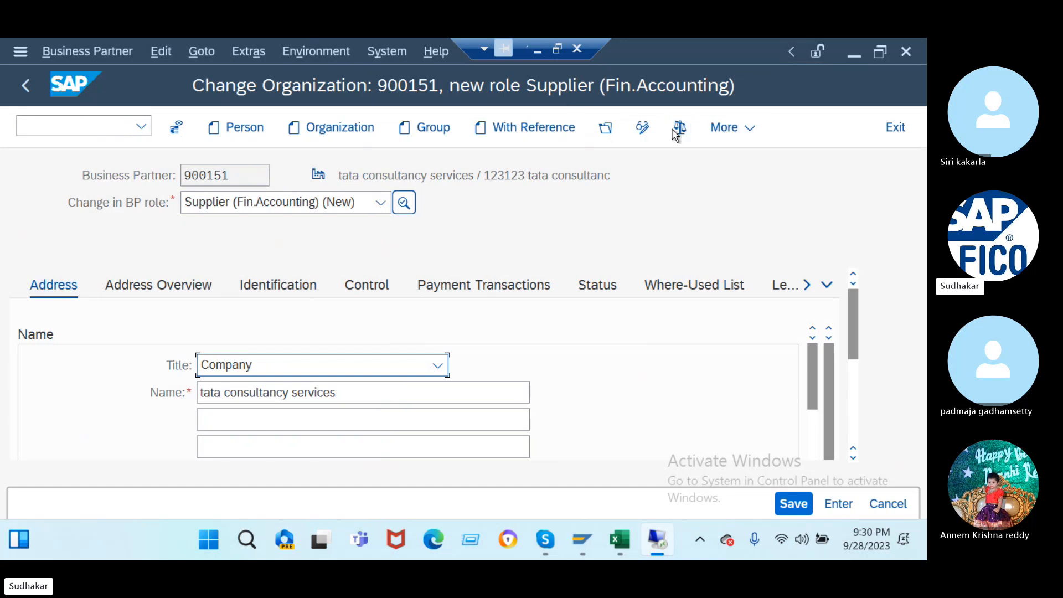
{"action": "left_click", "coordinate": [726, 129]}
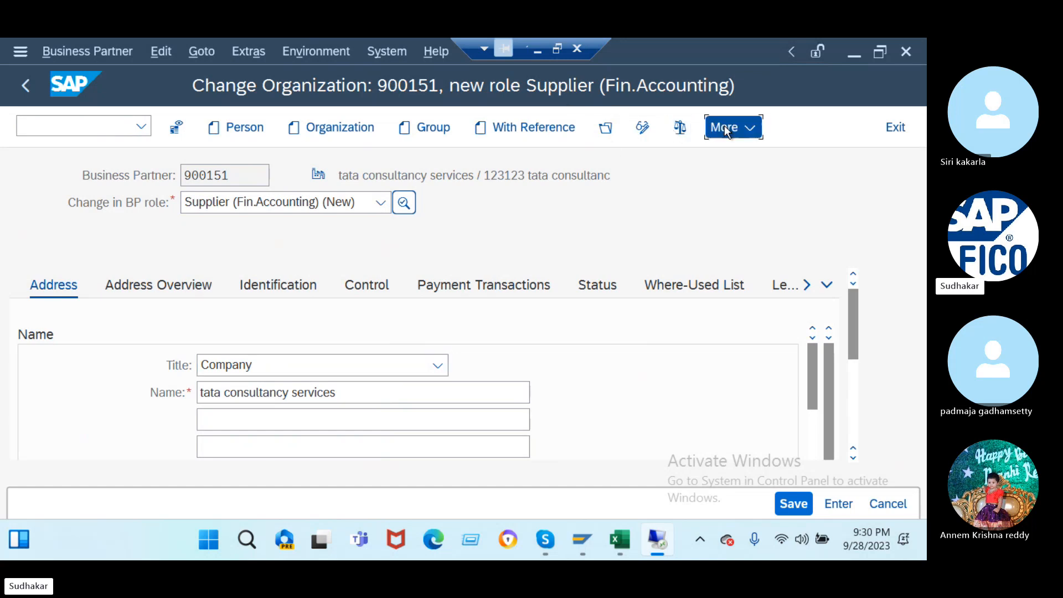
{"action": "left_click", "coordinate": [722, 153]}
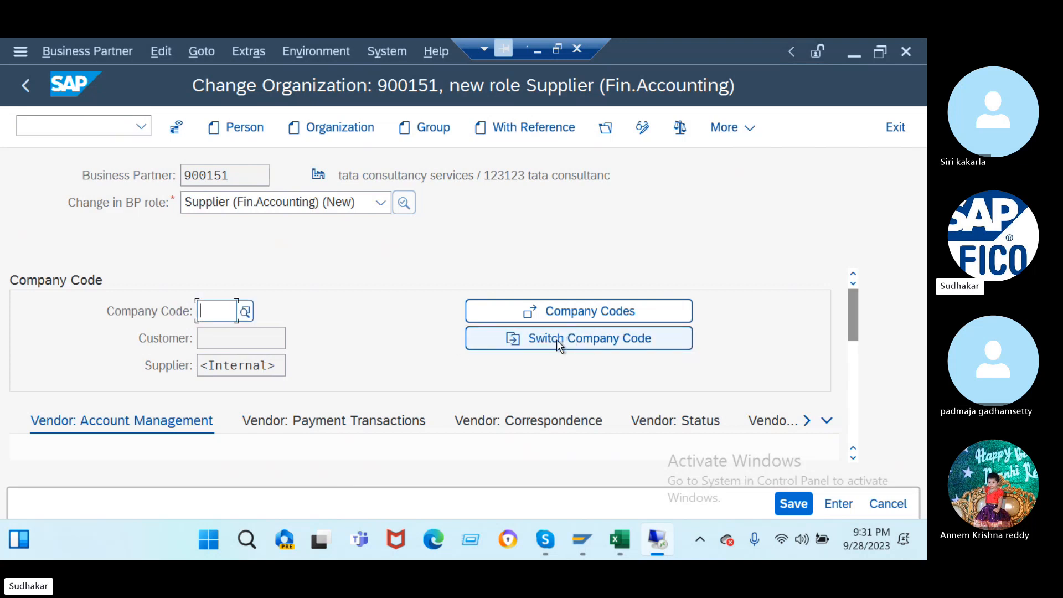
- For company code 12, set reconciliation account 300000 and sort key 012
{"action": "type", "text": "12"}
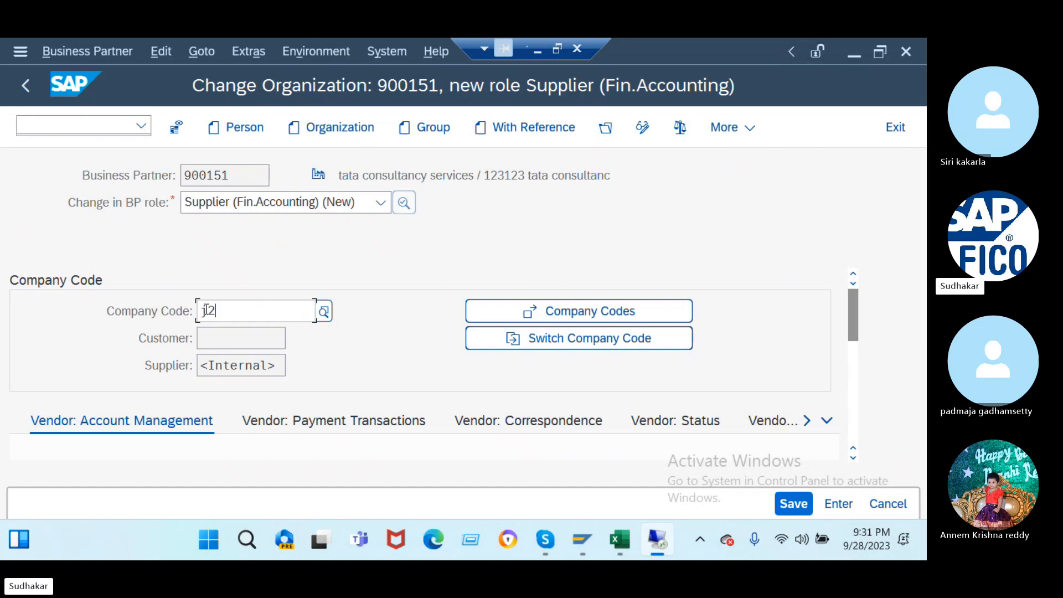
{"action": "key", "text": "Return"}
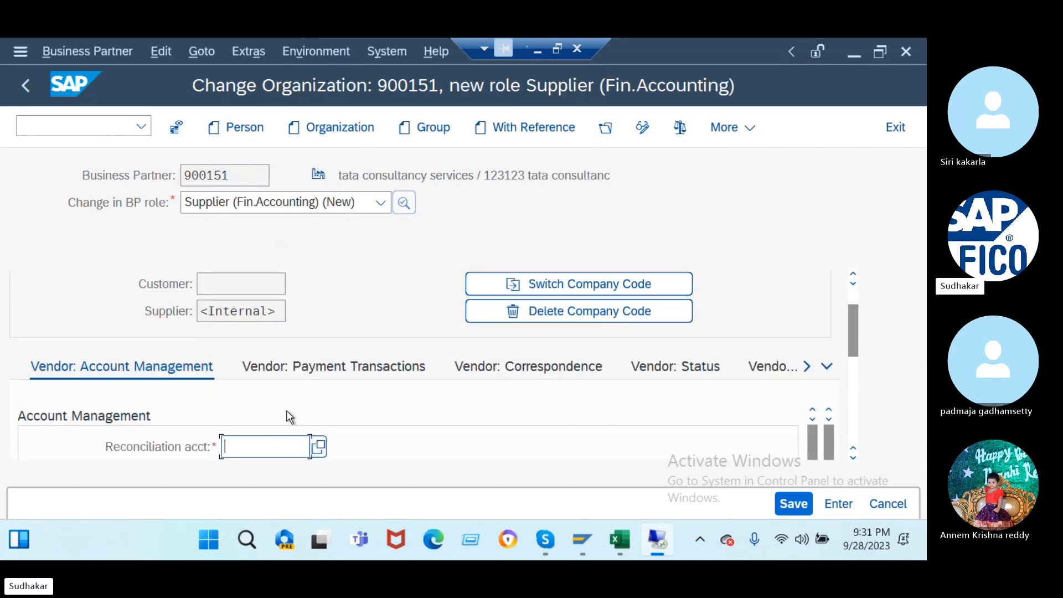
{"action": "left_click", "coordinate": [320, 448]}
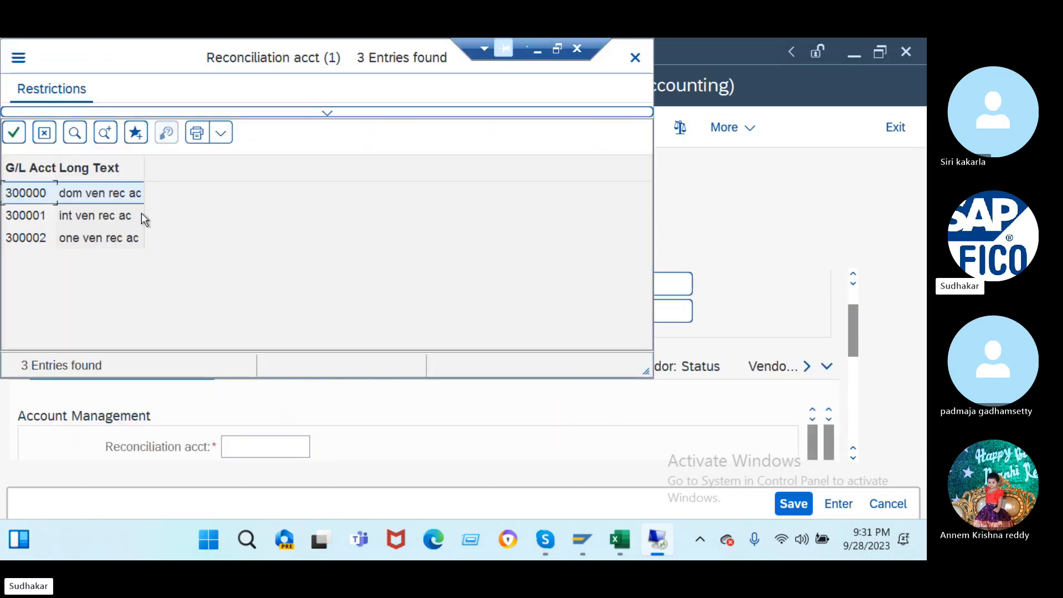
{"action": "left_click", "coordinate": [109, 196]}
{"action": "double_click", "coordinate": [109, 197]}
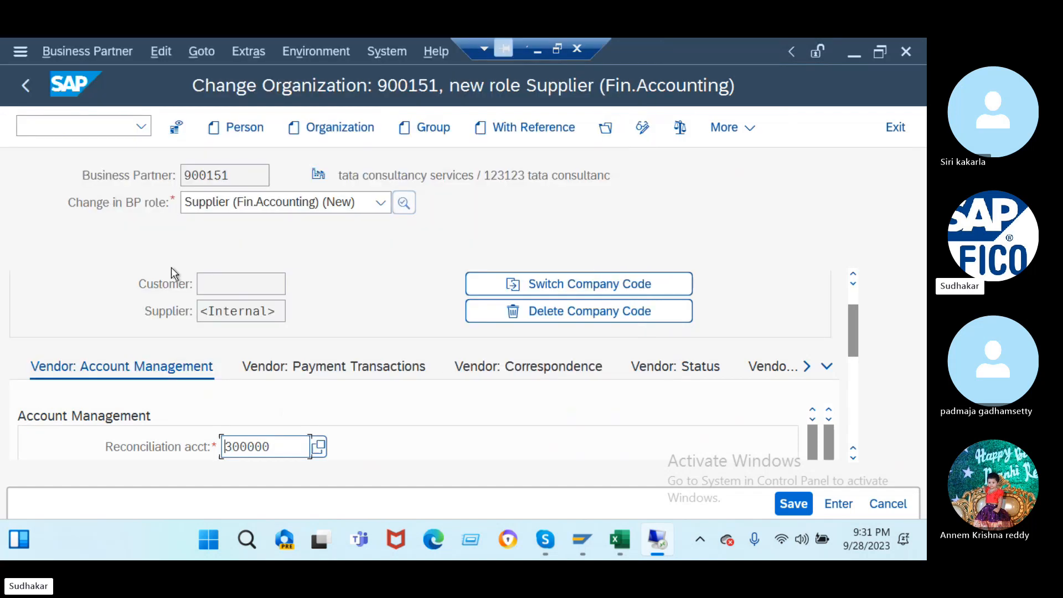
{"action": "scroll", "coordinate": [377, 312], "scroll_direction": "down", "scroll_amount": 3}
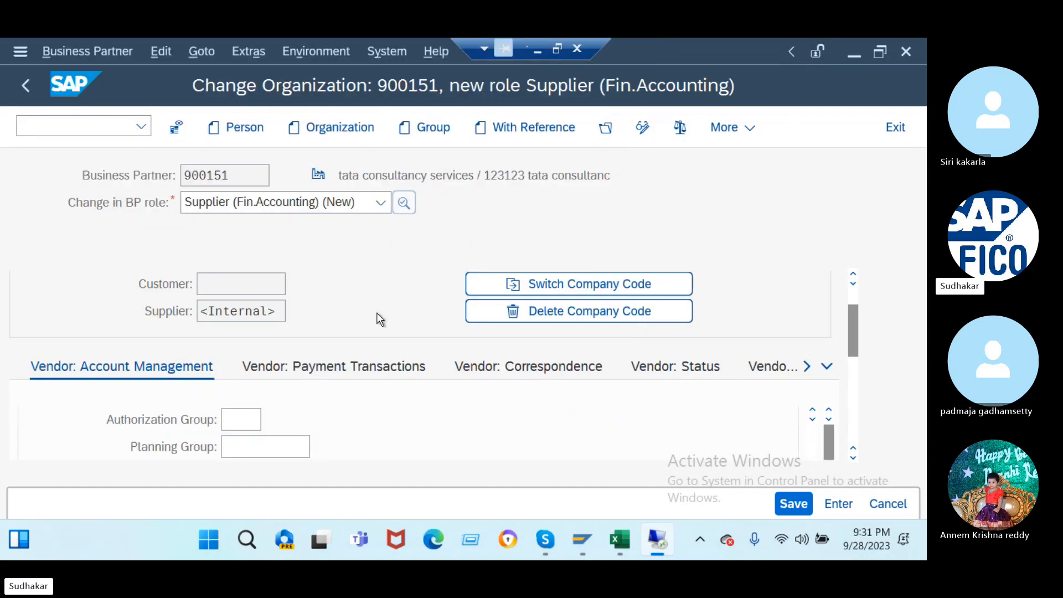
{"action": "scroll", "coordinate": [322, 411], "scroll_direction": "down", "scroll_amount": 2}
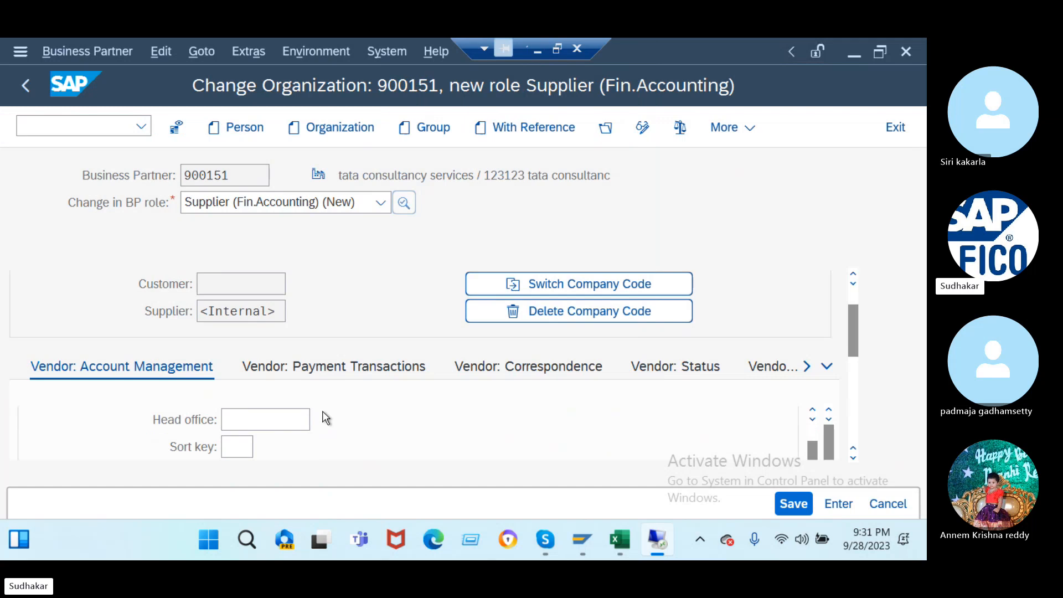
{"action": "left_click", "coordinate": [235, 451]}
{"action": "type", "text": "012"}
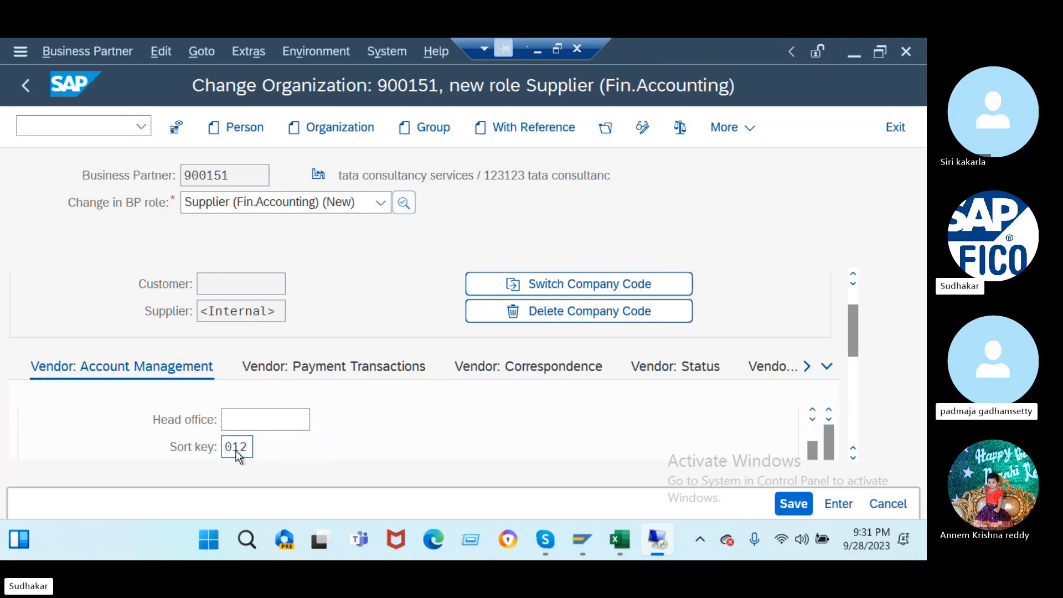
{"action": "key", "text": "Return"}
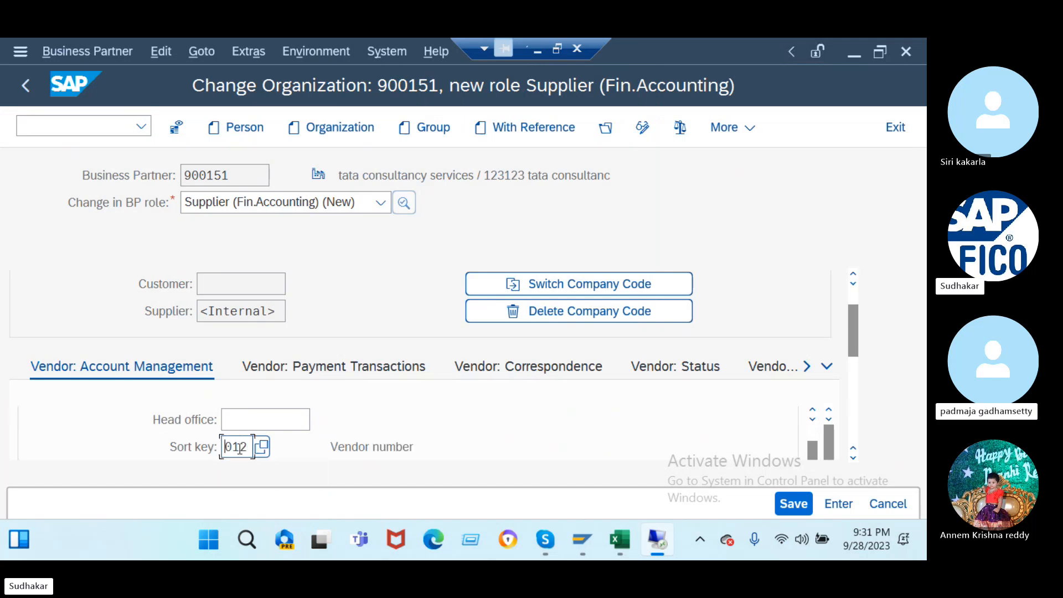
- Enter payment terms 0001 on the Payment Transactions data and save the supplier role
{"action": "left_click", "coordinate": [319, 373]}
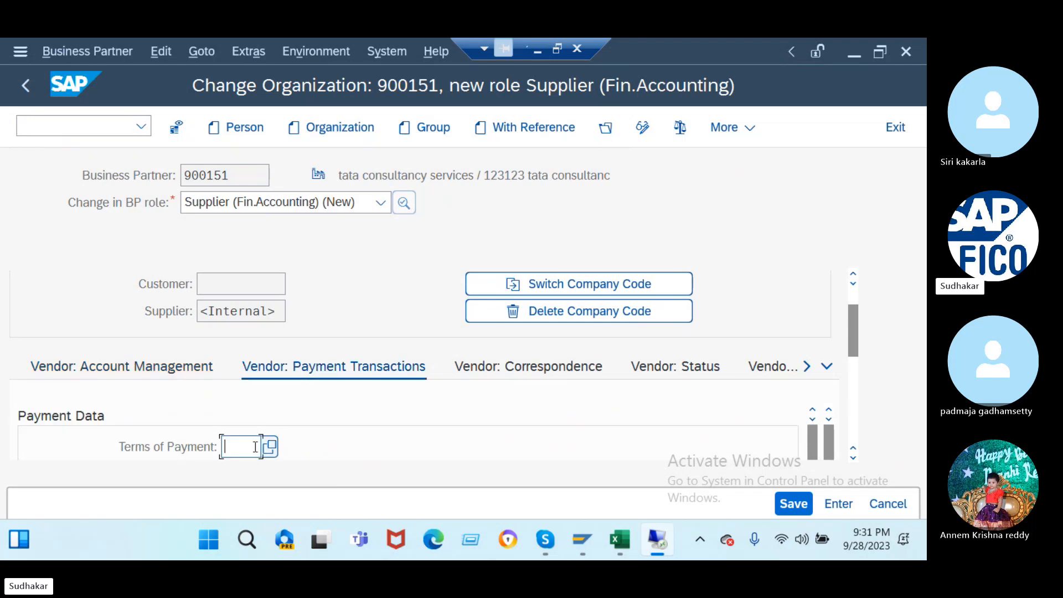
{"action": "type", "text": "0001"}
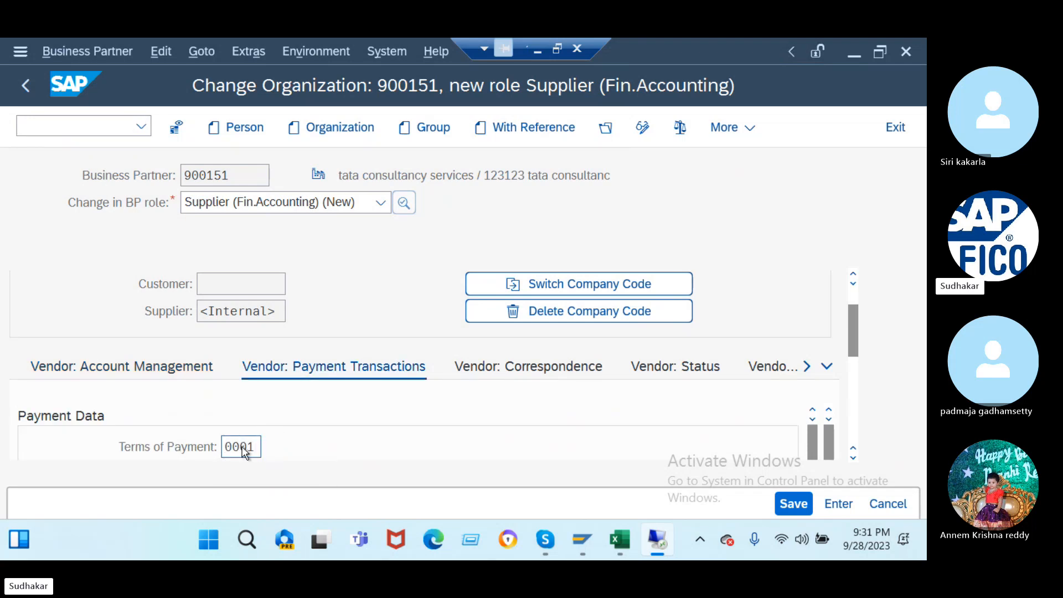
{"action": "key", "text": "Return"}
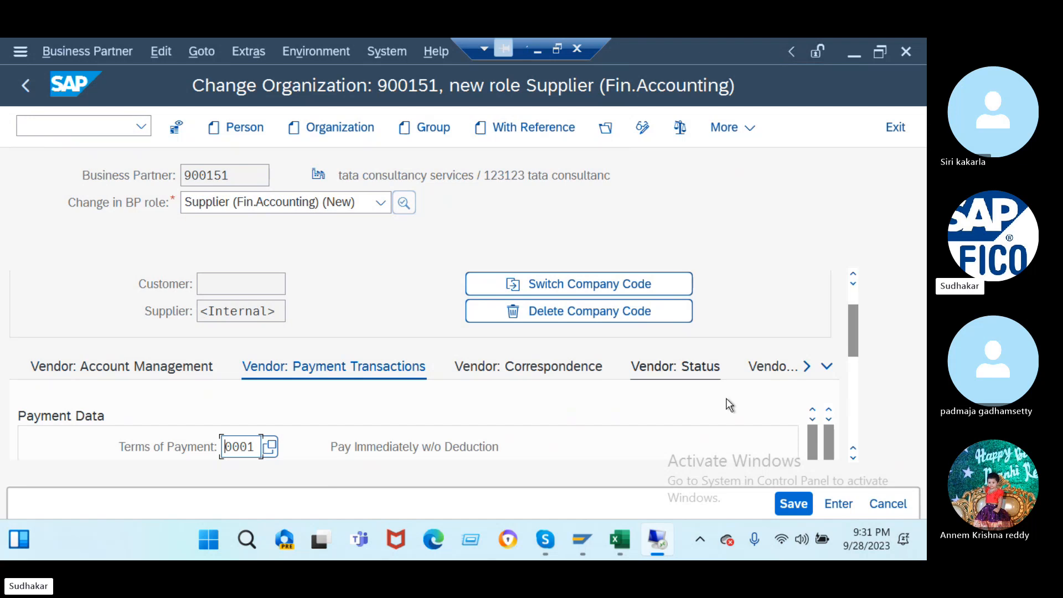
{"action": "left_click", "coordinate": [529, 362]}
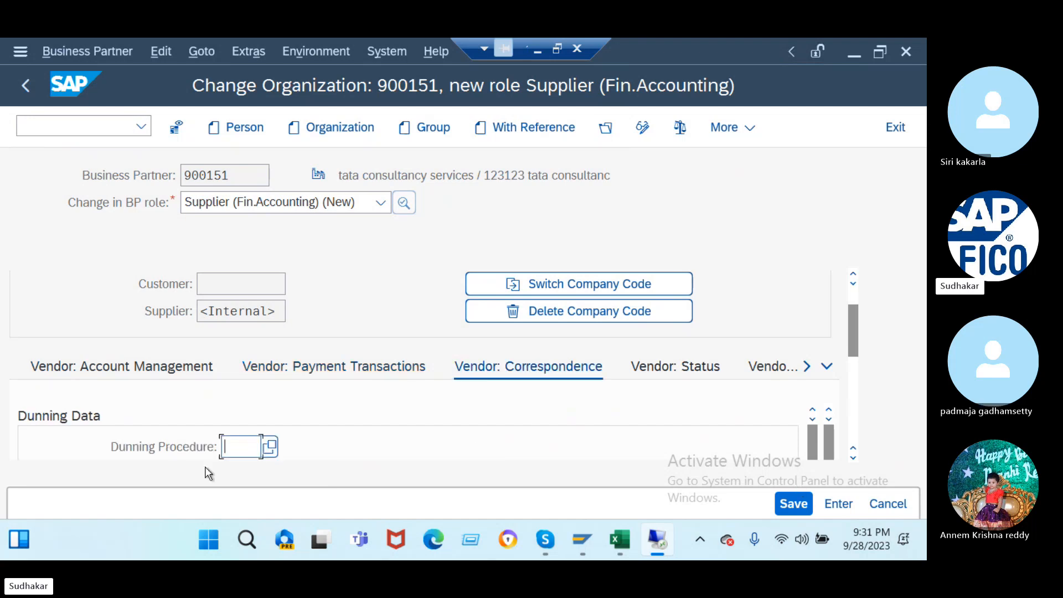
{"action": "left_click", "coordinate": [797, 502]}
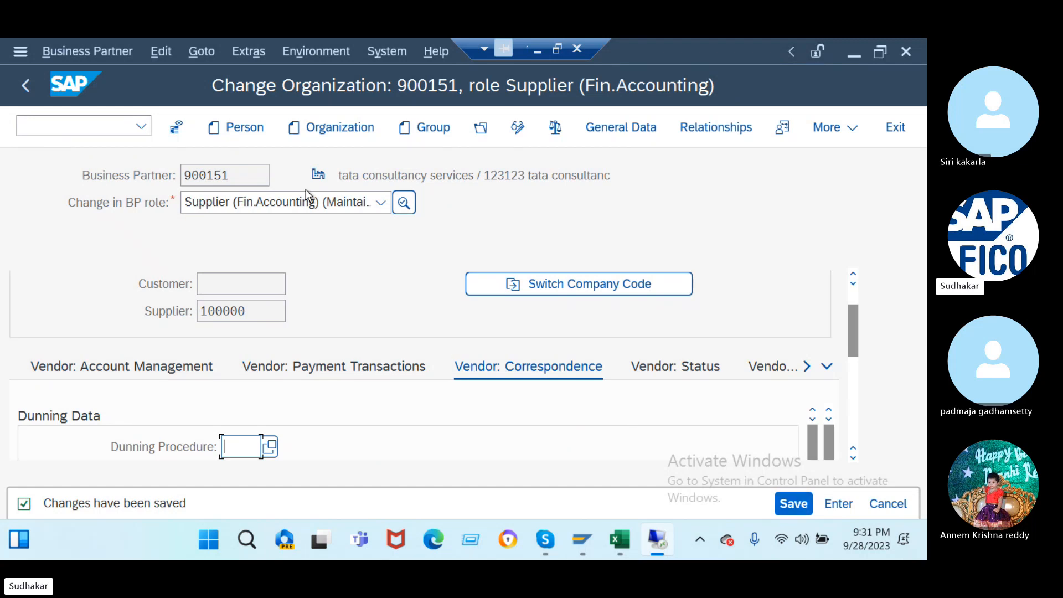
{"action": "left_click_drag", "start_coordinate": [241, 176], "coordinate": [174, 187]}
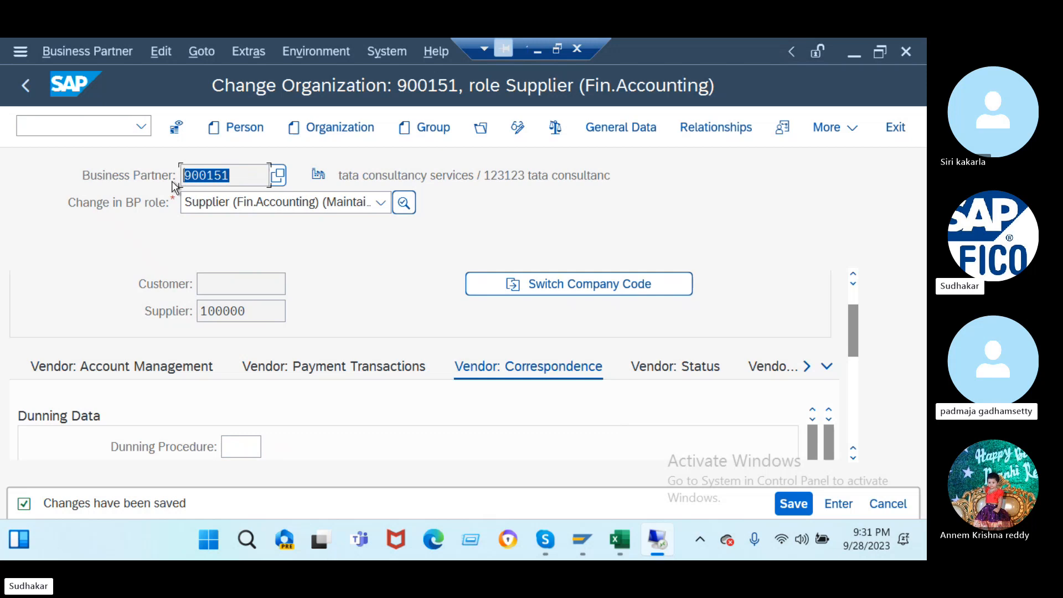
- In FS00, copy G/L account 300000 from the current liabilities group to new account 200000 in J2
{"action": "left_click", "coordinate": [82, 122]}
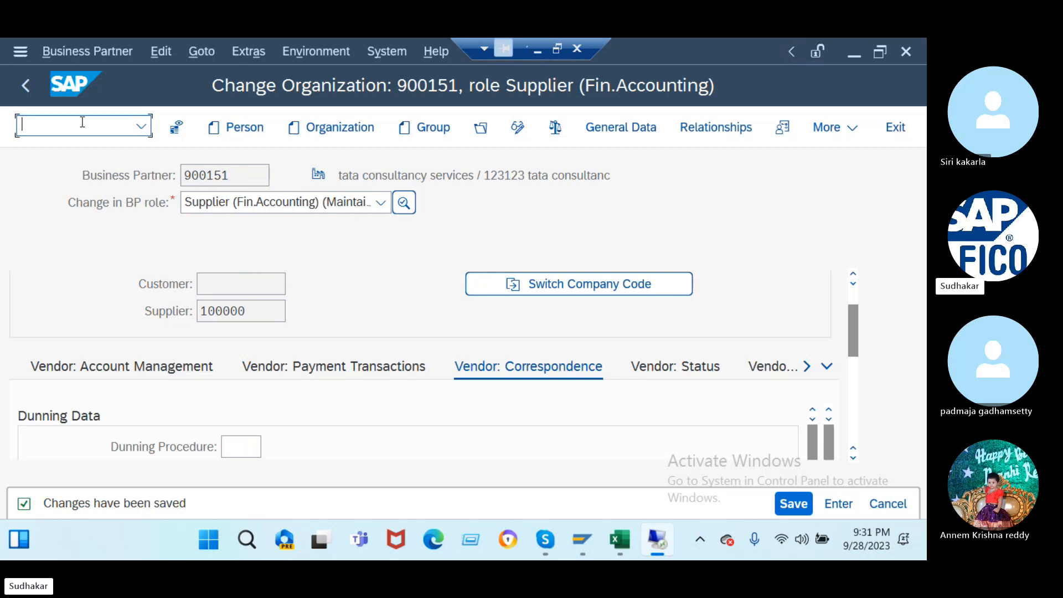
{"action": "type", "text": "/nfs00"}
{"action": "key", "text": "Return"}
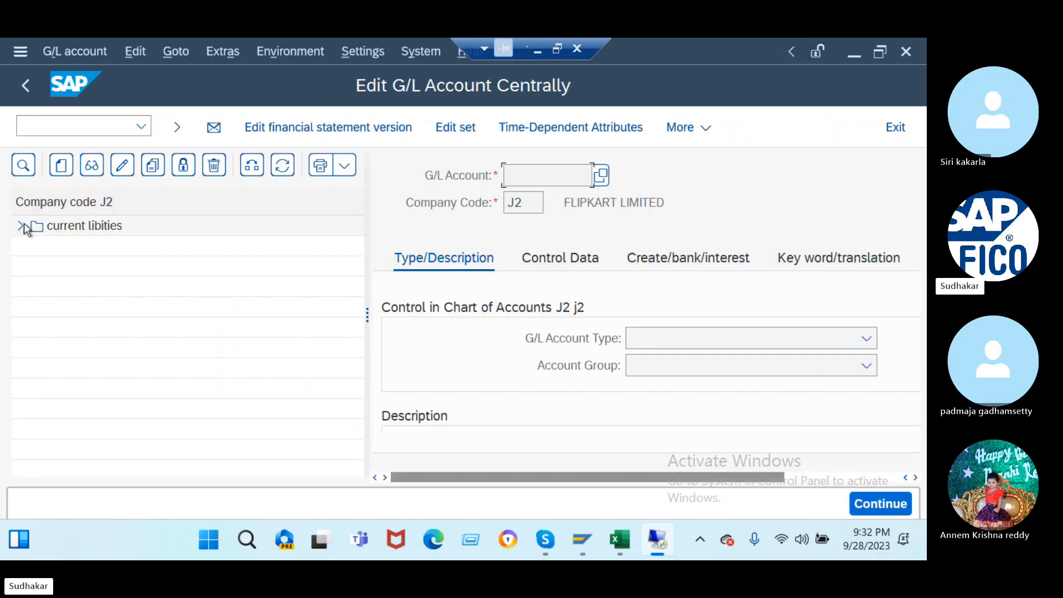
{"action": "left_click", "coordinate": [21, 226]}
{"action": "left_click", "coordinate": [86, 248]}
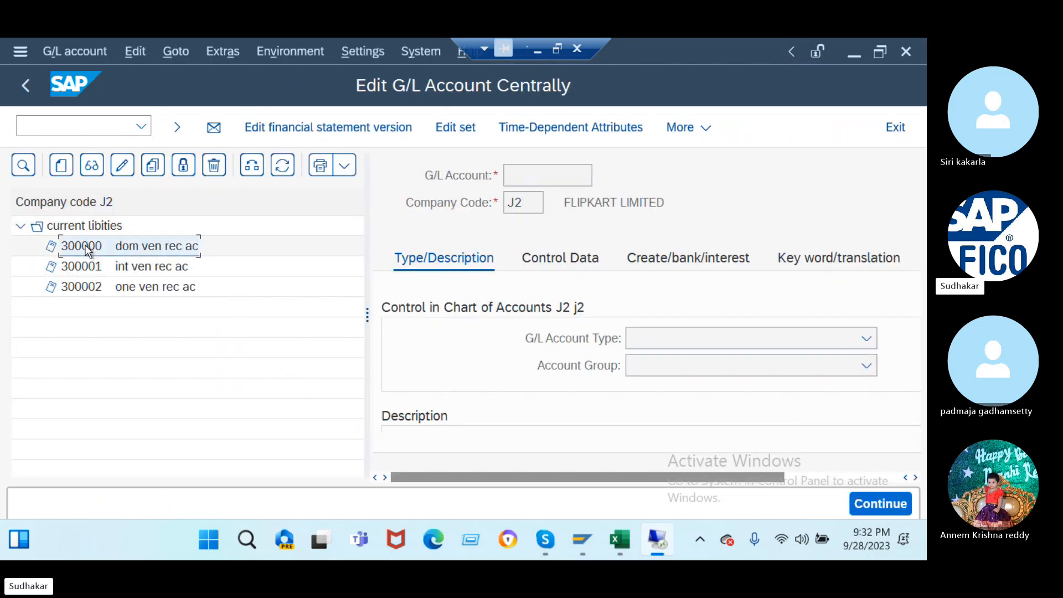
{"action": "left_click", "coordinate": [155, 168]}
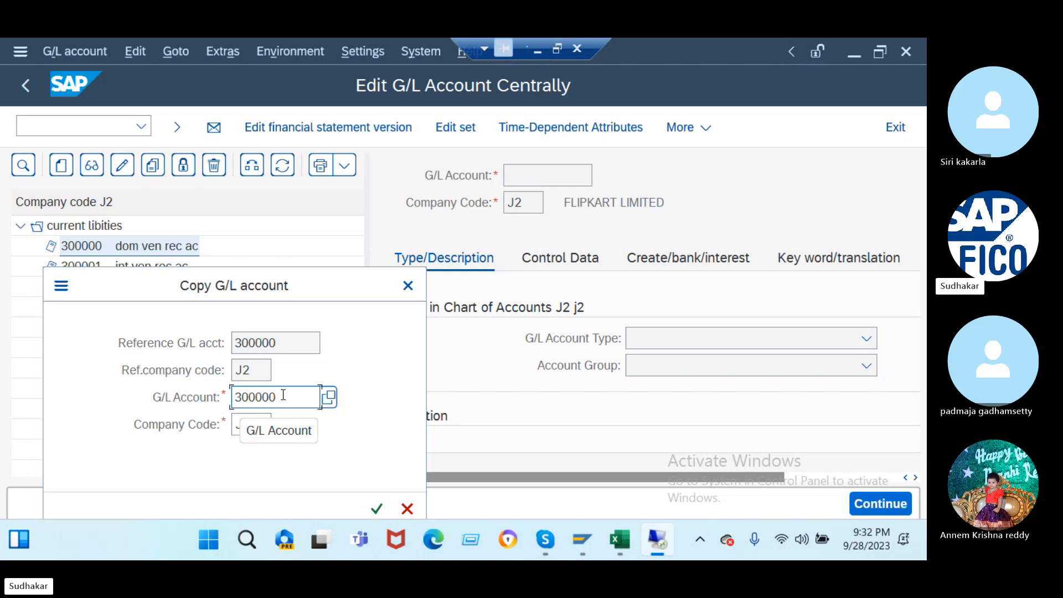
{"action": "key", "text": "BackSpace"}
{"action": "key", "text": "BackSpace"}
{"action": "key", "text": "BackSpace"}
{"action": "key", "text": "BackSpace"}
{"action": "key", "text": "BackSpace"}
{"action": "key", "text": "BackSpace"}
{"action": "type", "text": "2"}
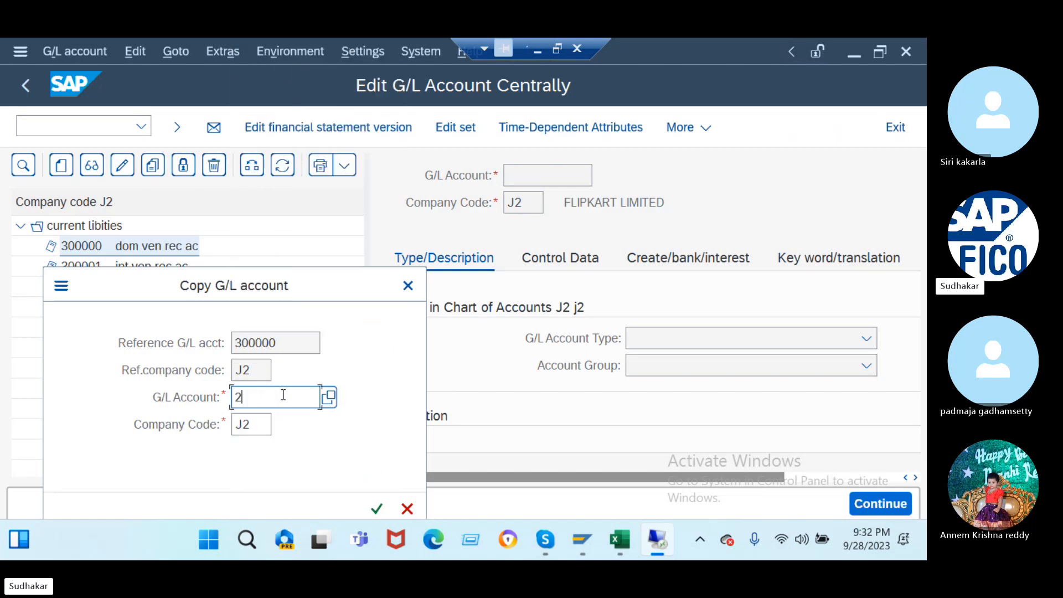
{"action": "type", "text": "00000"}
{"action": "key", "text": "Return"}
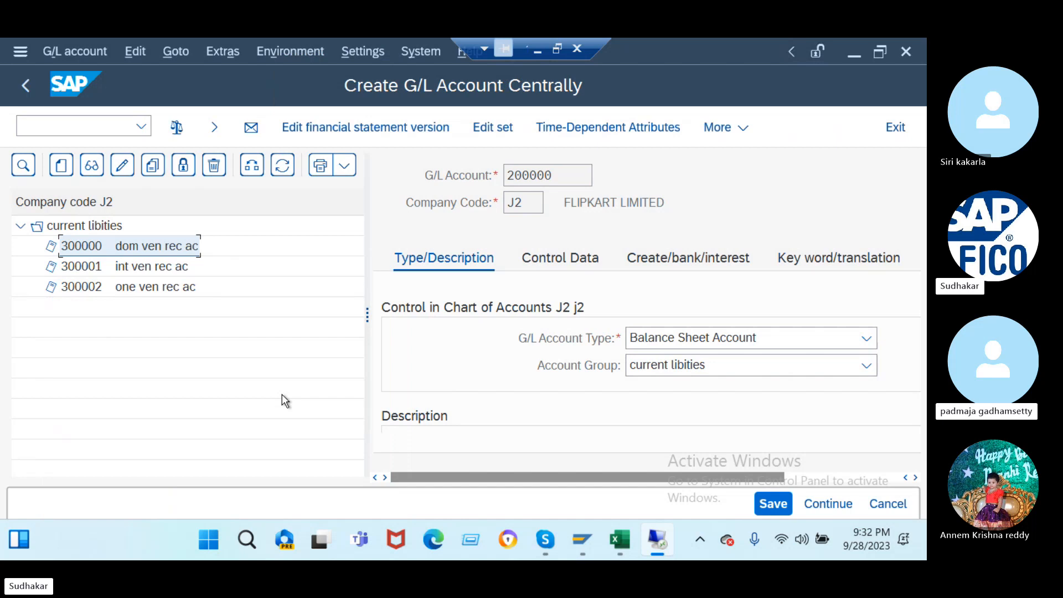
- Change the account group of account 200000 to current assets
{"action": "left_click", "coordinate": [740, 361]}
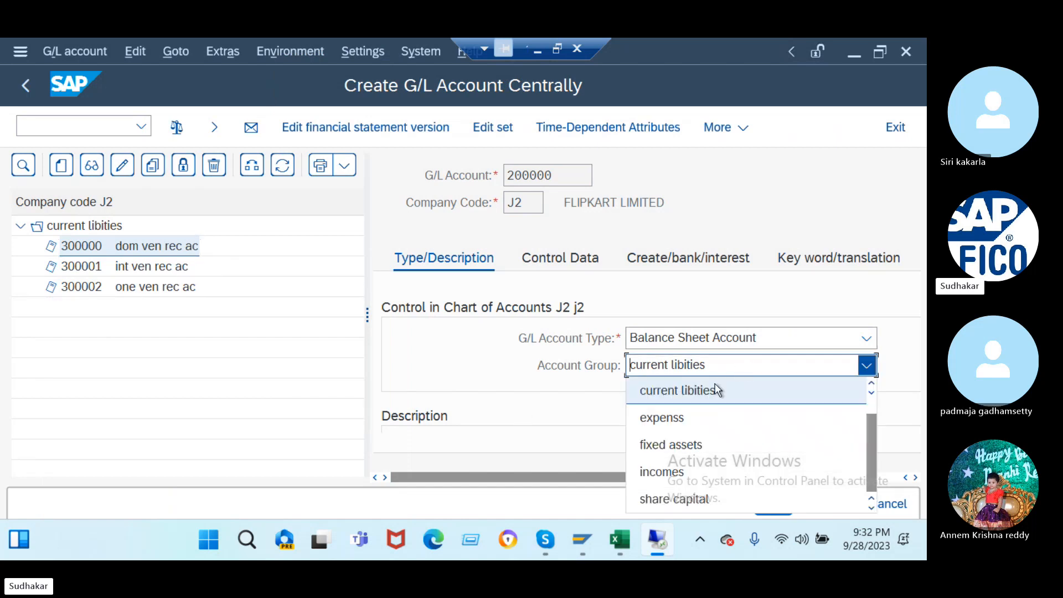
{"action": "scroll", "coordinate": [715, 391], "scroll_direction": "up", "scroll_amount": 1}
{"action": "left_click", "coordinate": [700, 394]}
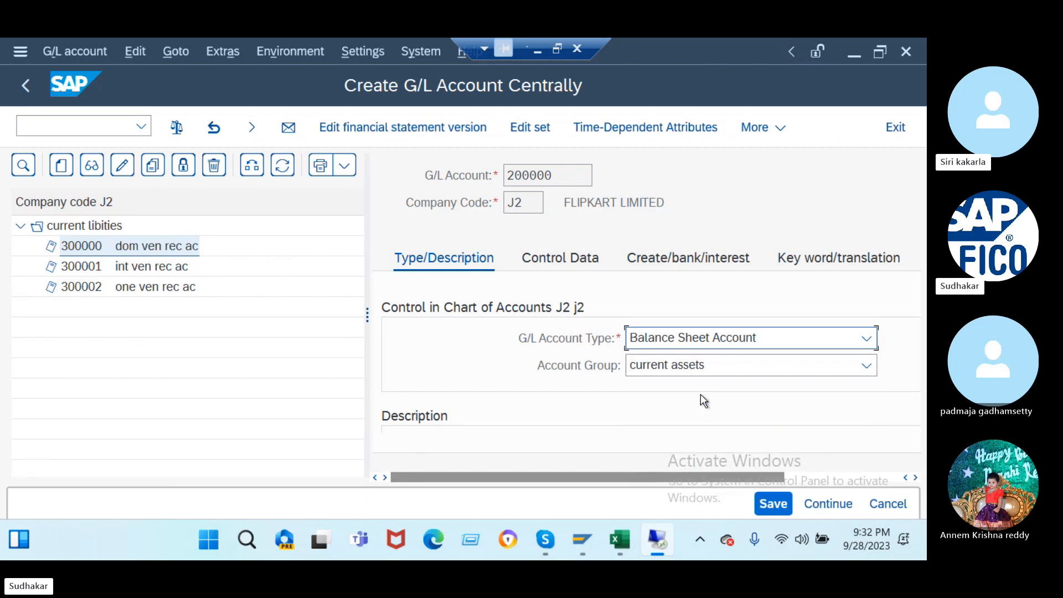
{"action": "left_click_drag", "start_coordinate": [367, 314], "coordinate": [189, 313]}
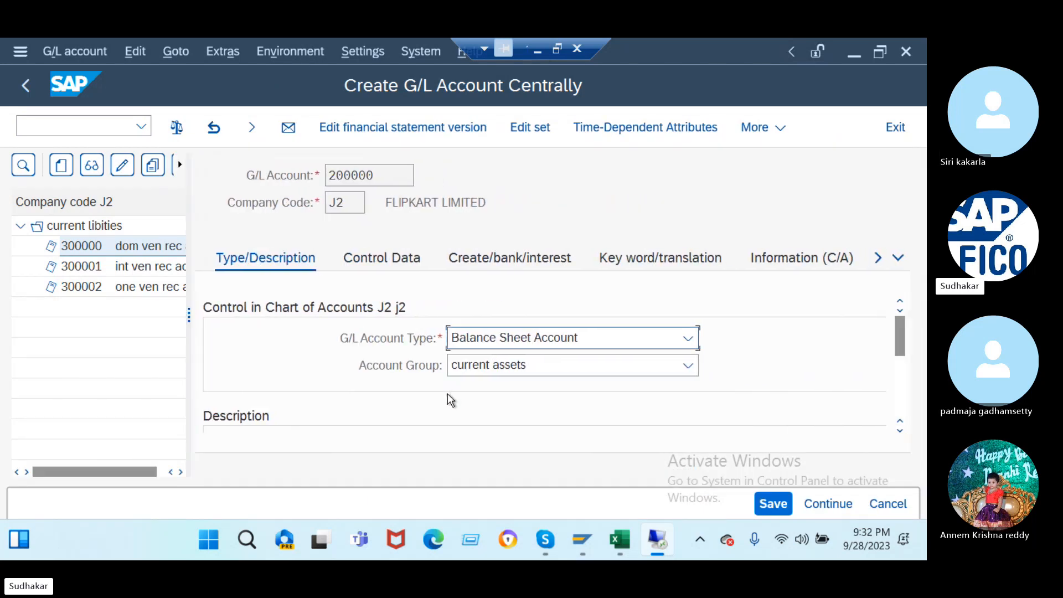
{"action": "scroll", "coordinate": [451, 401], "scroll_direction": "down", "scroll_amount": 1}
{"action": "scroll", "coordinate": [452, 401], "scroll_direction": "down", "scroll_amount": 4}
- Set short and long text to 'd/p to vendor ac' and save account 200000
{"action": "left_click", "coordinate": [531, 313]}
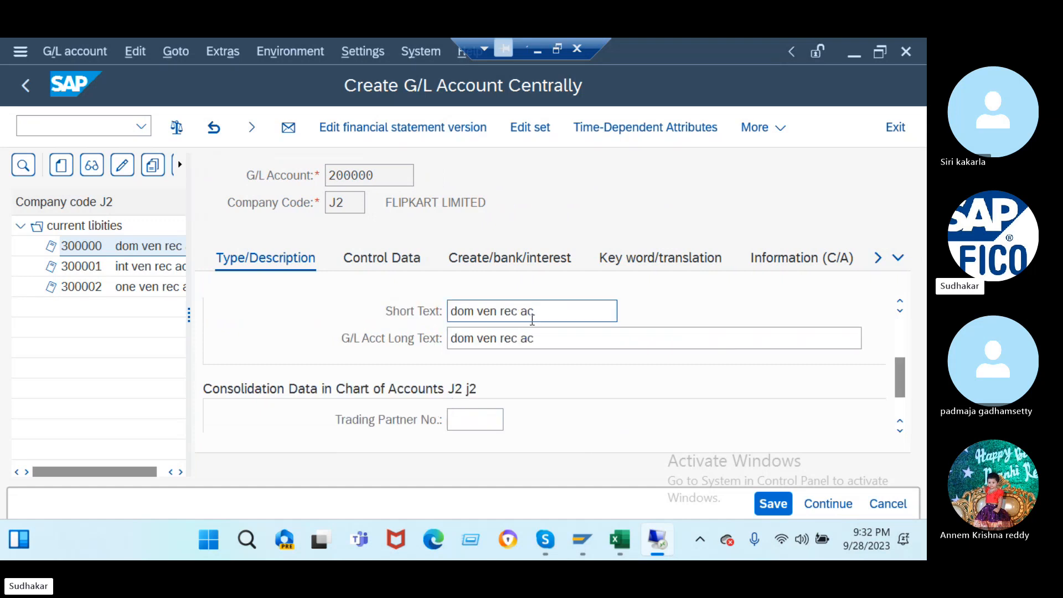
{"action": "left_click_drag", "start_coordinate": [531, 313], "coordinate": [220, 380]}
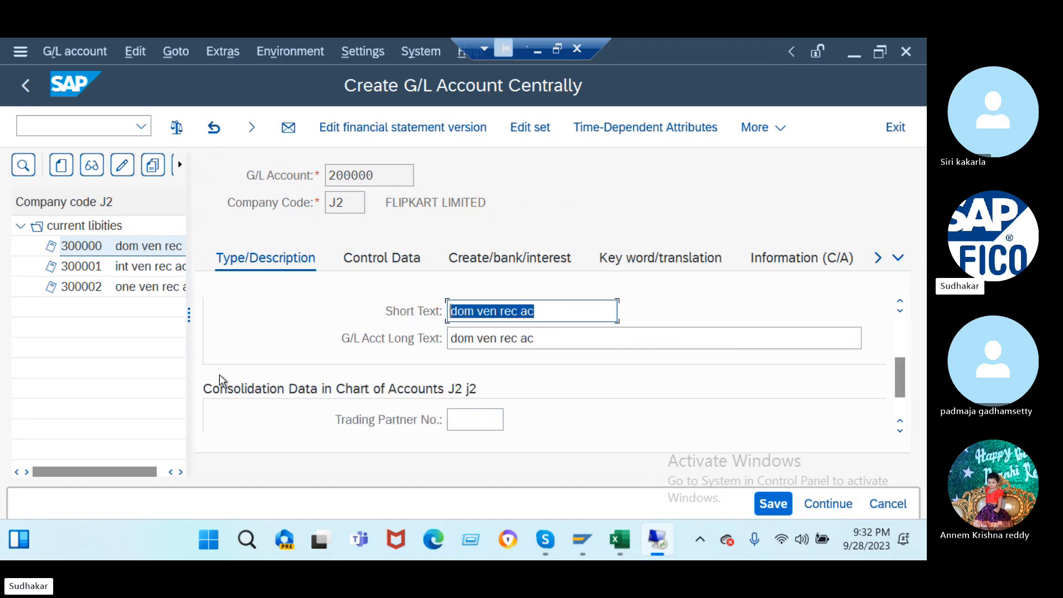
{"action": "type", "text": "d/p"}
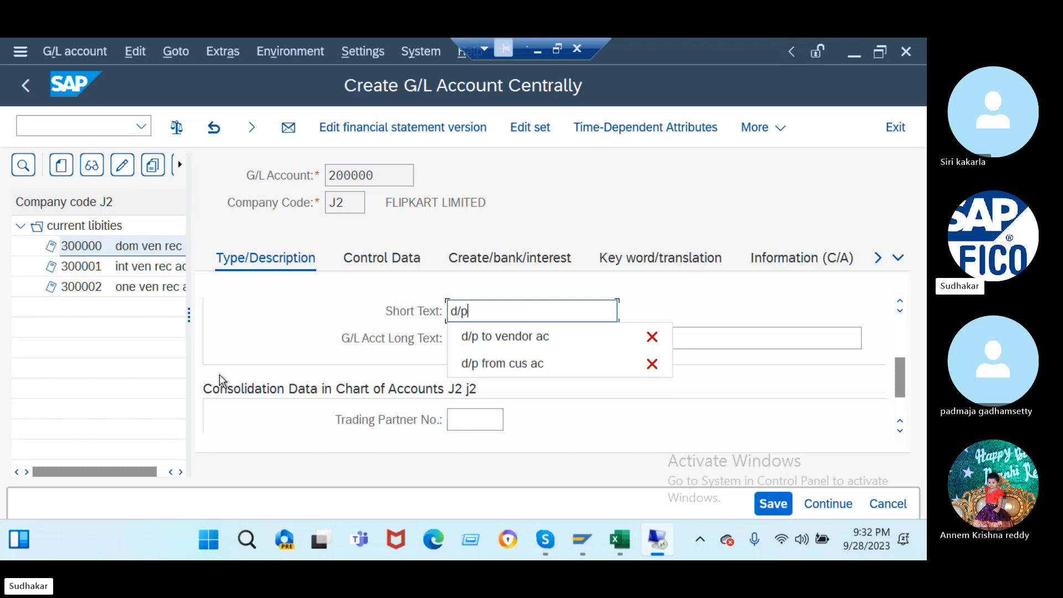
{"action": "left_click", "coordinate": [487, 336]}
{"action": "left_click_drag", "start_coordinate": [541, 312], "coordinate": [429, 330]}
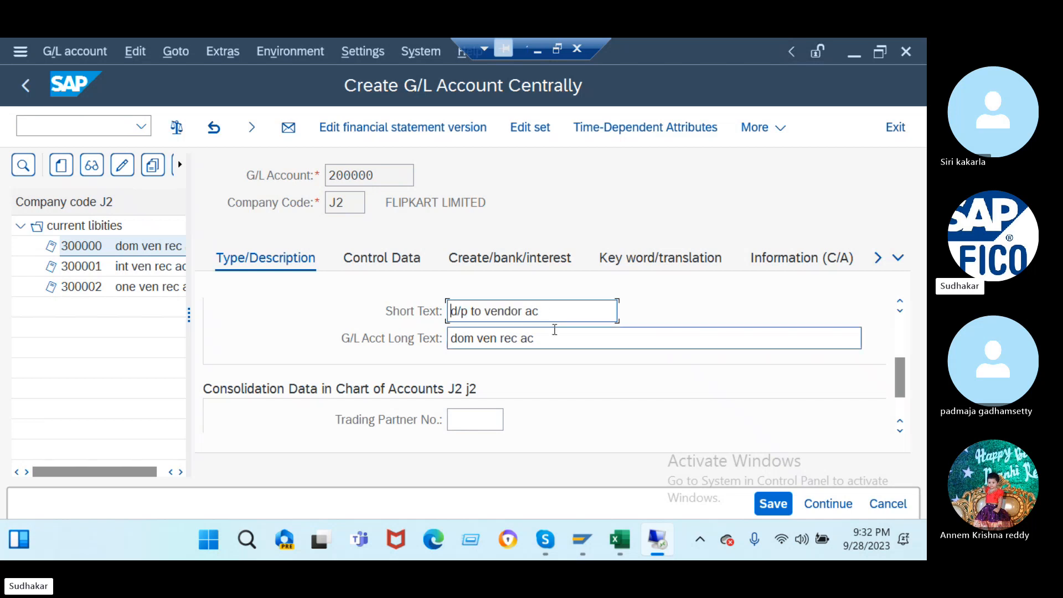
{"action": "left_click", "coordinate": [517, 340]}
{"action": "key", "text": "ctrl+a"}
{"action": "key", "text": "ctrl+v"}
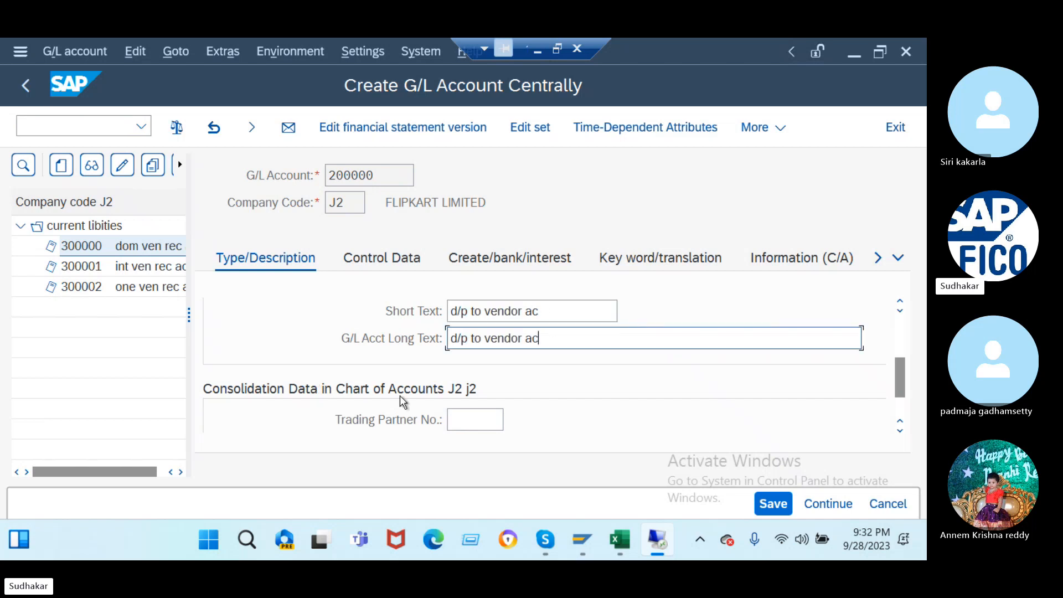
{"action": "scroll", "coordinate": [476, 437], "scroll_direction": "up", "scroll_amount": 5}
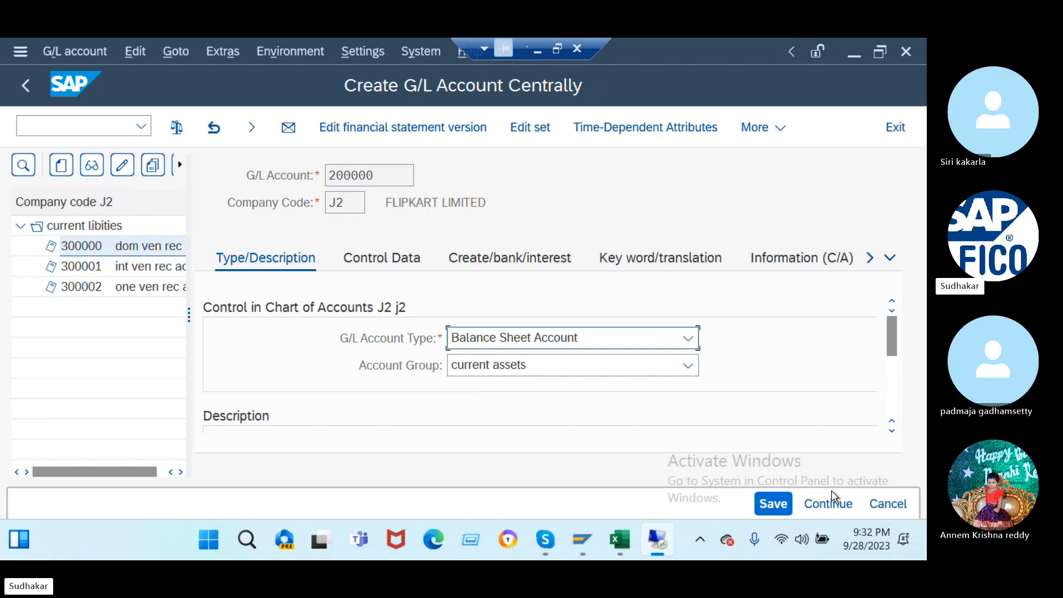
{"action": "left_click", "coordinate": [773, 504]}
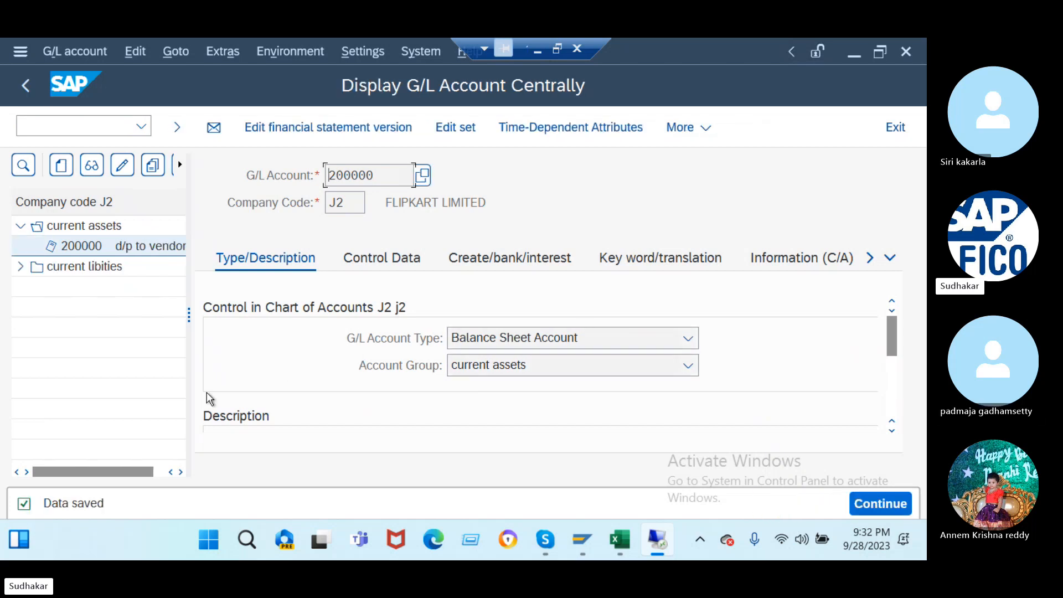
{"action": "left_click", "coordinate": [20, 266]}
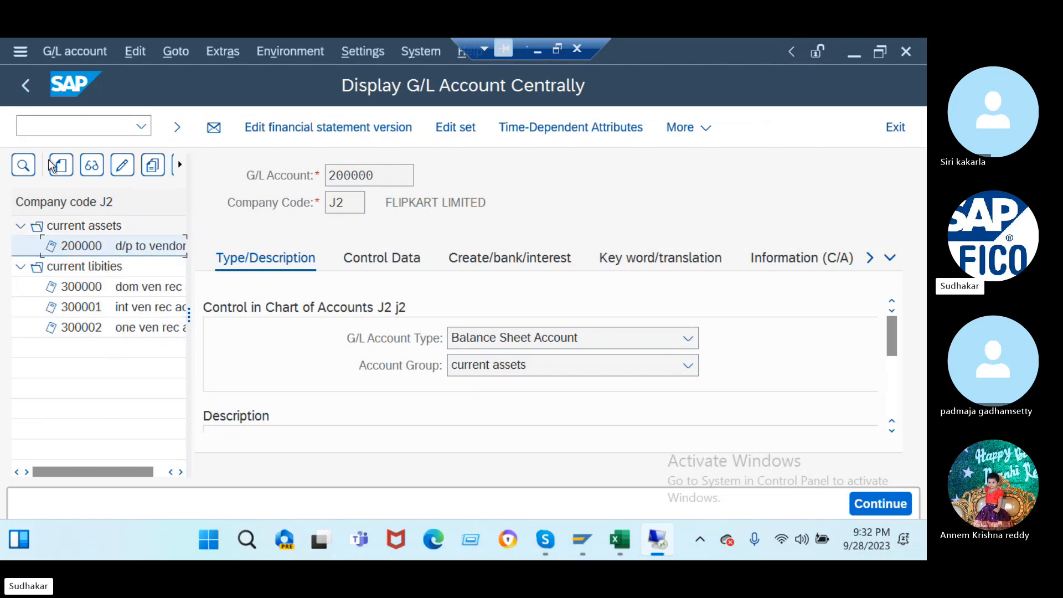
- Open the down-payment special G/L indicator A settings via OBYR for chart of accounts J2
{"action": "left_click", "coordinate": [55, 129]}
{"action": "type", "text": "/nobyr"}
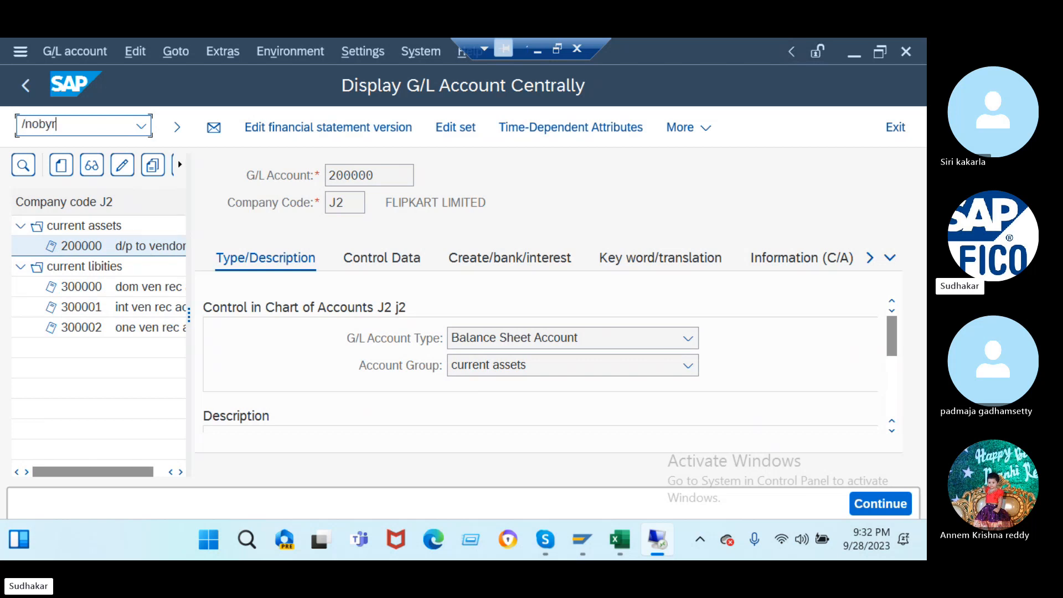
{"action": "key", "text": "Return"}
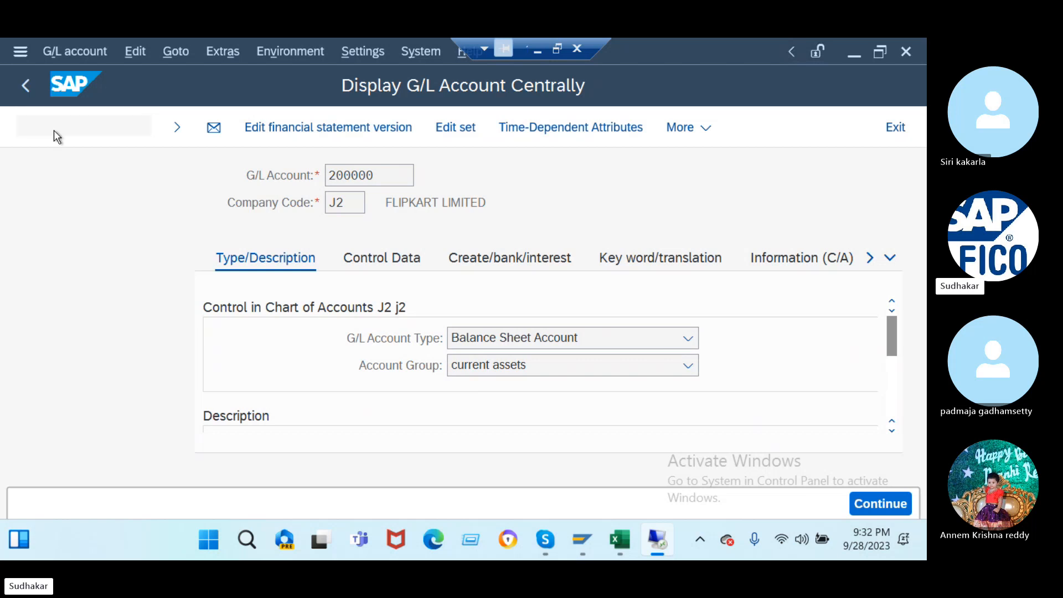
{"action": "double_click", "coordinate": [227, 201]}
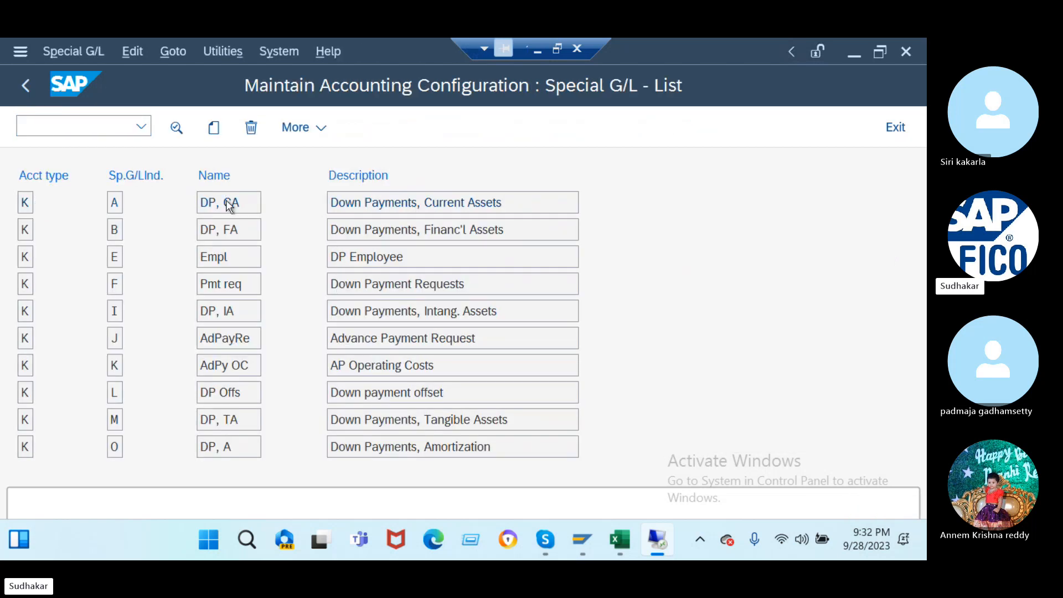
{"action": "left_click", "coordinate": [492, 509]}
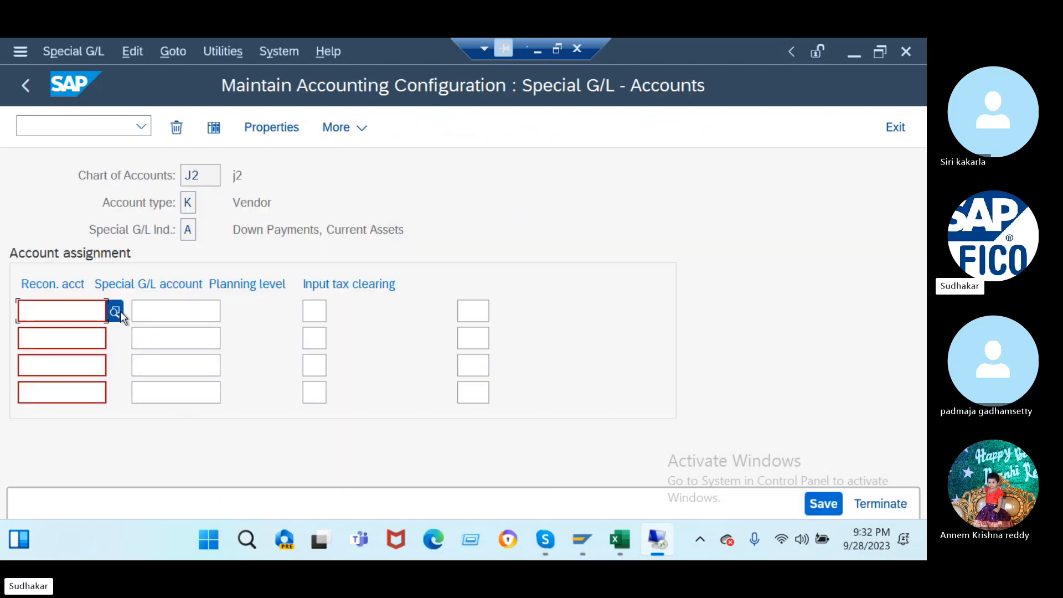
- Enter reconciliation accounts 300000, 300001 and 300002 in the first three rows
{"action": "left_click", "coordinate": [115, 312]}
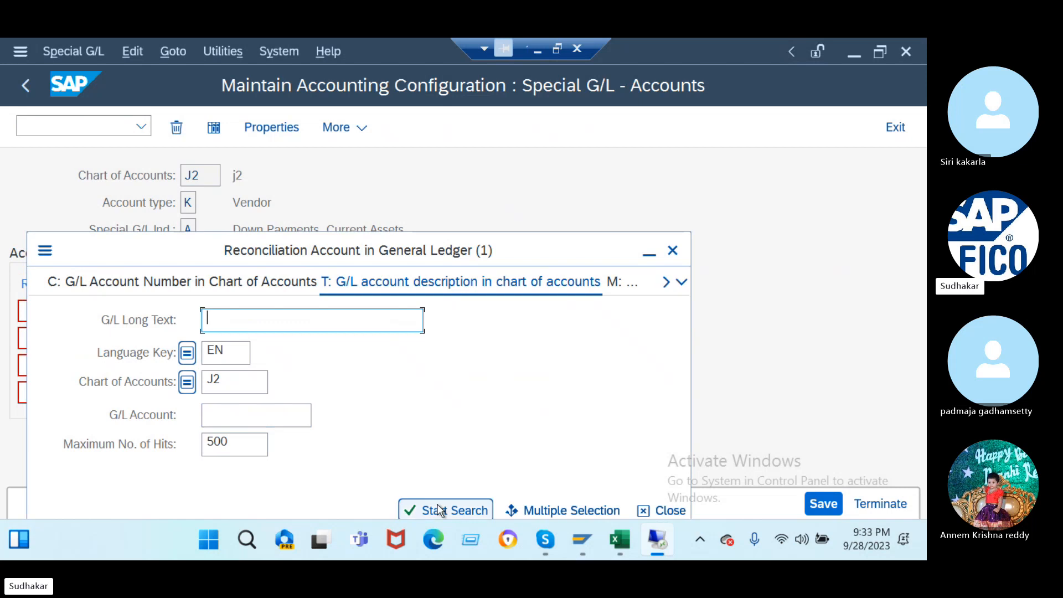
{"action": "left_click", "coordinate": [434, 510]}
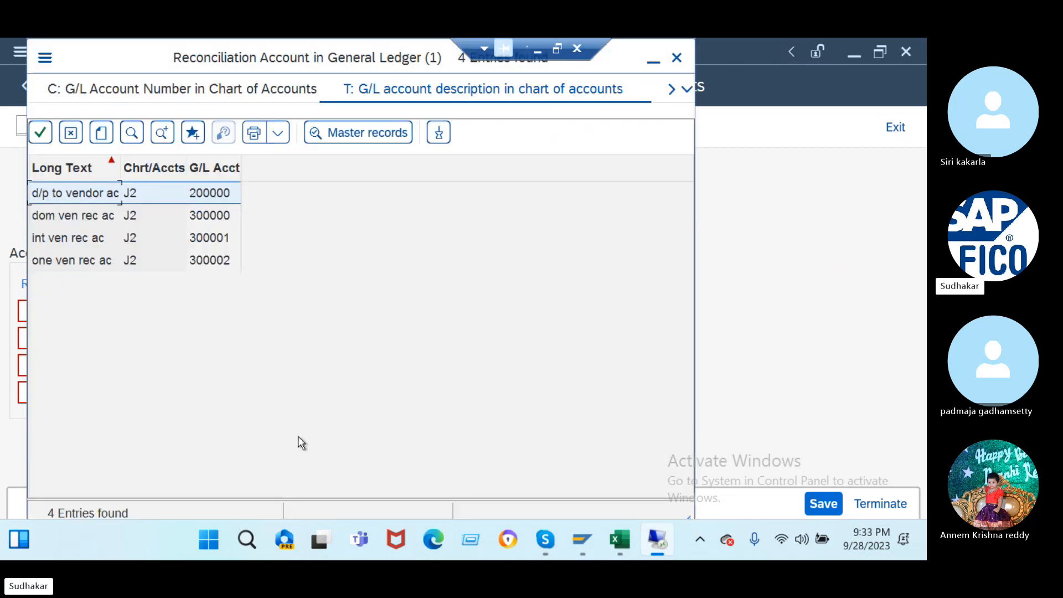
{"action": "double_click", "coordinate": [100, 218]}
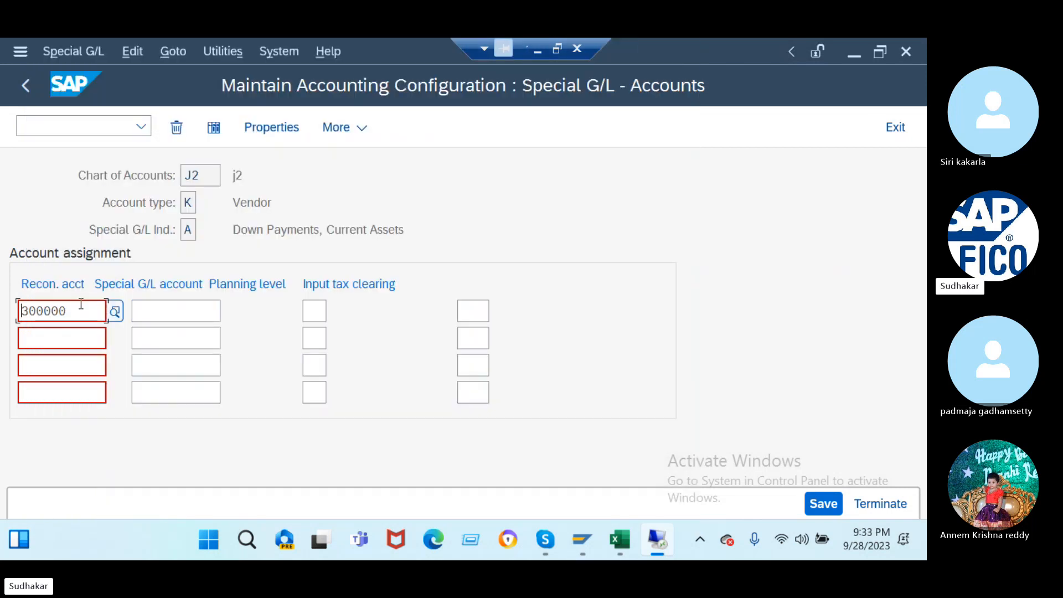
{"action": "left_click_drag", "start_coordinate": [81, 309], "coordinate": [5, 325]}
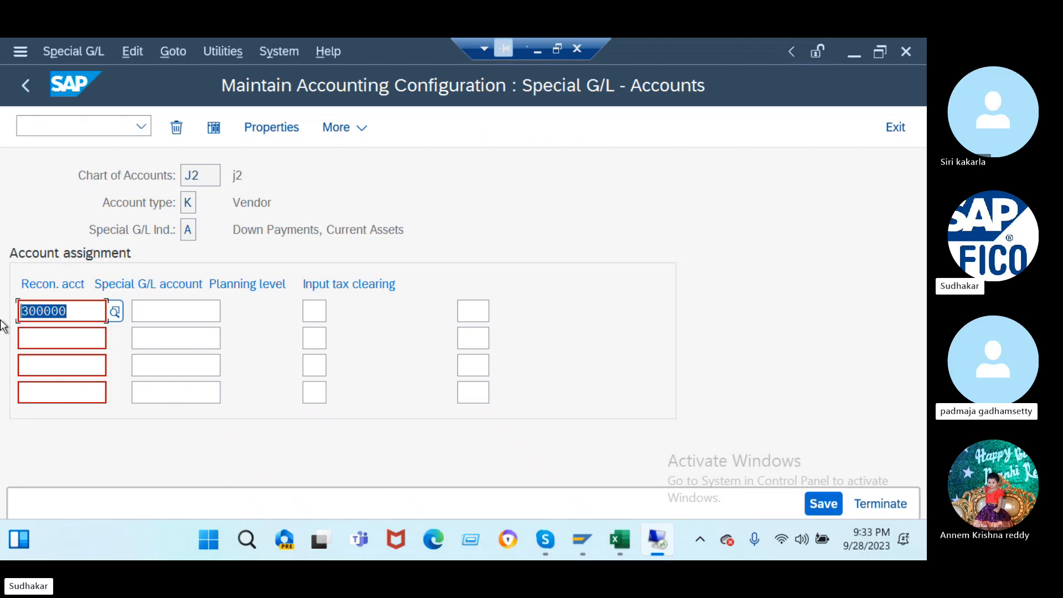
{"action": "left_click", "coordinate": [59, 344]}
{"action": "type", "text": "3"}
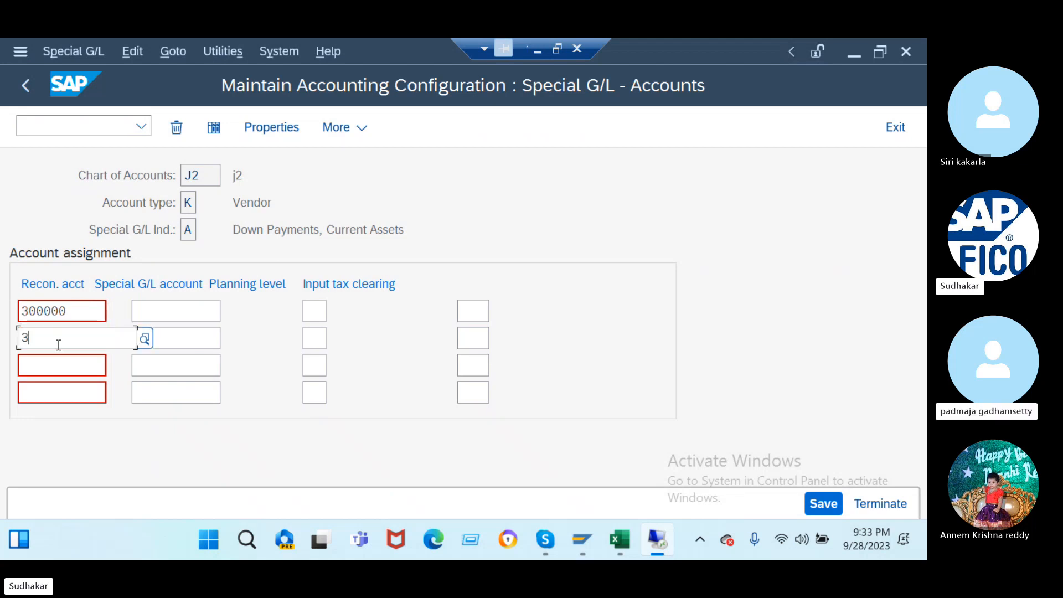
{"action": "type", "text": "00001"}
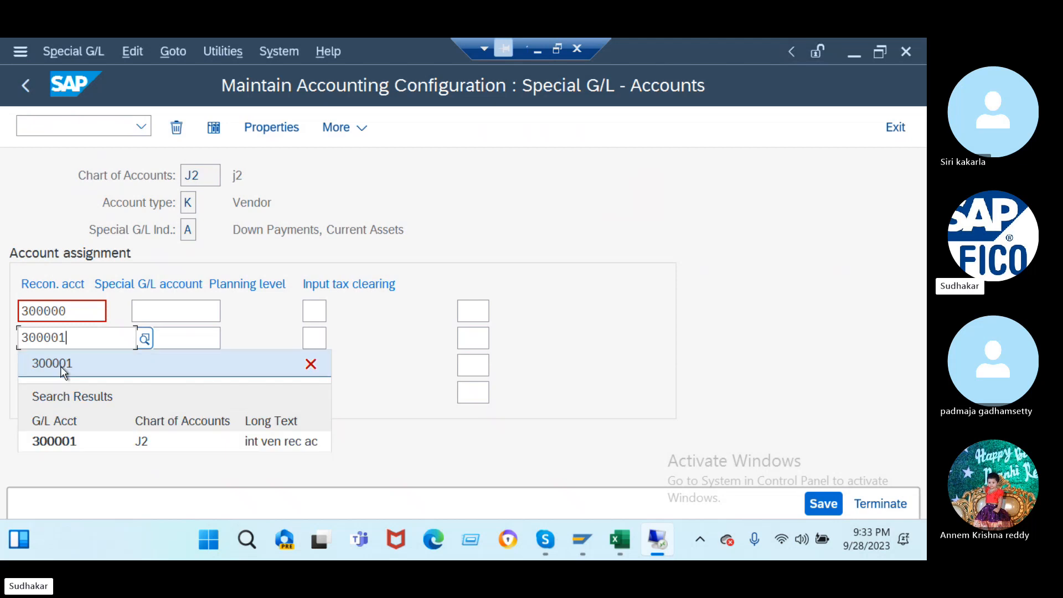
{"action": "left_click", "coordinate": [83, 445]}
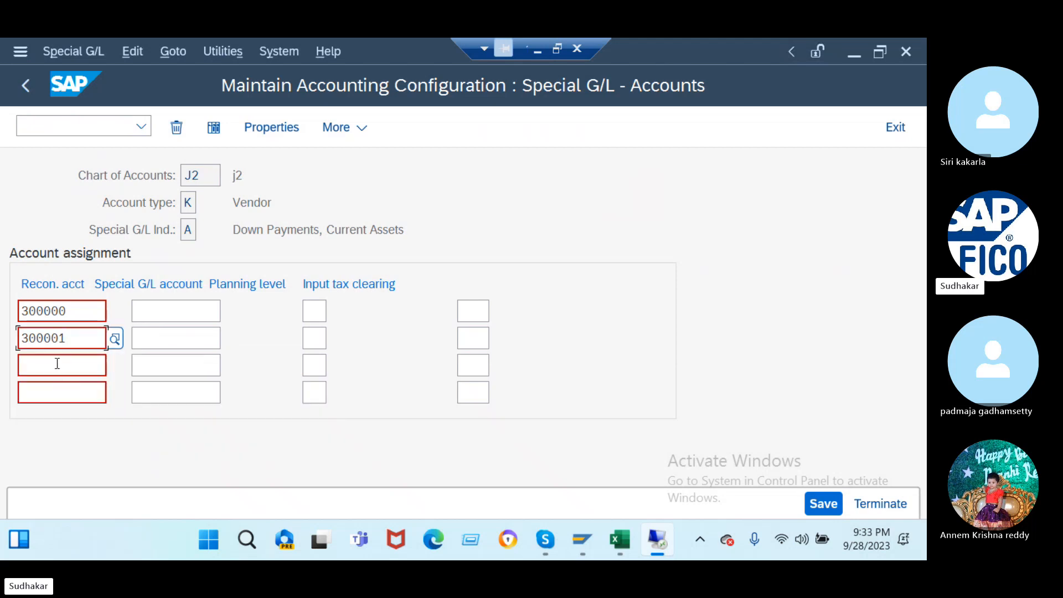
{"action": "left_click", "coordinate": [57, 364]}
{"action": "type", "text": "30000"}
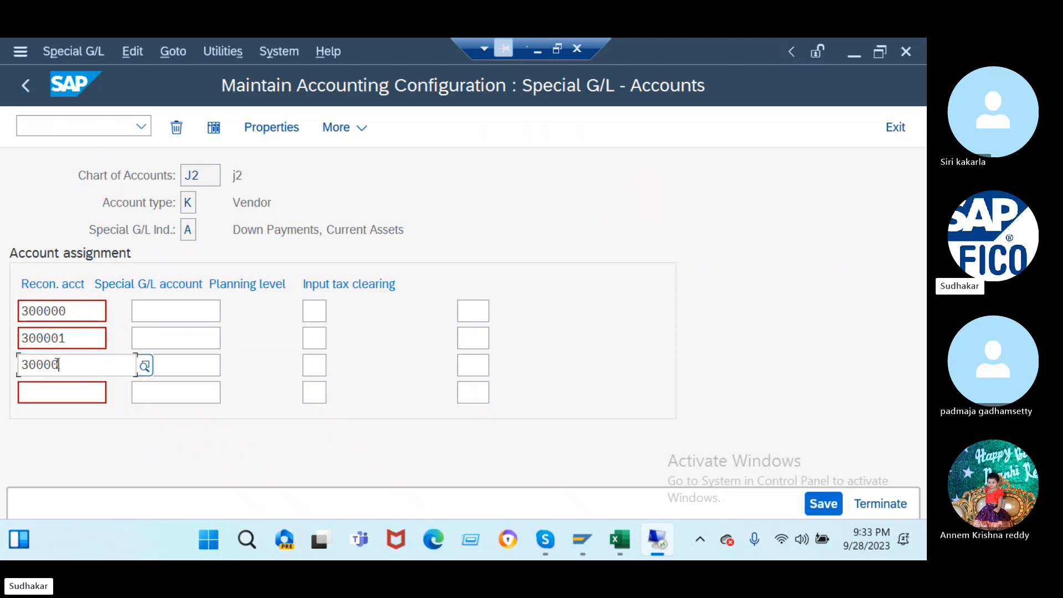
{"action": "type", "text": "2"}
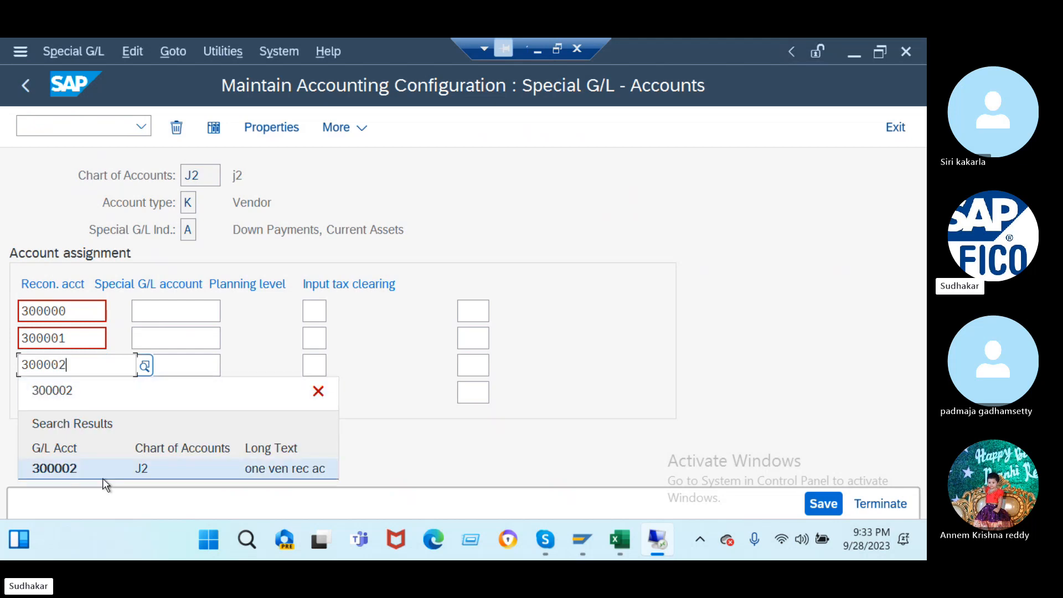
{"action": "left_click", "coordinate": [102, 475]}
- Assign special G/L account 200000 to all three rows and save under the customizing request
{"action": "left_click", "coordinate": [173, 310]}
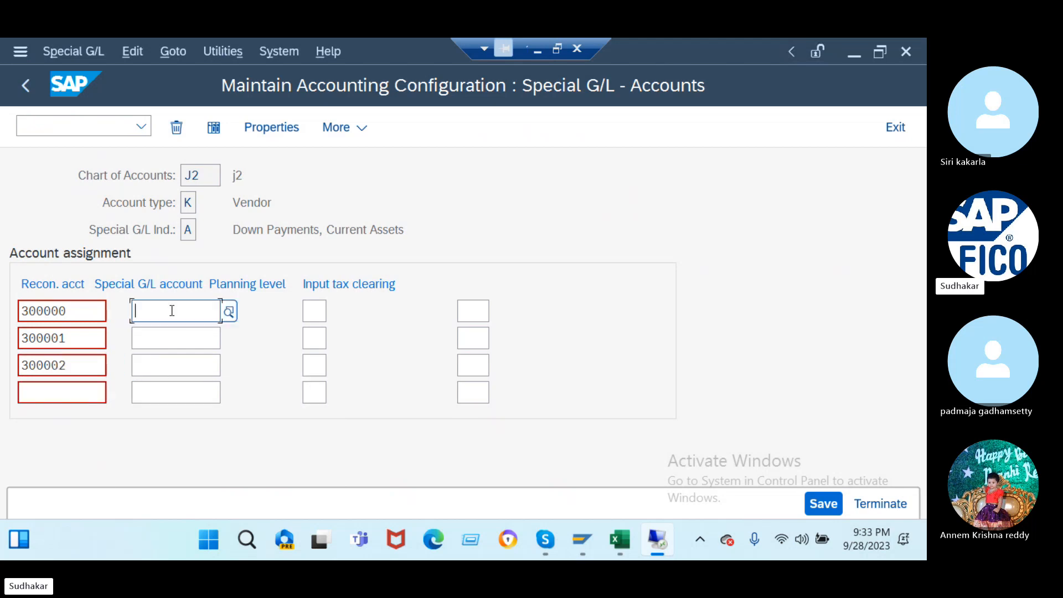
{"action": "type", "text": "2"}
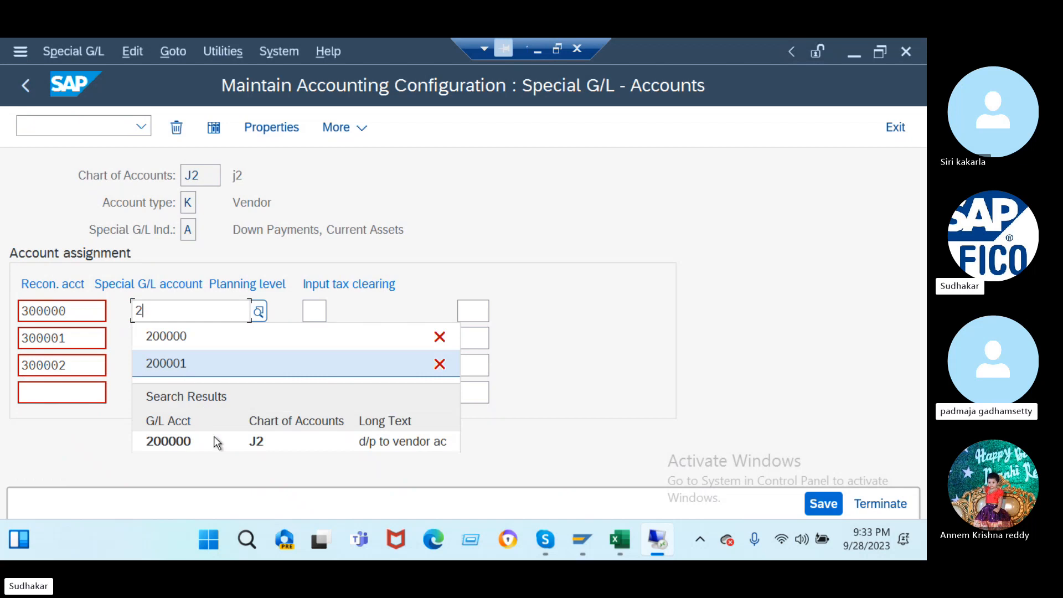
{"action": "left_click", "coordinate": [216, 443]}
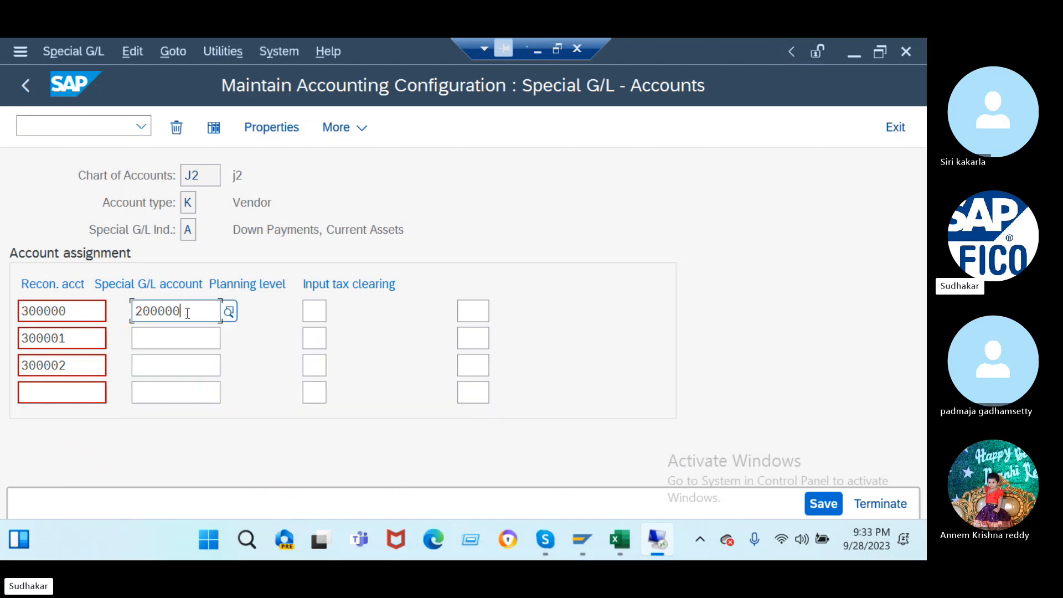
{"action": "left_click", "coordinate": [185, 338]}
{"action": "type", "text": "2"}
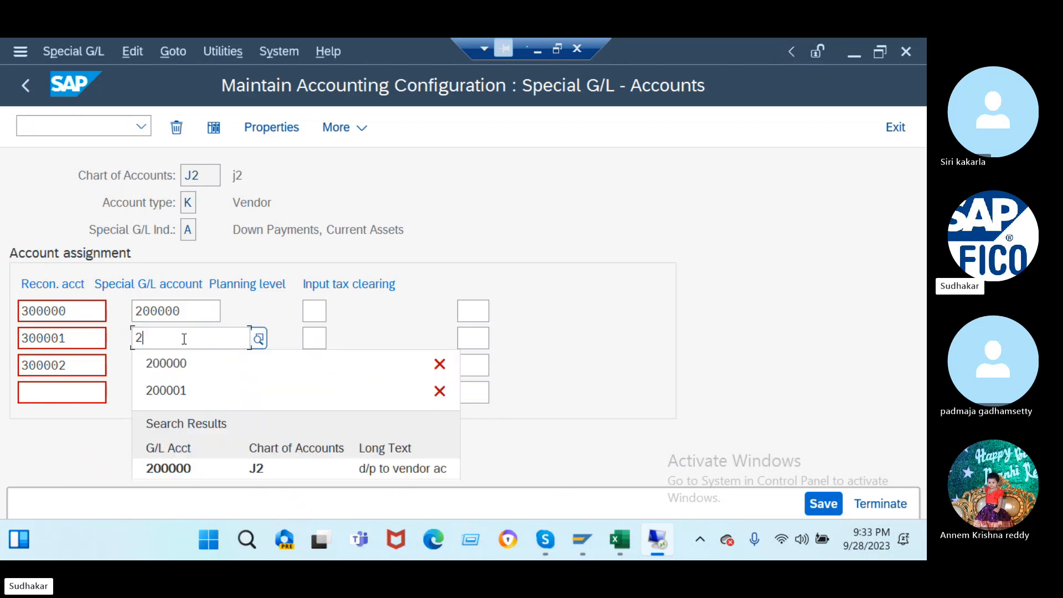
{"action": "left_click", "coordinate": [188, 477]}
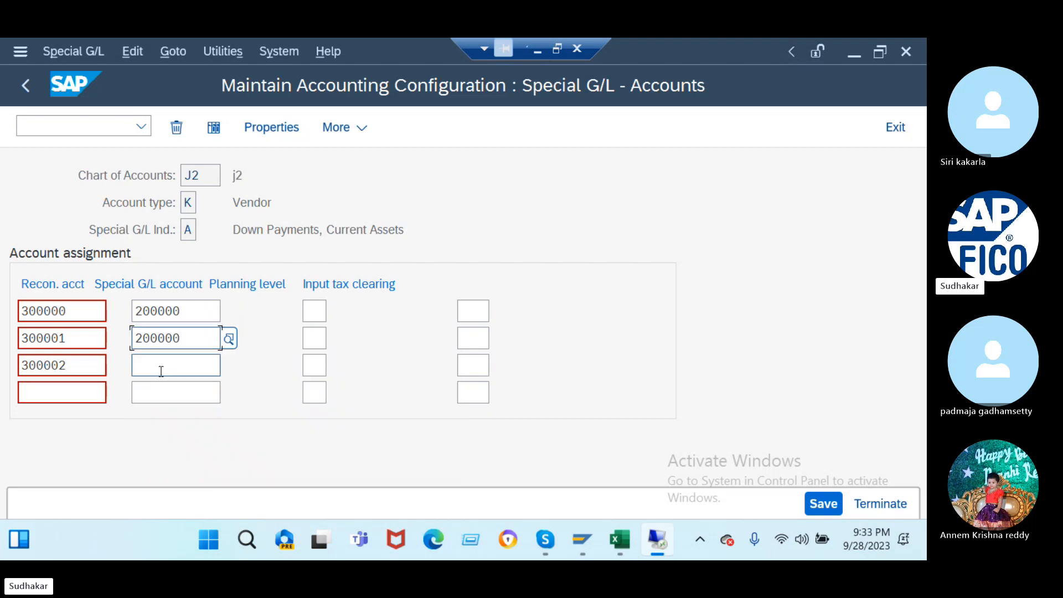
{"action": "left_click", "coordinate": [161, 370]}
{"action": "type", "text": "2"}
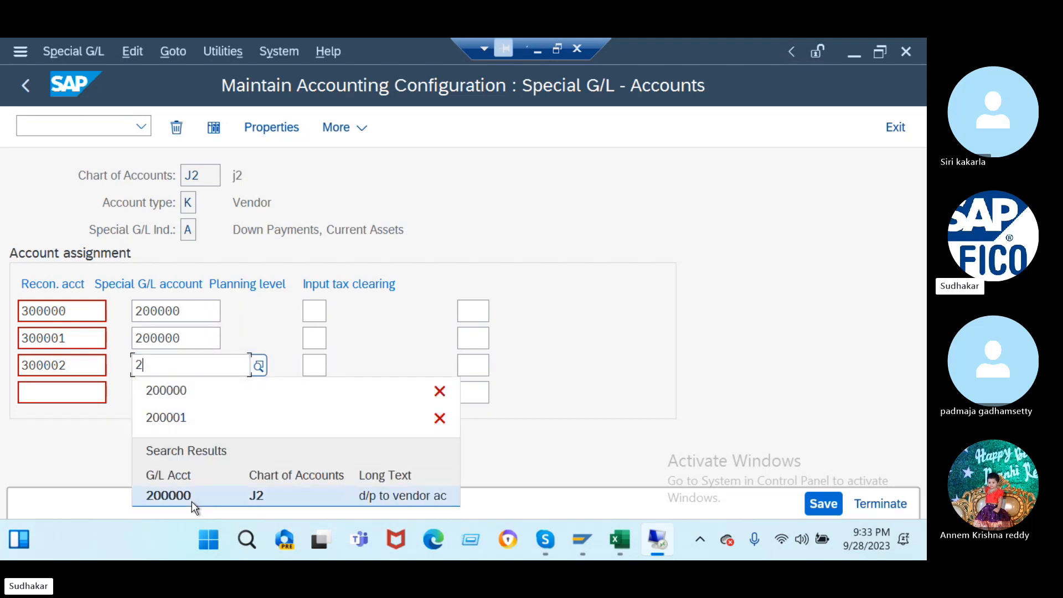
{"action": "left_click", "coordinate": [192, 502]}
{"action": "key", "text": "Return"}
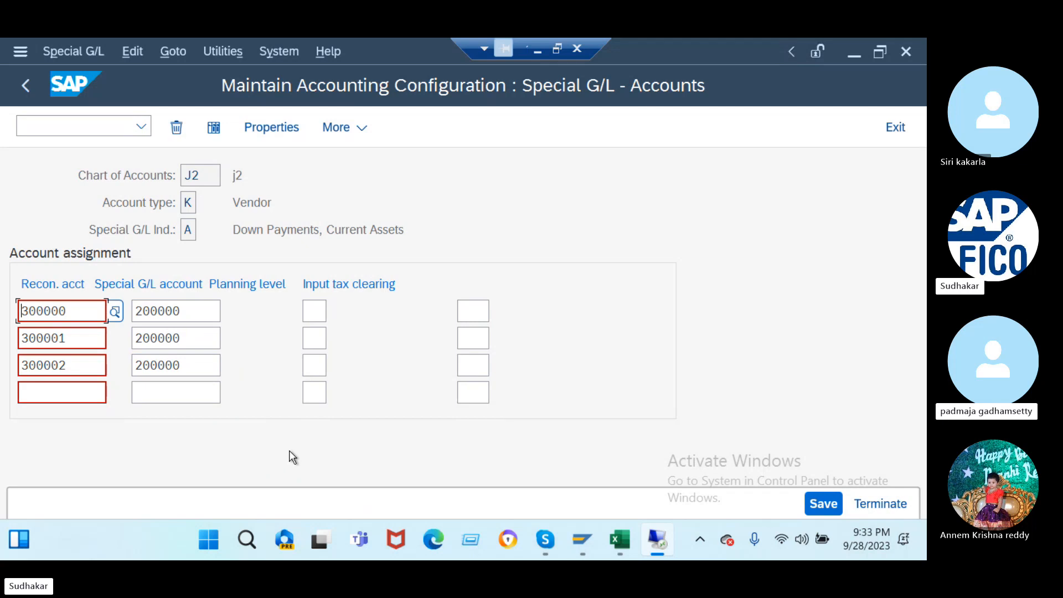
{"action": "left_click", "coordinate": [822, 503]}
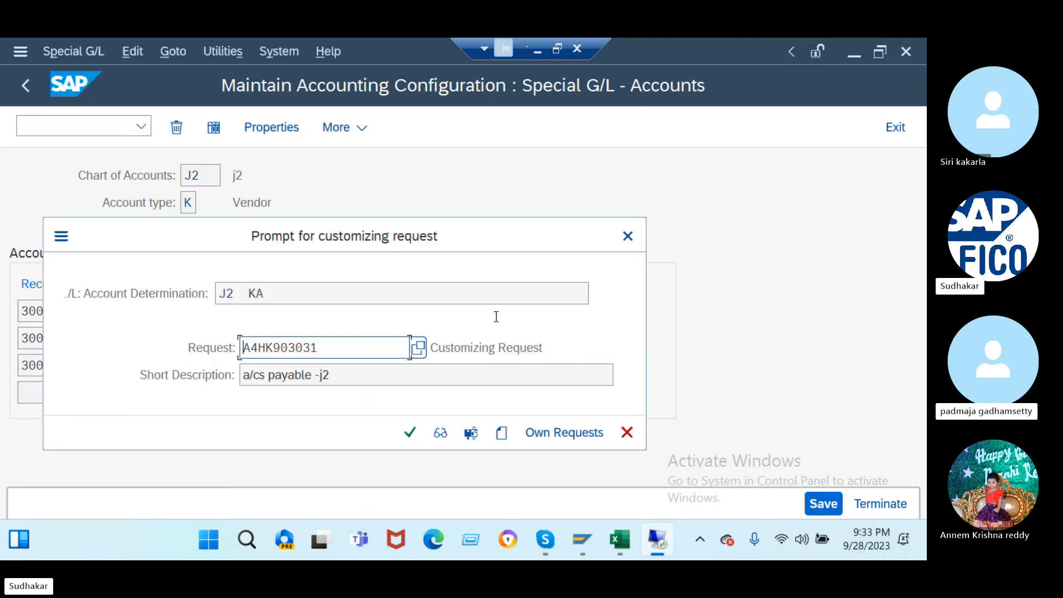
{"action": "left_click", "coordinate": [411, 430]}
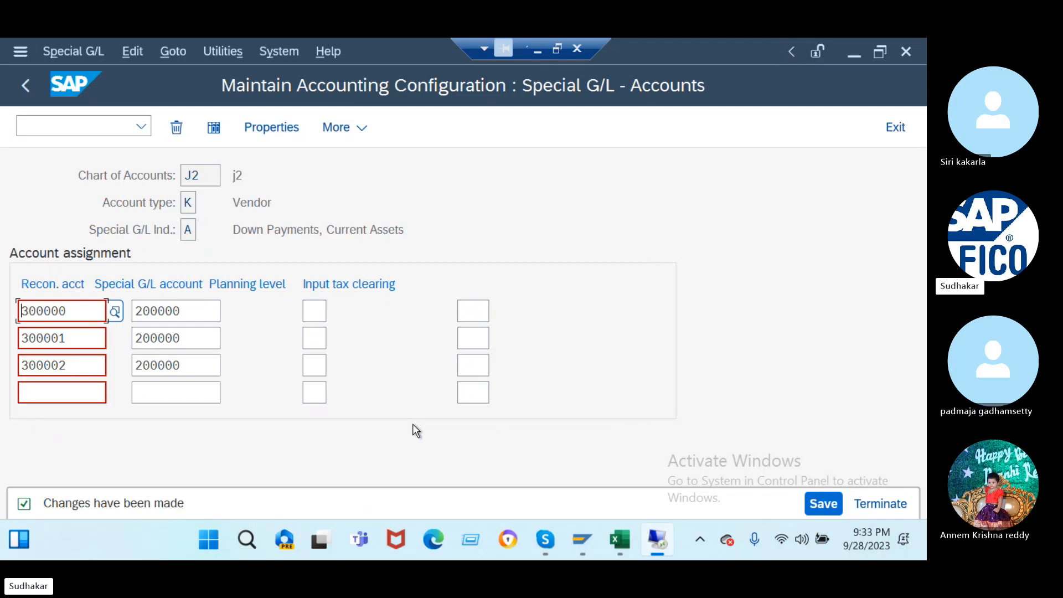
- Run transaction OBB8 to list payment terms 0001 and 0002
{"action": "left_click", "coordinate": [92, 127]}
{"action": "type", "text": "/no"}
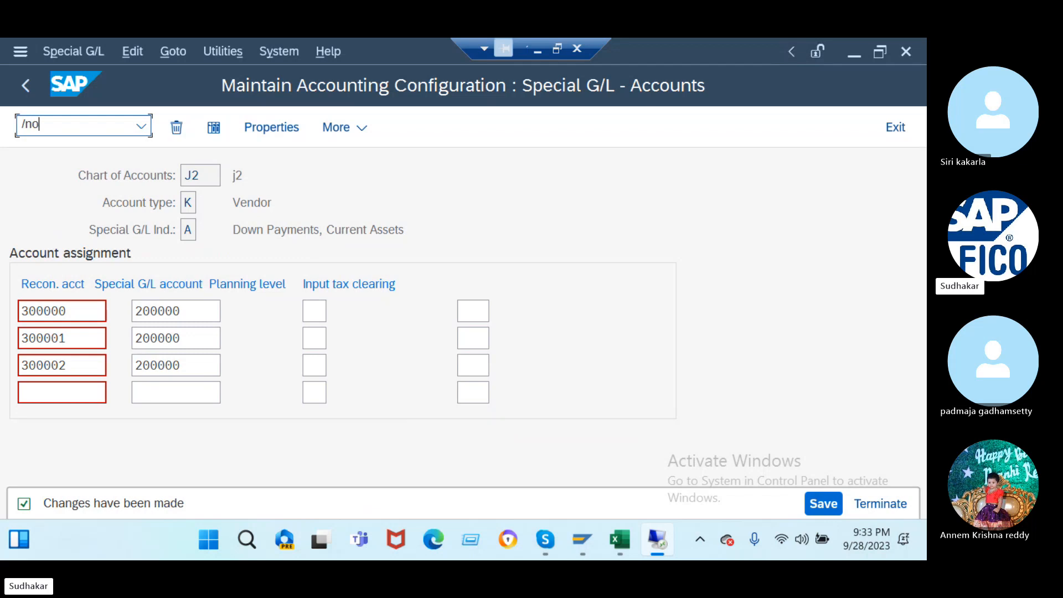
{"action": "type", "text": "bb8"}
{"action": "key", "text": "Return"}
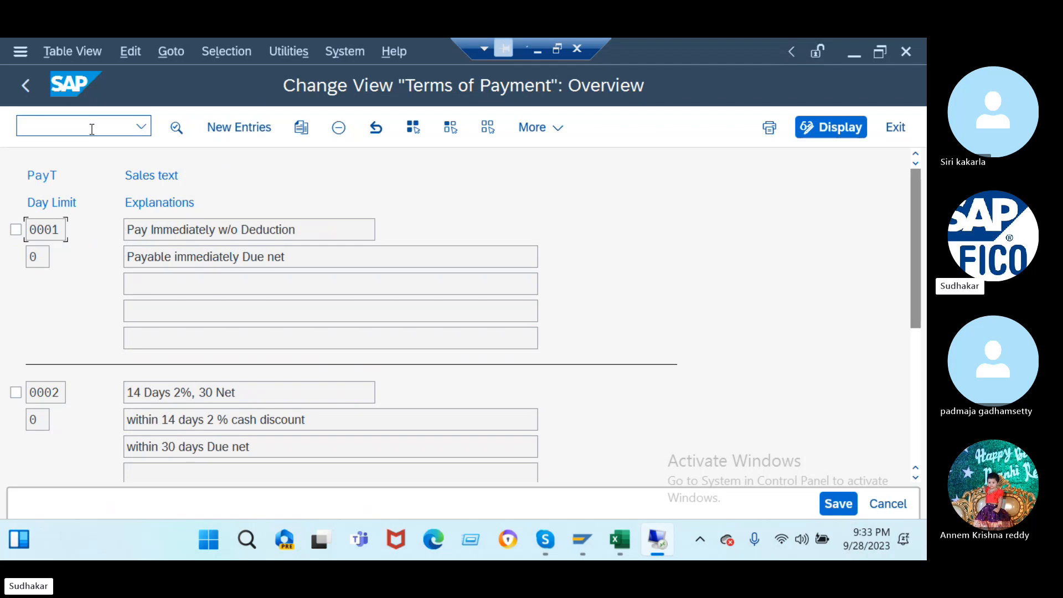
- Add payment term j201 with sales text and explanation '15d@2,30d@1,60@0' and document-date baseline
{"action": "left_click", "coordinate": [260, 129]}
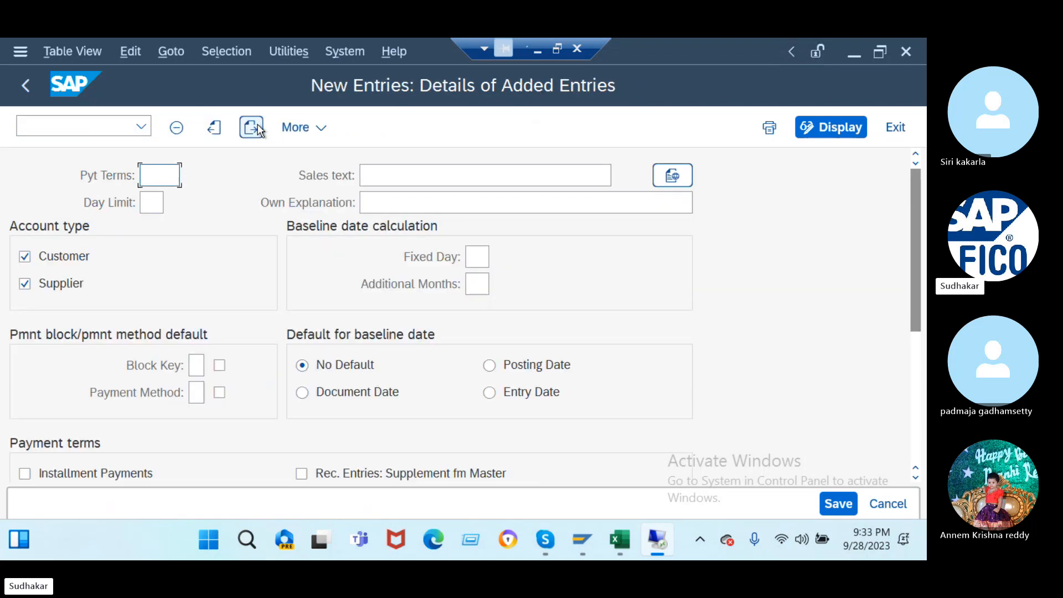
{"action": "type", "text": "j"}
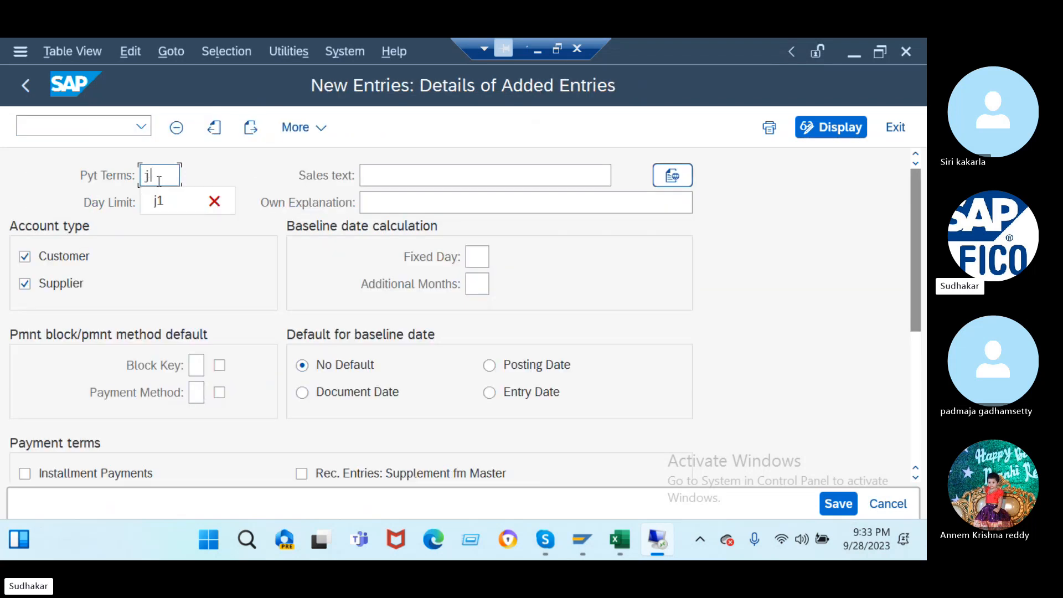
{"action": "type", "text": "201"}
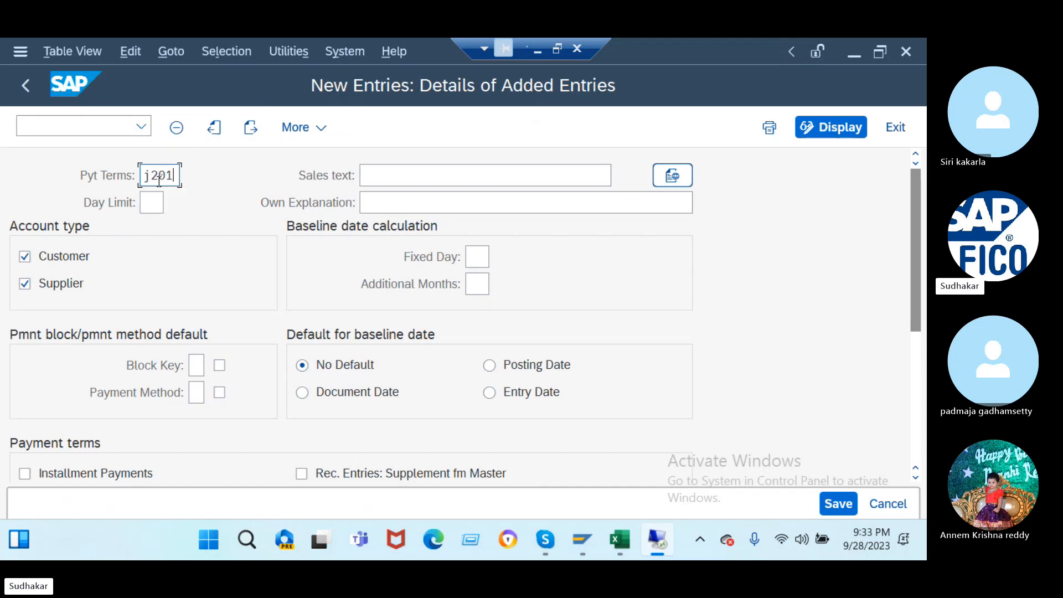
{"action": "left_click", "coordinate": [398, 173]}
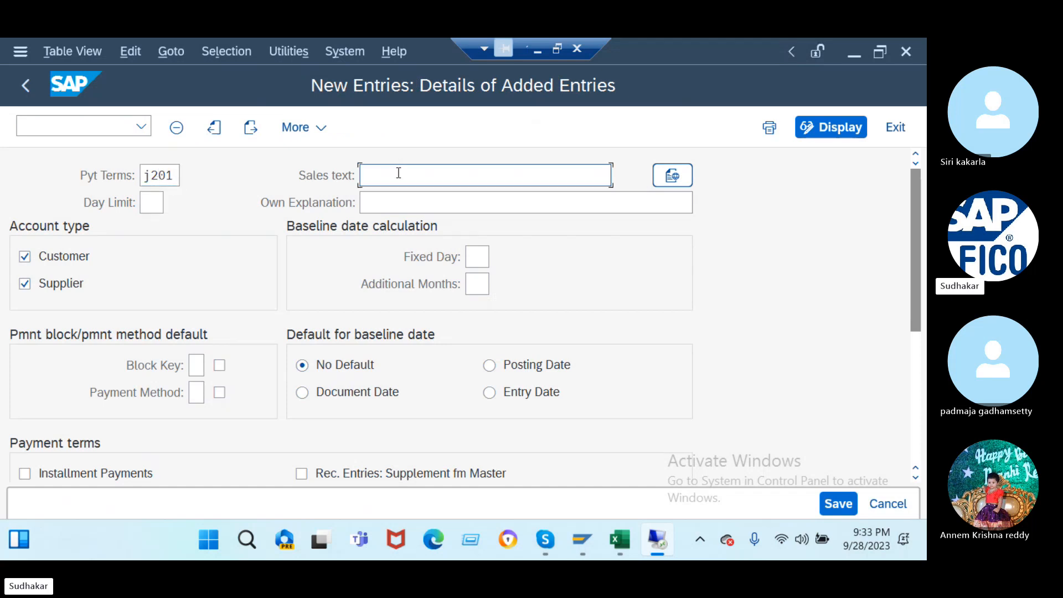
{"action": "type", "text": "15"}
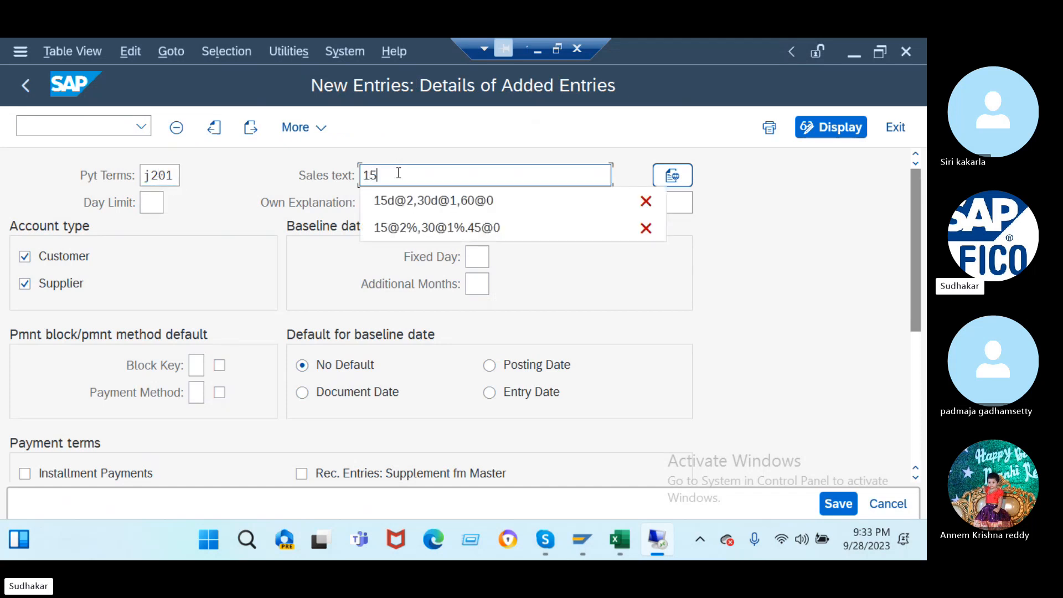
{"action": "left_click", "coordinate": [417, 200]}
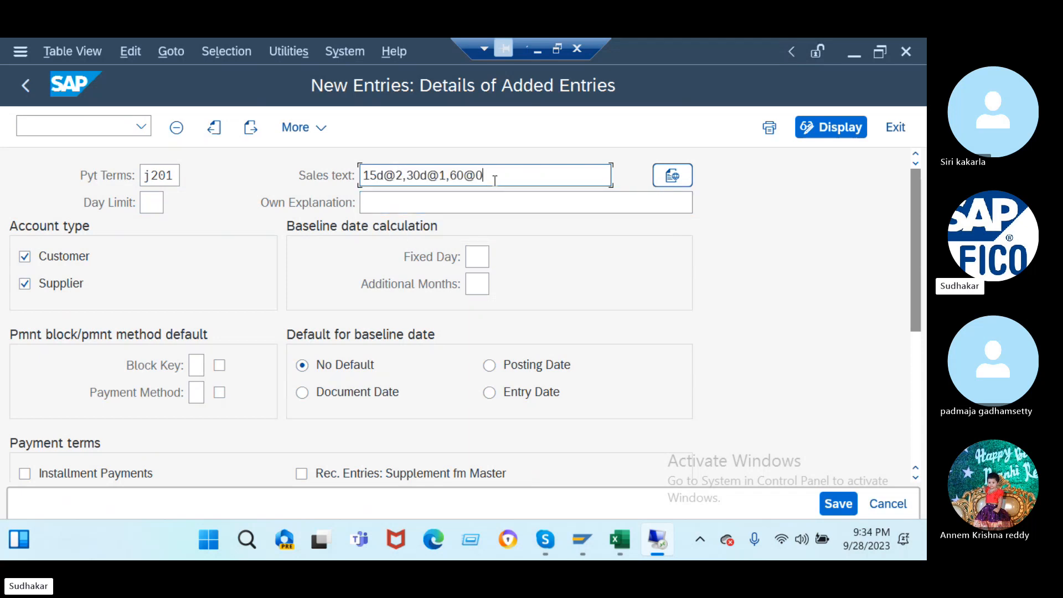
{"action": "left_click", "coordinate": [429, 203]}
{"action": "type", "text": "1"}
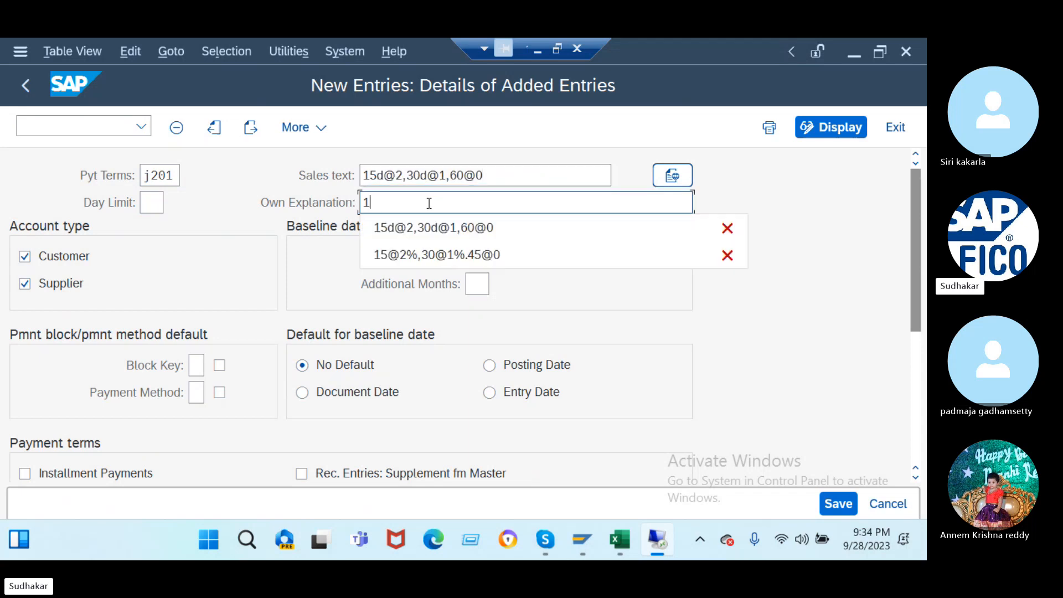
{"action": "left_click", "coordinate": [426, 228]}
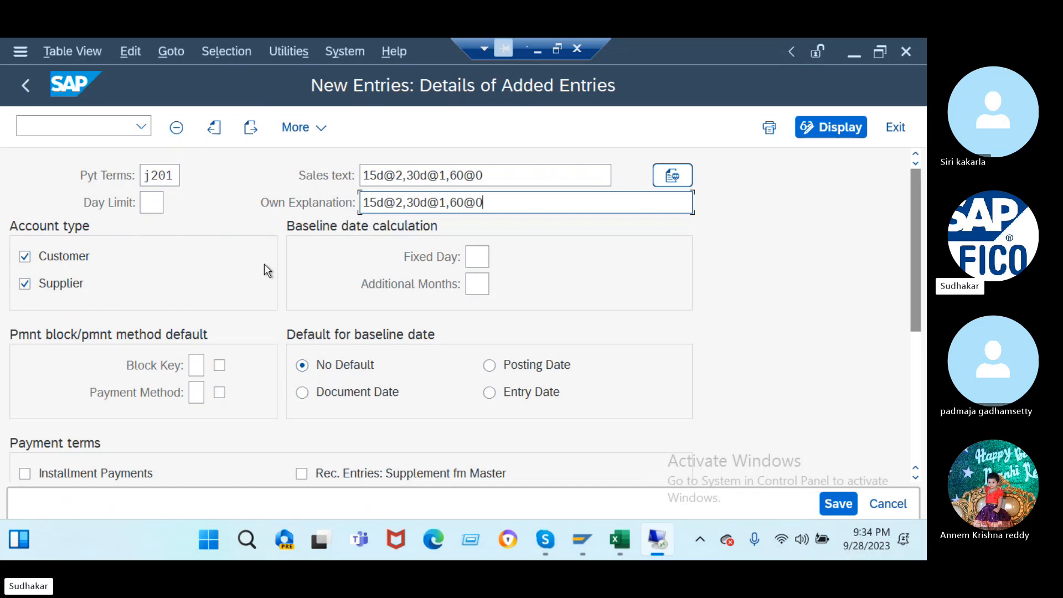
{"action": "left_click", "coordinate": [302, 393]}
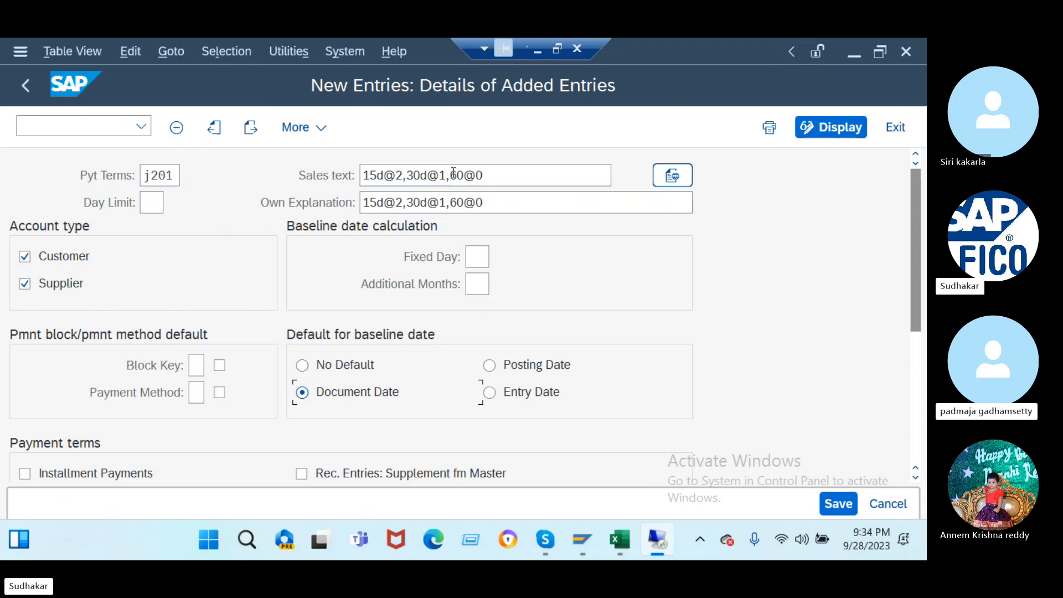
- Enter the installments: 2% within 15 days, 1% within 30 days, net 60 days
{"action": "scroll", "coordinate": [373, 315], "scroll_direction": "down", "scroll_amount": 2}
{"action": "scroll", "coordinate": [373, 316], "scroll_direction": "down", "scroll_amount": 3}
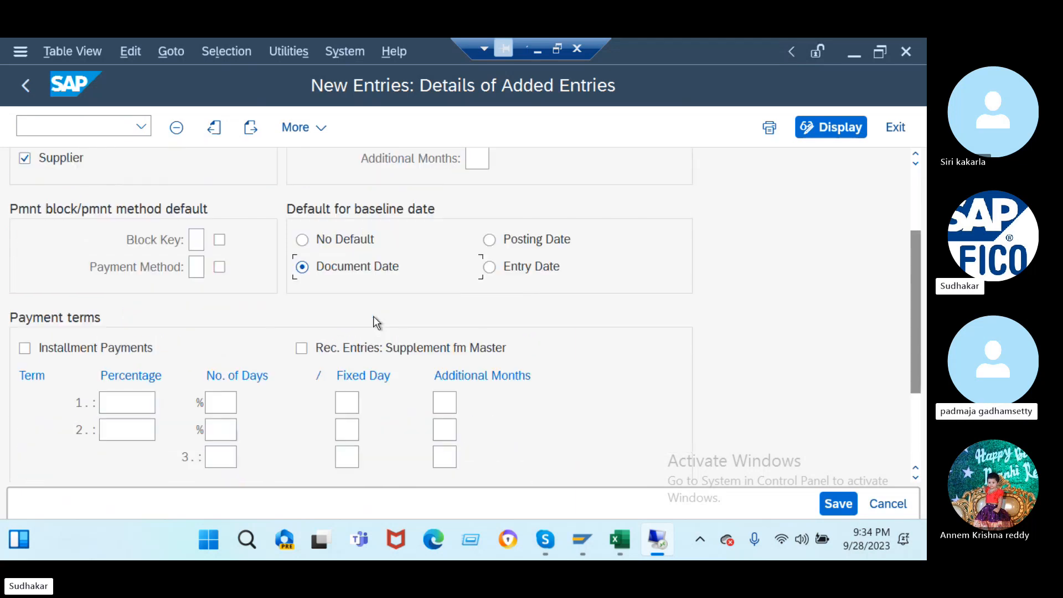
{"action": "left_click", "coordinate": [138, 403]}
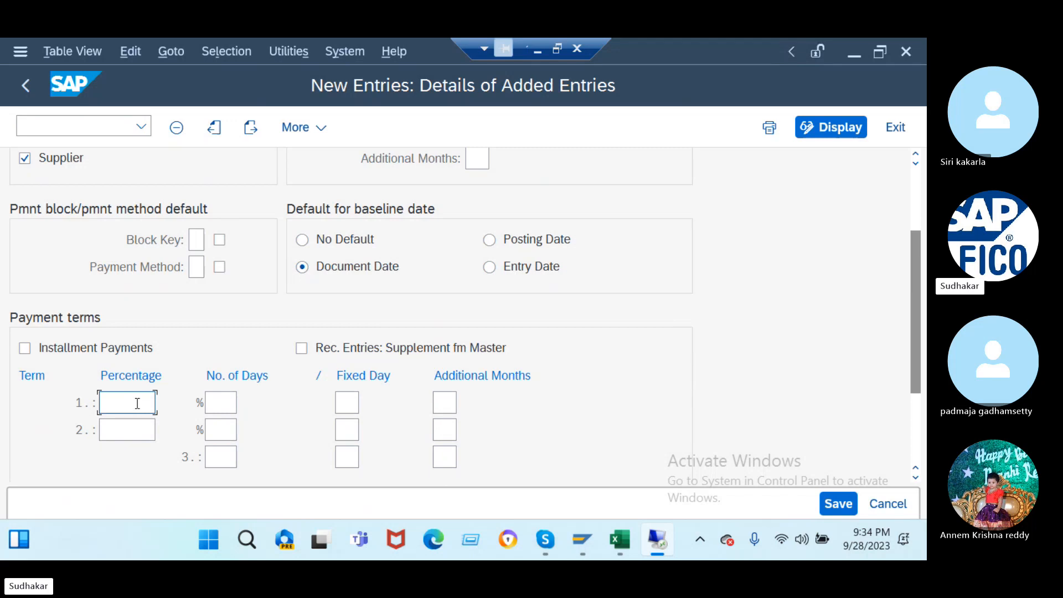
{"action": "type", "text": "2"}
{"action": "left_click", "coordinate": [210, 394]}
{"action": "type", "text": "1"}
{"action": "left_click", "coordinate": [230, 430]}
{"action": "left_click", "coordinate": [139, 425]}
{"action": "type", "text": "1"}
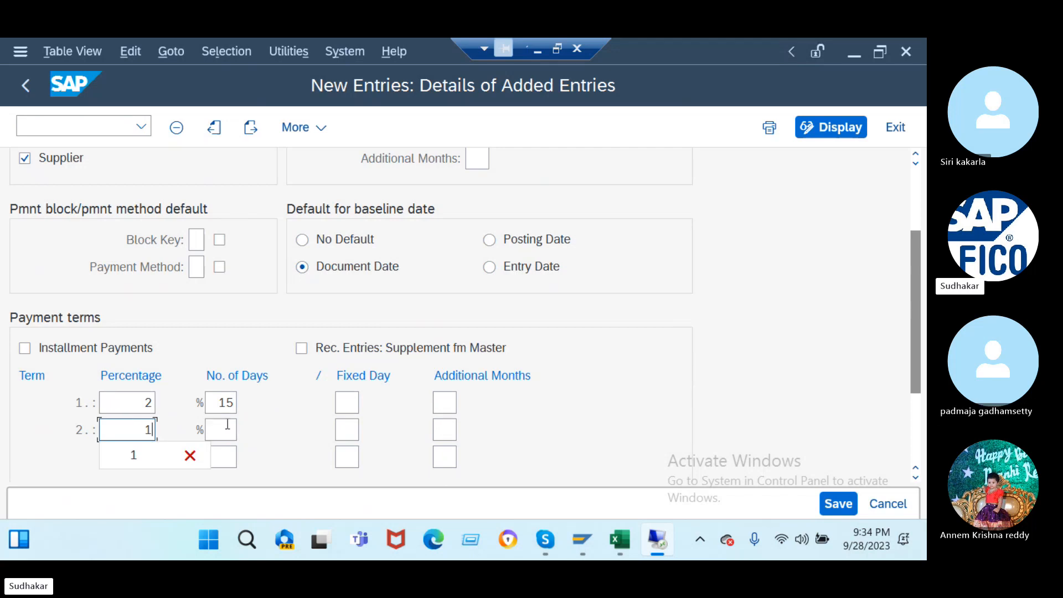
{"action": "left_click", "coordinate": [227, 424]}
{"action": "type", "text": "3"}
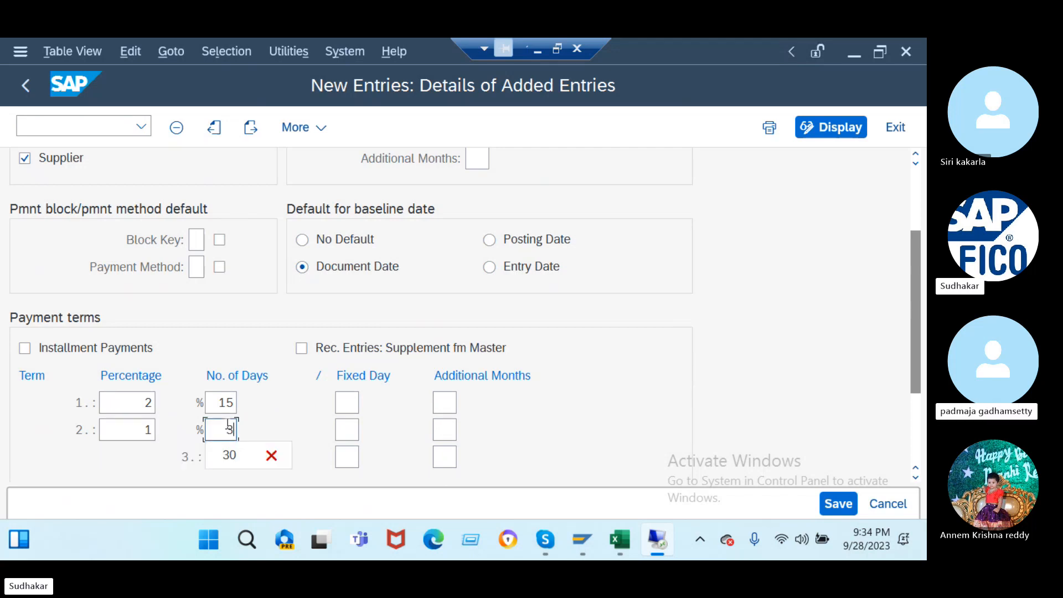
{"action": "left_click", "coordinate": [233, 455]}
{"action": "left_click", "coordinate": [226, 456]}
{"action": "type", "text": "60"}
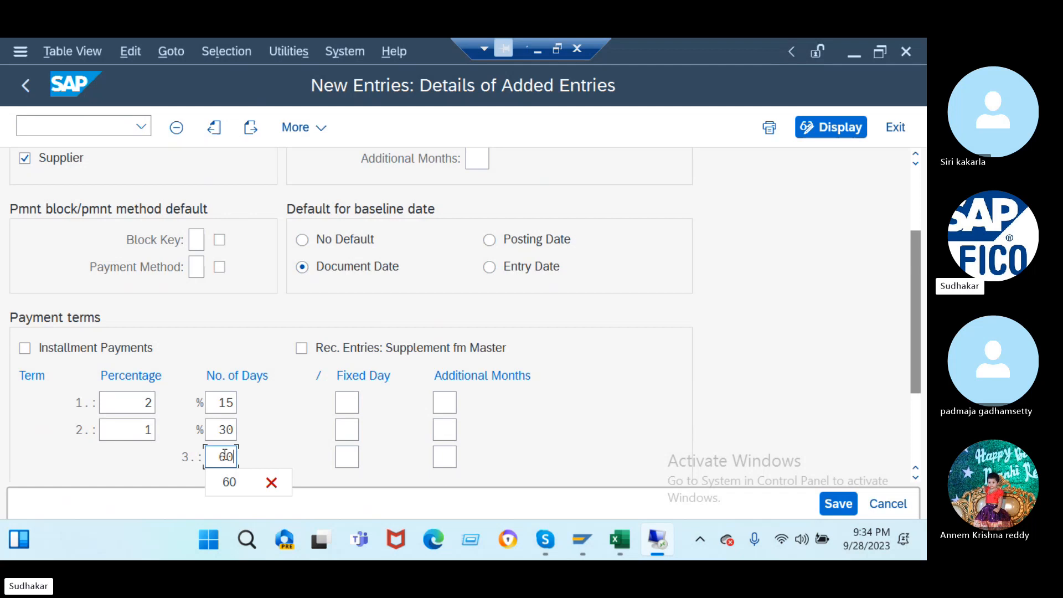
- Confirm and save payment term J201 under the customizing request
{"action": "key", "text": "Return"}
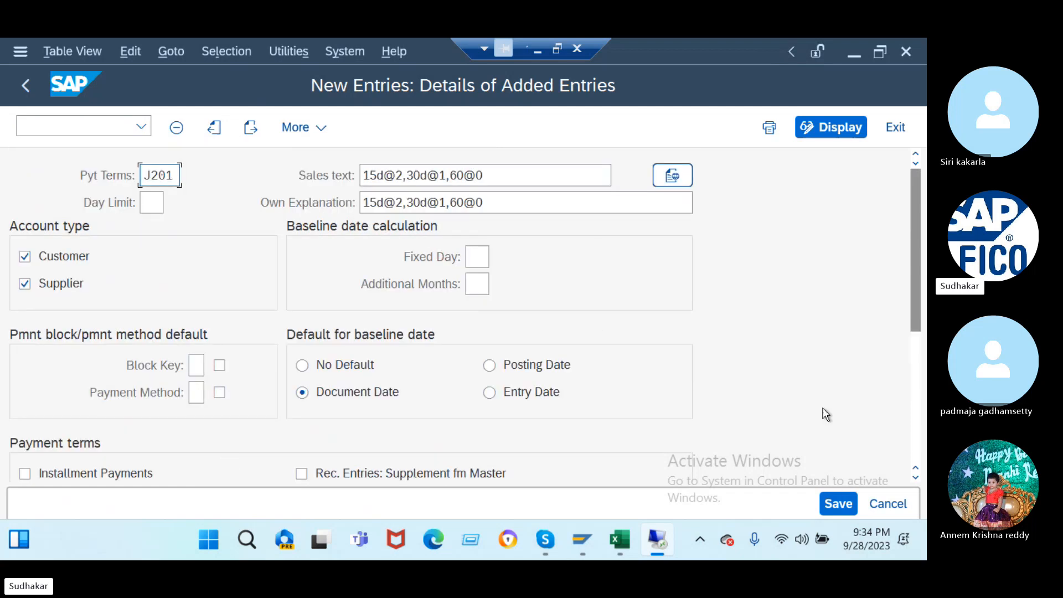
{"action": "left_click", "coordinate": [838, 504]}
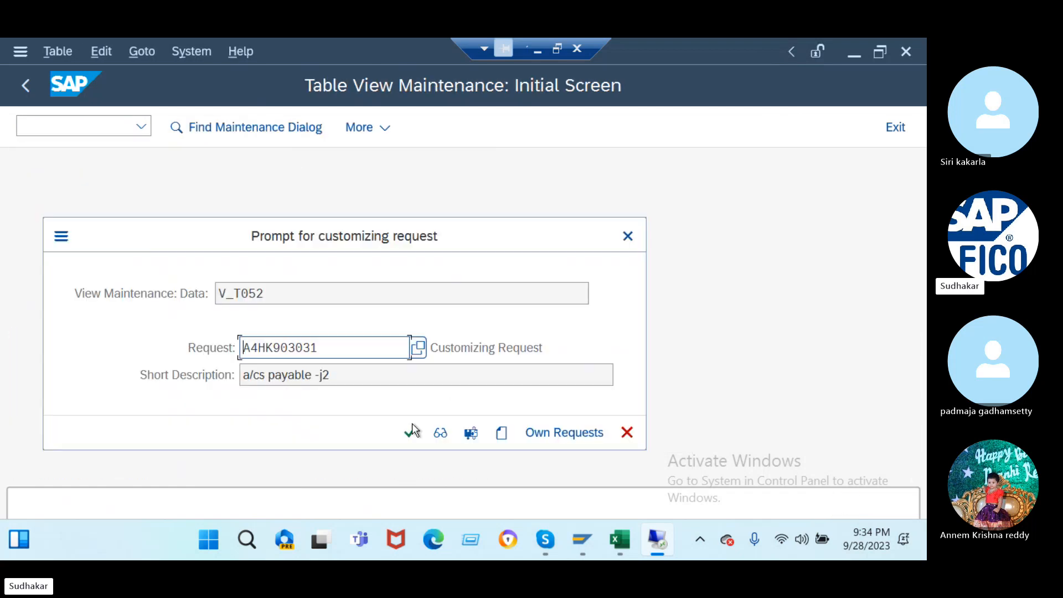
{"action": "left_click", "coordinate": [412, 430]}
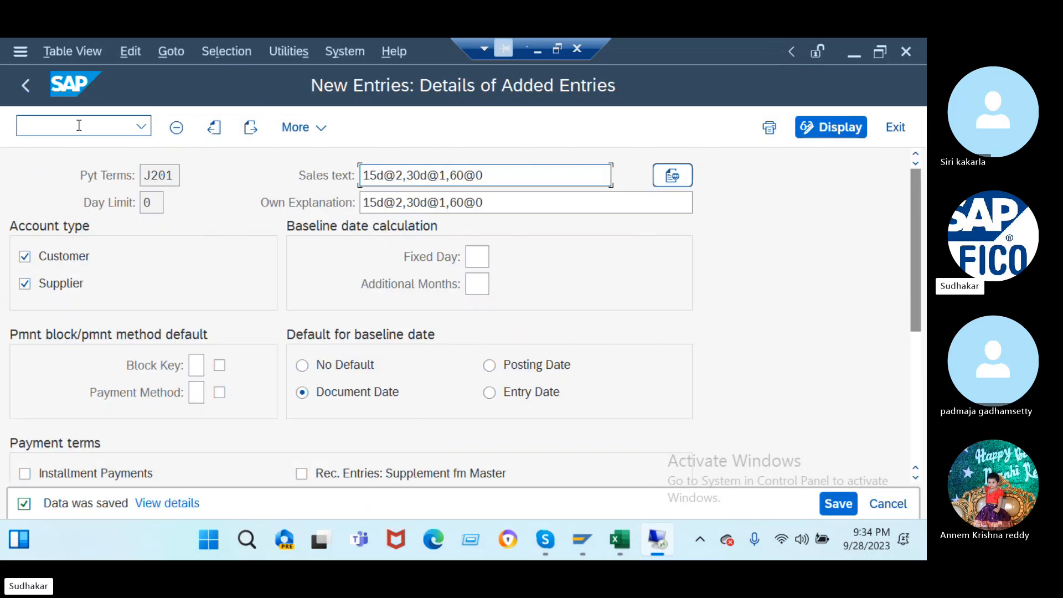
{"action": "left_click", "coordinate": [79, 127]}
- Open business partner 900151 in transaction BP
{"action": "type", "text": "/nbp"}
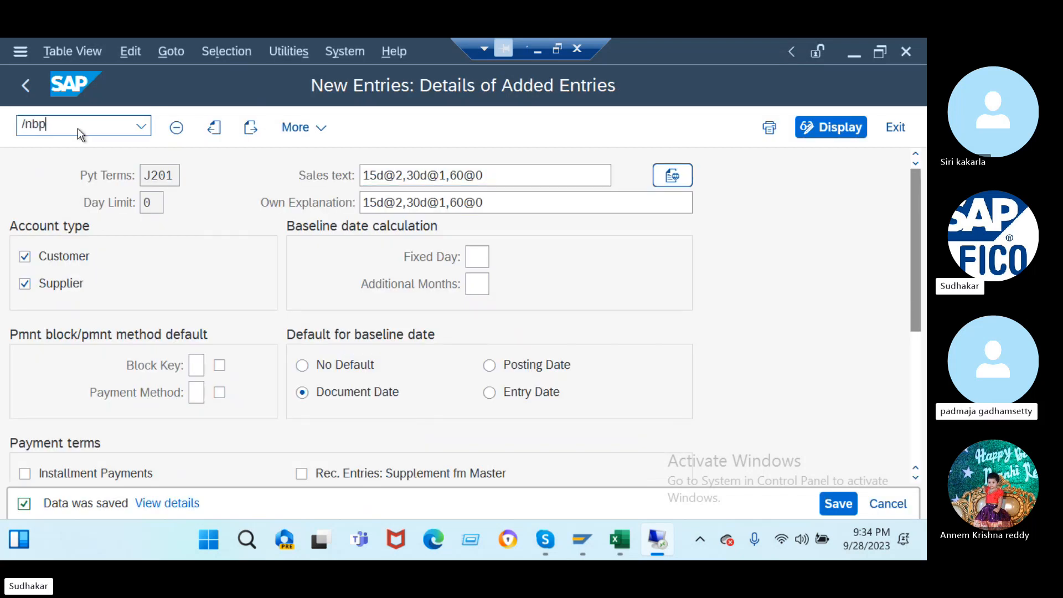
{"action": "key", "text": "Return"}
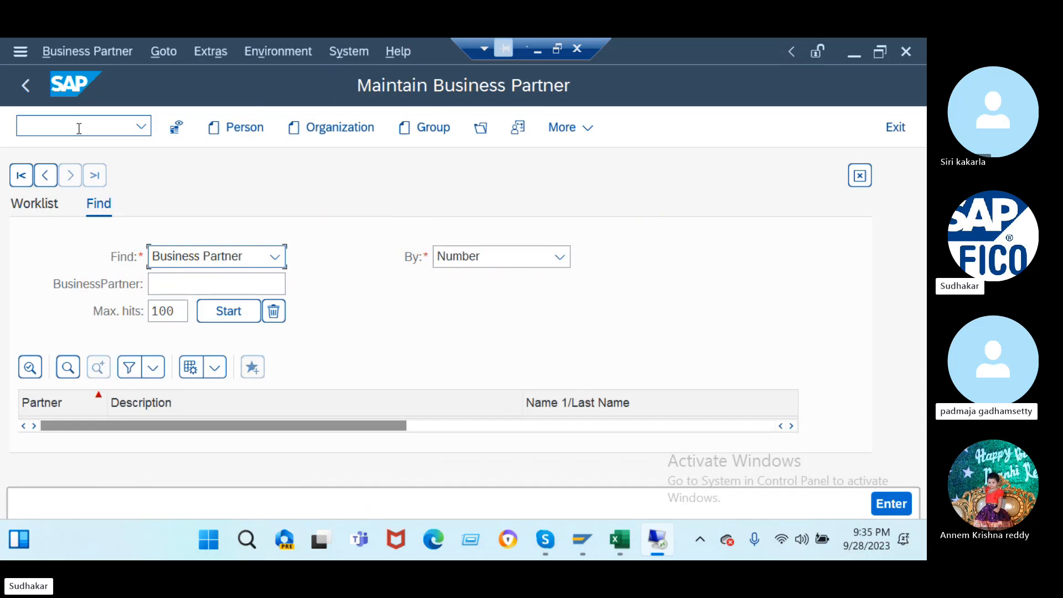
{"action": "left_click", "coordinate": [87, 52]}
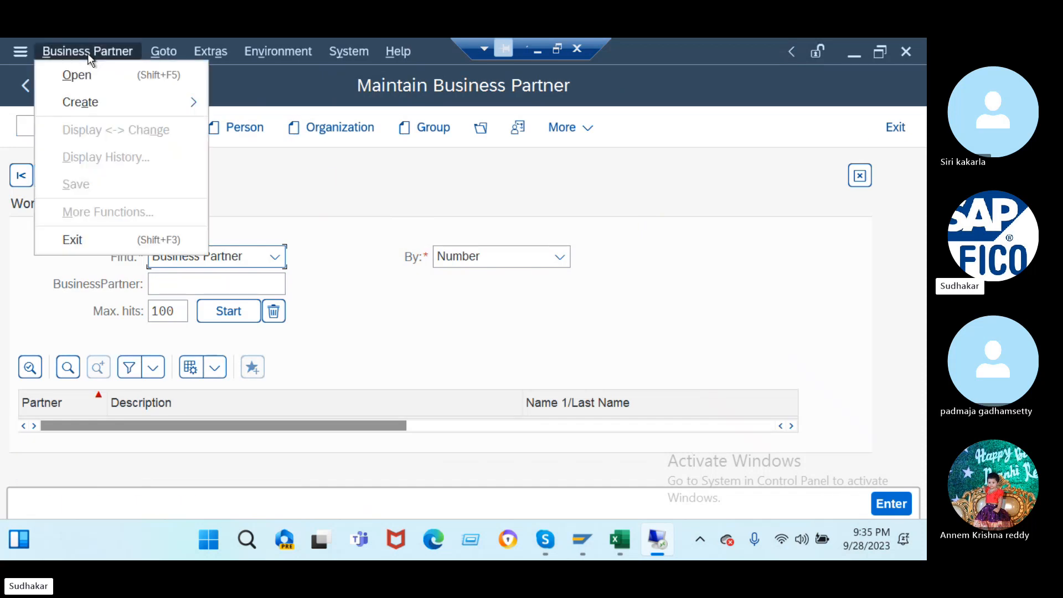
{"action": "left_click", "coordinate": [104, 76]}
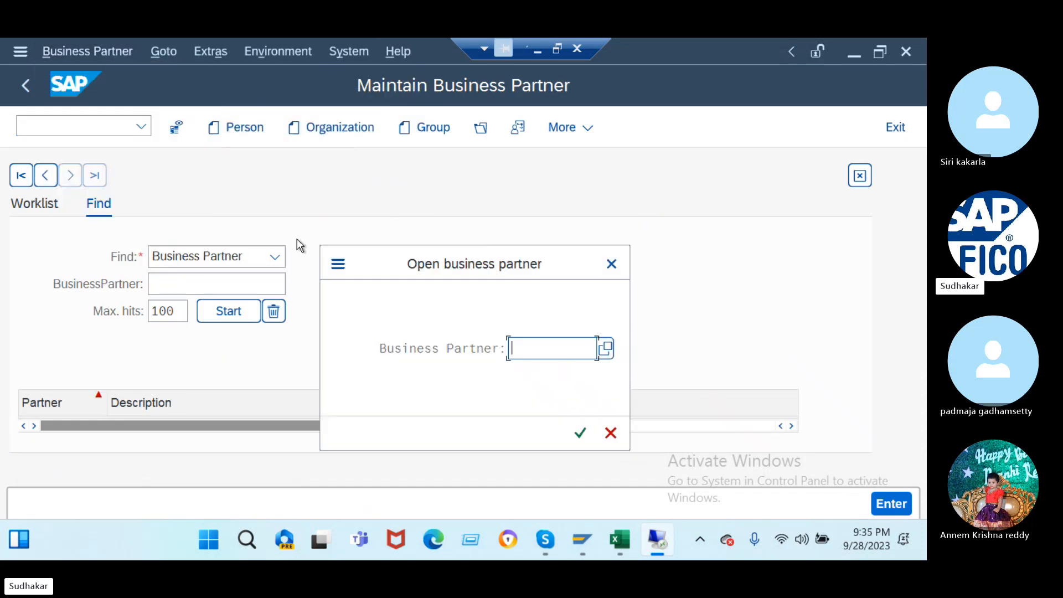
{"action": "type", "text": "90"}
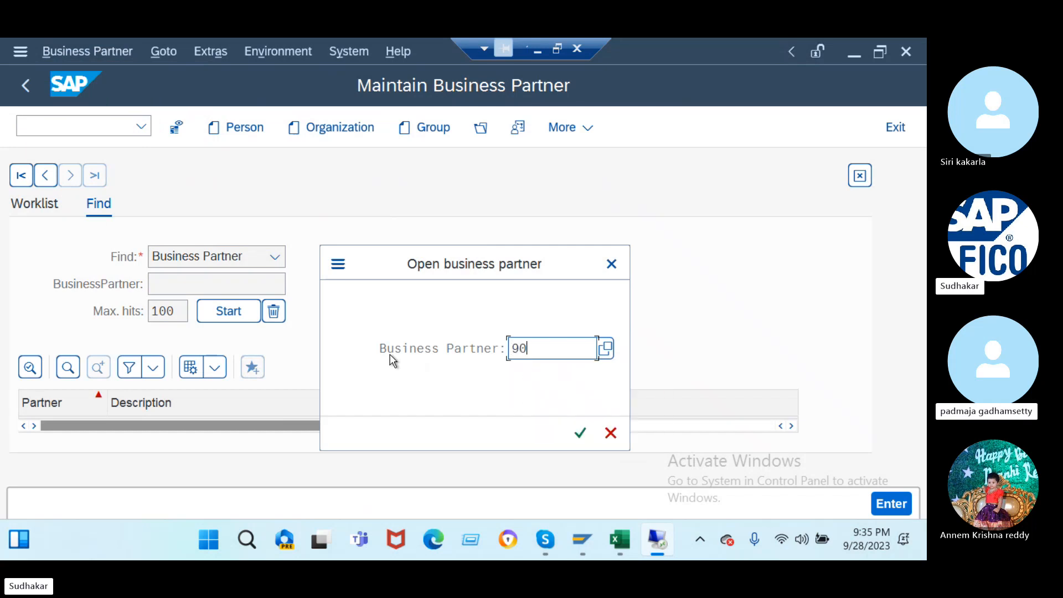
{"action": "type", "text": "0151"}
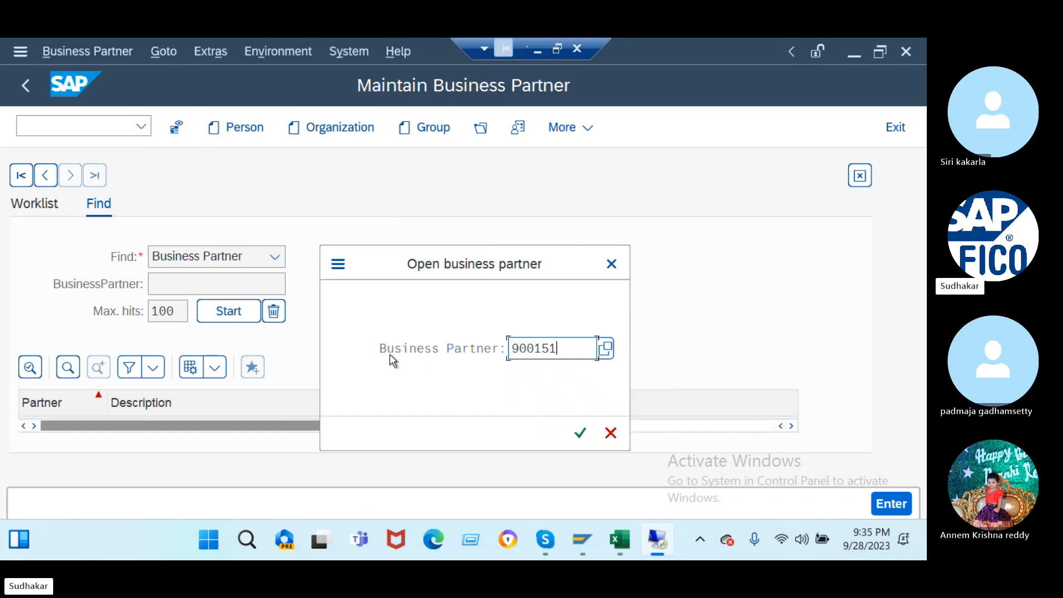
{"action": "key", "text": "Return"}
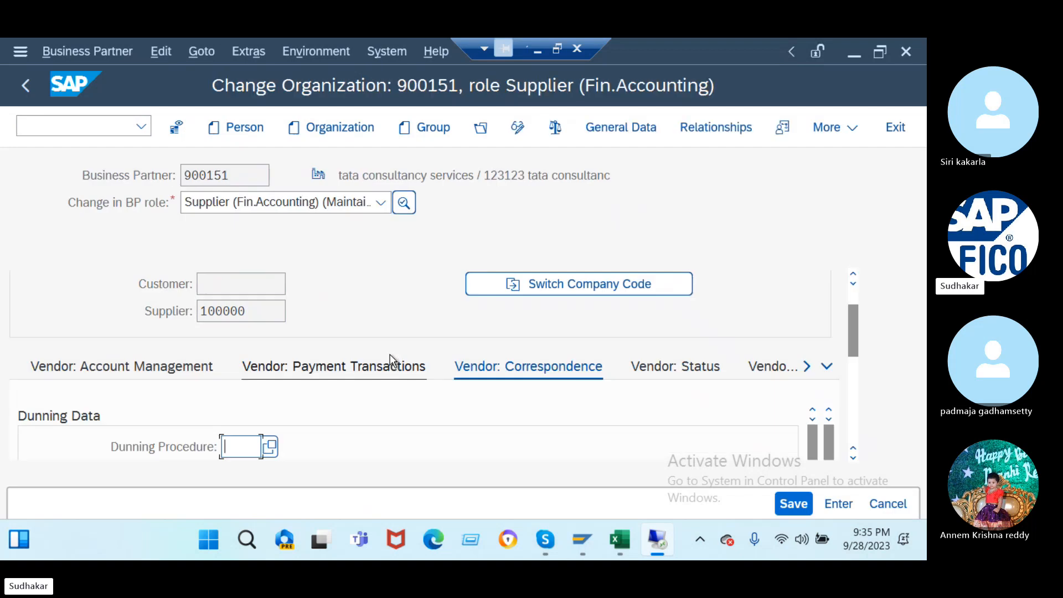
- Replace supplier payment terms 0001 with J201 and save the business partner
{"action": "left_click", "coordinate": [300, 367]}
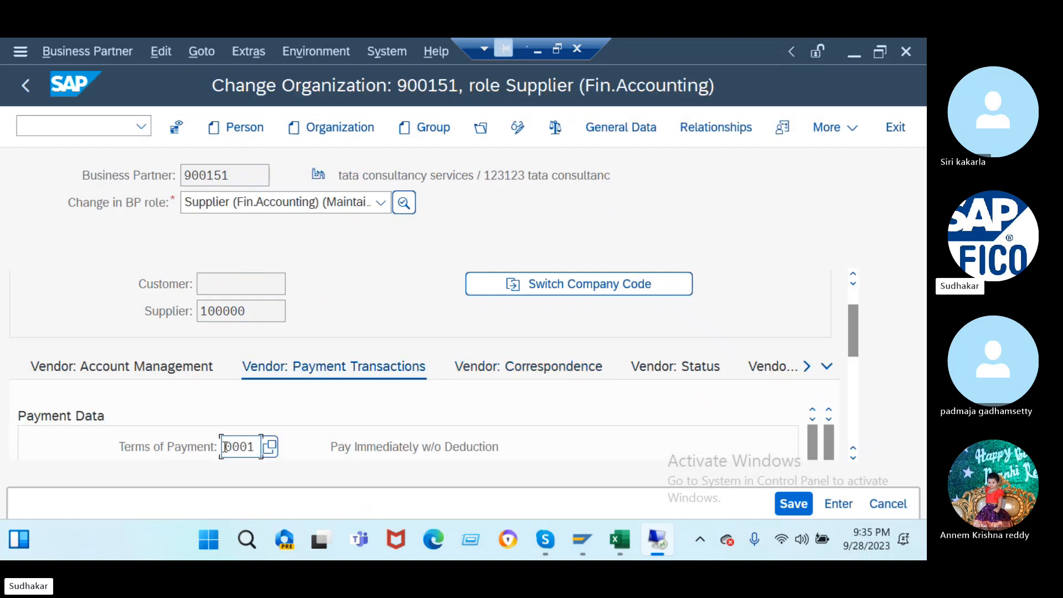
{"action": "left_click_drag", "start_coordinate": [255, 447], "coordinate": [128, 451]}
{"action": "type", "text": "j201"}
{"action": "key", "text": "Tab"}
{"action": "key", "text": "Return"}
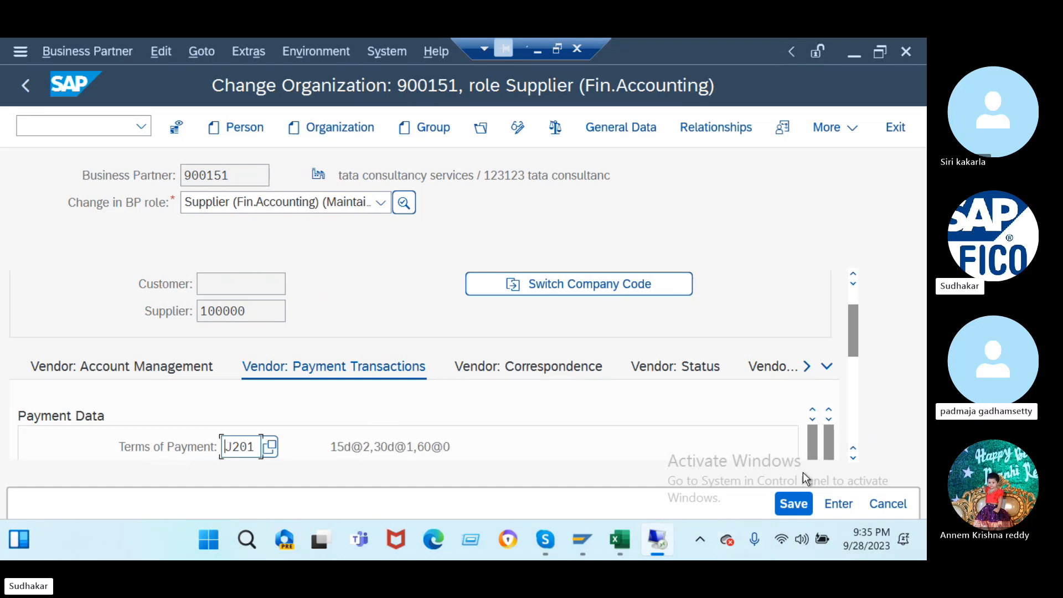
{"action": "left_click", "coordinate": [799, 504]}
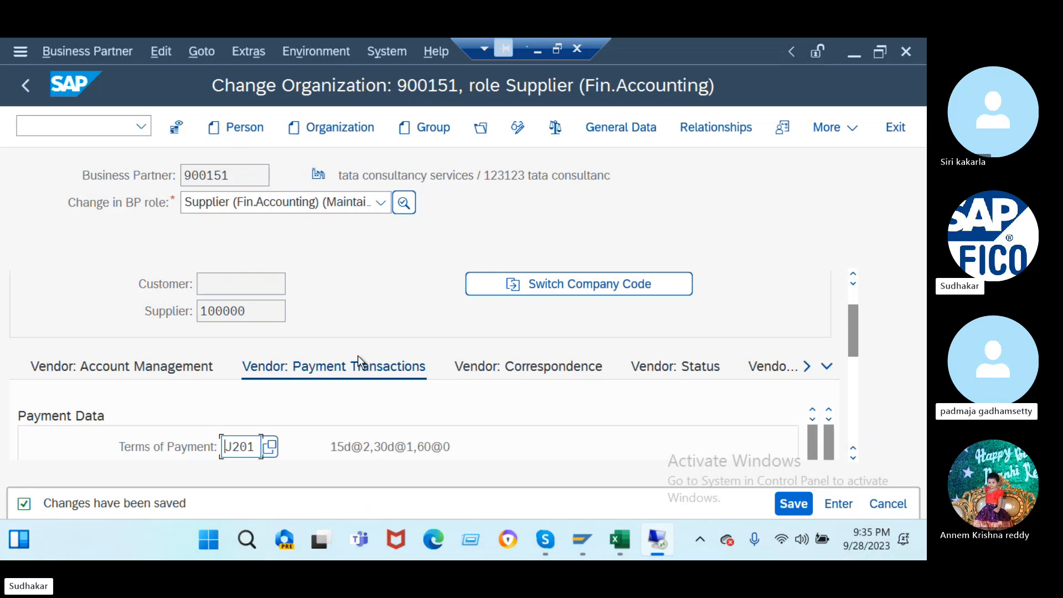
{"action": "left_click", "coordinate": [66, 122]}
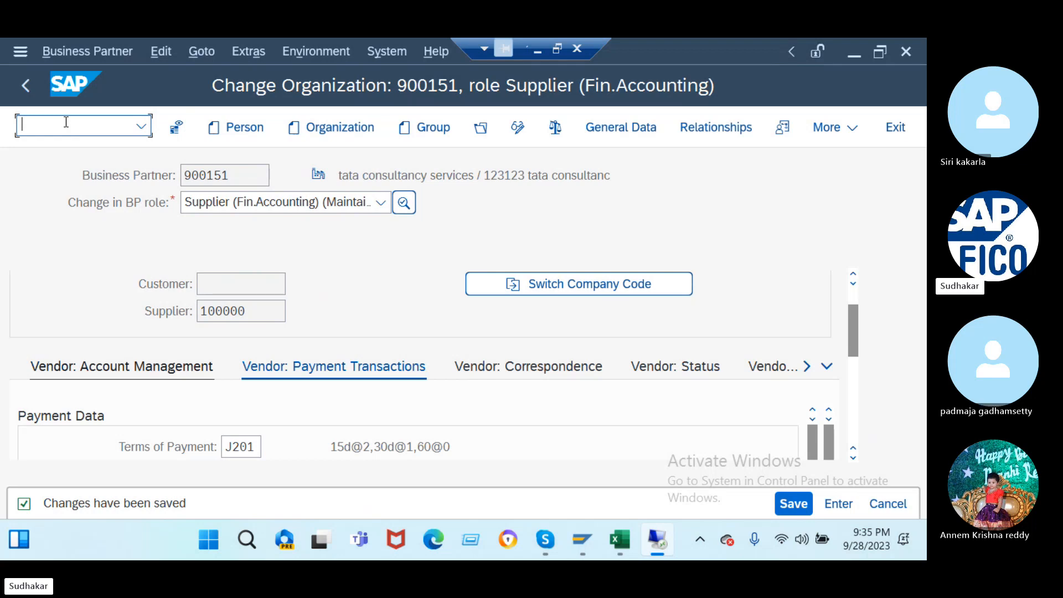
- Run /nFS00 to edit G/L accounts centrally in company code J2
{"action": "type", "text": "/nfs00"}
{"action": "key", "text": "Return"}
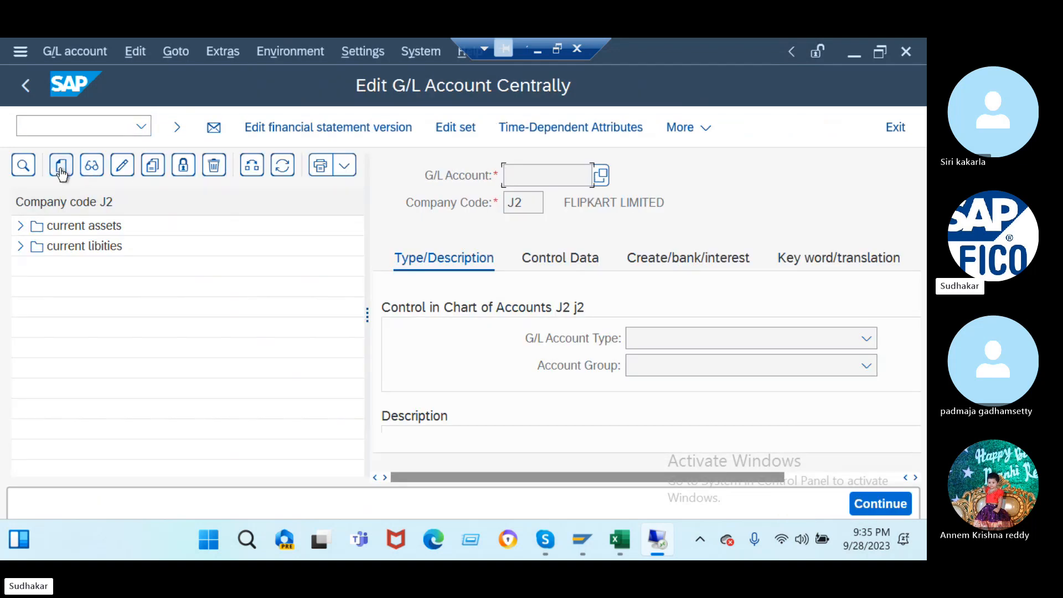
- Create G/L account 500000 as type Primary Costs or Revenue in the incomes group
{"action": "left_click", "coordinate": [61, 166]}
{"action": "type", "text": "500000"}
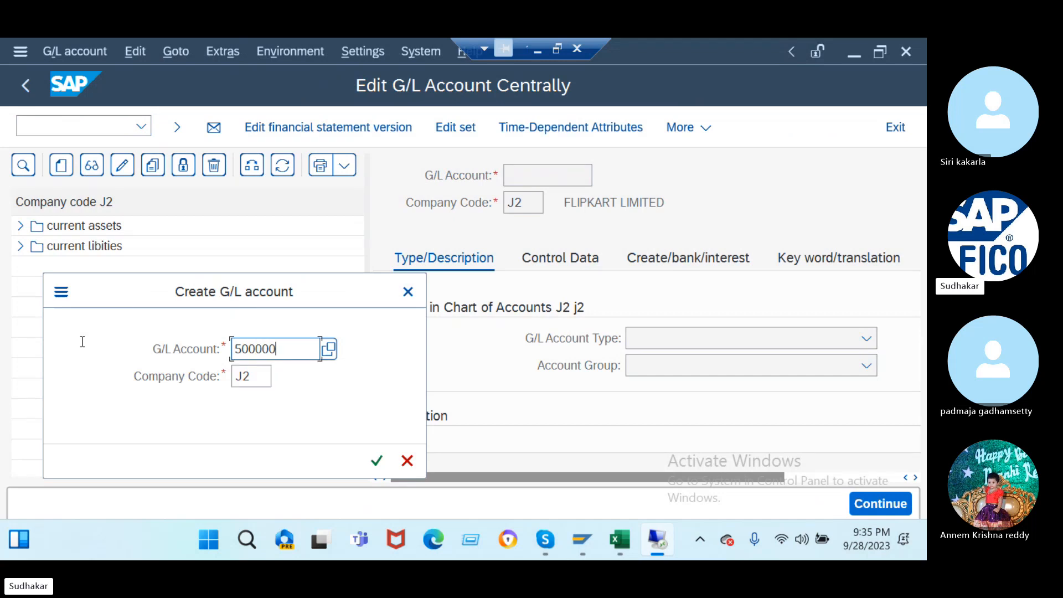
{"action": "key", "text": "Return"}
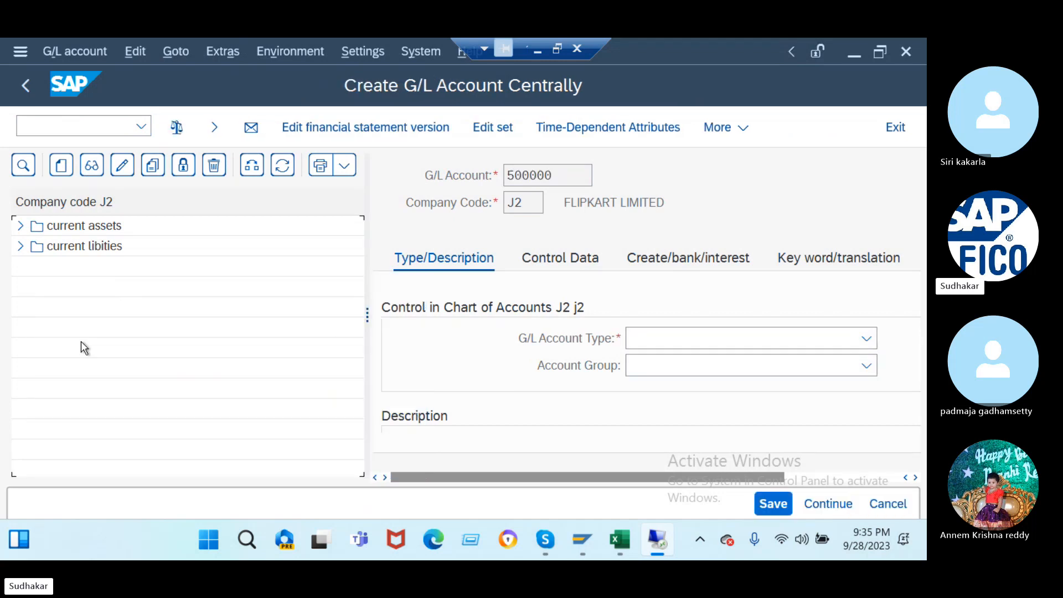
{"action": "left_click_drag", "start_coordinate": [368, 240], "coordinate": [83, 257]}
{"action": "left_click", "coordinate": [436, 338]}
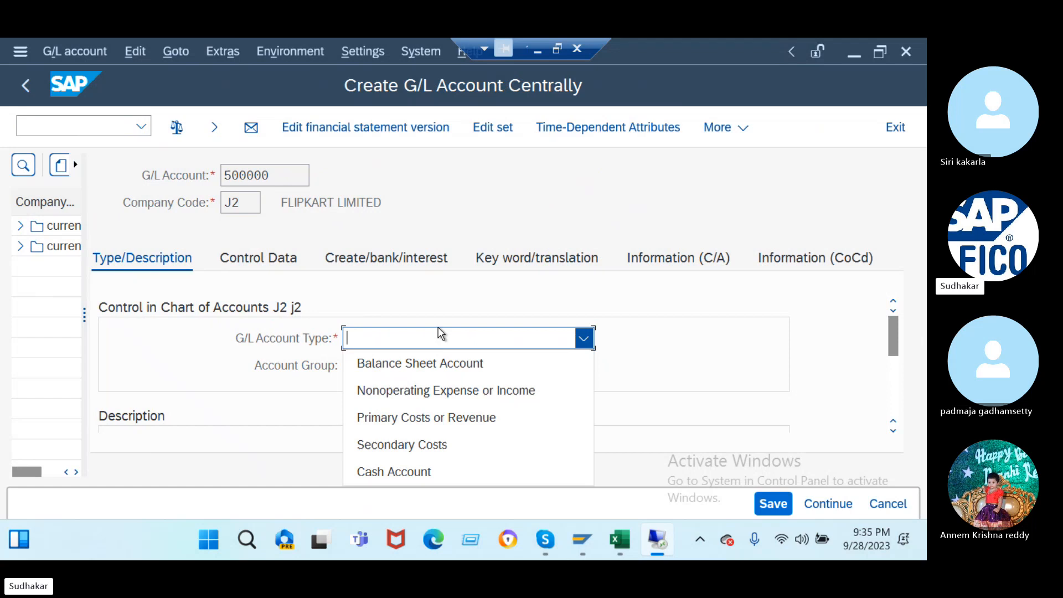
{"action": "left_click", "coordinate": [418, 420]}
{"action": "left_click", "coordinate": [433, 373]}
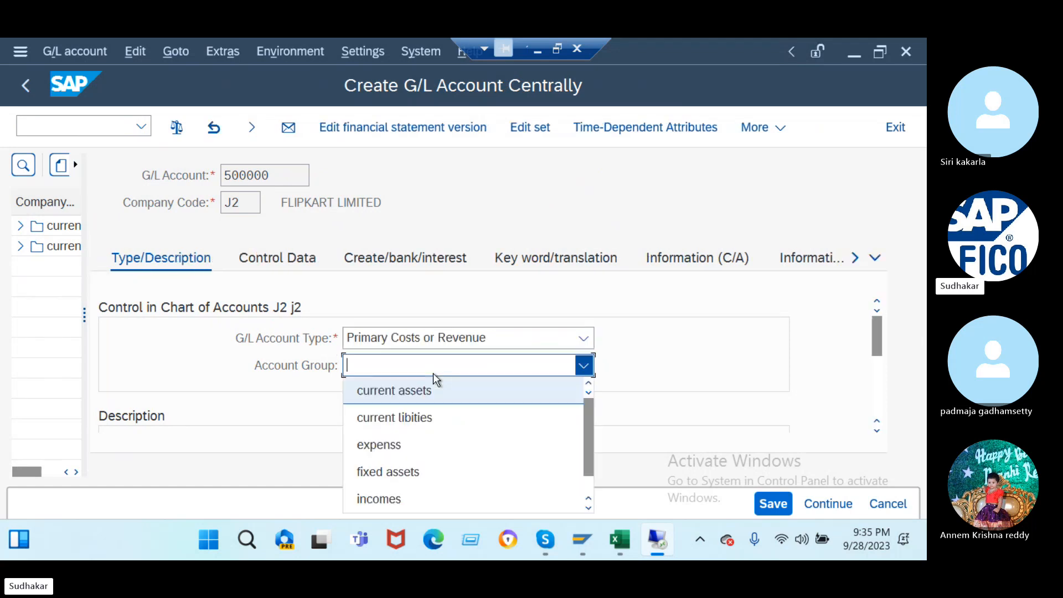
{"action": "left_click", "coordinate": [388, 499]}
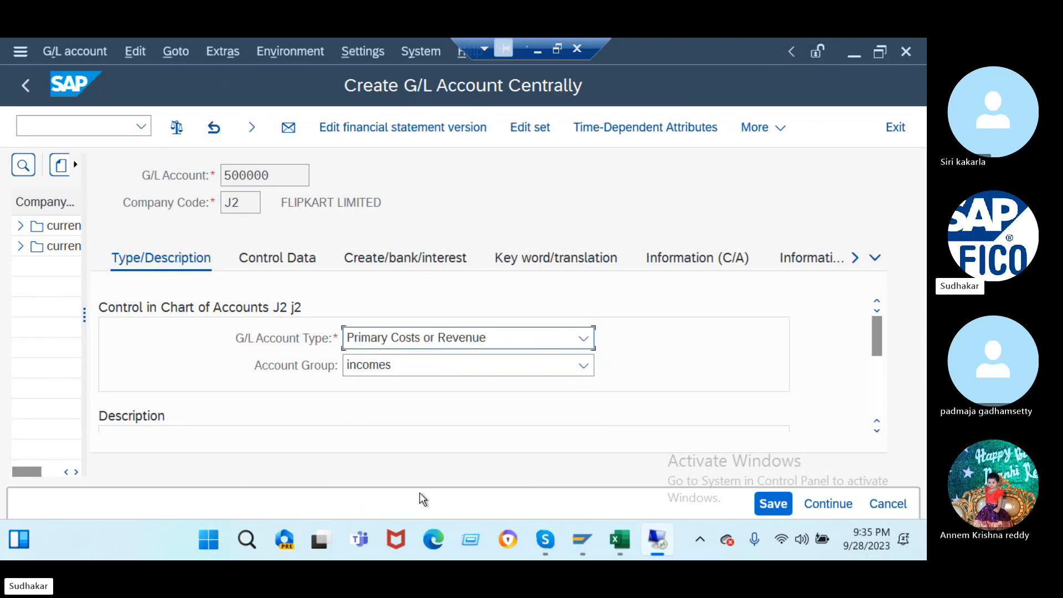
- Enter 'disc received ac' as the account's short and long text
{"action": "scroll", "coordinate": [678, 382], "scroll_direction": "down", "scroll_amount": 3}
{"action": "left_click", "coordinate": [402, 309]}
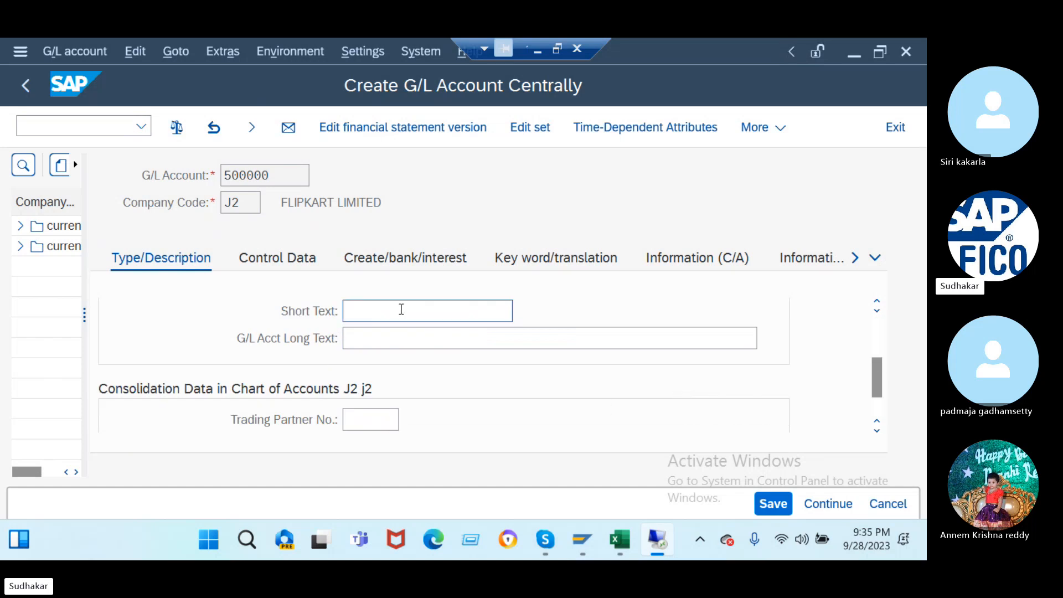
{"action": "type", "text": "d"}
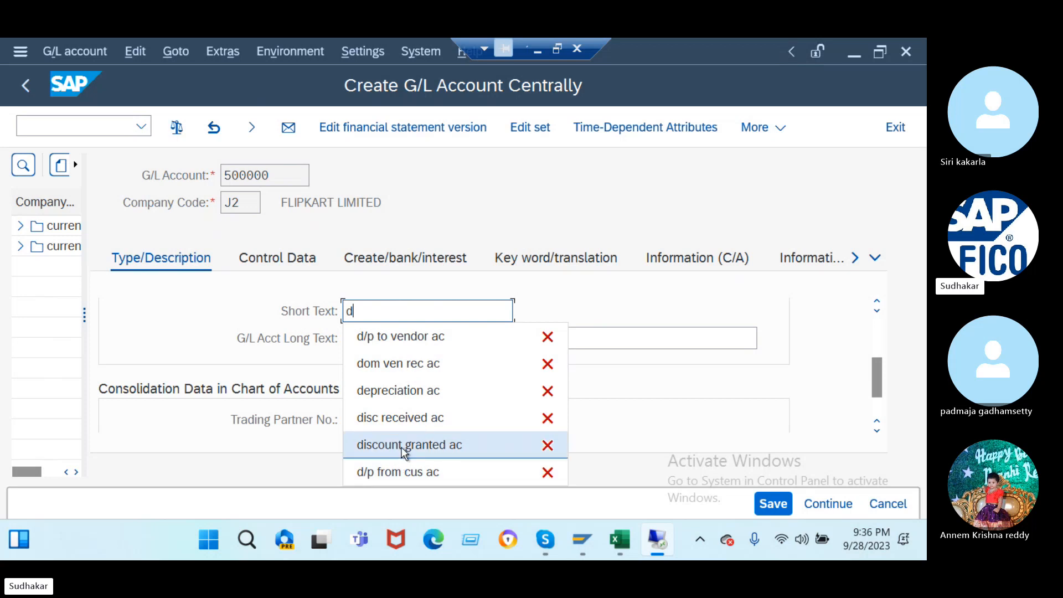
{"action": "type", "text": "i"}
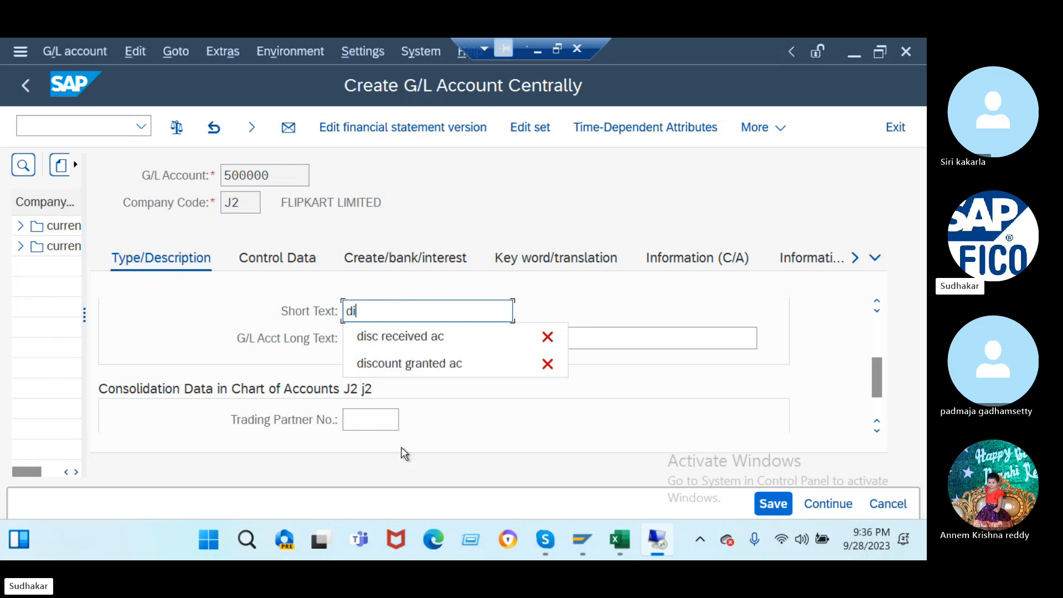
{"action": "left_click", "coordinate": [410, 346]}
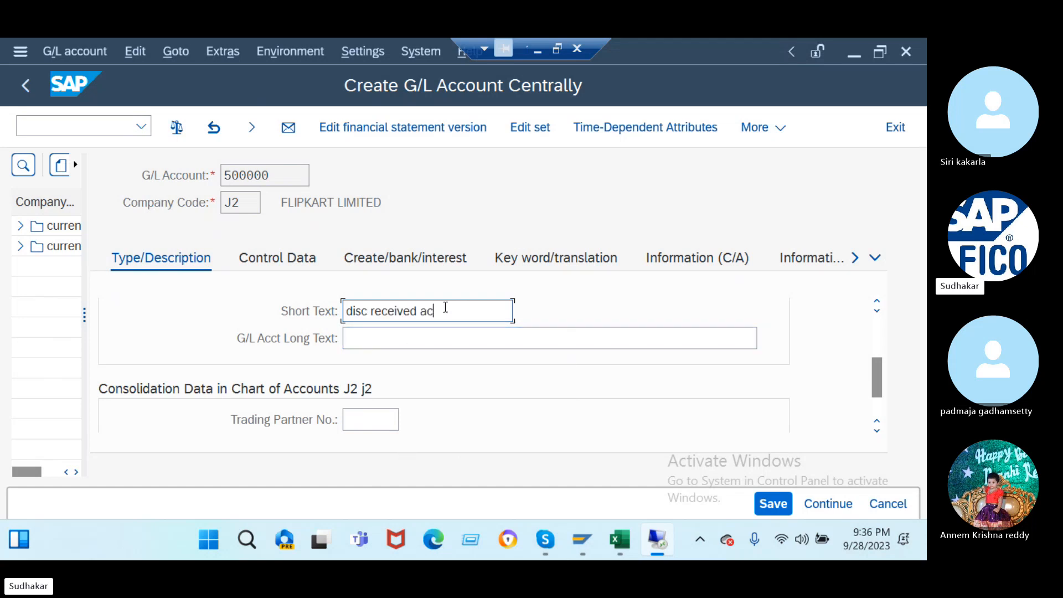
{"action": "left_click_drag", "start_coordinate": [444, 306], "coordinate": [191, 326]}
{"action": "key", "text": "ctrl+c"}
{"action": "left_click", "coordinate": [367, 337]}
{"action": "key", "text": "ctrl+v"}
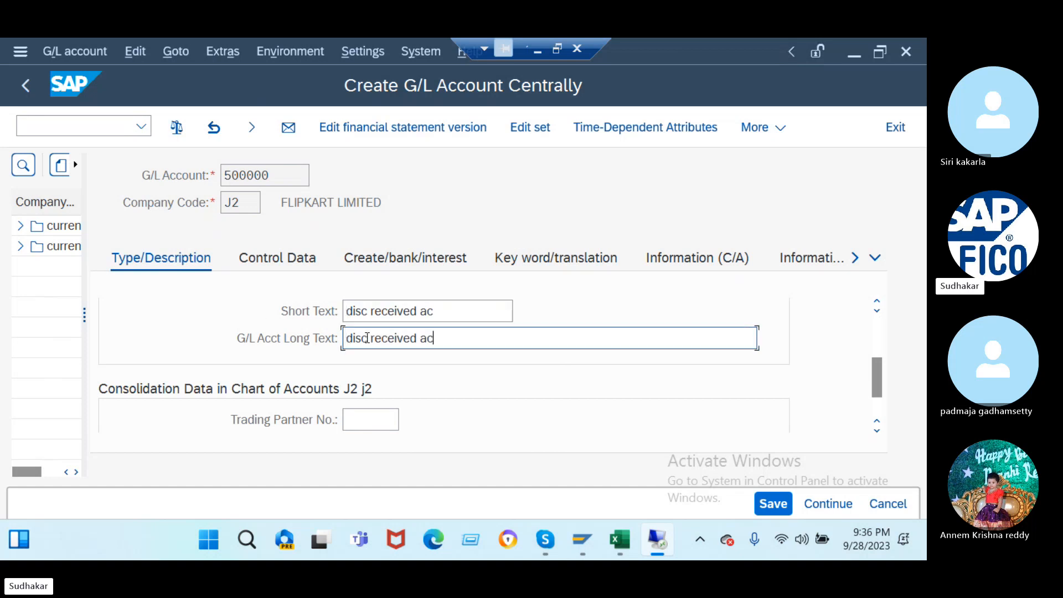
{"action": "left_click", "coordinate": [277, 260]}
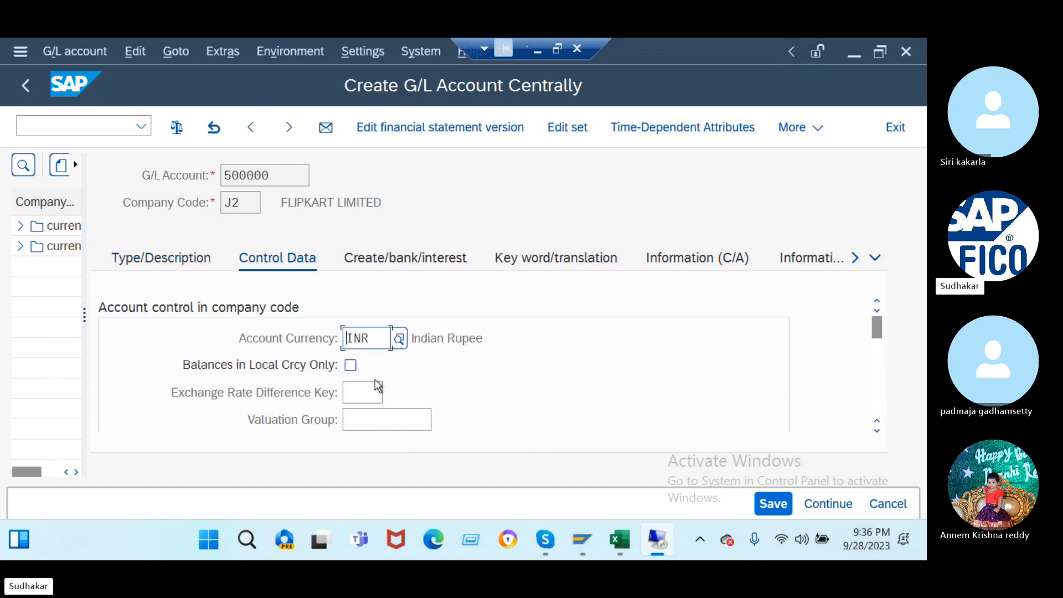
- Give account 500000 sort key 012 and field status group G001, then save it
{"action": "scroll", "coordinate": [398, 402], "scroll_direction": "down", "scroll_amount": 5}
{"action": "scroll", "coordinate": [392, 356], "scroll_direction": "down", "scroll_amount": 3}
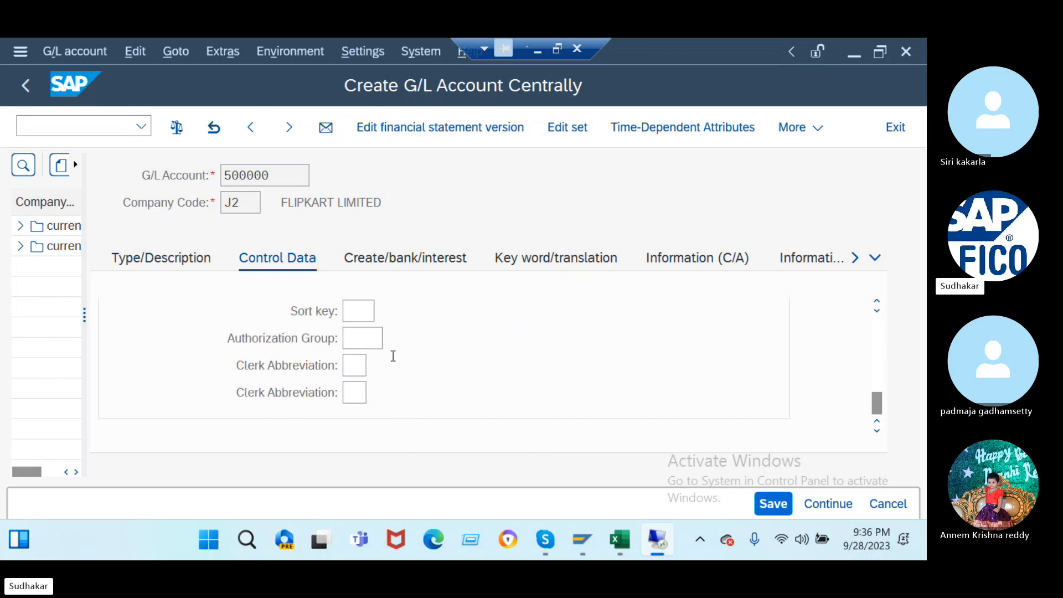
{"action": "left_click", "coordinate": [358, 311]}
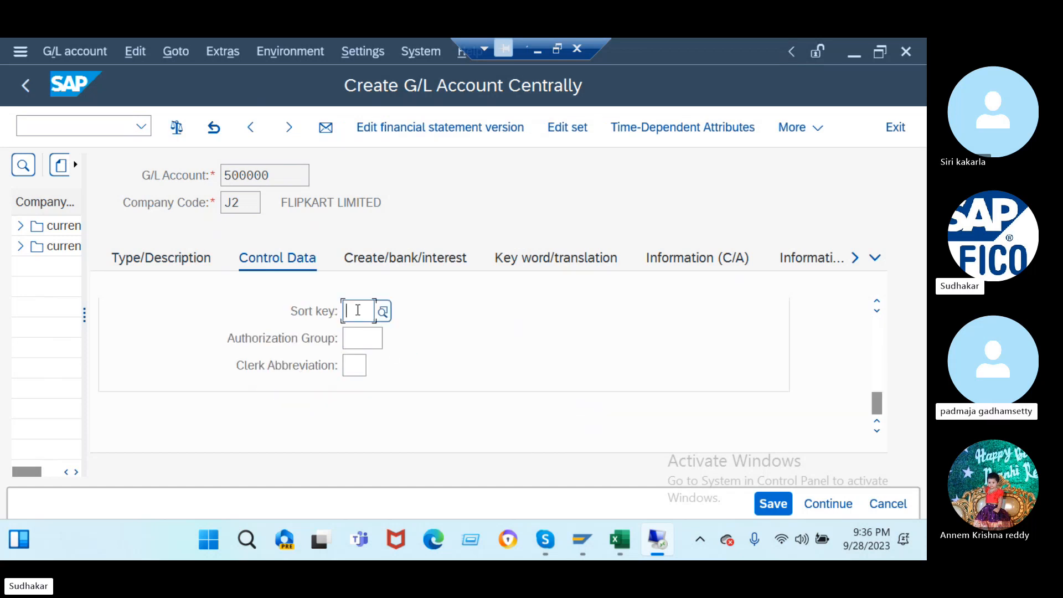
{"action": "type", "text": "012"}
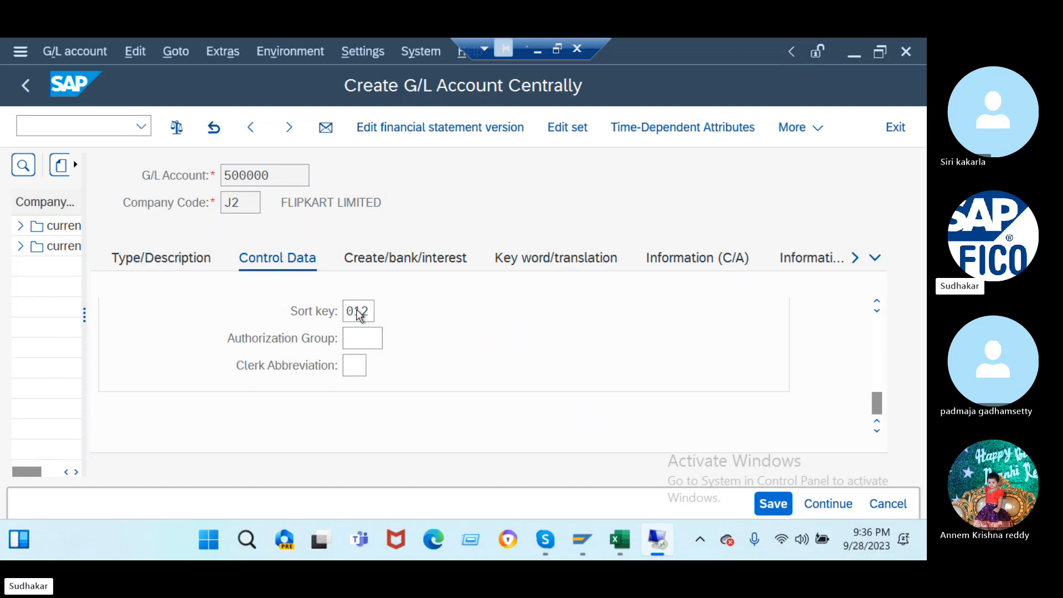
{"action": "scroll", "coordinate": [361, 315], "scroll_direction": "up", "scroll_amount": 5}
{"action": "left_click", "coordinate": [406, 269]}
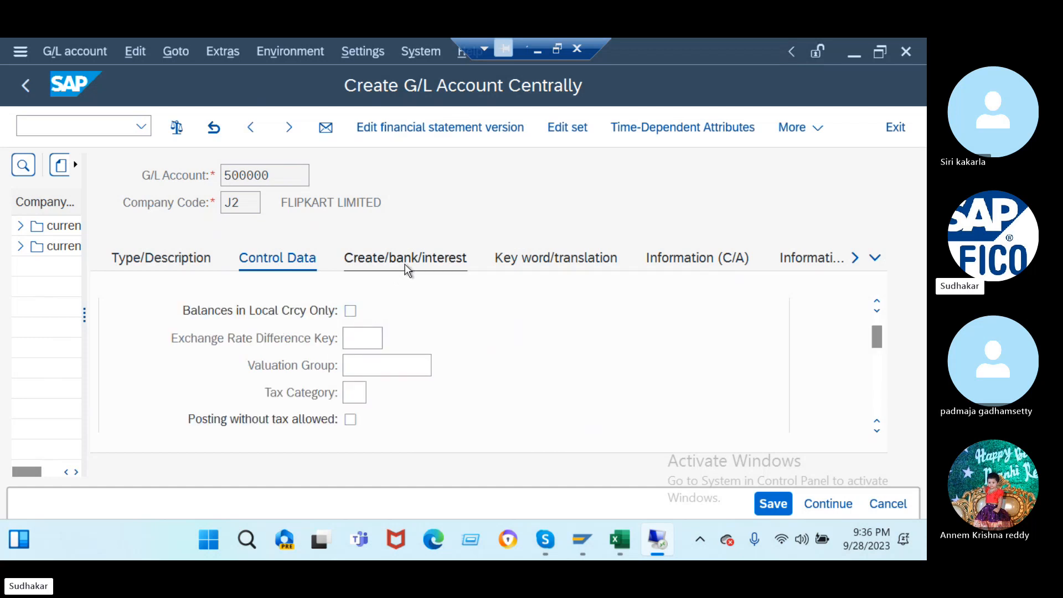
{"action": "type", "text": "g001"}
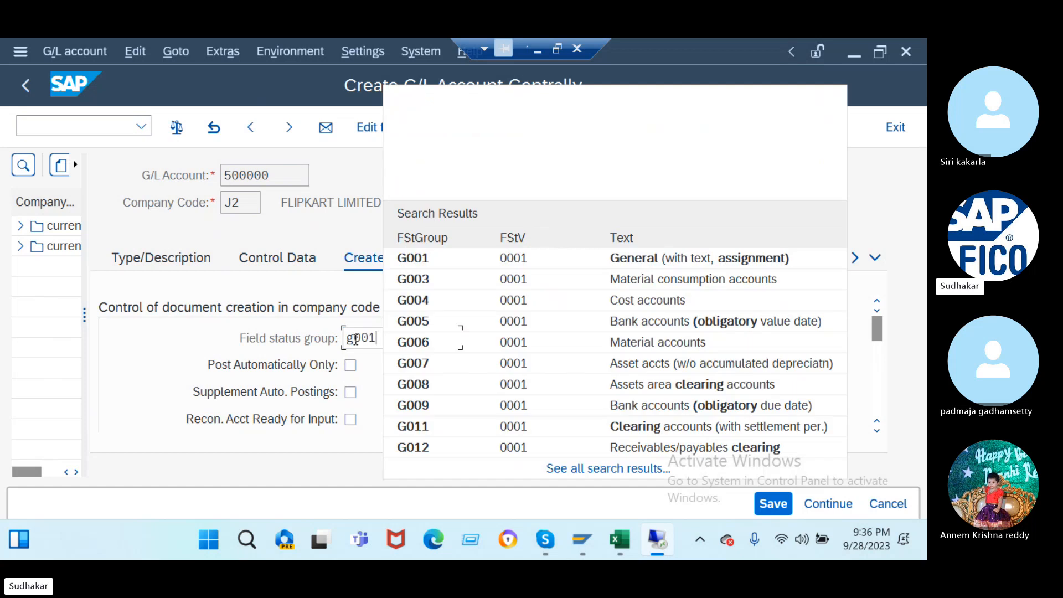
{"action": "key", "text": "Return"}
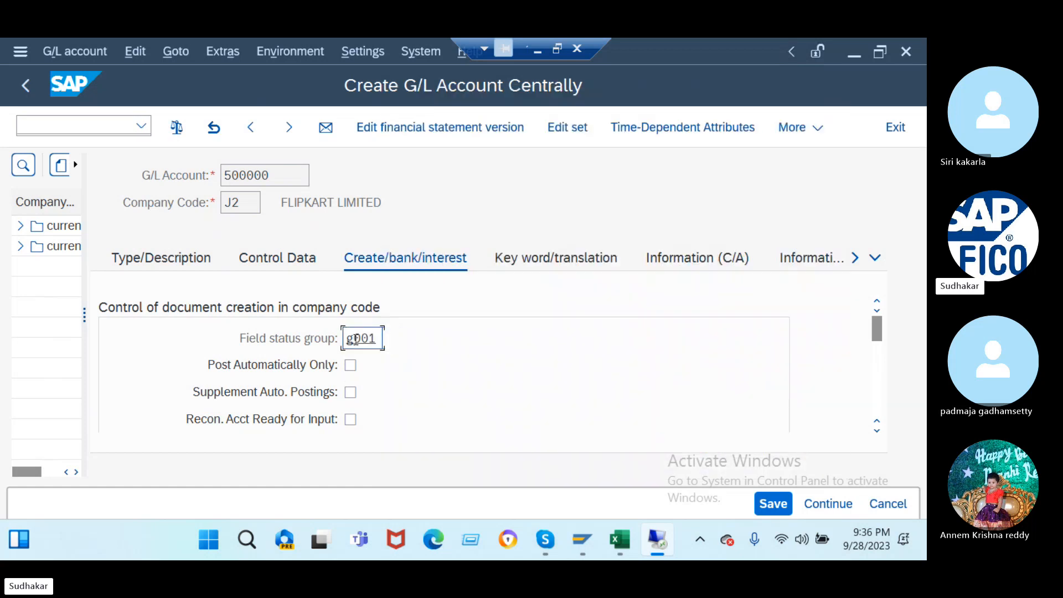
{"action": "left_click", "coordinate": [775, 505]}
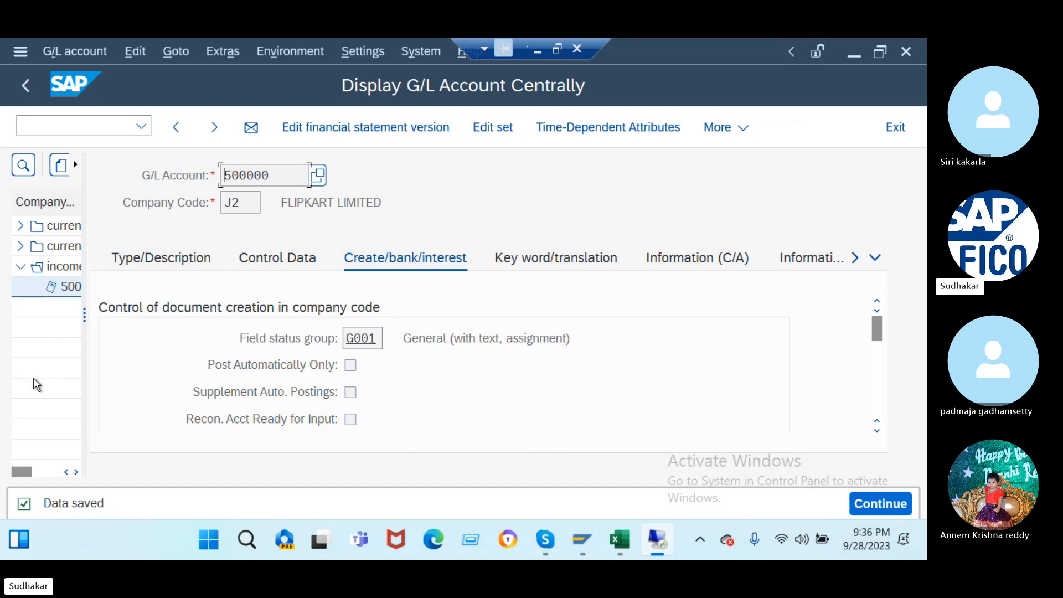
- Run OB53 to configure automatic postings for chart of accounts J2
{"action": "left_click", "coordinate": [51, 125]}
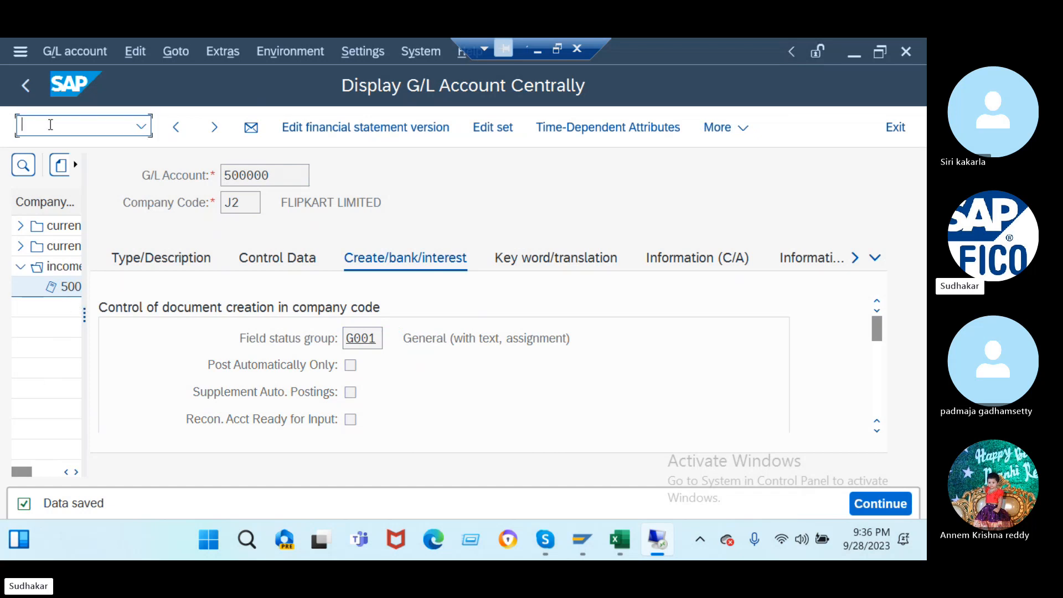
{"action": "type", "text": "/nob"}
{"action": "type", "text": "53"}
{"action": "key", "text": "Return"}
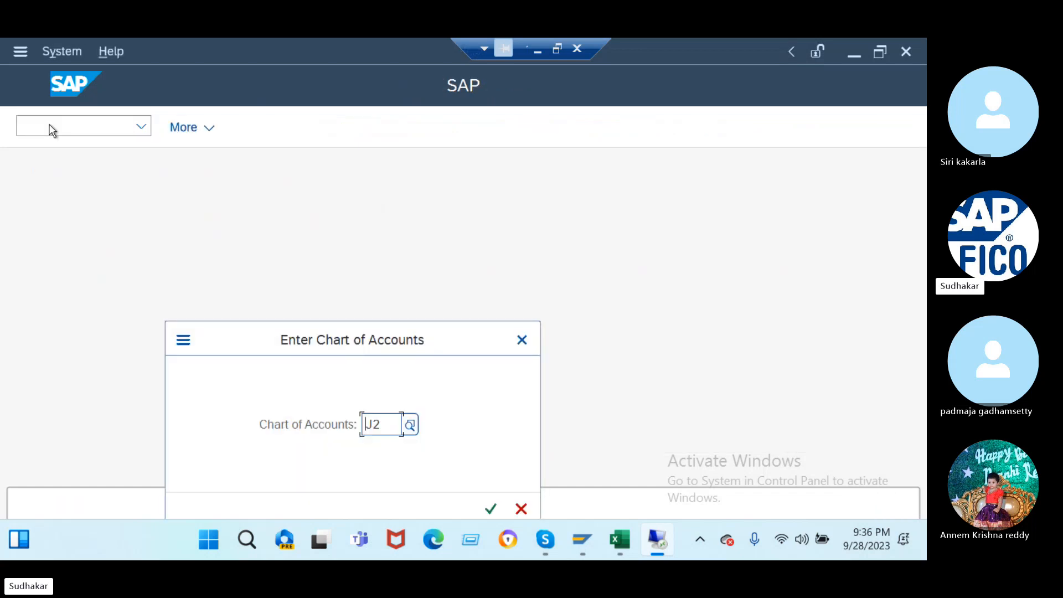
- For chart J2, assign G/L account 500000 to cash discount received (SKE), save, and confirm the customizing request
{"action": "left_click", "coordinate": [491, 509]}
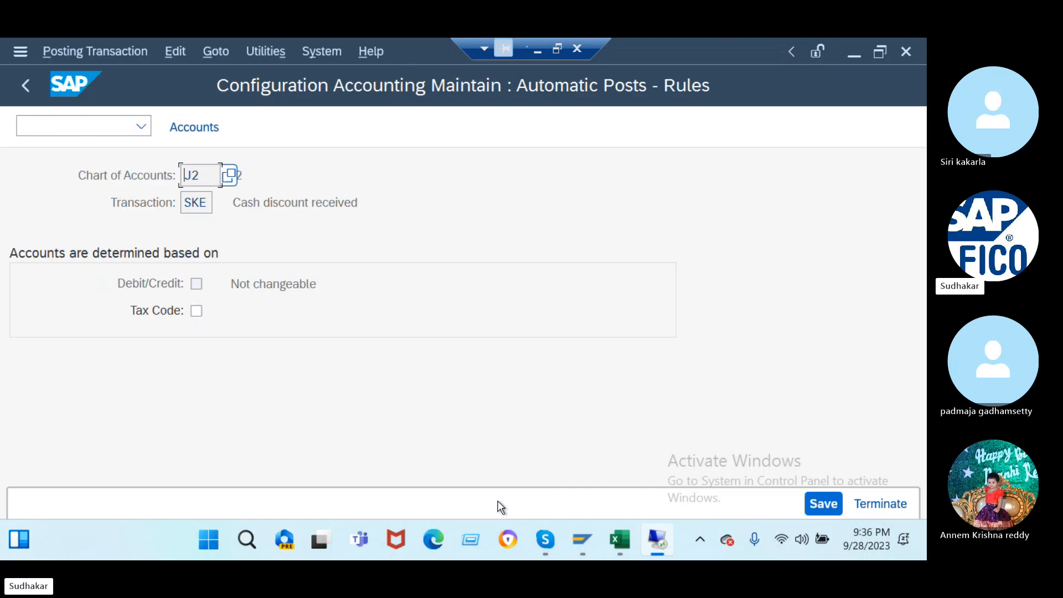
{"action": "left_click", "coordinate": [830, 505]}
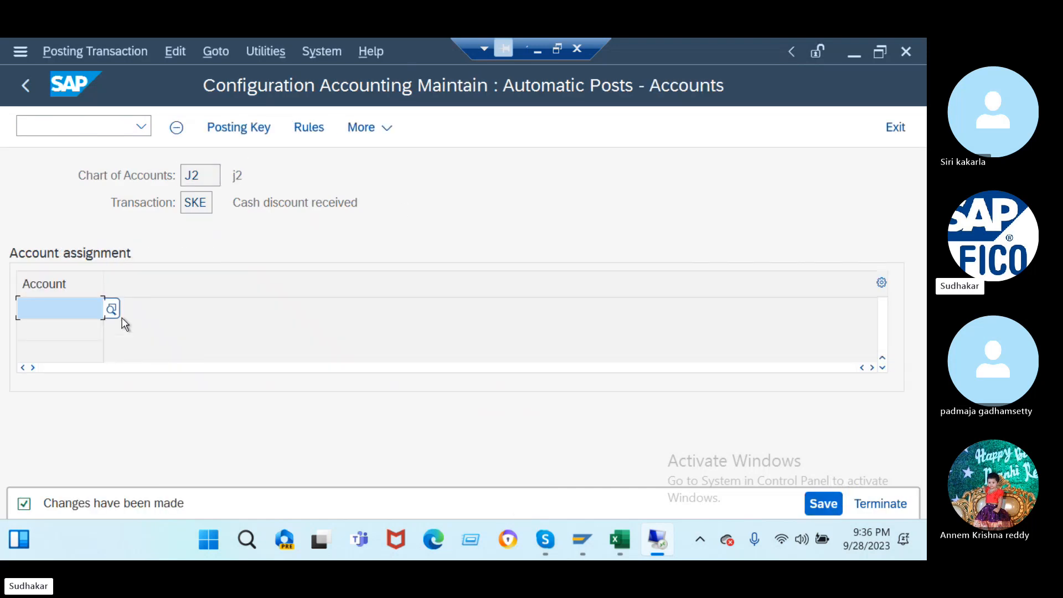
{"action": "left_click", "coordinate": [113, 309]}
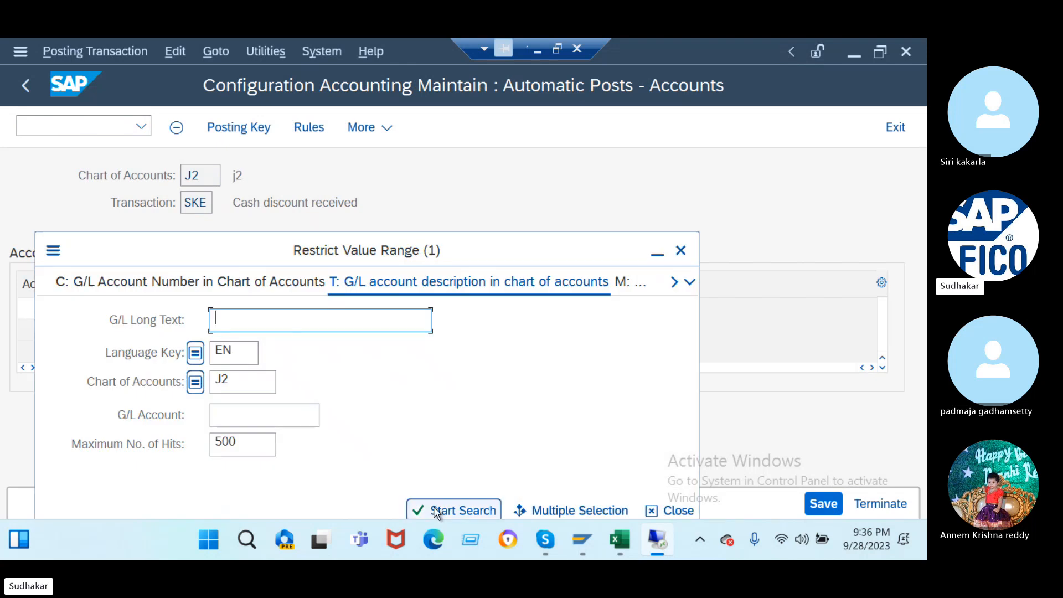
{"action": "left_click", "coordinate": [438, 510]}
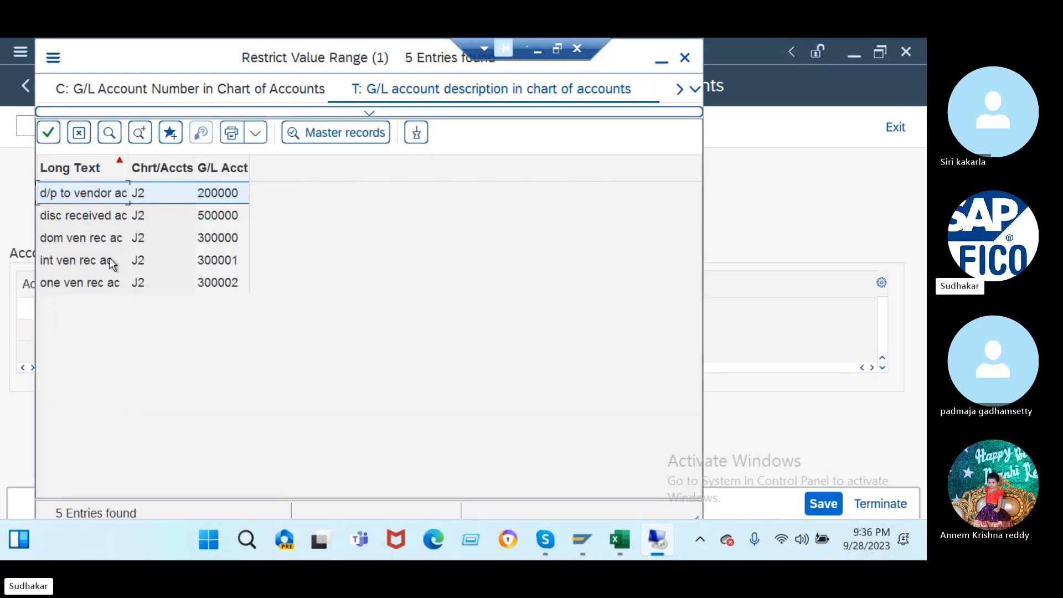
{"action": "double_click", "coordinate": [96, 218]}
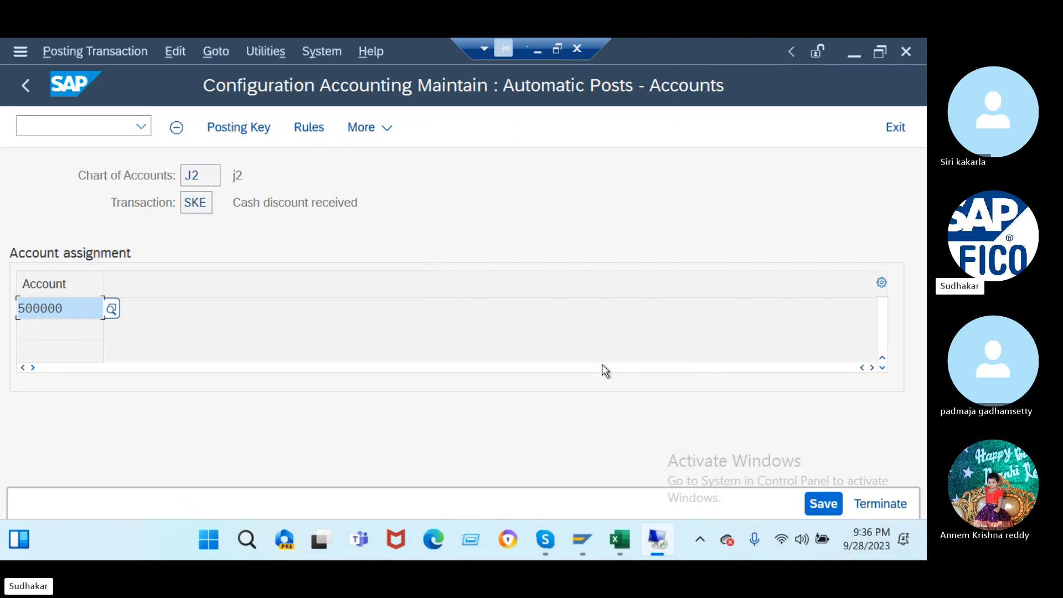
{"action": "left_click", "coordinate": [820, 504]}
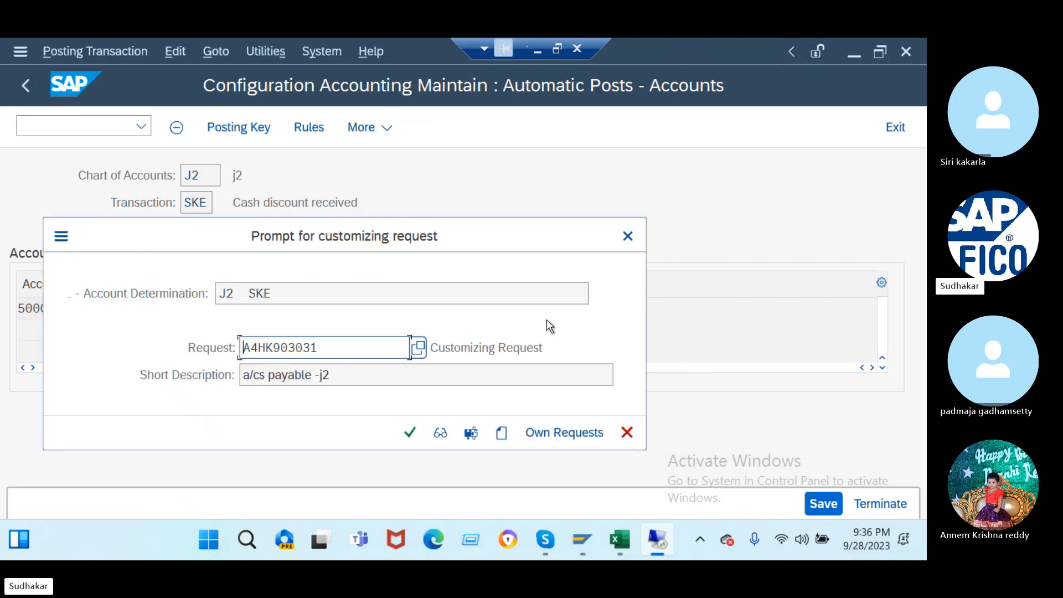
{"action": "left_click", "coordinate": [410, 432]}
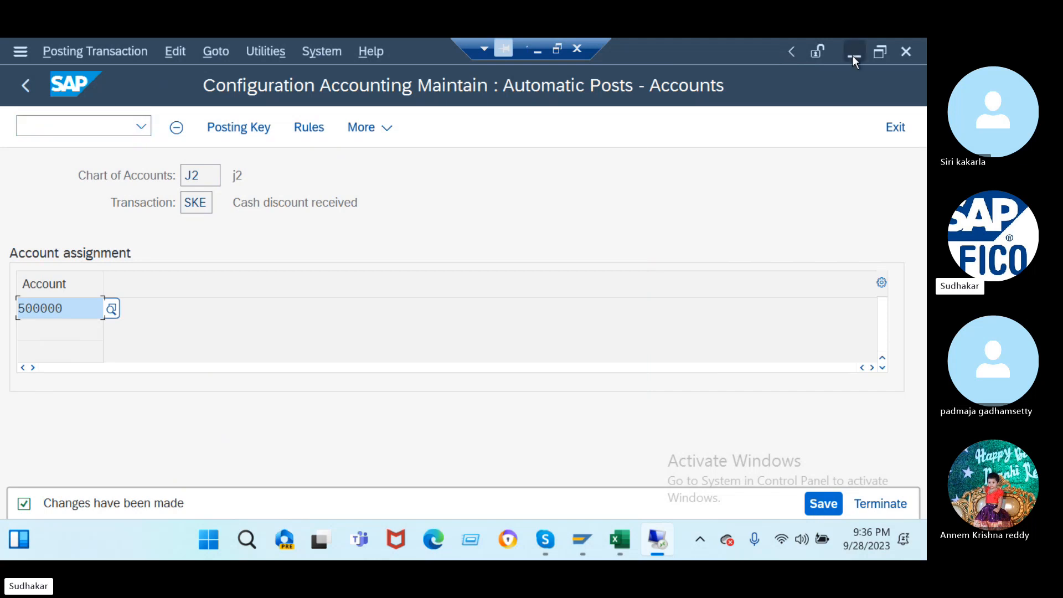
{"action": "left_click", "coordinate": [535, 53]}
- Scroll the Skype call chat to the down-payment and payment-terms notes covering FS00 through OBXU
{"action": "left_click", "coordinate": [662, 486]}
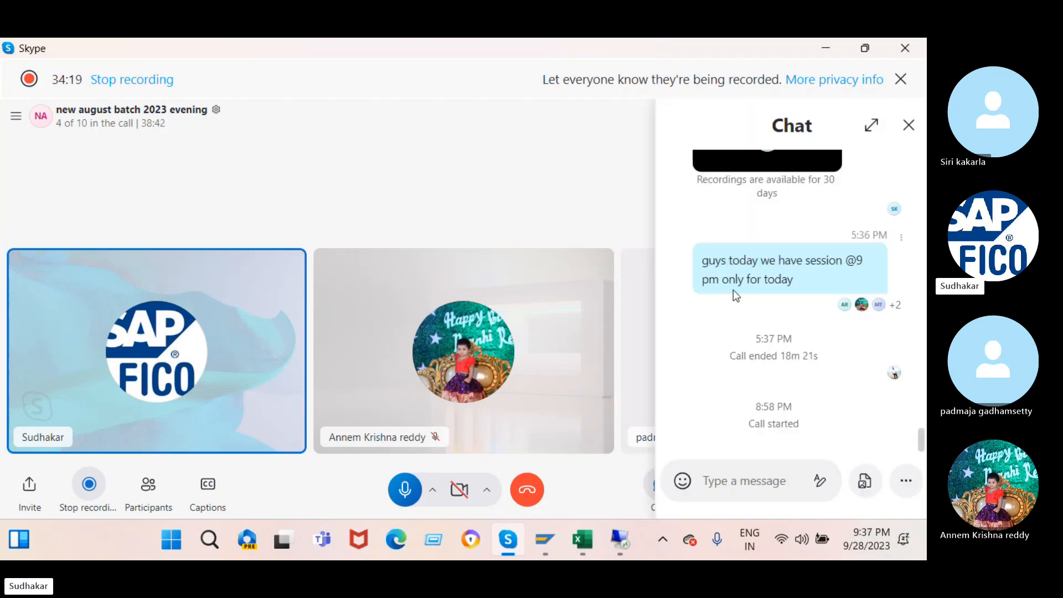
{"action": "scroll", "coordinate": [735, 296], "scroll_direction": "up", "scroll_amount": 5}
{"action": "scroll", "coordinate": [735, 297], "scroll_direction": "up", "scroll_amount": 10}
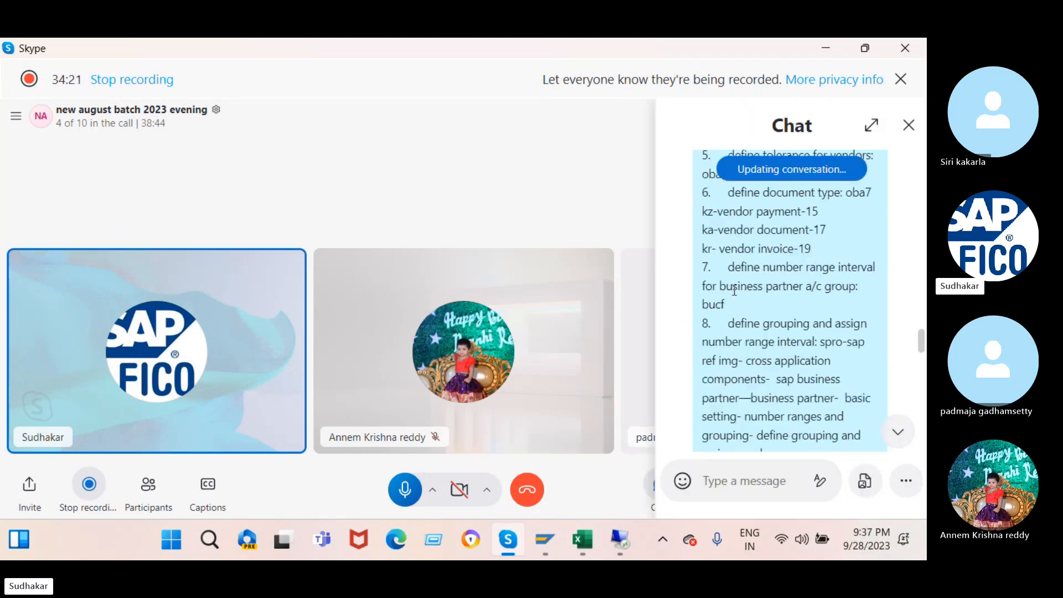
{"action": "scroll", "coordinate": [735, 290], "scroll_direction": "up", "scroll_amount": 8}
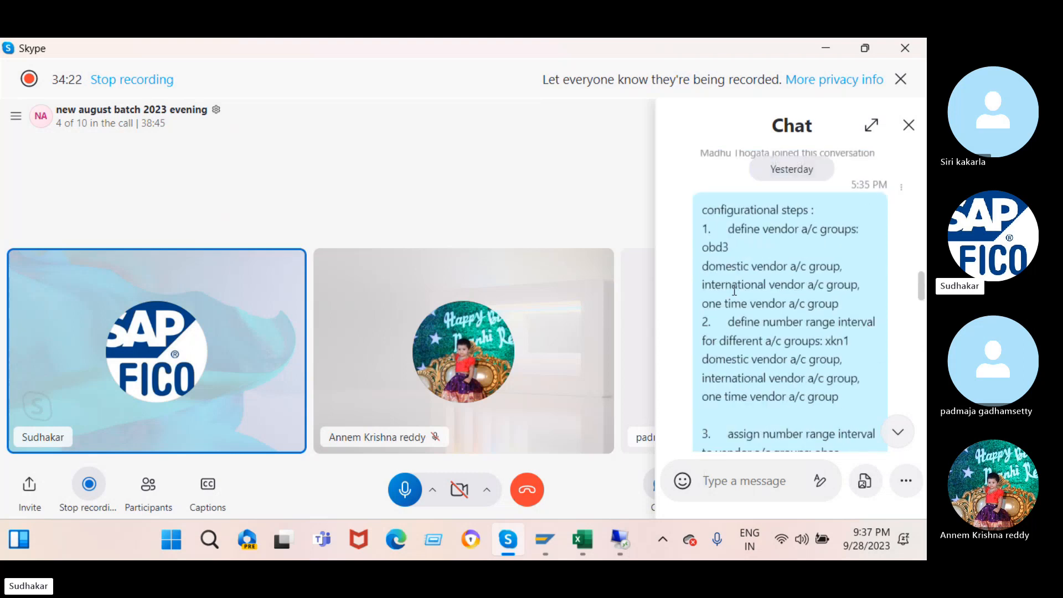
{"action": "scroll", "coordinate": [735, 291], "scroll_direction": "down", "scroll_amount": 3}
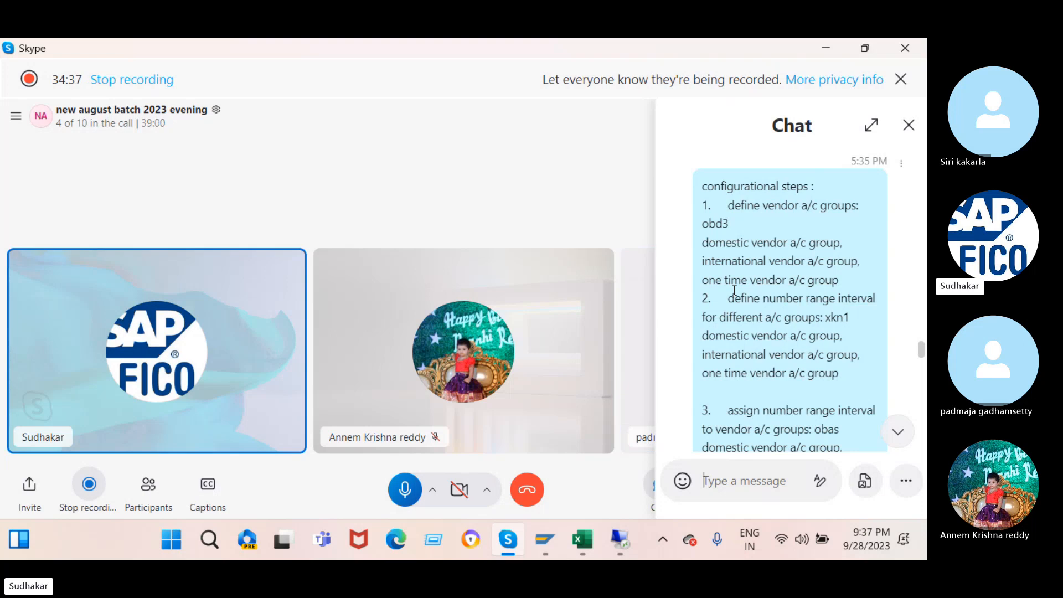
{"action": "scroll", "coordinate": [735, 290], "scroll_direction": "down", "scroll_amount": 1}
{"action": "scroll", "coordinate": [734, 290], "scroll_direction": "down", "scroll_amount": 1}
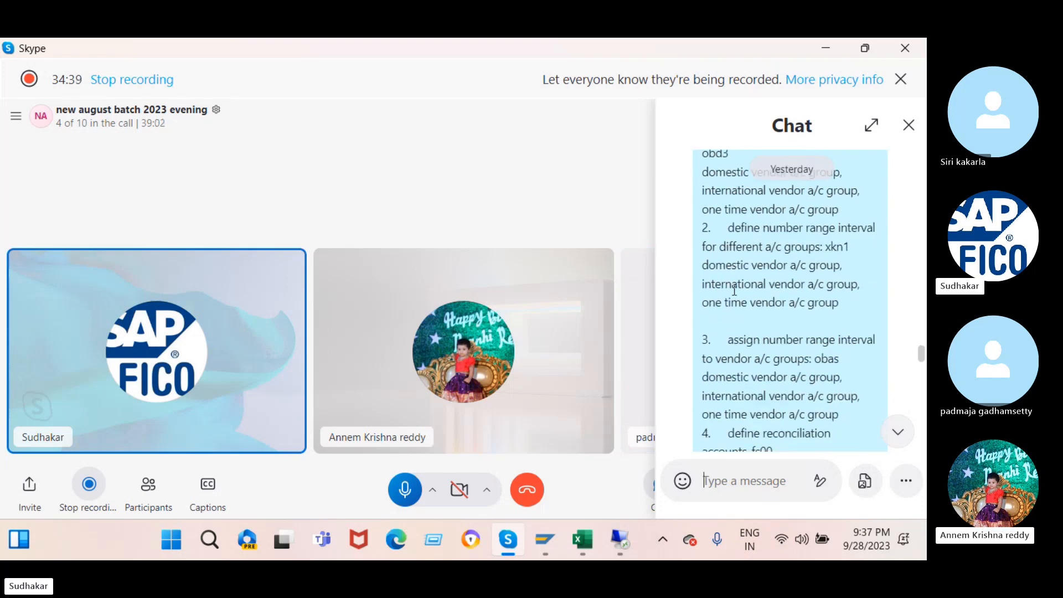
{"action": "scroll", "coordinate": [734, 290], "scroll_direction": "down", "scroll_amount": 2}
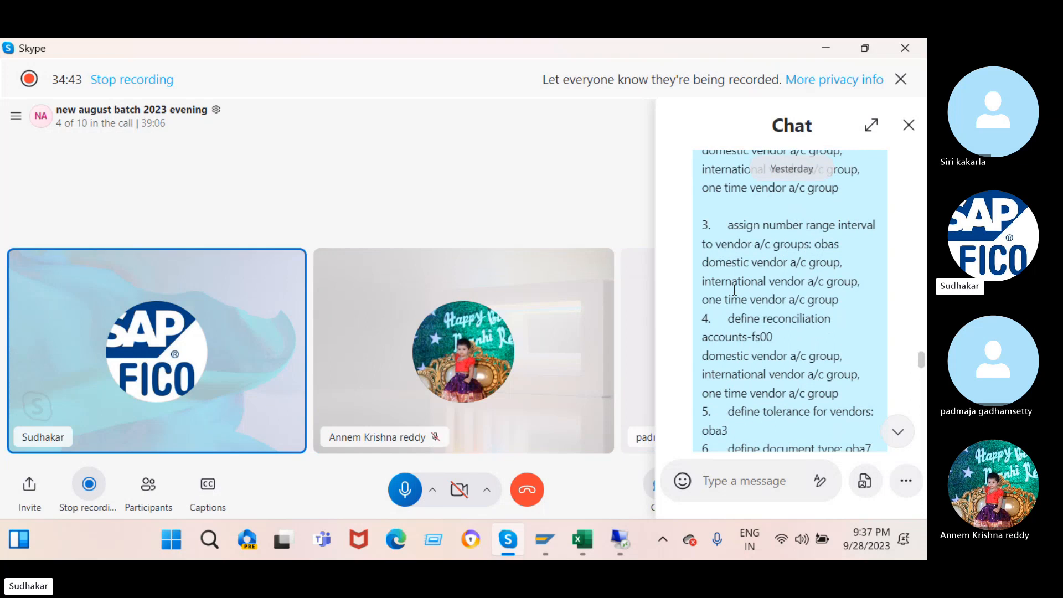
{"action": "scroll", "coordinate": [734, 290], "scroll_direction": "down", "scroll_amount": 3}
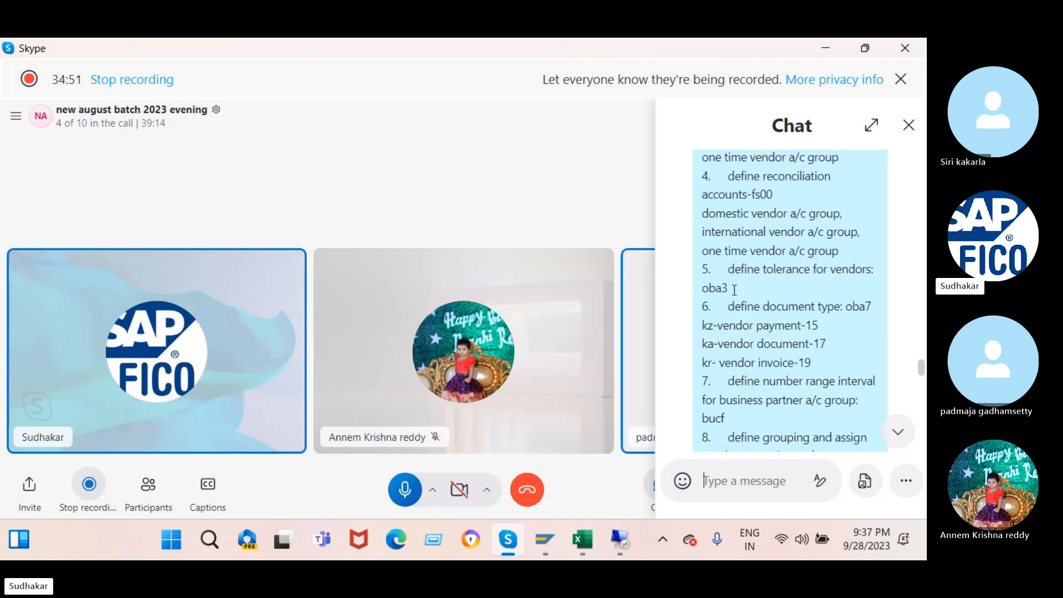
{"action": "scroll", "coordinate": [734, 290], "scroll_direction": "down", "scroll_amount": 1}
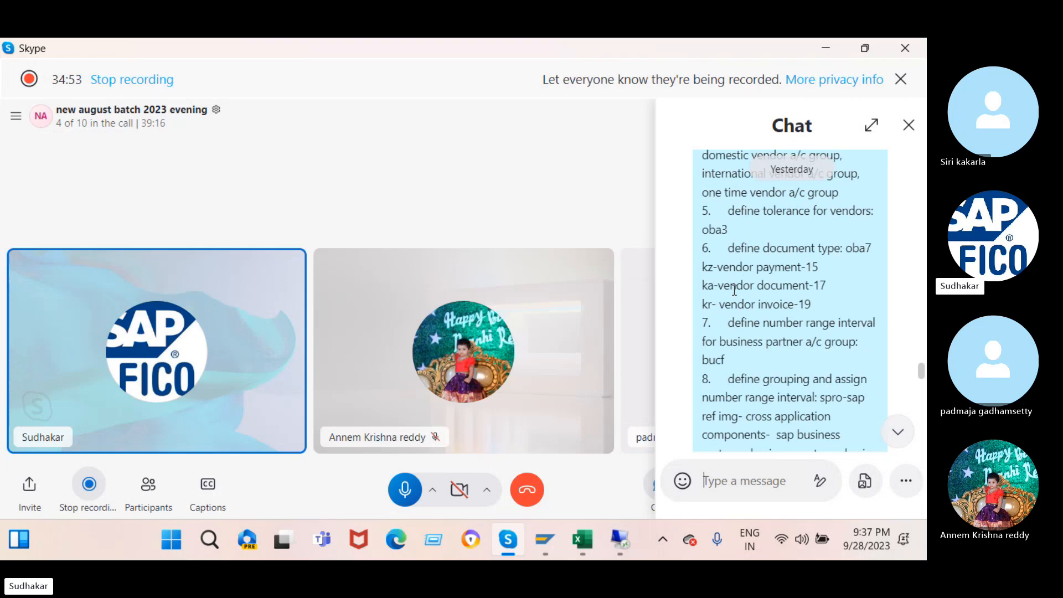
{"action": "scroll", "coordinate": [734, 290], "scroll_direction": "down", "scroll_amount": 1}
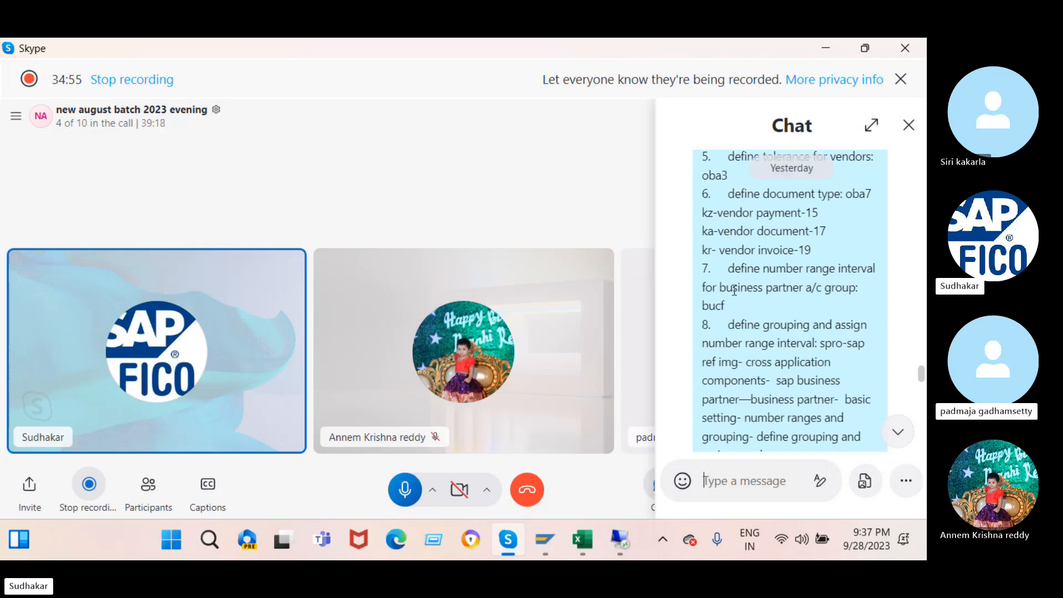
{"action": "scroll", "coordinate": [735, 290], "scroll_direction": "down", "scroll_amount": 1}
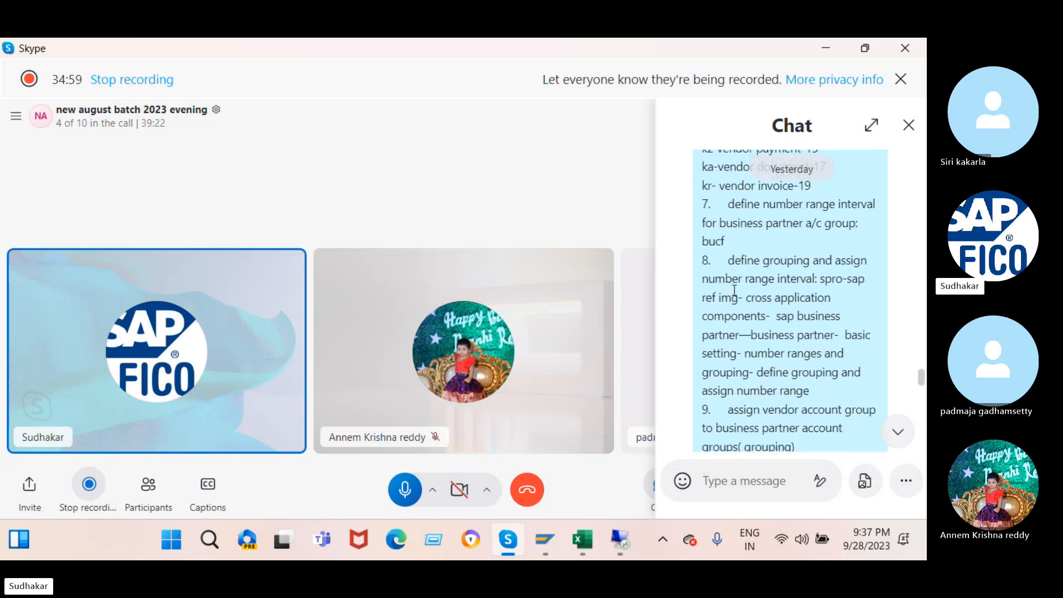
{"action": "scroll", "coordinate": [735, 290], "scroll_direction": "down", "scroll_amount": 1}
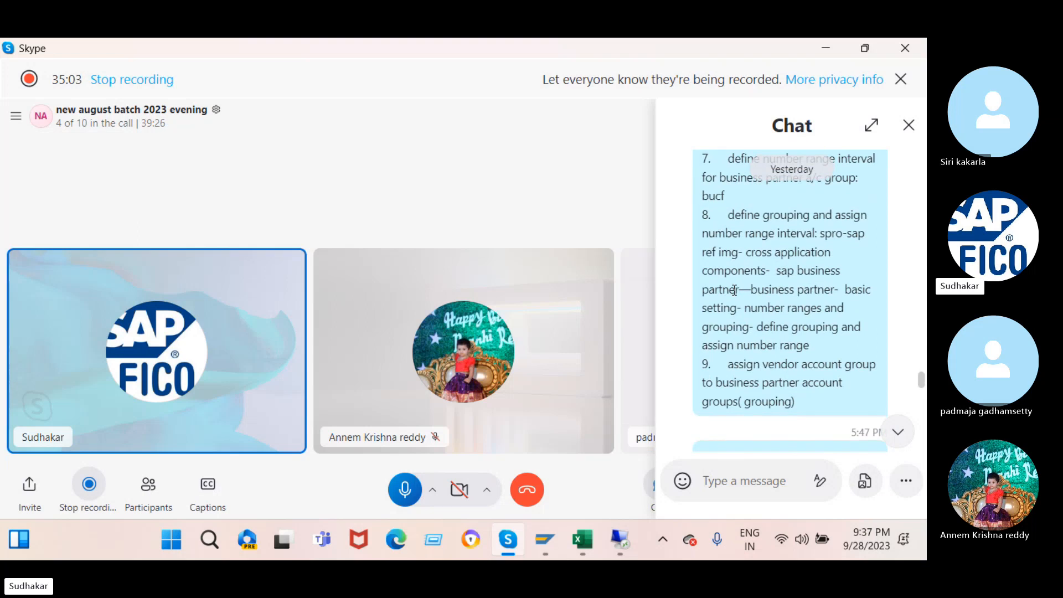
{"action": "scroll", "coordinate": [734, 290], "scroll_direction": "down", "scroll_amount": 2}
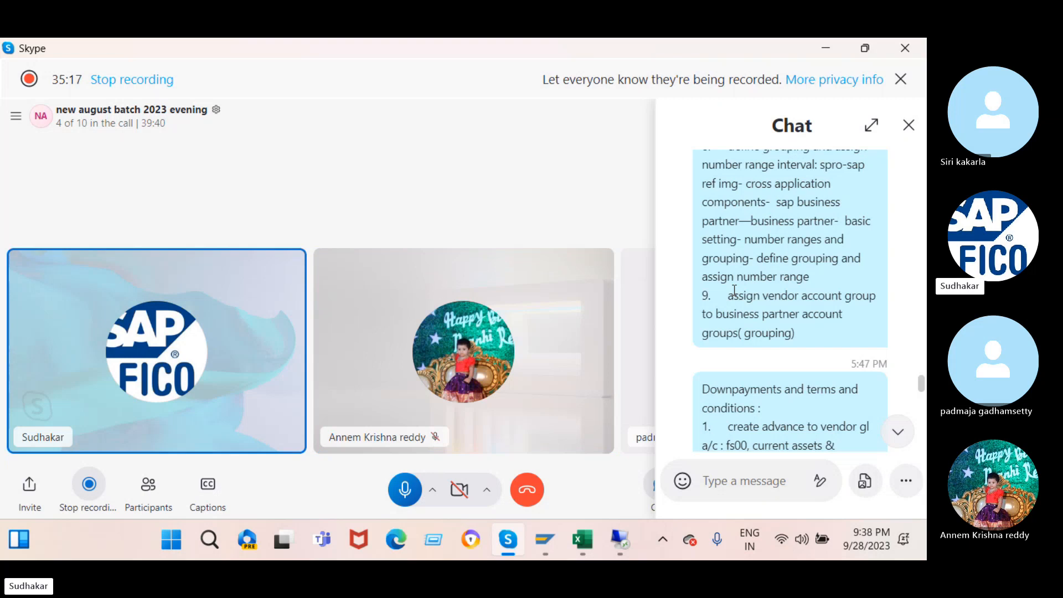
{"action": "scroll", "coordinate": [734, 290], "scroll_direction": "down", "scroll_amount": 3}
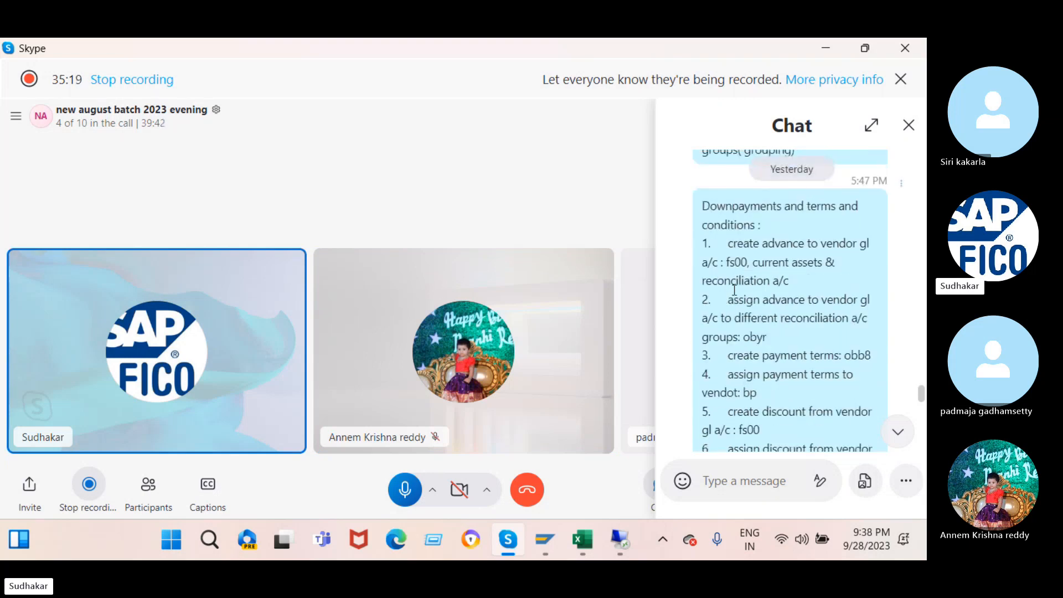
{"action": "scroll", "coordinate": [734, 290], "scroll_direction": "down", "scroll_amount": 1}
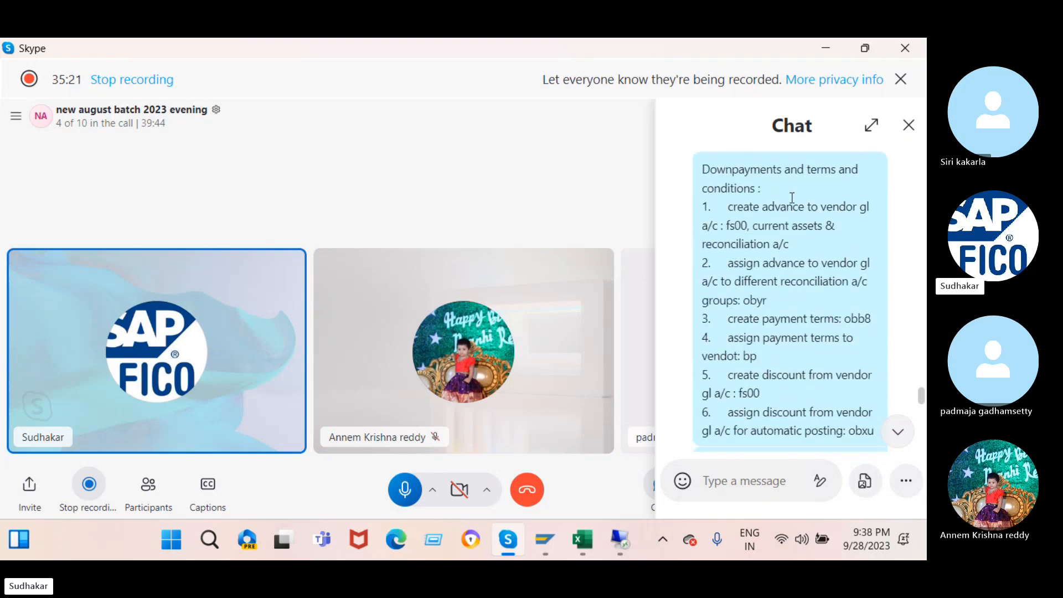
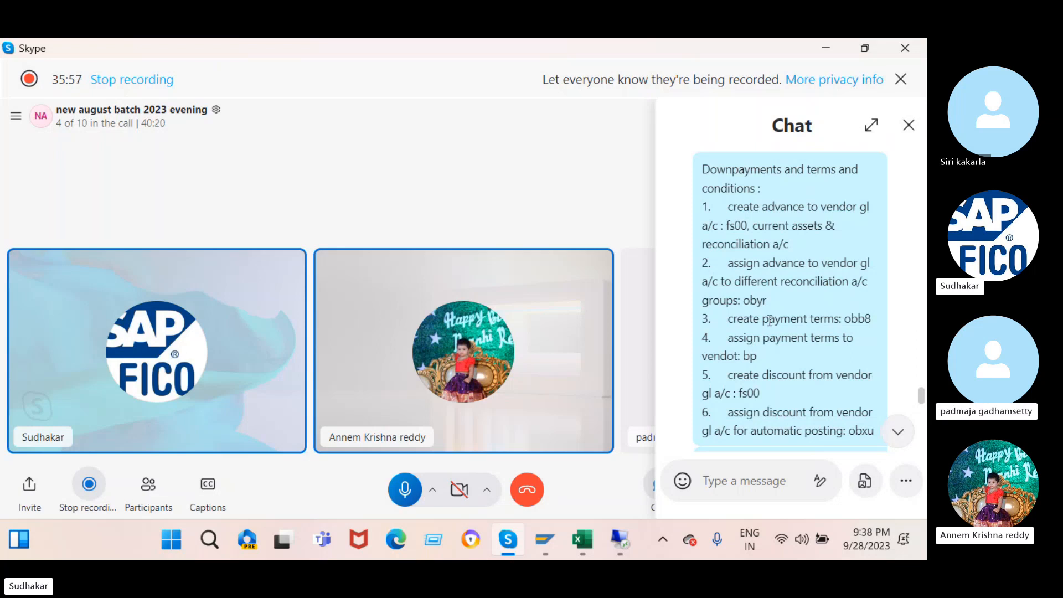
- Scroll the Skype meeting chat to the unit-testing task list, then return to the SAP remote session
{"action": "scroll", "coordinate": [770, 322], "scroll_direction": "down", "scroll_amount": 1}
{"action": "scroll", "coordinate": [770, 321], "scroll_direction": "down", "scroll_amount": 3}
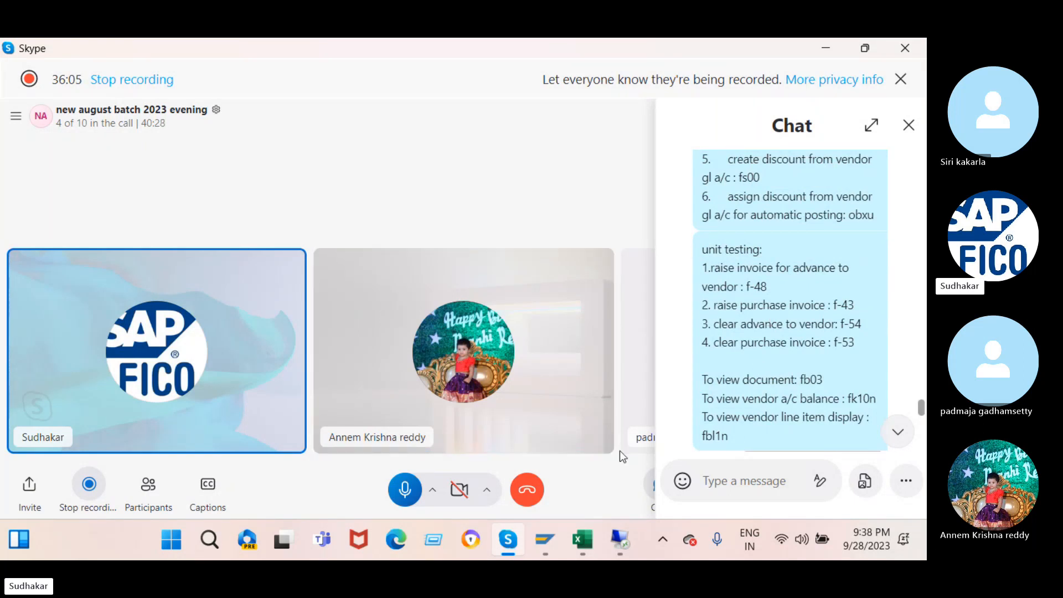
{"action": "mouse_move", "coordinate": [629, 541]}
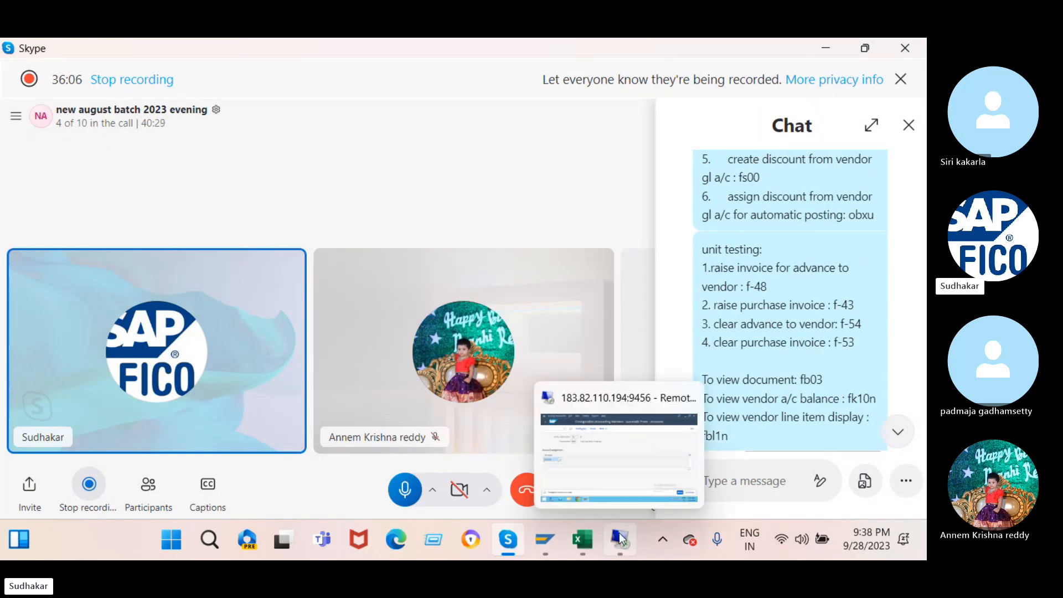
{"action": "left_click", "coordinate": [593, 468]}
- Jump to transaction FS00 with /nfs00 to edit G/L accounts centrally for company code J2
{"action": "left_click", "coordinate": [50, 132]}
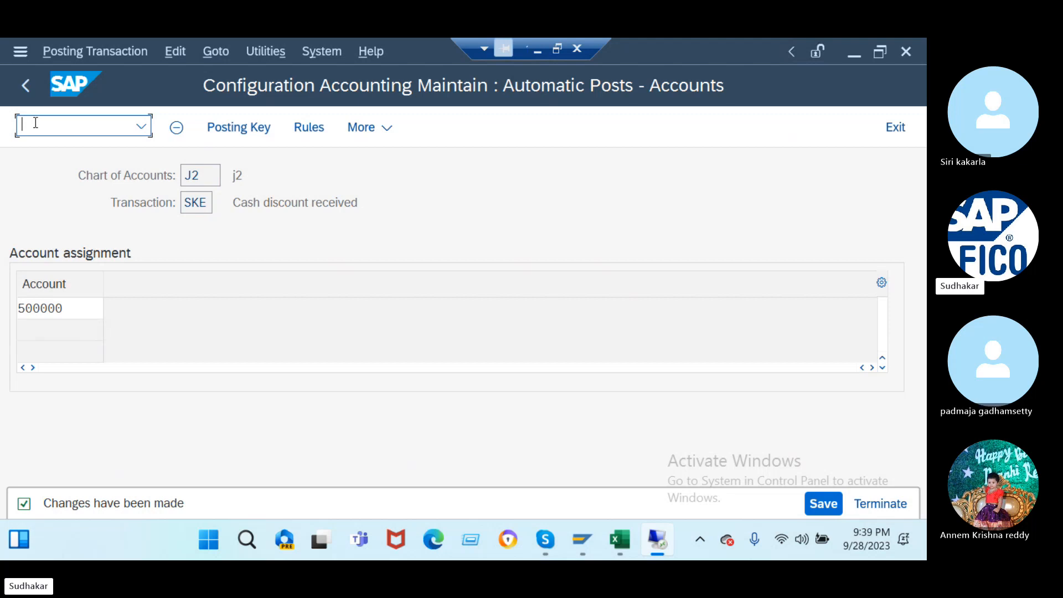
{"action": "type", "text": "/"}
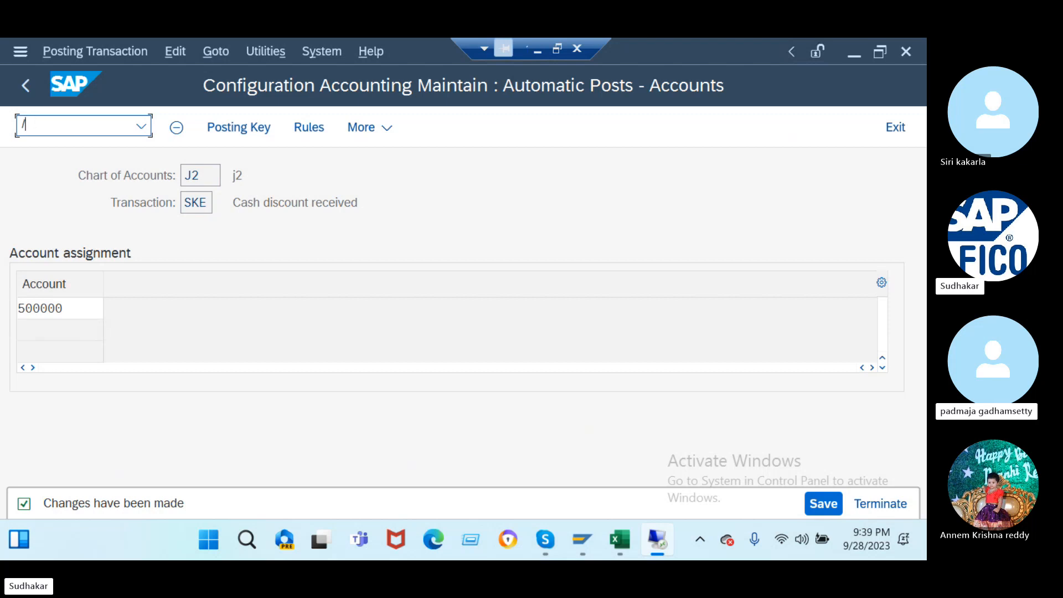
{"action": "type", "text": "nfs00"}
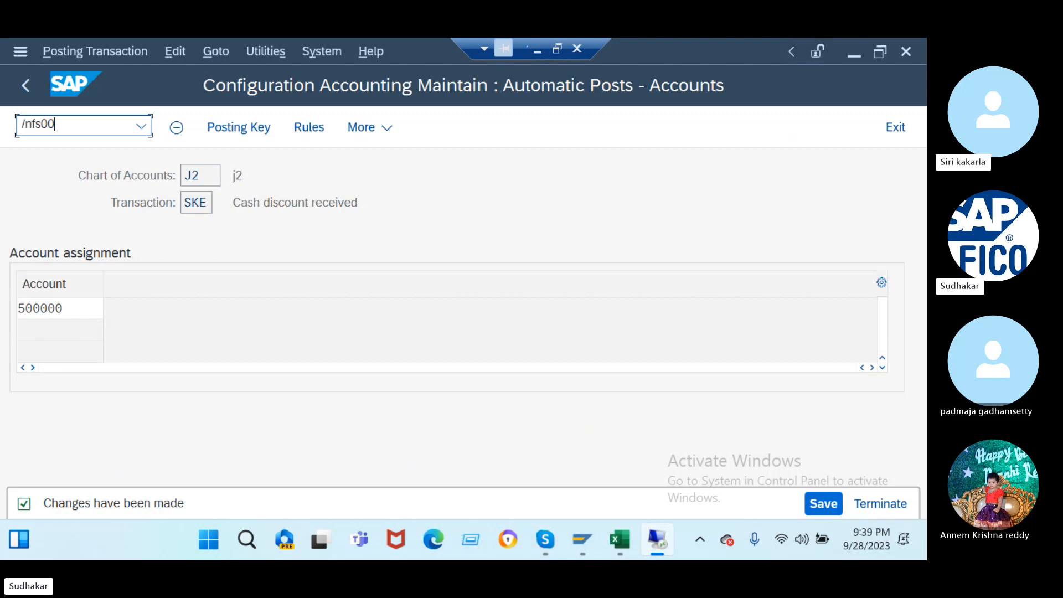
{"action": "key", "text": "Return"}
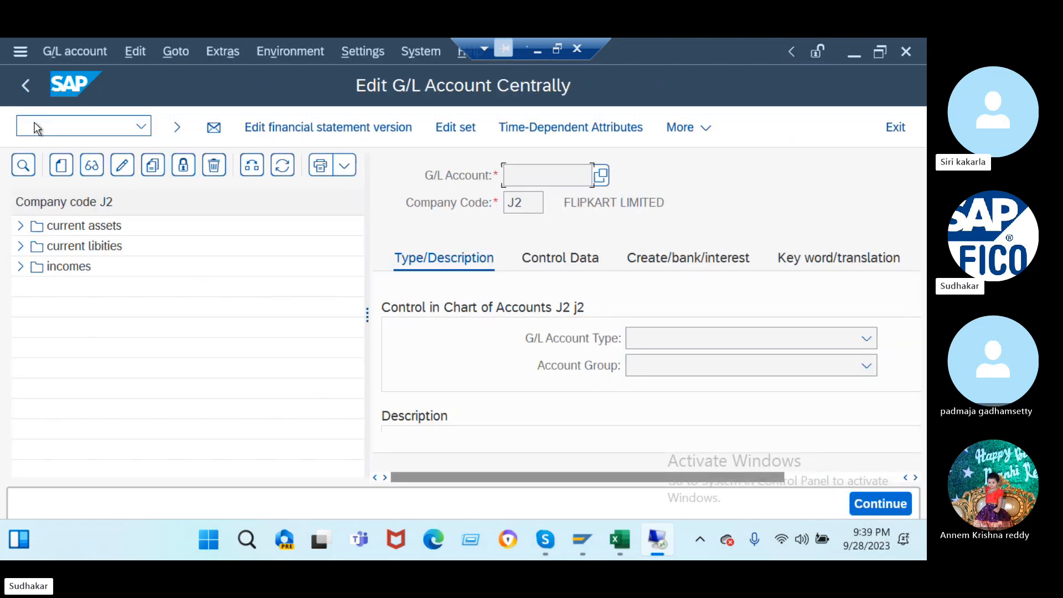
- Start creating new G/L account 200001 and widen the account form
{"action": "left_click", "coordinate": [21, 226]}
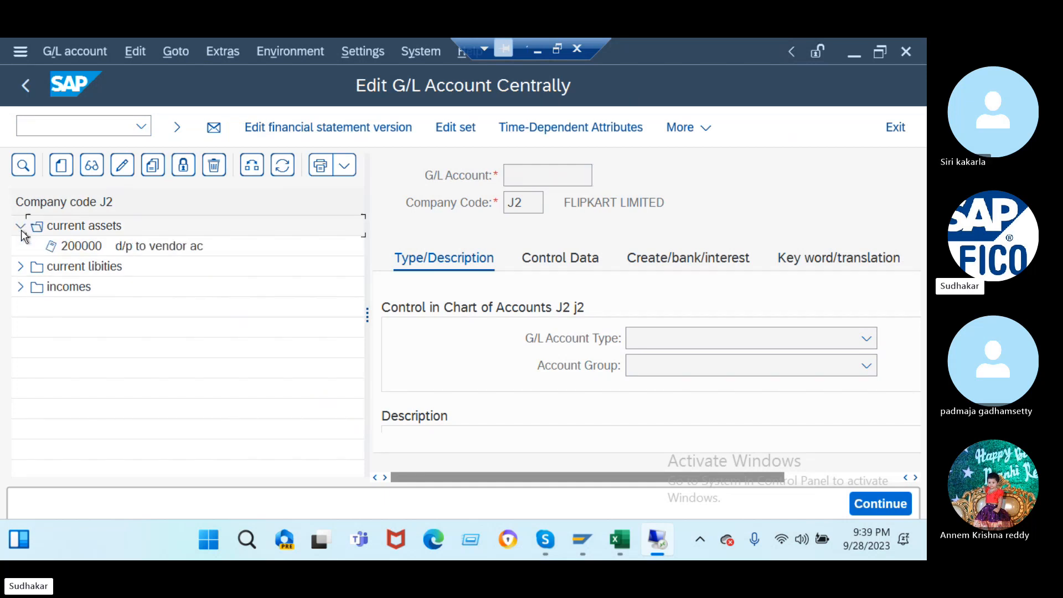
{"action": "left_click", "coordinate": [61, 164]}
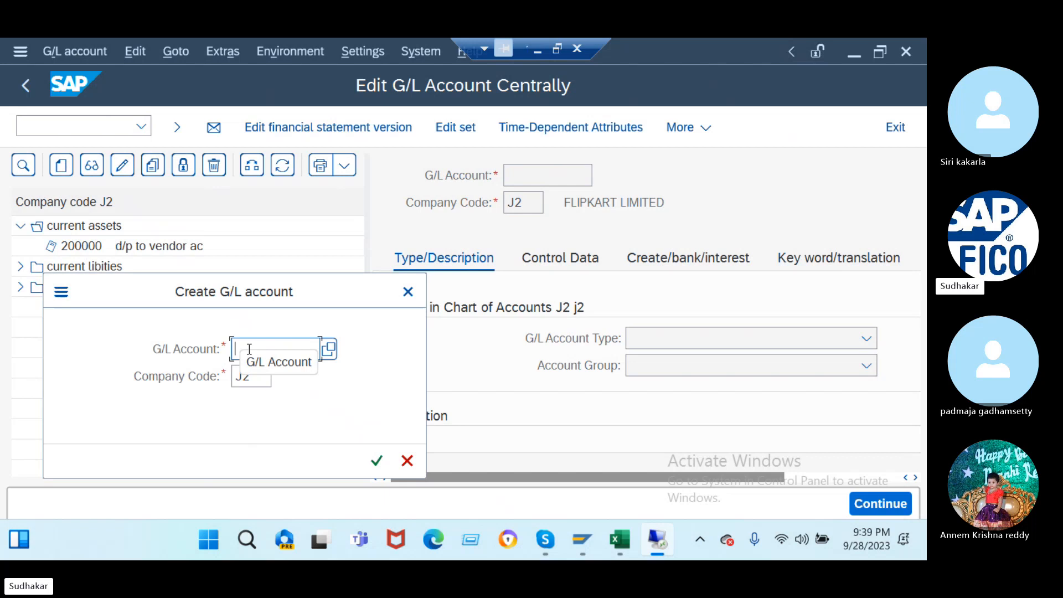
{"action": "type", "text": "200001"}
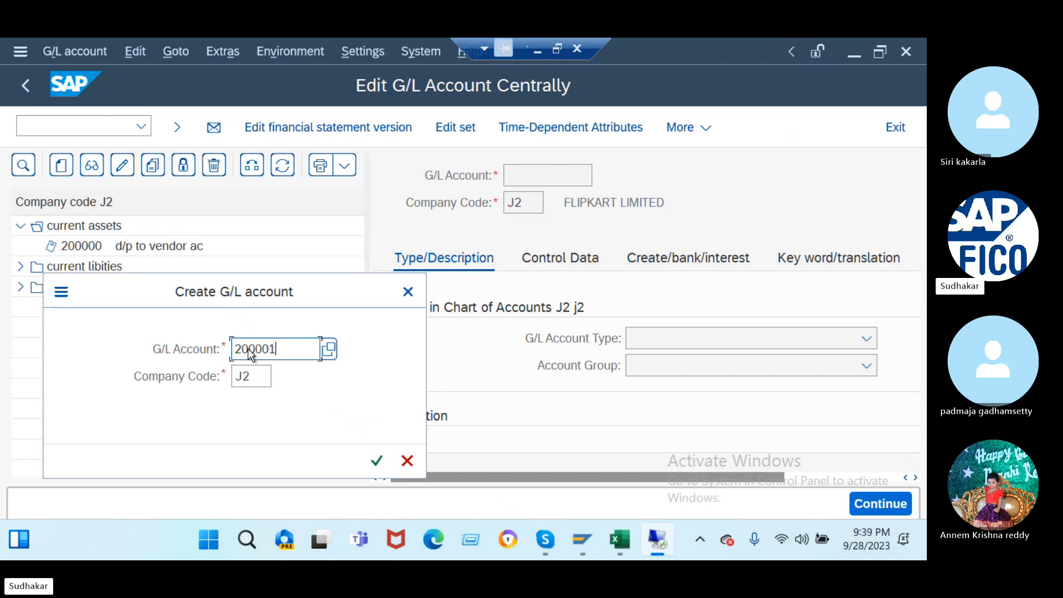
{"action": "key", "text": "Return"}
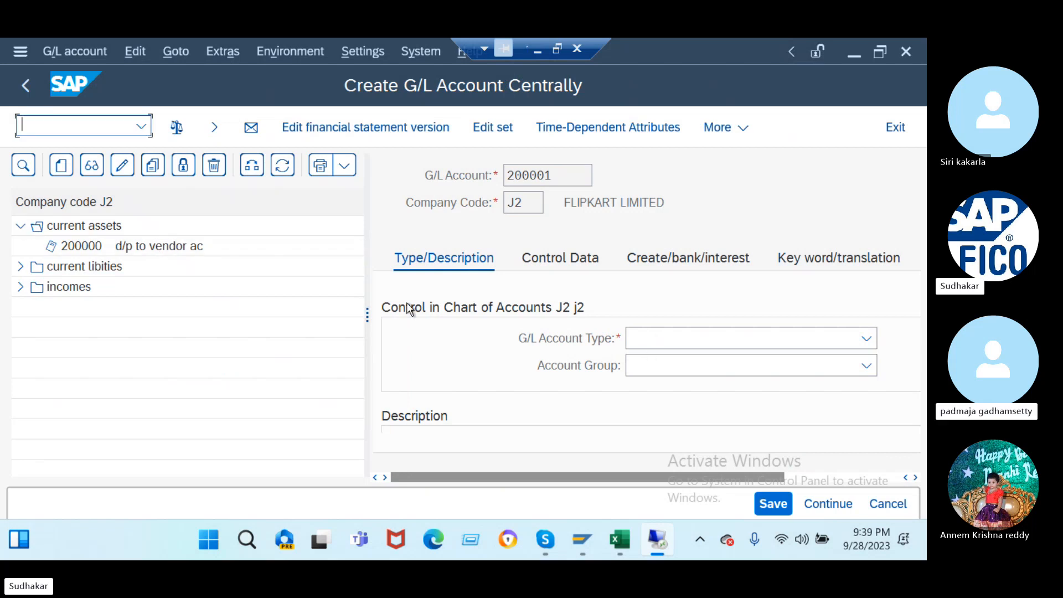
{"action": "left_click", "coordinate": [366, 303]}
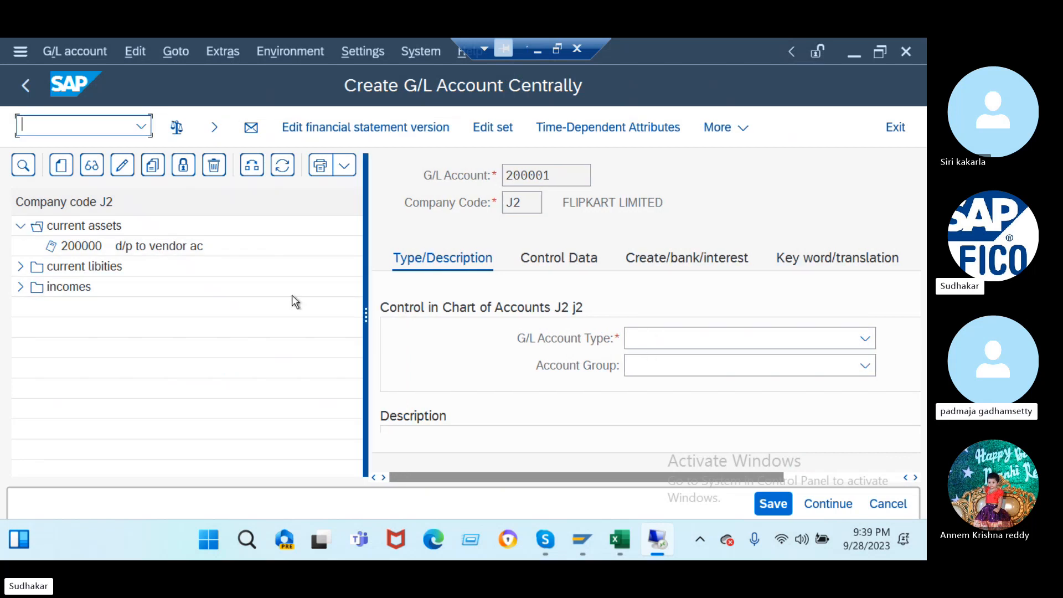
{"action": "left_click_drag", "start_coordinate": [292, 295], "coordinate": [198, 313]}
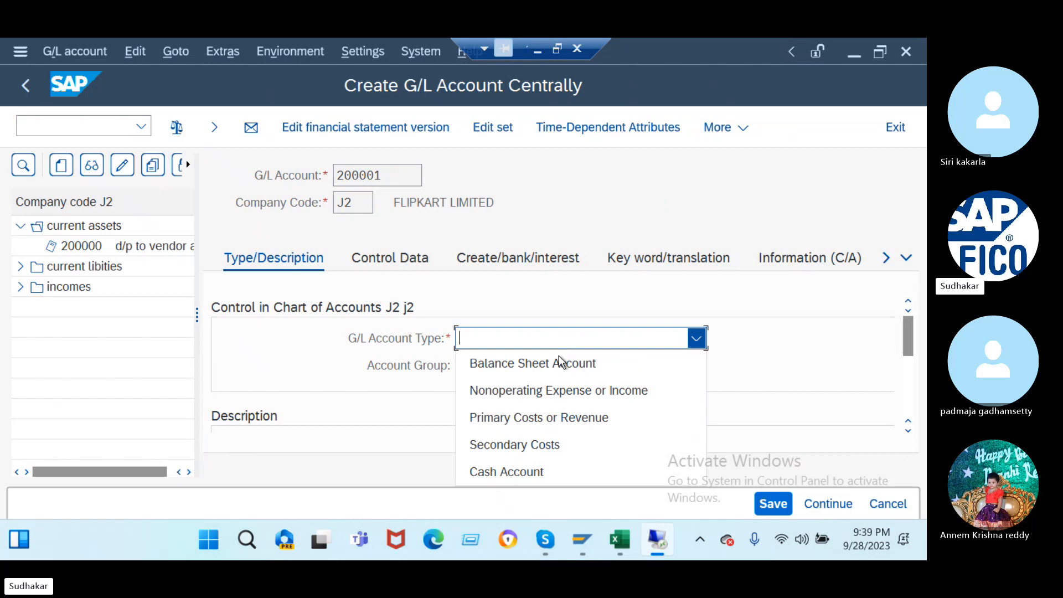
- Make 200001 a Balance Sheet Account in current assets with short and long text 'bank ac'
{"action": "left_click", "coordinate": [560, 363]}
{"action": "left_click", "coordinate": [561, 366]}
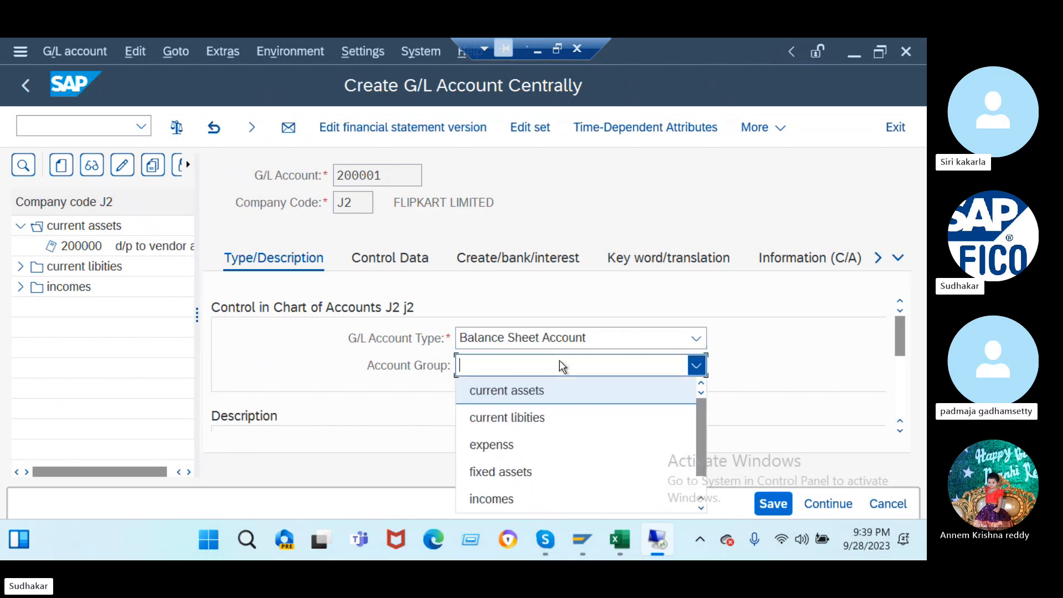
{"action": "left_click", "coordinate": [548, 391]}
{"action": "scroll", "coordinate": [534, 399], "scroll_direction": "down", "scroll_amount": 2}
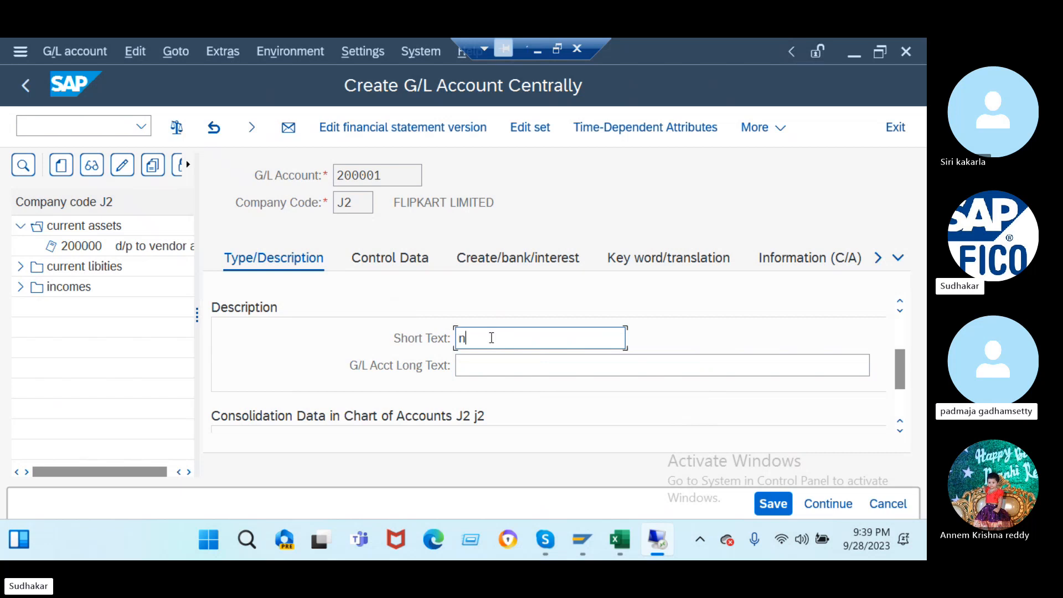
{"action": "type", "text": "bank ac"}
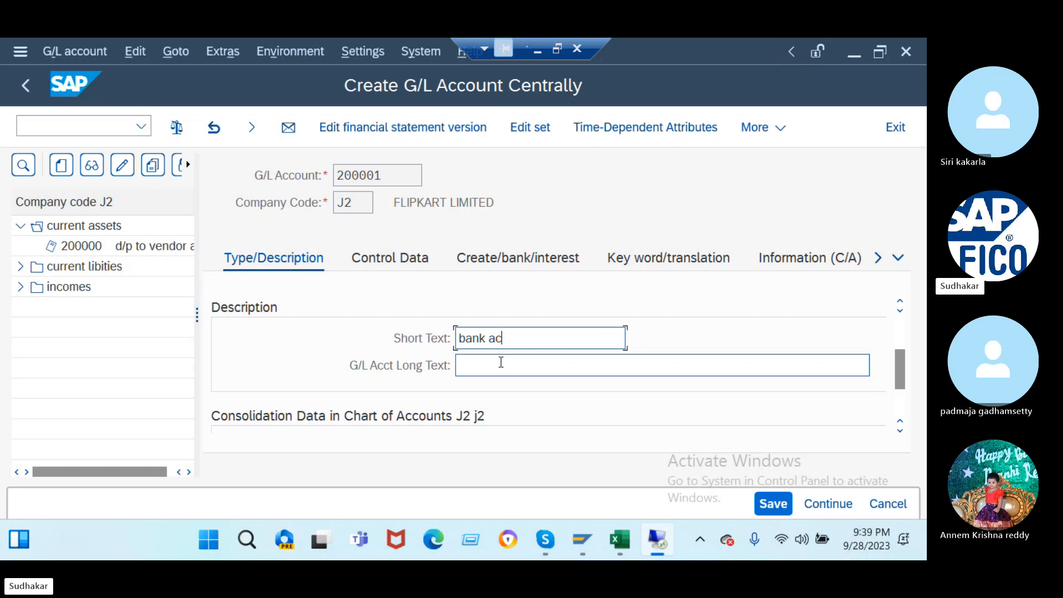
{"action": "left_click", "coordinate": [500, 364]}
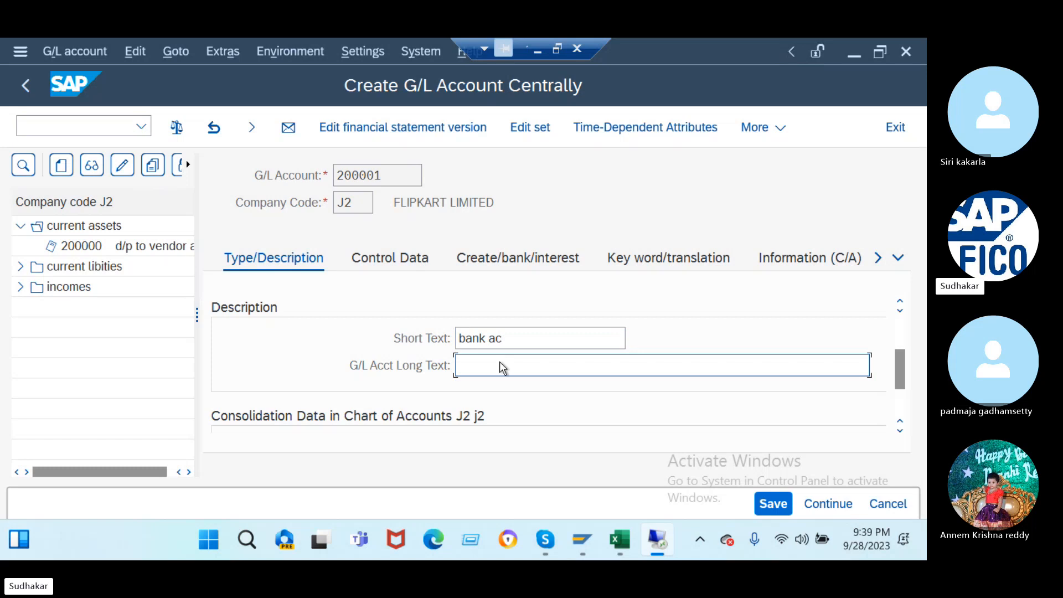
{"action": "type", "text": "bank ac"}
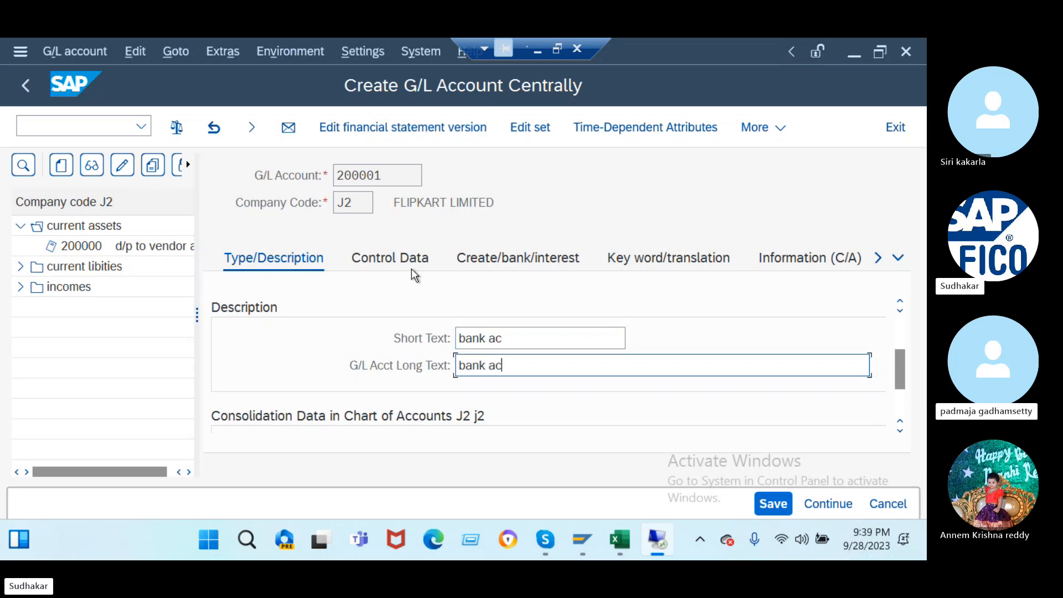
- Set local-currency-only balances, sort key 001 and field status group G005, then save account 200001
{"action": "left_click", "coordinate": [394, 259]}
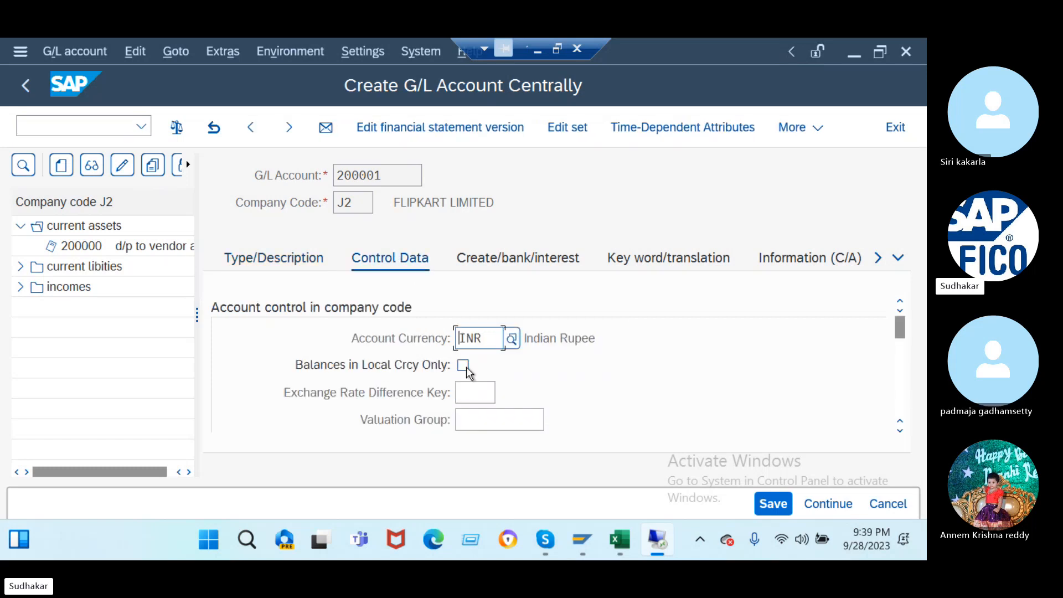
{"action": "left_click", "coordinate": [464, 366]}
{"action": "scroll", "coordinate": [468, 368], "scroll_direction": "down", "scroll_amount": 3}
{"action": "left_click", "coordinate": [468, 368]}
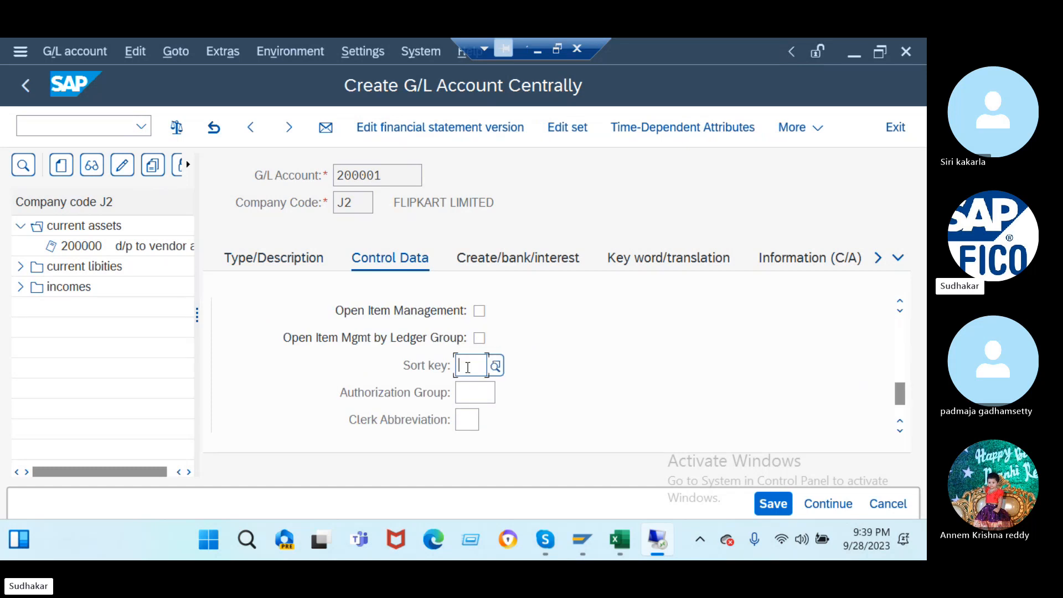
{"action": "type", "text": "001"}
{"action": "scroll", "coordinate": [468, 368], "scroll_direction": "up", "scroll_amount": 3}
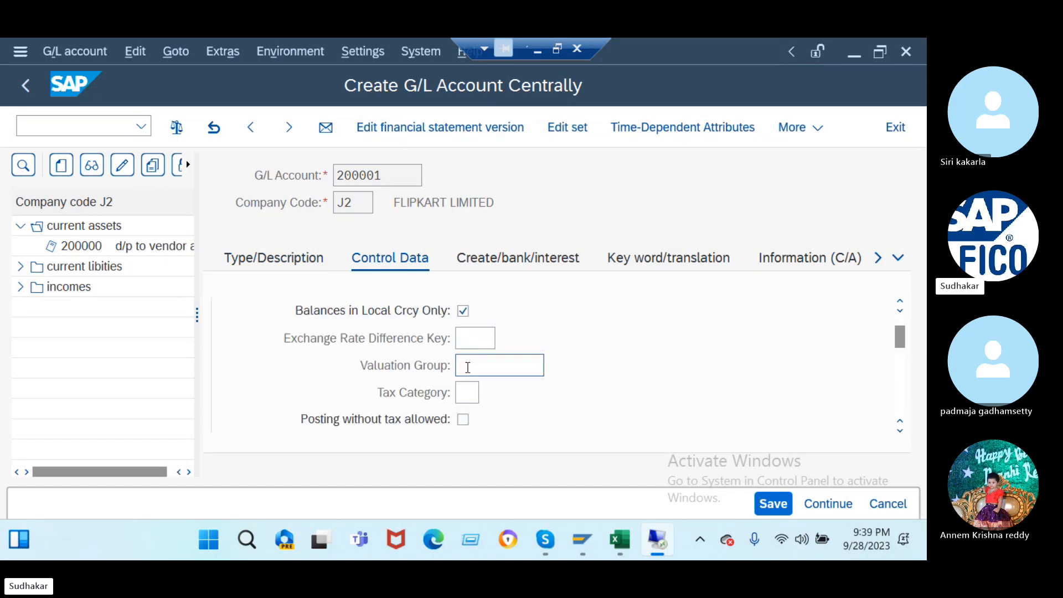
{"action": "left_click", "coordinate": [498, 262]}
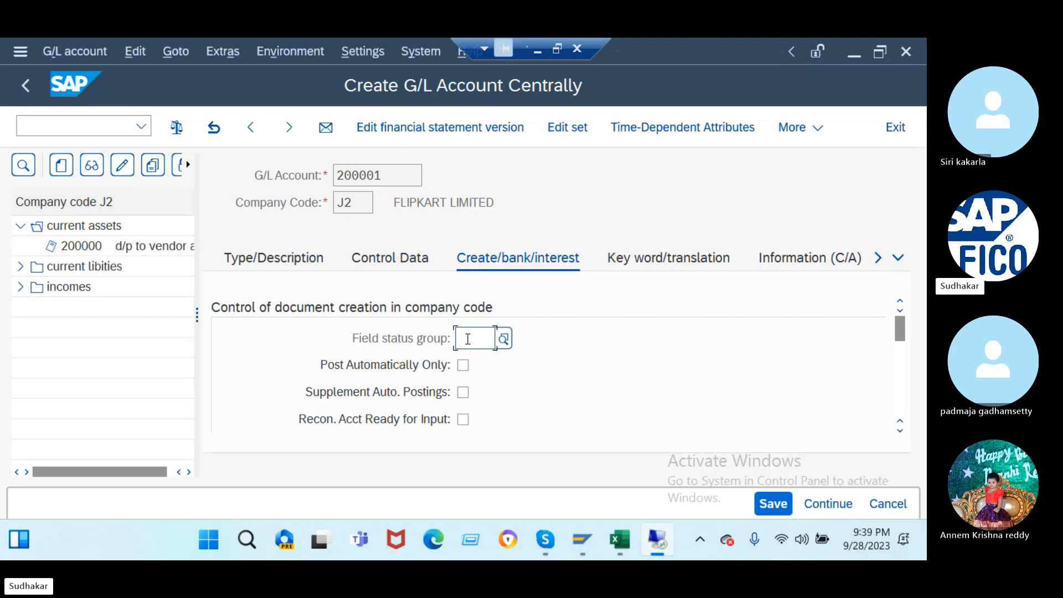
{"action": "type", "text": "g005"}
{"action": "key", "text": "Return"}
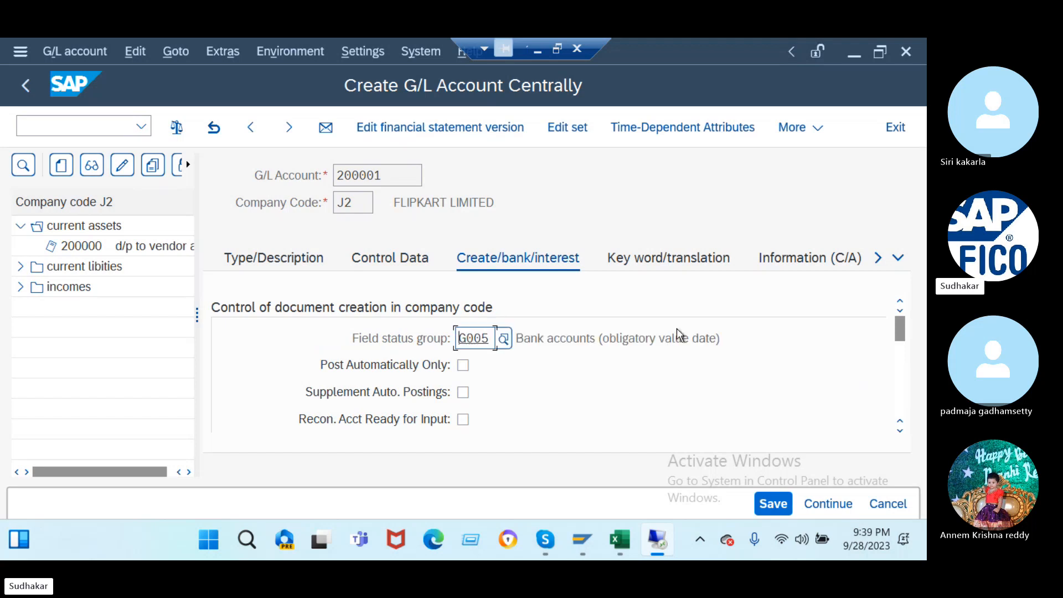
{"action": "left_click", "coordinate": [774, 504]}
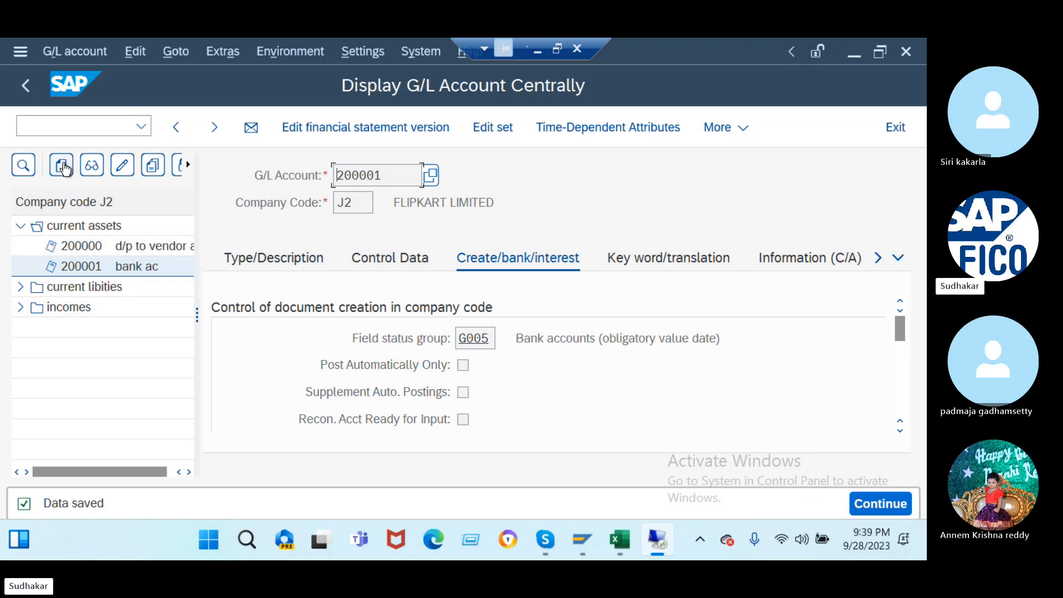
{"action": "left_click", "coordinate": [62, 165]}
- Begin creating G/L account 400000
{"action": "type", "text": "4"}
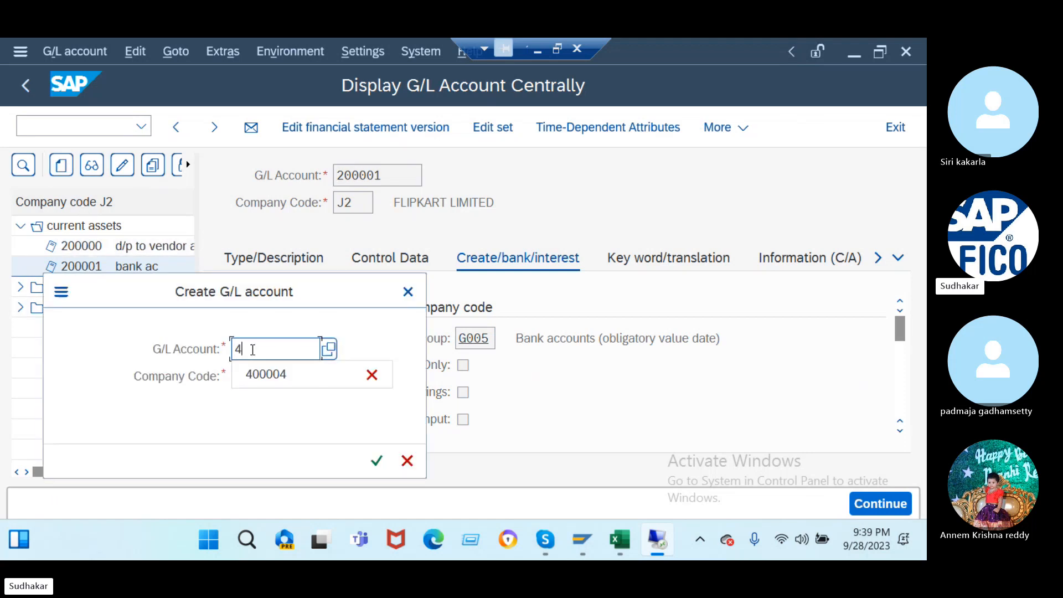
{"action": "type", "text": "00000"}
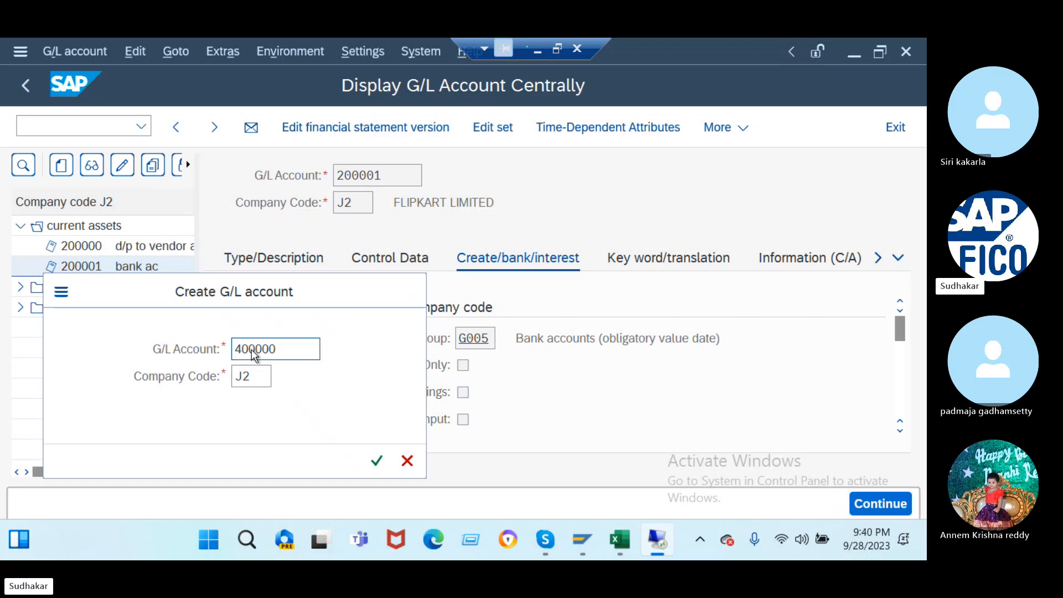
{"action": "key", "text": "Return"}
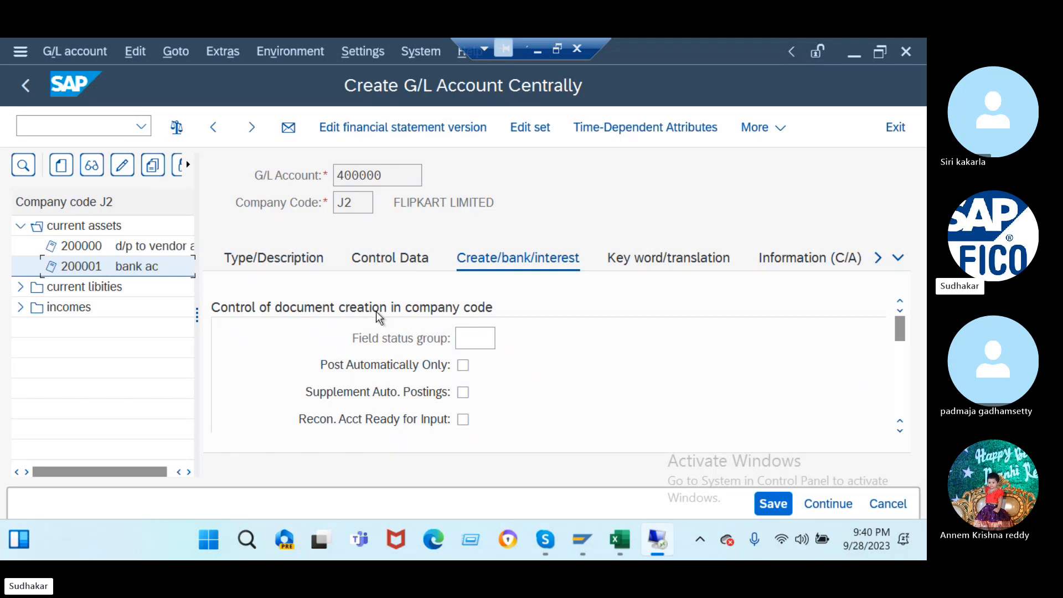
{"action": "left_click", "coordinate": [462, 335]}
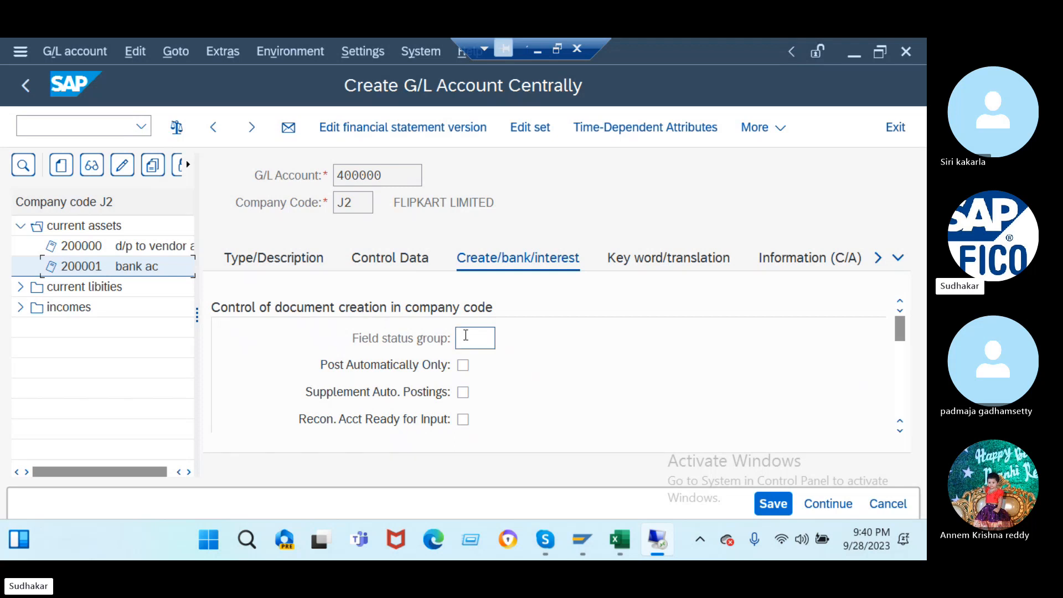
{"action": "left_click", "coordinate": [399, 256]}
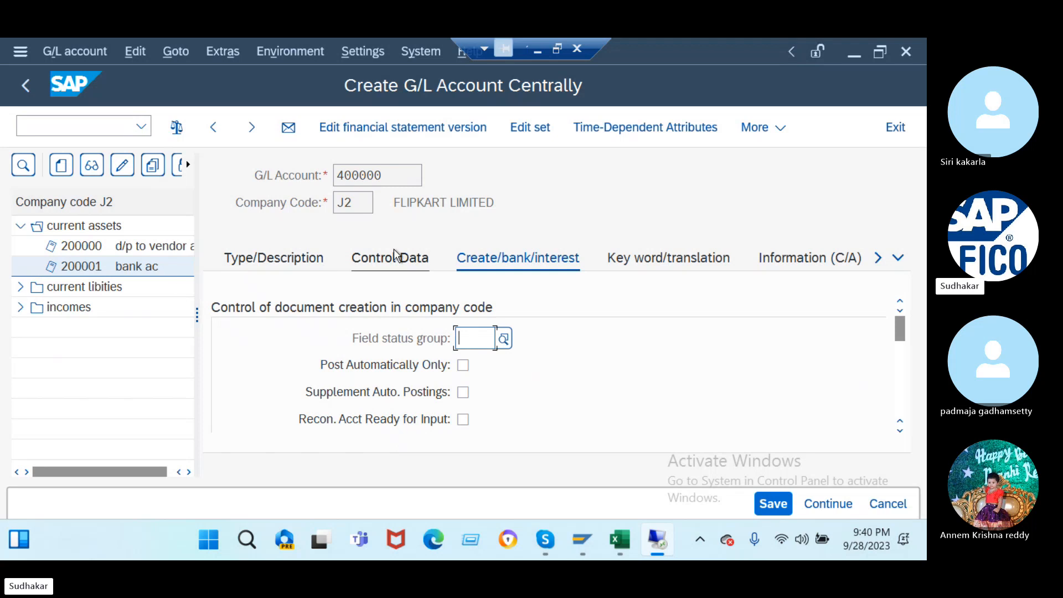
{"action": "left_click", "coordinate": [285, 257]}
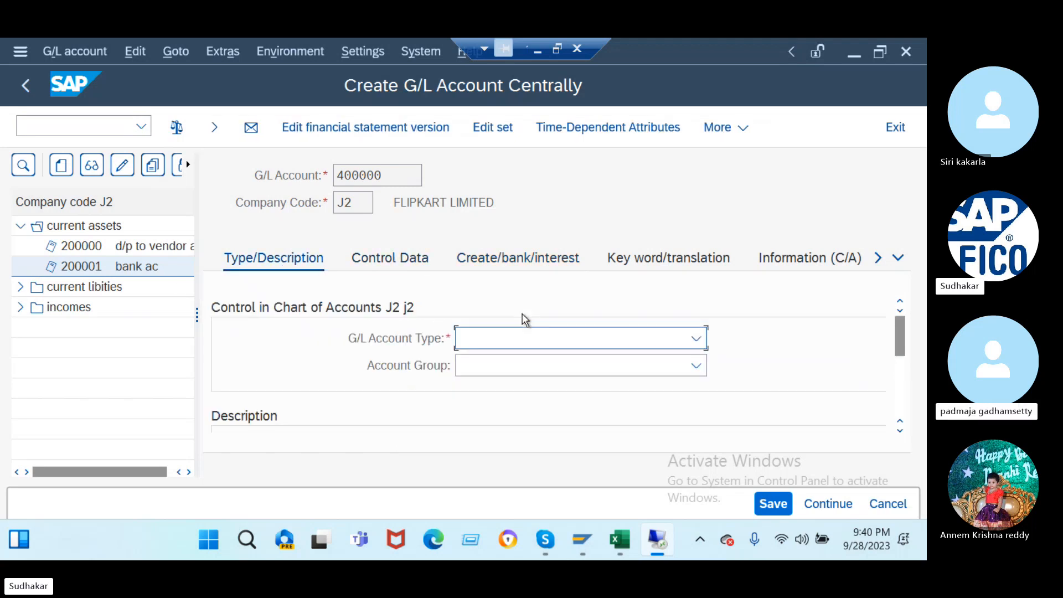
- Make 400000 a Balance Sheet Account in group expenss with short and long text 'purchases ac'
{"action": "left_click", "coordinate": [520, 340]}
{"action": "left_click", "coordinate": [520, 370]}
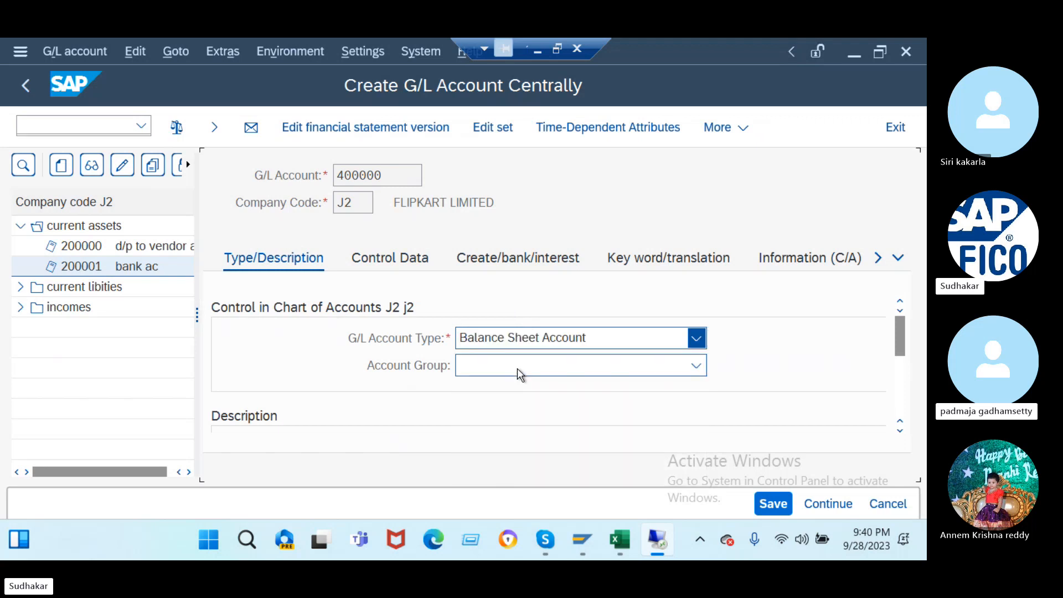
{"action": "left_click", "coordinate": [521, 366]}
{"action": "left_click", "coordinate": [524, 455]}
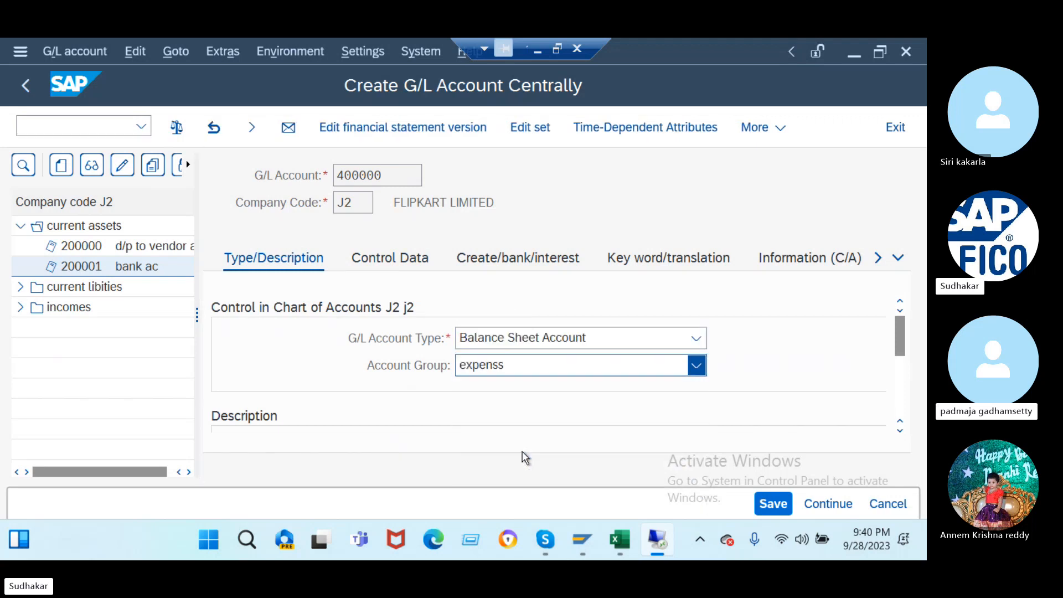
{"action": "scroll", "coordinate": [507, 416], "scroll_direction": "down", "scroll_amount": 2}
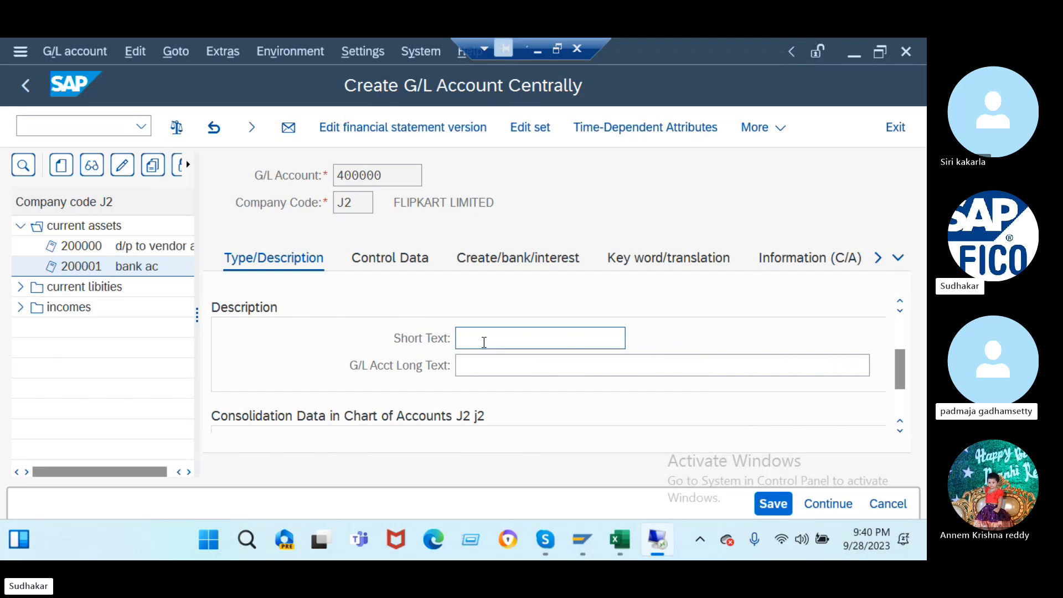
{"action": "type", "text": "purc"}
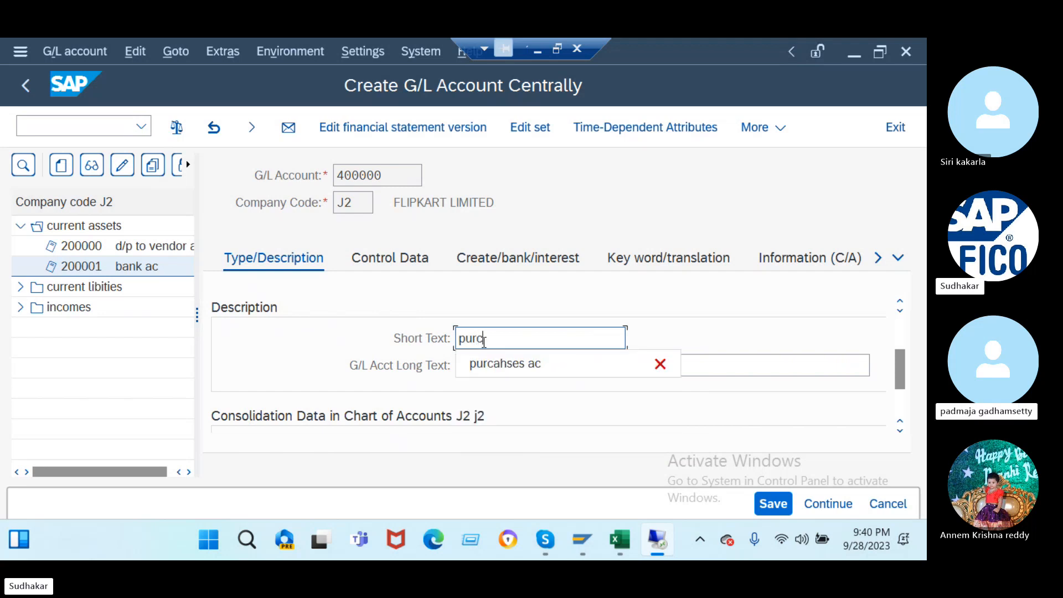
{"action": "type", "text": "hases ac"}
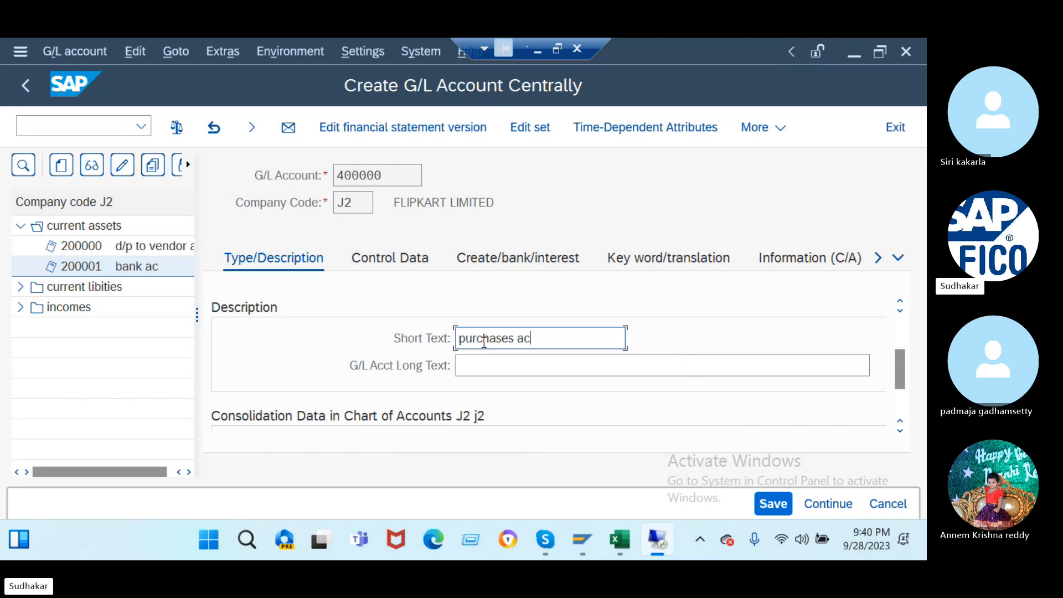
{"action": "left_click_drag", "start_coordinate": [540, 341], "coordinate": [321, 372]}
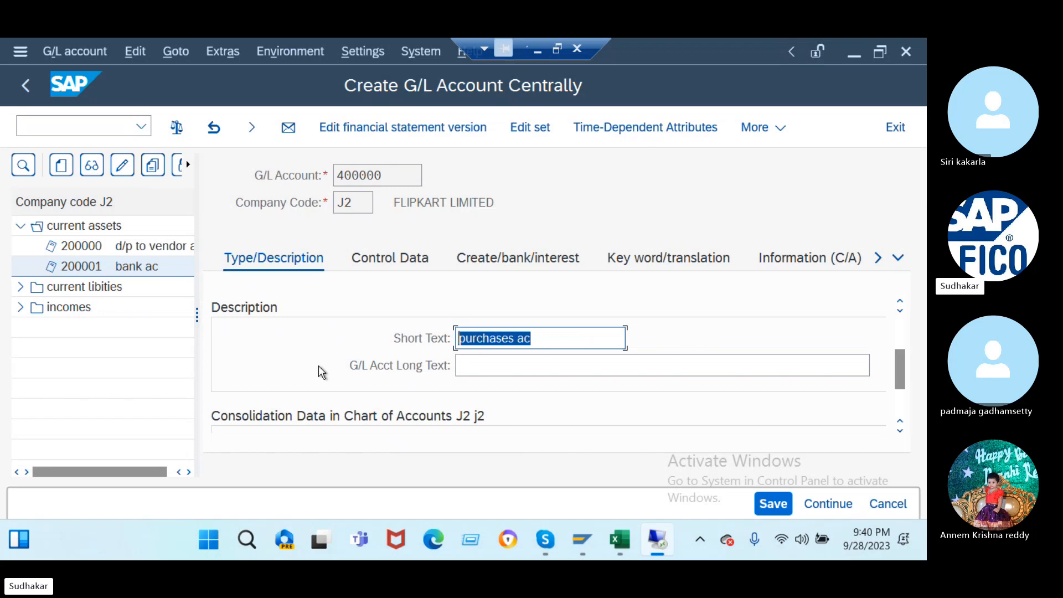
{"action": "key", "text": "ctrl+c"}
{"action": "left_click", "coordinate": [476, 367]}
{"action": "key", "text": "ctrl+v"}
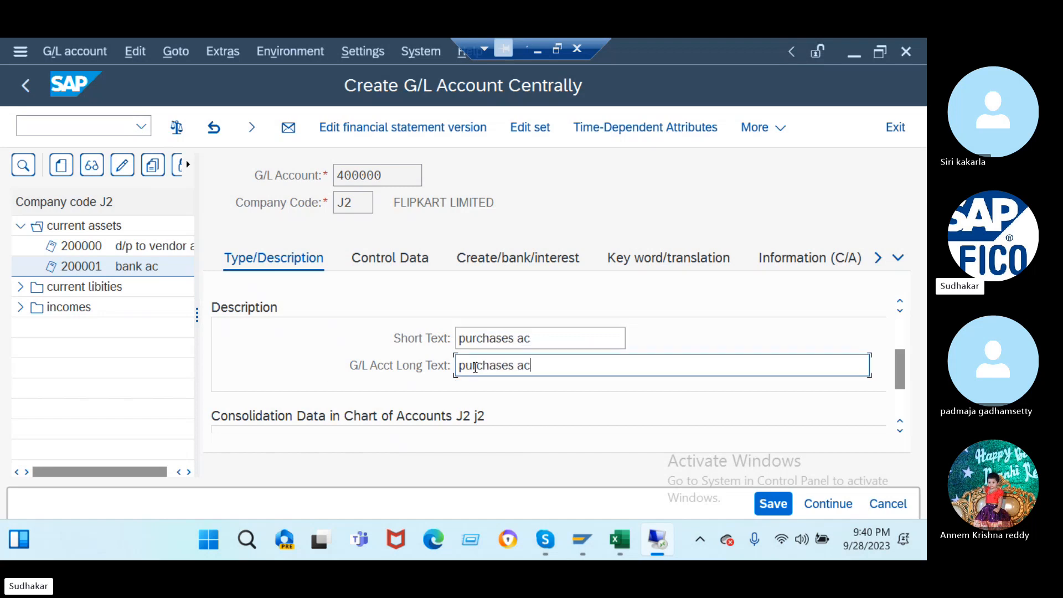
- Give account 400000 sort key 001 and field status group G001, and save despite the warnings
{"action": "left_click", "coordinate": [391, 258]}
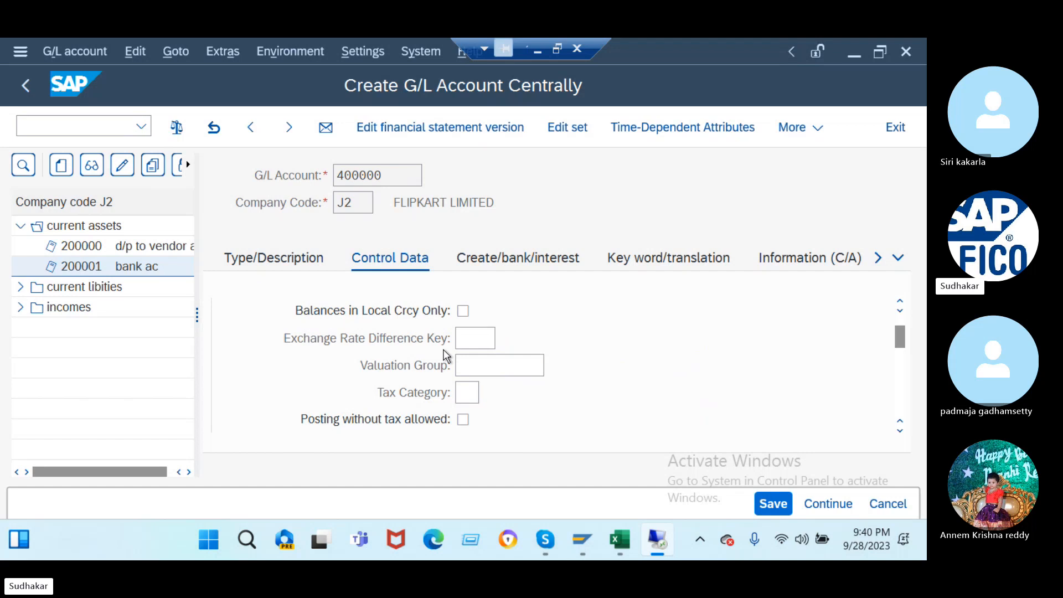
{"action": "scroll", "coordinate": [447, 355], "scroll_direction": "down", "scroll_amount": 3}
{"action": "left_click", "coordinate": [469, 390]}
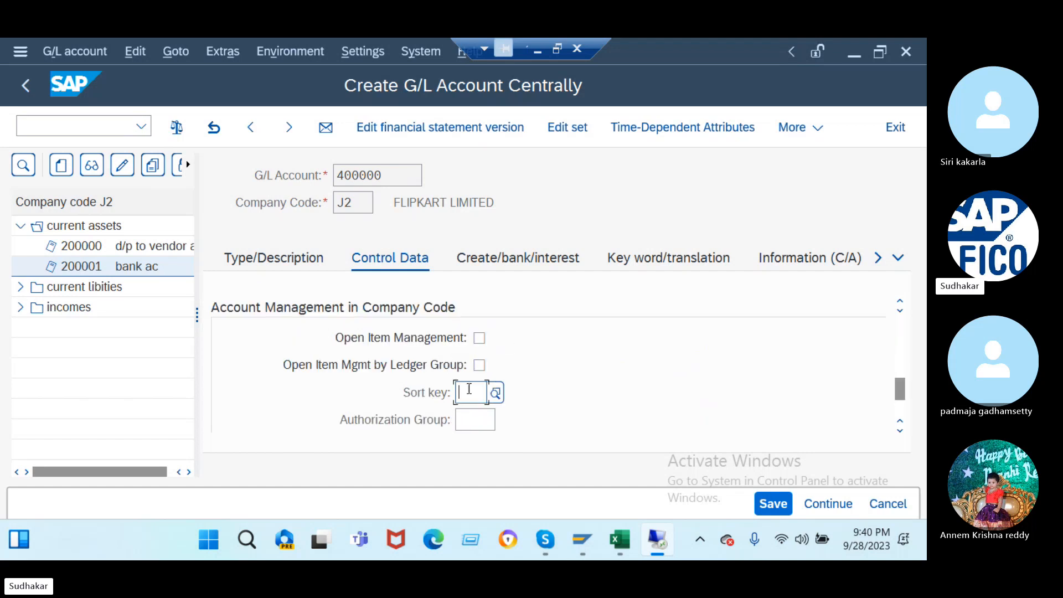
{"action": "type", "text": "001"}
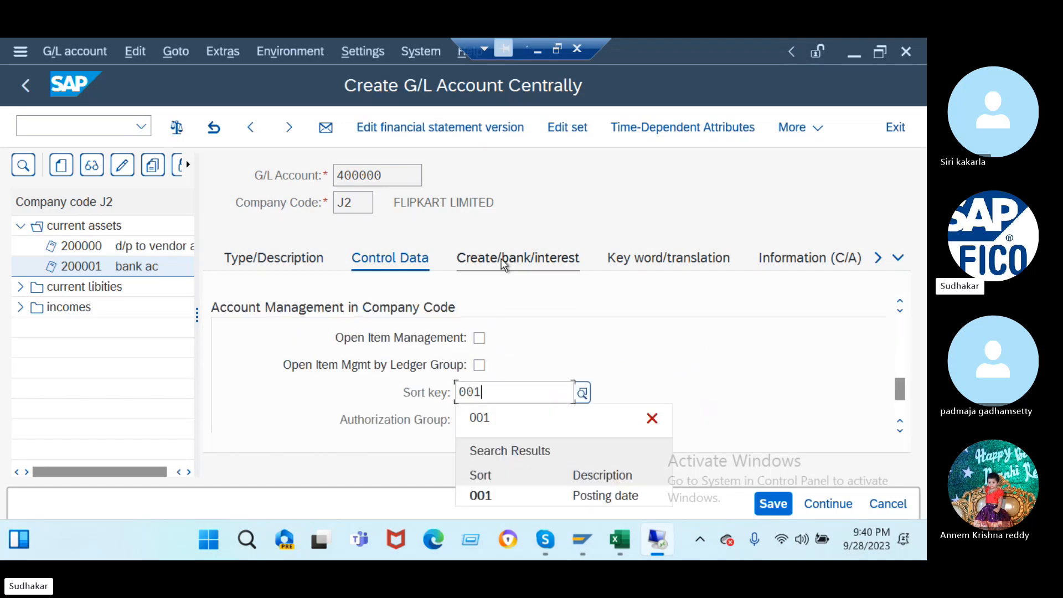
{"action": "left_click", "coordinate": [504, 260]}
{"action": "type", "text": "G001"}
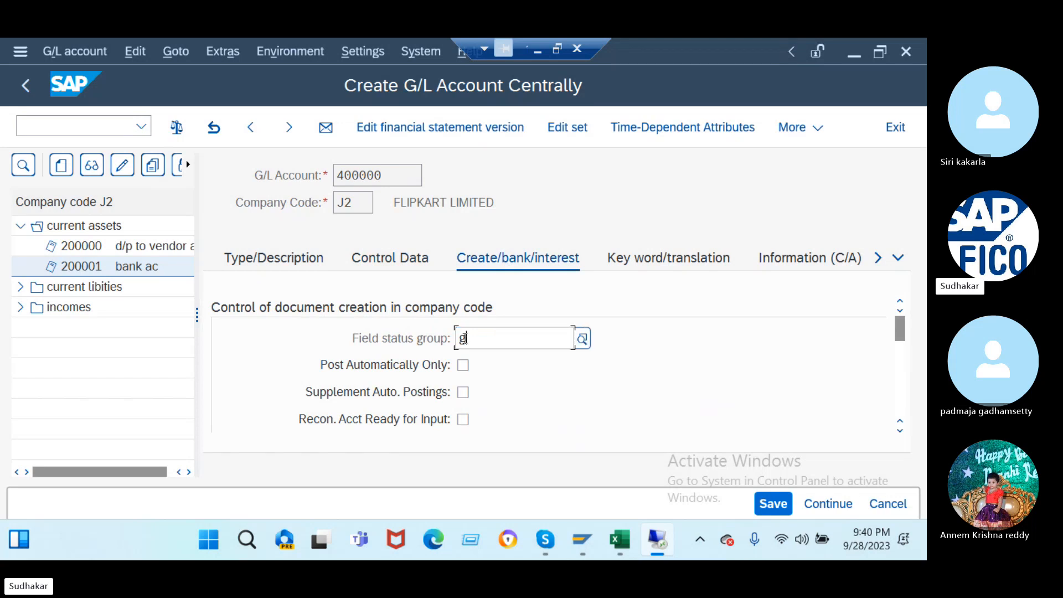
{"action": "key", "text": "Return"}
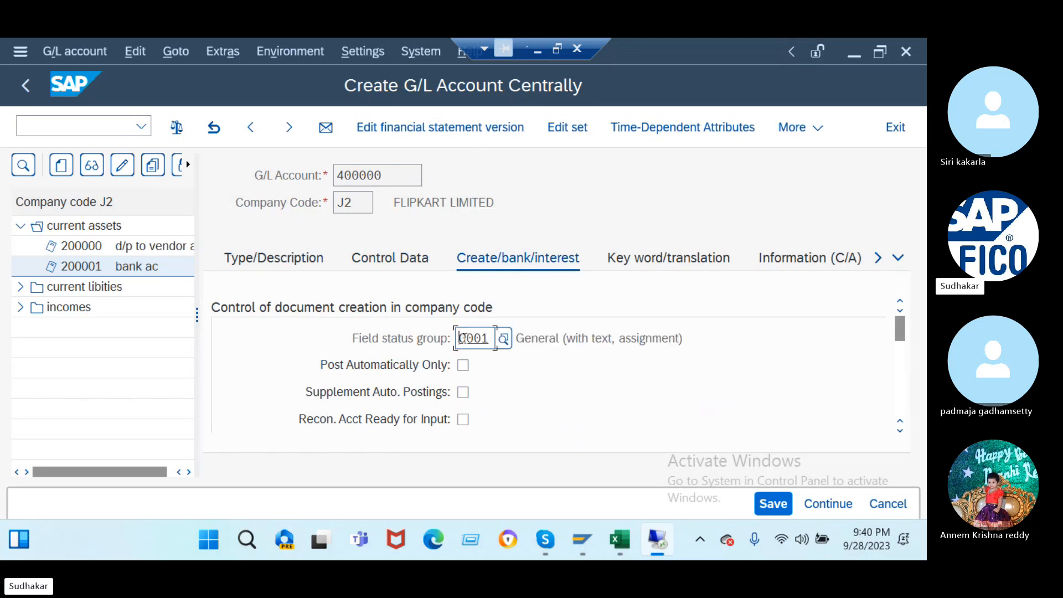
{"action": "left_click", "coordinate": [775, 504]}
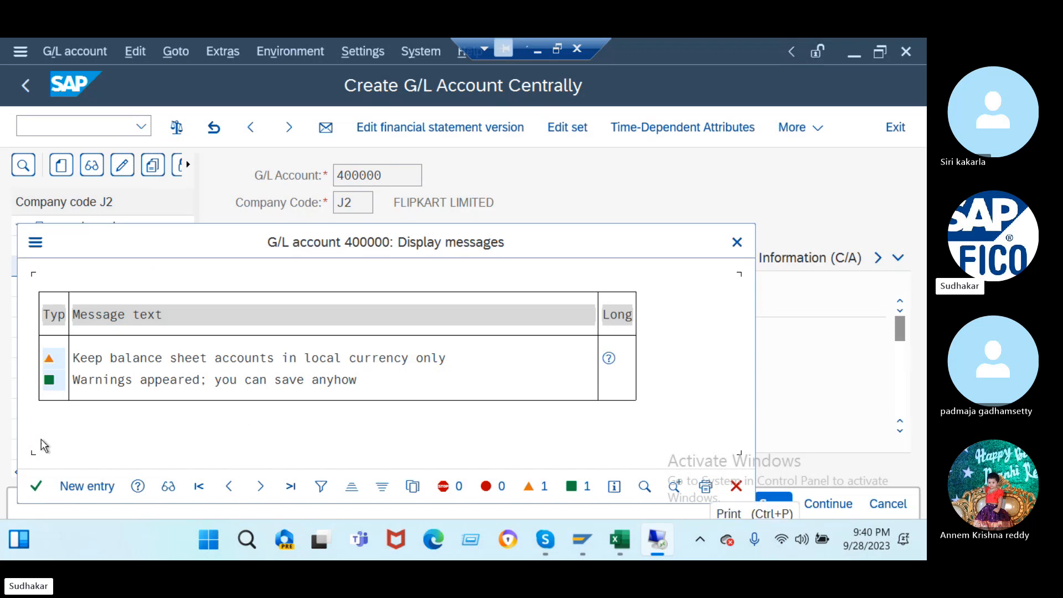
{"action": "left_click", "coordinate": [35, 487]}
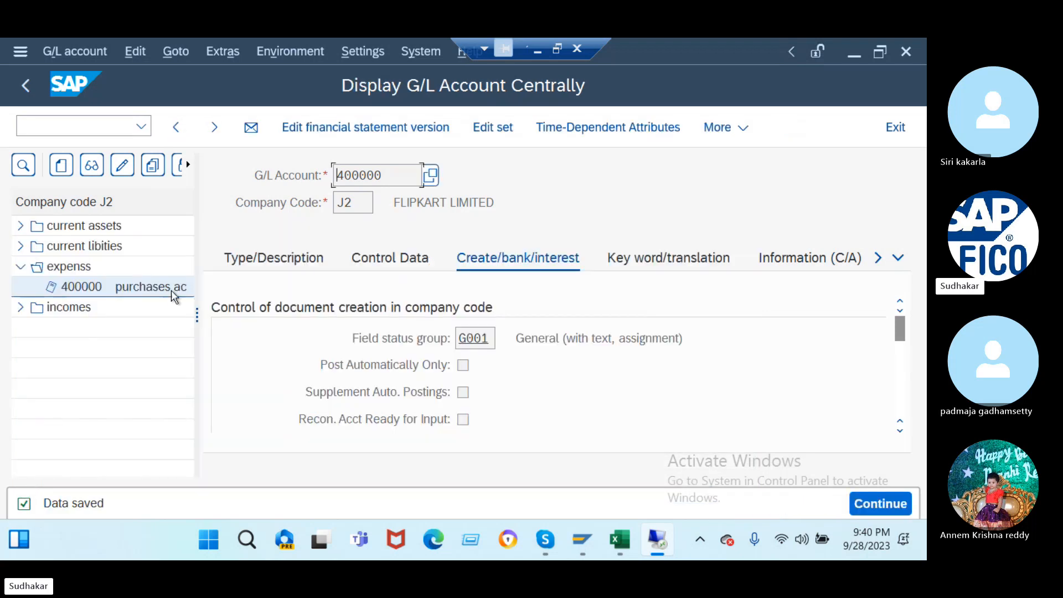
{"action": "left_click", "coordinate": [393, 259]}
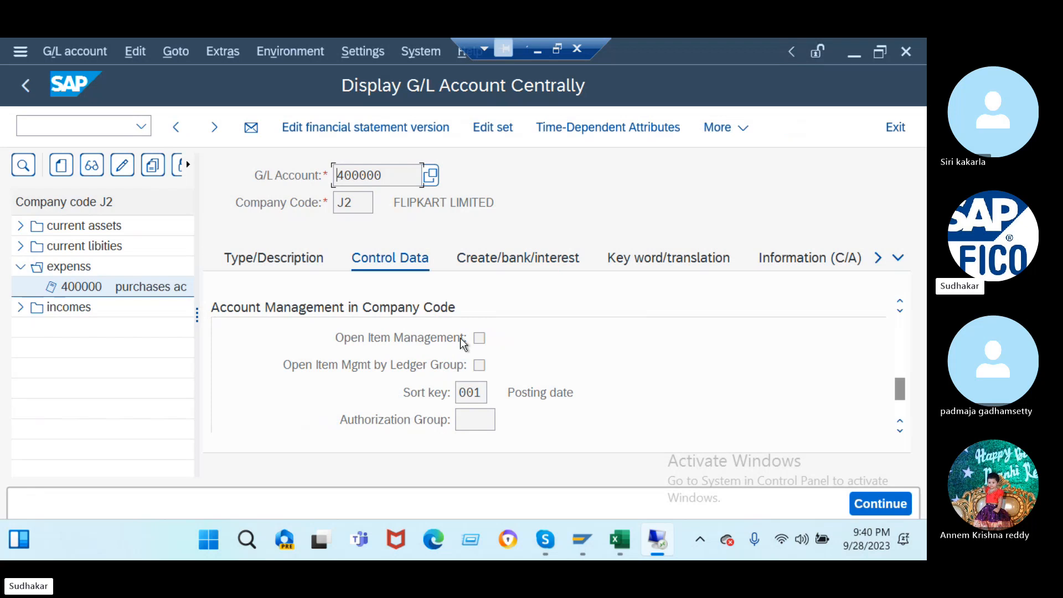
- Switch account 400000 to change mode, tick Balances in Local Currency Only, and save
{"action": "scroll", "coordinate": [900, 304], "scroll_direction": "up", "scroll_amount": 3}
{"action": "scroll", "coordinate": [888, 279], "scroll_direction": "down", "scroll_amount": 3}
{"action": "left_click_drag", "start_coordinate": [900, 392], "coordinate": [900, 324]}
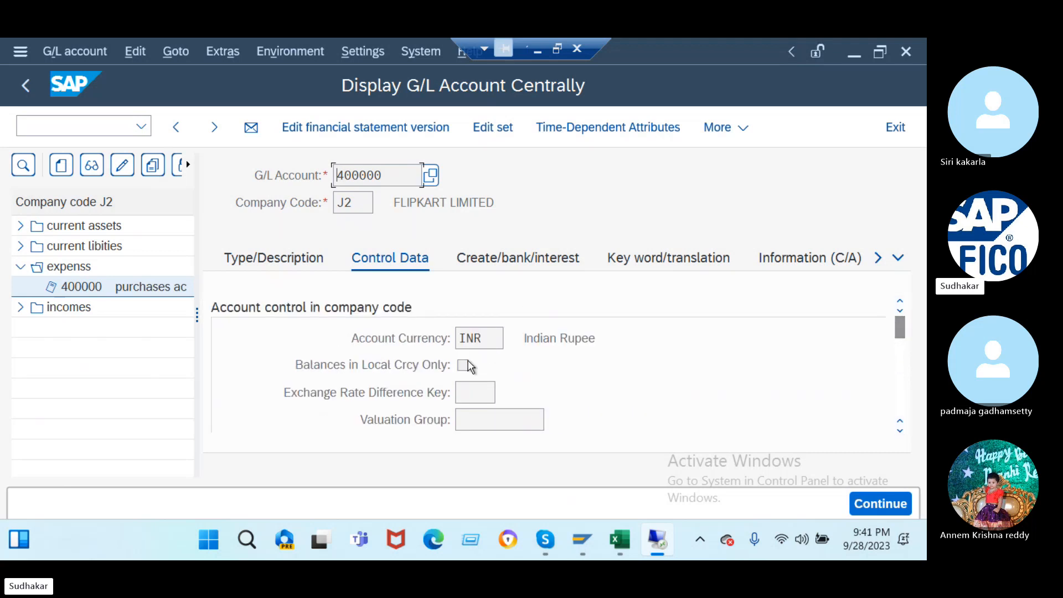
{"action": "left_click", "coordinate": [122, 165]}
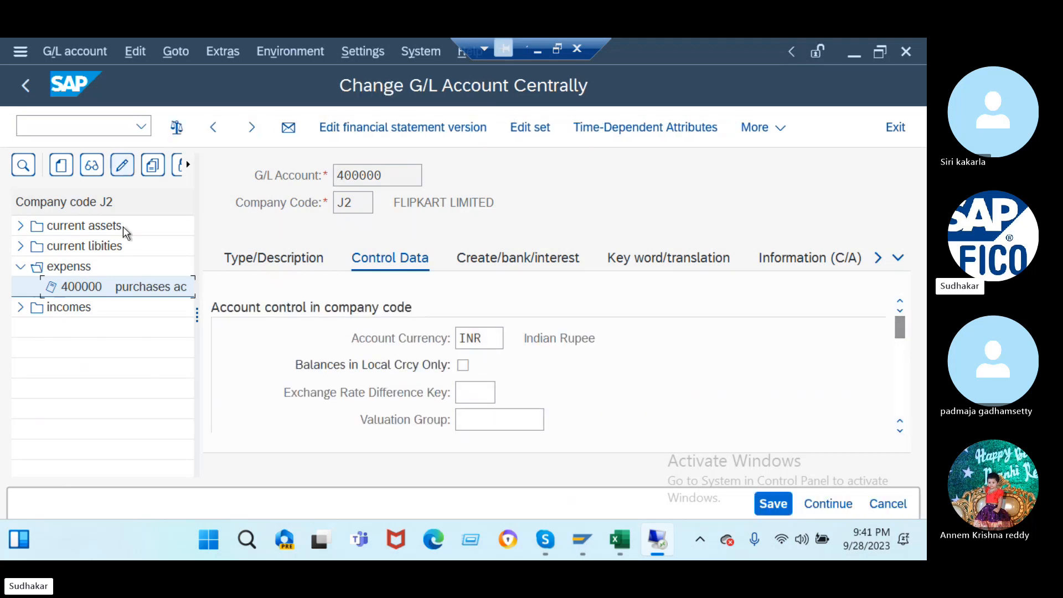
{"action": "left_click", "coordinate": [462, 365]}
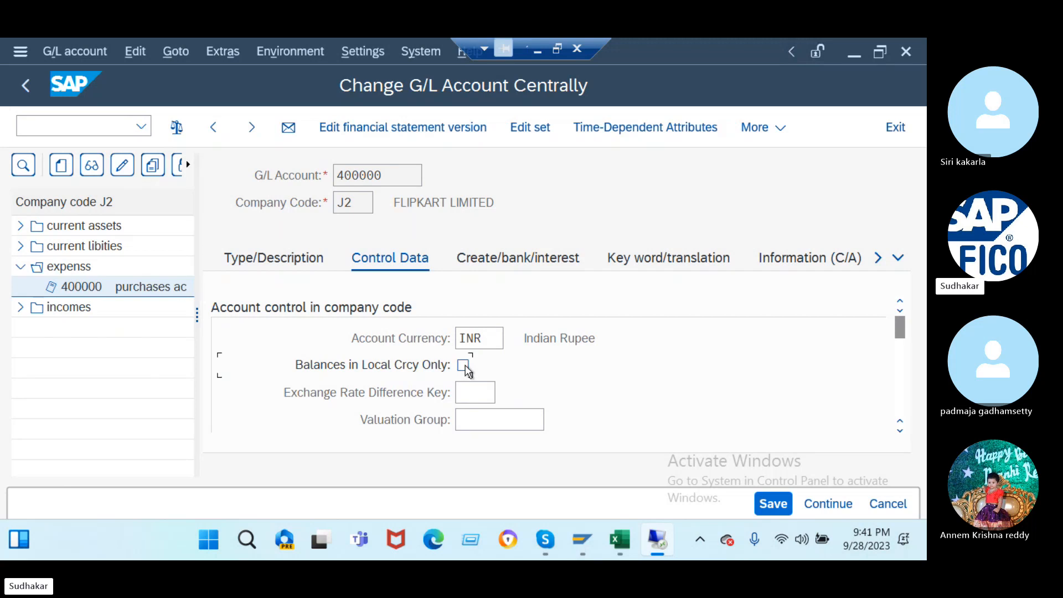
{"action": "left_click", "coordinate": [787, 500]}
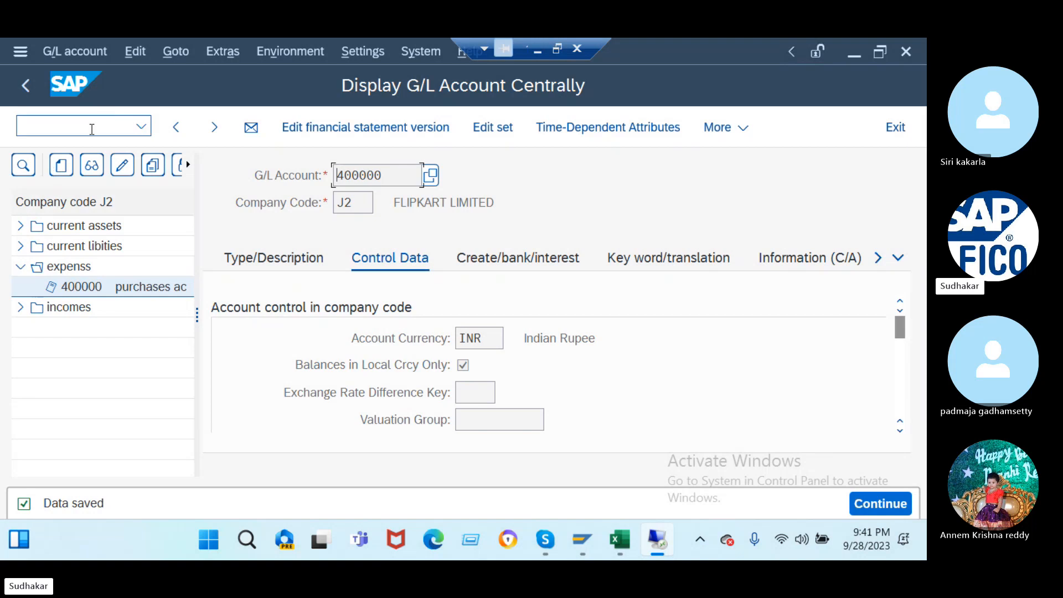
{"action": "left_click", "coordinate": [92, 129]}
{"action": "type", "text": "/nf-48"}
- In F-48, enter document date 28.09.2023, reference 'ref' and header text 'being adv paid to vendor'
{"action": "key", "text": "Return"}
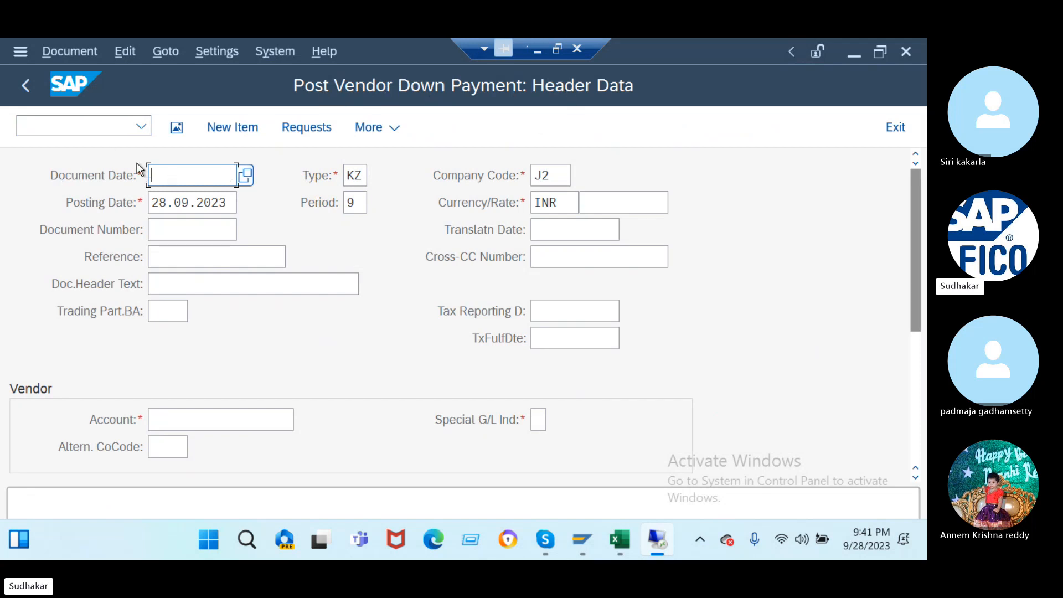
{"action": "left_click", "coordinate": [247, 177]}
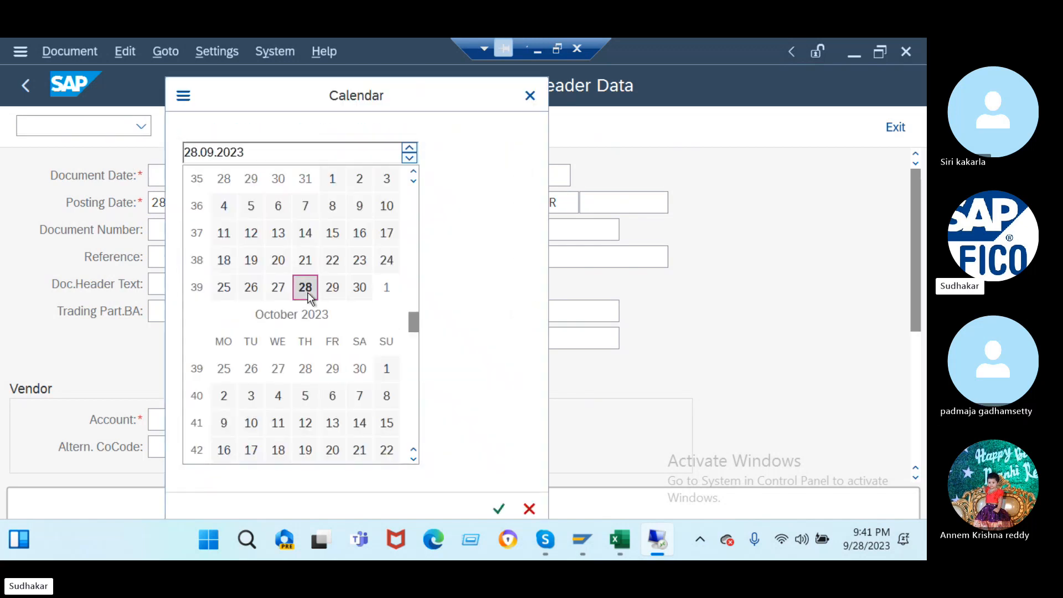
{"action": "double_click", "coordinate": [306, 288]}
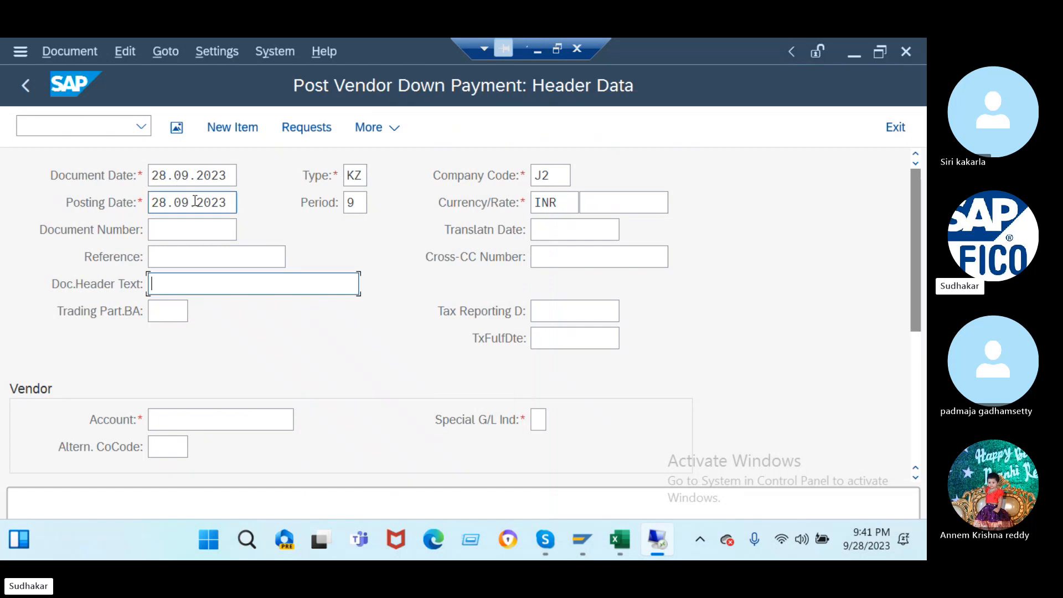
{"action": "left_click", "coordinate": [171, 256]}
{"action": "type", "text": "ref"}
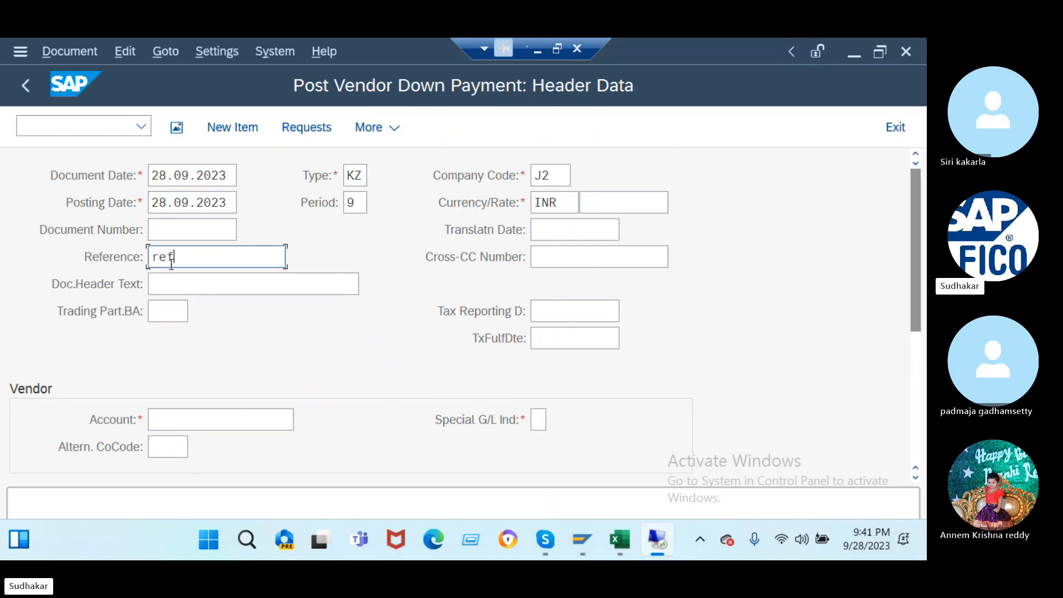
{"action": "left_click", "coordinate": [175, 282]}
{"action": "type", "text": "b"}
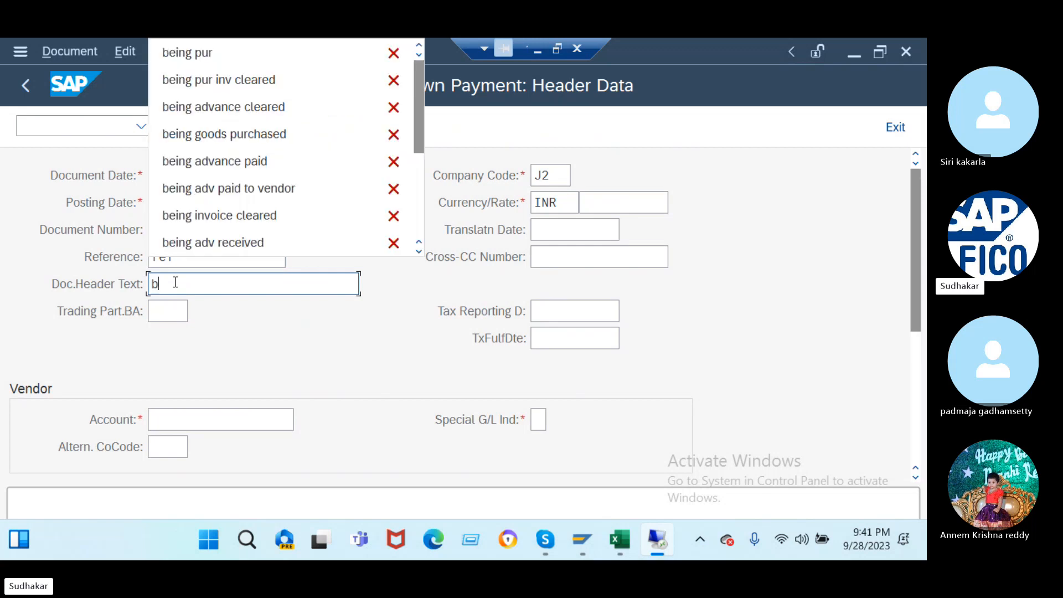
{"action": "left_click", "coordinate": [223, 188]}
{"action": "left_click", "coordinate": [241, 421]}
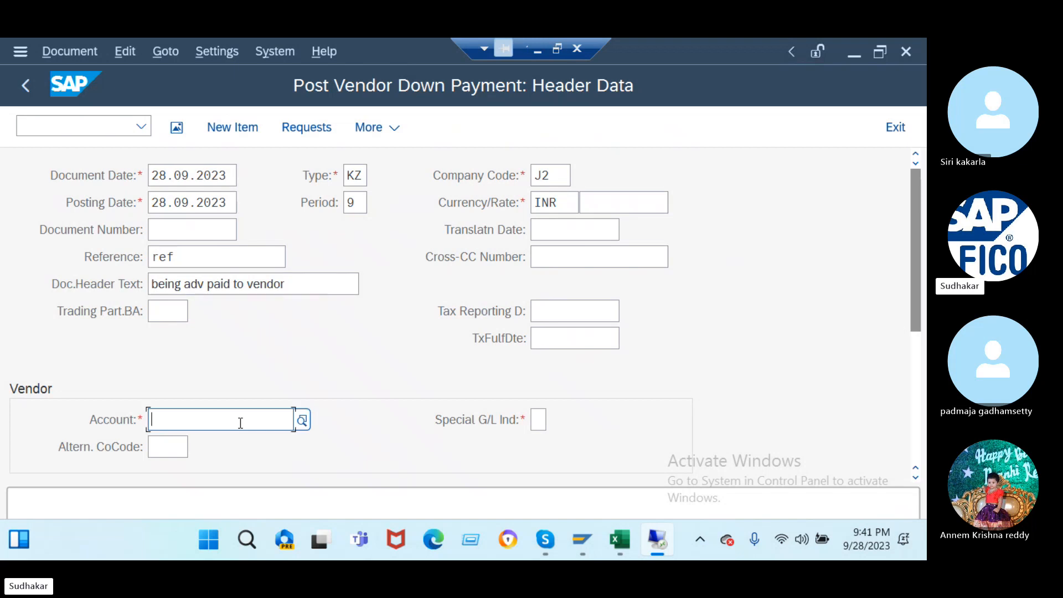
{"action": "left_click", "coordinate": [302, 420]}
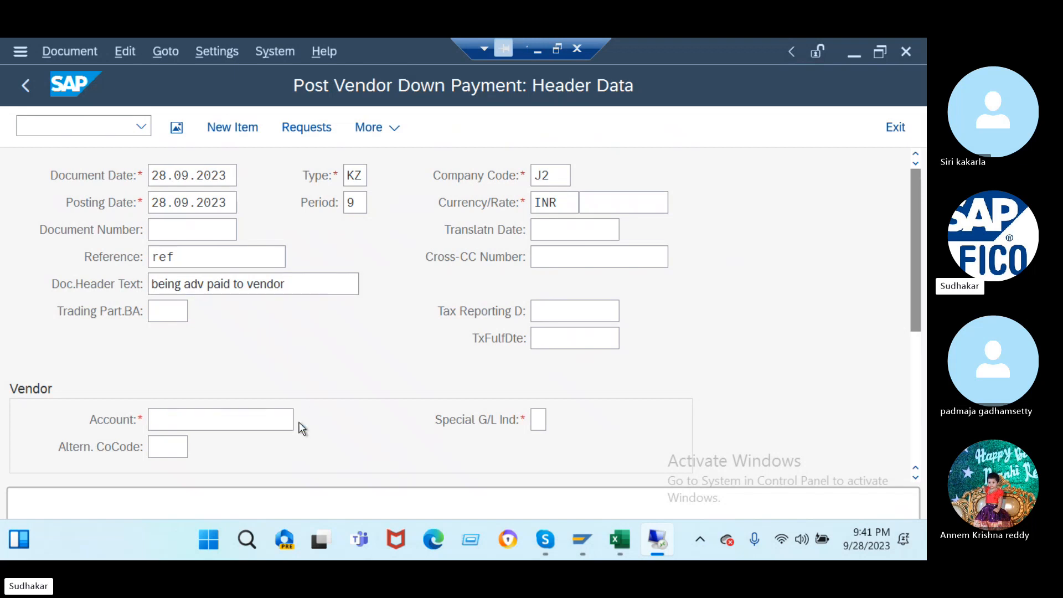
- Choose the vendor from the supplier search and set special G/L indicator A
{"action": "left_click", "coordinate": [586, 509]}
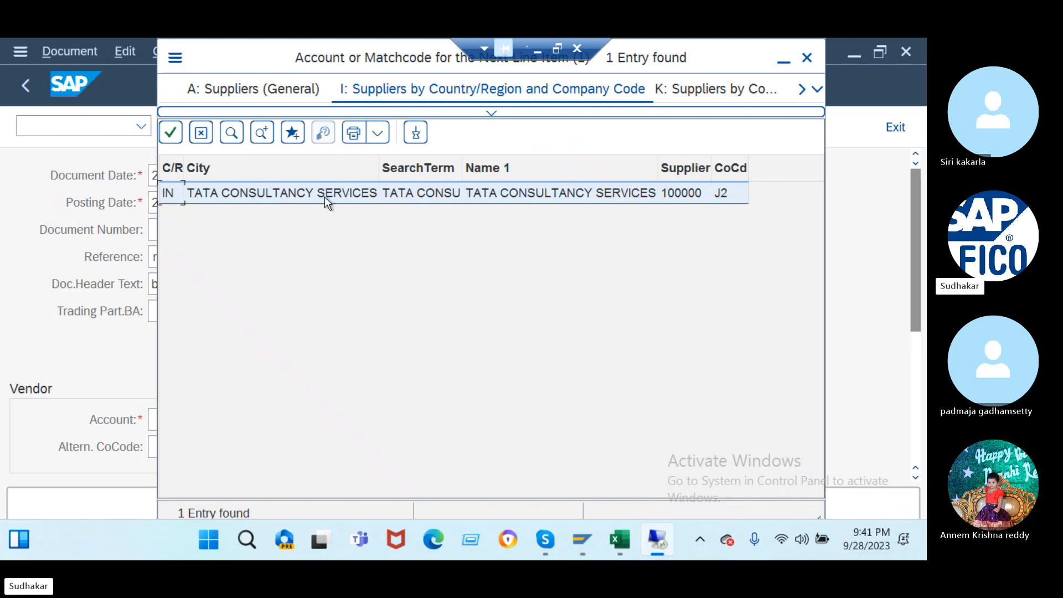
{"action": "double_click", "coordinate": [325, 197]}
{"action": "left_click", "coordinate": [538, 419]}
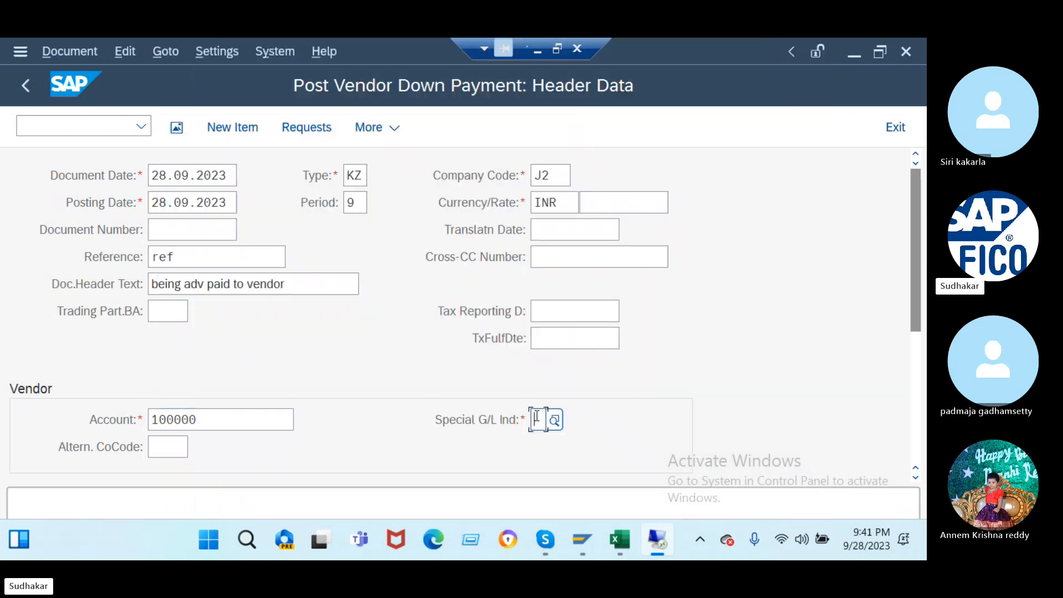
{"action": "type", "text": "a"}
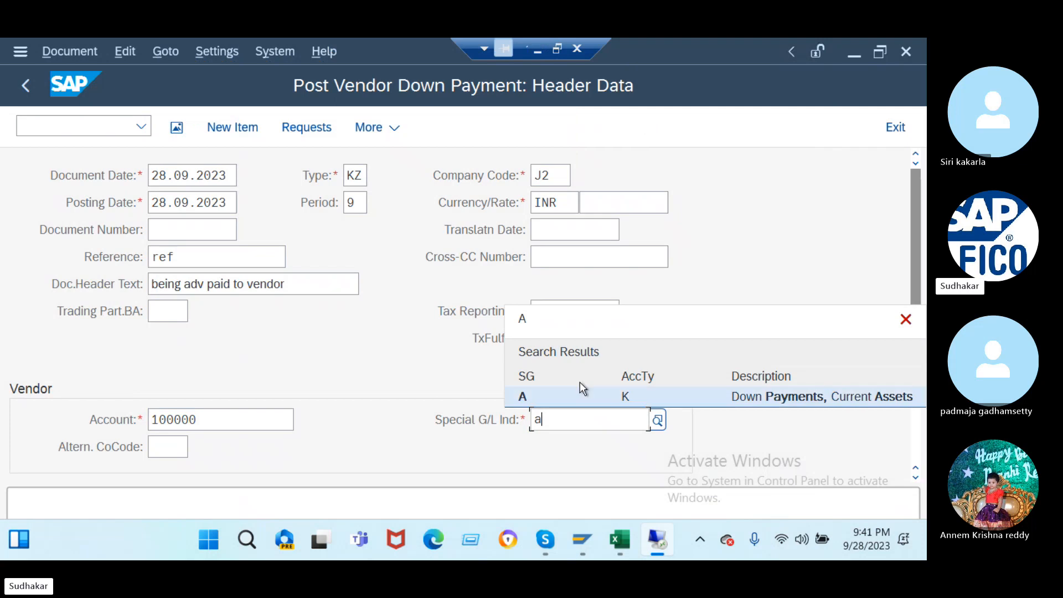
{"action": "left_click", "coordinate": [584, 394]}
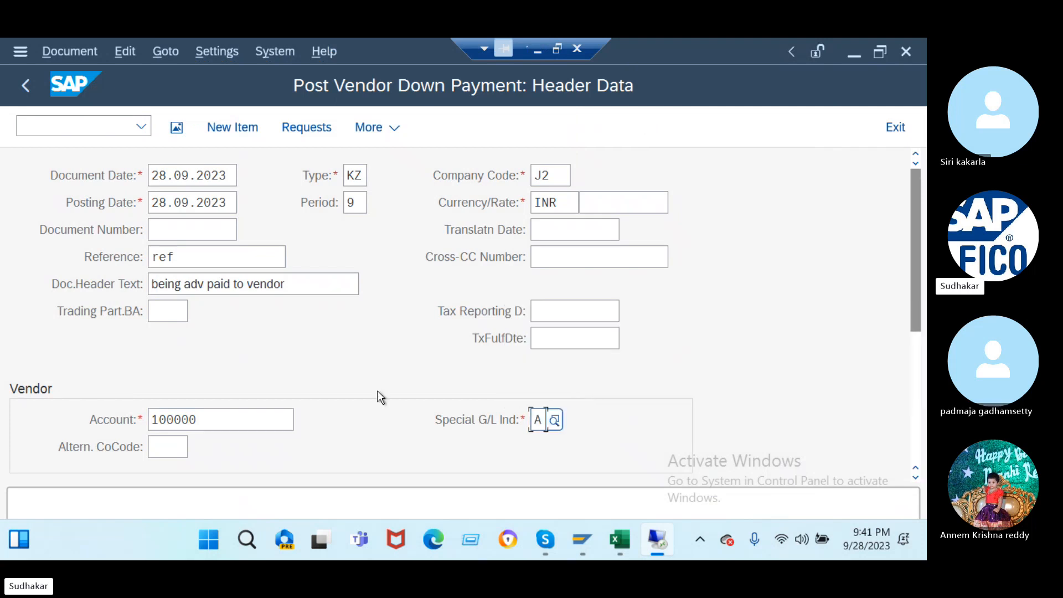
{"action": "scroll", "coordinate": [367, 384], "scroll_direction": "down", "scroll_amount": 5}
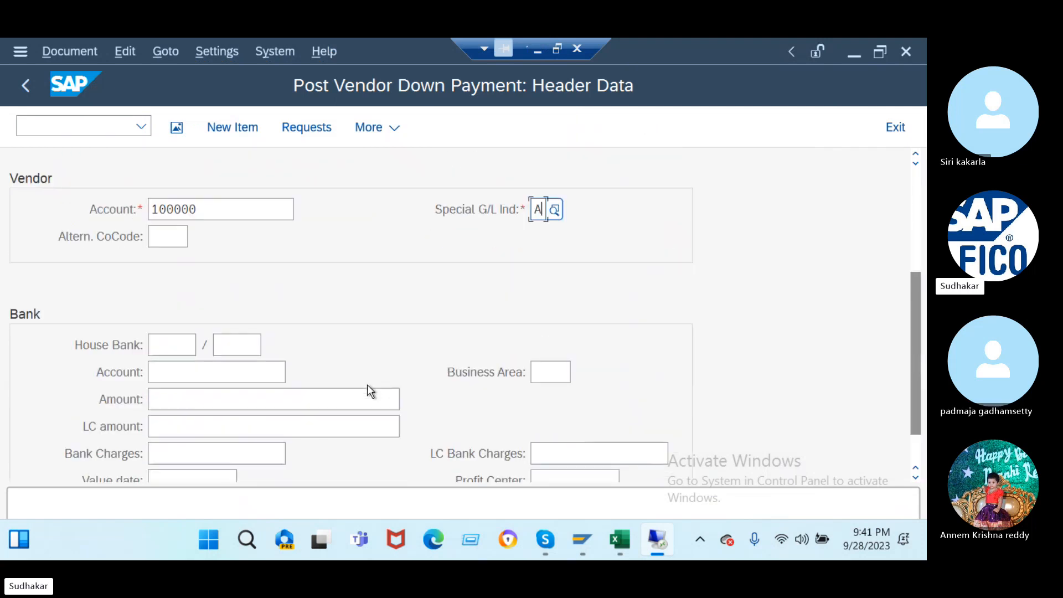
- Select bank G/L account 200001 'bank ac' from the account search
{"action": "left_click", "coordinate": [175, 375]}
{"action": "type", "text": "2"}
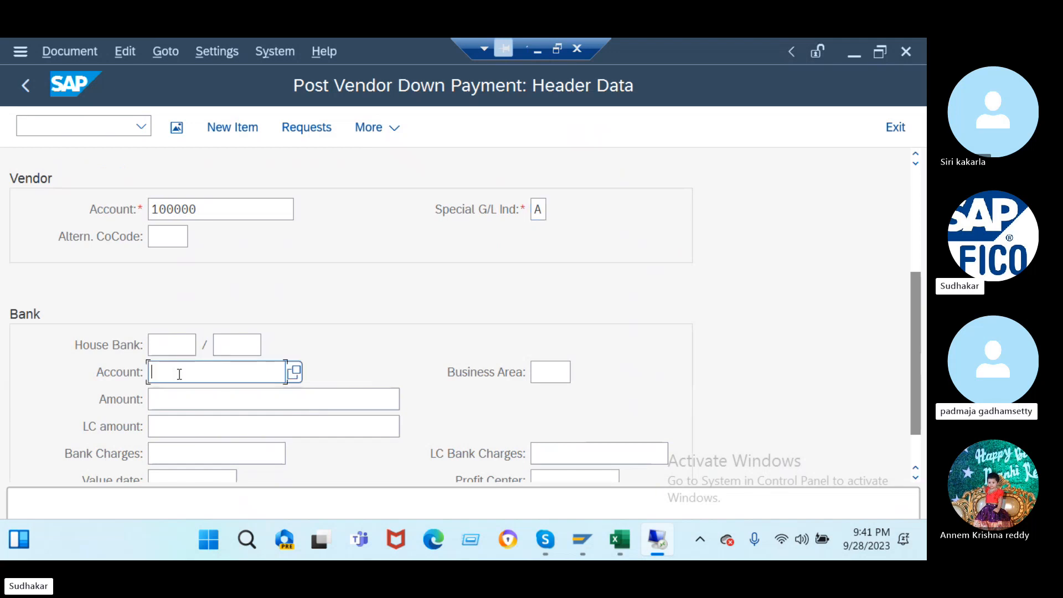
{"action": "key", "text": "BackSpace"}
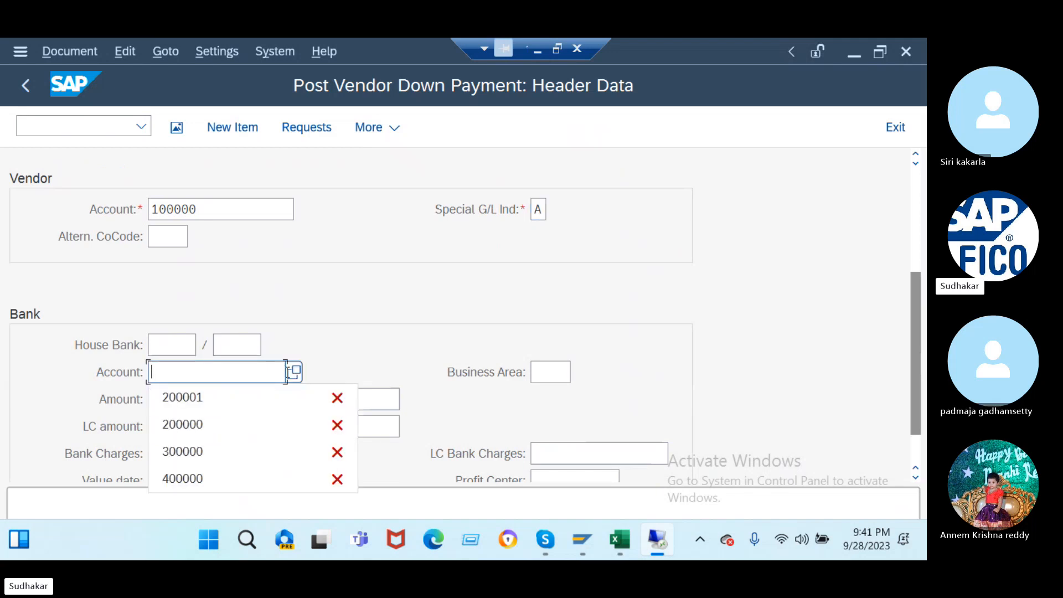
{"action": "left_click", "coordinate": [286, 372]}
{"action": "left_click", "coordinate": [294, 372]}
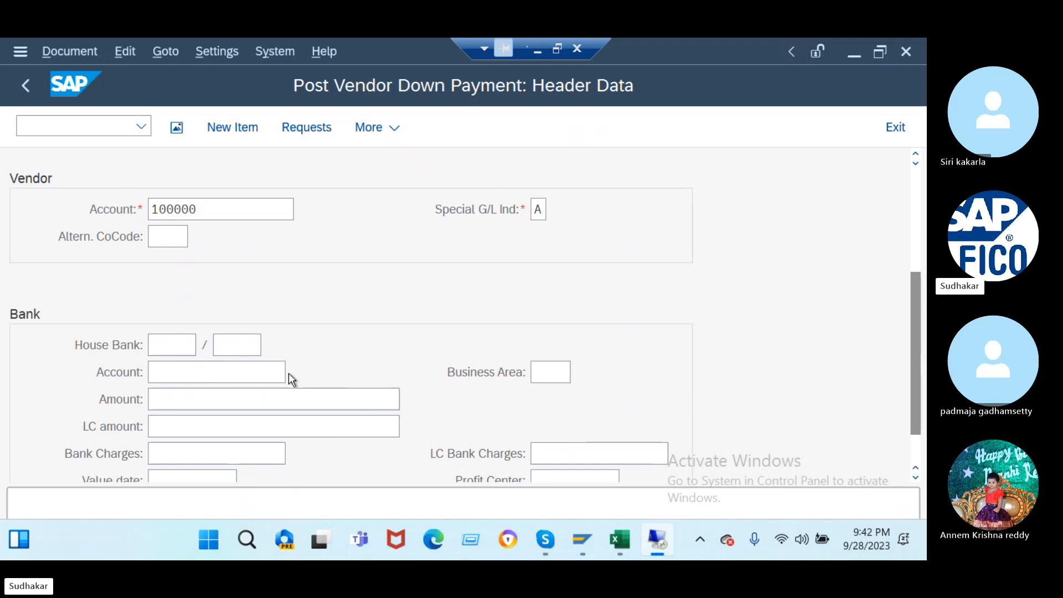
{"action": "left_click", "coordinate": [414, 319]}
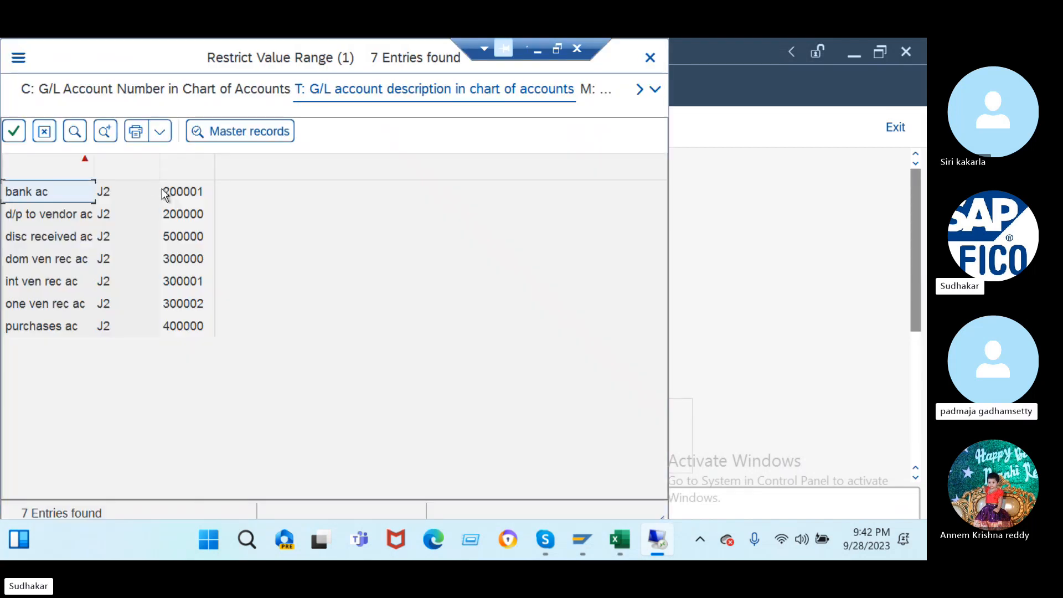
{"action": "double_click", "coordinate": [66, 200]}
{"action": "scroll", "coordinate": [258, 302], "scroll_direction": "down", "scroll_amount": 2}
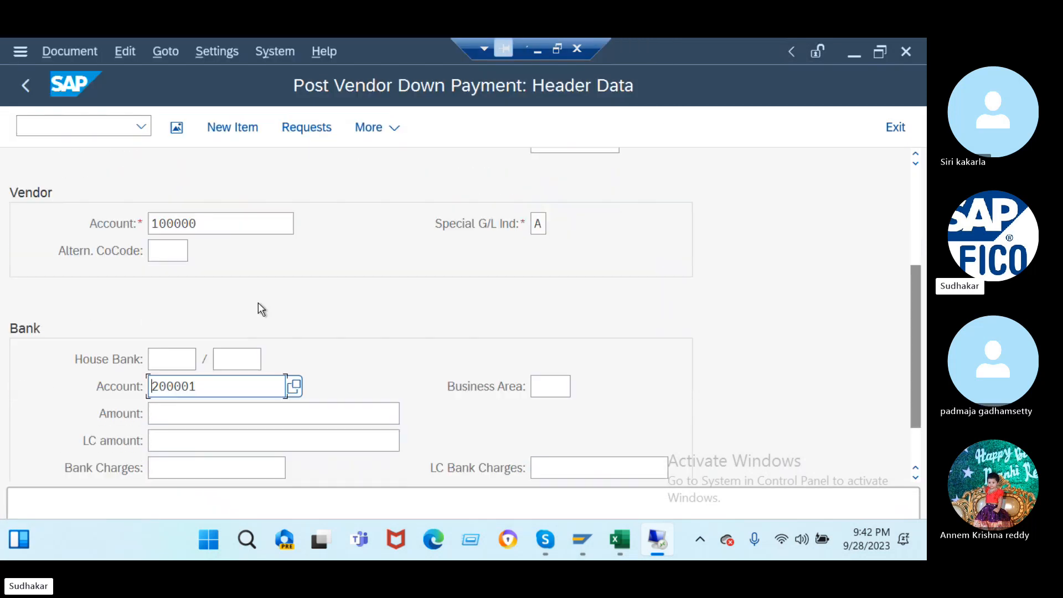
- Enter bank amount 20000, value date 28.09.2023 and text 'being advance paid', then continue
{"action": "left_click", "coordinate": [178, 412]}
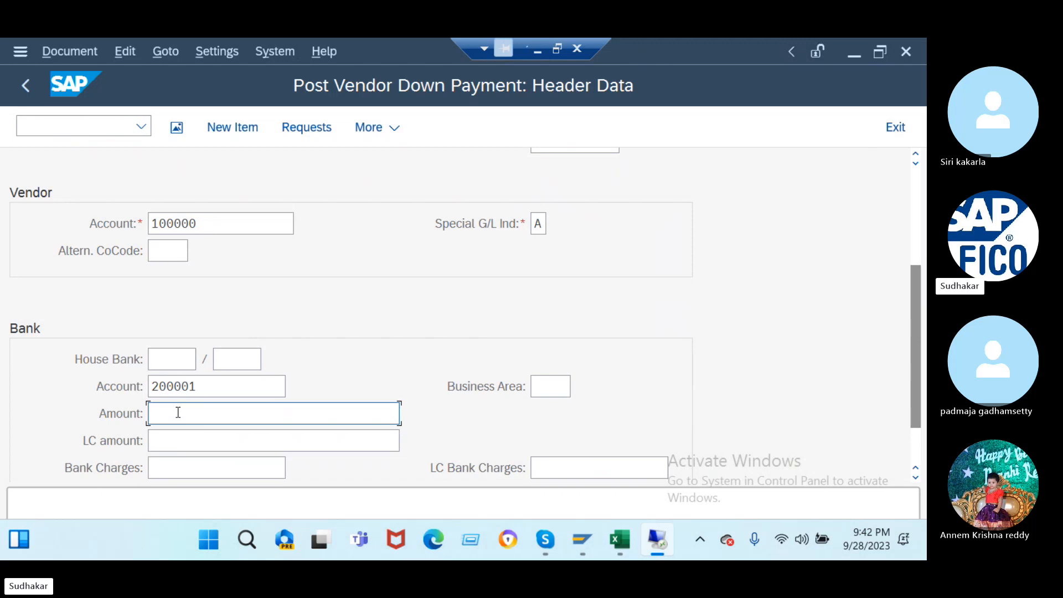
{"action": "type", "text": "20000"}
{"action": "scroll", "coordinate": [378, 293], "scroll_direction": "down", "scroll_amount": 1}
{"action": "left_click", "coordinate": [193, 453]}
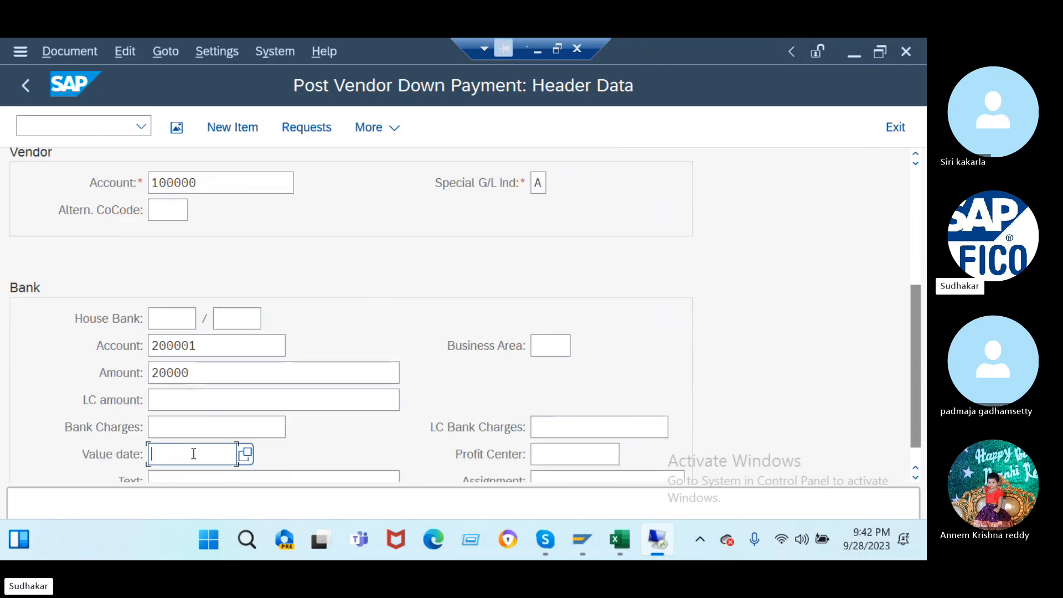
{"action": "left_click", "coordinate": [246, 454]}
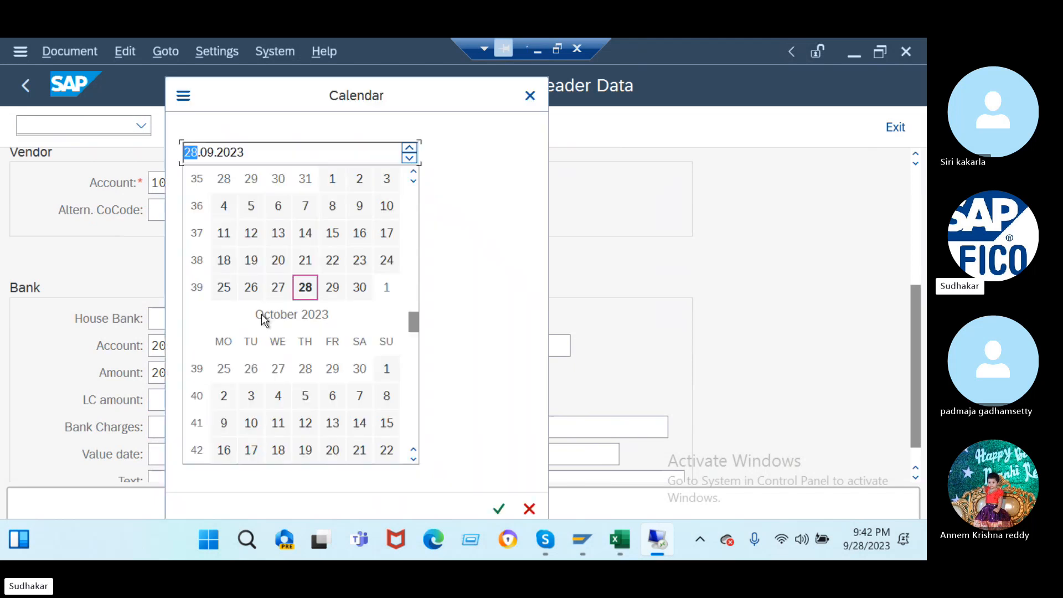
{"action": "double_click", "coordinate": [306, 288]}
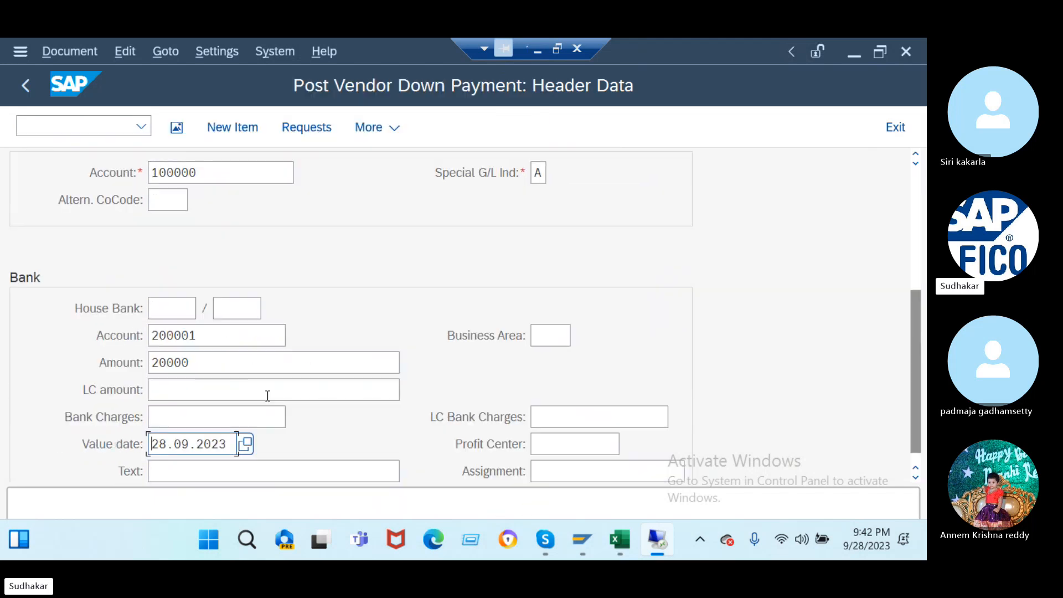
{"action": "scroll", "coordinate": [193, 471], "scroll_direction": "down", "scroll_amount": 1}
{"action": "left_click", "coordinate": [185, 456]}
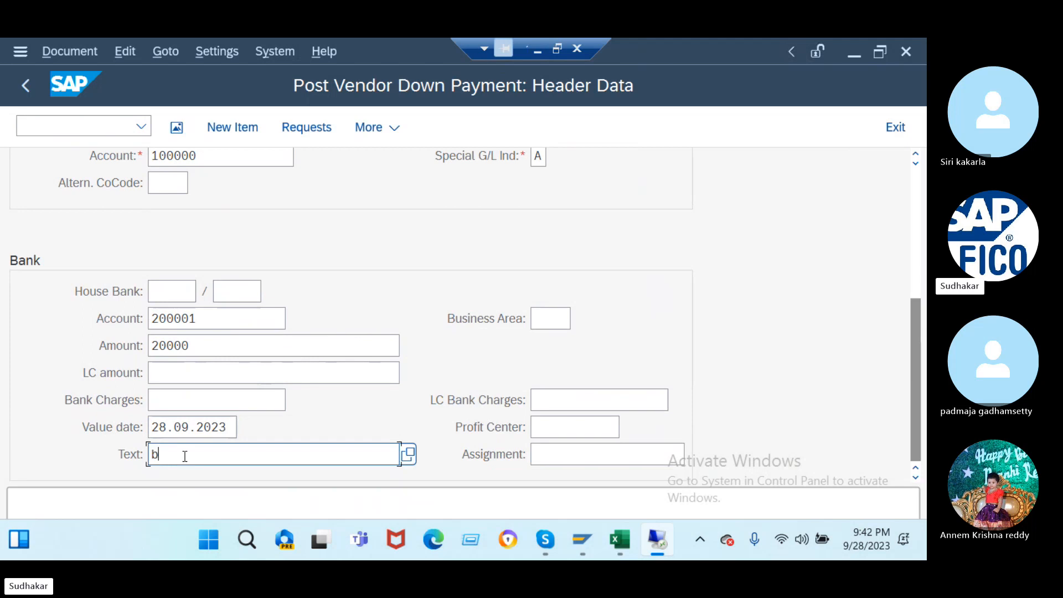
{"action": "type", "text": "b"}
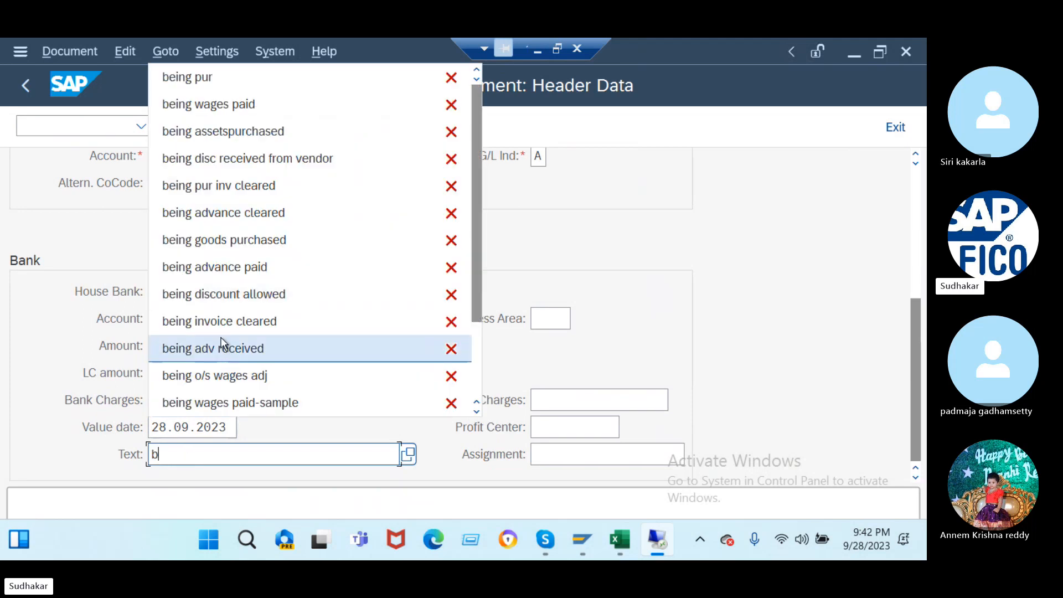
{"action": "left_click", "coordinate": [213, 267]}
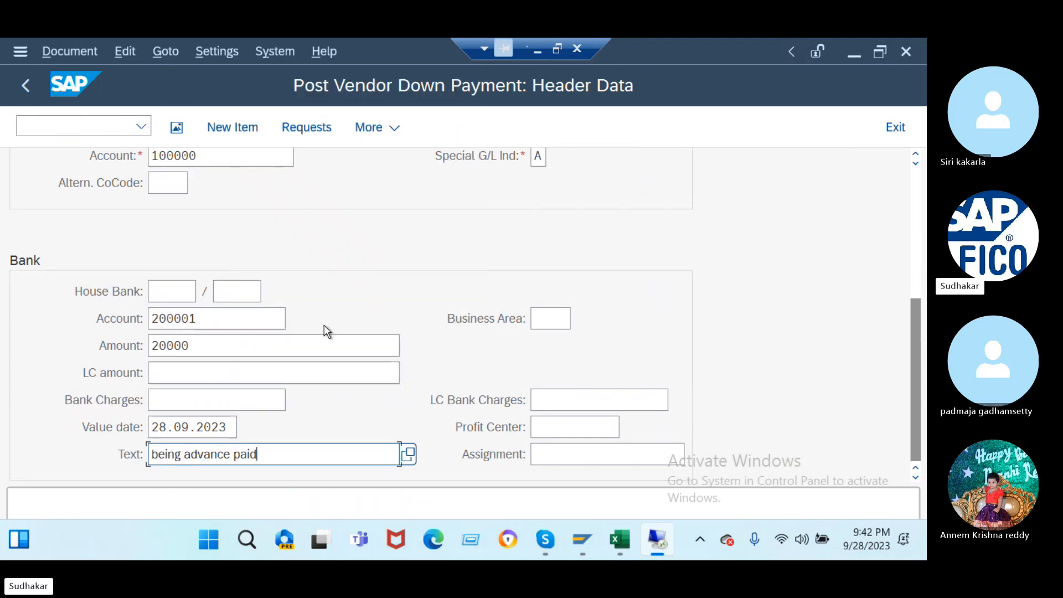
{"action": "key", "text": "Return"}
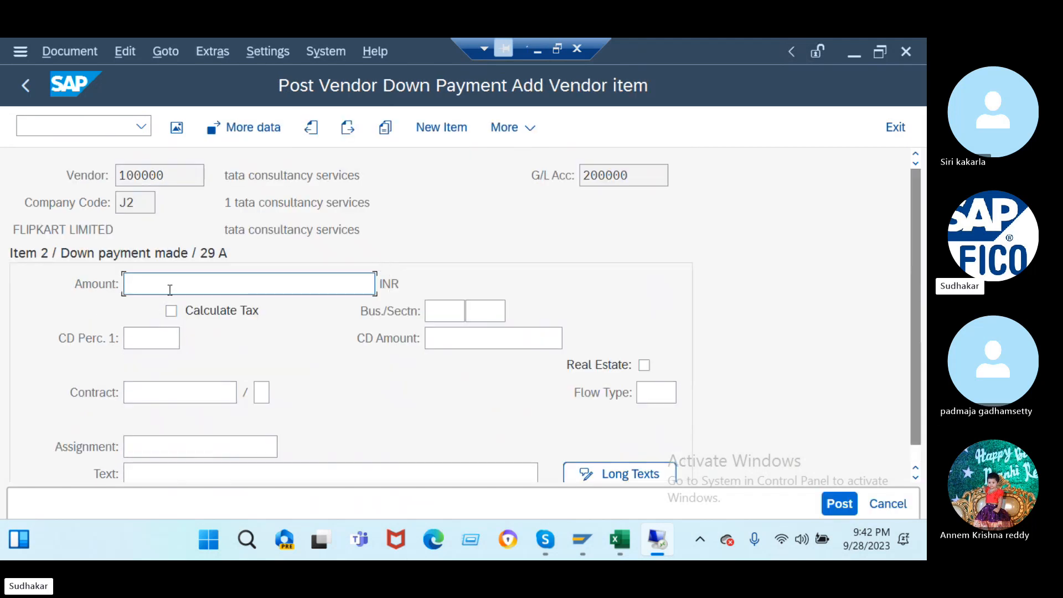
- Copy the amount and text into the vendor item with * and +, then post it as document 51
{"action": "type", "text": "*"}
{"action": "left_click", "coordinate": [184, 475]}
{"action": "type", "text": "+"}
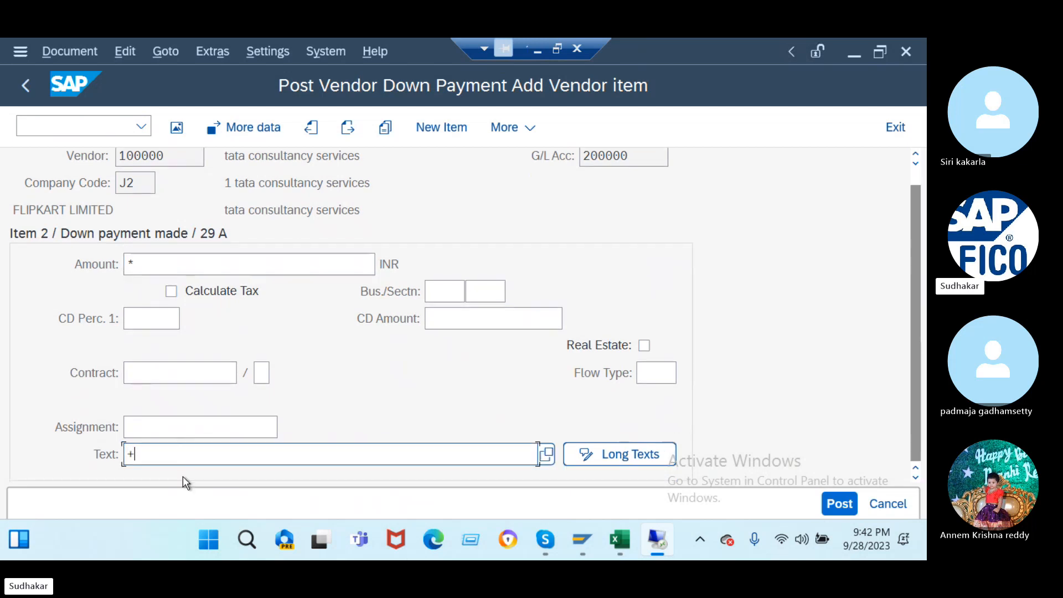
{"action": "key", "text": "Return"}
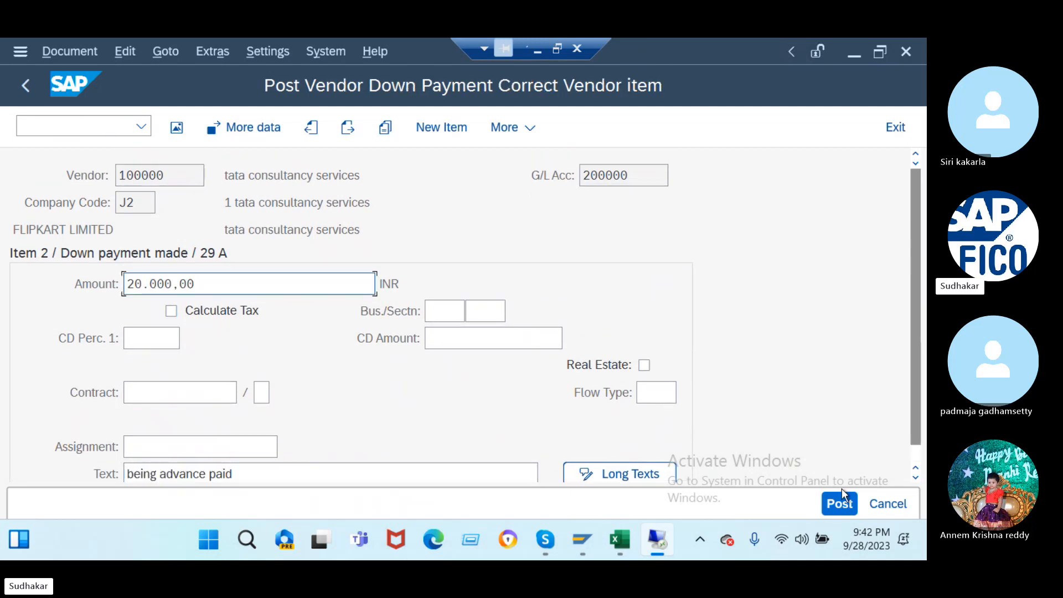
{"action": "left_click", "coordinate": [842, 504]}
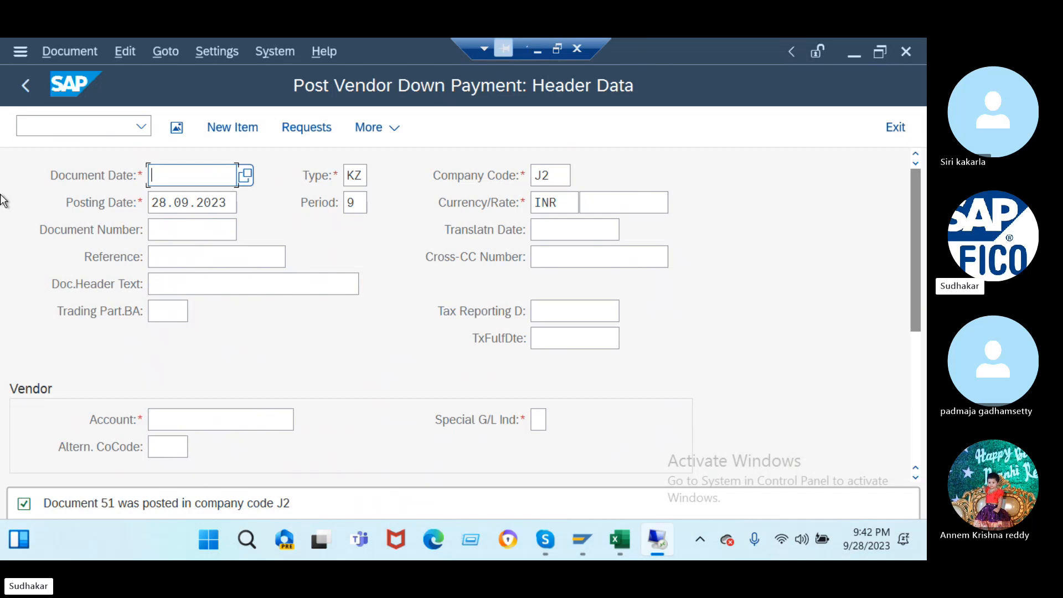
{"action": "left_click", "coordinate": [46, 126]}
- Open FB60 and enter document date 28.09.2023, reference 'ref' and header text 'being goods purchased'
{"action": "type", "text": "/nf-"}
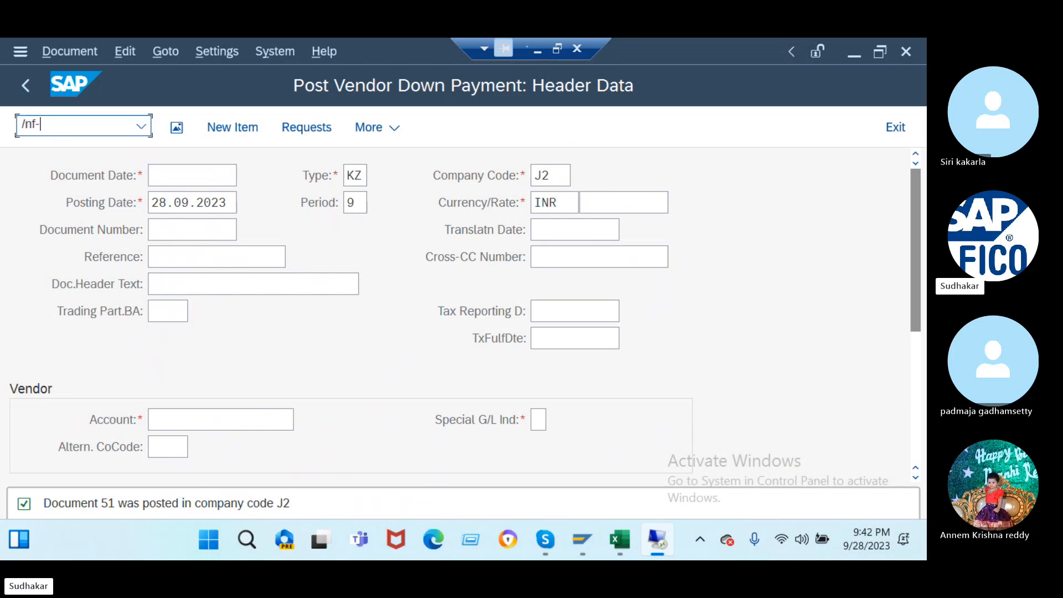
{"action": "type", "text": "nfb60"}
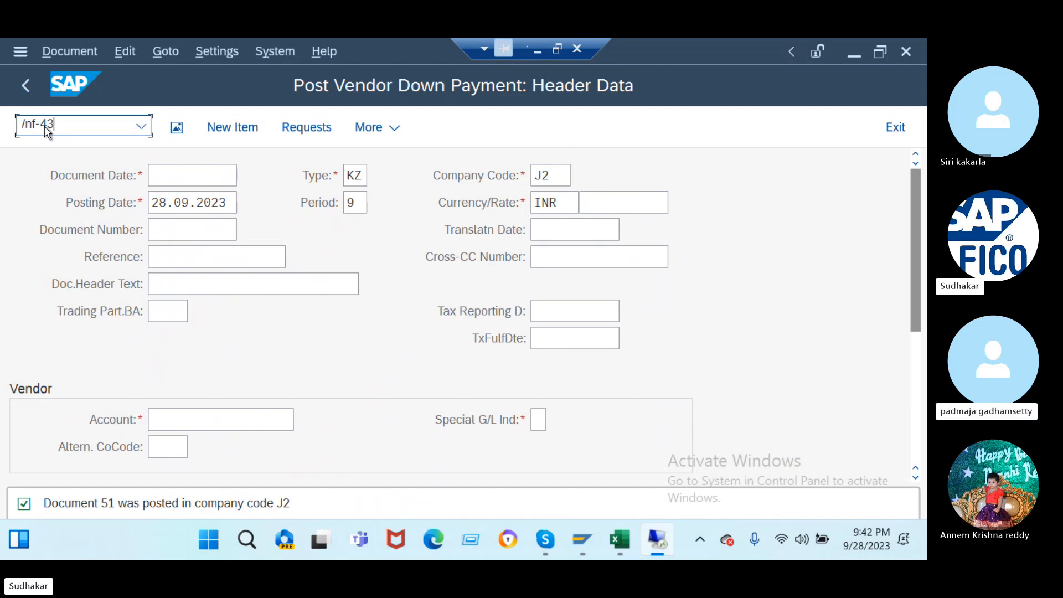
{"action": "key", "text": "Return"}
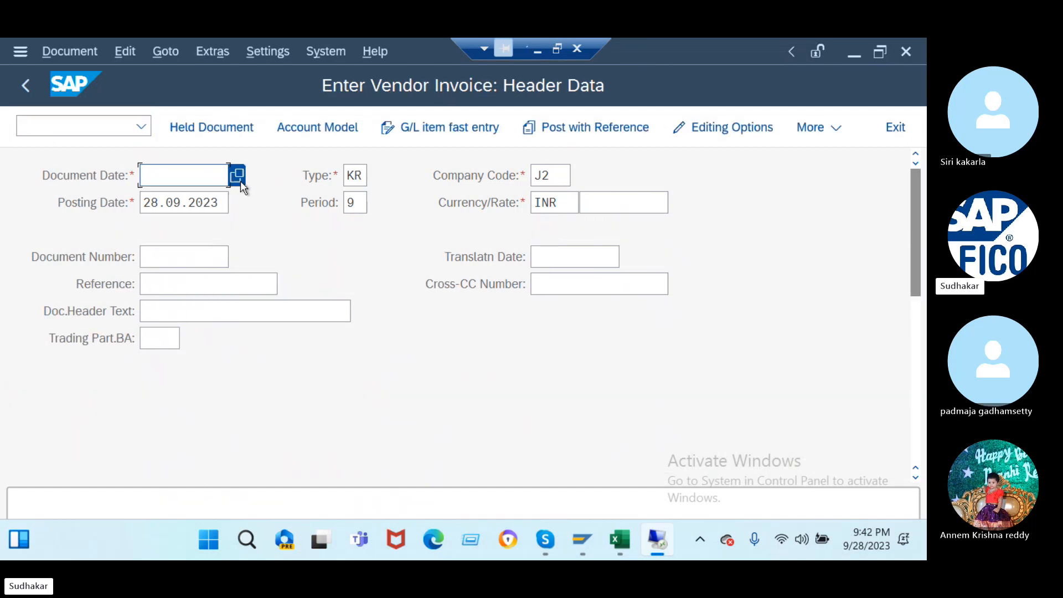
{"action": "left_click", "coordinate": [238, 177]}
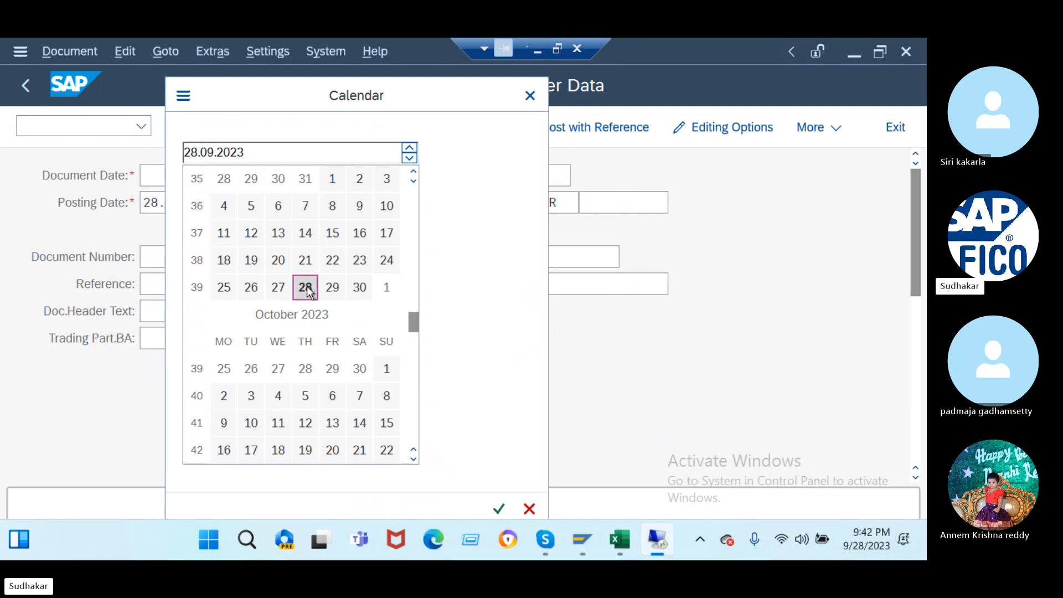
{"action": "double_click", "coordinate": [305, 287]}
{"action": "left_click", "coordinate": [168, 285]}
{"action": "type", "text": "ref"}
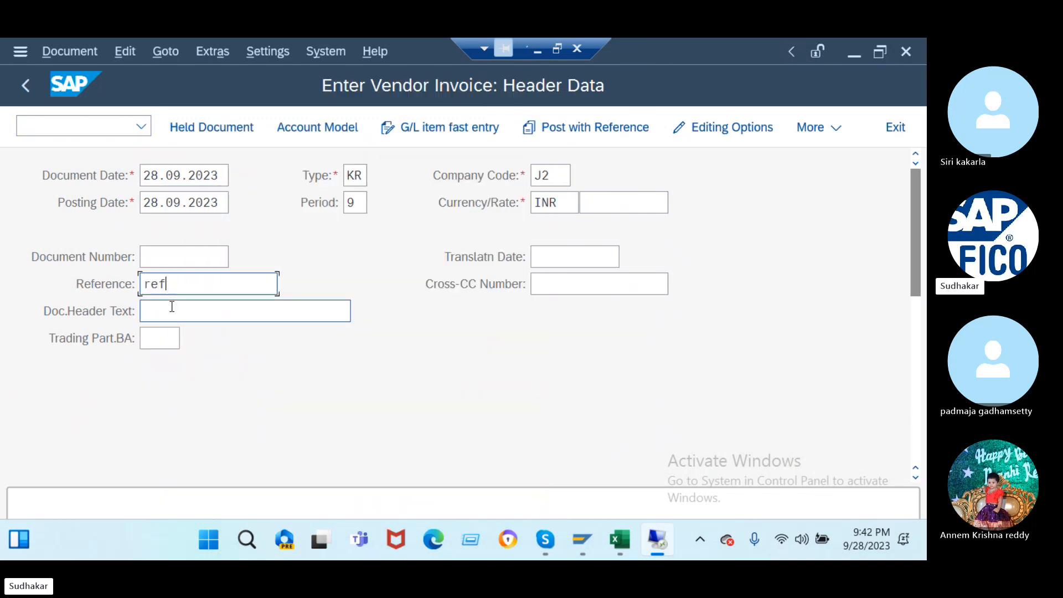
{"action": "left_click", "coordinate": [172, 306]}
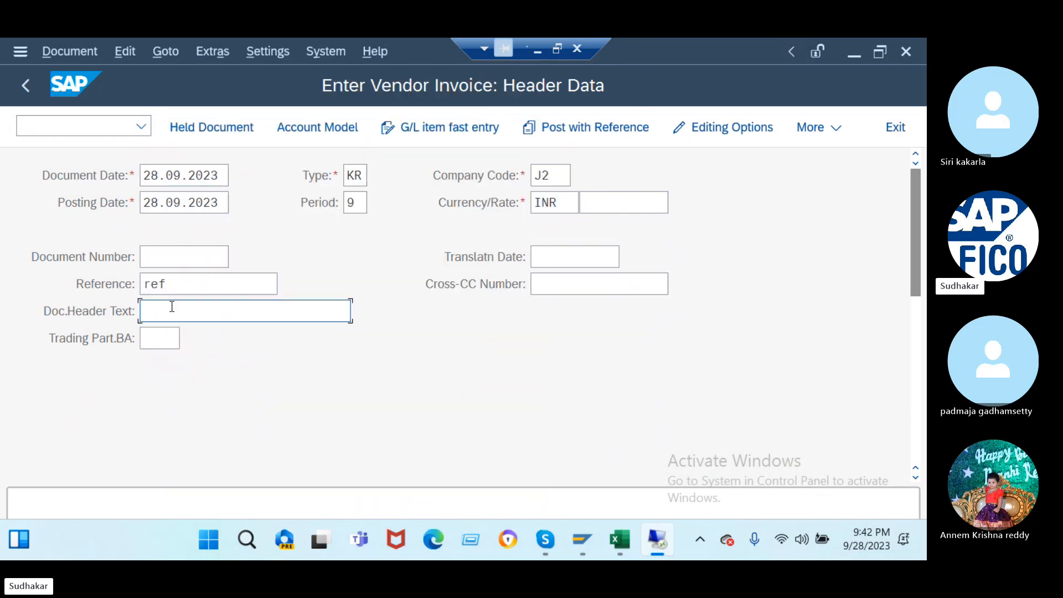
{"action": "type", "text": "being "}
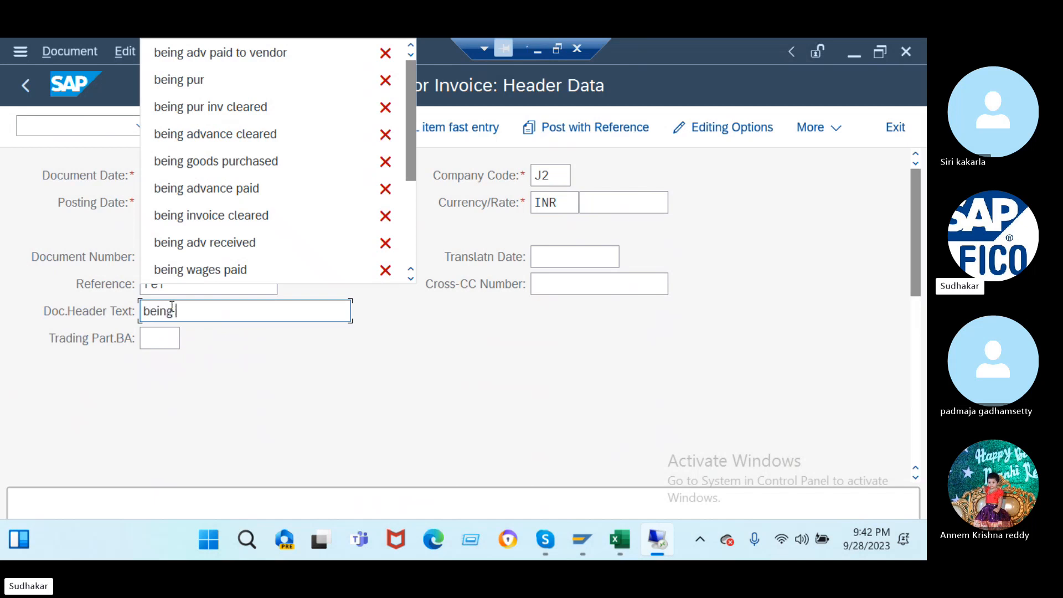
{"action": "type", "text": "goods "}
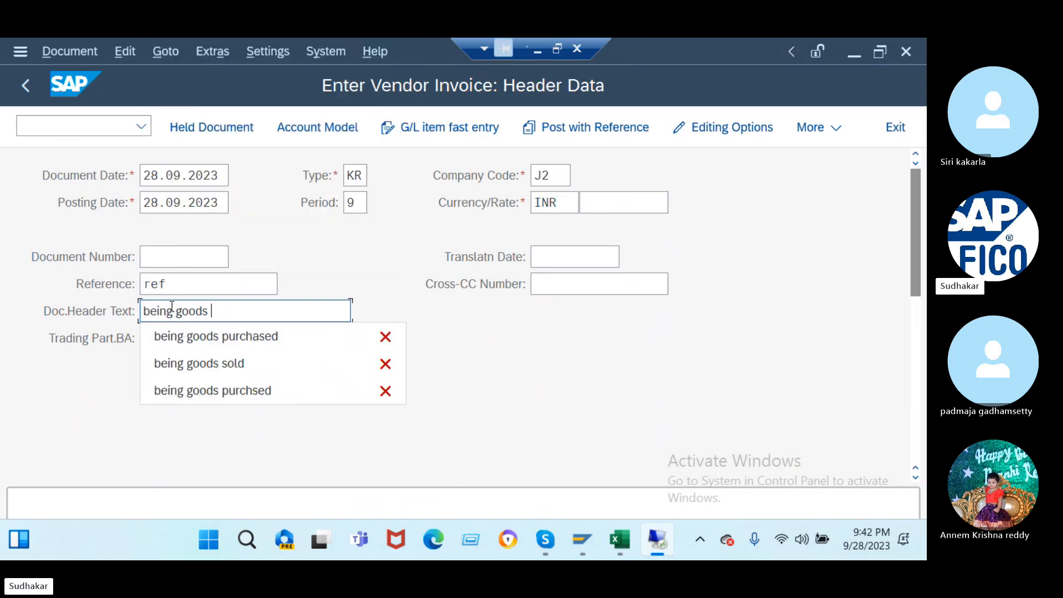
{"action": "type", "text": "purch"}
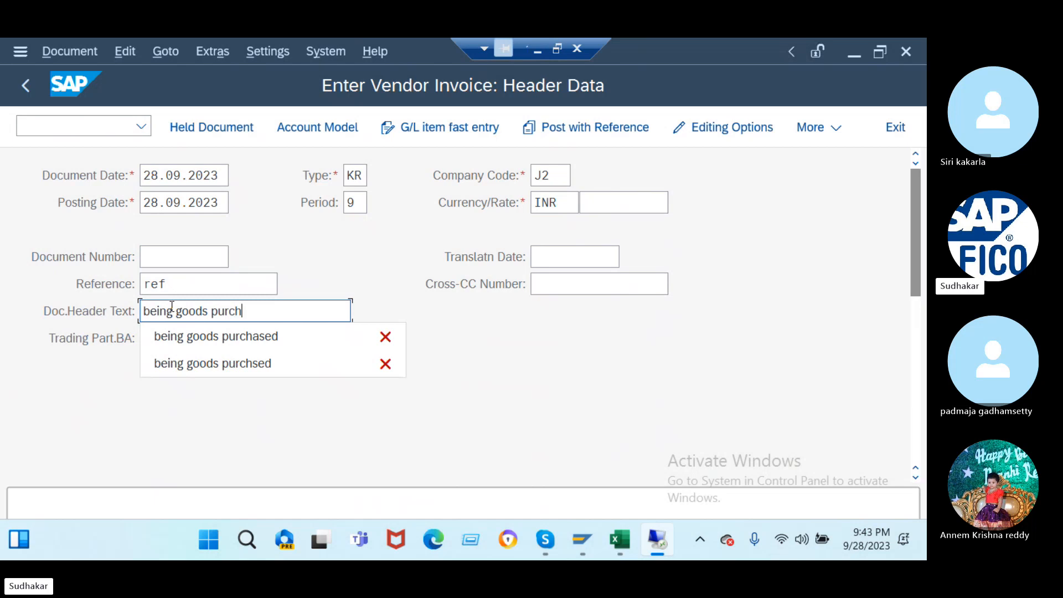
{"action": "type", "text": "ased"}
- Pick supplier 100000 Tata Consultancy Services as the first line item account and confirm
{"action": "scroll", "coordinate": [280, 388], "scroll_direction": "down", "scroll_amount": 5}
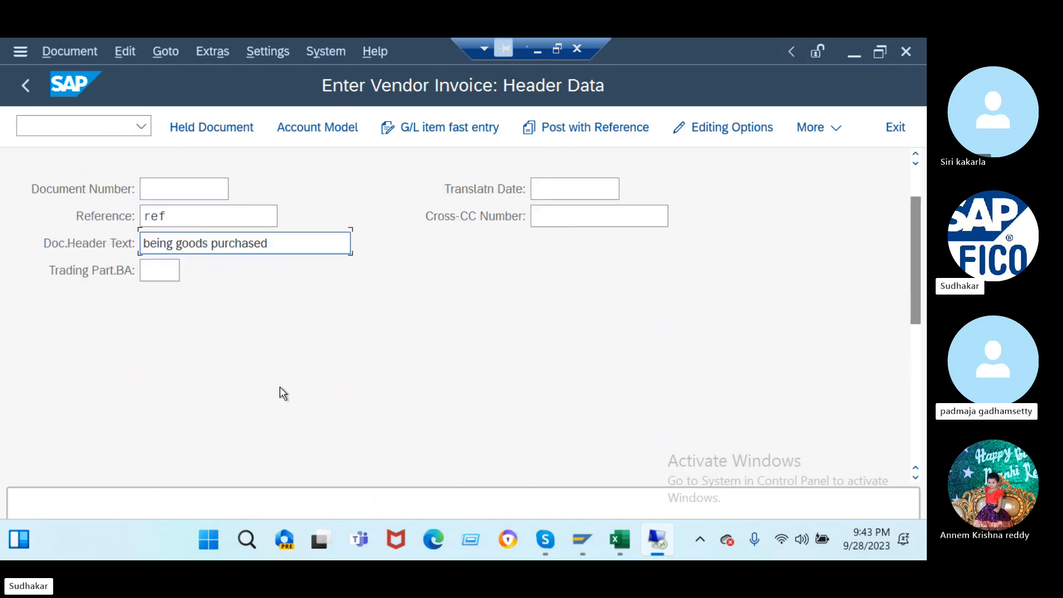
{"action": "scroll", "coordinate": [280, 392], "scroll_direction": "down", "scroll_amount": 2}
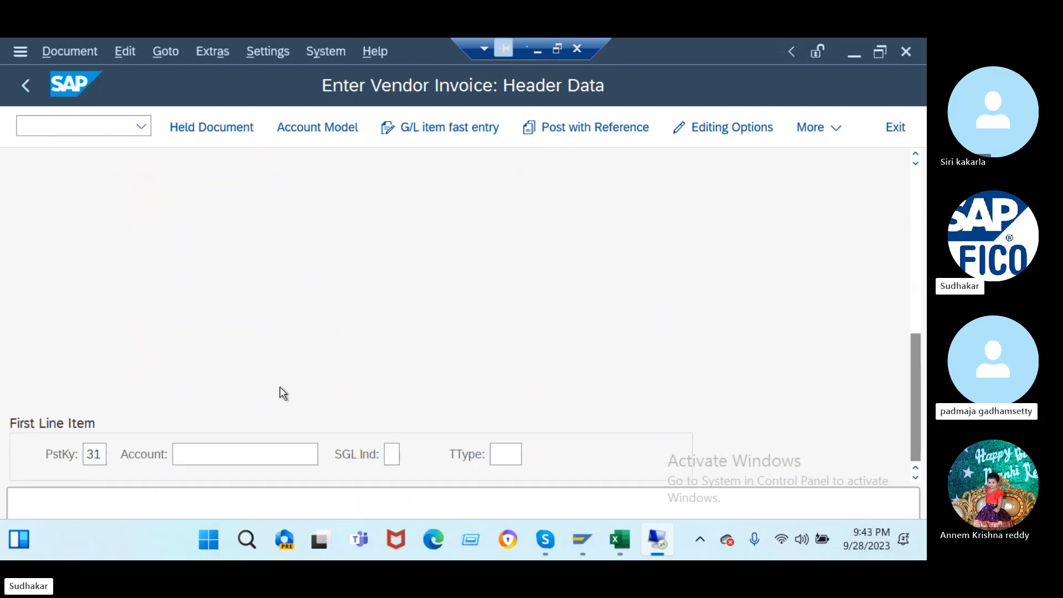
{"action": "left_click", "coordinate": [237, 453]}
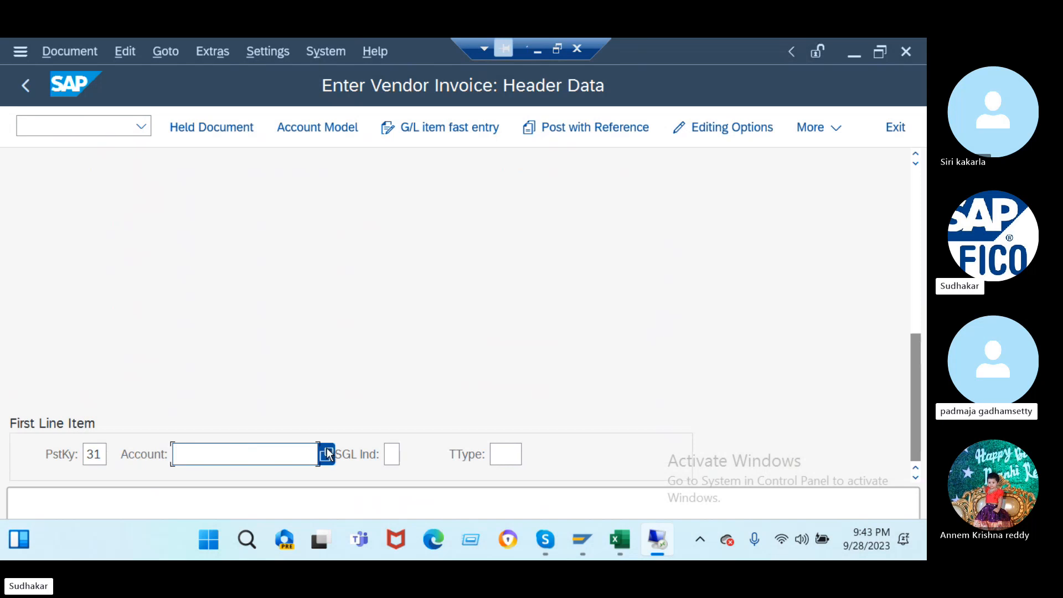
{"action": "key", "text": "F4"}
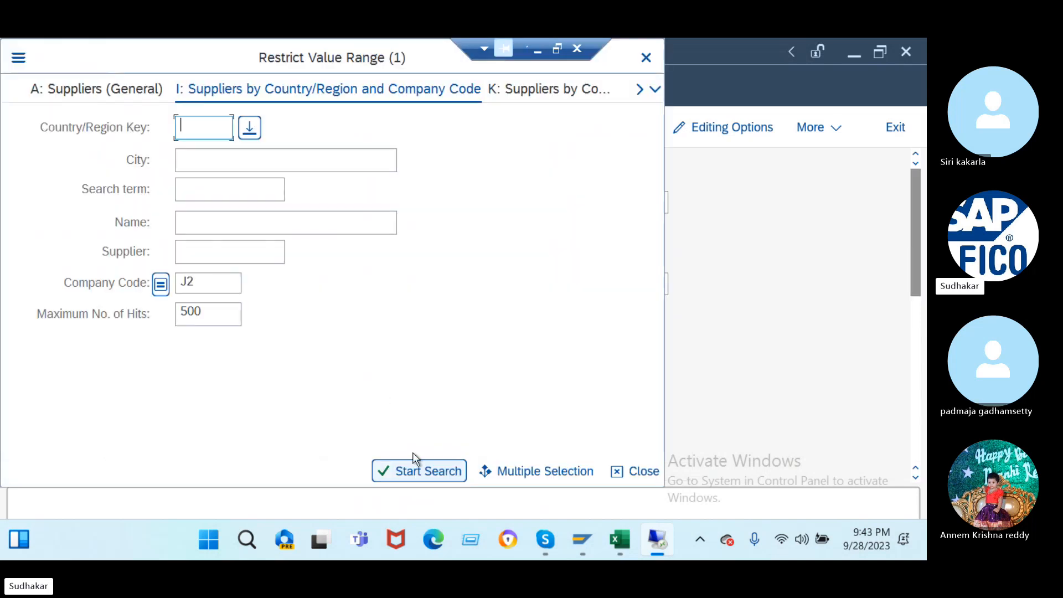
{"action": "left_click", "coordinate": [420, 470]}
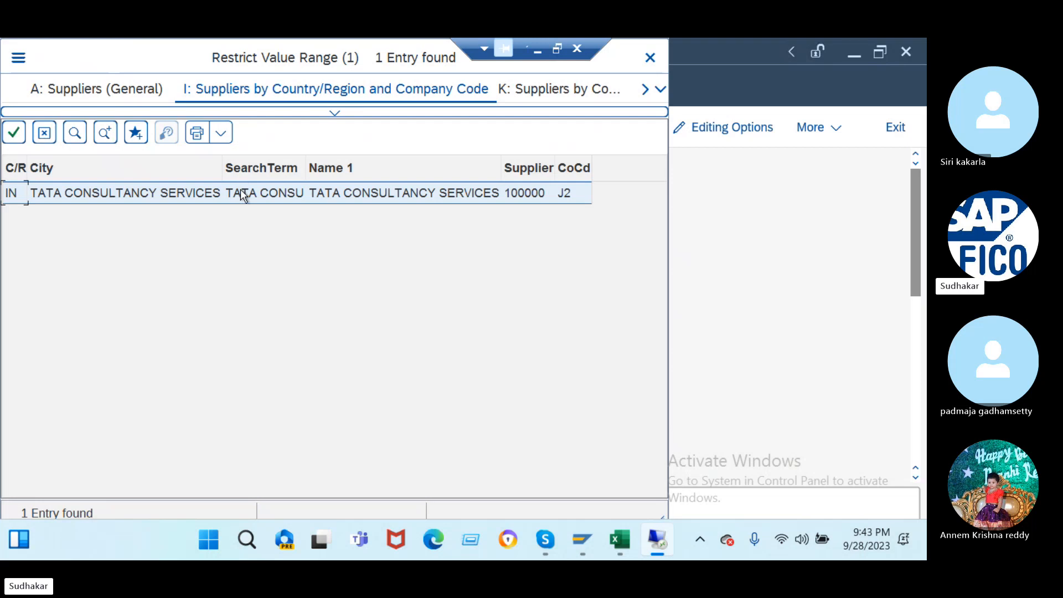
{"action": "left_click", "coordinate": [241, 196]}
{"action": "double_click", "coordinate": [242, 195]}
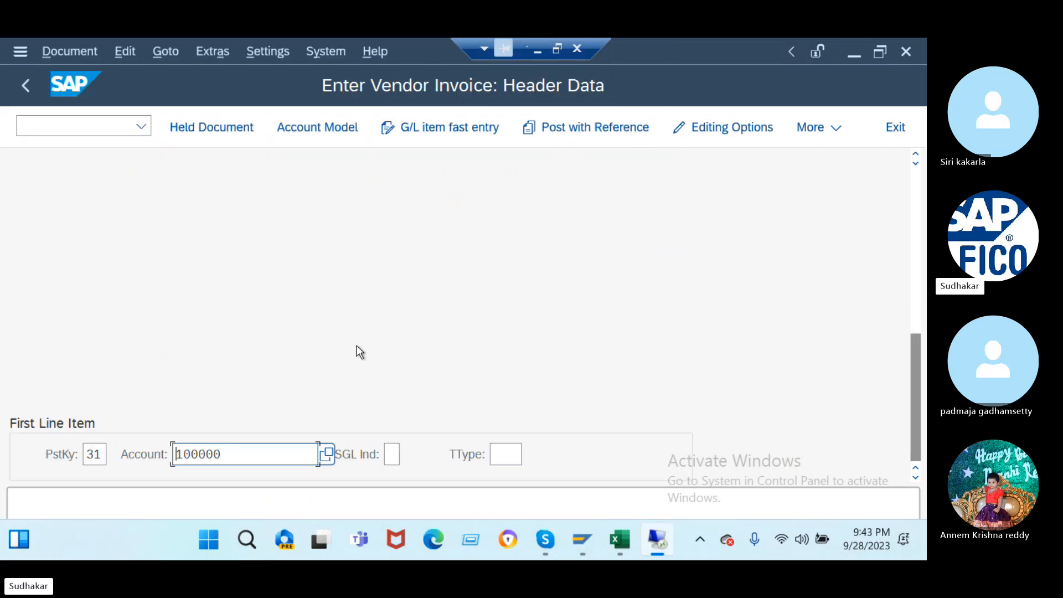
{"action": "key", "text": "Return"}
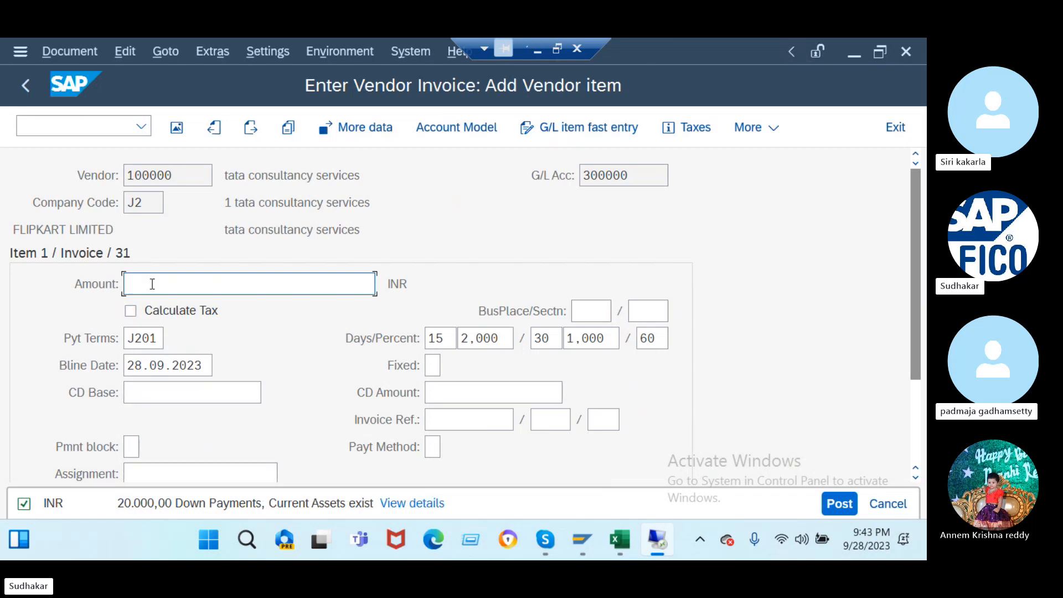
- Give the vendor item amount 50000 and text 'being goods purchased'
{"action": "type", "text": "50000"}
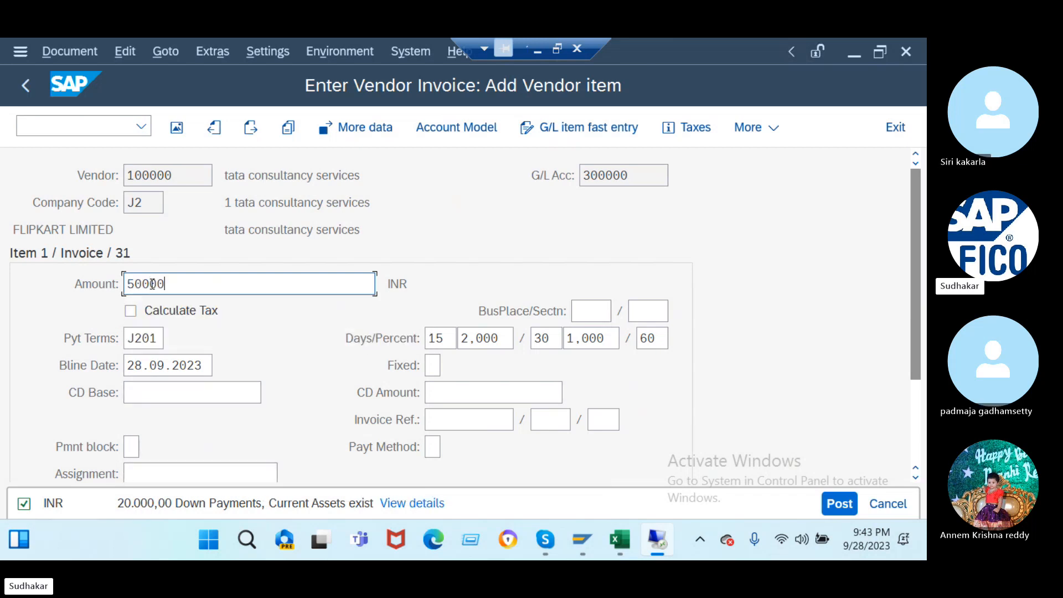
{"action": "scroll", "coordinate": [301, 334], "scroll_direction": "down", "scroll_amount": 2}
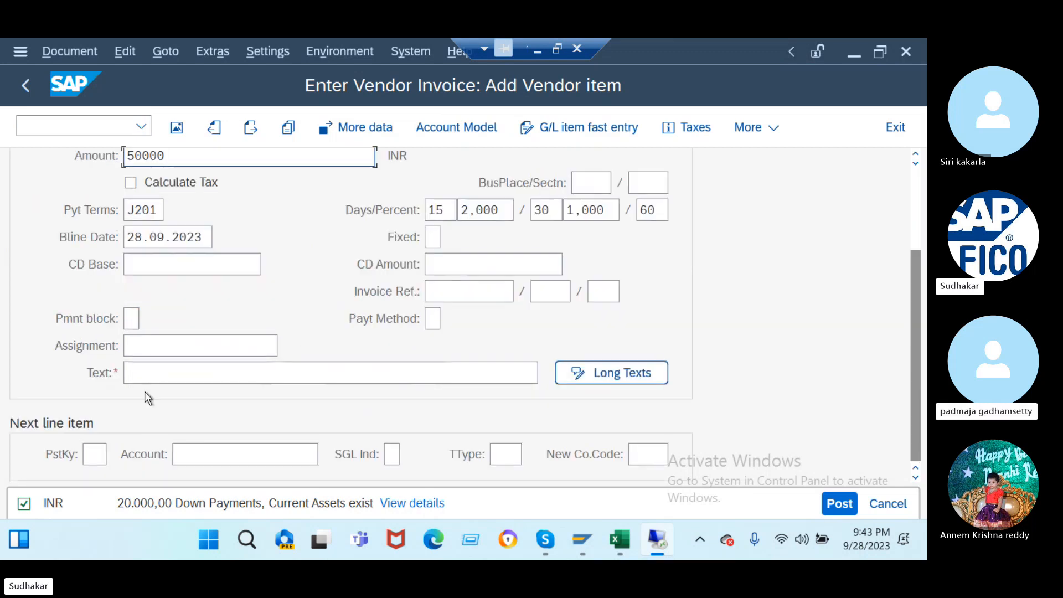
{"action": "left_click", "coordinate": [142, 369]}
{"action": "type", "text": "b"}
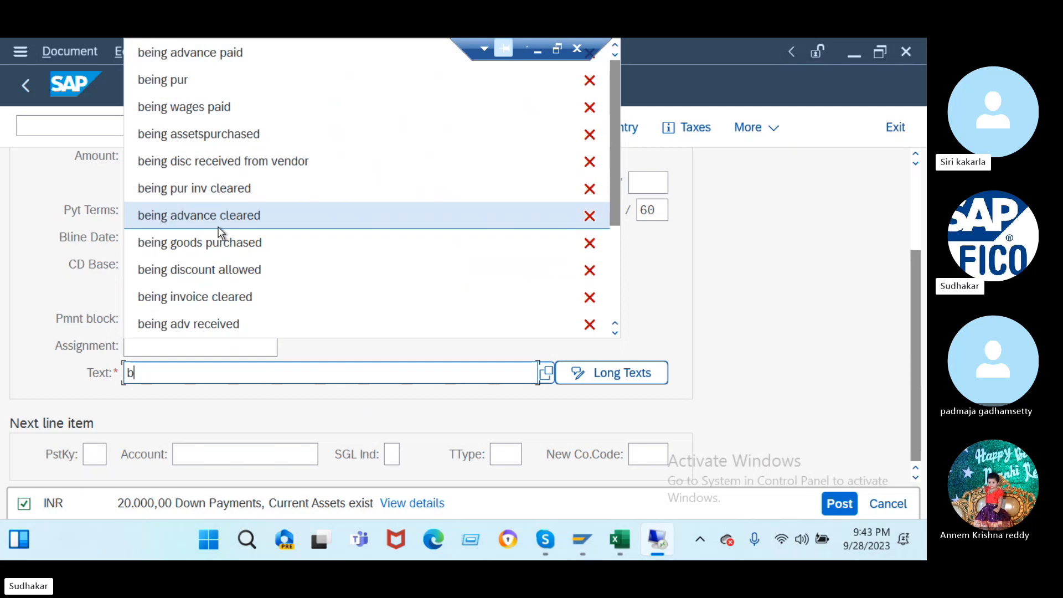
{"action": "left_click", "coordinate": [237, 251]}
- Add a debit line with posting key 40 for G/L account 400000
{"action": "left_click", "coordinate": [97, 457]}
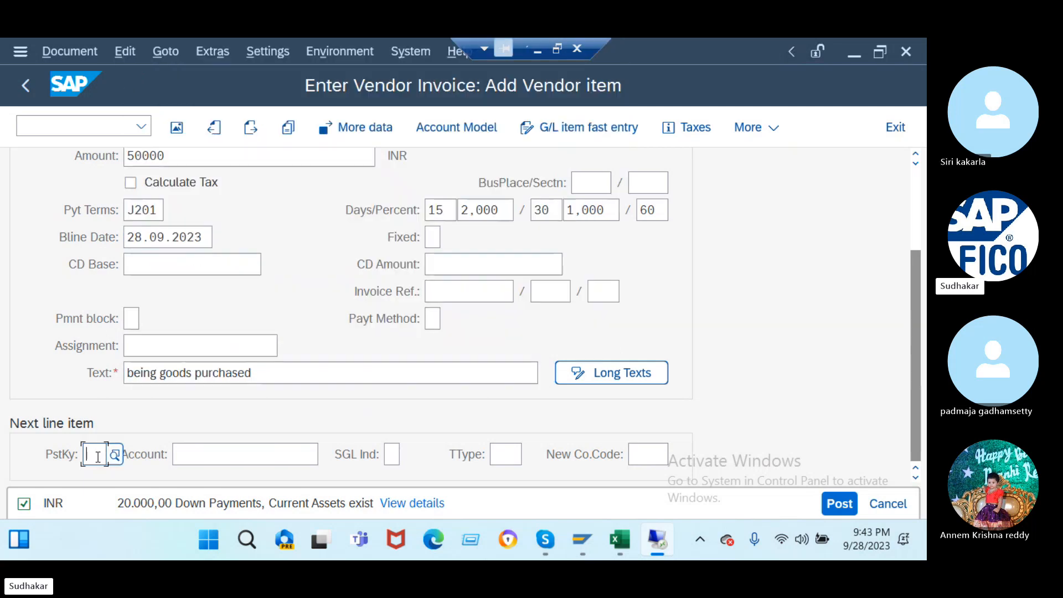
{"action": "type", "text": "40"}
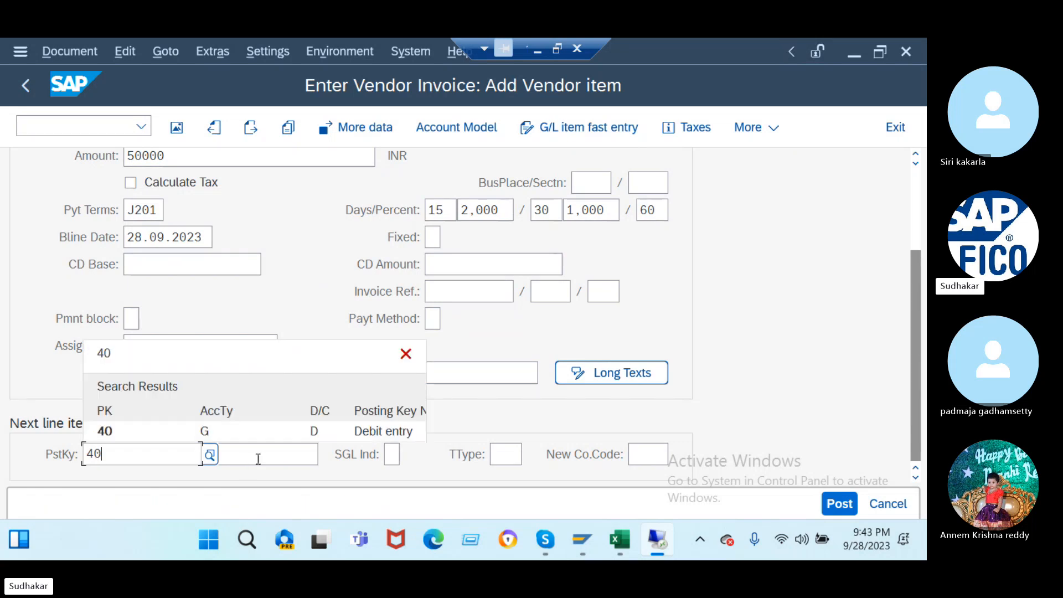
{"action": "left_click", "coordinate": [259, 459]}
{"action": "type", "text": "4"}
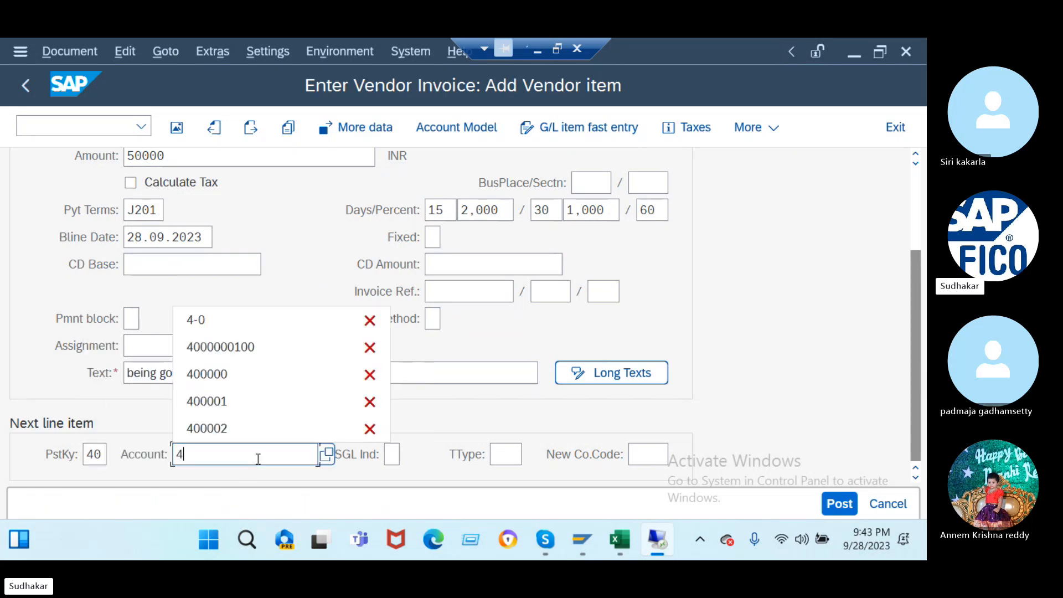
{"action": "left_click", "coordinate": [232, 383]}
{"action": "key", "text": "Return"}
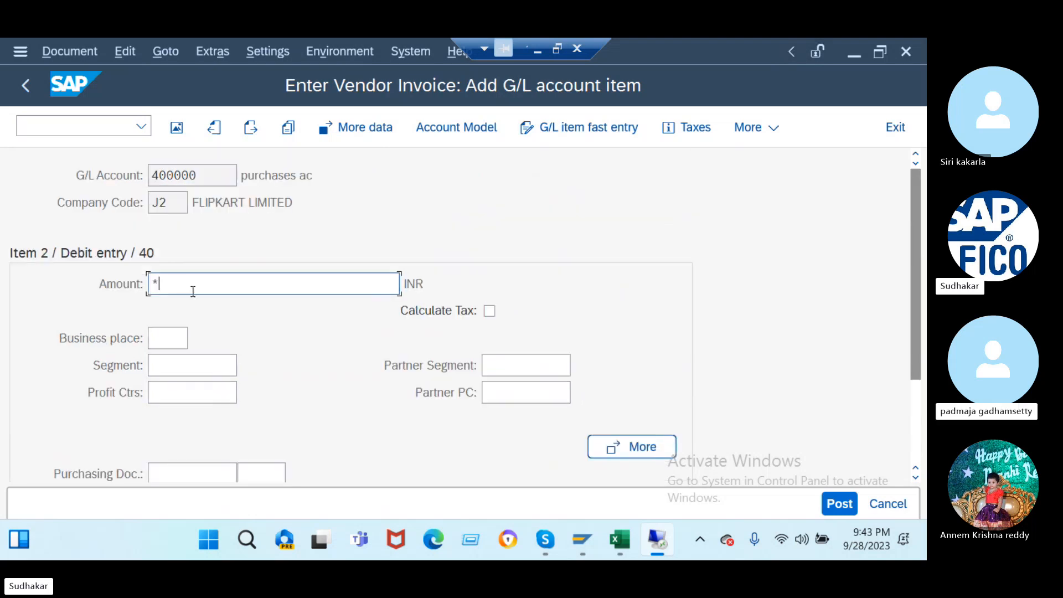
- Balance the G/L item at 50.000,00 INR and post the invoice as document 150 in J2
{"action": "scroll", "coordinate": [309, 387], "scroll_direction": "down", "scroll_amount": 3}
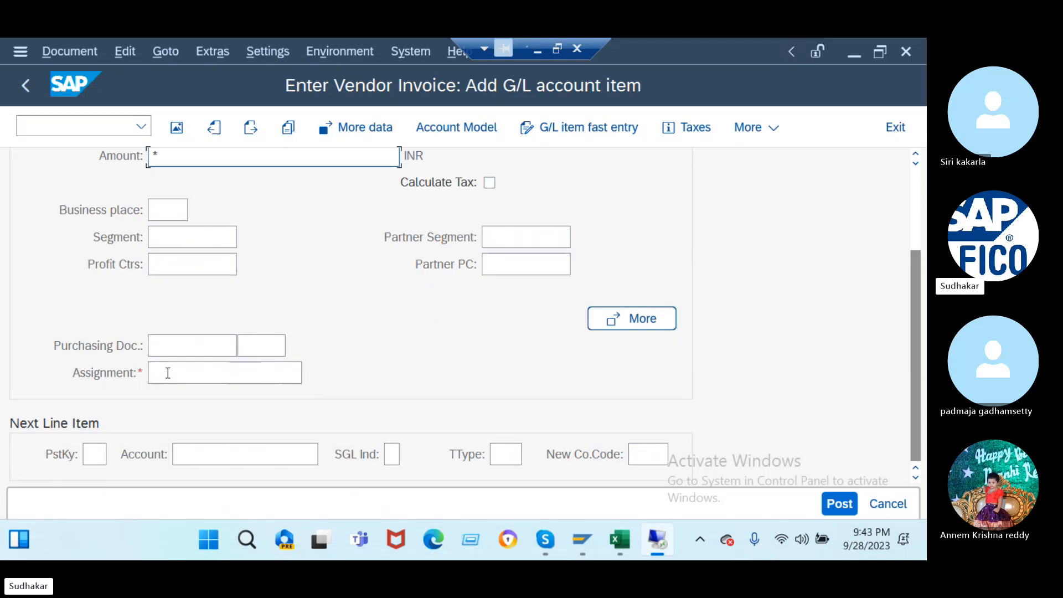
{"action": "left_click", "coordinate": [167, 373]}
{"action": "key", "text": "Return"}
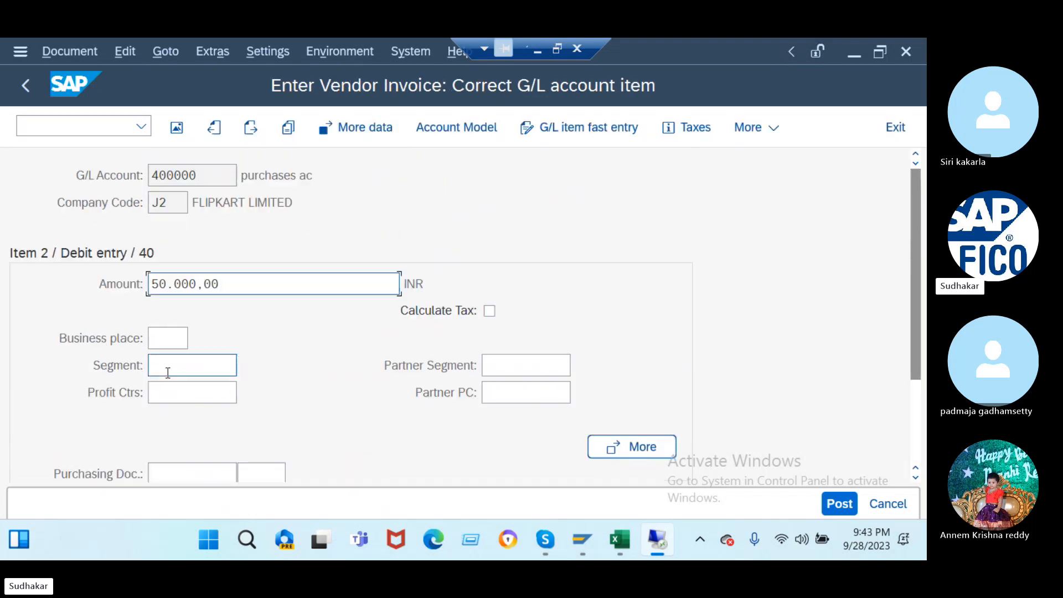
{"action": "left_click", "coordinate": [840, 504]}
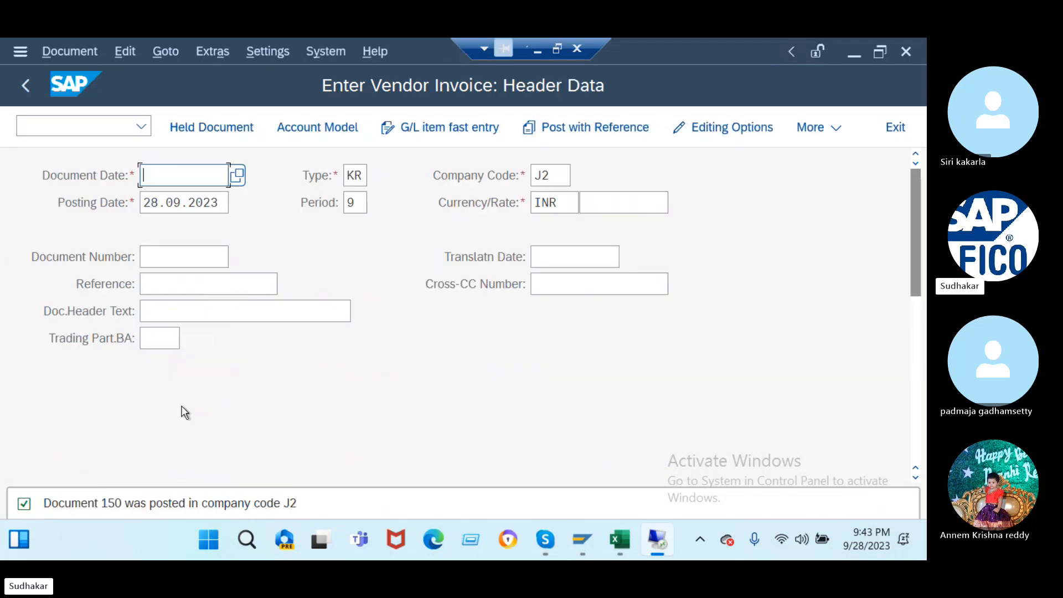
- Start F-54 with document date 28.09.2023, reference 'ref' and header text 'being advance cleared'
{"action": "left_click", "coordinate": [90, 125]}
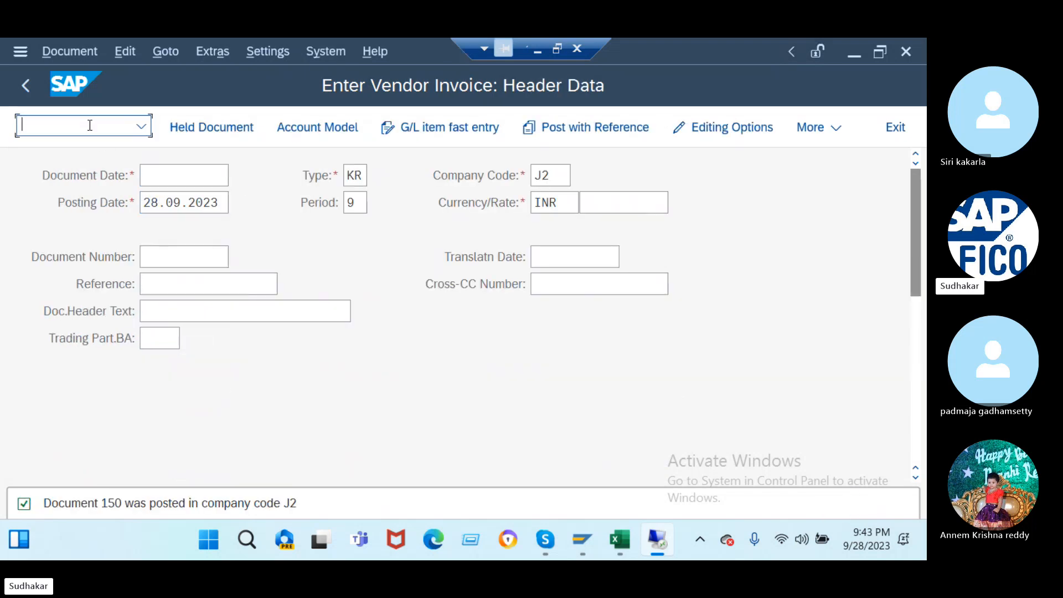
{"action": "type", "text": "/nf-54"}
{"action": "key", "text": "Return"}
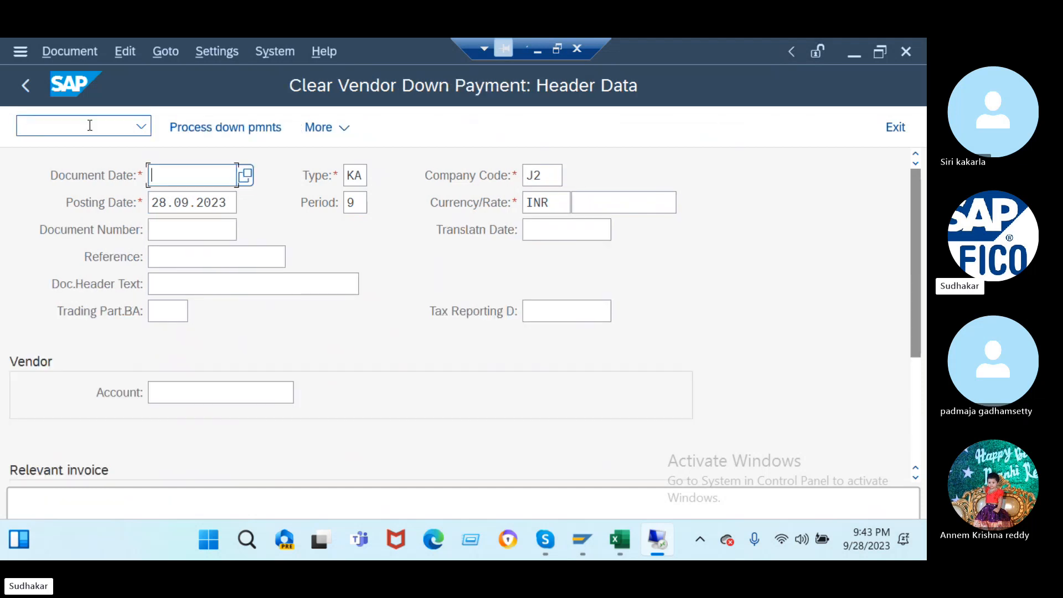
{"action": "left_click", "coordinate": [245, 177]}
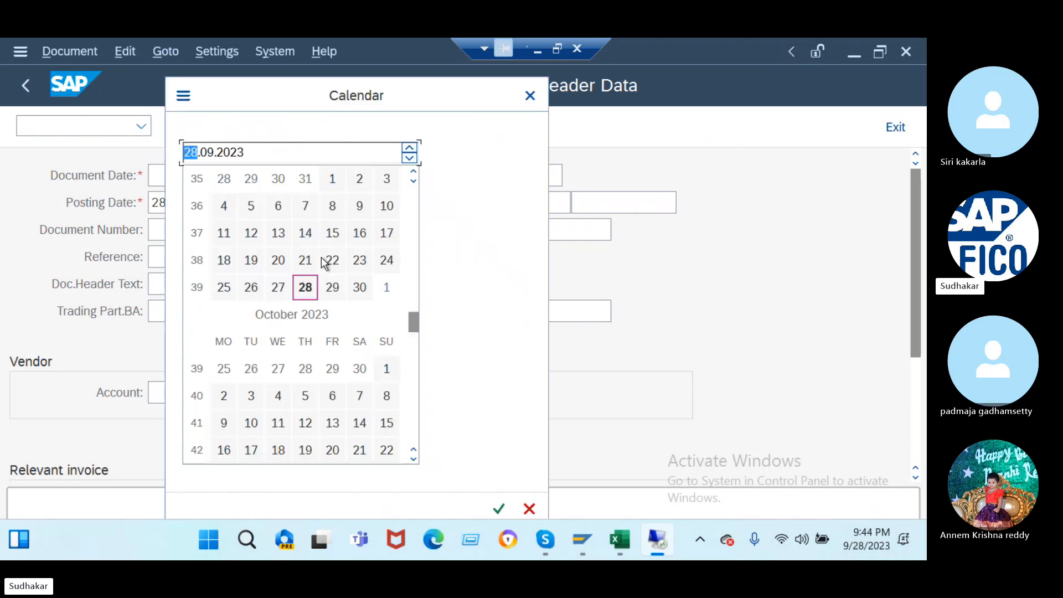
{"action": "double_click", "coordinate": [304, 286]}
{"action": "left_click", "coordinate": [177, 259]}
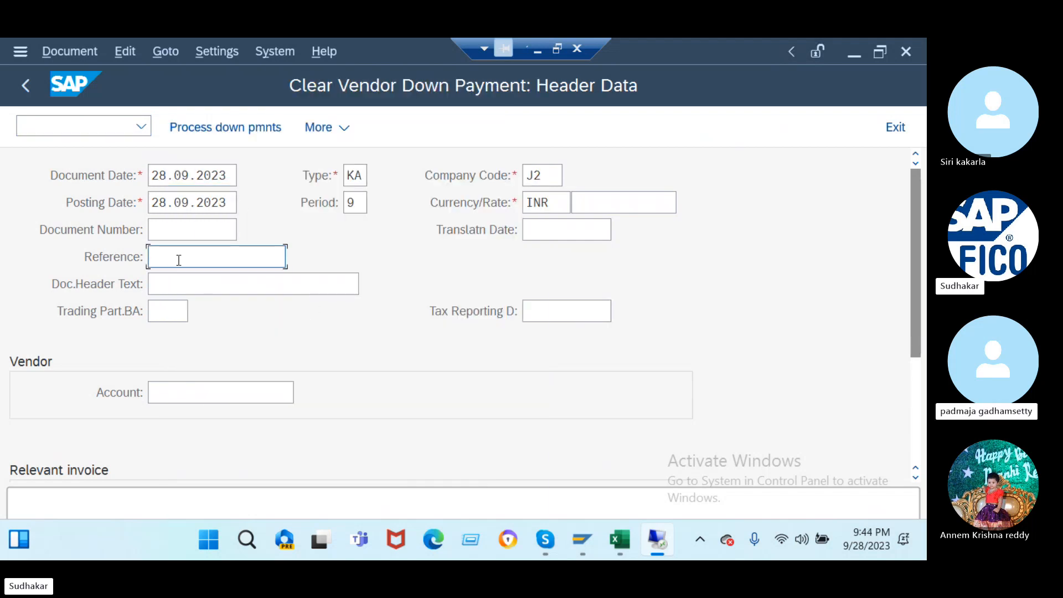
{"action": "type", "text": "ref"}
{"action": "left_click", "coordinate": [180, 282]}
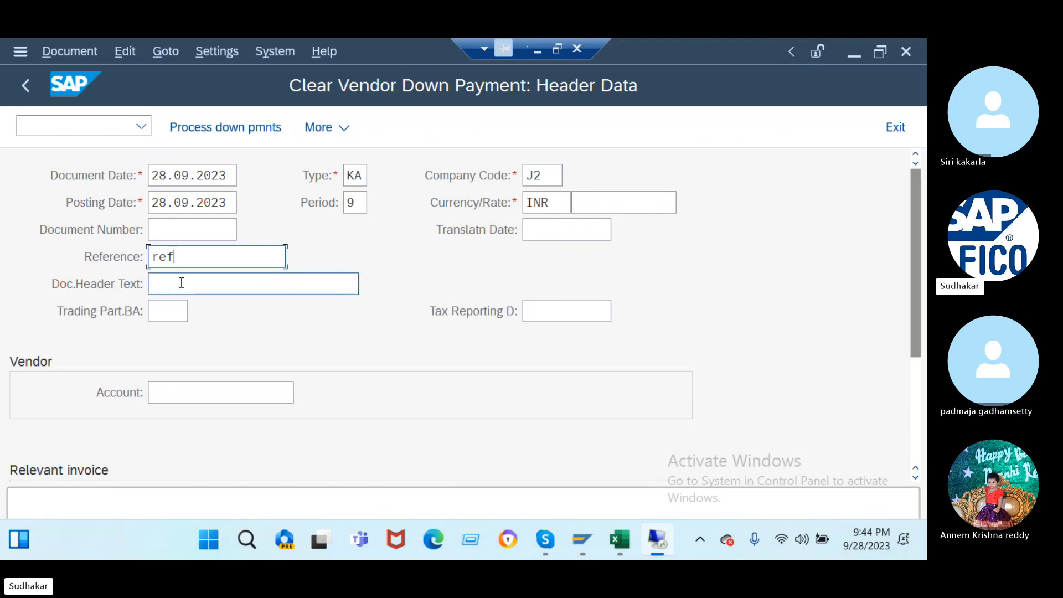
{"action": "type", "text": "b"}
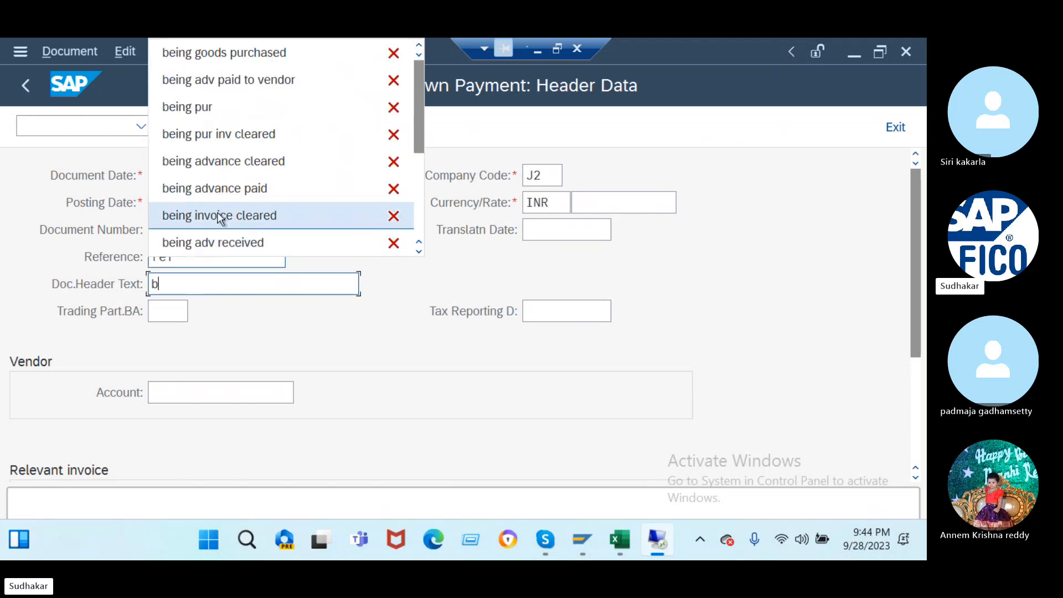
{"action": "left_click", "coordinate": [220, 161]}
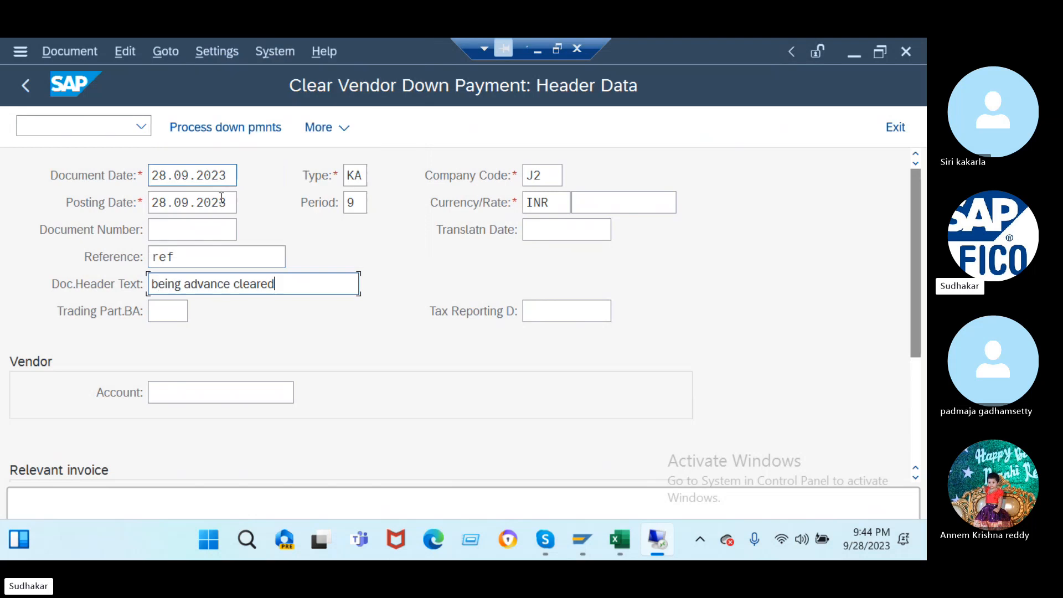
- Choose the vendor account from search help and set item text 'being advance cleared'
{"action": "left_click", "coordinate": [207, 391]}
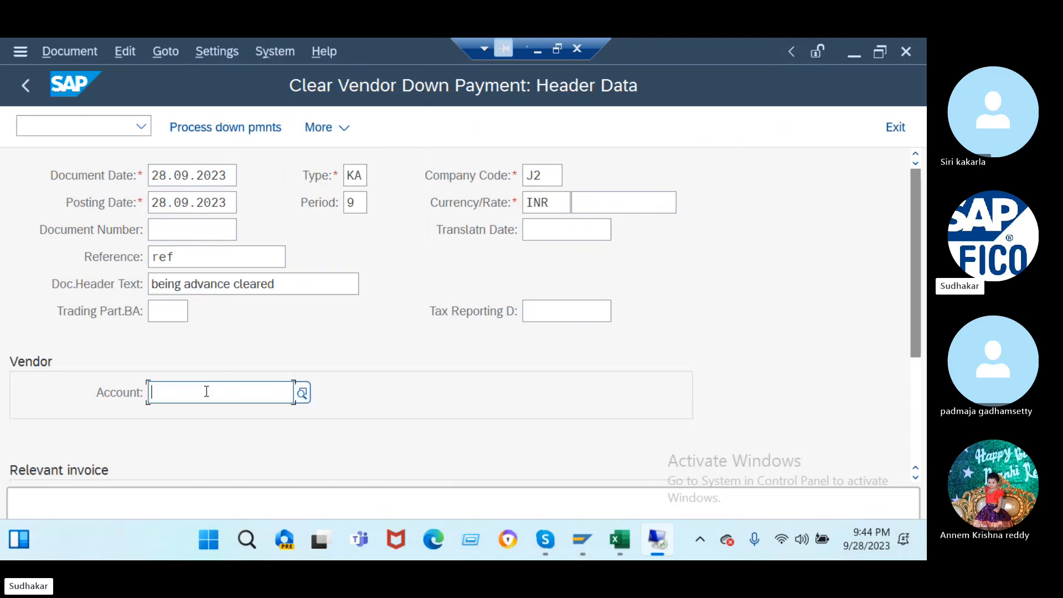
{"action": "left_click", "coordinate": [302, 394]}
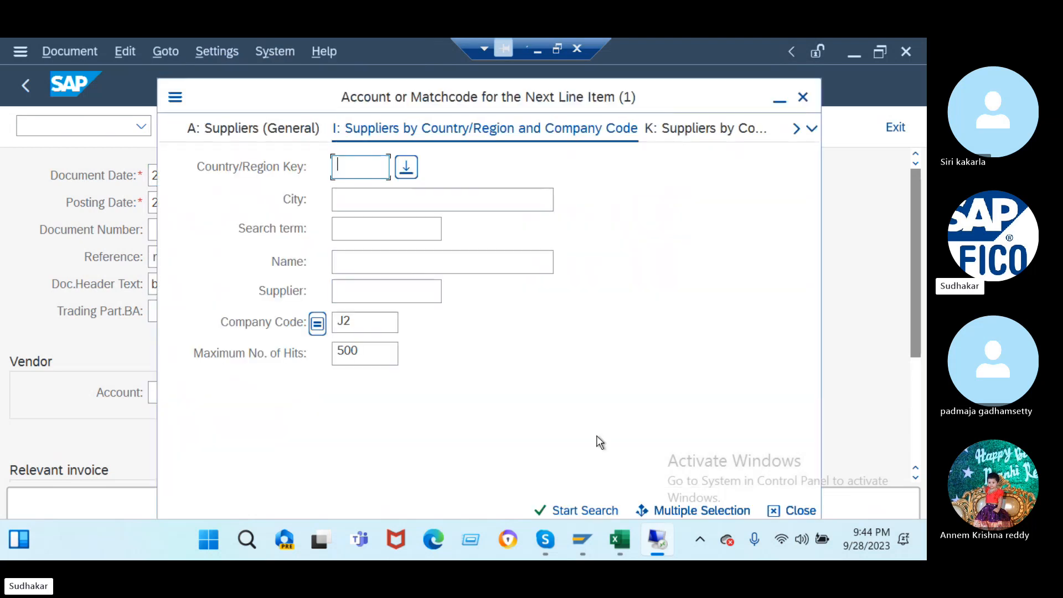
{"action": "left_click", "coordinate": [565, 511]}
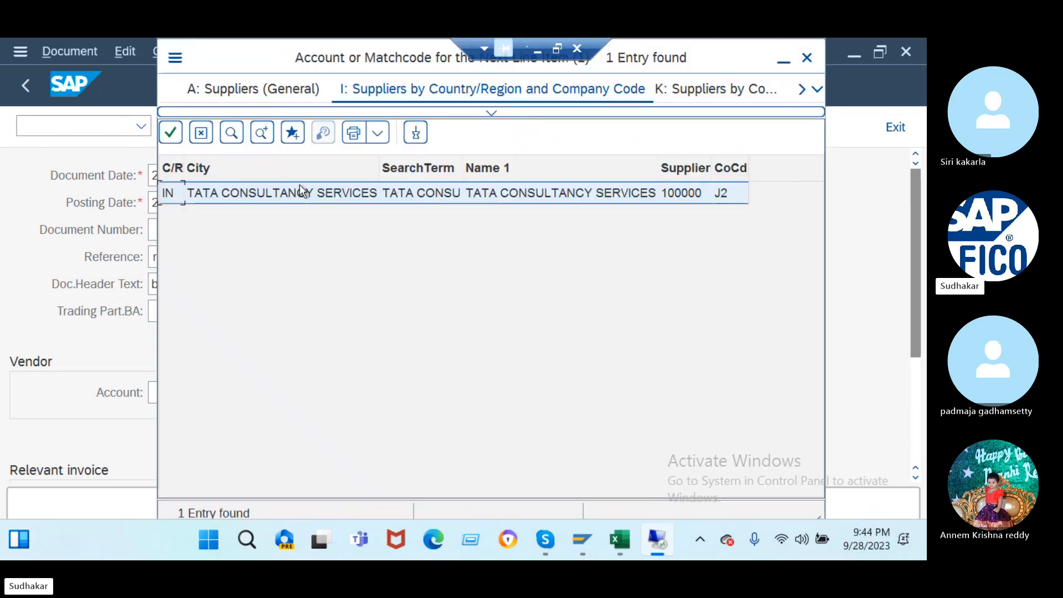
{"action": "double_click", "coordinate": [300, 188]}
{"action": "scroll", "coordinate": [378, 354], "scroll_direction": "down", "scroll_amount": 2}
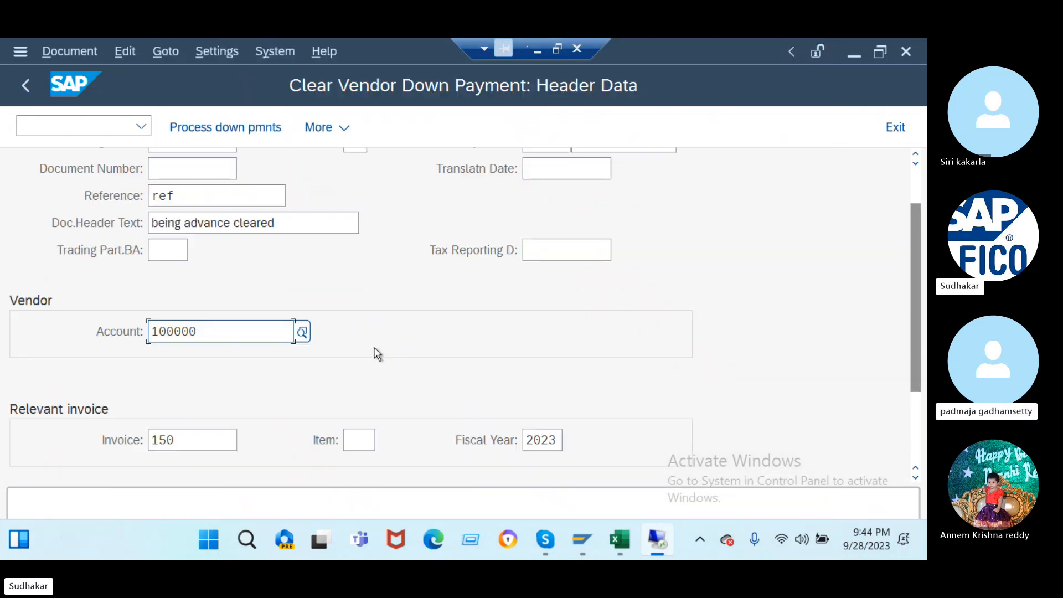
{"action": "scroll", "coordinate": [376, 353], "scroll_direction": "down", "scroll_amount": 3}
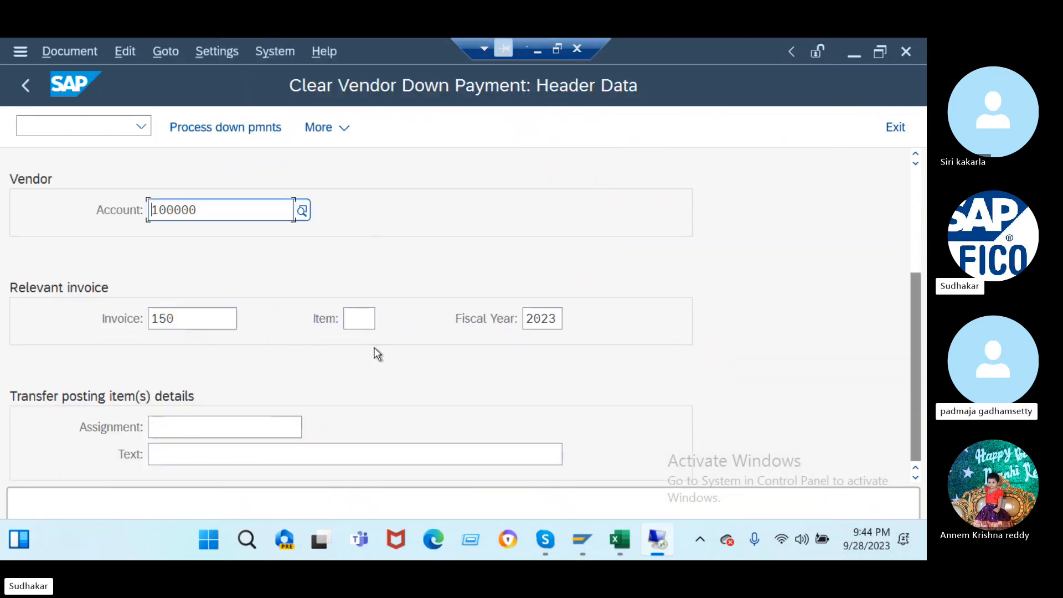
{"action": "left_click", "coordinate": [178, 452]}
{"action": "type", "text": "b"}
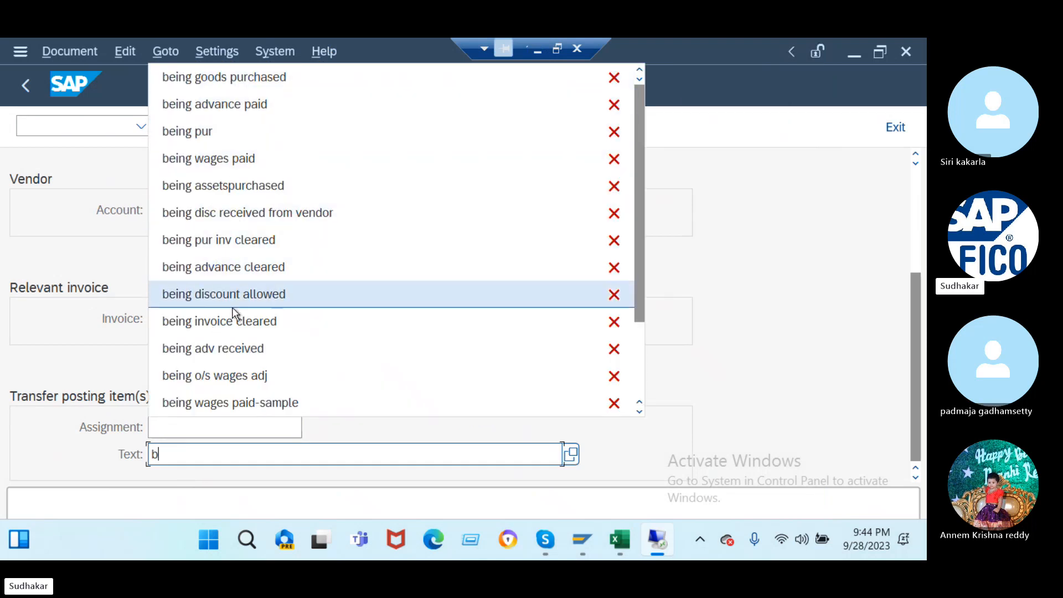
{"action": "left_click", "coordinate": [236, 276]}
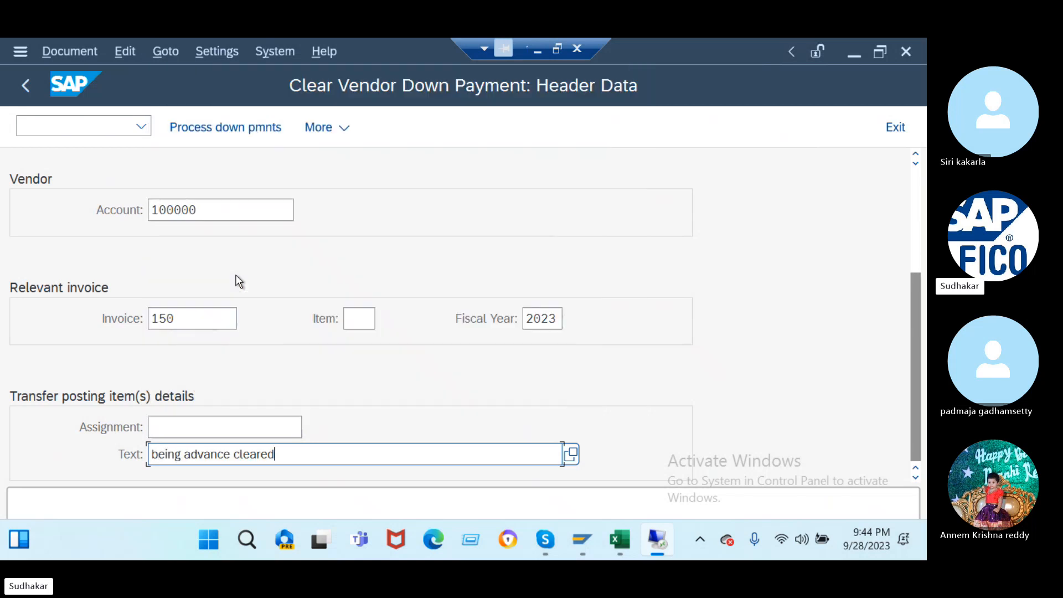
{"action": "key", "text": "Return"}
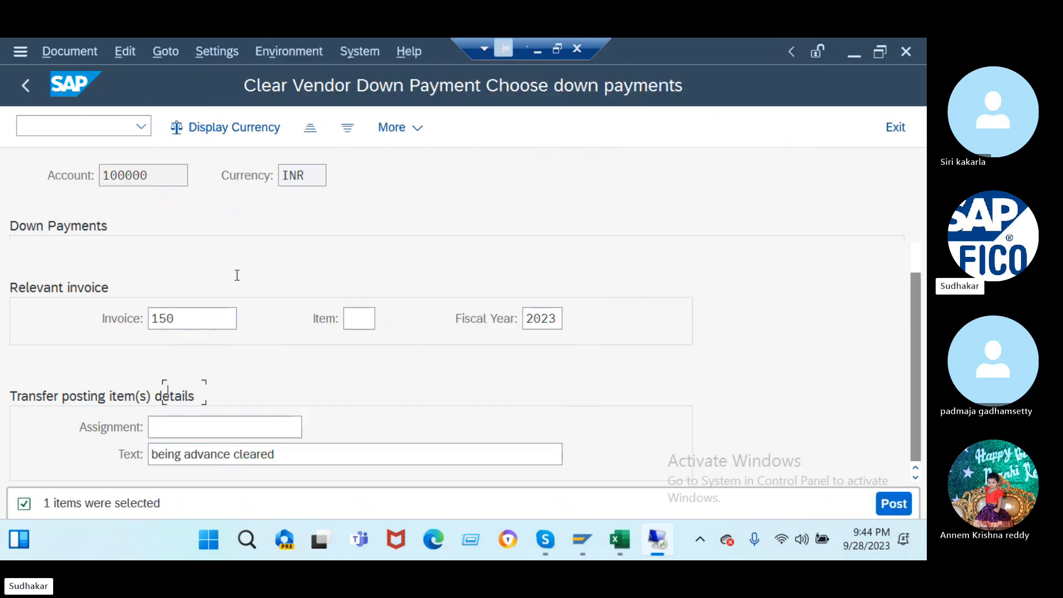
- Select down payment 51 of 20.000,00 and post, which fails with the posting key 39 error
{"action": "left_click", "coordinate": [28, 281]}
{"action": "left_click", "coordinate": [38, 285]}
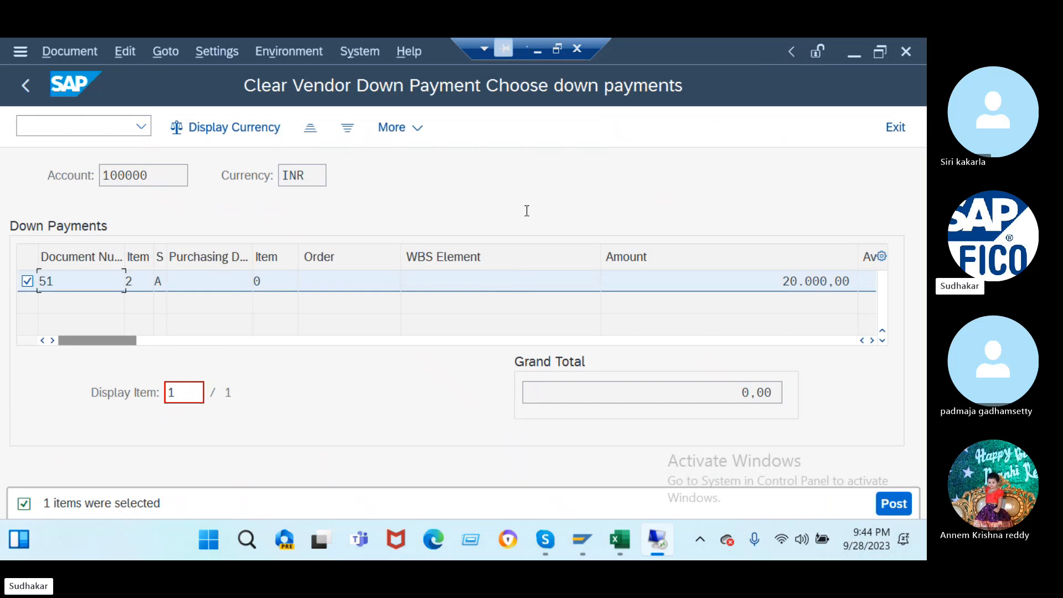
{"action": "left_click", "coordinate": [891, 506]}
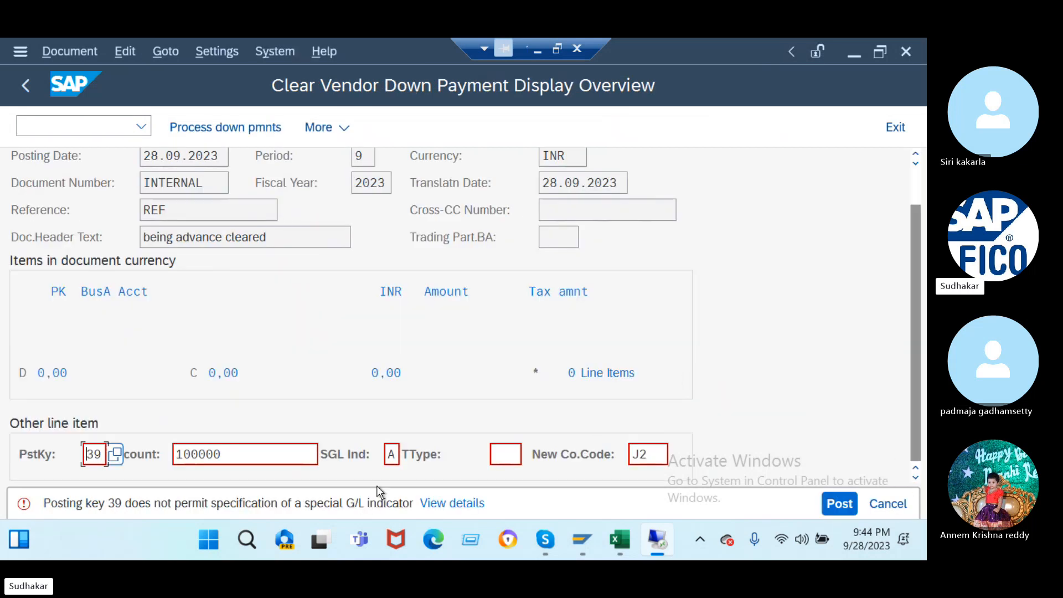
{"action": "left_click", "coordinate": [454, 504]}
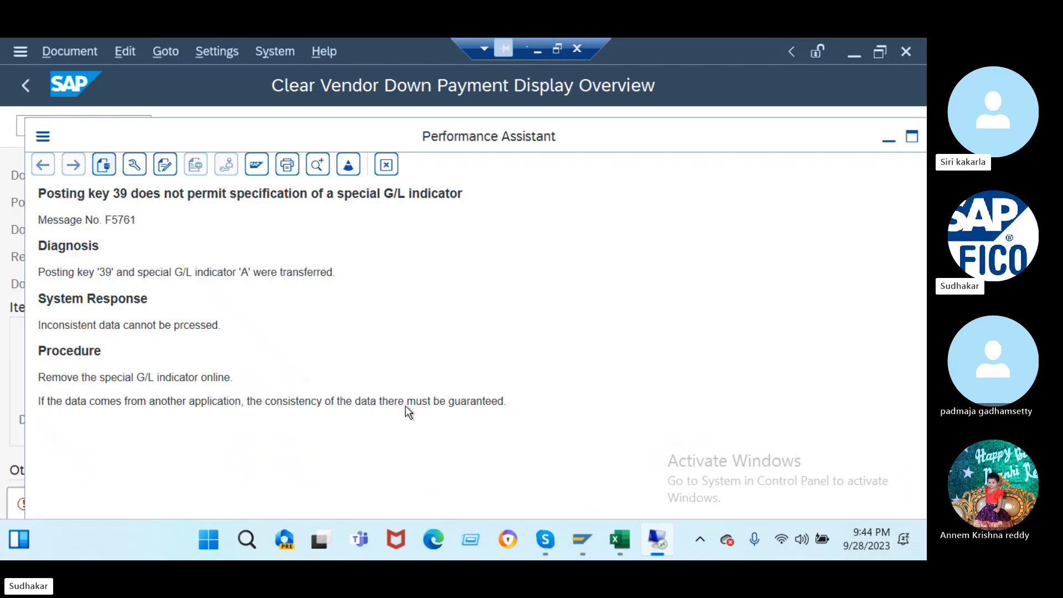
{"action": "left_click_drag", "start_coordinate": [769, 135], "coordinate": [639, 152]}
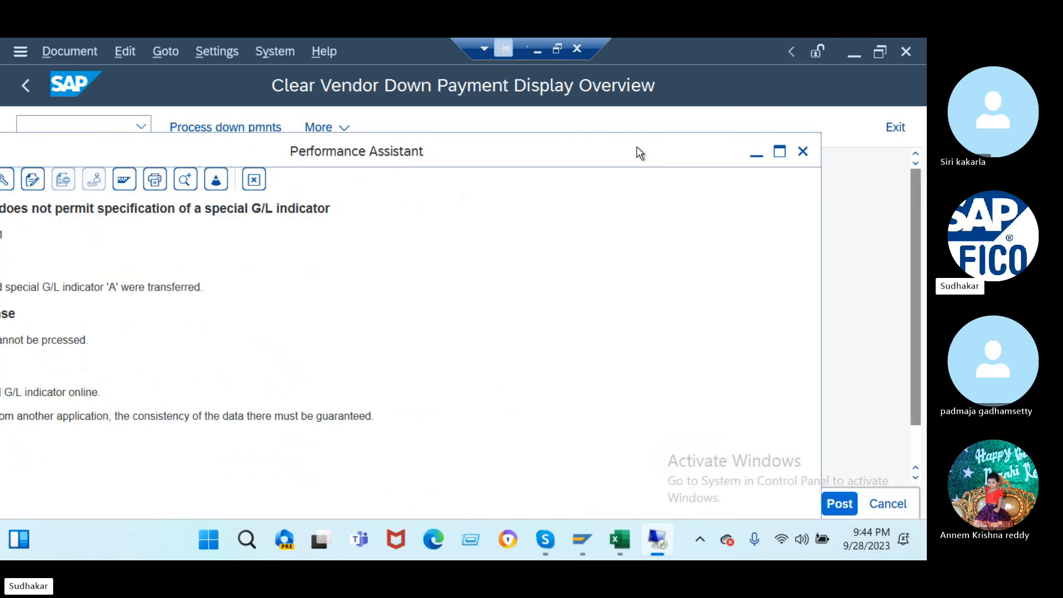
{"action": "left_click", "coordinate": [803, 148]}
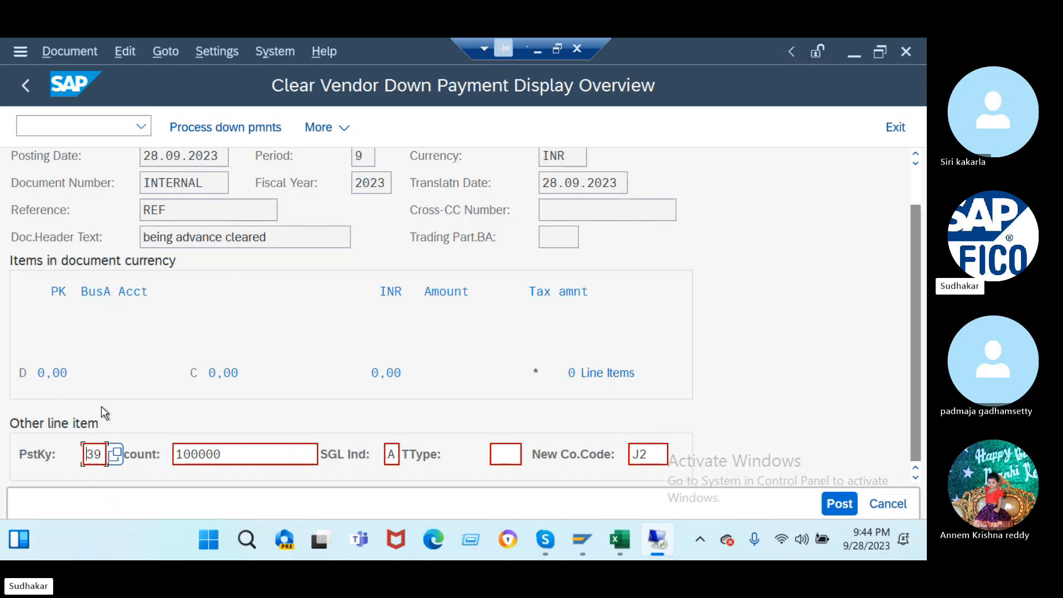
{"action": "left_click", "coordinate": [840, 504]}
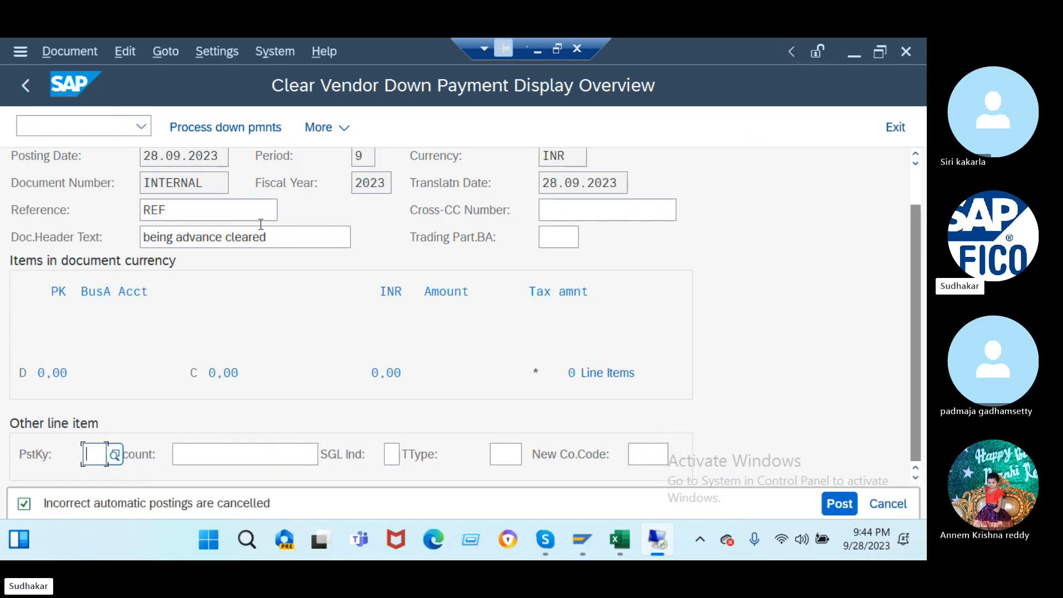
{"action": "left_click", "coordinate": [77, 53]}
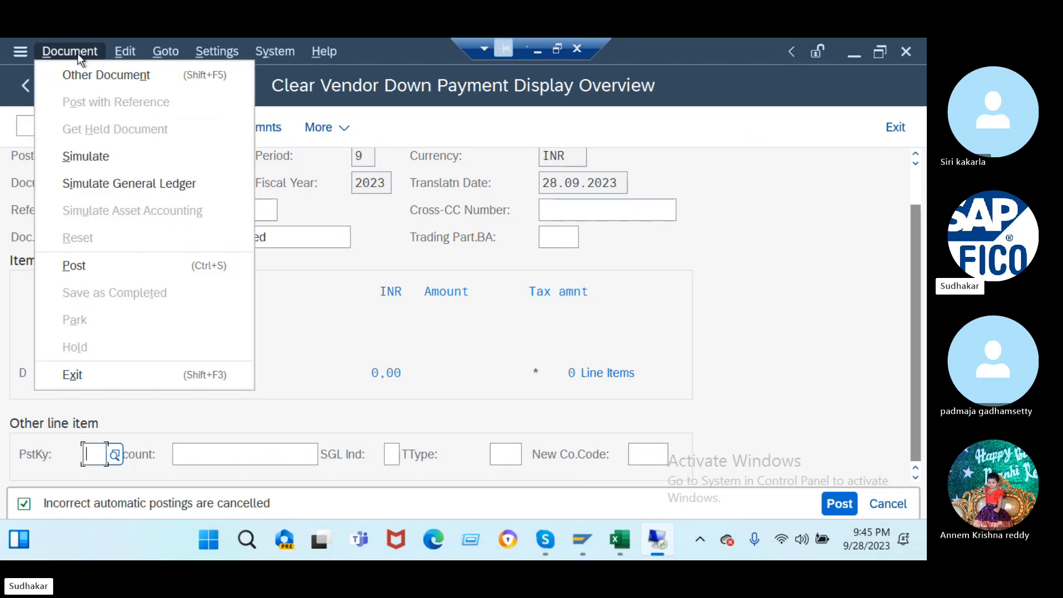
{"action": "left_click", "coordinate": [118, 159]}
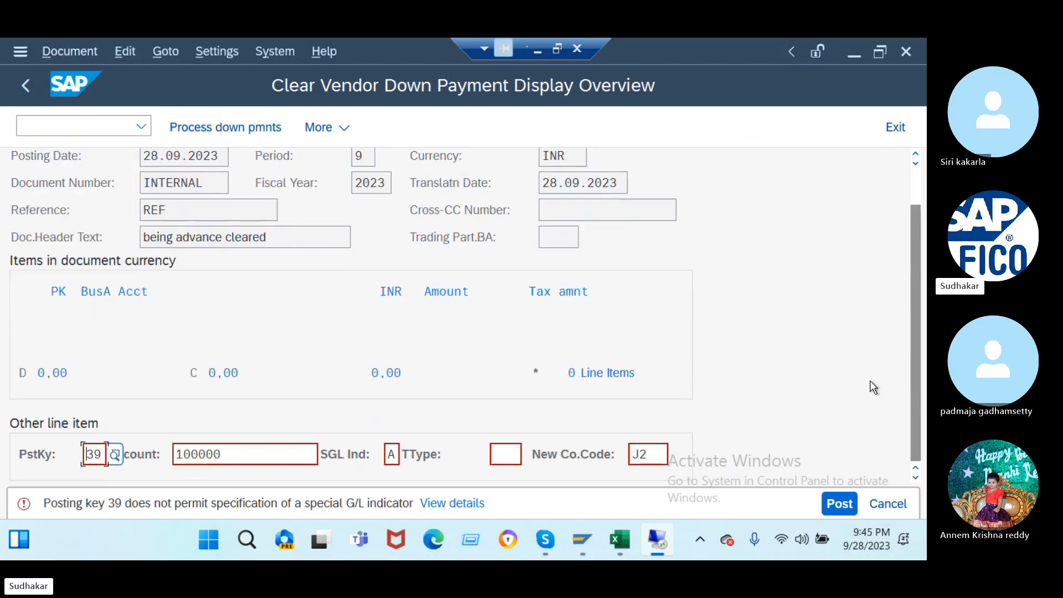
{"action": "left_click", "coordinate": [840, 503]}
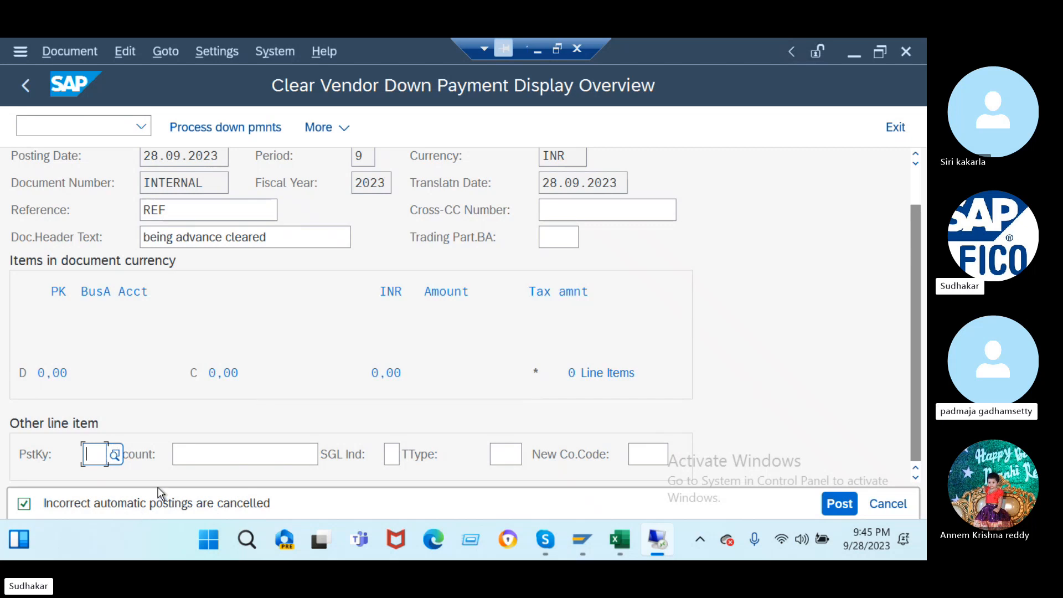
{"action": "left_click", "coordinate": [833, 503]}
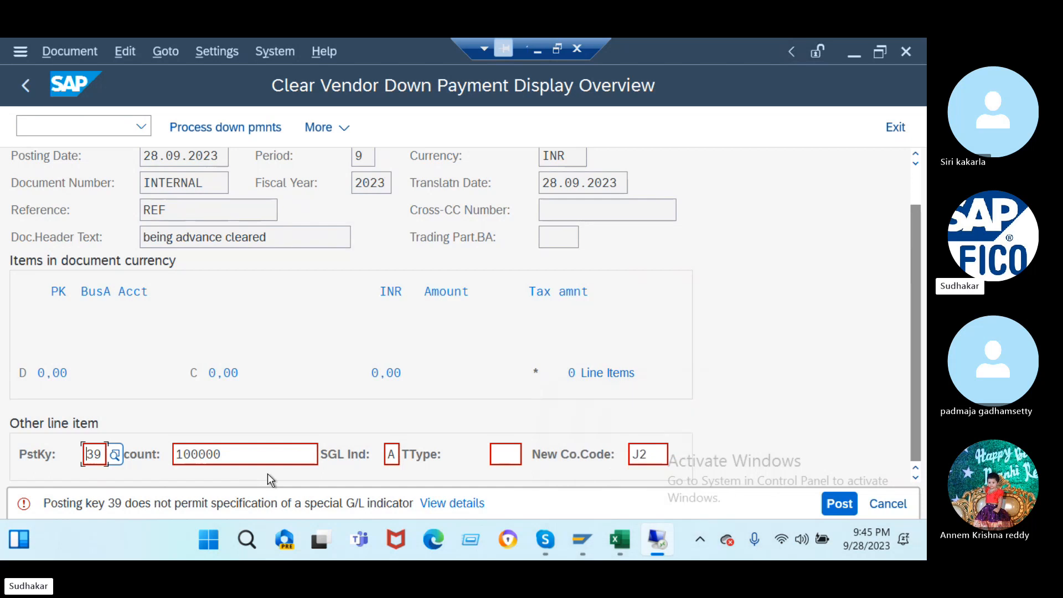
{"action": "left_click", "coordinate": [44, 123]}
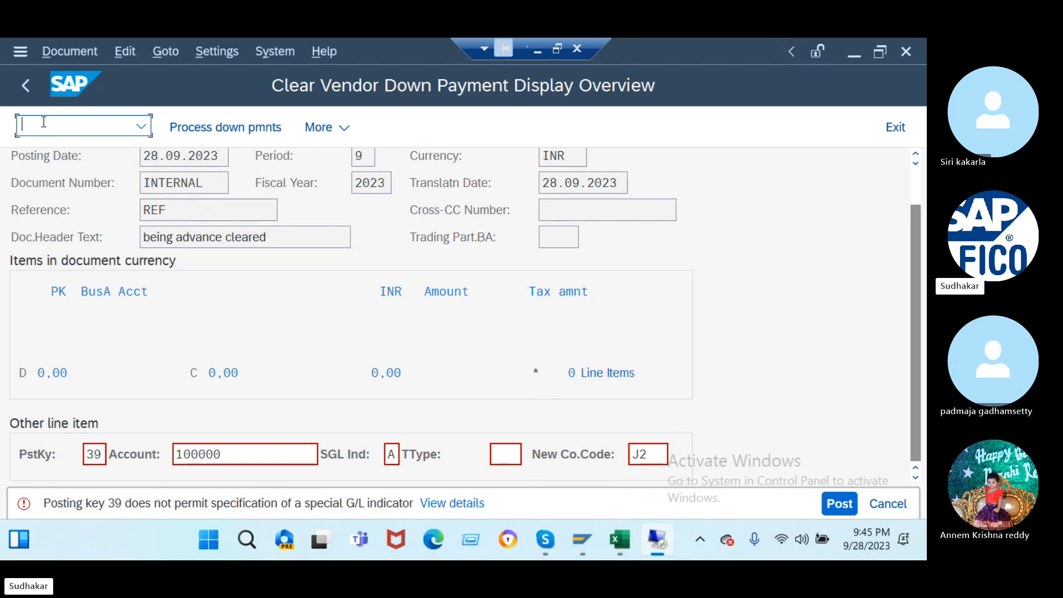
- In OB41, open posting key 39's field status at Additional account assignments
{"action": "type", "text": "/nob41"}
{"action": "key", "text": "Return"}
{"action": "scroll", "coordinate": [139, 376], "scroll_direction": "down", "scroll_amount": 3}
{"action": "scroll", "coordinate": [139, 376], "scroll_direction": "down", "scroll_amount": 13}
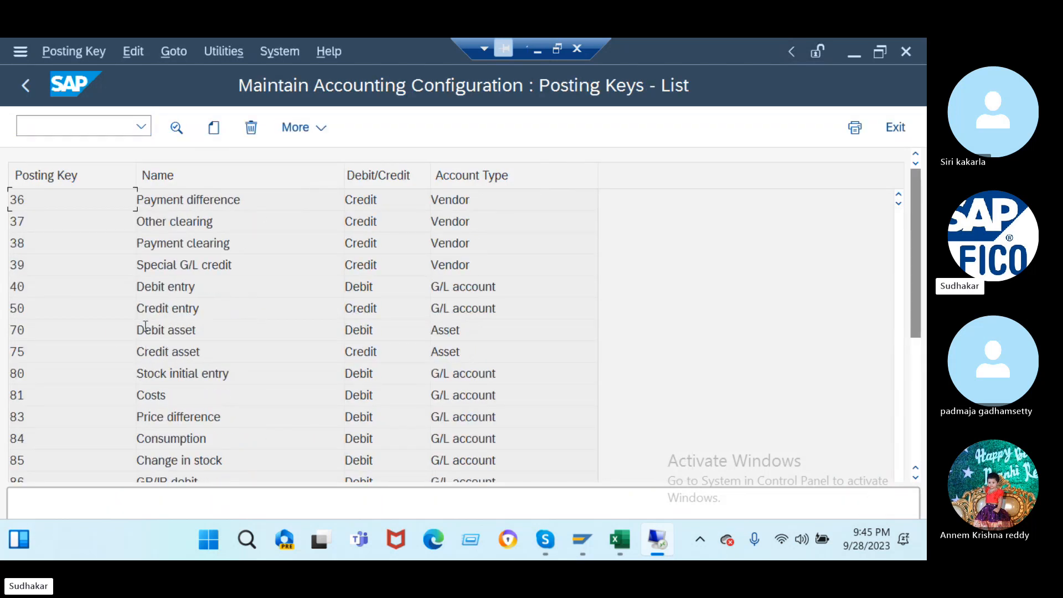
{"action": "double_click", "coordinate": [230, 266]}
{"action": "left_click", "coordinate": [216, 127]}
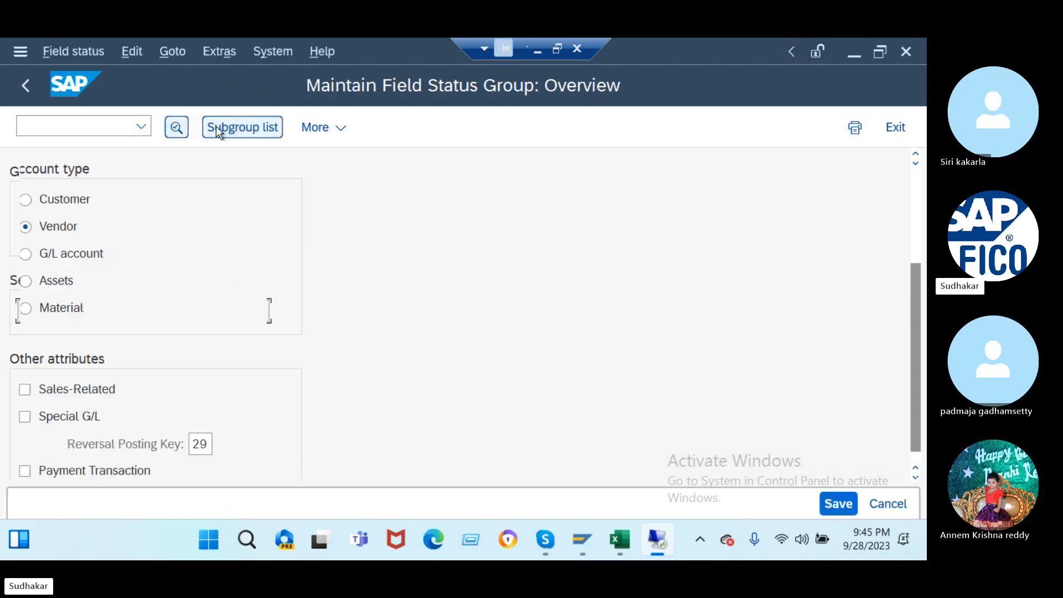
{"action": "left_click", "coordinate": [216, 127]}
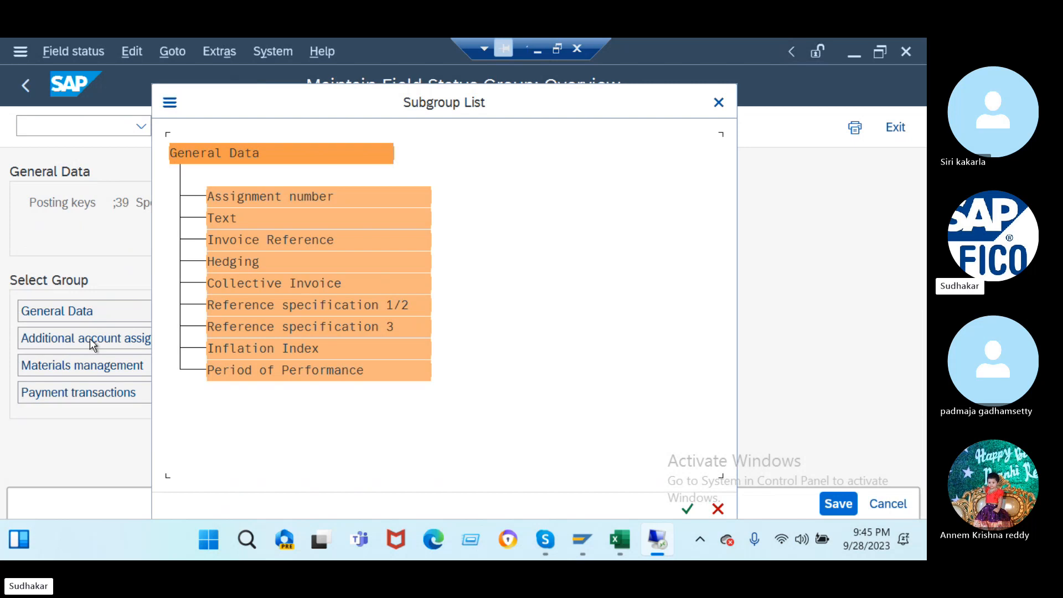
{"action": "left_click", "coordinate": [719, 103]}
{"action": "double_click", "coordinate": [182, 341]}
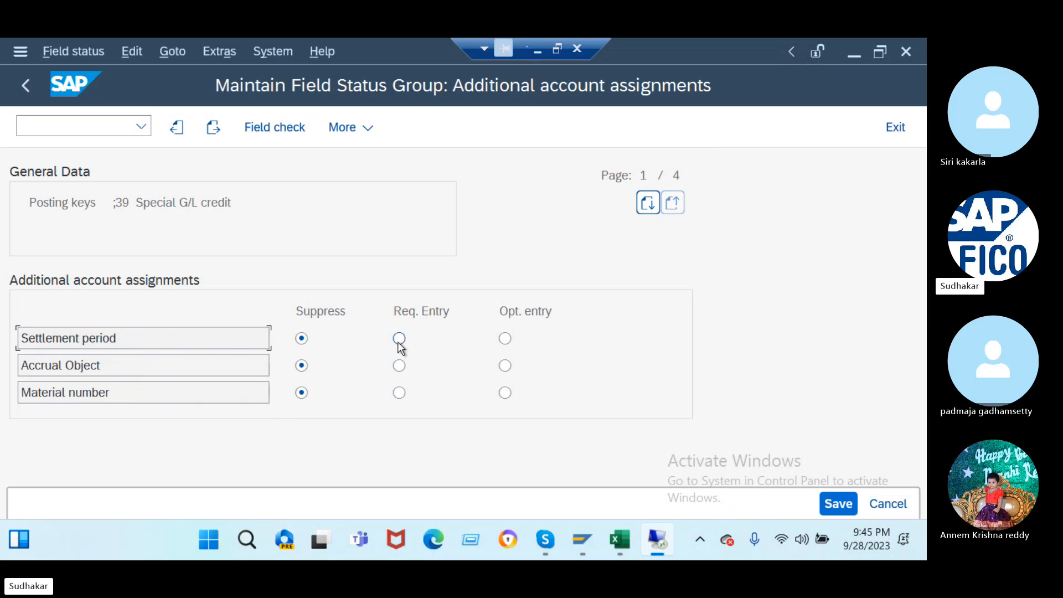
- Suppress Sales order, Network, Commitment item, Plant and Business Area, then save under the customizing request
{"action": "left_click", "coordinate": [649, 204]}
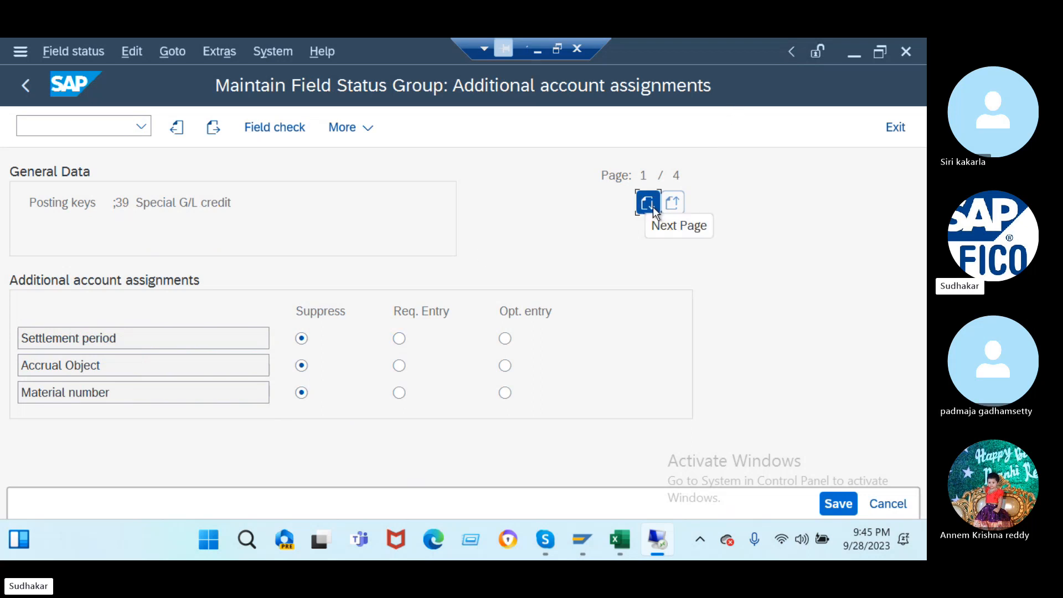
{"action": "left_click", "coordinate": [653, 207]}
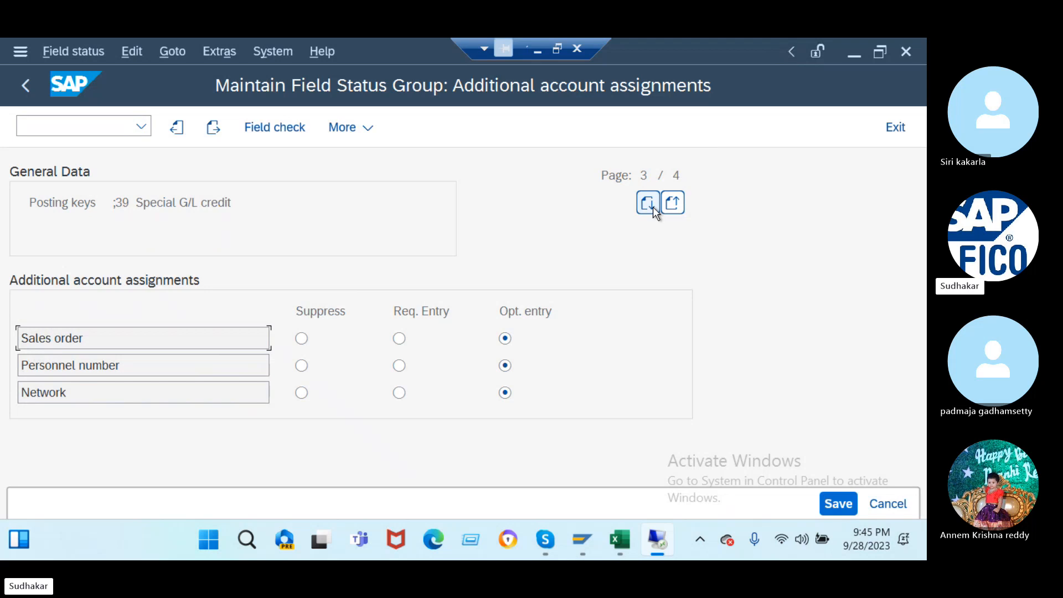
{"action": "left_click", "coordinate": [301, 340]}
{"action": "left_click", "coordinate": [310, 400]}
{"action": "left_click", "coordinate": [648, 205]}
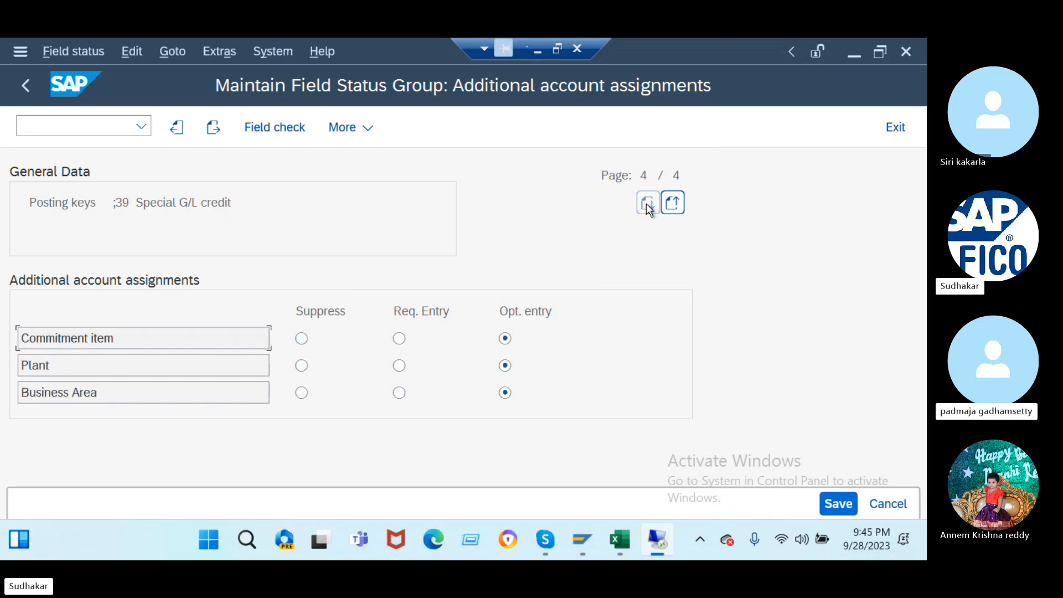
{"action": "left_click", "coordinate": [301, 339]}
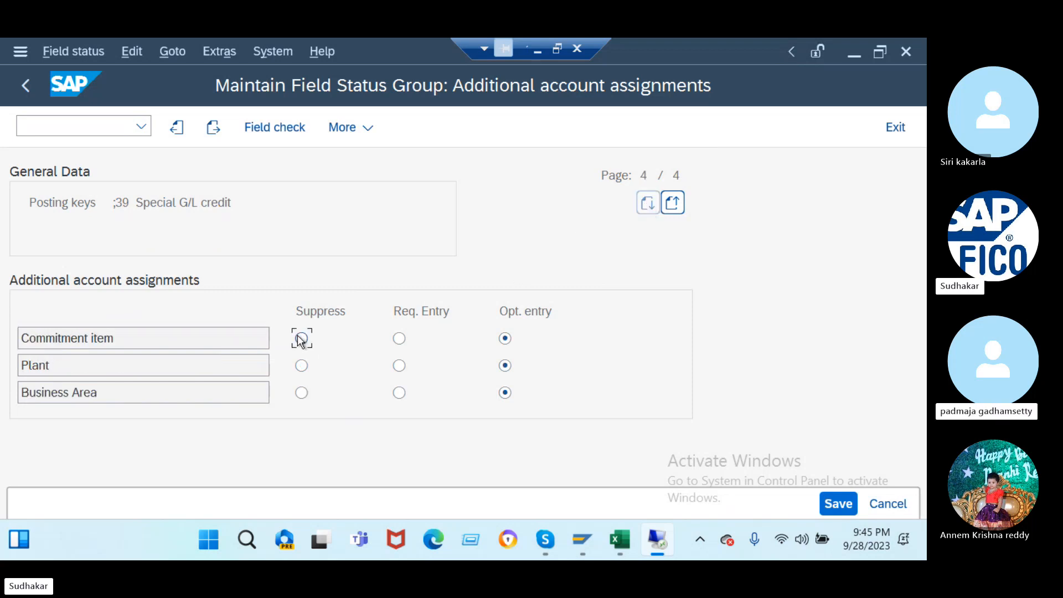
{"action": "left_click", "coordinate": [301, 365]}
{"action": "left_click", "coordinate": [302, 393]}
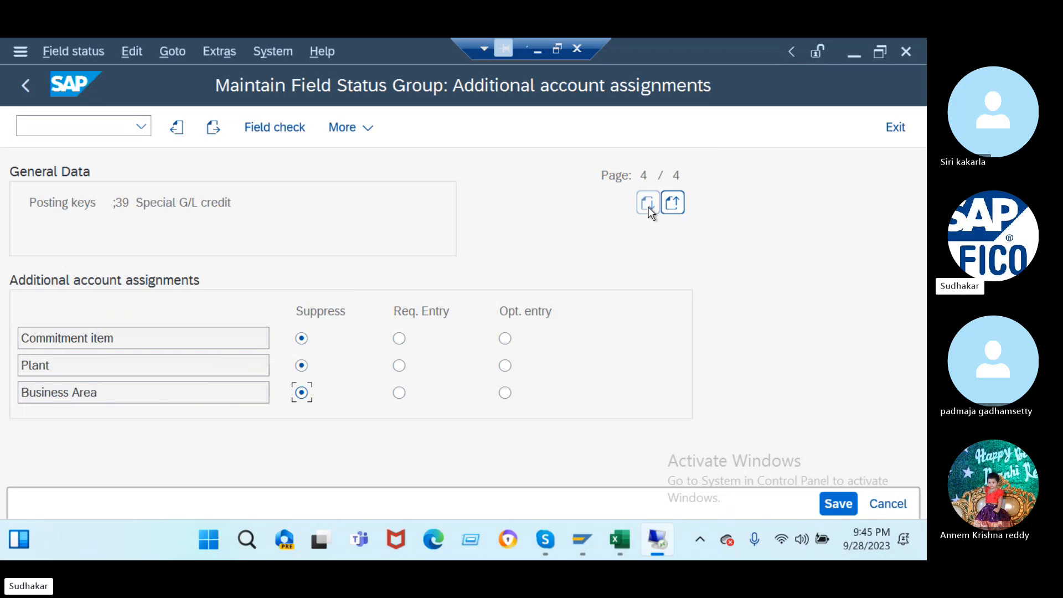
{"action": "left_click", "coordinate": [836, 503]}
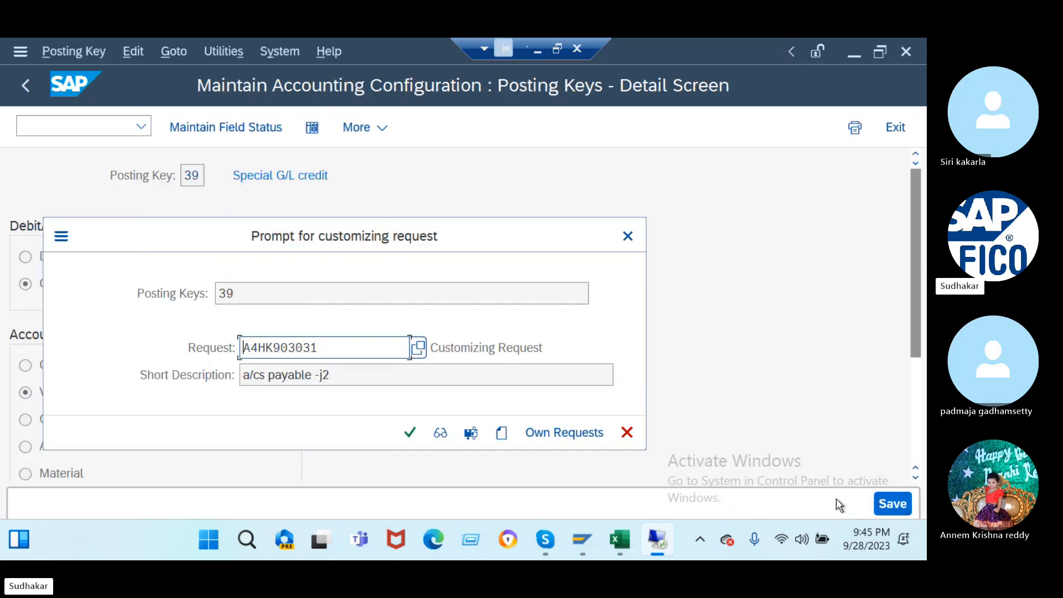
{"action": "left_click", "coordinate": [408, 433]}
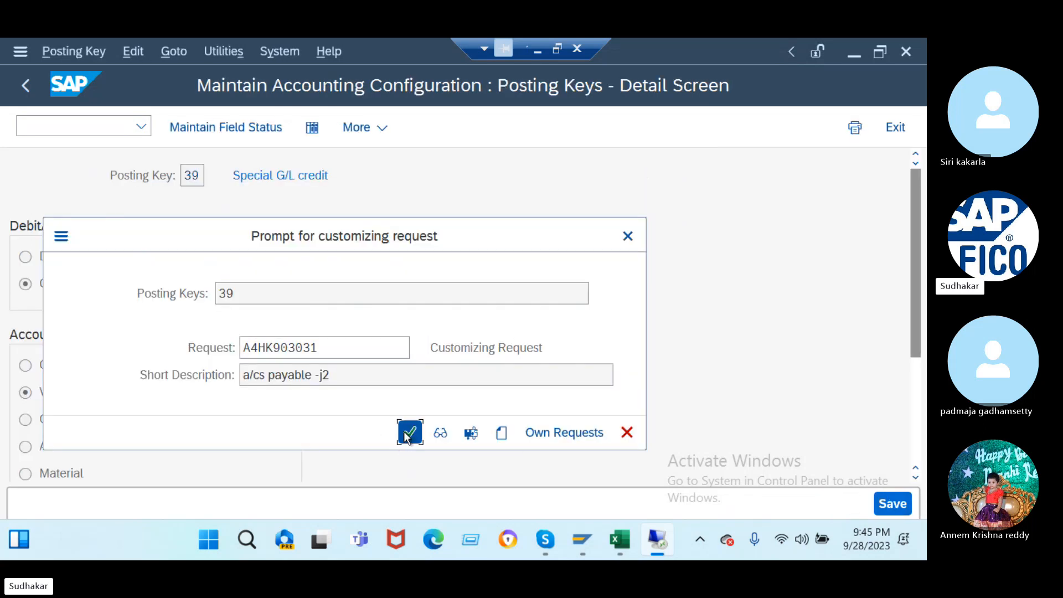
{"action": "left_click", "coordinate": [72, 129]}
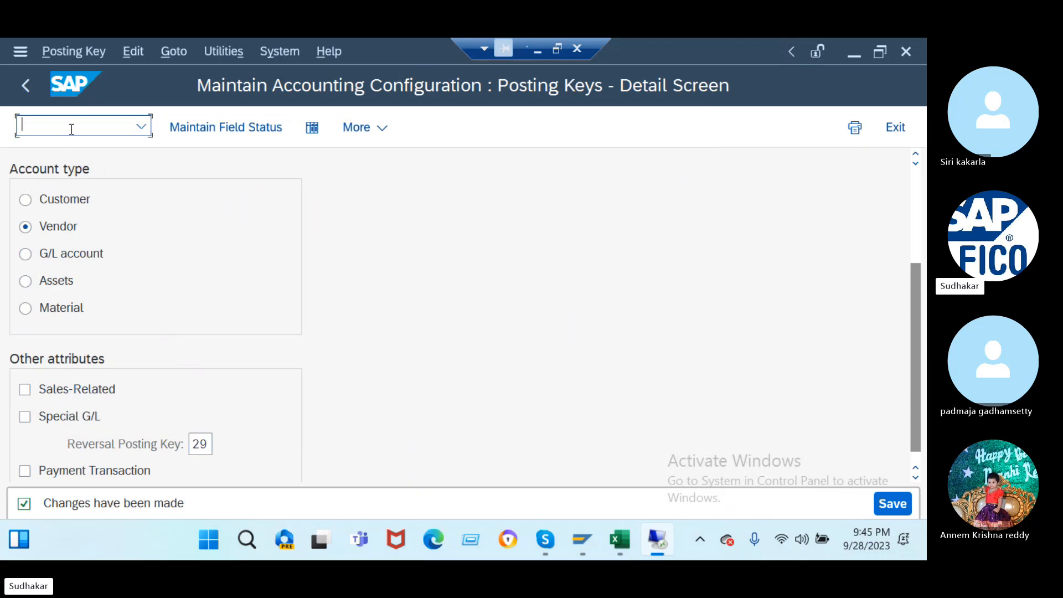
- Run OBD2 and decline displaying the locked data
{"action": "type", "text": "/nobd2"}
{"action": "key", "text": "Return"}
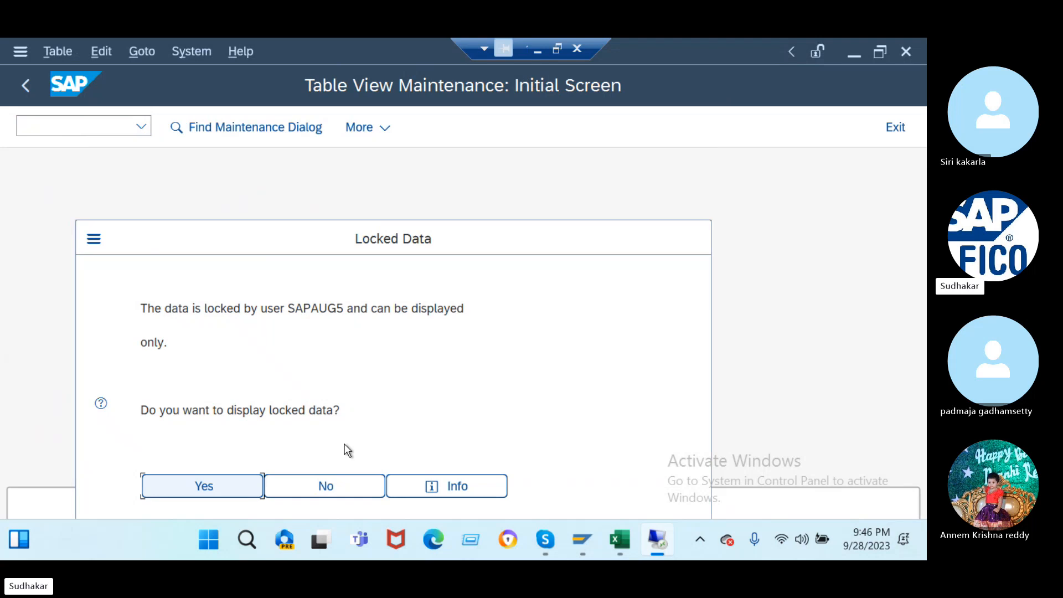
{"action": "left_click", "coordinate": [307, 486]}
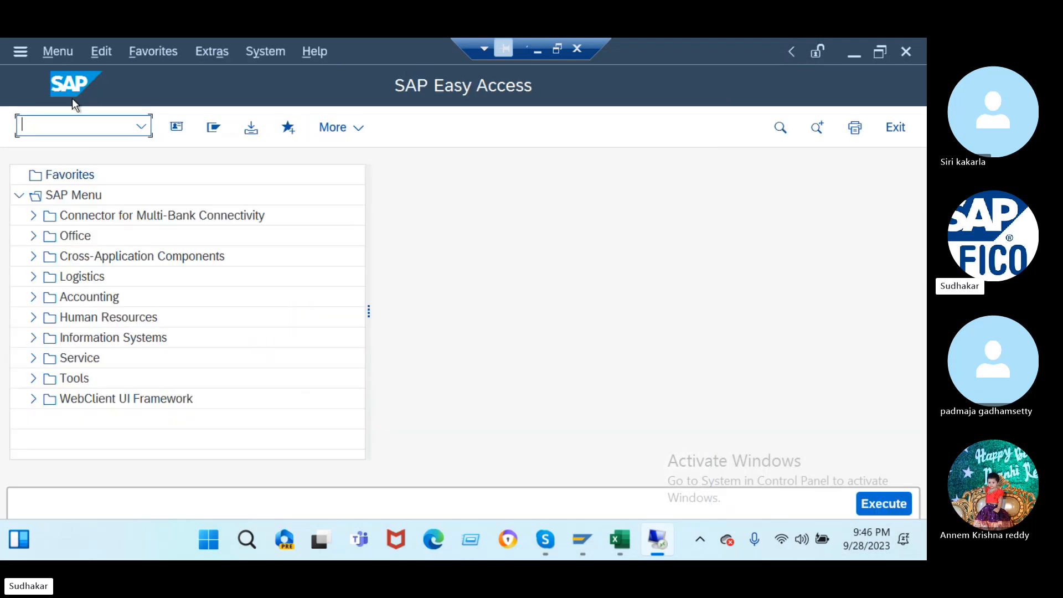
- In SM12, list all lock entries without a user filter and delete all eight
{"action": "type", "text": "/nsm12"}
{"action": "key", "text": "Return"}
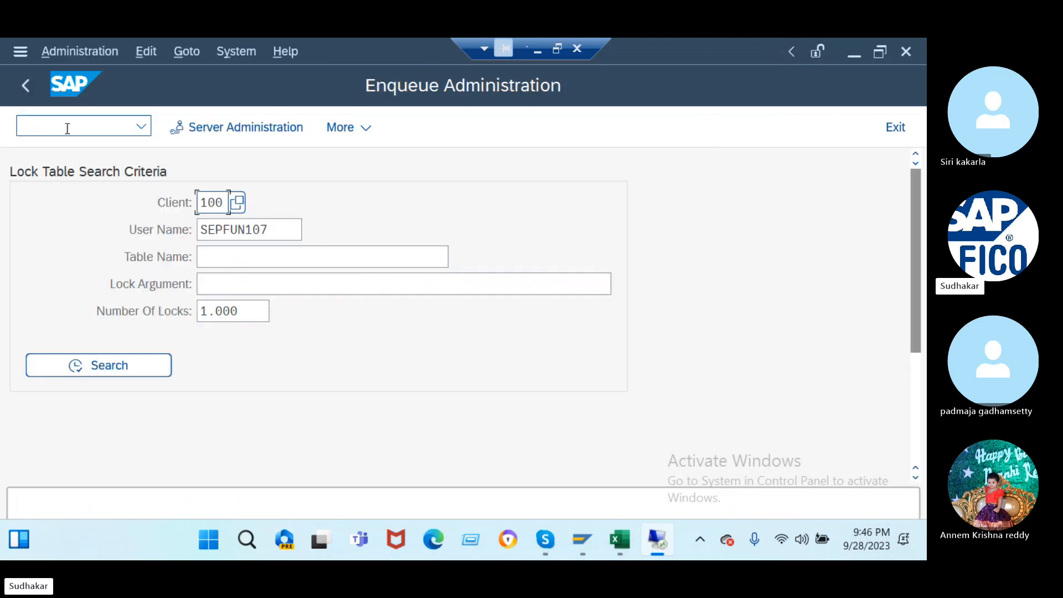
{"action": "key", "text": "Tab"}
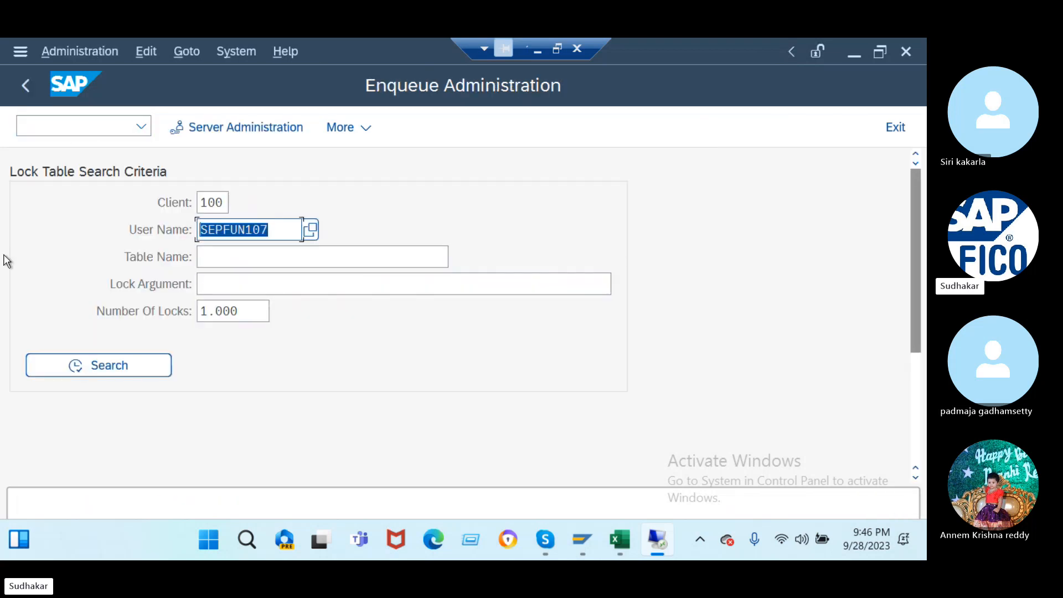
{"action": "key", "text": "Delete"}
{"action": "left_click", "coordinate": [98, 364]}
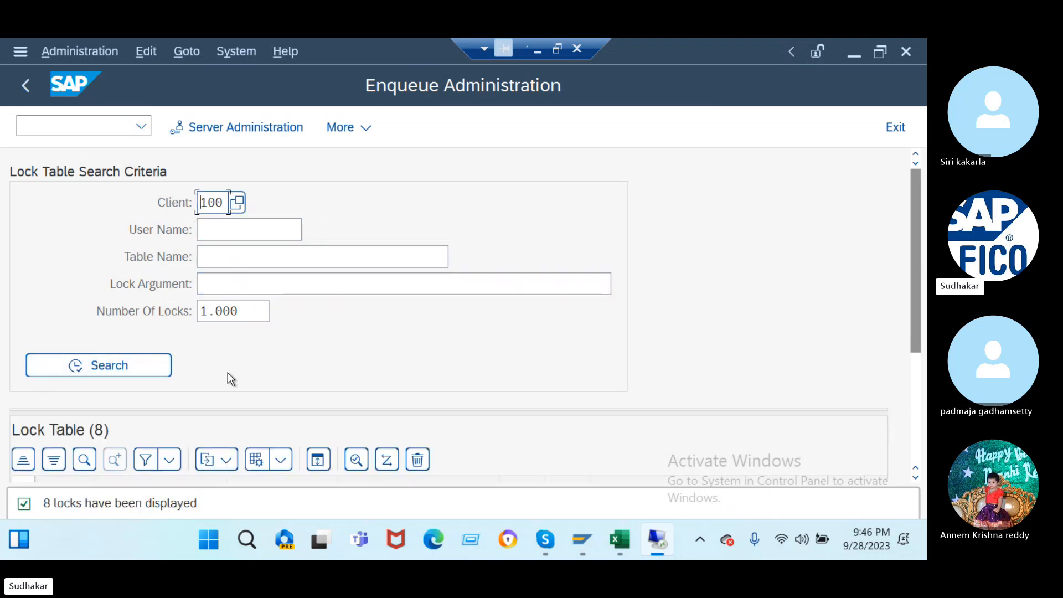
{"action": "scroll", "coordinate": [228, 377], "scroll_direction": "down", "scroll_amount": 5}
{"action": "left_click", "coordinate": [22, 328]}
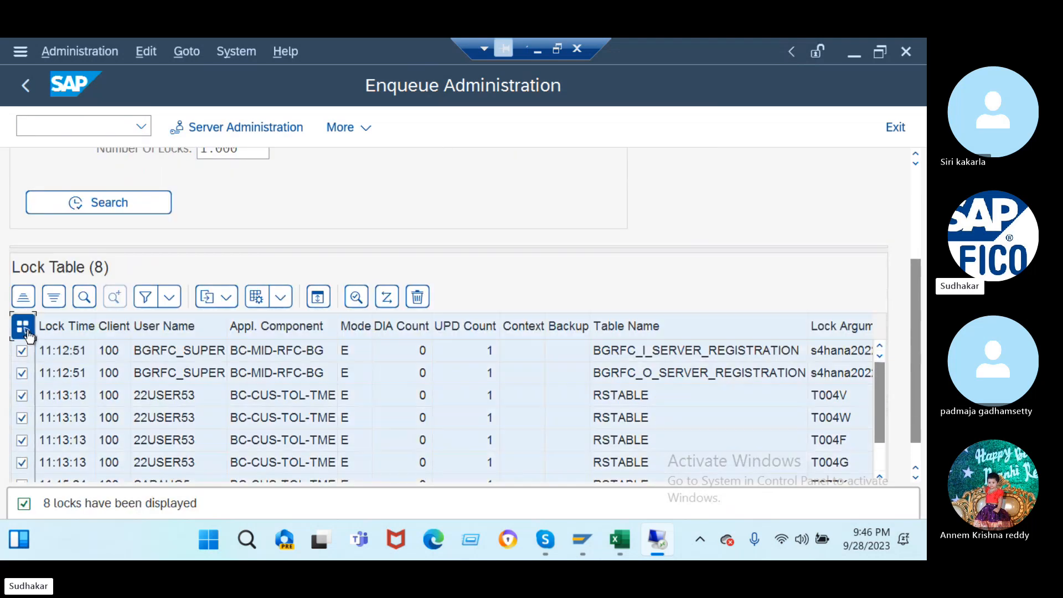
{"action": "scroll", "coordinate": [288, 302], "scroll_direction": "up", "scroll_amount": 5}
{"action": "left_click", "coordinate": [417, 457]}
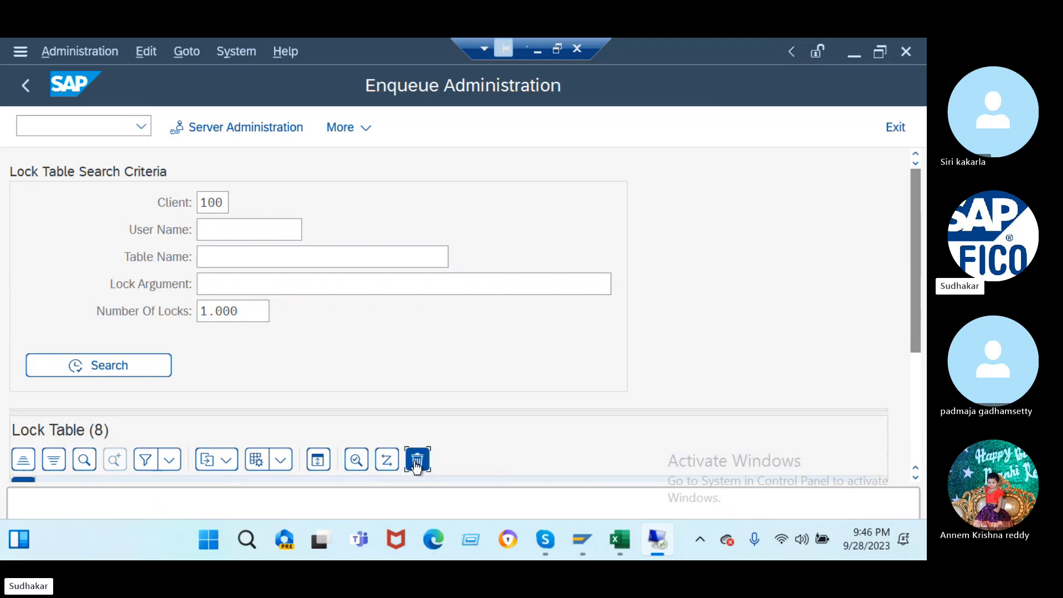
{"action": "left_click", "coordinate": [342, 486]}
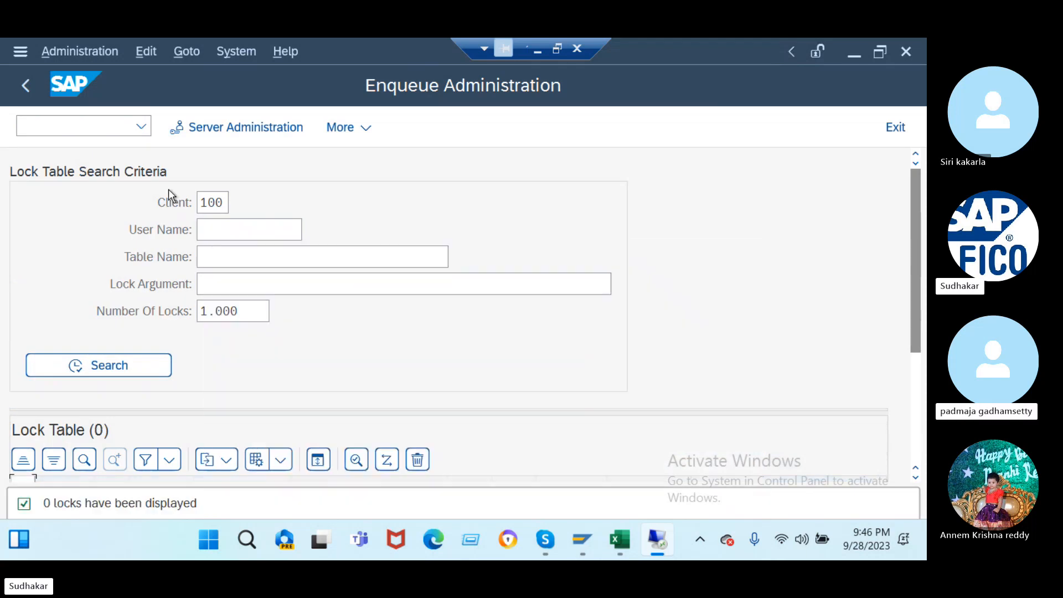
- In OBD3, position to account group J2DV and open its details
{"action": "type", "text": "/"}
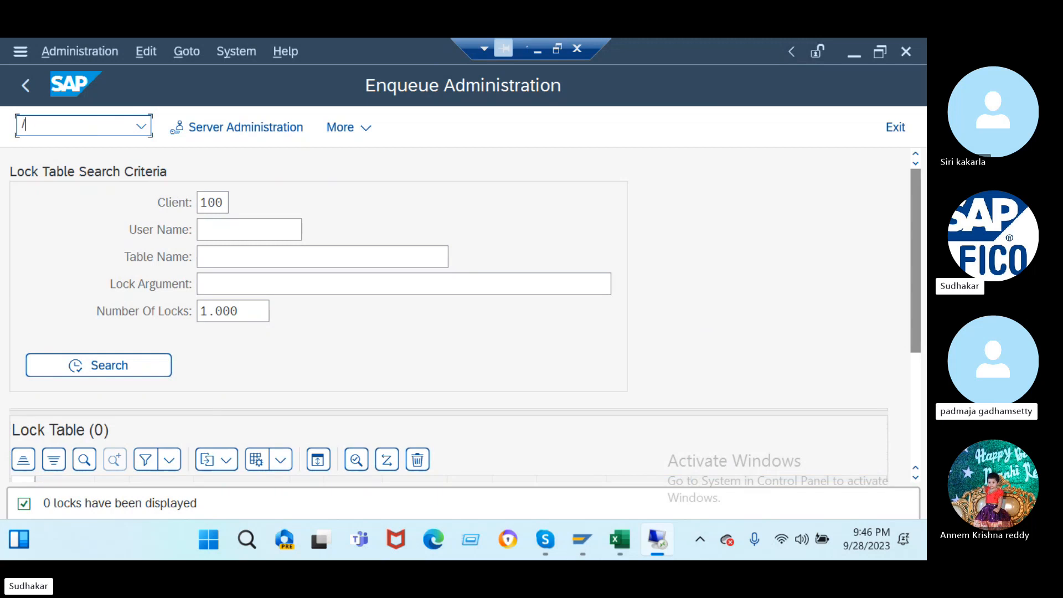
{"action": "type", "text": "nobd3"}
{"action": "key", "text": "Return"}
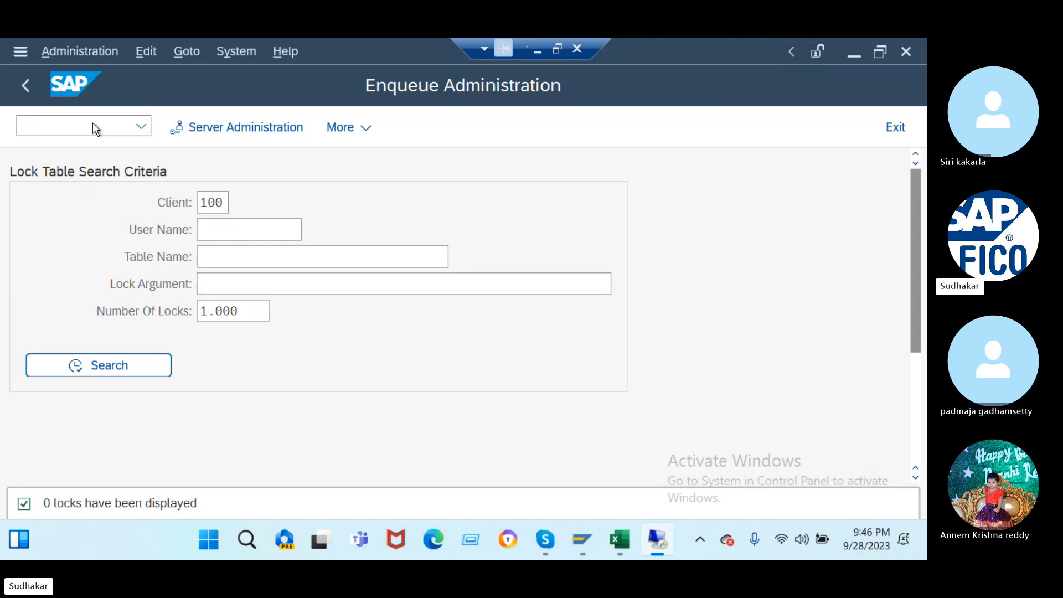
{"action": "left_click", "coordinate": [243, 448]}
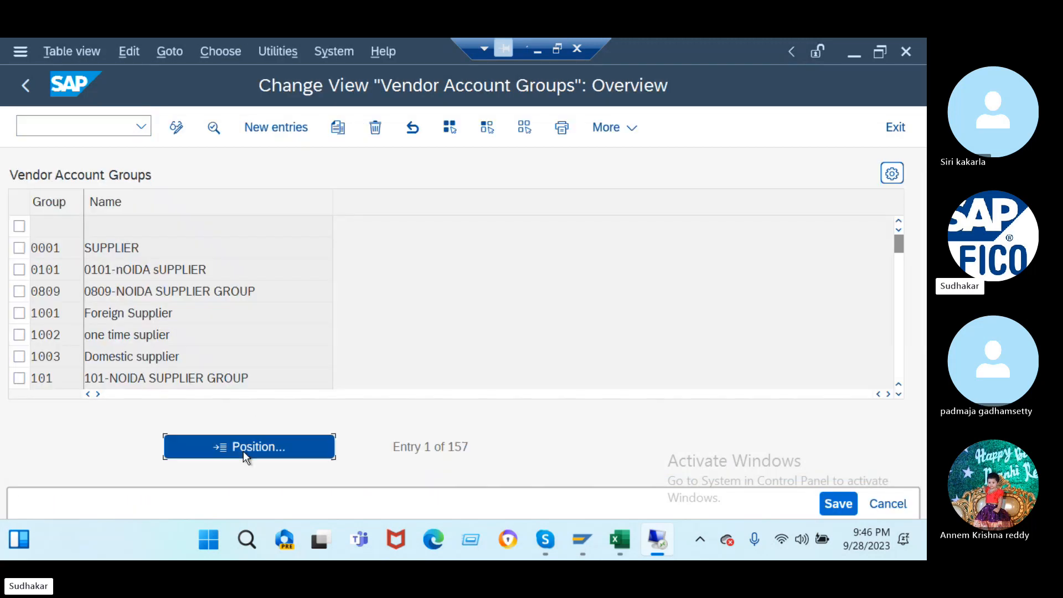
{"action": "type", "text": "j"}
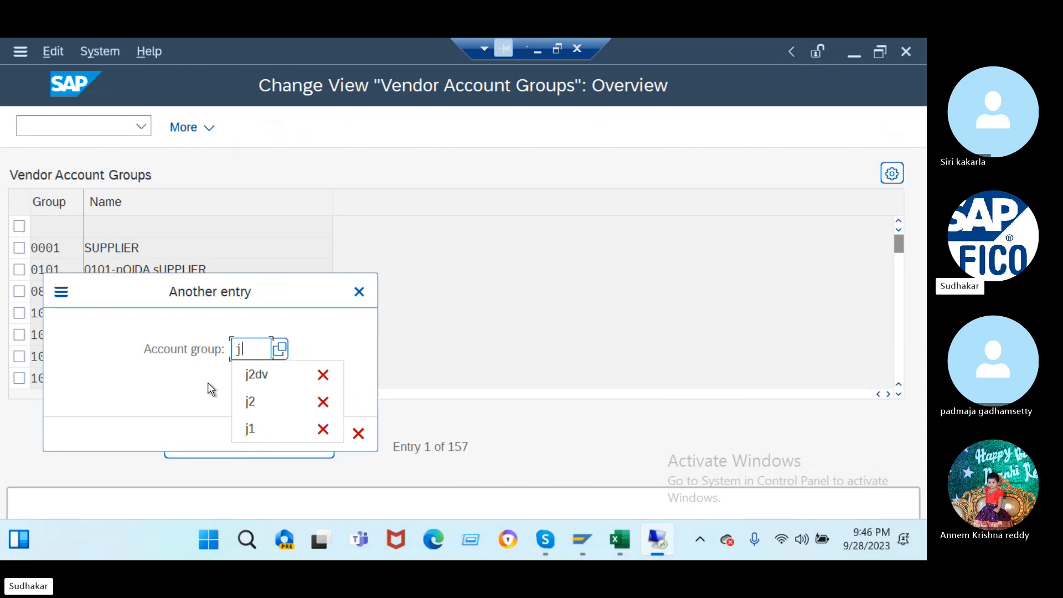
{"action": "type", "text": "2dv"}
{"action": "key", "text": "Return"}
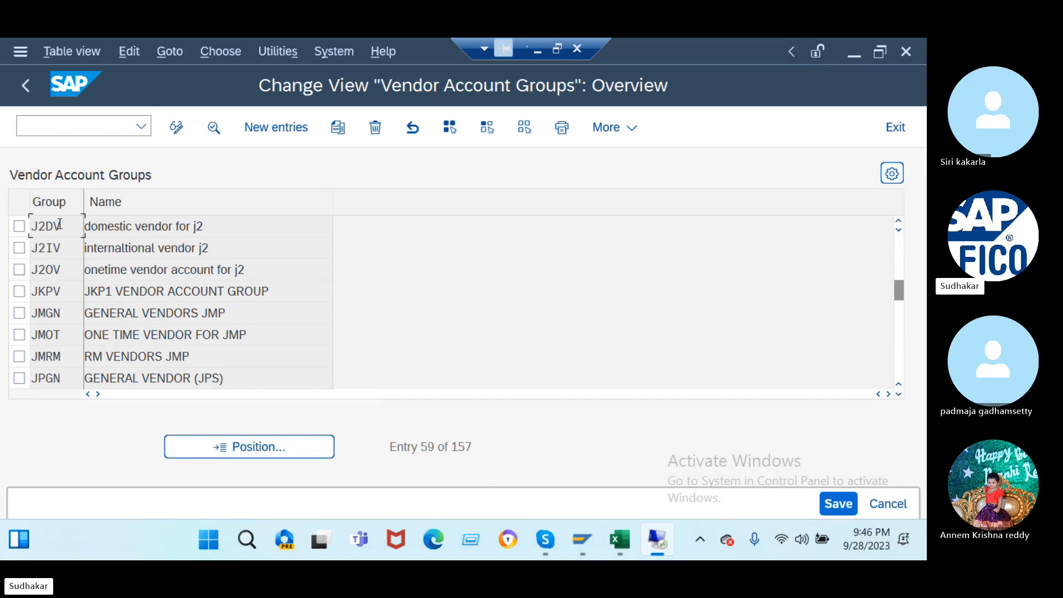
{"action": "double_click", "coordinate": [60, 224]}
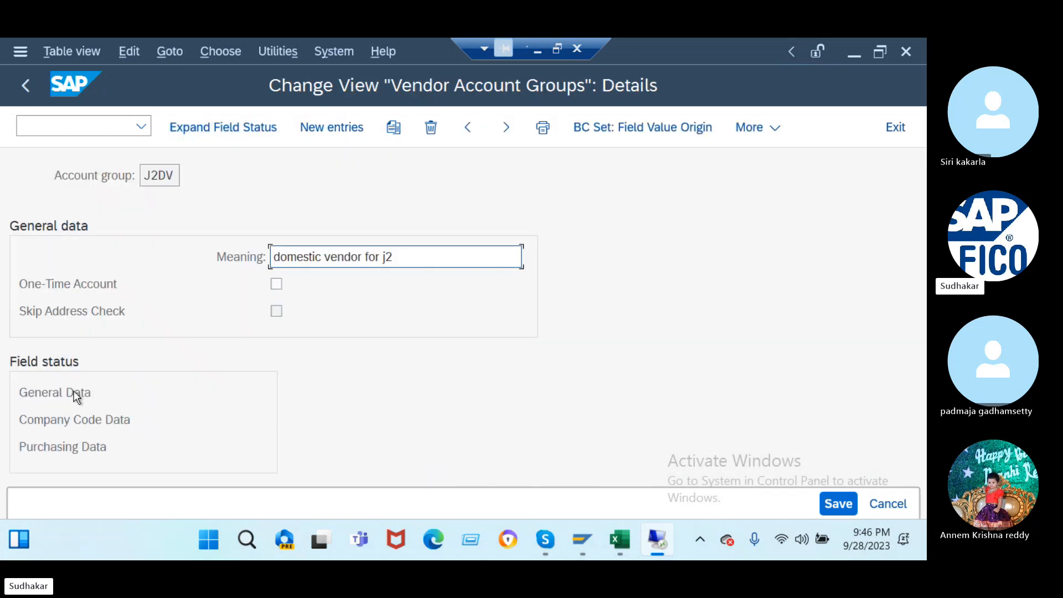
- Review J2DV's Company Code Data Account management fields, then its General Data field status groups
{"action": "left_click", "coordinate": [98, 420]}
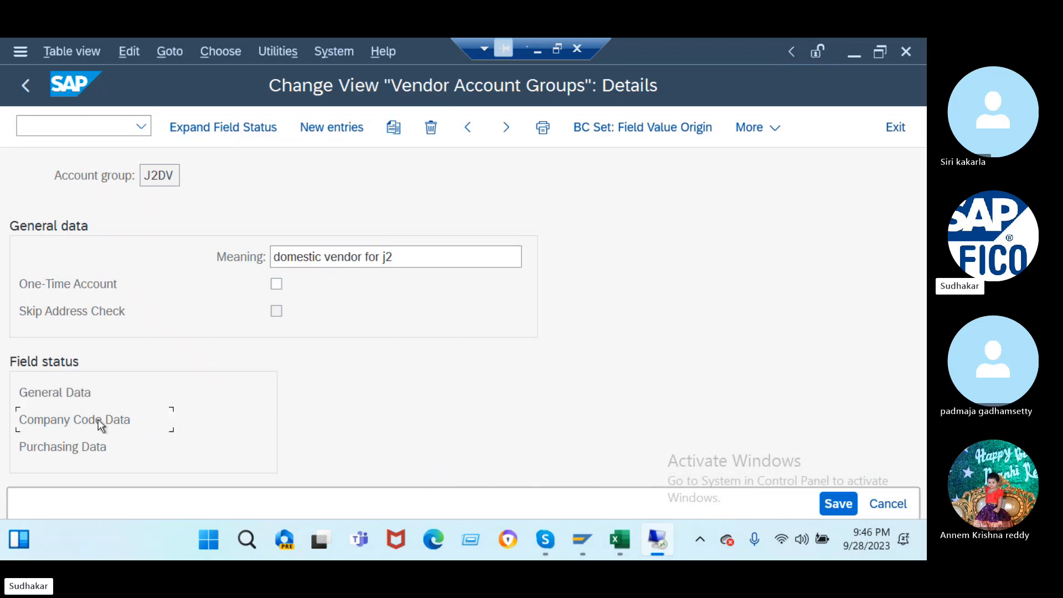
{"action": "left_click", "coordinate": [228, 130]}
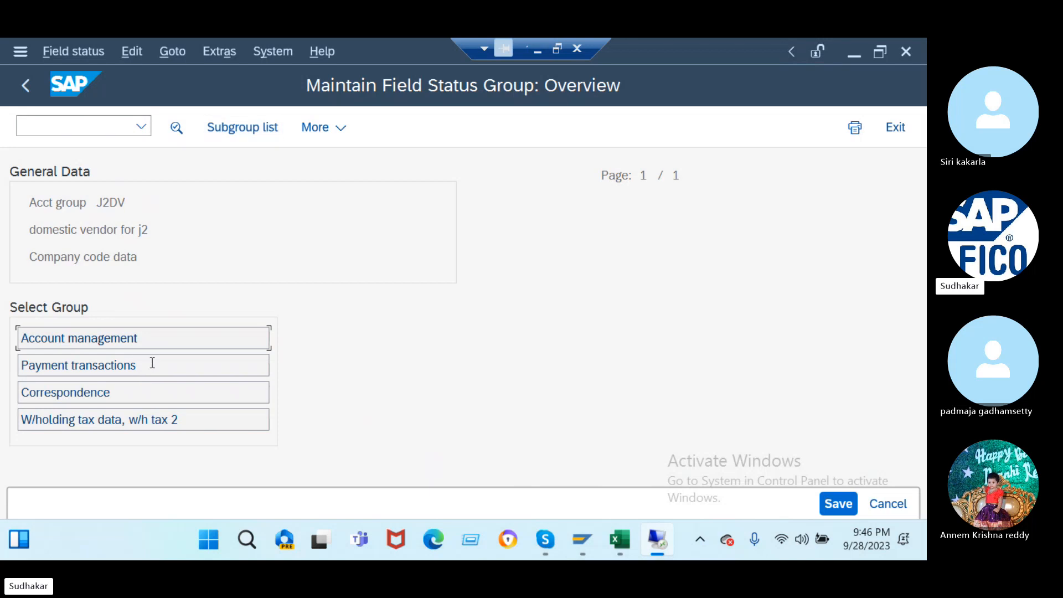
{"action": "double_click", "coordinate": [188, 345]}
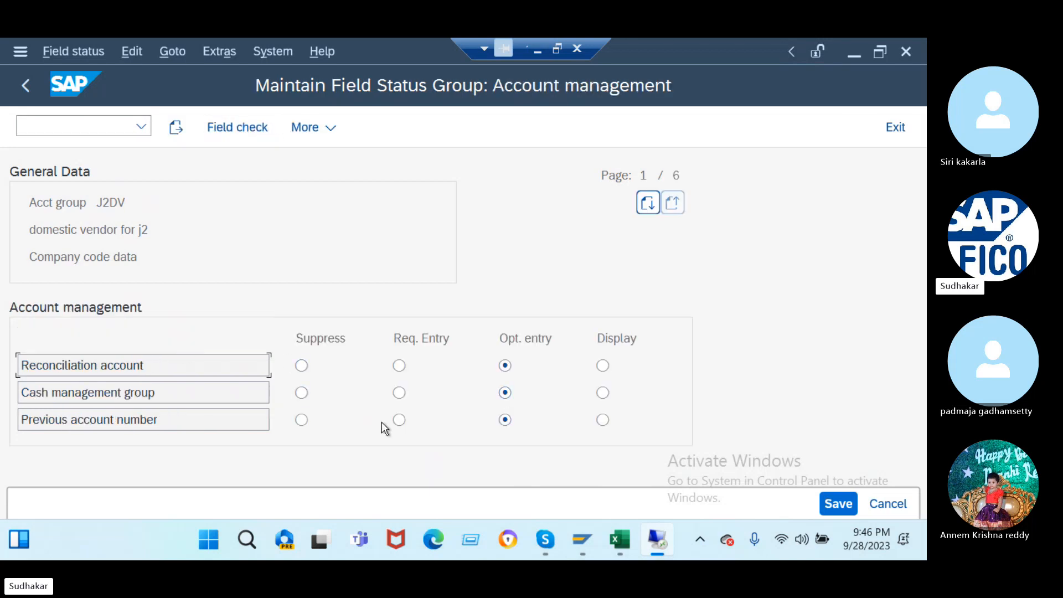
{"action": "left_click", "coordinate": [653, 206]}
{"action": "left_click", "coordinate": [652, 210]}
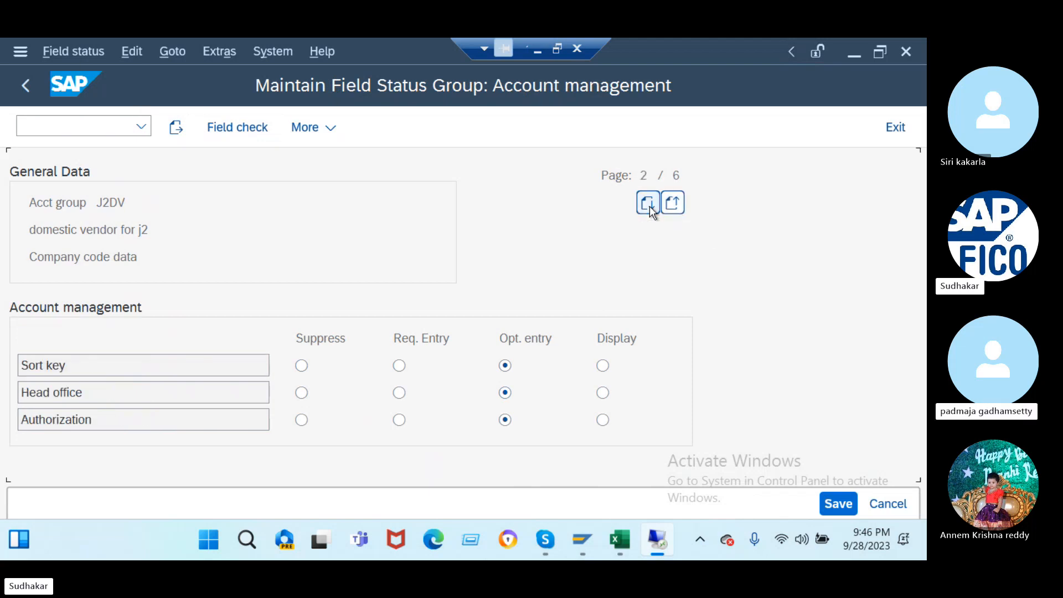
{"action": "left_click", "coordinate": [651, 209]}
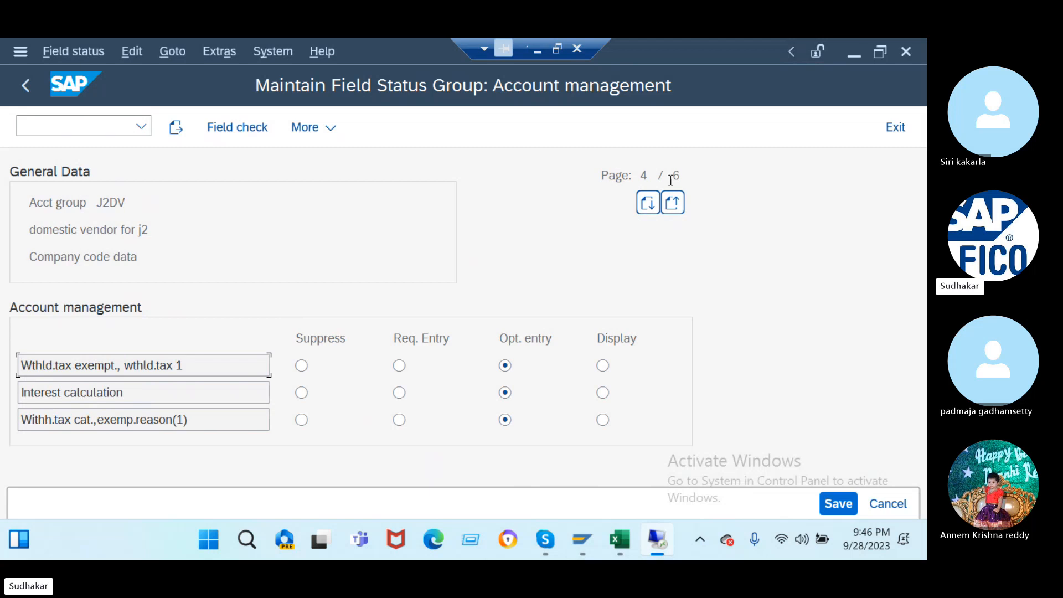
{"action": "left_click", "coordinate": [648, 205]}
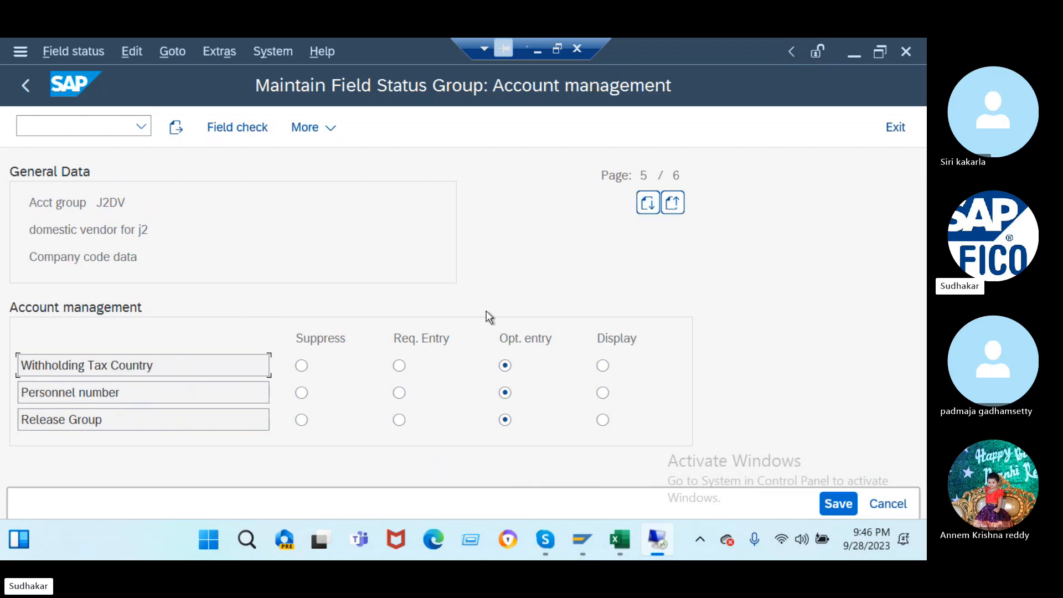
{"action": "left_click", "coordinate": [649, 208]}
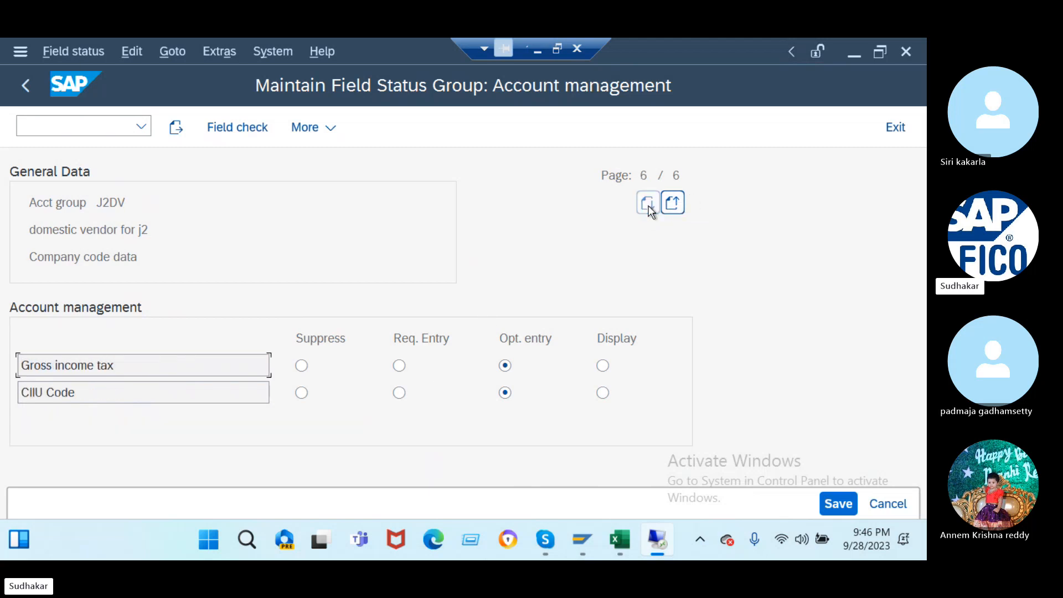
{"action": "left_click", "coordinate": [23, 87]}
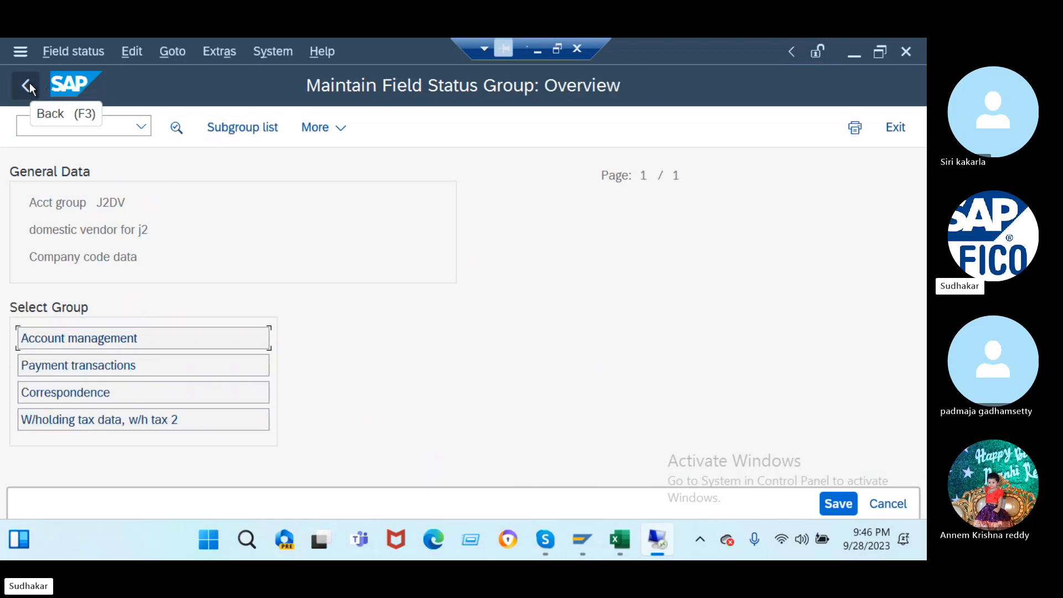
{"action": "left_click", "coordinate": [31, 88]}
{"action": "left_click", "coordinate": [87, 386]}
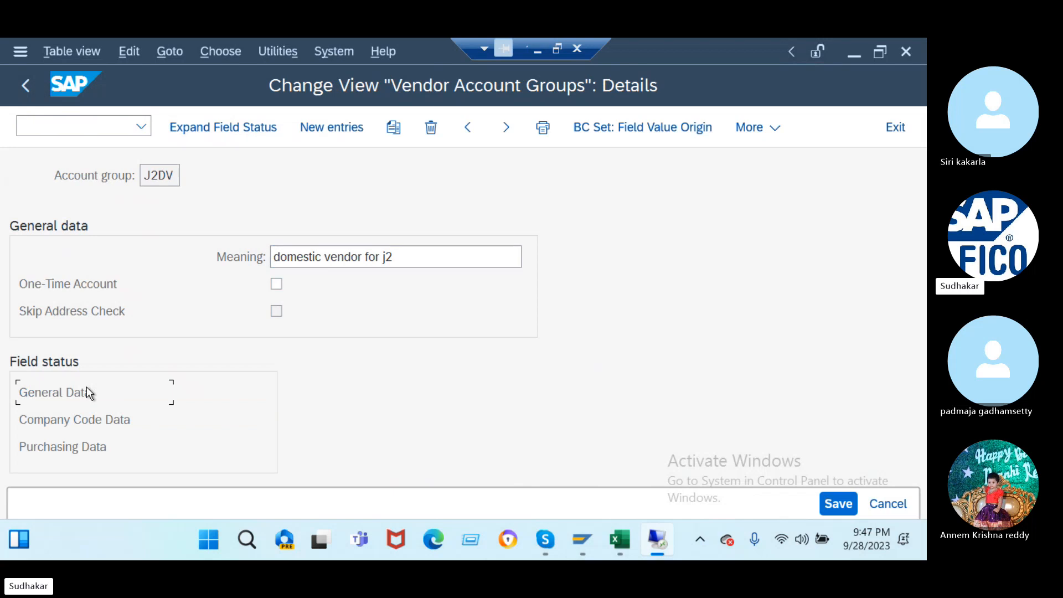
{"action": "left_click", "coordinate": [226, 126]}
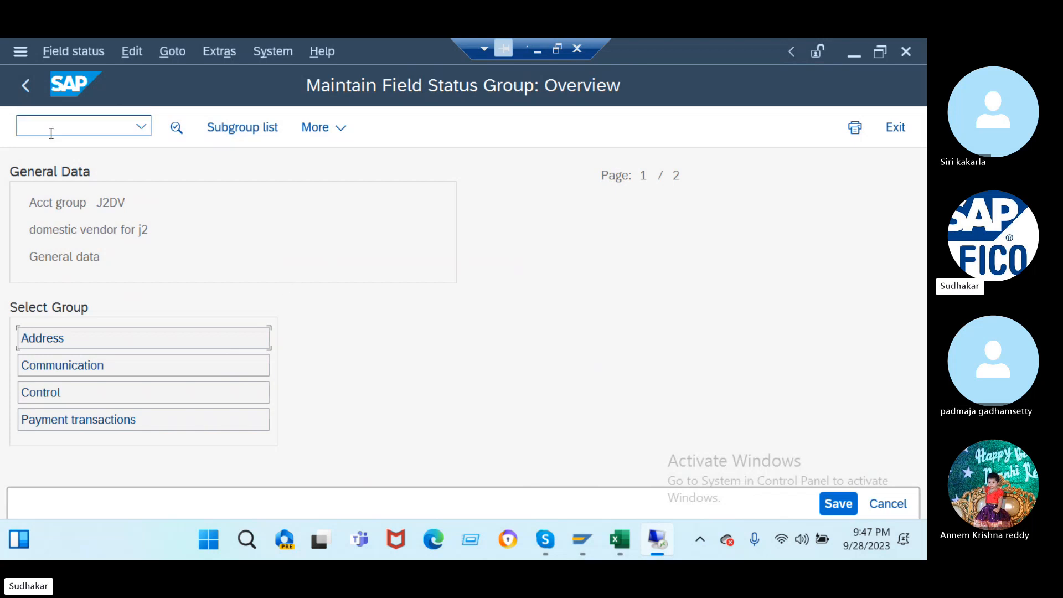
- Open the Clear Vendor Down Payment transaction F-54
{"action": "type", "text": "/nfs00"}
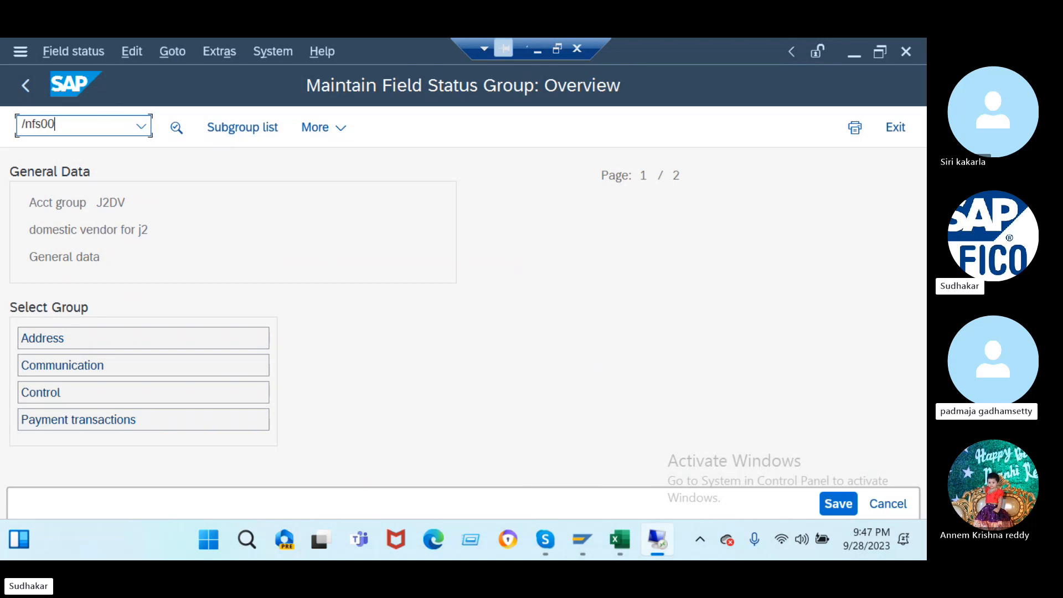
{"action": "key", "text": "BackSpace"}
{"action": "key", "text": "BackSpace"}
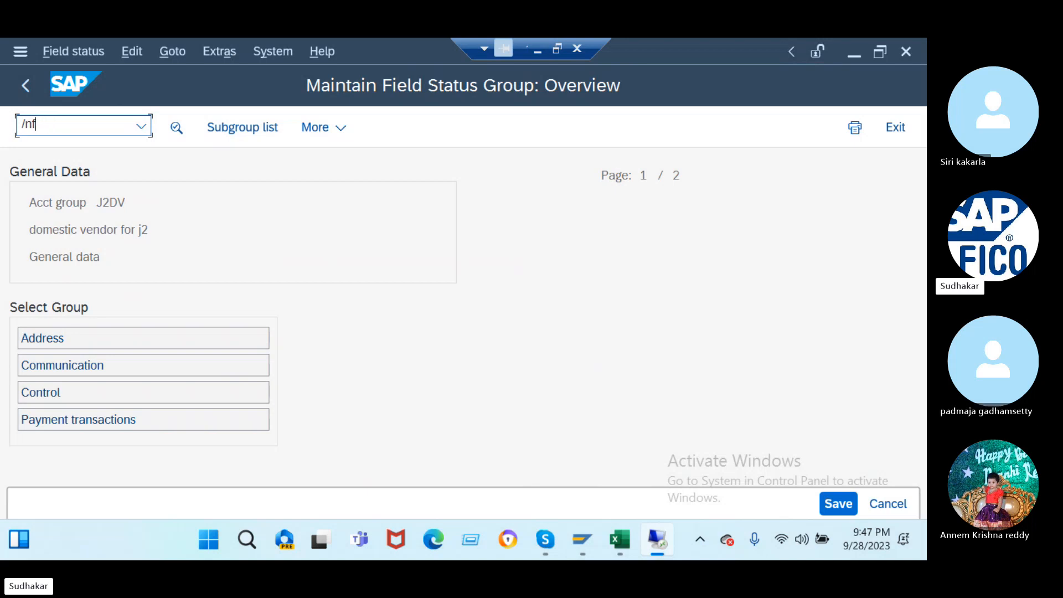
{"action": "key", "text": "Return"}
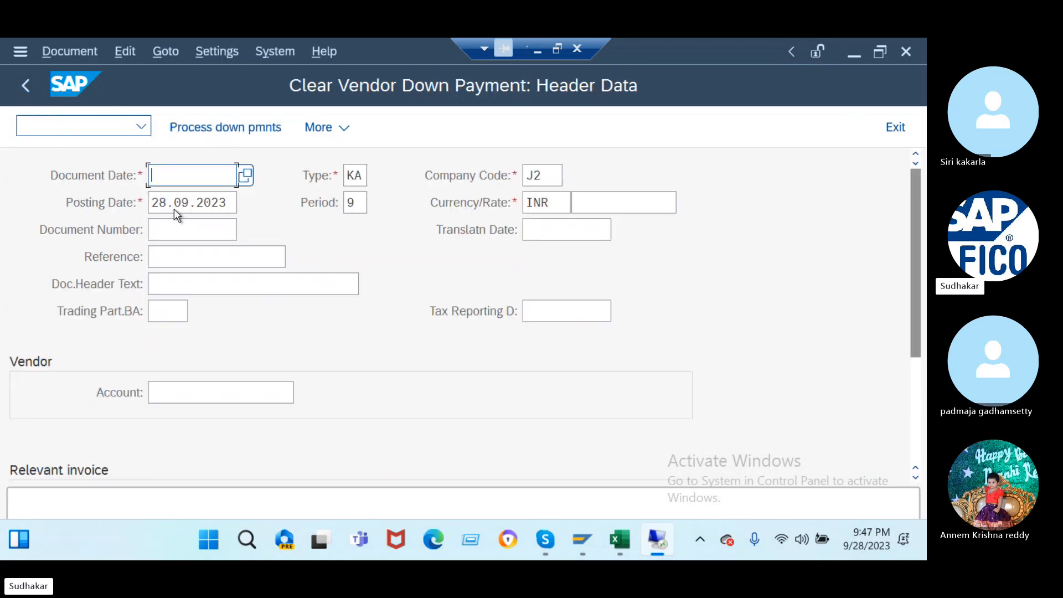
- Re-enter the clearing with date 28.09.2023, the J2 vendor and text 'being advance cleared'
{"action": "left_click", "coordinate": [246, 176]}
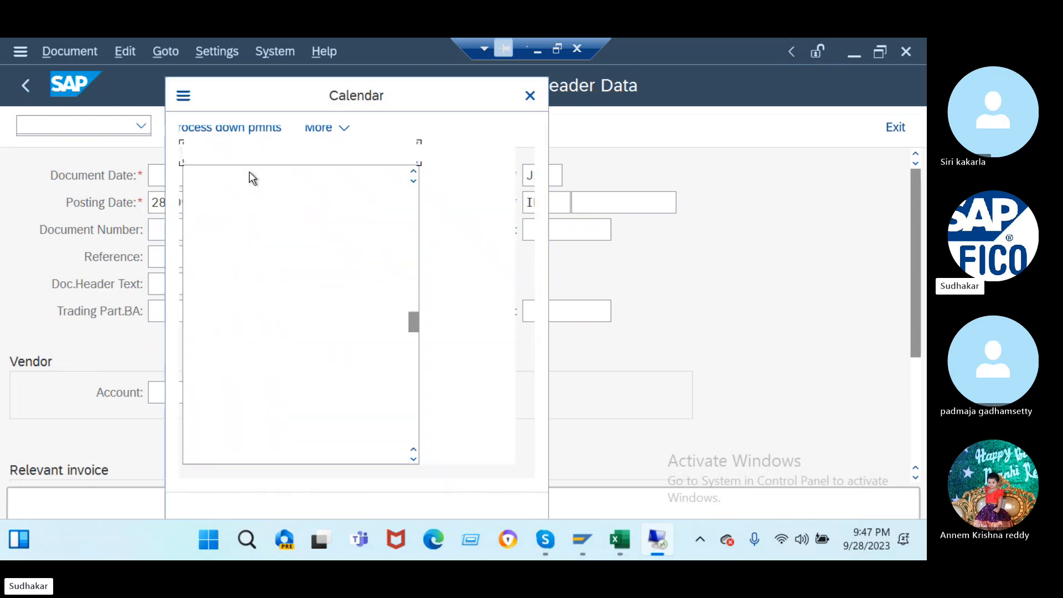
{"action": "double_click", "coordinate": [304, 288]}
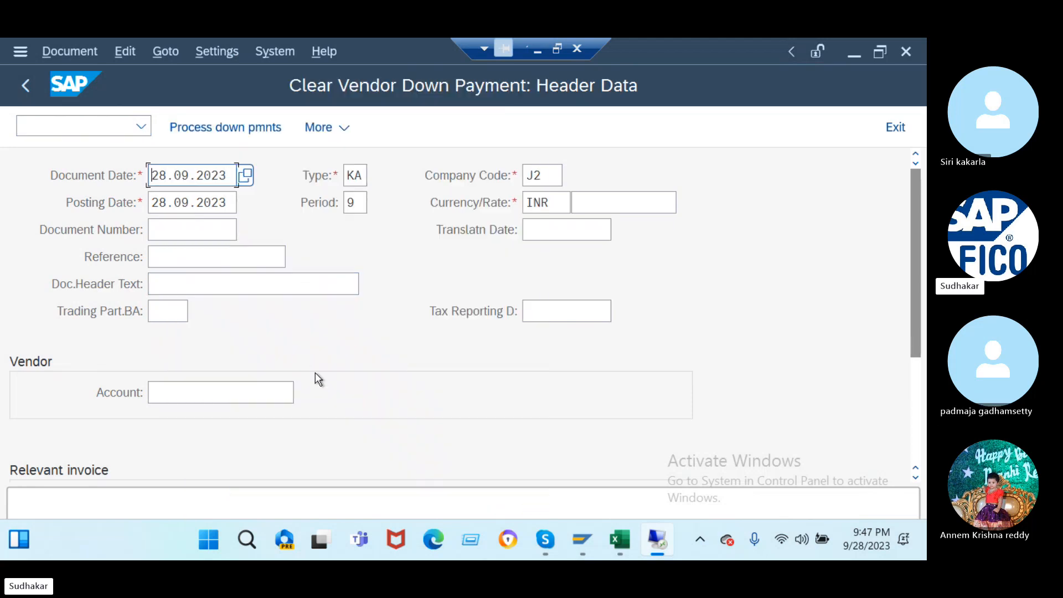
{"action": "scroll", "coordinate": [315, 372], "scroll_direction": "down", "scroll_amount": 5}
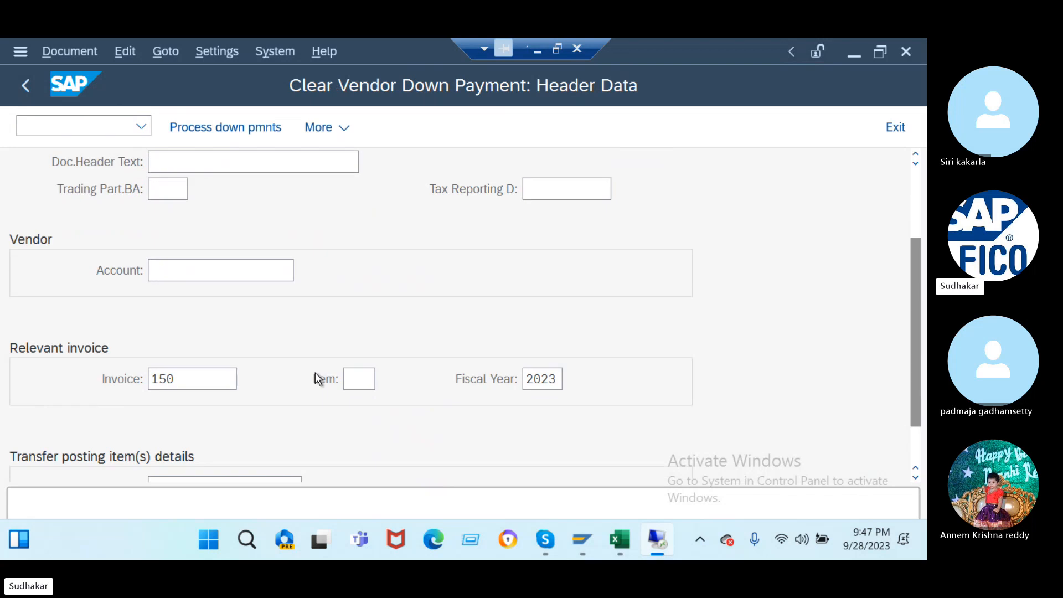
{"action": "left_click", "coordinate": [255, 226]}
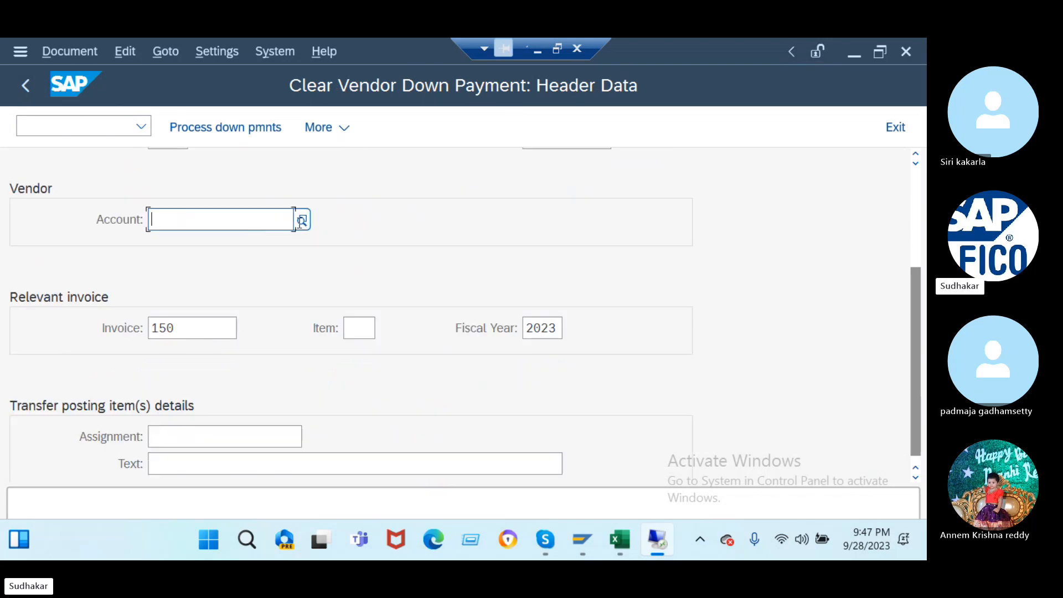
{"action": "left_click", "coordinate": [303, 222]}
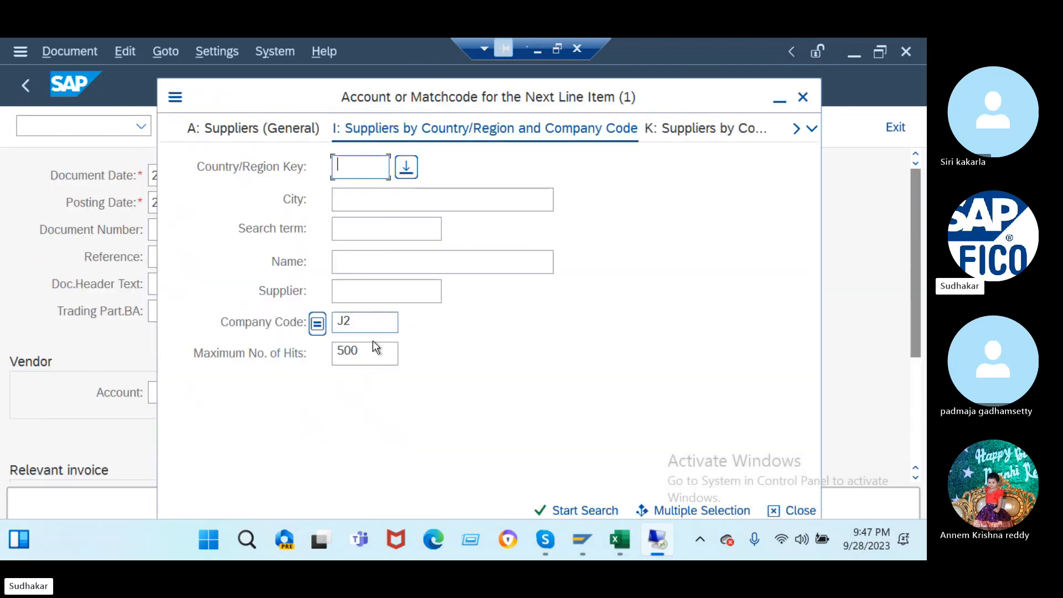
{"action": "left_click", "coordinate": [563, 514]}
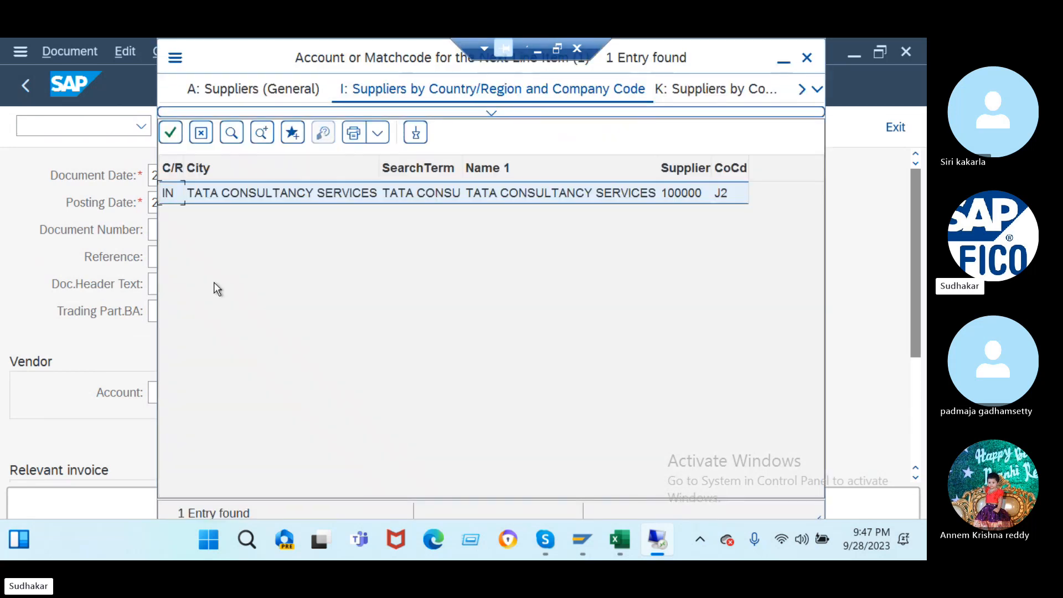
{"action": "double_click", "coordinate": [244, 195]}
{"action": "scroll", "coordinate": [259, 289], "scroll_direction": "down", "scroll_amount": 5}
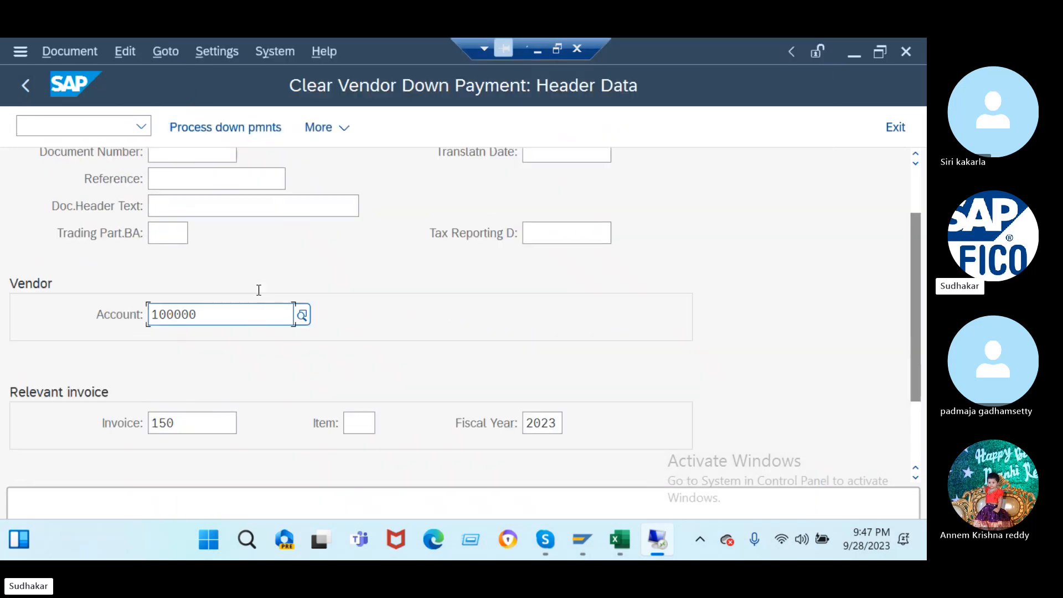
{"action": "left_click", "coordinate": [203, 454]}
{"action": "type", "text": "b"}
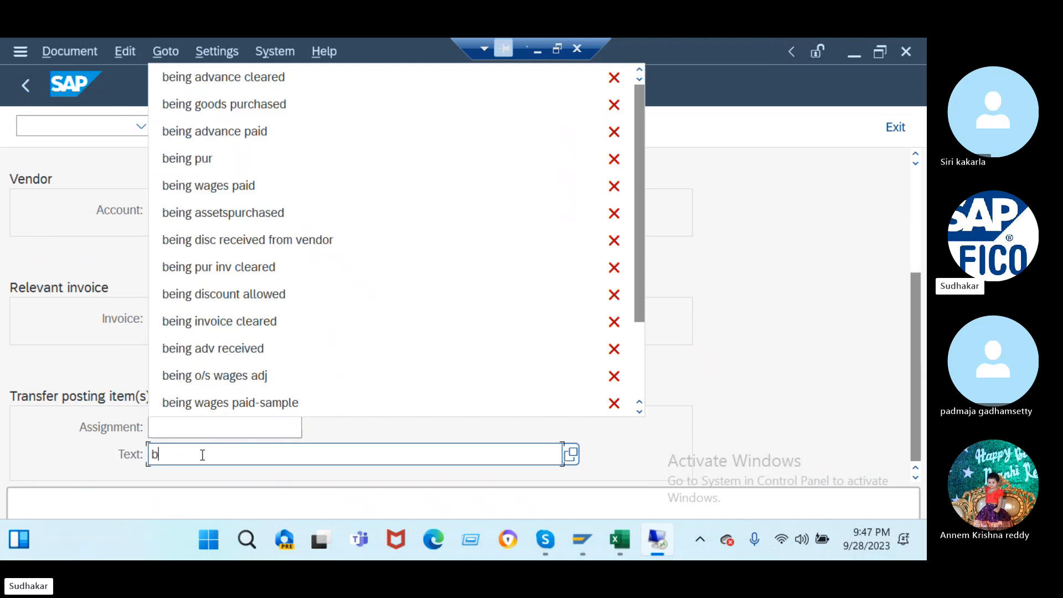
{"action": "left_click", "coordinate": [226, 83]}
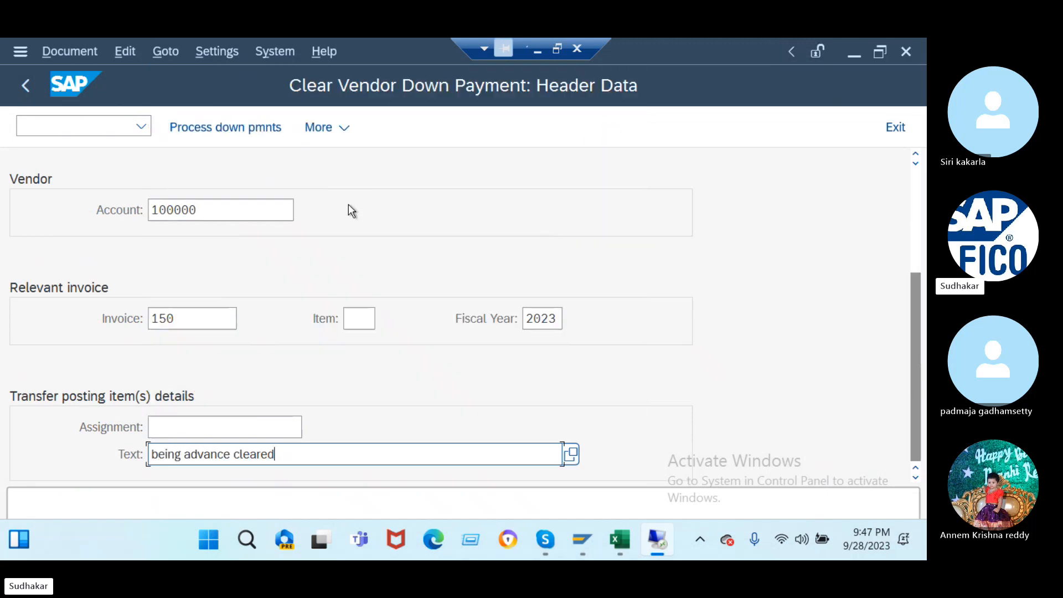
{"action": "key", "text": "Return"}
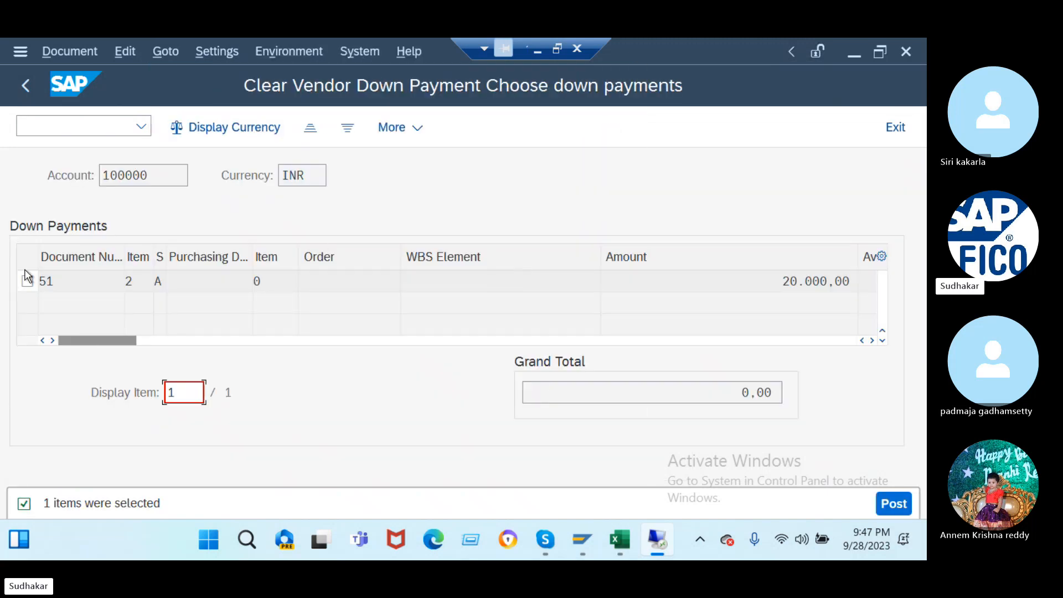
- Select down payment 51, post, and read the posting key 39 special G/L indicator error details
{"action": "left_click", "coordinate": [28, 280]}
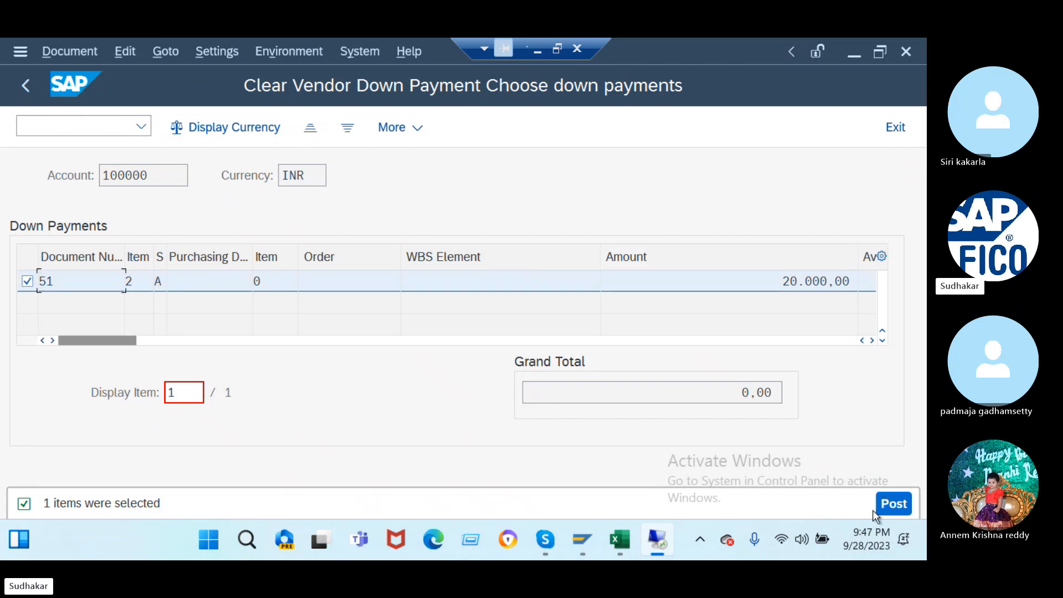
{"action": "left_click", "coordinate": [892, 505]}
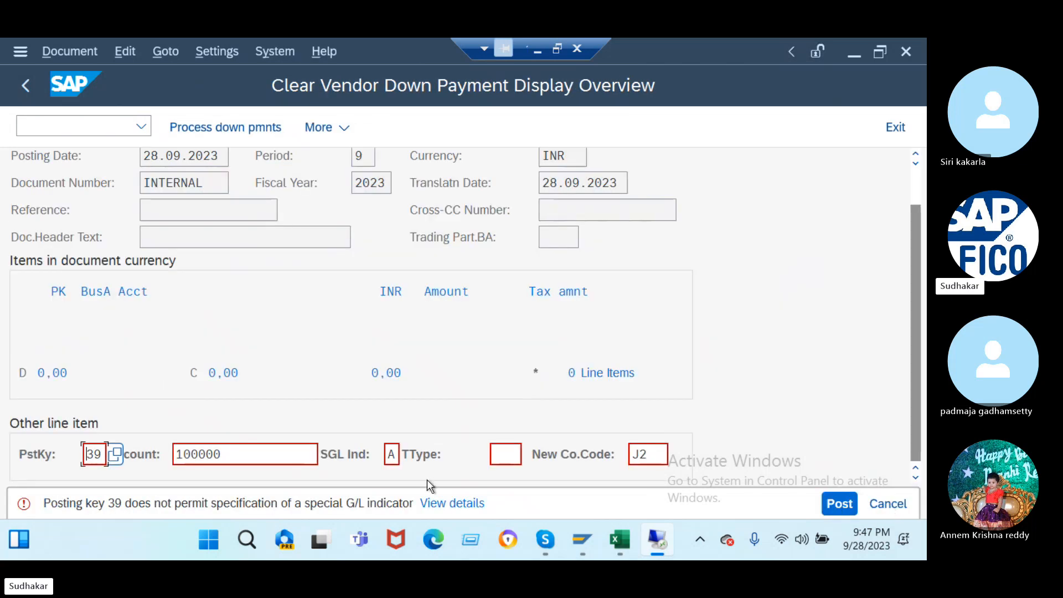
{"action": "left_click", "coordinate": [460, 504]}
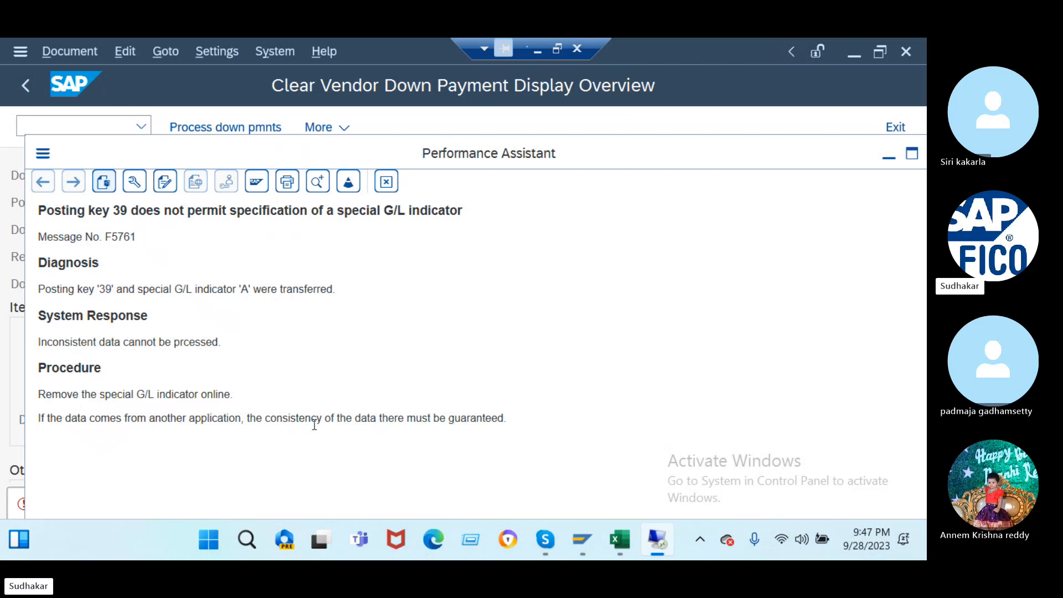
{"action": "left_click_drag", "start_coordinate": [746, 146], "coordinate": [719, 180]}
{"action": "left_click", "coordinate": [766, 175]}
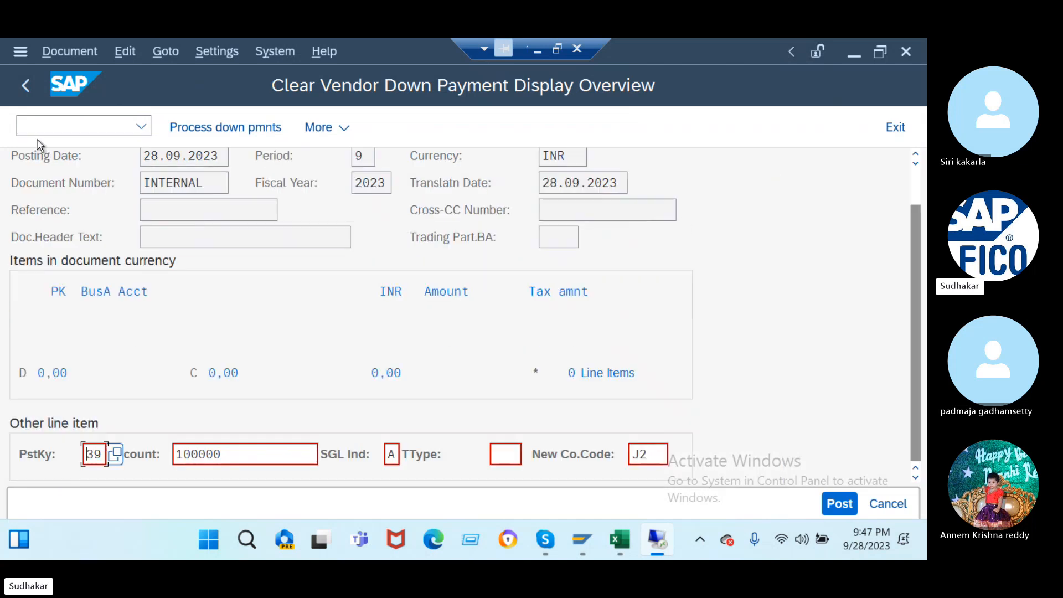
- In OBYR, open vendor special G/L indicator A for chart of accounts J2
{"action": "left_click", "coordinate": [49, 122]}
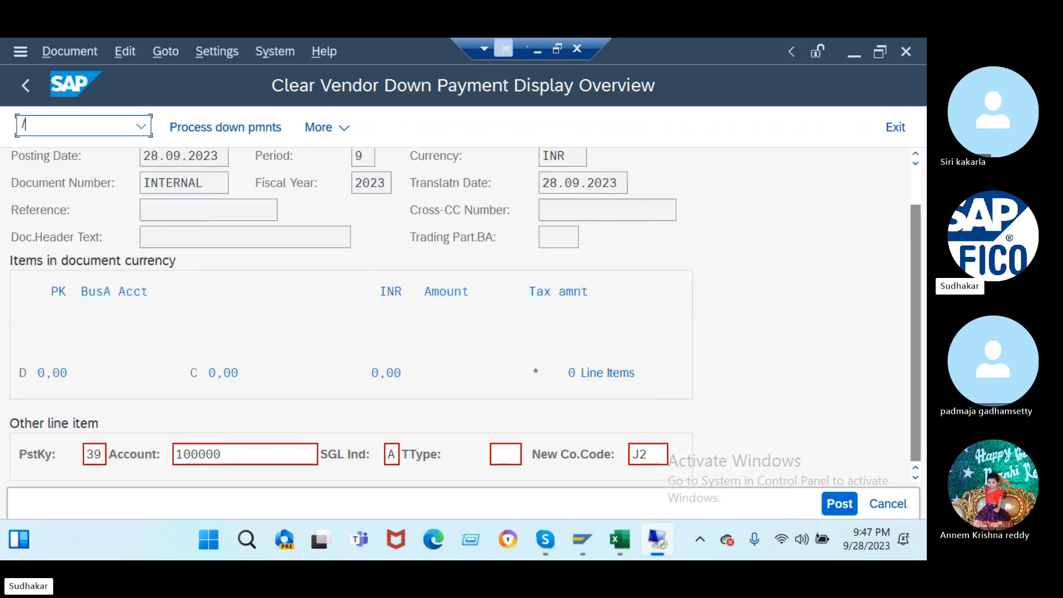
{"action": "type", "text": "/nobyr"}
{"action": "key", "text": "Return"}
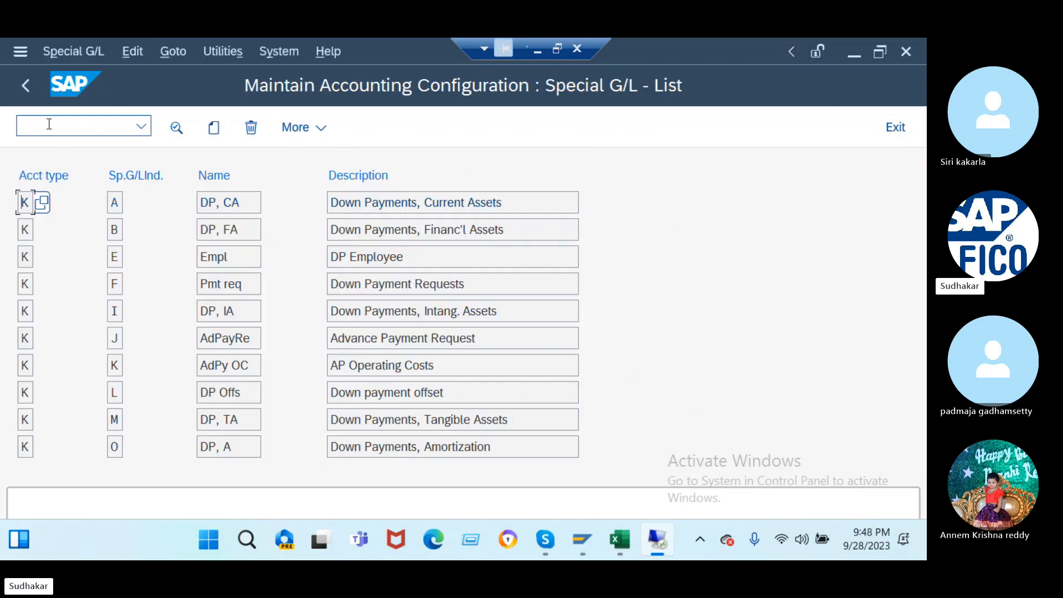
{"action": "double_click", "coordinate": [243, 204]}
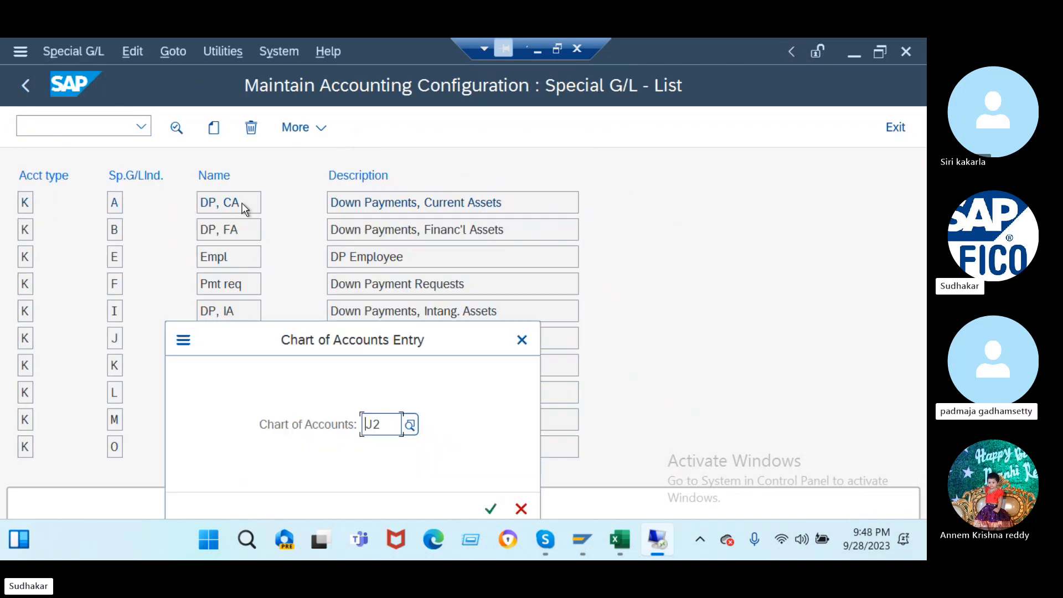
{"action": "left_click", "coordinate": [490, 510]}
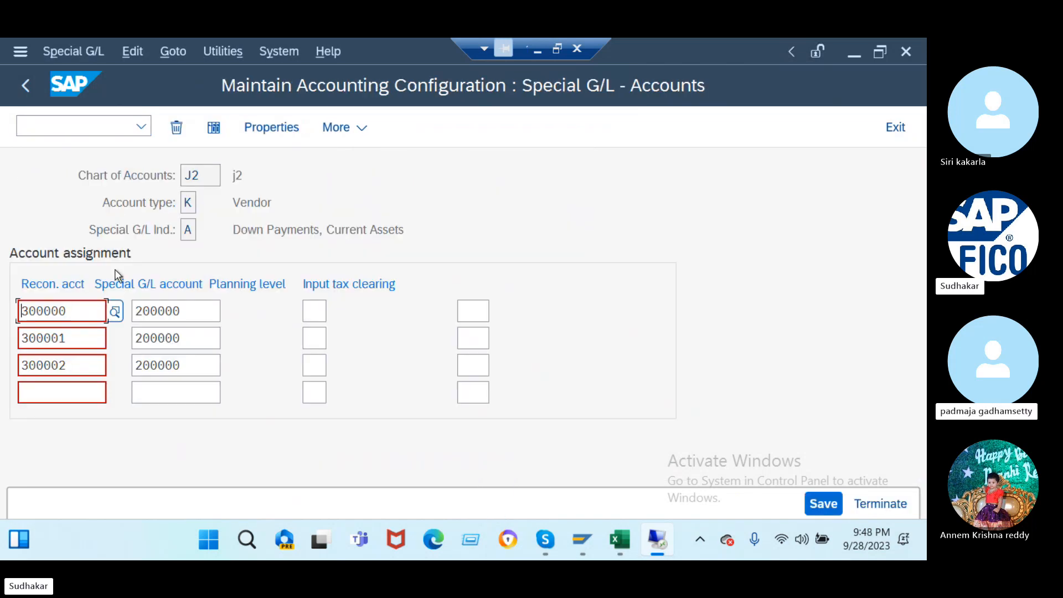
- Verify special G/L account 200000 is the d/p to vendor ac account, then save and confirm
{"action": "left_click", "coordinate": [187, 312]}
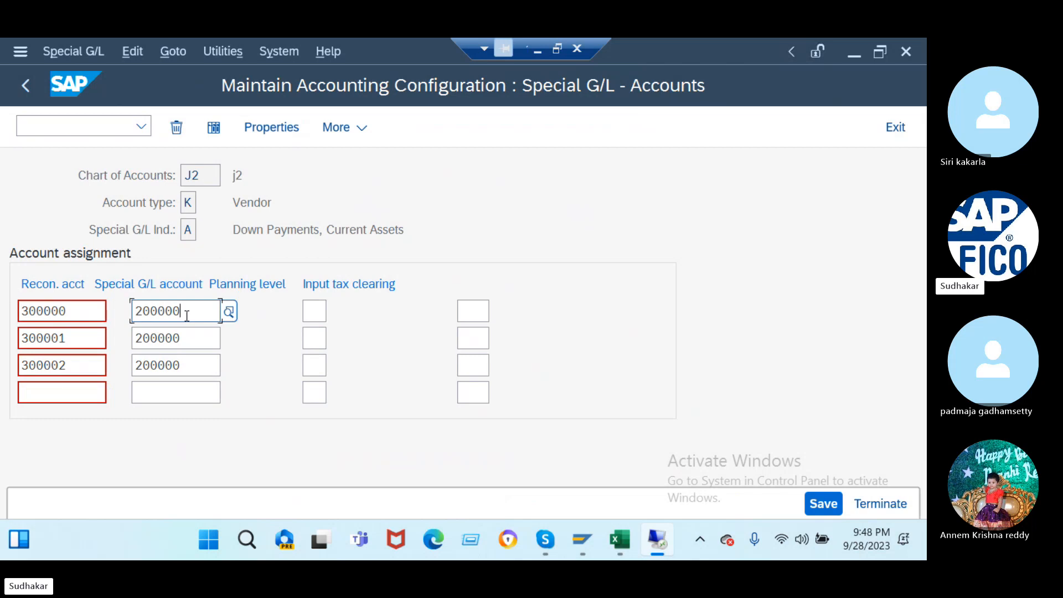
{"action": "left_click", "coordinate": [227, 311]}
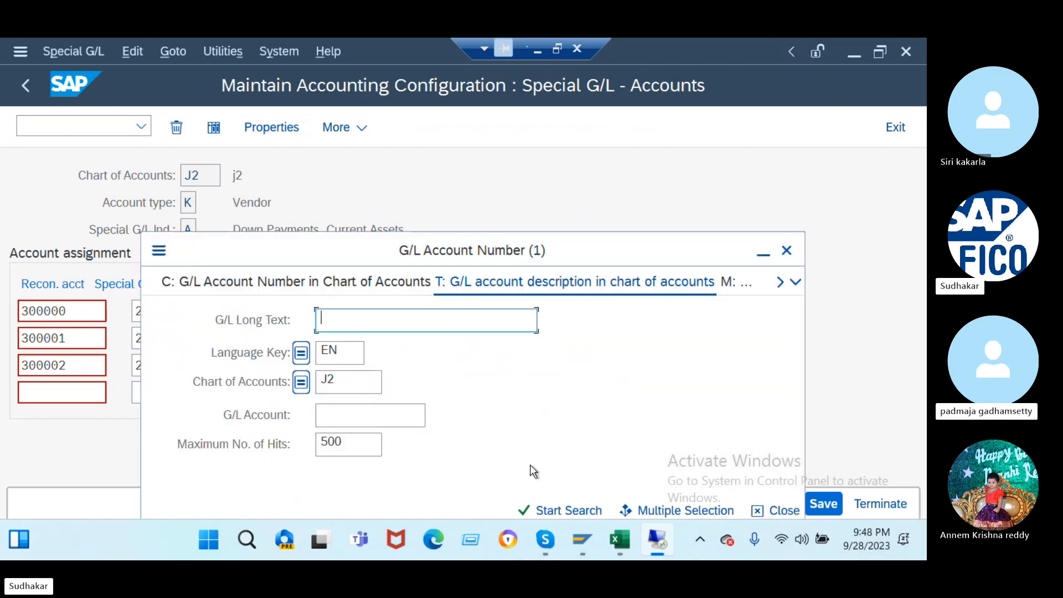
{"action": "left_click", "coordinate": [547, 508]}
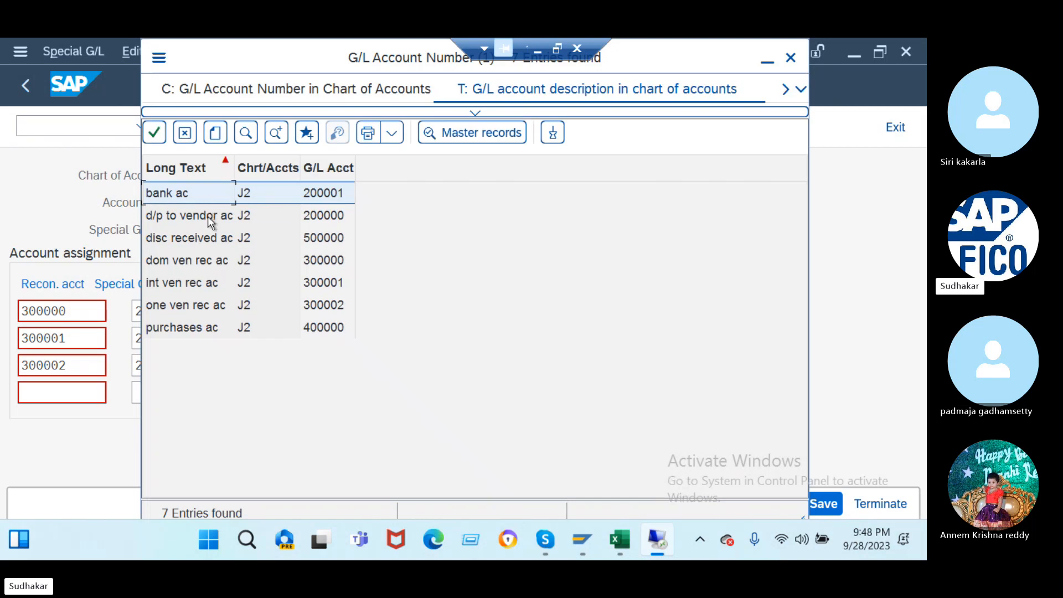
{"action": "double_click", "coordinate": [208, 216]}
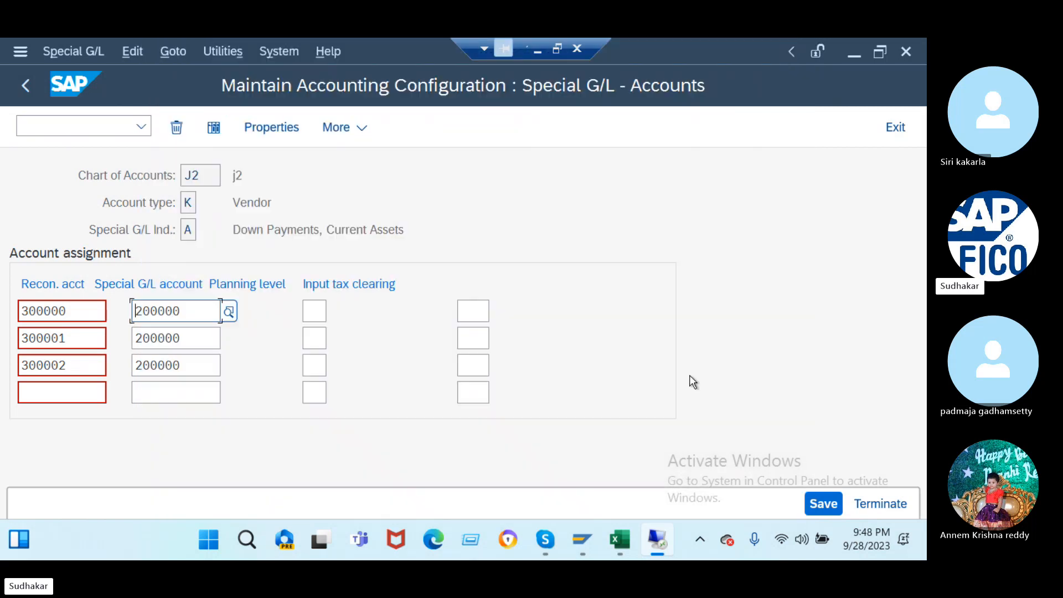
{"action": "left_click", "coordinate": [824, 504]}
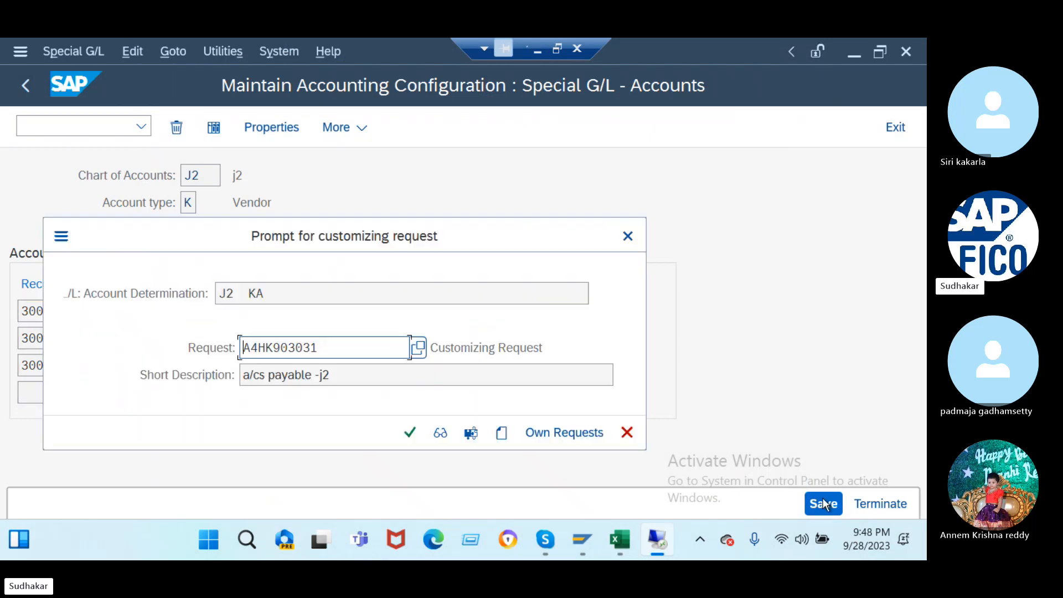
{"action": "left_click", "coordinate": [408, 433]}
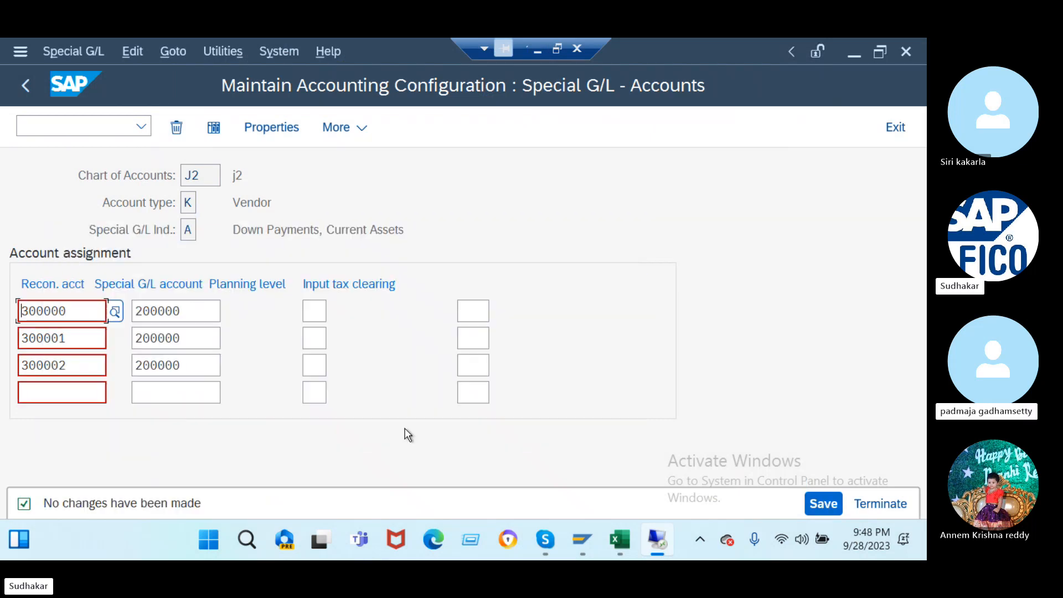
{"action": "left_click", "coordinate": [68, 122]}
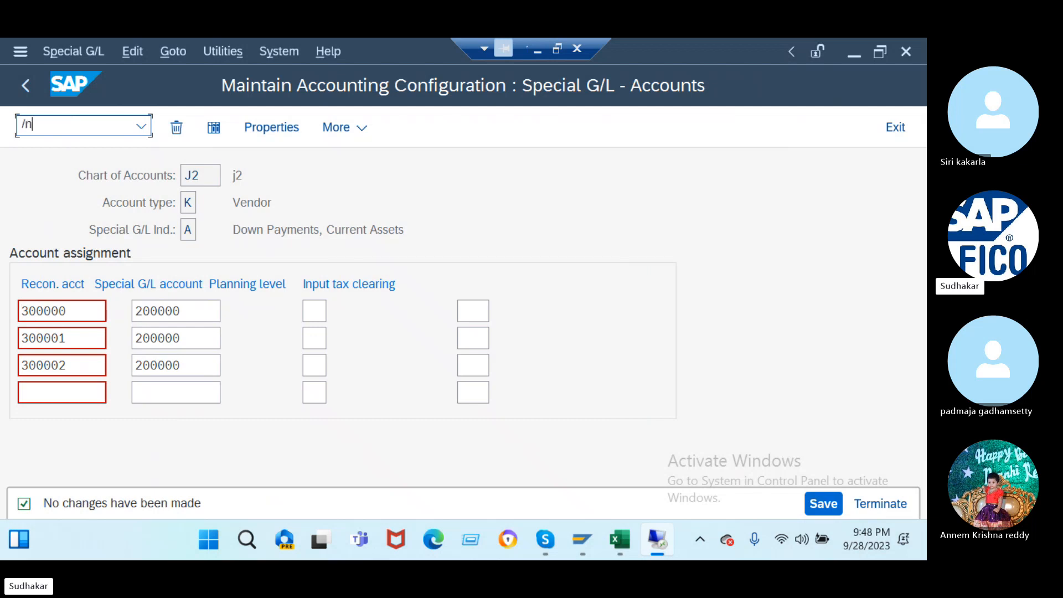
- Open F-48 by mistake and leave it without entering a date
{"action": "type", "text": "/nf-48"}
{"action": "key", "text": "Return"}
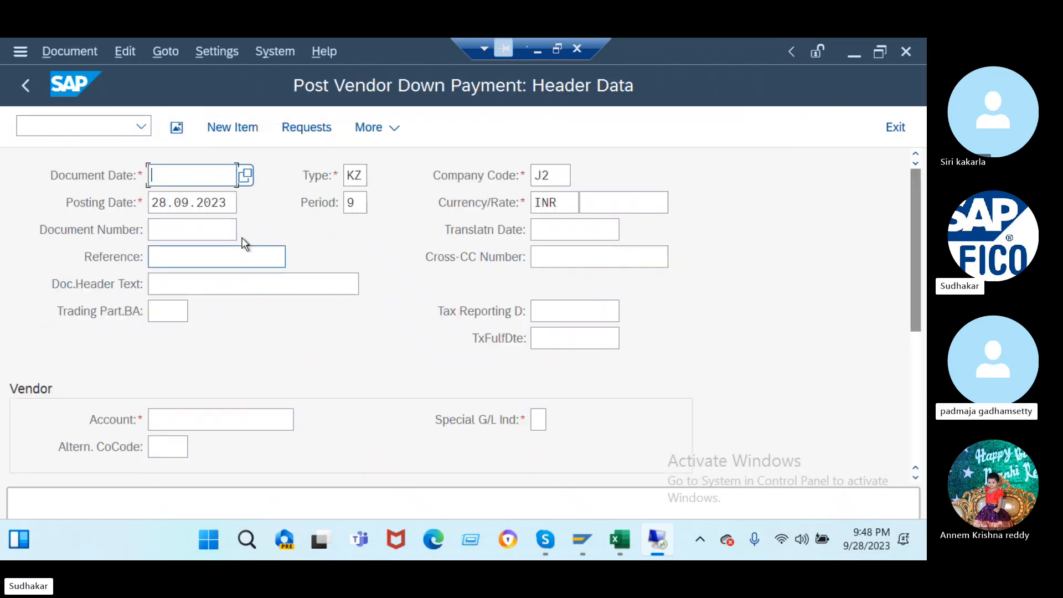
{"action": "left_click", "coordinate": [243, 175]}
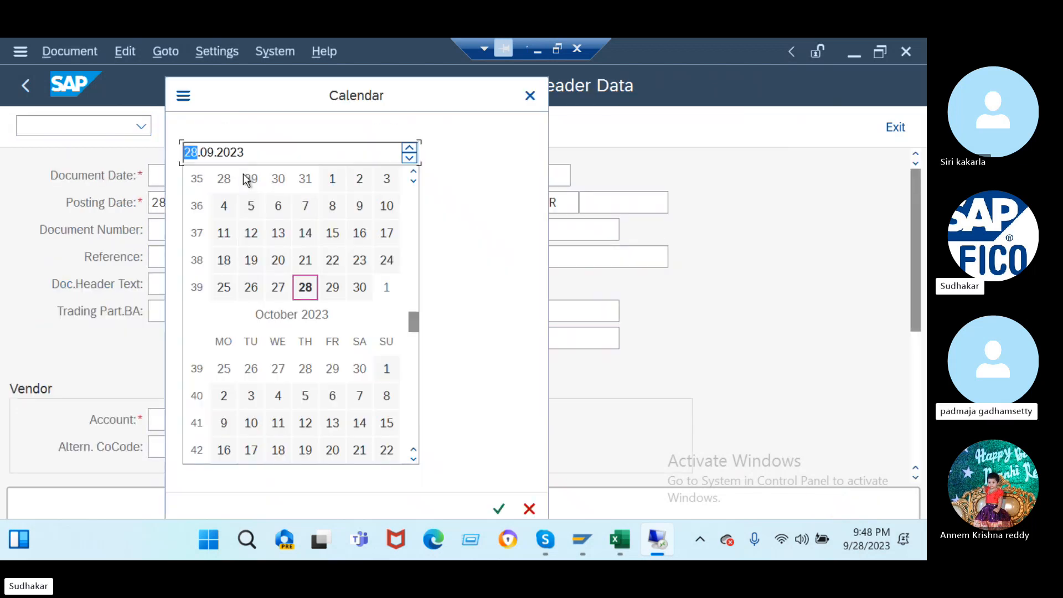
{"action": "left_click", "coordinate": [530, 96]}
{"action": "left_click", "coordinate": [65, 126]}
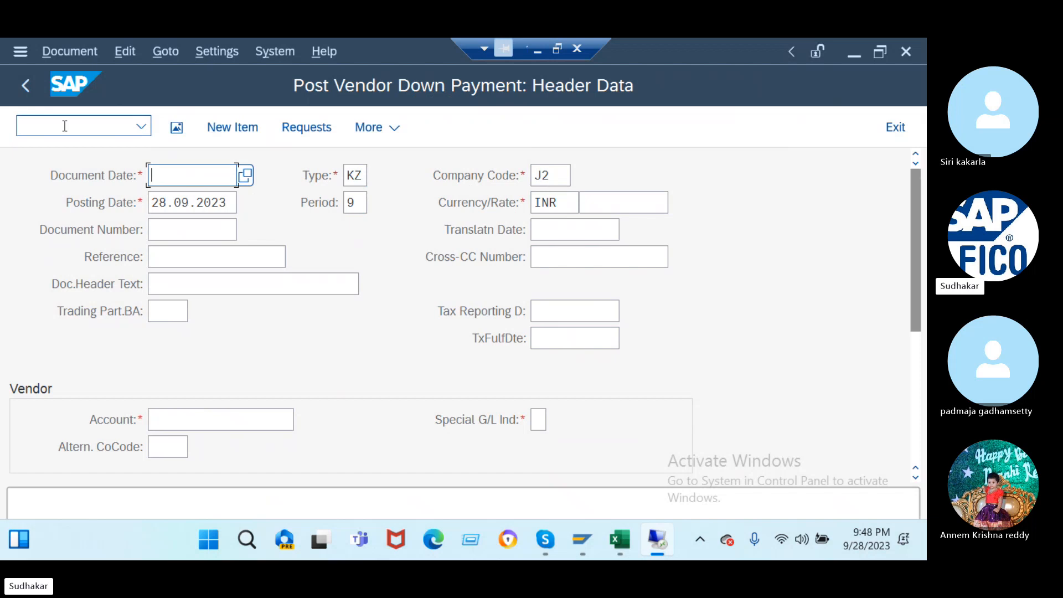
- In F-54, date 28.09.2023, choose vendor TATA CONSULTANCY SERVICES and select down payment 51
{"action": "type", "text": "/nf-"}
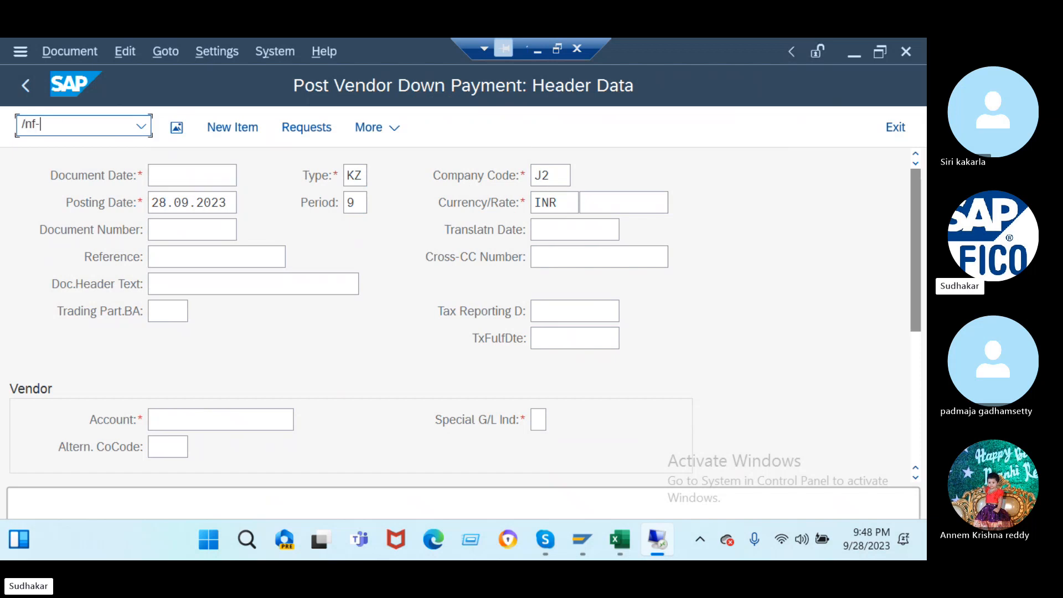
{"action": "type", "text": "54"}
{"action": "key", "text": "Return"}
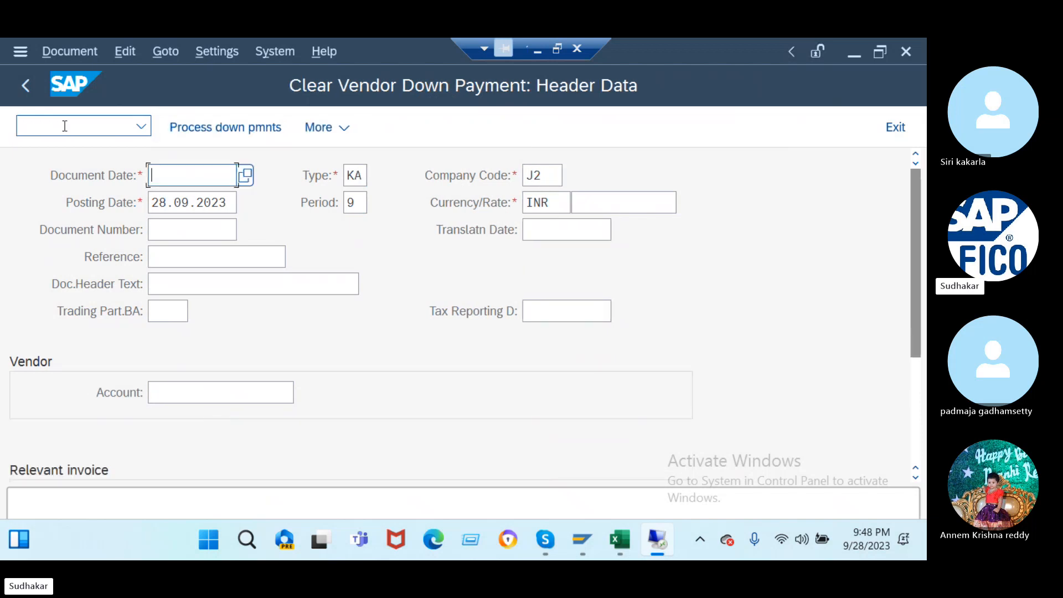
{"action": "left_click", "coordinate": [244, 175]}
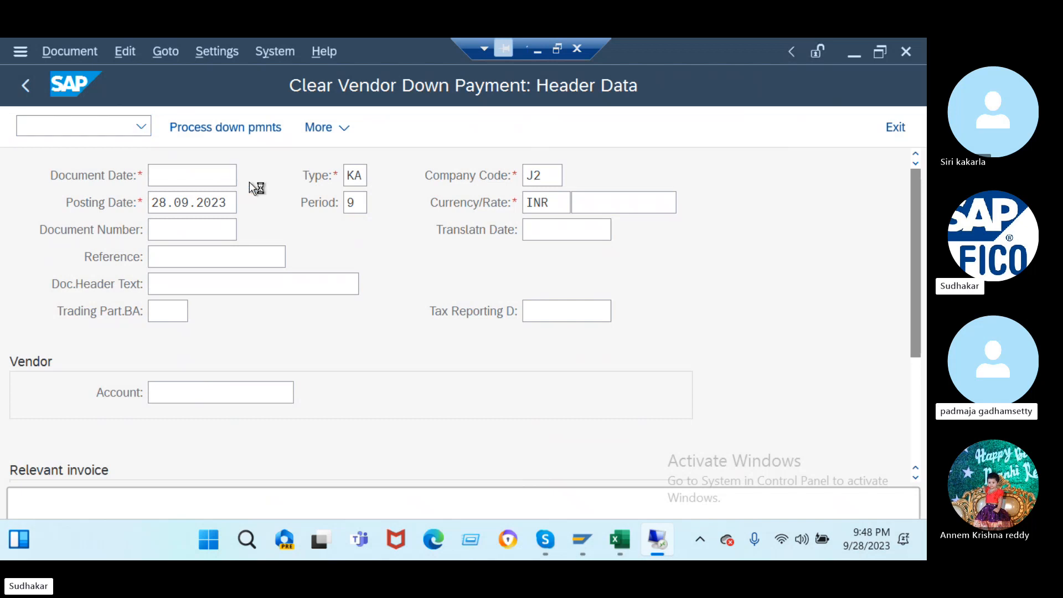
{"action": "left_click", "coordinate": [493, 512]}
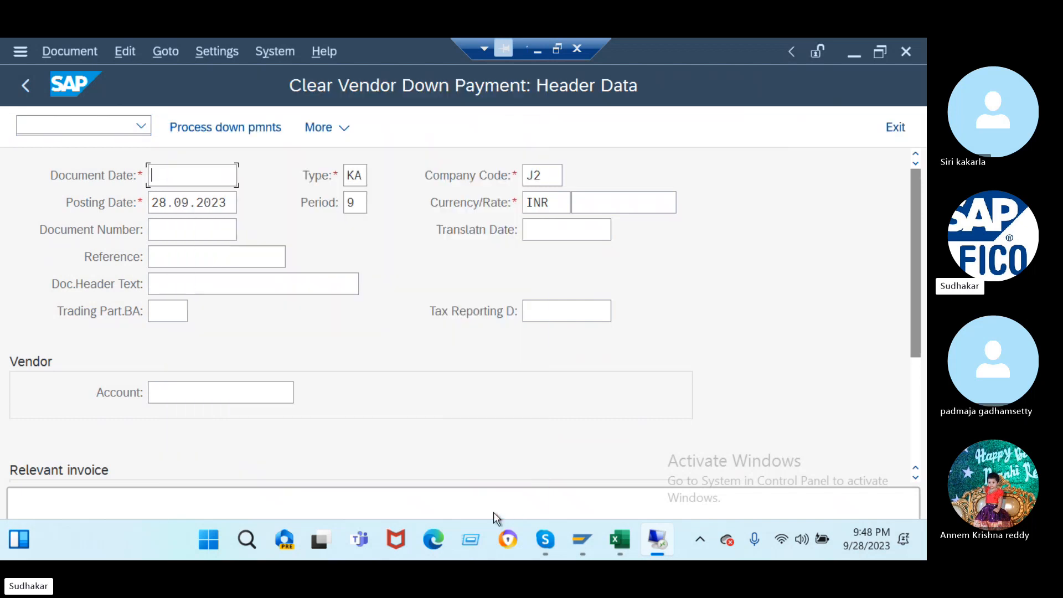
{"action": "scroll", "coordinate": [234, 324], "scroll_direction": "down", "scroll_amount": 3}
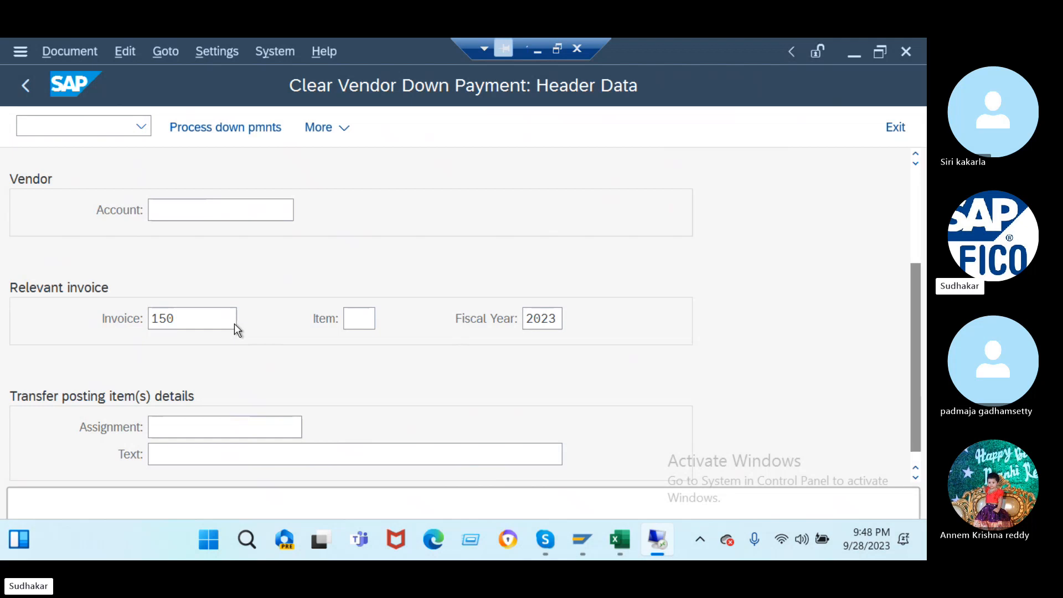
{"action": "left_click", "coordinate": [289, 210]}
{"action": "left_click", "coordinate": [556, 503]}
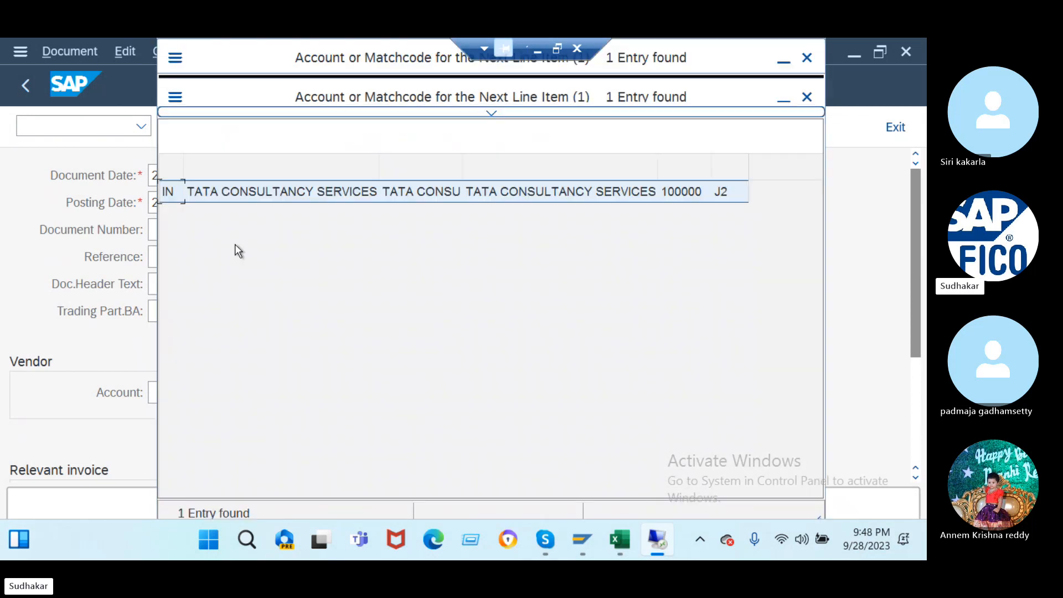
{"action": "double_click", "coordinate": [244, 200]}
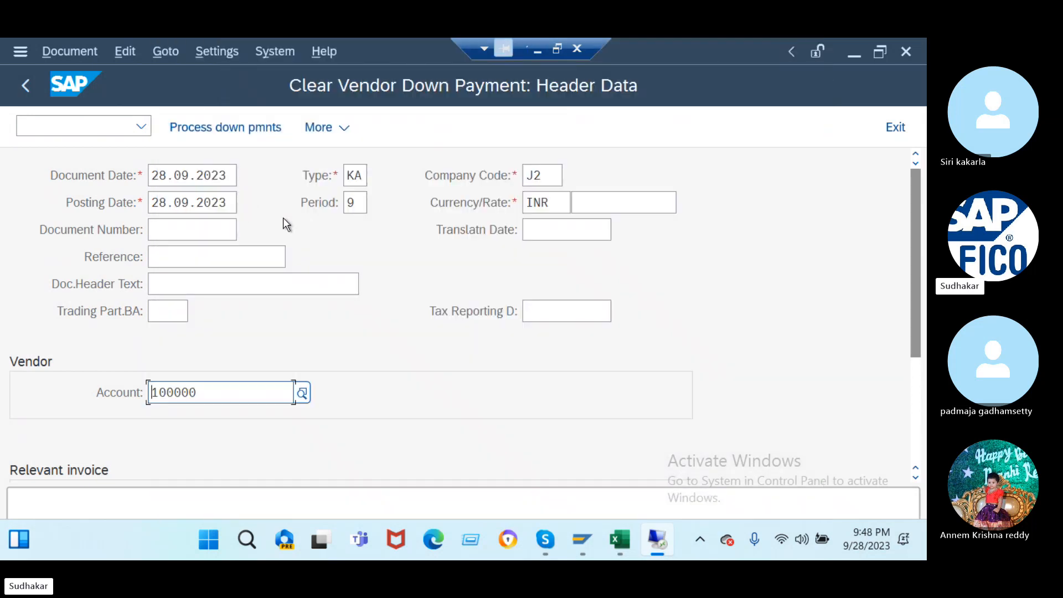
{"action": "key", "text": "Return"}
{"action": "left_click", "coordinate": [27, 282]}
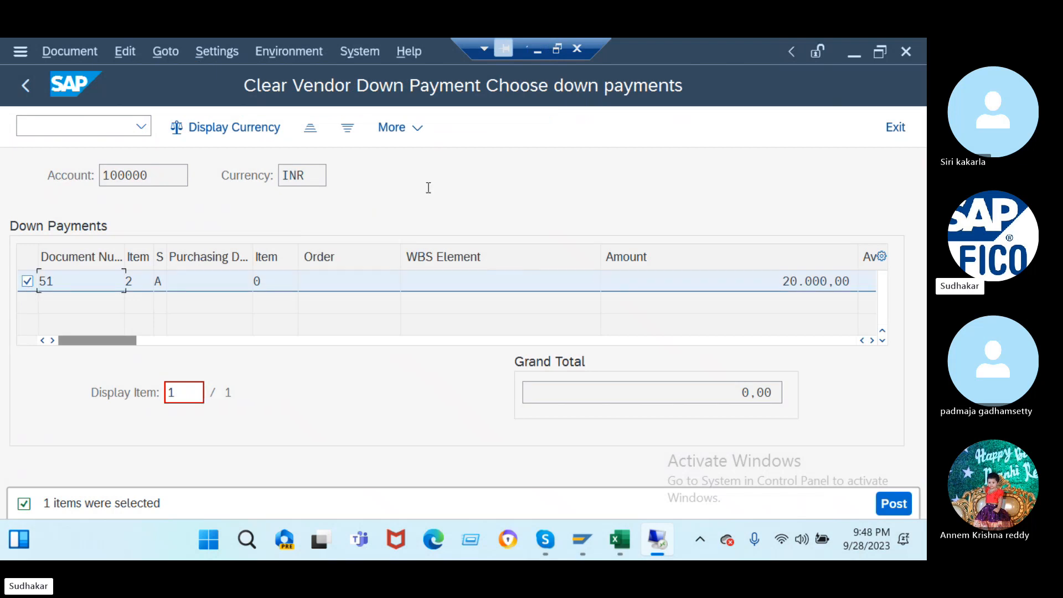
- Post the clearing, read the posting key 39 error details, then enter /nob41
{"action": "left_click", "coordinate": [903, 501]}
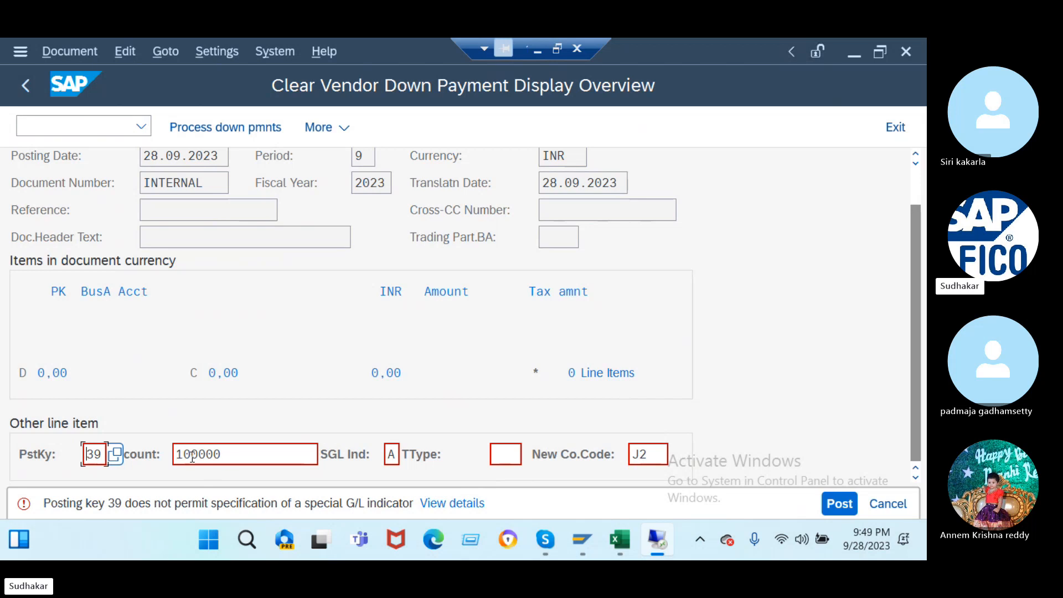
{"action": "left_click", "coordinate": [462, 503]}
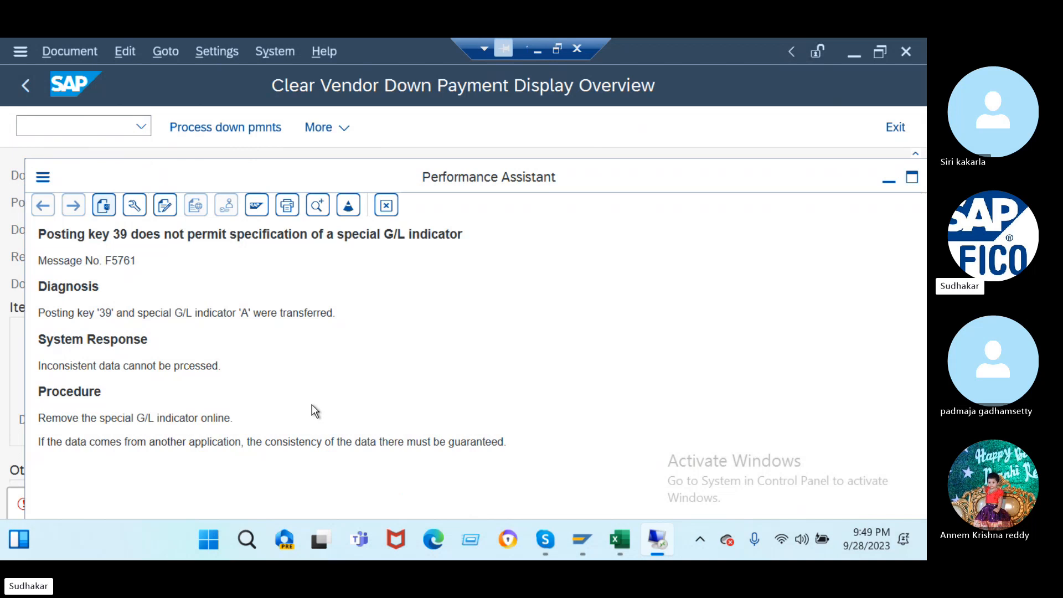
{"action": "key", "text": "Escape"}
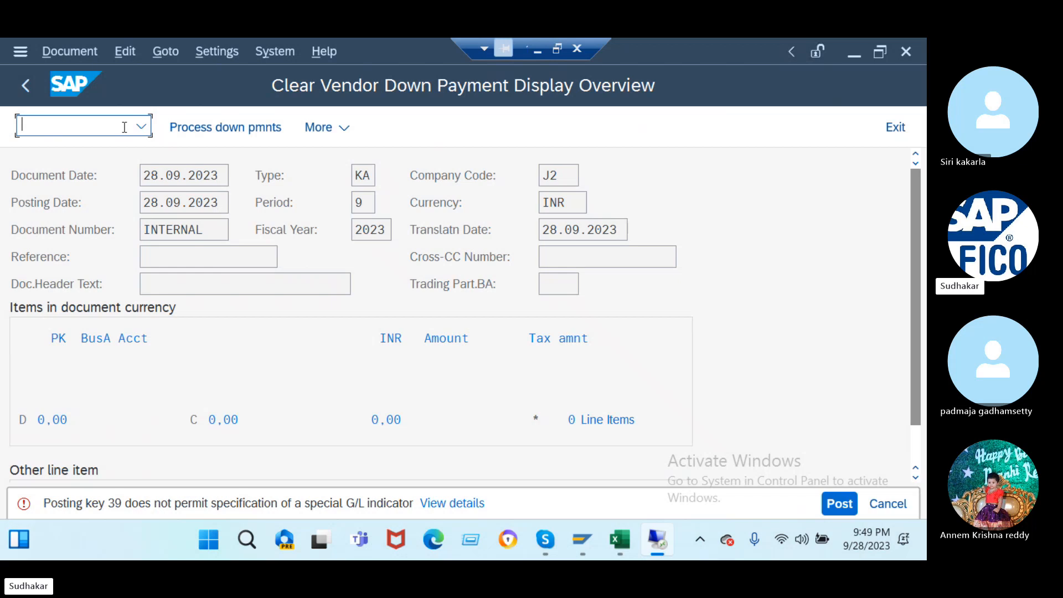
{"action": "type", "text": "/nob41"}
- Open the posting key list and review posting key 39's field status settings
{"action": "key", "text": "Return"}
{"action": "scroll", "coordinate": [231, 355], "scroll_direction": "down", "scroll_amount": 5}
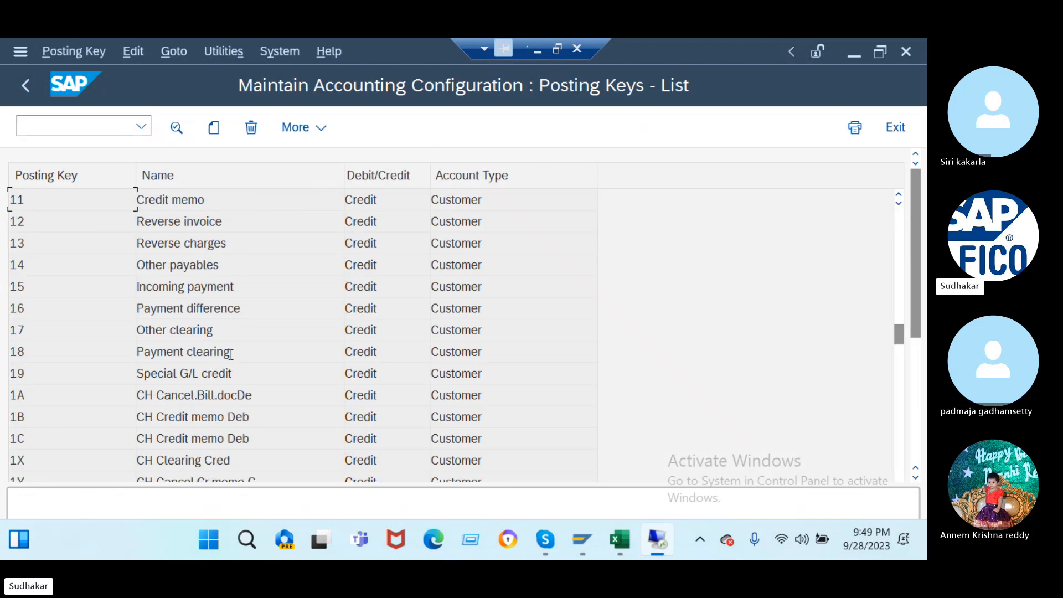
{"action": "scroll", "coordinate": [231, 355], "scroll_direction": "down", "scroll_amount": 10}
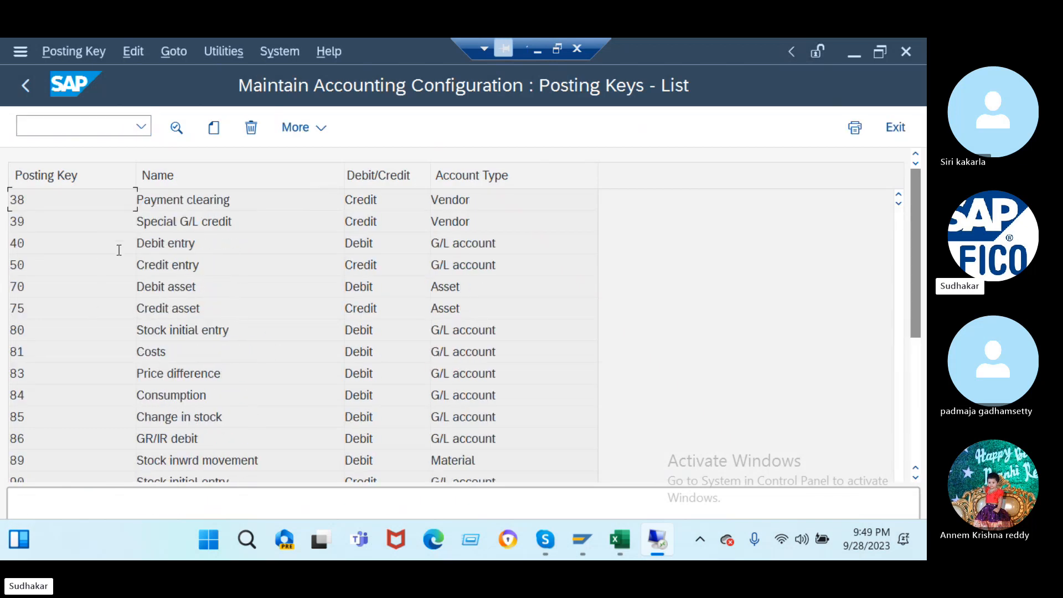
{"action": "double_click", "coordinate": [204, 221]}
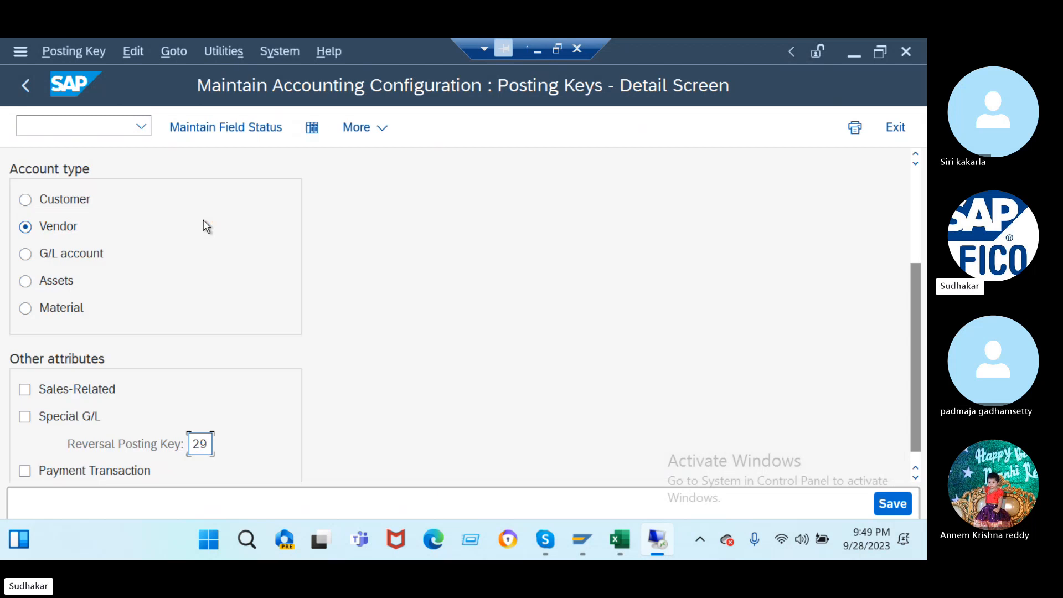
{"action": "scroll", "coordinate": [137, 307], "scroll_direction": "down", "scroll_amount": 1}
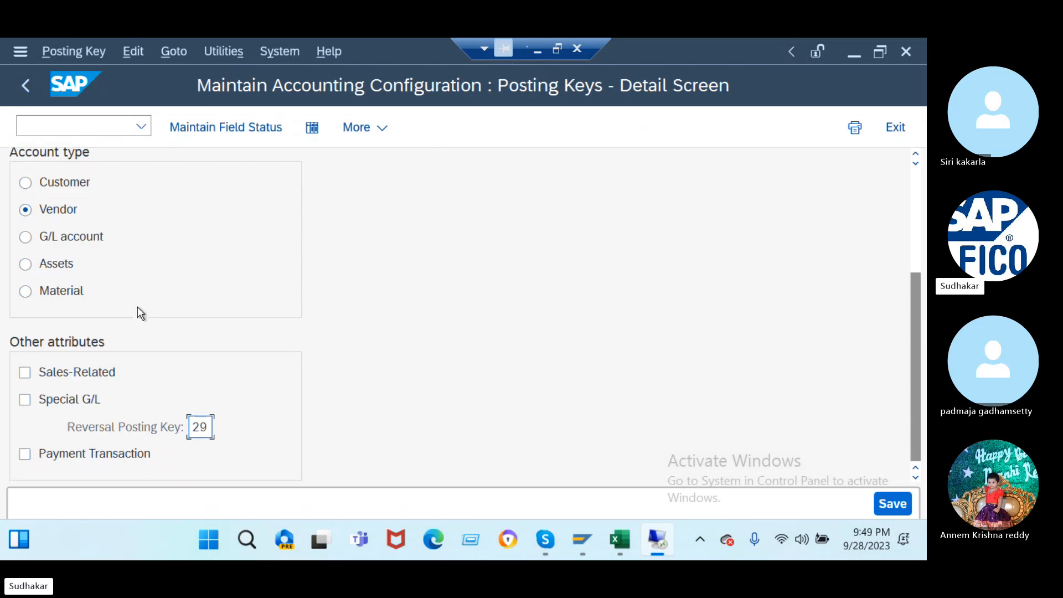
{"action": "left_click", "coordinate": [238, 130]}
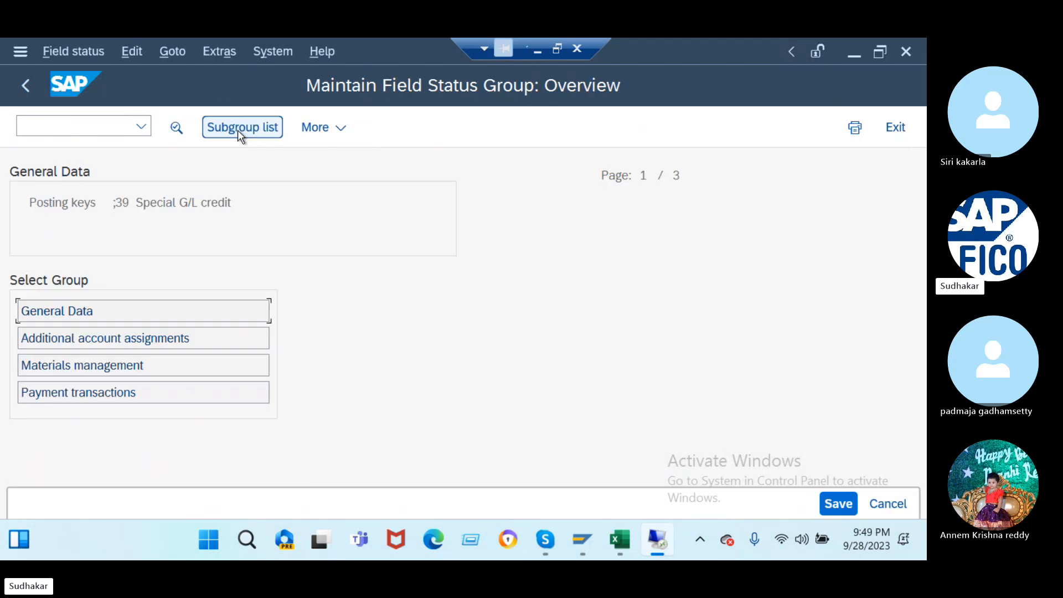
{"action": "double_click", "coordinate": [146, 308]}
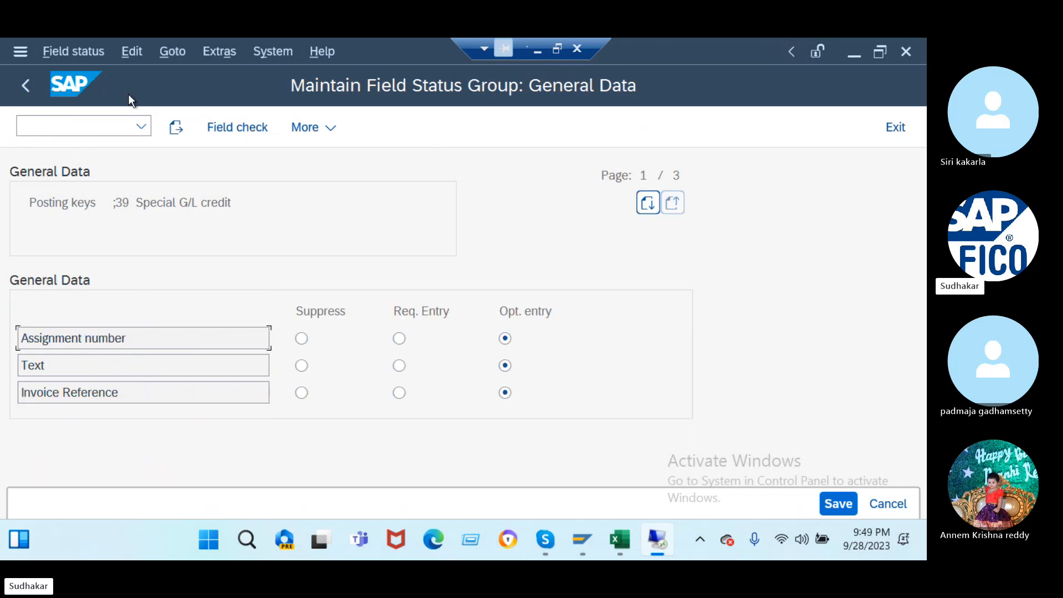
{"action": "left_click", "coordinate": [22, 83]}
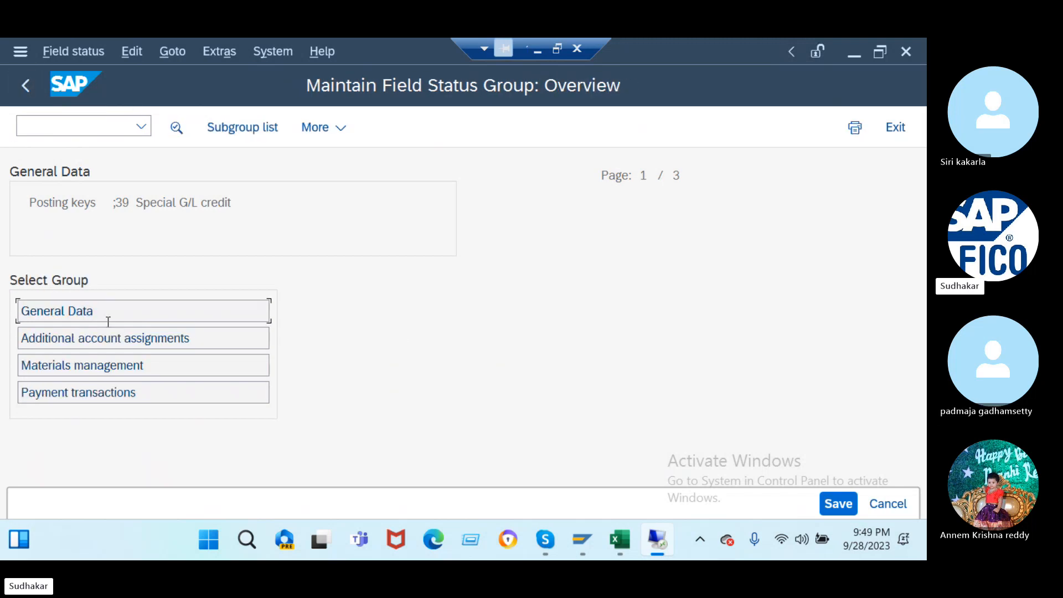
- Check key 39's remaining field status groups, then return to the posting key list
{"action": "left_click", "coordinate": [256, 136]}
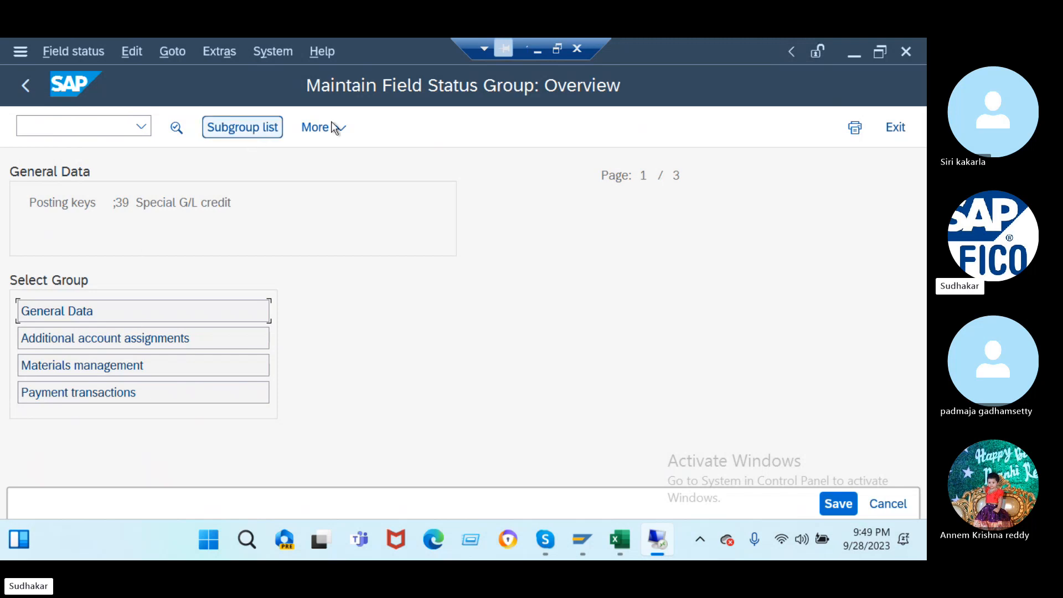
{"action": "left_click", "coordinate": [332, 125]}
{"action": "left_click", "coordinate": [286, 201]}
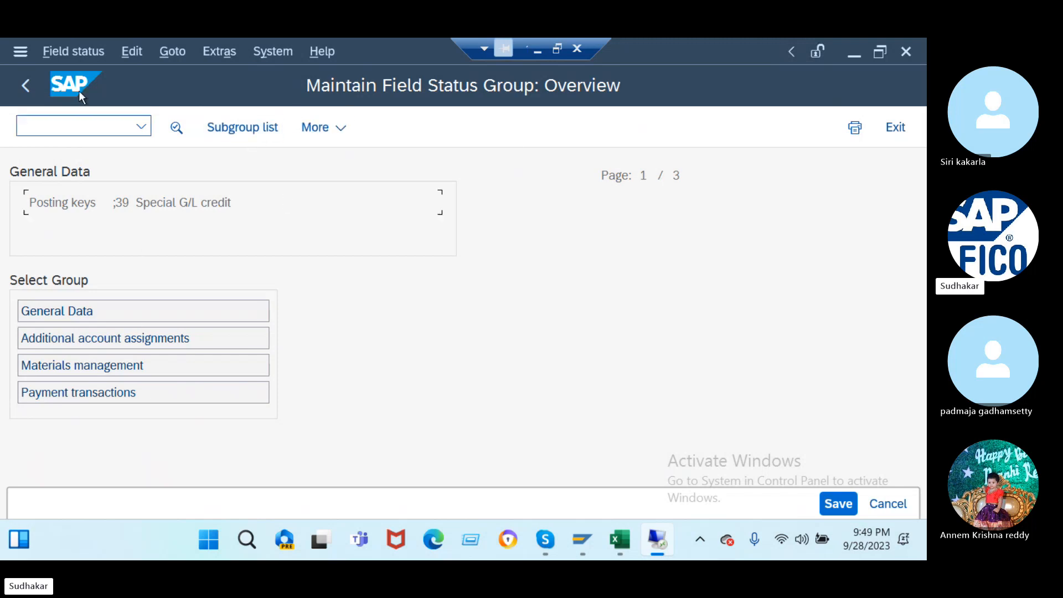
{"action": "left_click", "coordinate": [25, 88]}
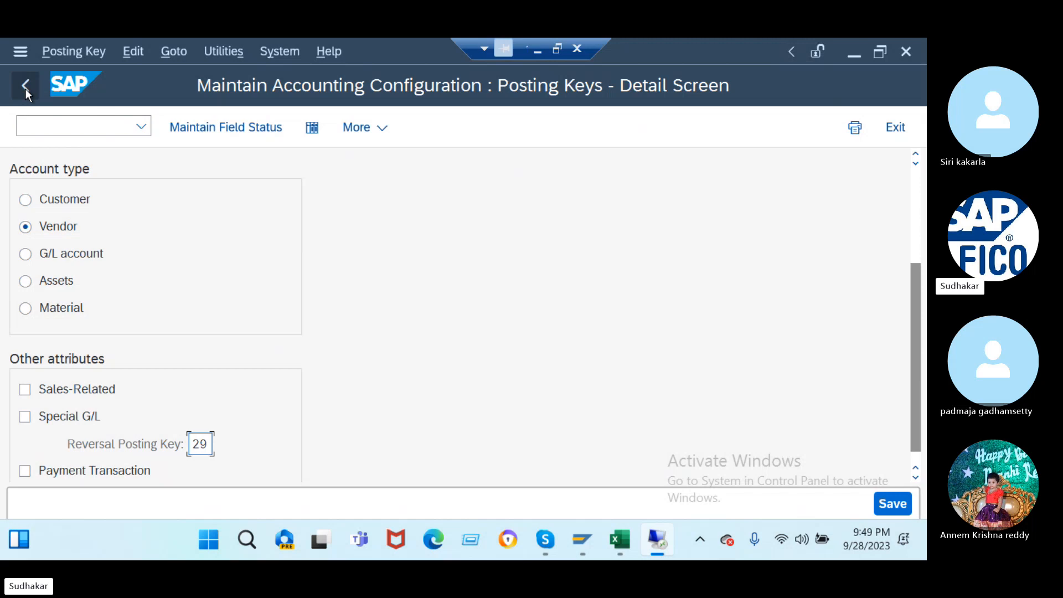
{"action": "scroll", "coordinate": [167, 341], "scroll_direction": "down", "scroll_amount": 1}
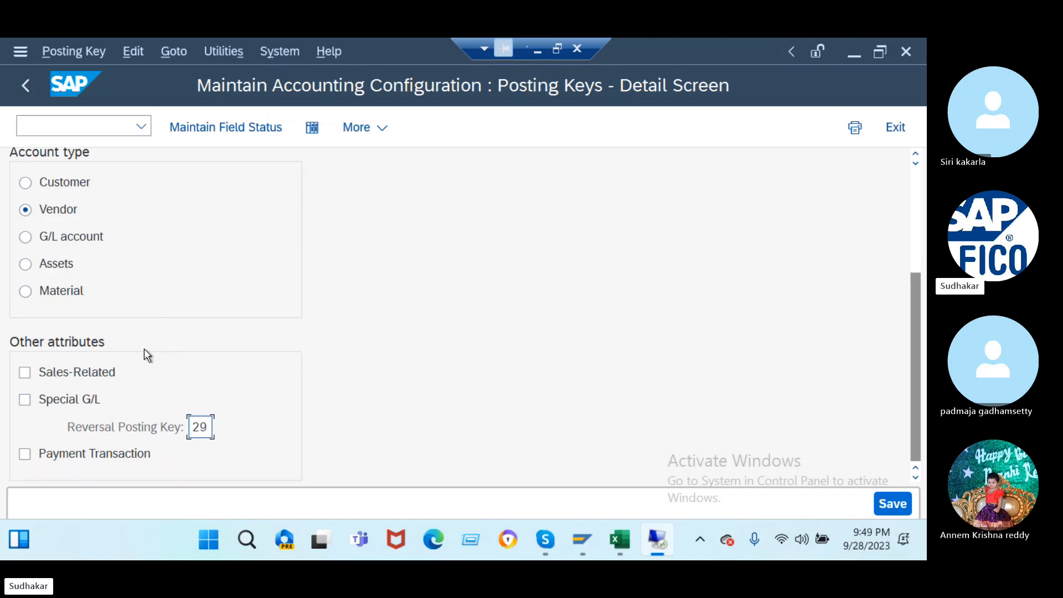
{"action": "scroll", "coordinate": [144, 348], "scroll_direction": "up", "scroll_amount": 2}
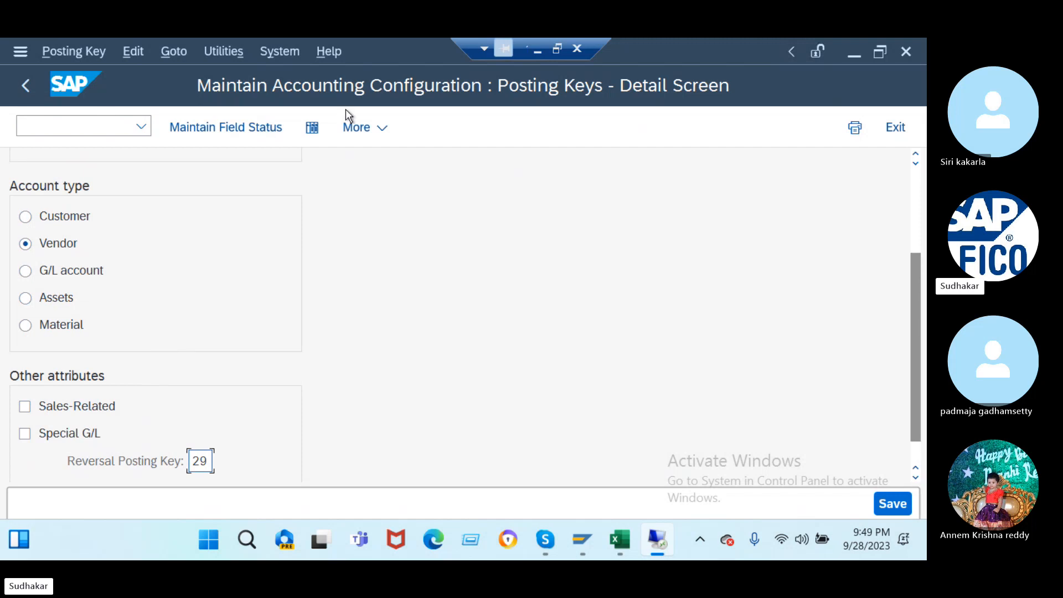
{"action": "left_click", "coordinate": [312, 127]}
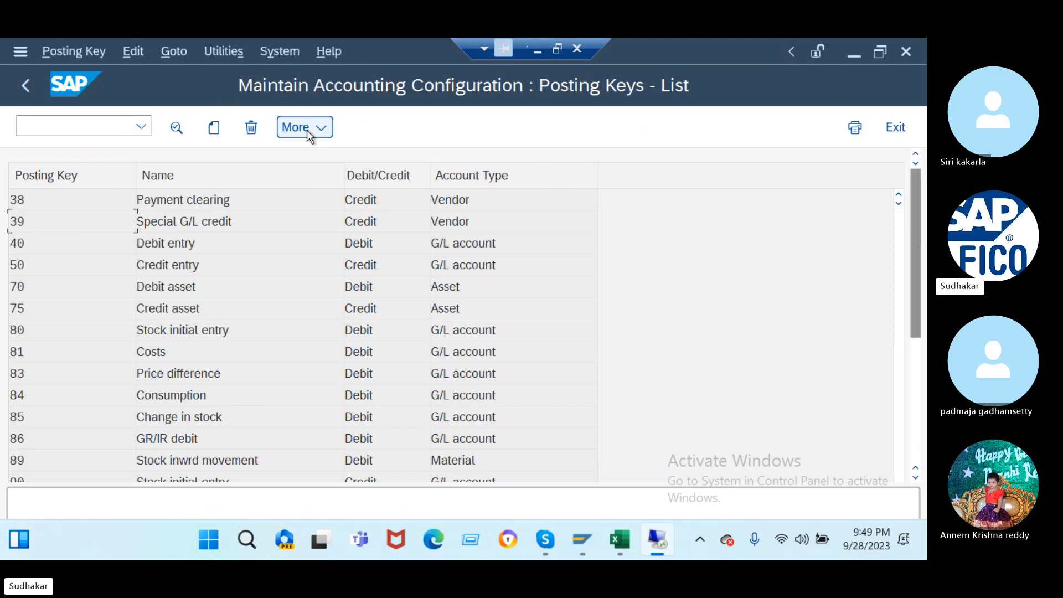
- Compare against the settings of posting key 29 (Special G/L debit)
{"action": "scroll", "coordinate": [280, 200], "scroll_direction": "up", "scroll_amount": 1}
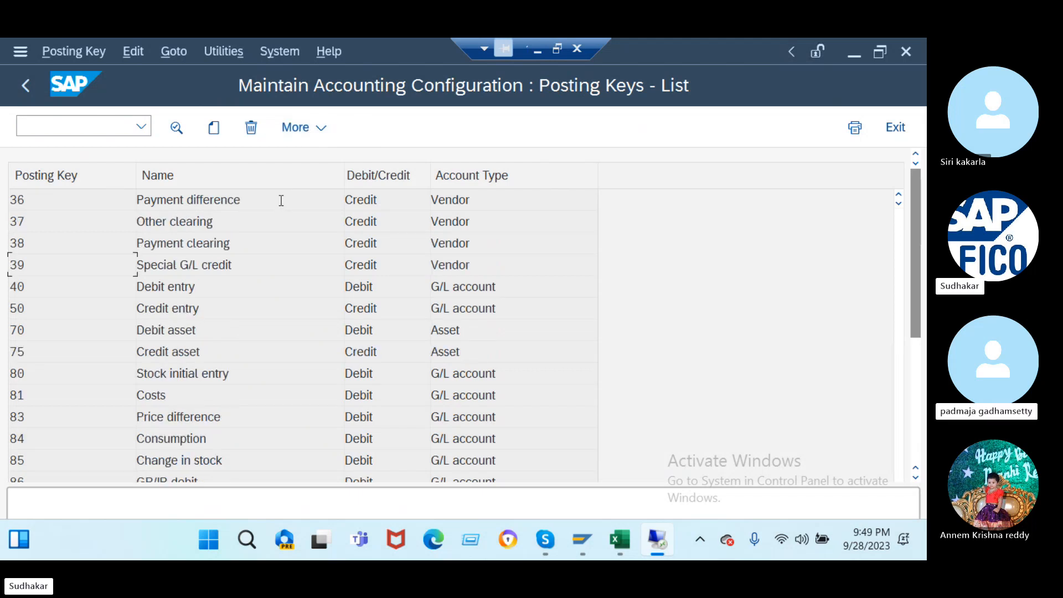
{"action": "scroll", "coordinate": [281, 200], "scroll_direction": "up", "scroll_amount": 4}
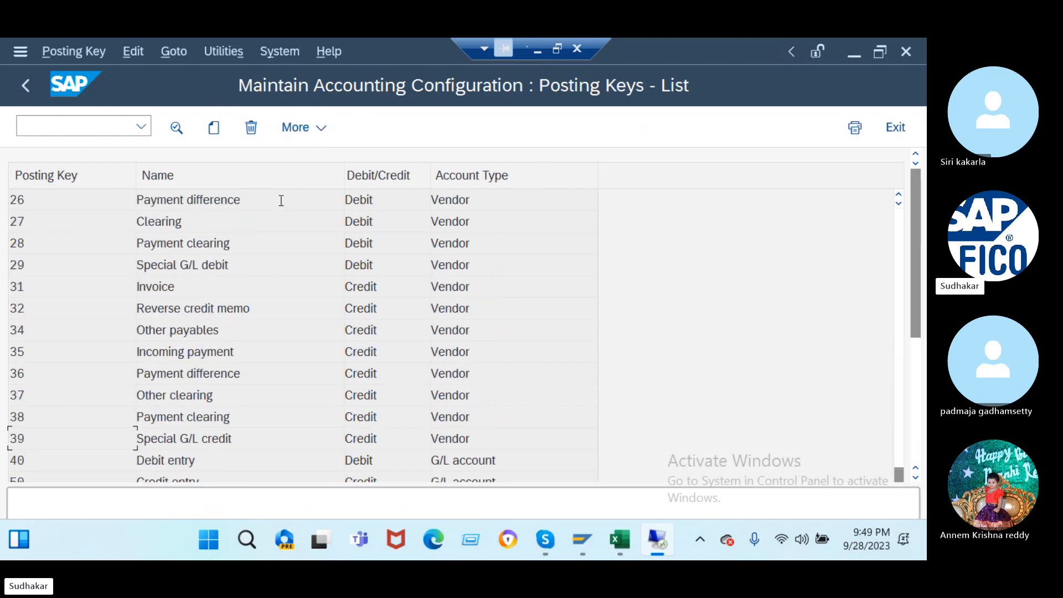
{"action": "left_click", "coordinate": [237, 266]}
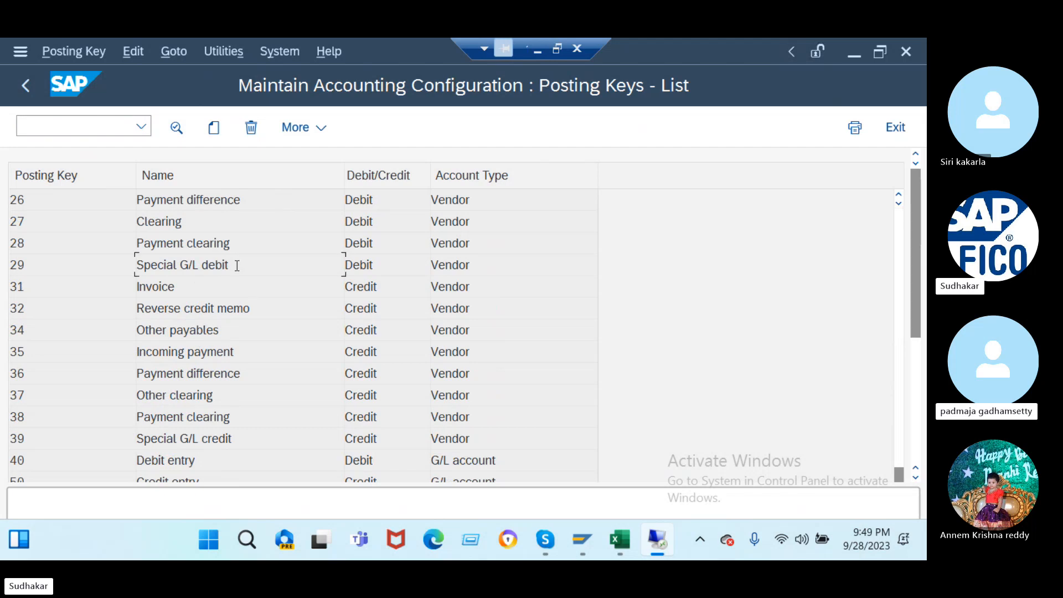
{"action": "double_click", "coordinate": [237, 266]}
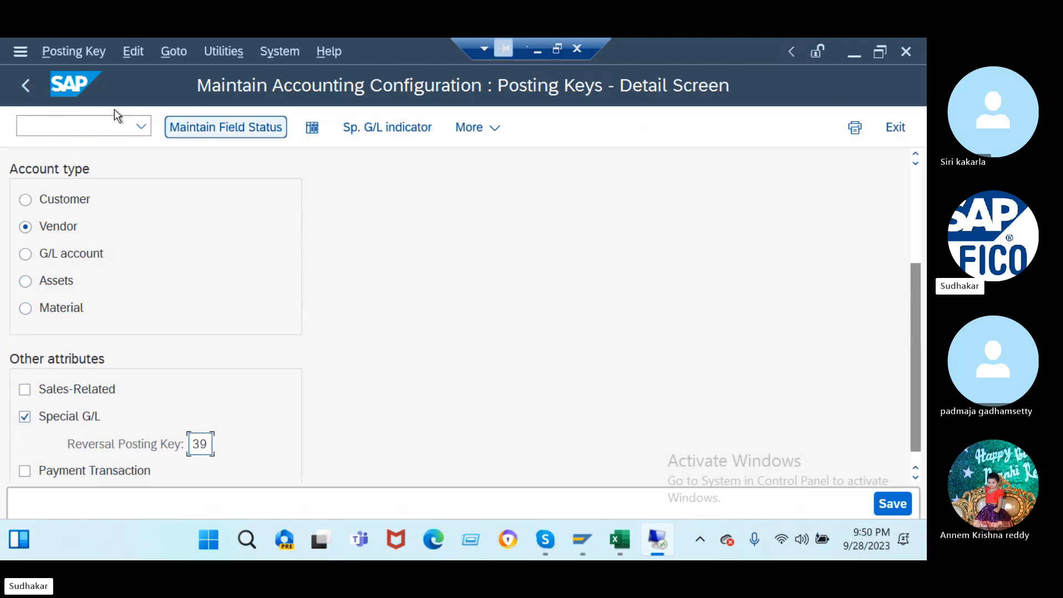
{"action": "left_click", "coordinate": [22, 92]}
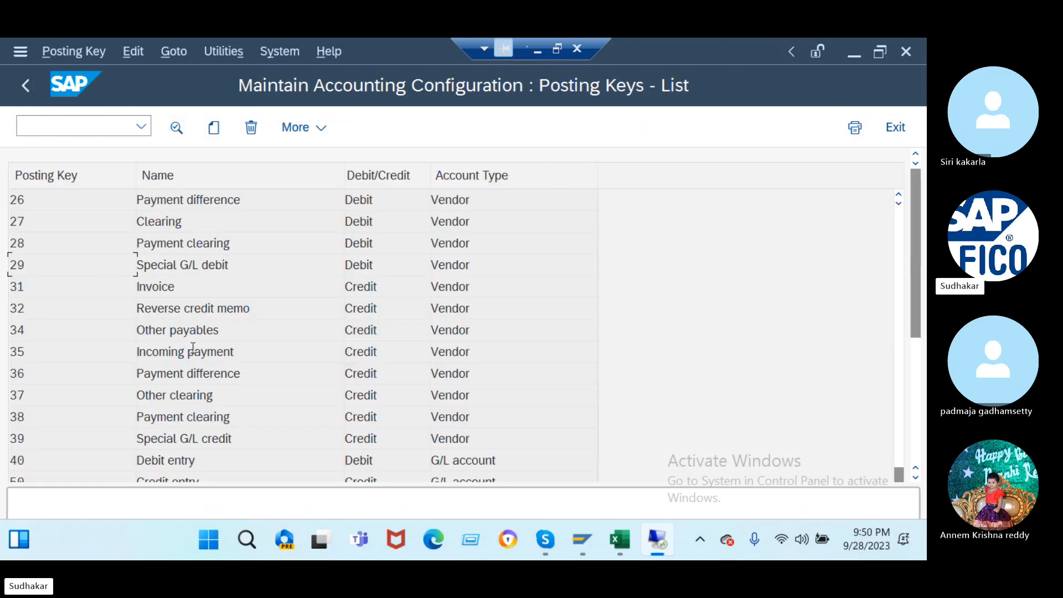
- Tick the Special G/L flag on posting key 39 and save it under a customizing request
{"action": "double_click", "coordinate": [253, 438]}
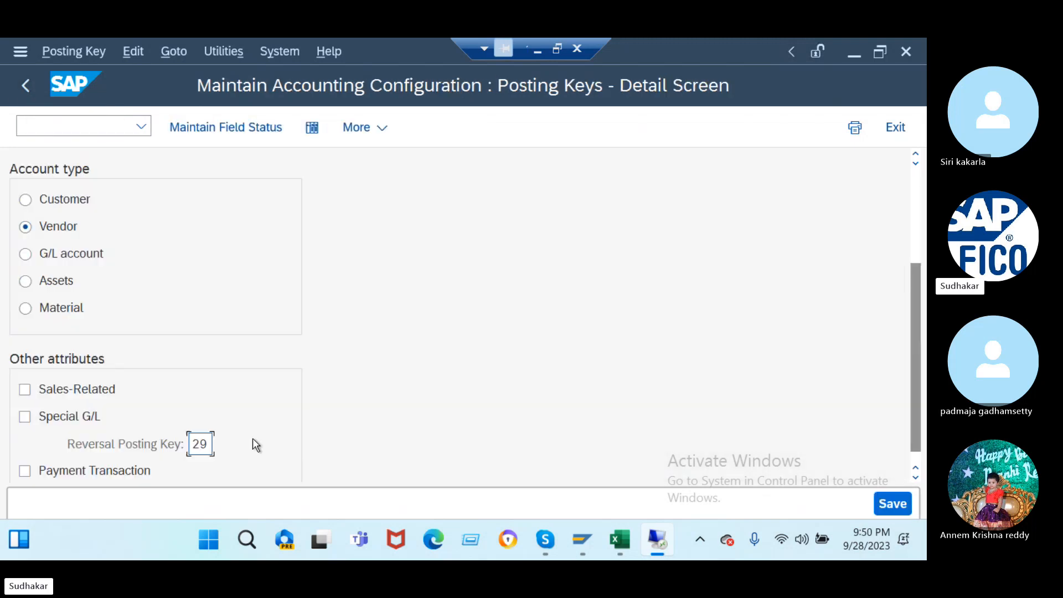
{"action": "left_click", "coordinate": [25, 417]}
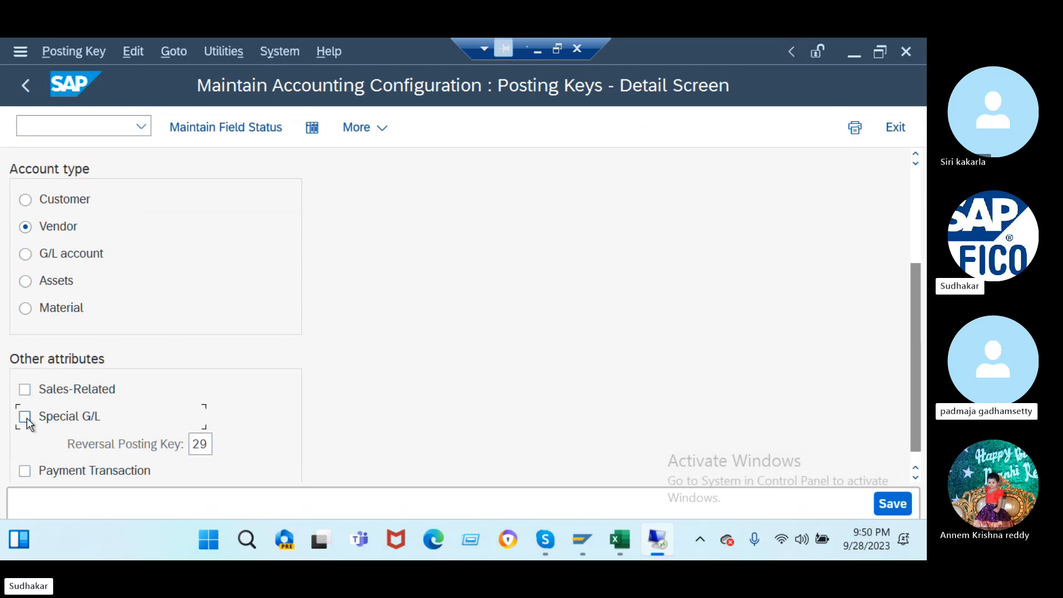
{"action": "left_click", "coordinate": [897, 504]}
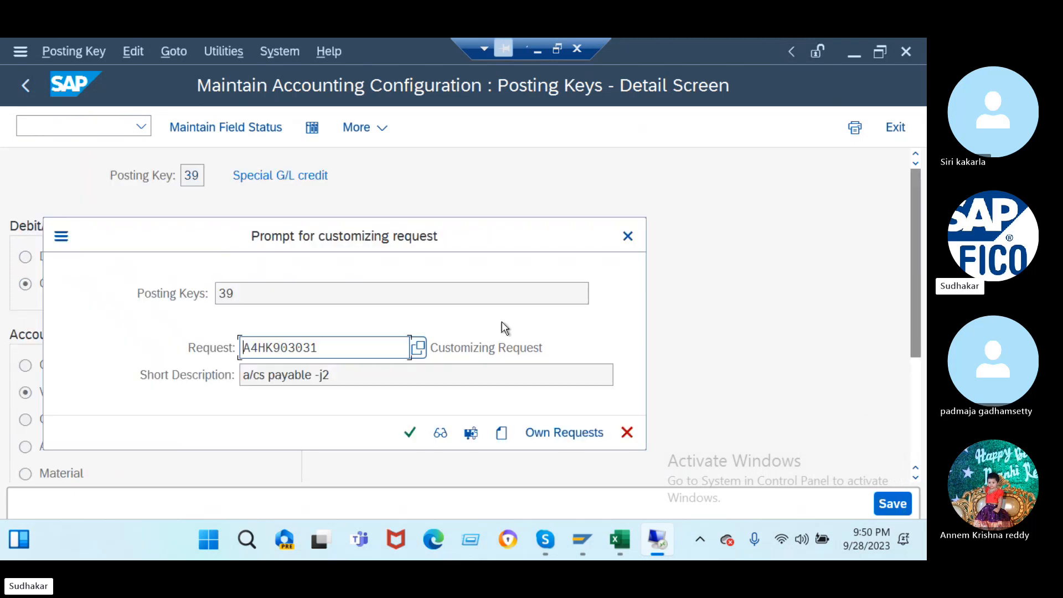
{"action": "left_click", "coordinate": [410, 432]}
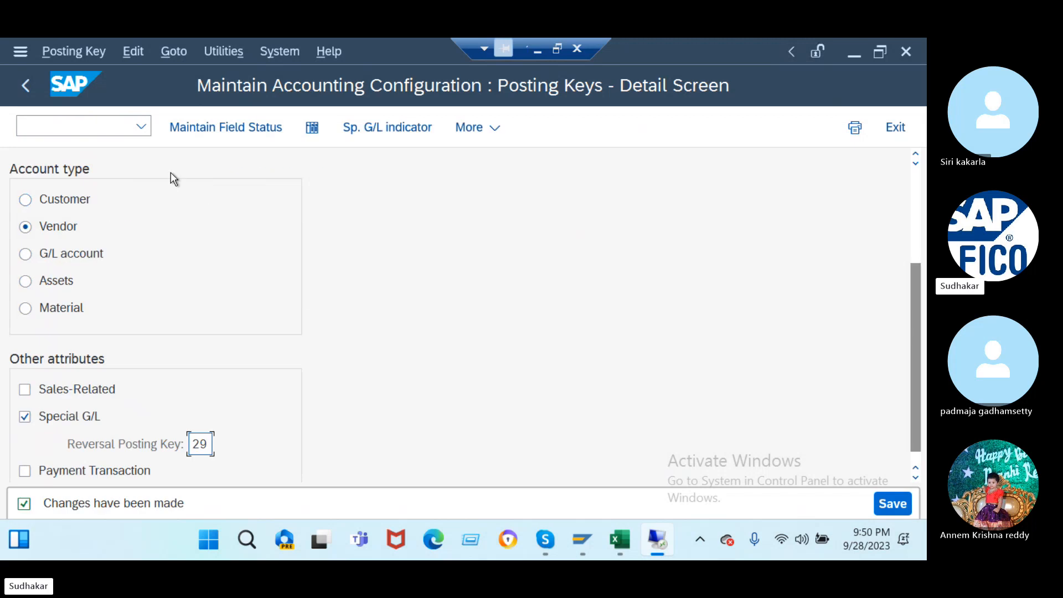
{"action": "left_click", "coordinate": [105, 119]}
- Start F-54 with document date 28.09.2023 for vendor 100000
{"action": "type", "text": "/n"}
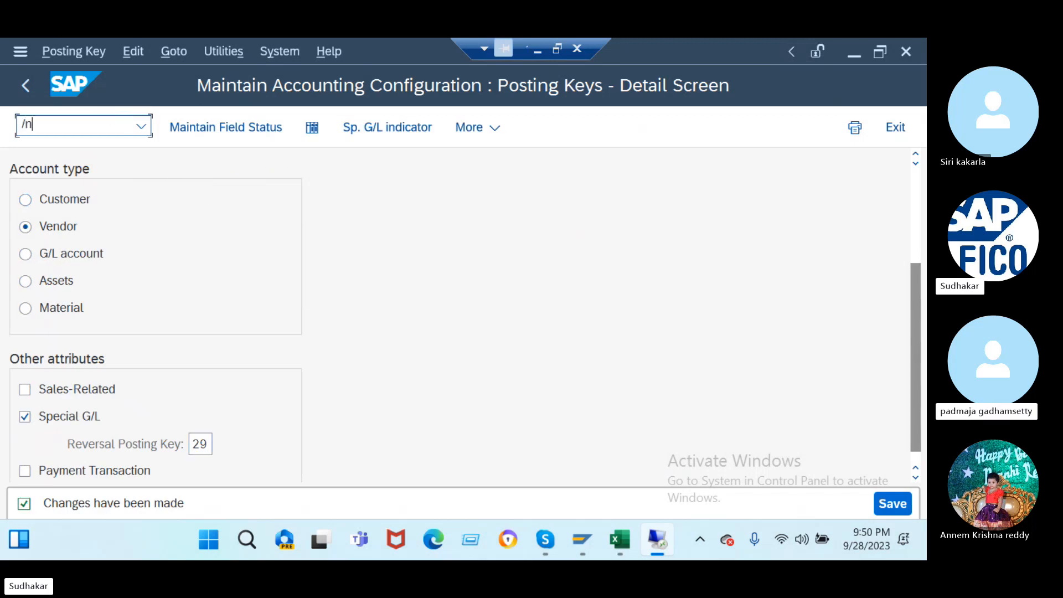
{"action": "type", "text": "f-54"}
{"action": "key", "text": "Return"}
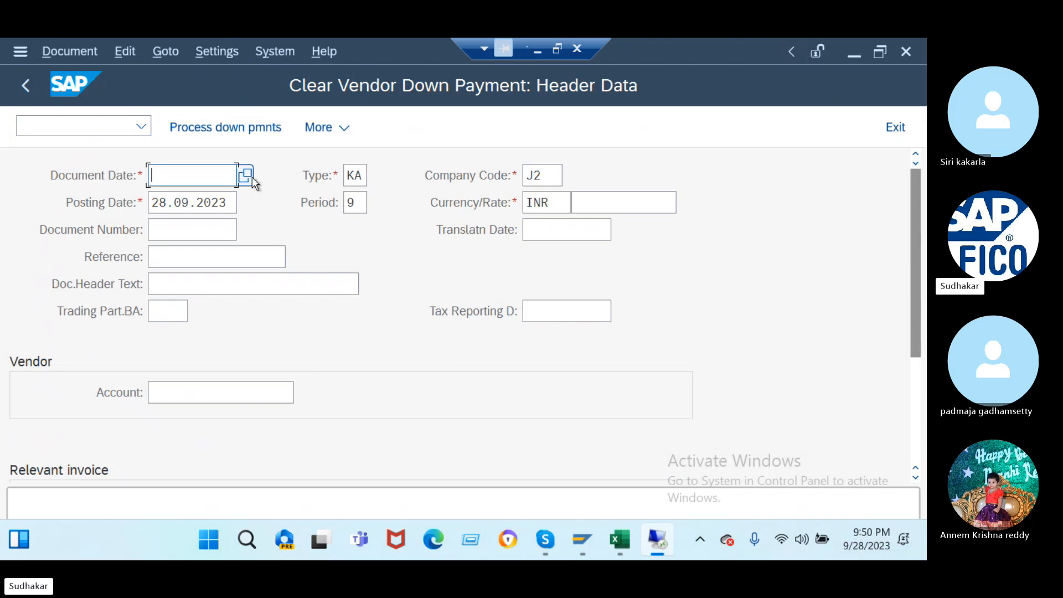
{"action": "left_click", "coordinate": [251, 177]}
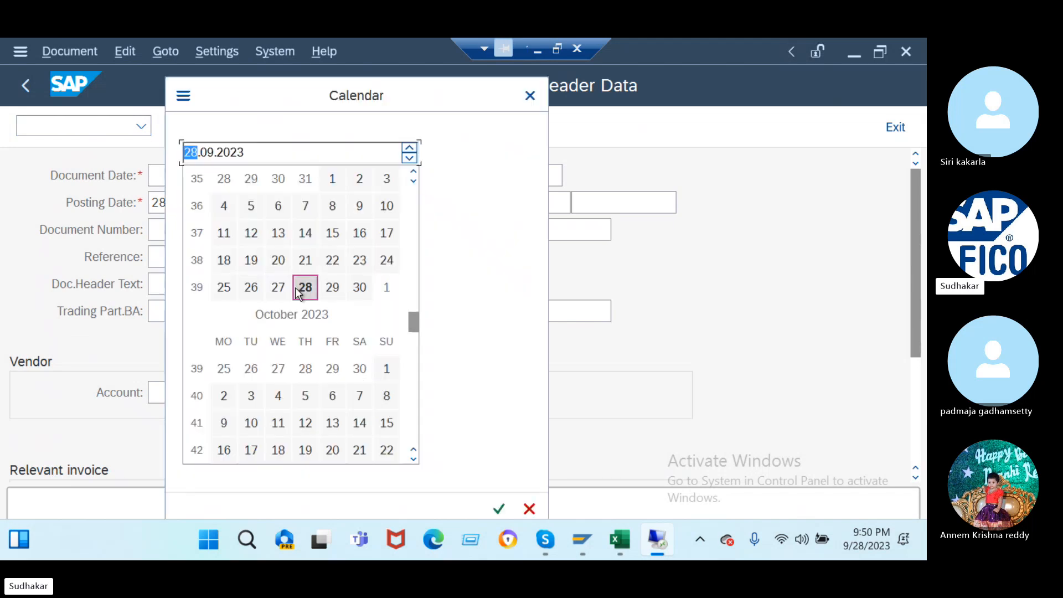
{"action": "double_click", "coordinate": [305, 287]}
{"action": "left_click", "coordinate": [251, 392]}
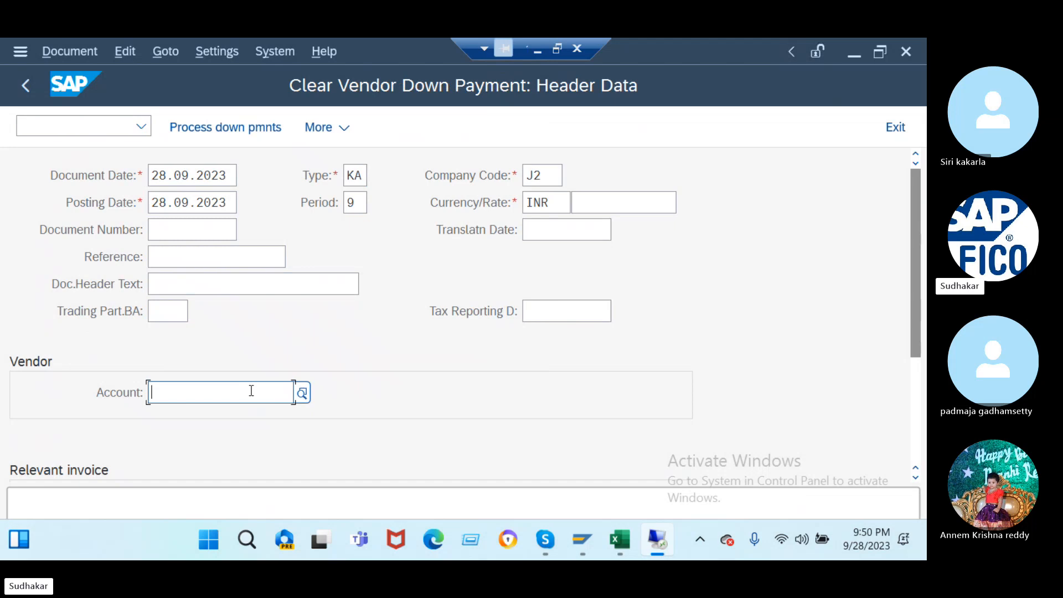
{"action": "type", "text": "100000"}
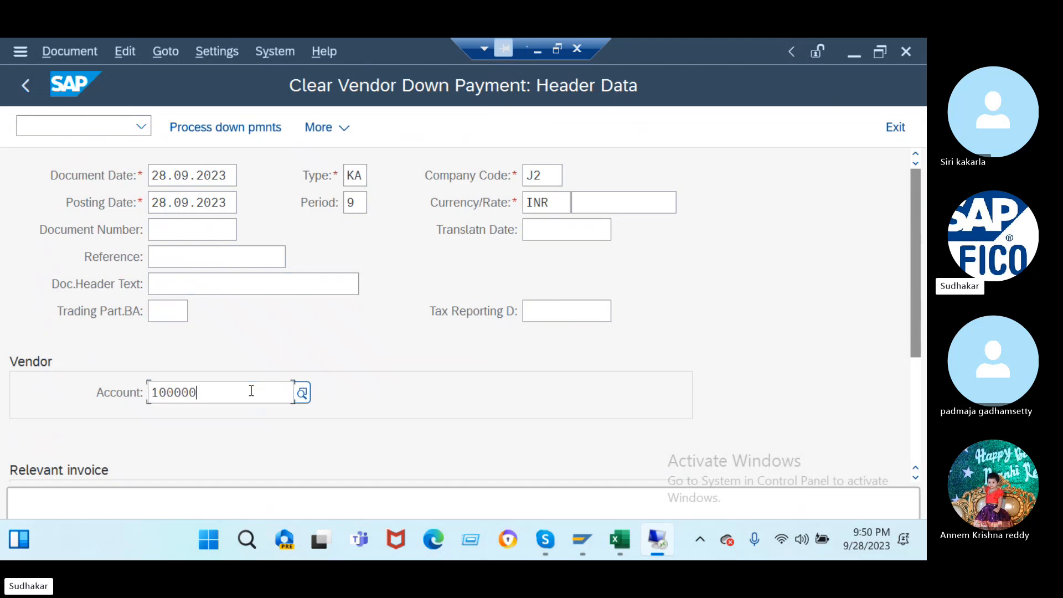
{"action": "key", "text": "Return"}
- Select down payment 51 for clearing and simulate the general ledger postings
{"action": "left_click", "coordinate": [26, 280]}
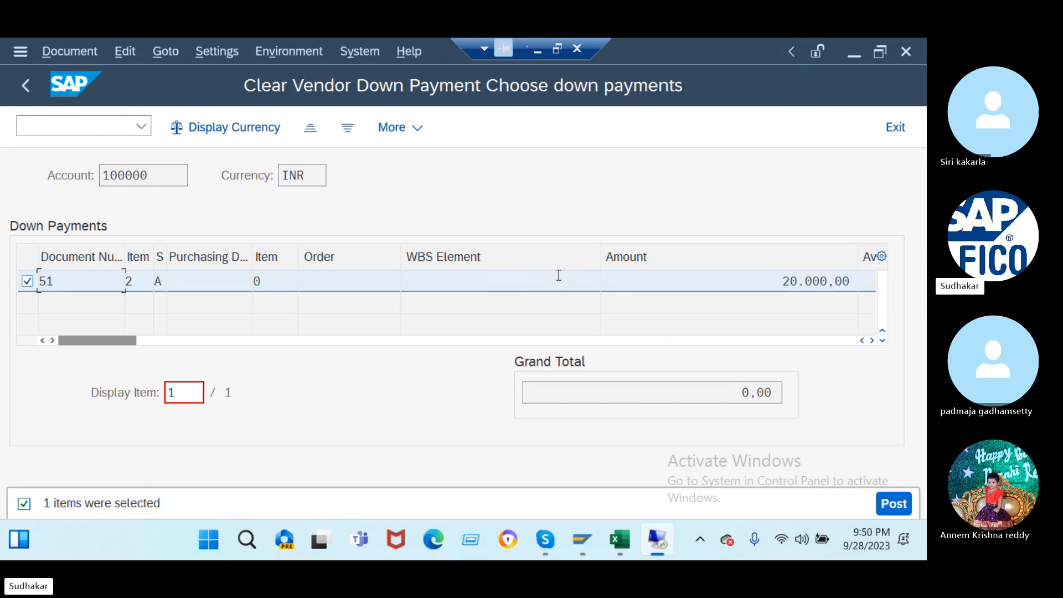
{"action": "left_click", "coordinate": [886, 503]}
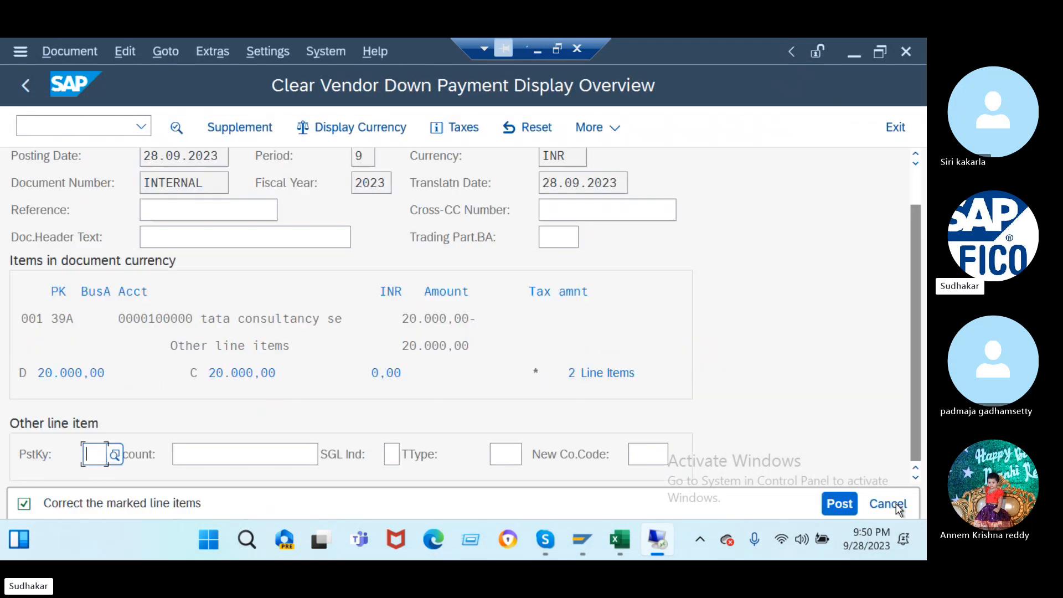
{"action": "left_click", "coordinate": [69, 49]}
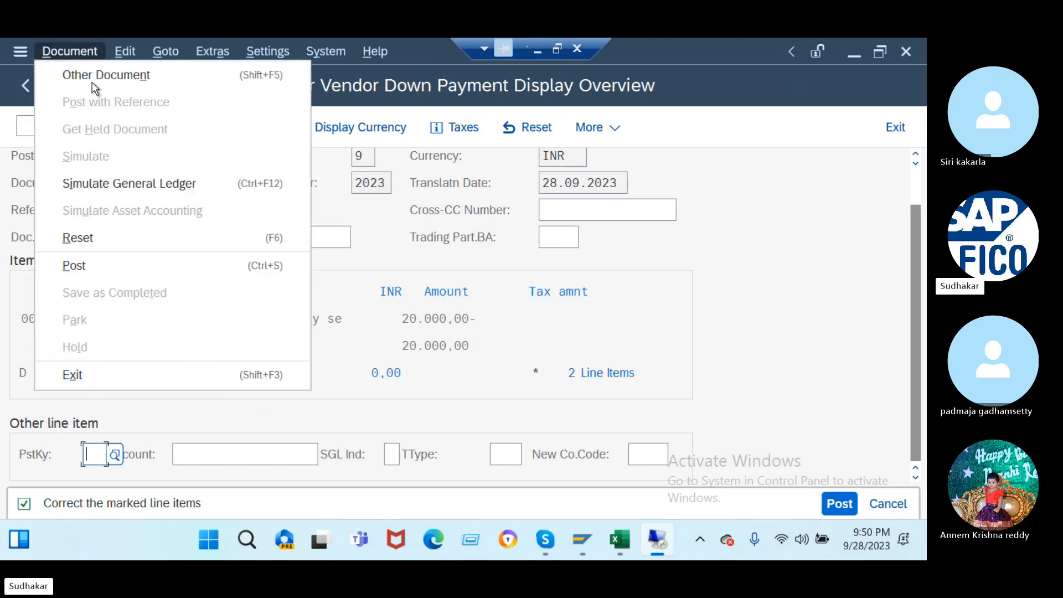
{"action": "left_click", "coordinate": [151, 184]}
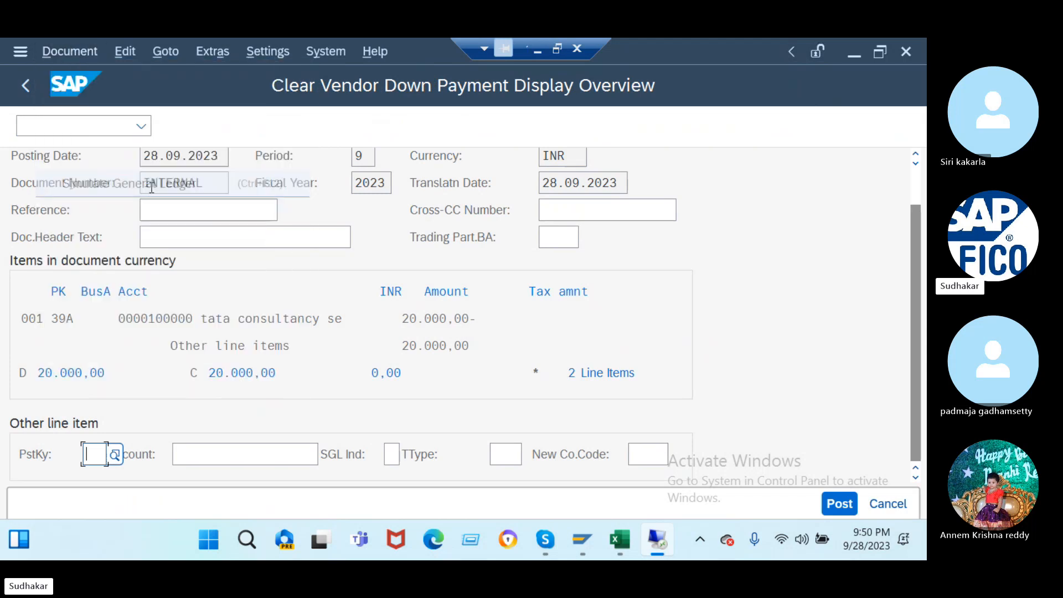
{"action": "left_click", "coordinate": [81, 52]}
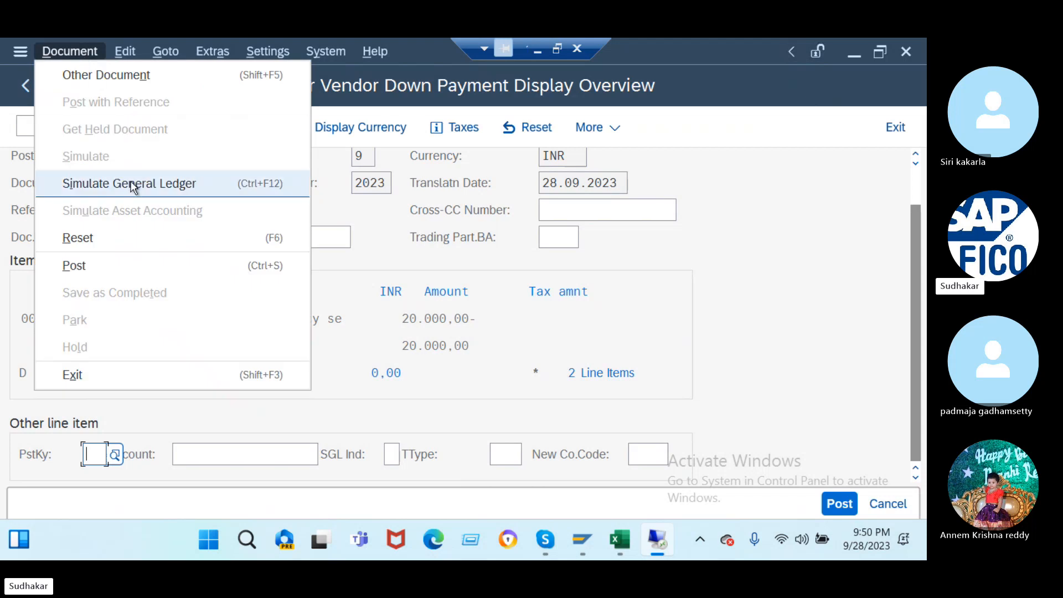
{"action": "left_click", "coordinate": [160, 184]}
{"action": "left_click", "coordinate": [68, 52]}
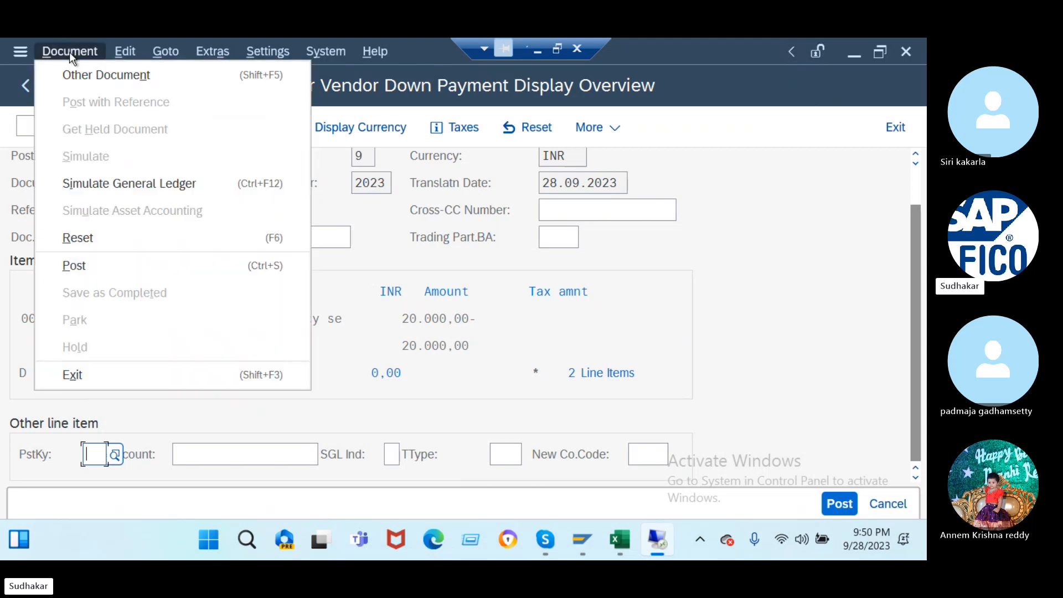
{"action": "left_click", "coordinate": [123, 183]}
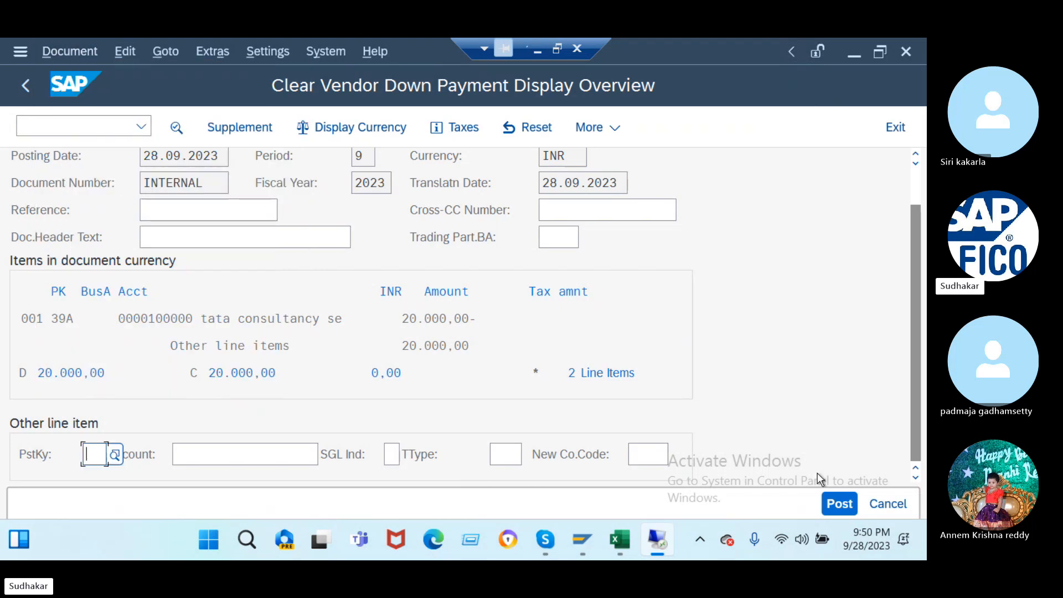
- Attempt to post, read the F5413 'Correct the marked line items' message, and request line correction
{"action": "left_click", "coordinate": [839, 503]}
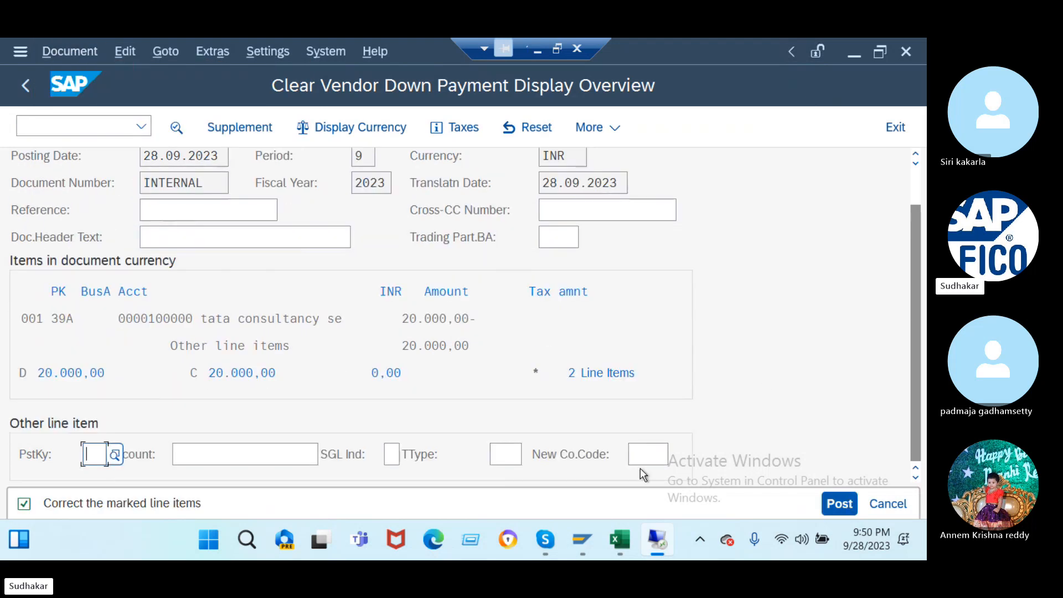
{"action": "double_click", "coordinate": [109, 509]}
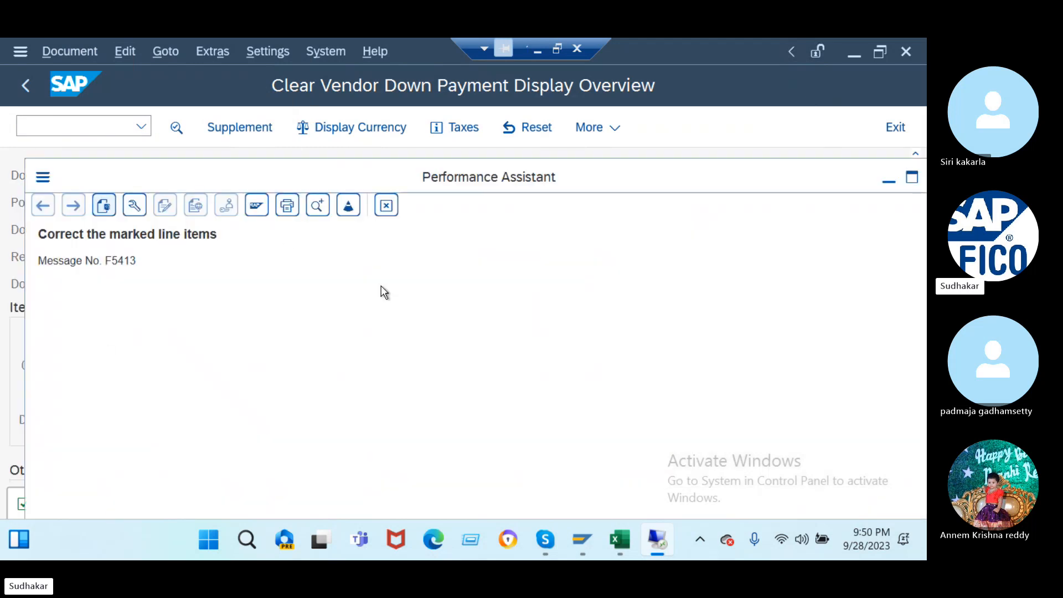
{"action": "left_click_drag", "start_coordinate": [808, 177], "coordinate": [620, 185]}
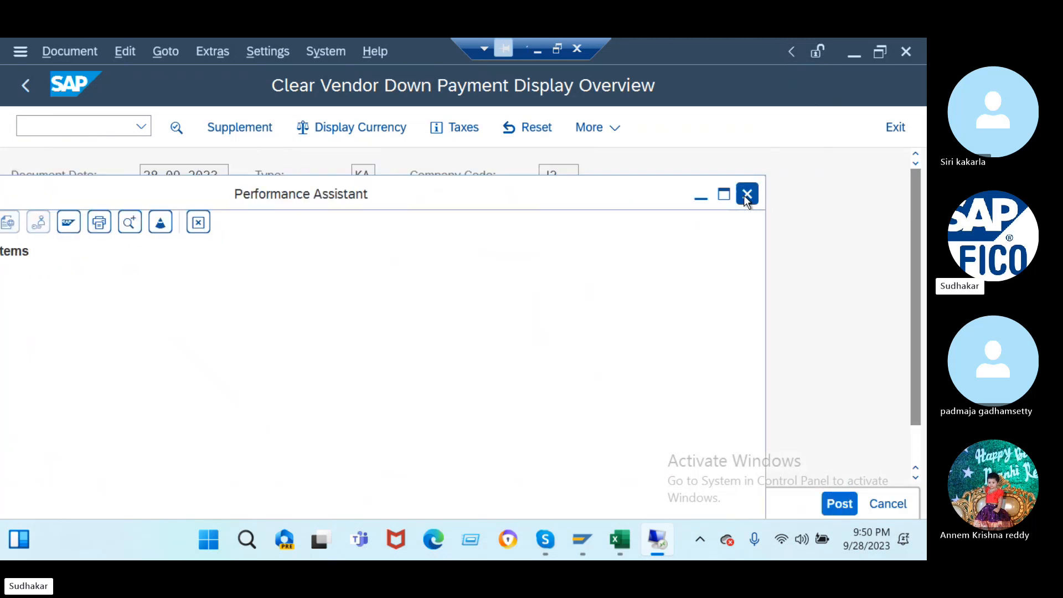
{"action": "left_click", "coordinate": [747, 194]}
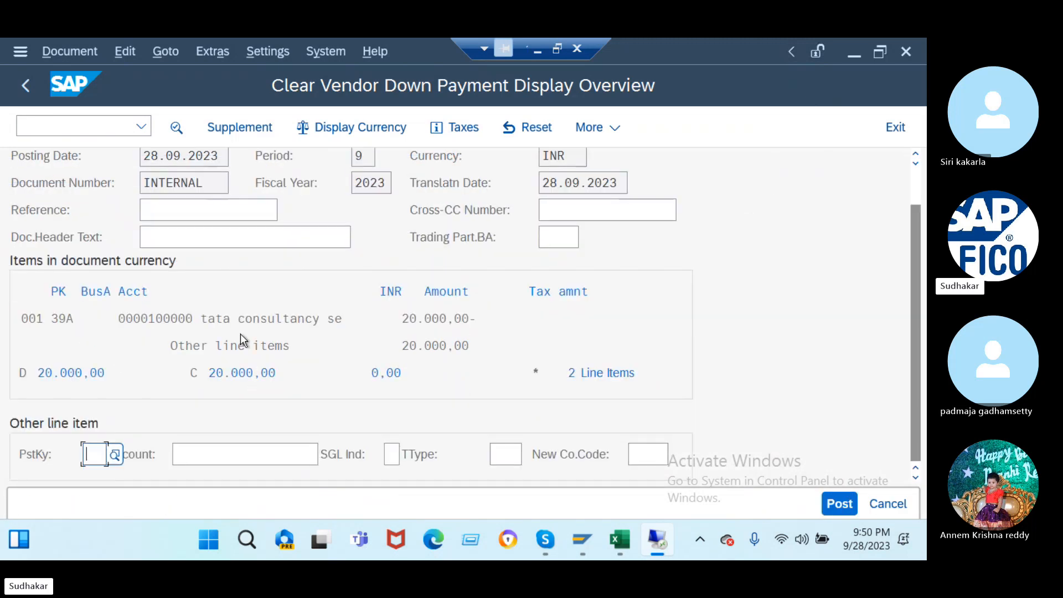
{"action": "left_click", "coordinate": [52, 371]}
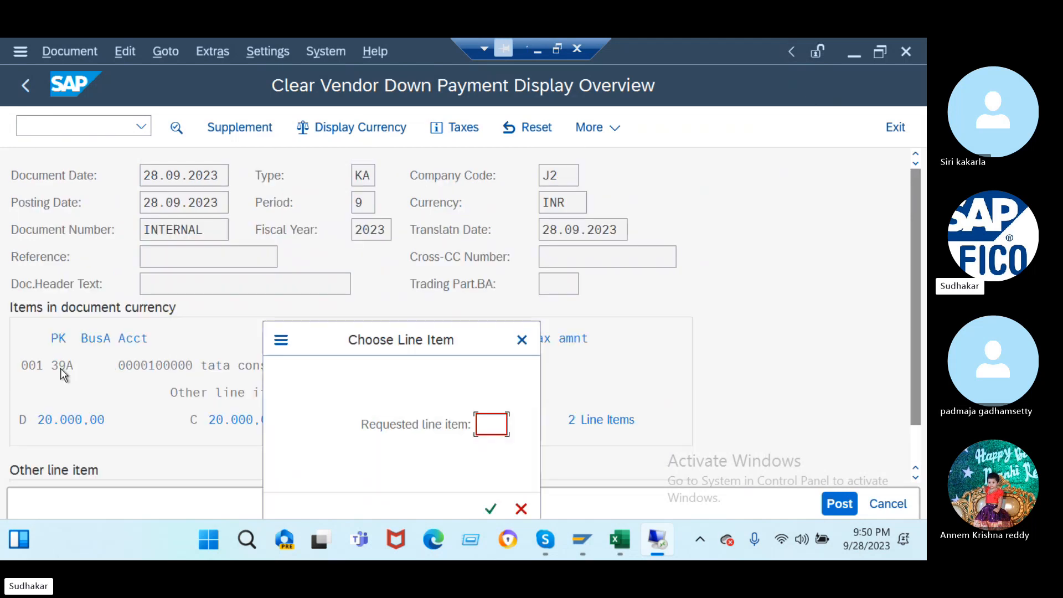
- Give line items 001 and 002 the text 'being invoice cleared' and post as document 100
{"action": "type", "text": "001"}
{"action": "key", "text": "Return"}
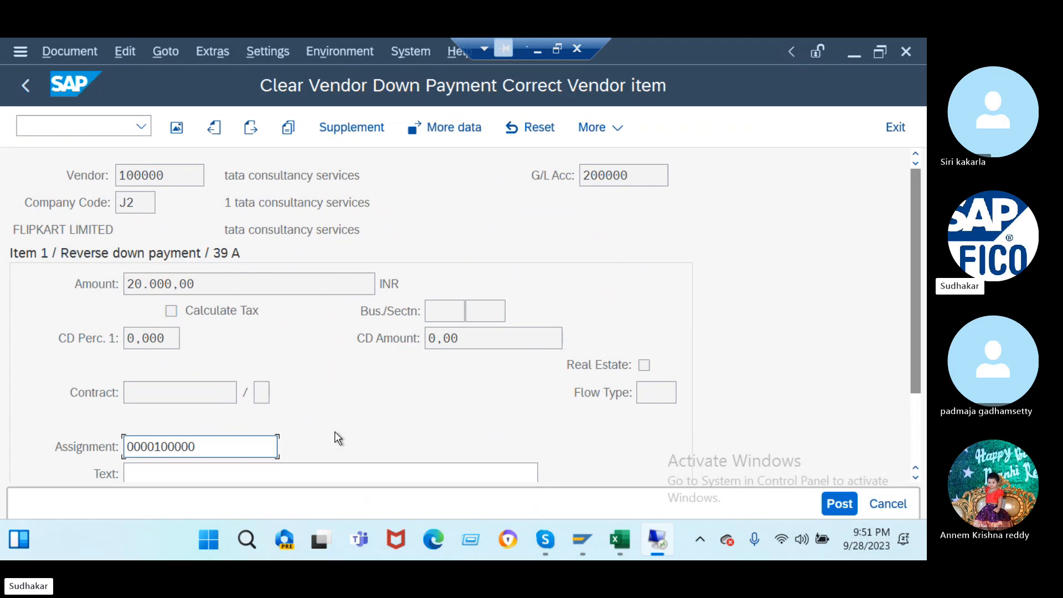
{"action": "scroll", "coordinate": [244, 415], "scroll_direction": "down", "scroll_amount": 1}
{"action": "left_click", "coordinate": [208, 391]}
{"action": "type", "text": "b"}
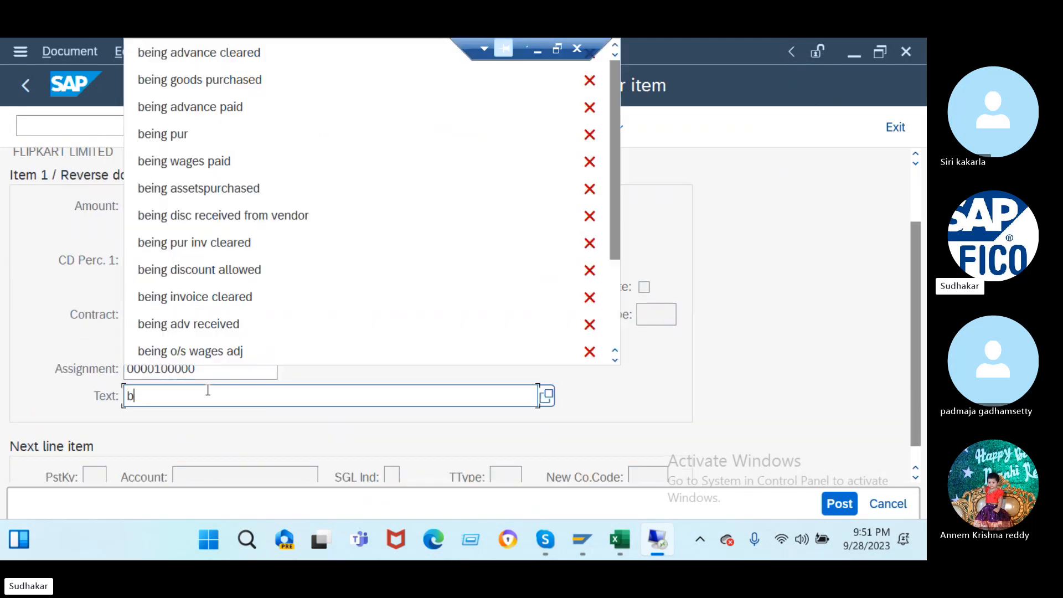
{"action": "left_click", "coordinate": [214, 305]}
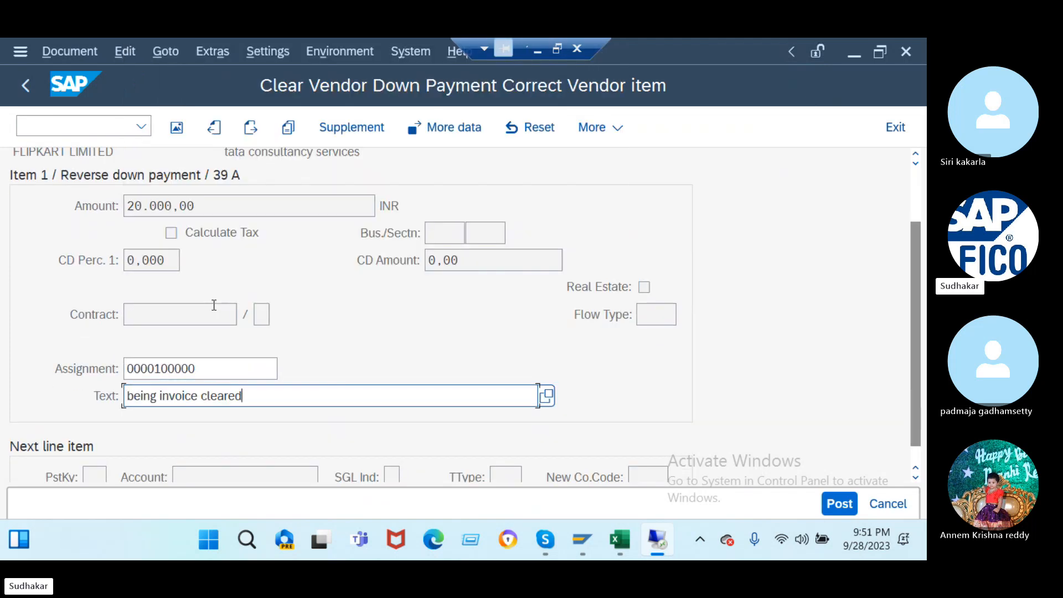
{"action": "scroll", "coordinate": [214, 304], "scroll_direction": "up", "scroll_amount": 1}
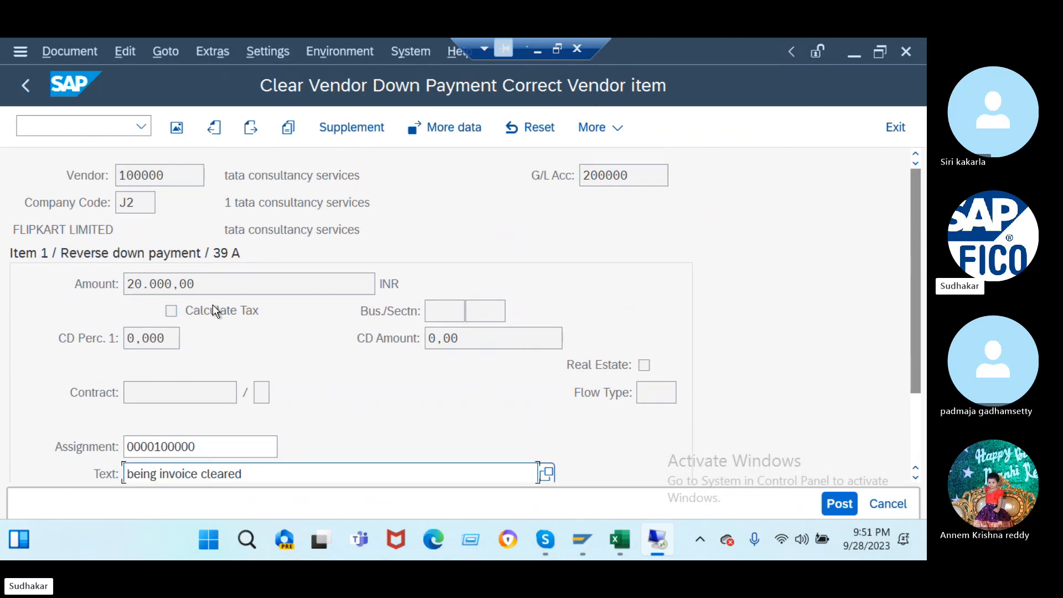
{"action": "left_click", "coordinate": [252, 127]}
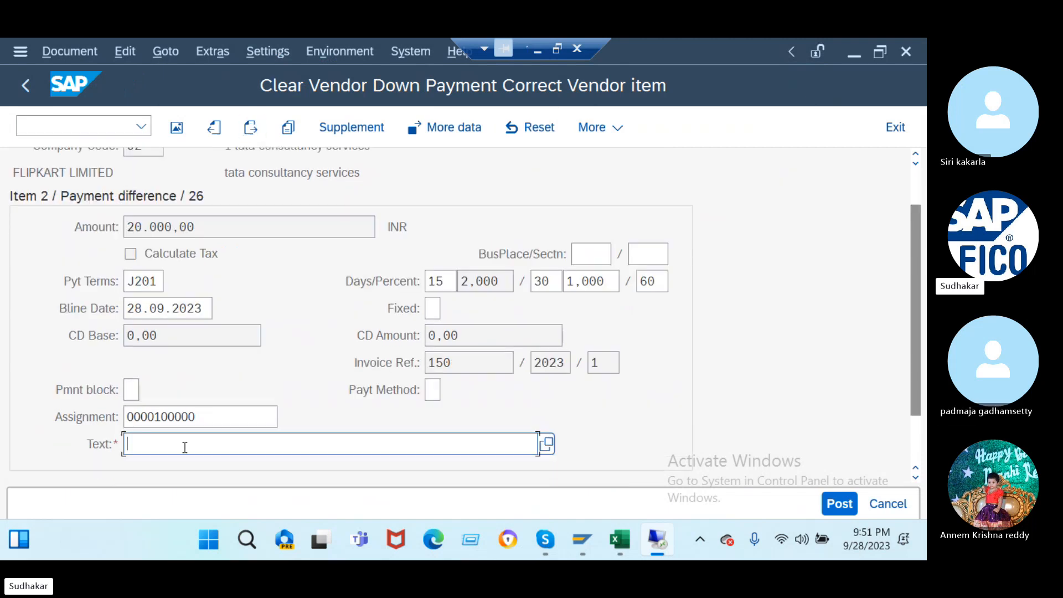
{"action": "type", "text": "b"}
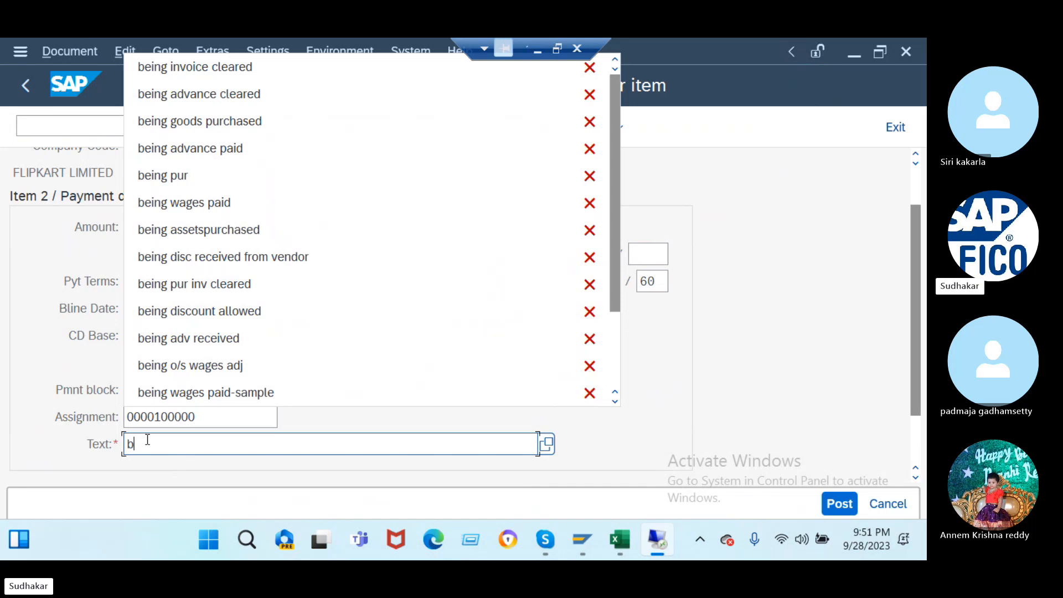
{"action": "left_click", "coordinate": [208, 59]}
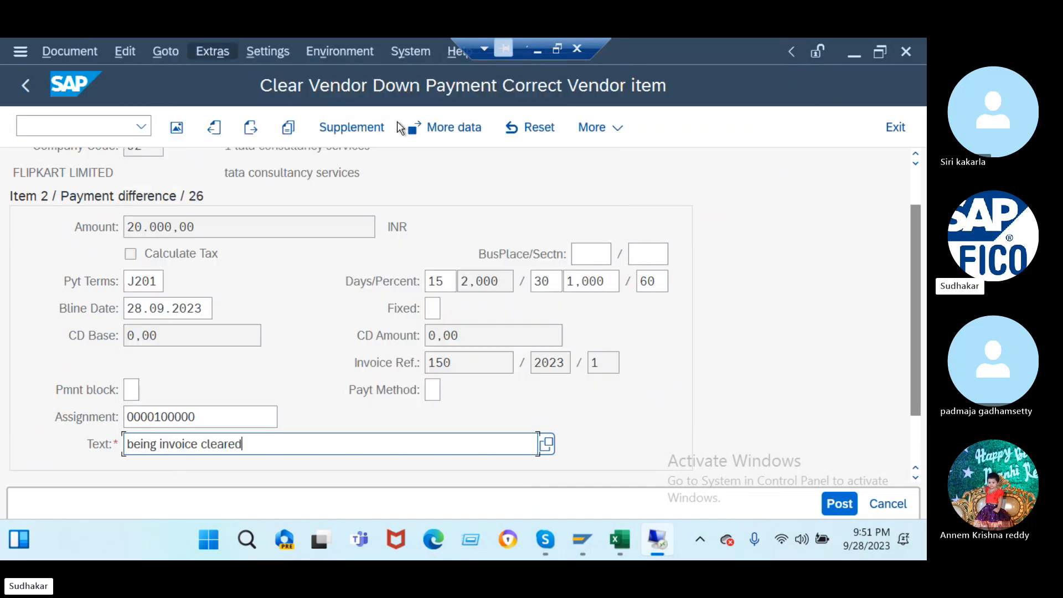
{"action": "left_click", "coordinate": [839, 505]}
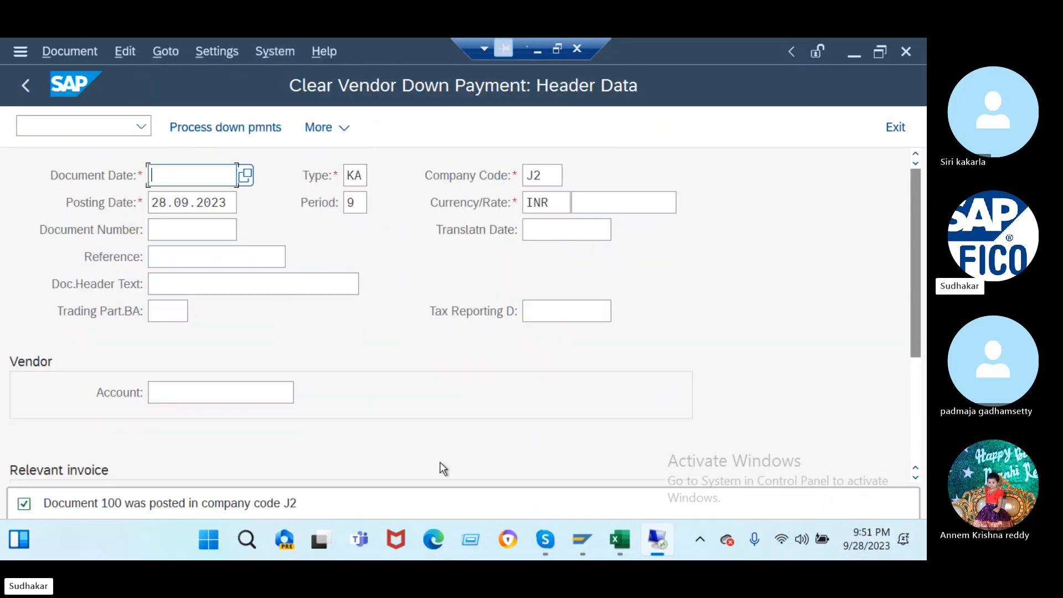
{"action": "left_click", "coordinate": [68, 127]}
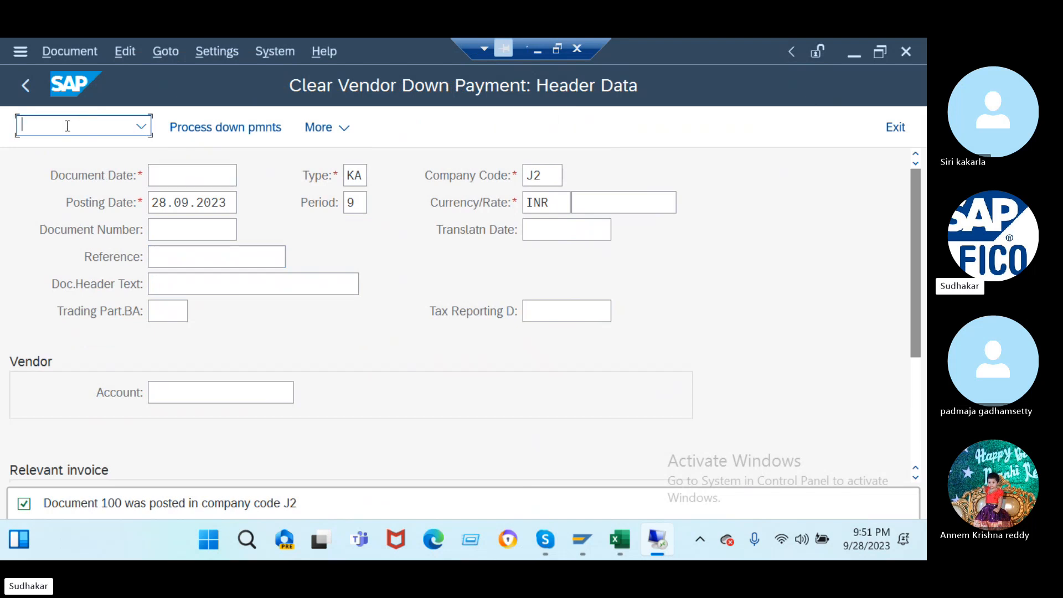
- Run FBL1 with All items selected to list documents 100 and 150 for supplier 100000
{"action": "type", "text": "/nfbl1"}
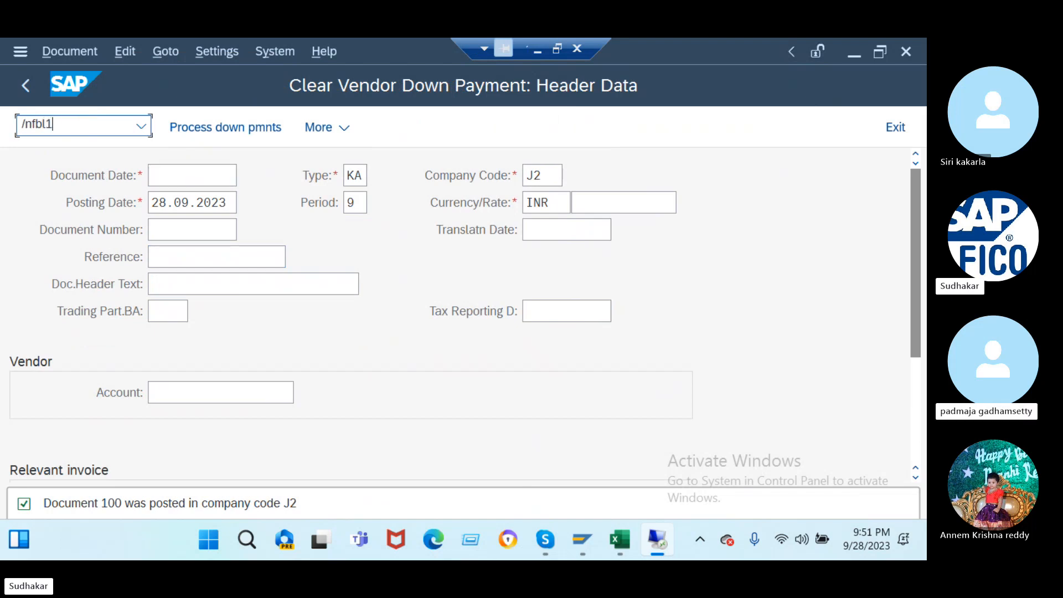
{"action": "key", "text": "Return"}
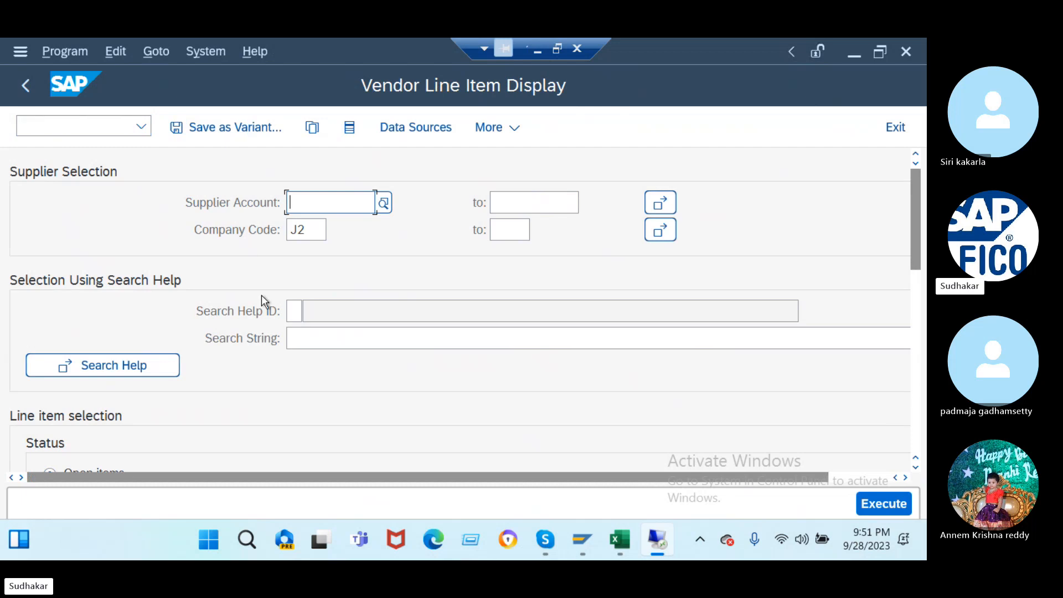
{"action": "scroll", "coordinate": [135, 350], "scroll_direction": "down", "scroll_amount": 6}
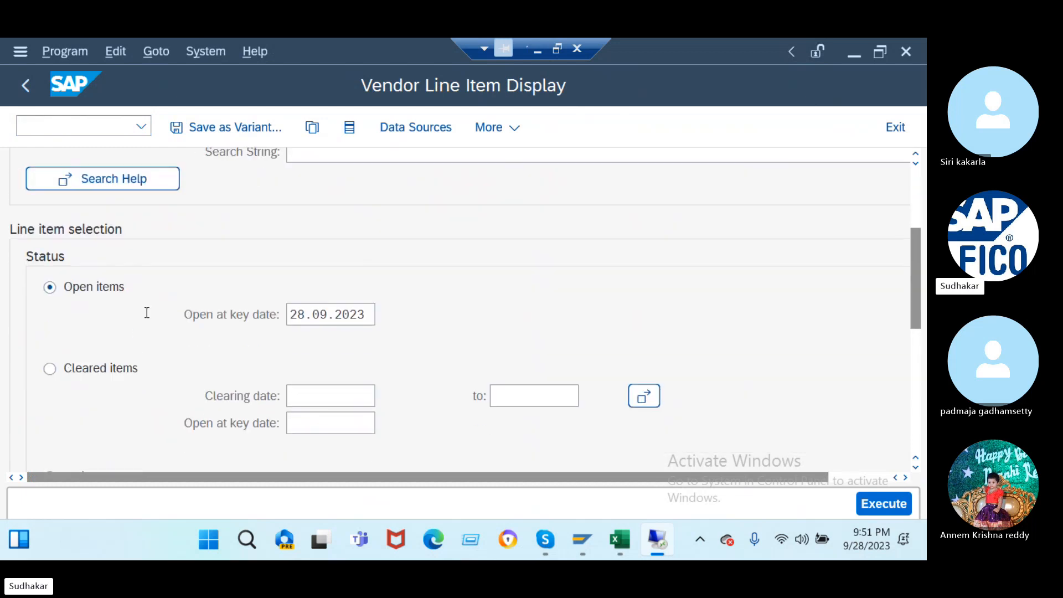
{"action": "scroll", "coordinate": [152, 311], "scroll_direction": "down", "scroll_amount": 3}
{"action": "scroll", "coordinate": [152, 312], "scroll_direction": "down", "scroll_amount": 1}
{"action": "left_click", "coordinate": [61, 357]}
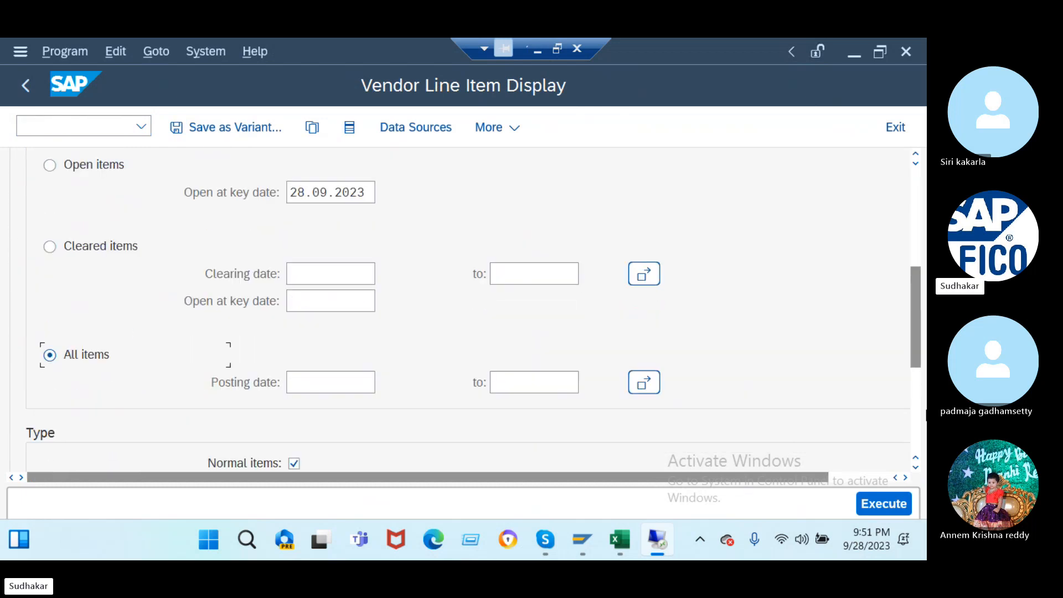
{"action": "left_click", "coordinate": [875, 496]}
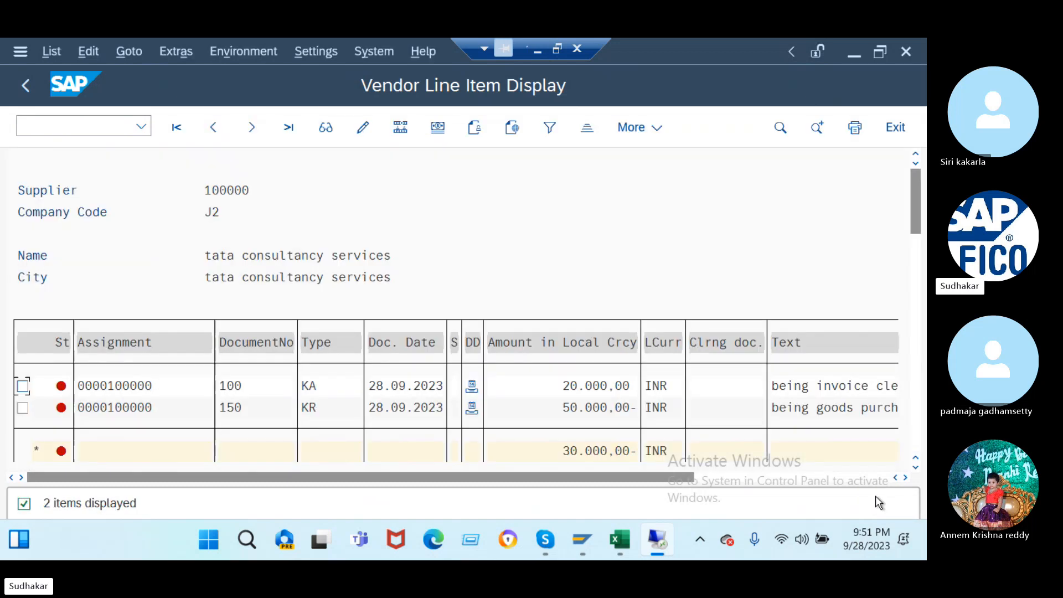
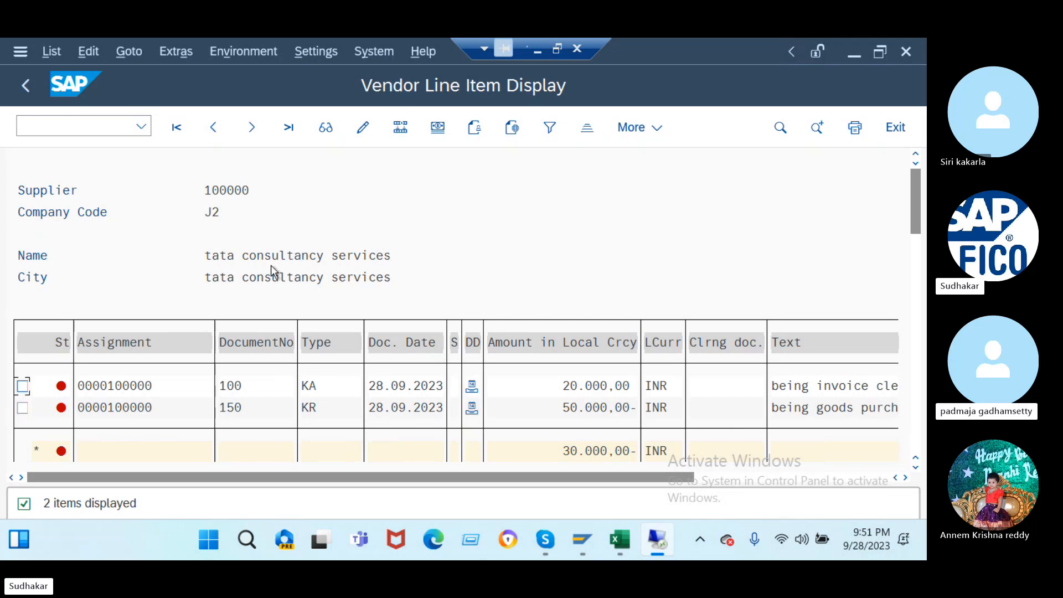
- Leave the supplier line item list and start F-53 Post Outgoing Payments with /nf-53
{"action": "left_click", "coordinate": [56, 122]}
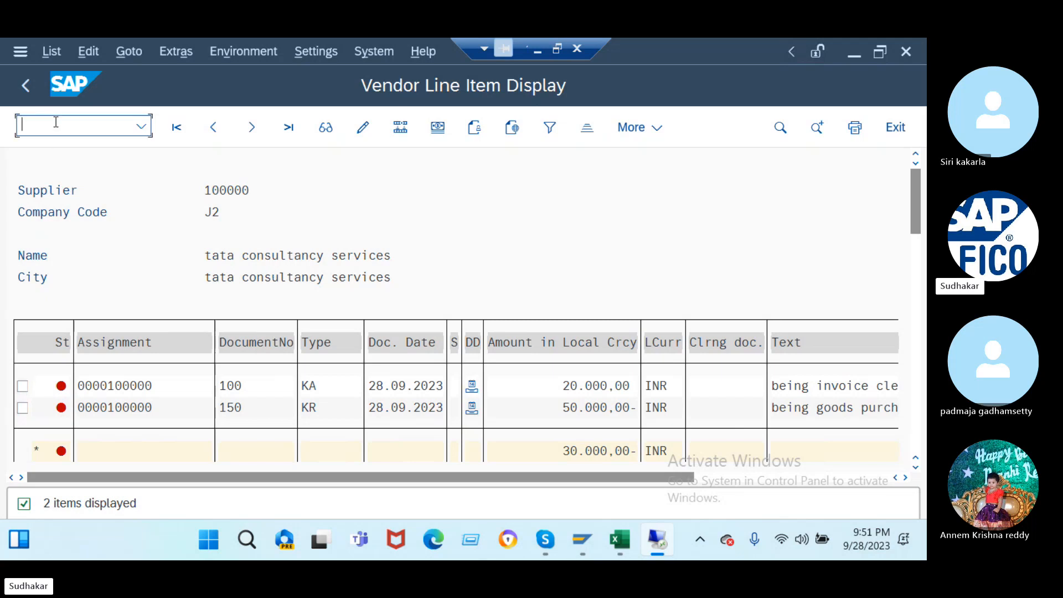
{"action": "type", "text": "/nf-53"}
{"action": "key", "text": "Return"}
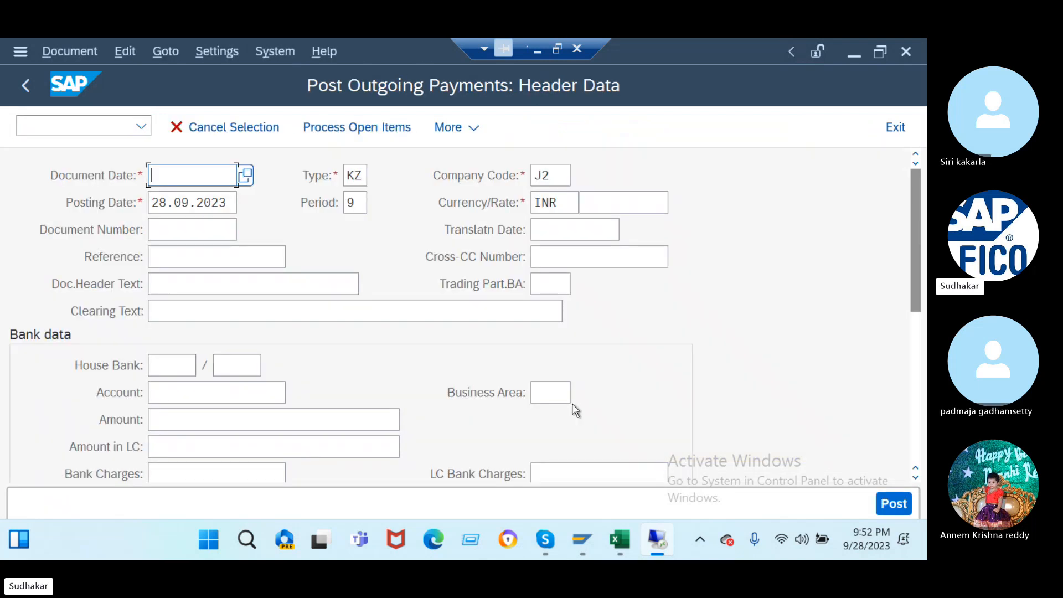
- Set document date 28.09.2023, reference 'ref', header text 'being goods purchased', clearing text 'being pur inv cleared'
{"action": "left_click", "coordinate": [246, 175]}
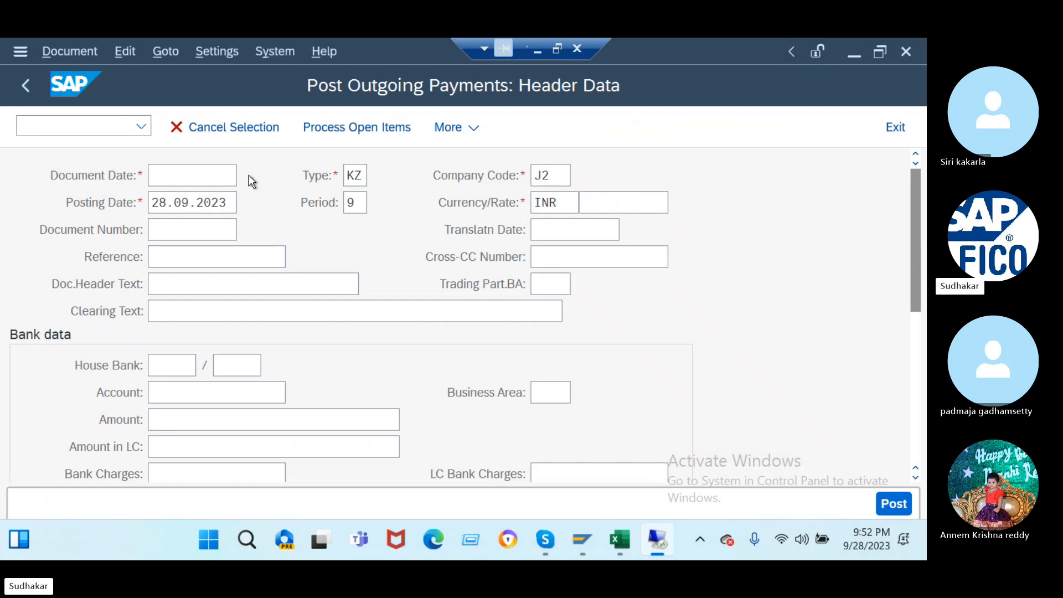
{"action": "double_click", "coordinate": [307, 288]}
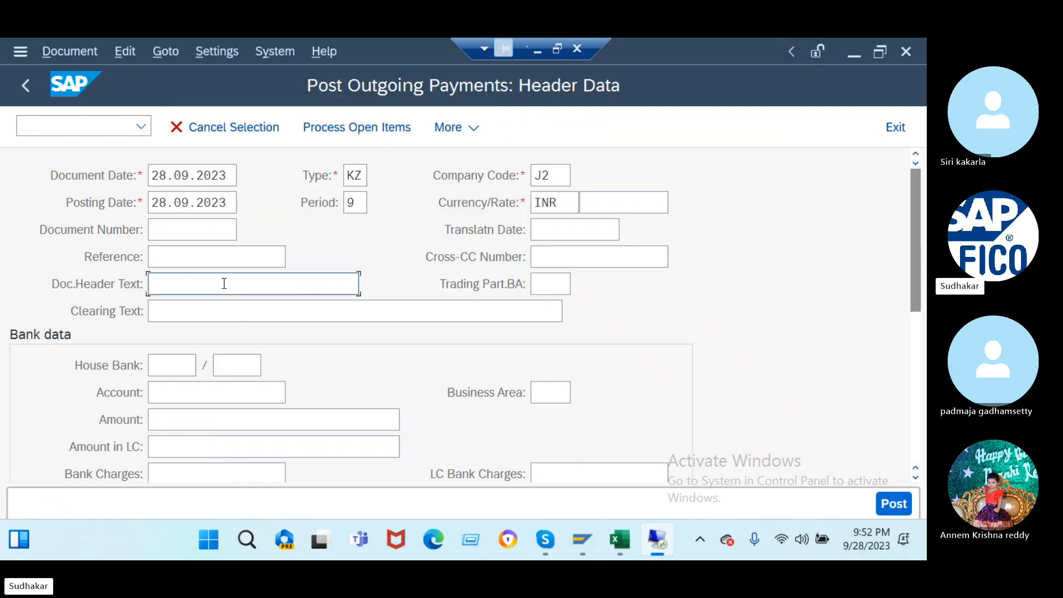
{"action": "left_click", "coordinate": [177, 256]}
{"action": "type", "text": "ref"}
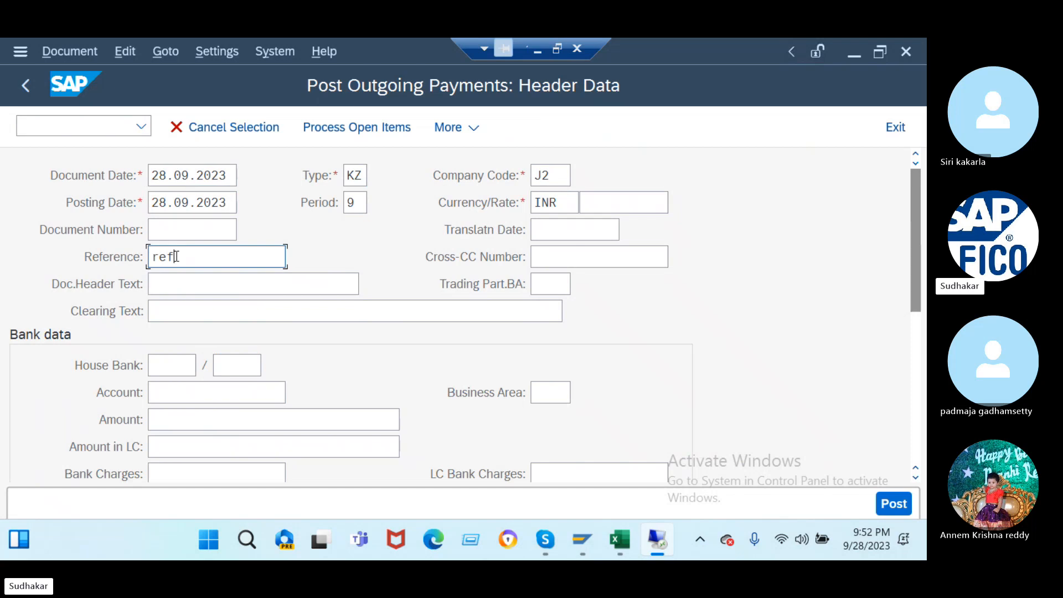
{"action": "left_click", "coordinate": [168, 286]}
{"action": "type", "text": "b"}
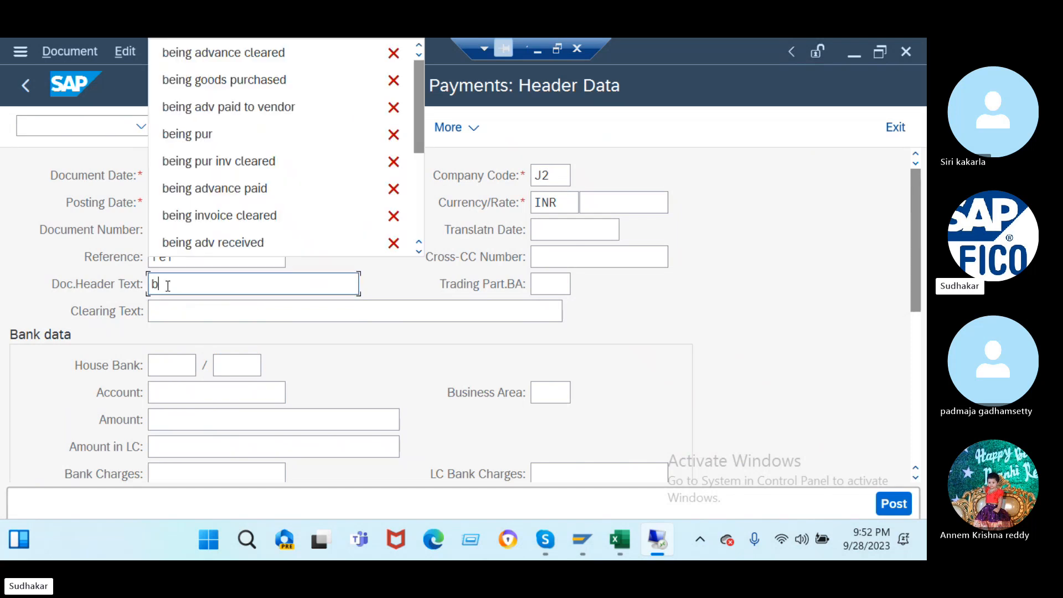
{"action": "left_click", "coordinate": [225, 80]}
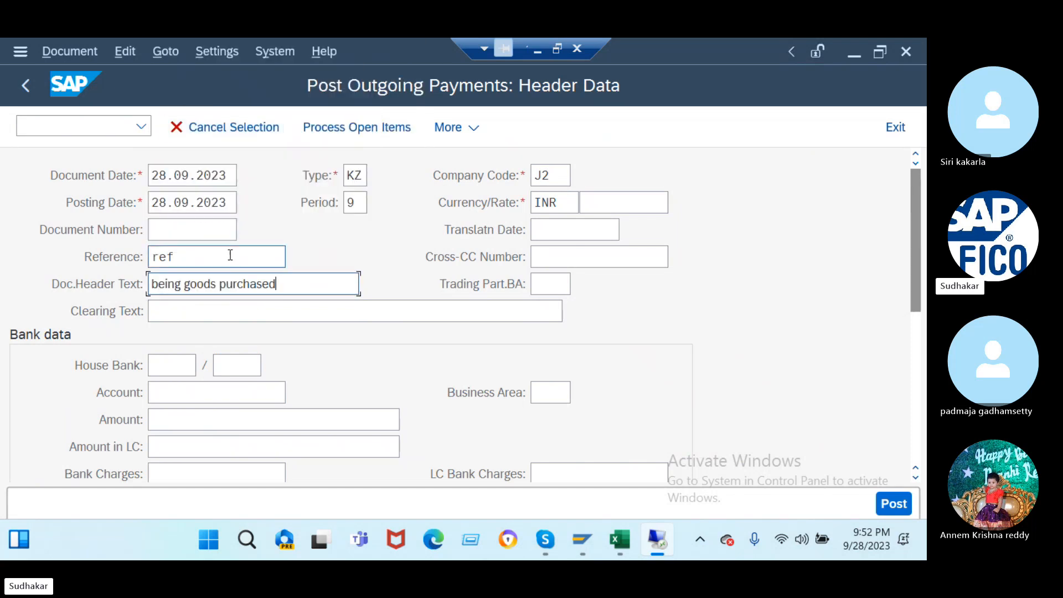
{"action": "left_click", "coordinate": [291, 305]}
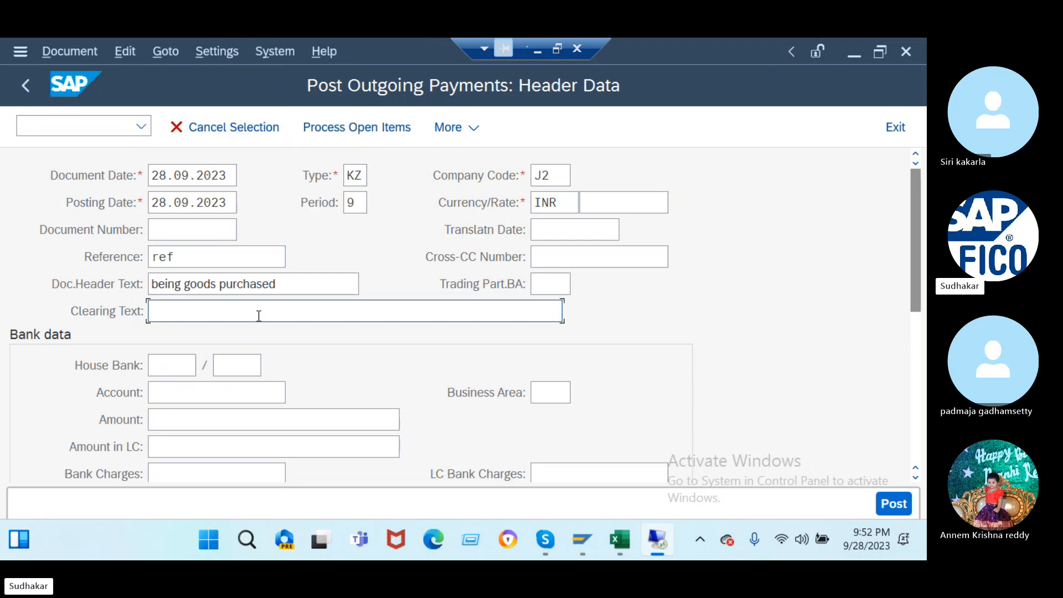
{"action": "type", "text": "be"}
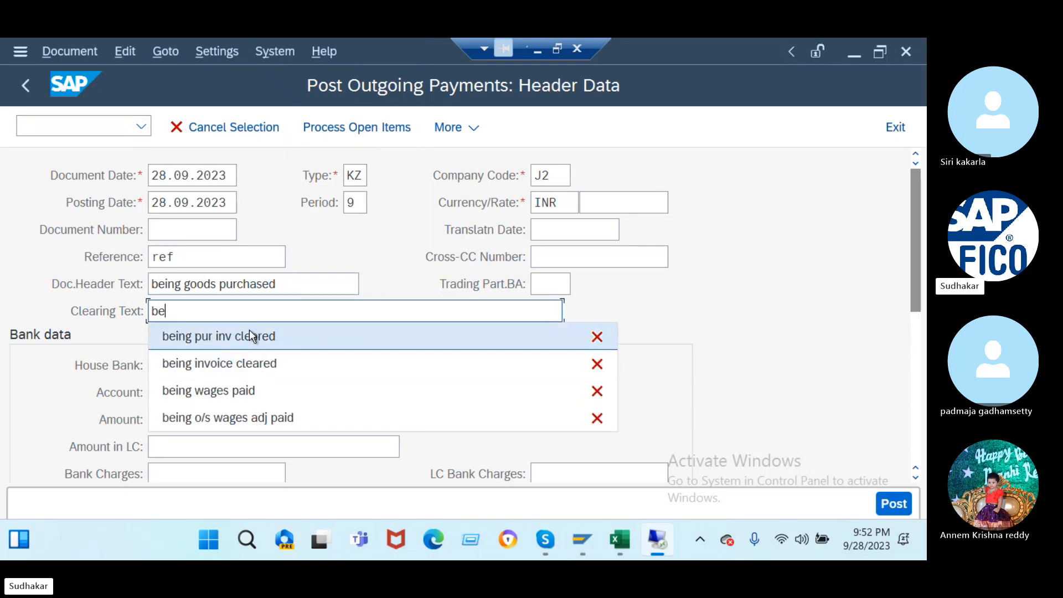
{"action": "left_click", "coordinate": [250, 330]}
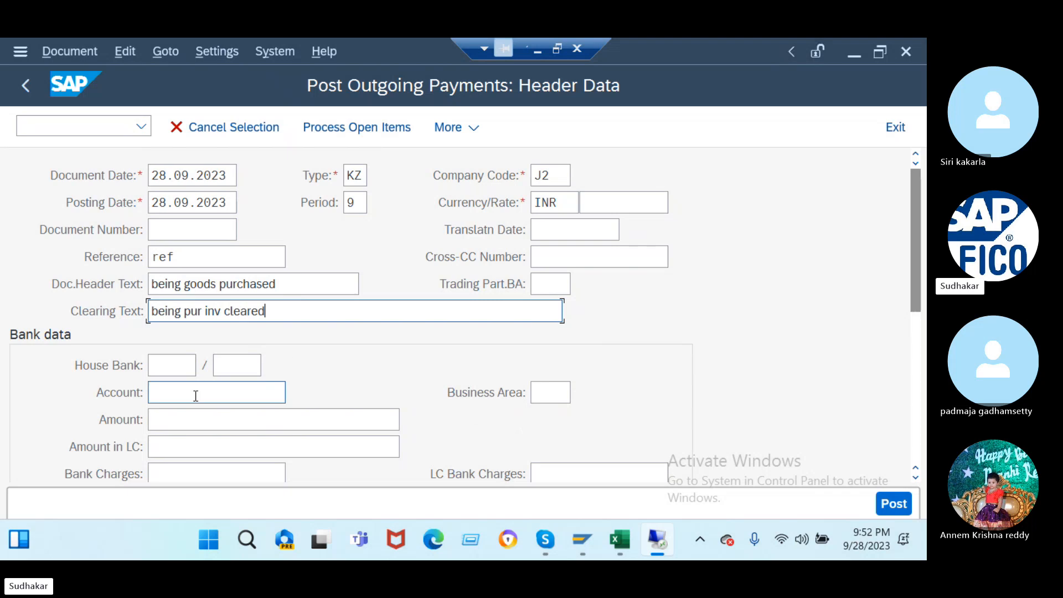
- Enter bank account 200001, amount 29000, value date 28.09.2023 and item text 'being invoice cleared'
{"action": "left_click", "coordinate": [196, 394]}
{"action": "type", "text": "200001"}
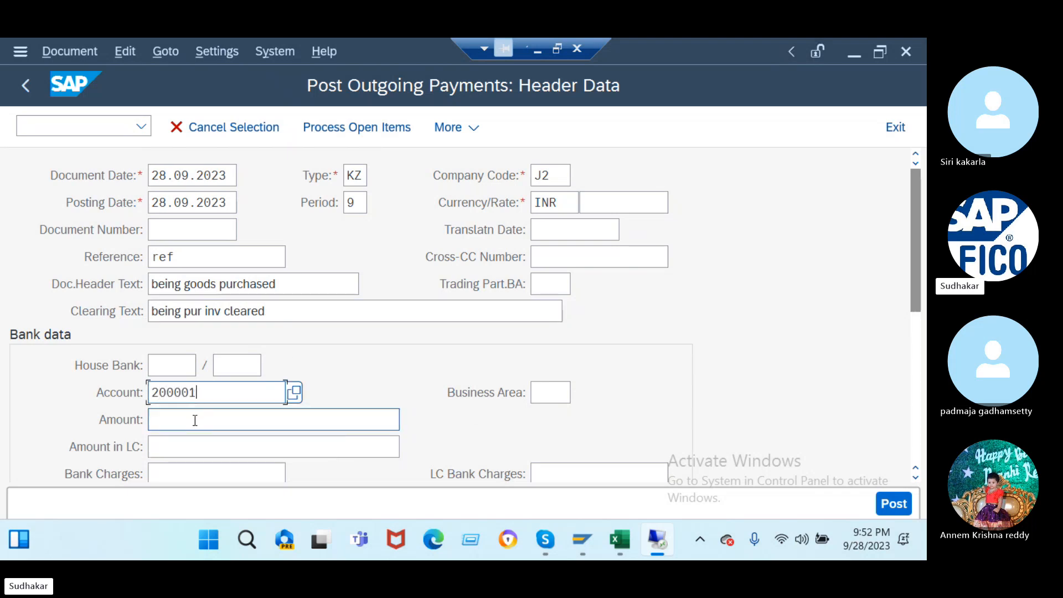
{"action": "left_click", "coordinate": [195, 420]}
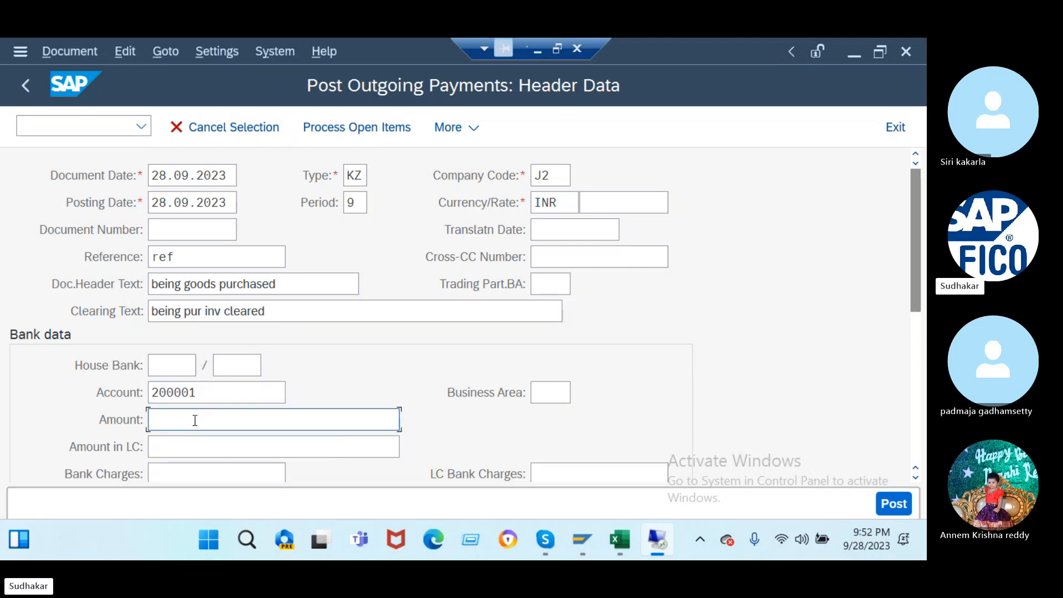
{"action": "type", "text": "29000"}
{"action": "scroll", "coordinate": [306, 335], "scroll_direction": "down", "scroll_amount": 2}
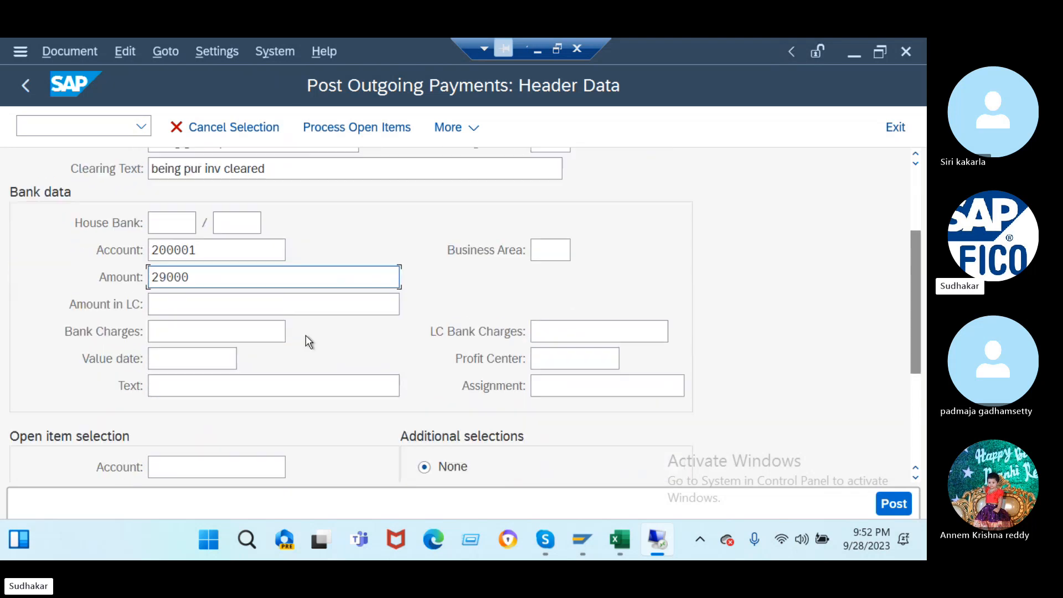
{"action": "left_click", "coordinate": [202, 357]}
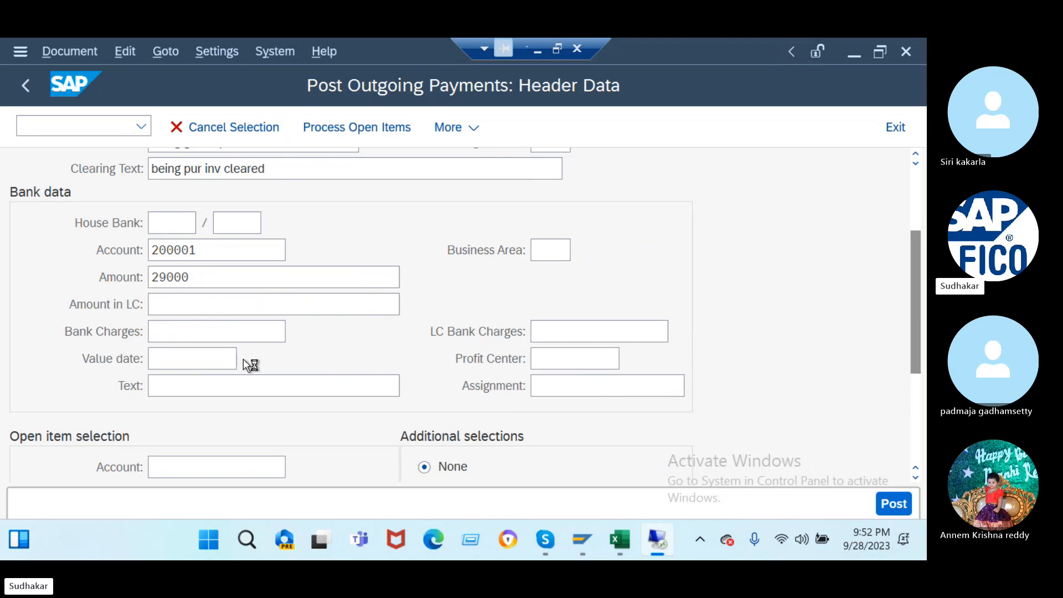
{"action": "left_click", "coordinate": [245, 359]}
{"action": "left_click", "coordinate": [302, 287]}
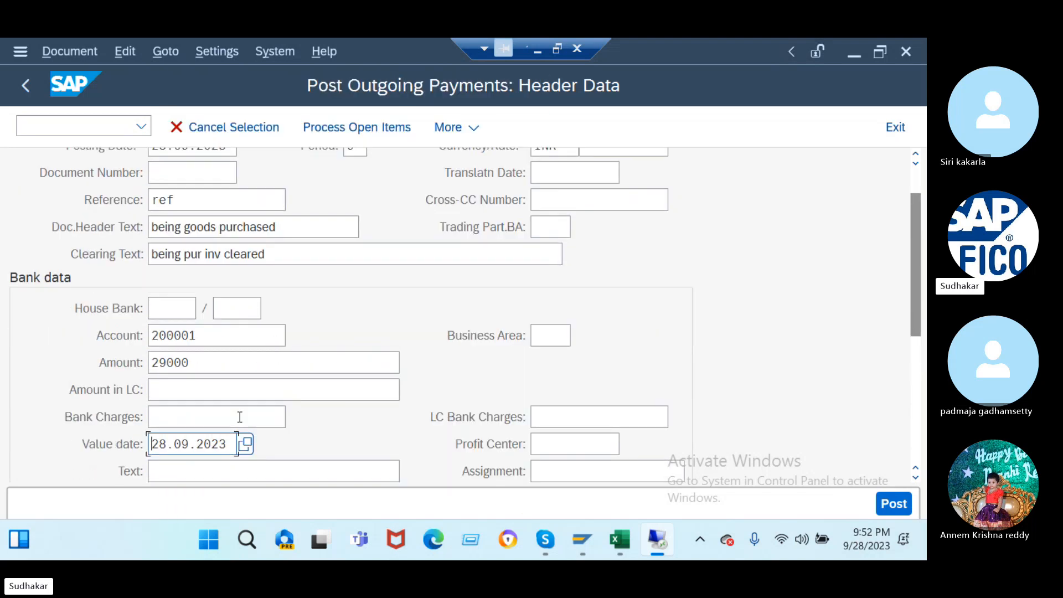
{"action": "scroll", "coordinate": [181, 384], "scroll_direction": "down", "scroll_amount": 2}
{"action": "left_click", "coordinate": [181, 382]}
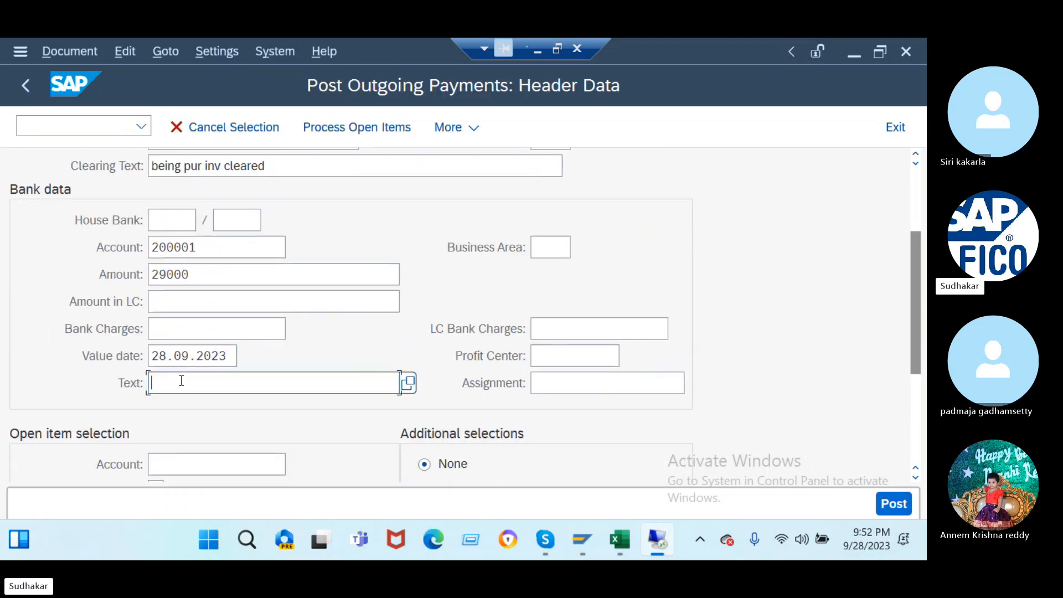
{"action": "type", "text": "b"}
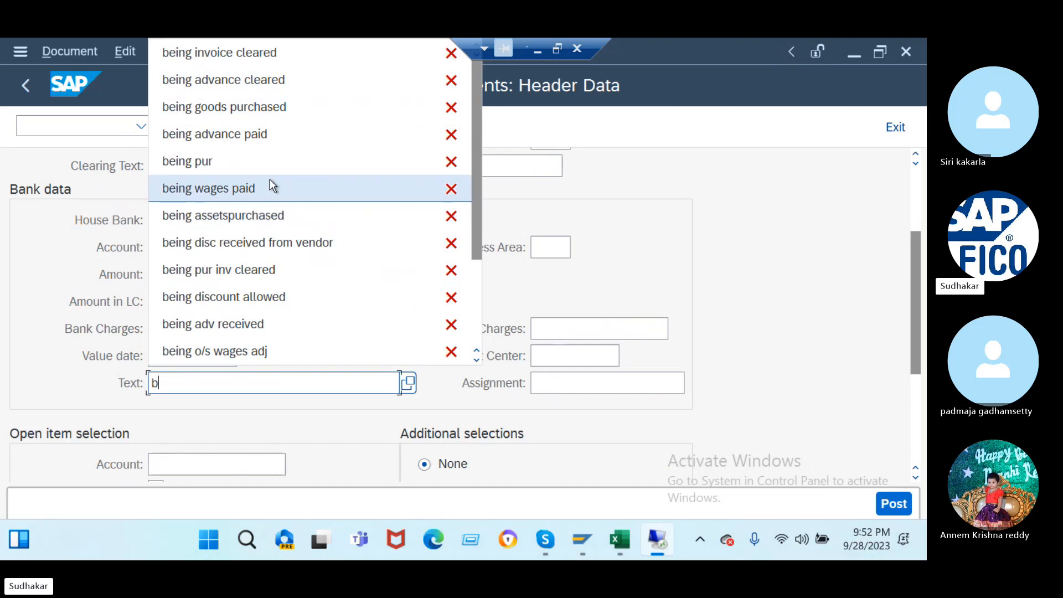
{"action": "left_click", "coordinate": [268, 50]}
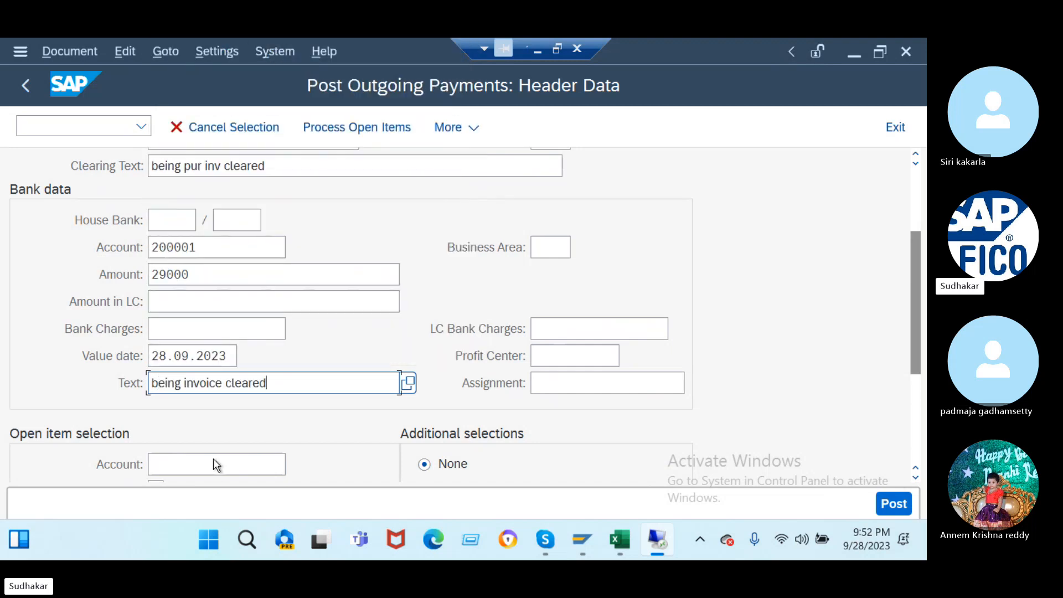
- Load the open items of supplier account 100000 for clearing
{"action": "left_click", "coordinate": [200, 463]}
{"action": "type", "text": "100000"}
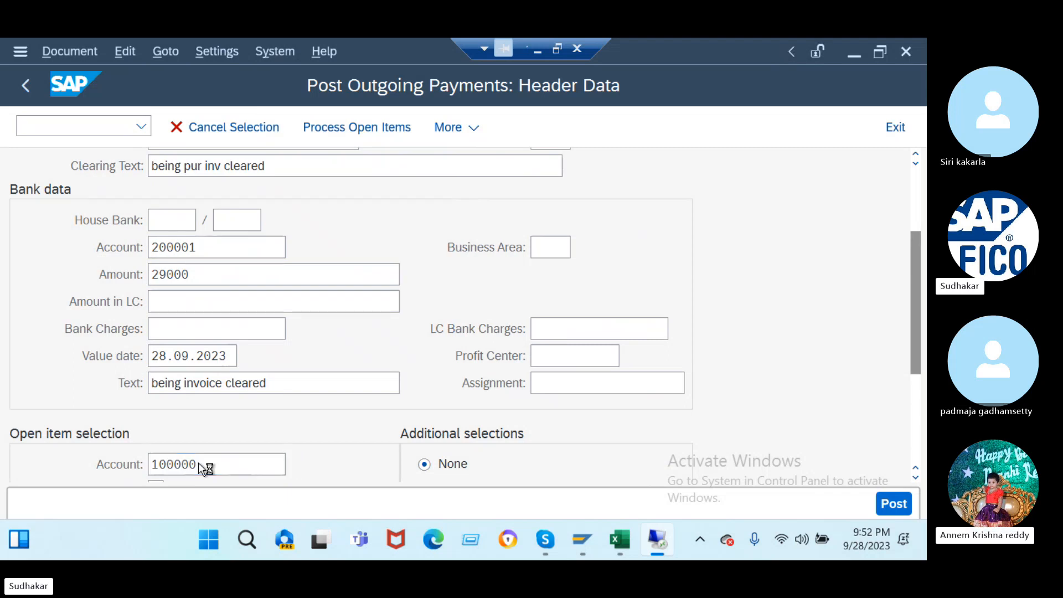
{"action": "key", "text": "Return"}
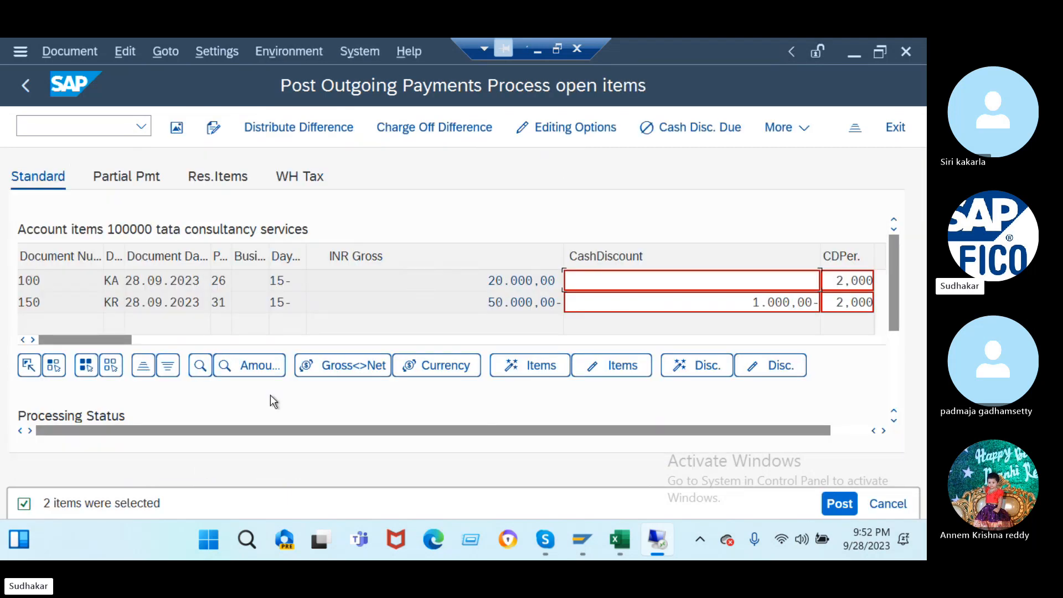
- Confirm items 20,000.00 and 50,000.00- leave 0.00 not assigned, then show the document overview
{"action": "left_click_drag", "start_coordinate": [310, 427], "coordinate": [348, 429]}
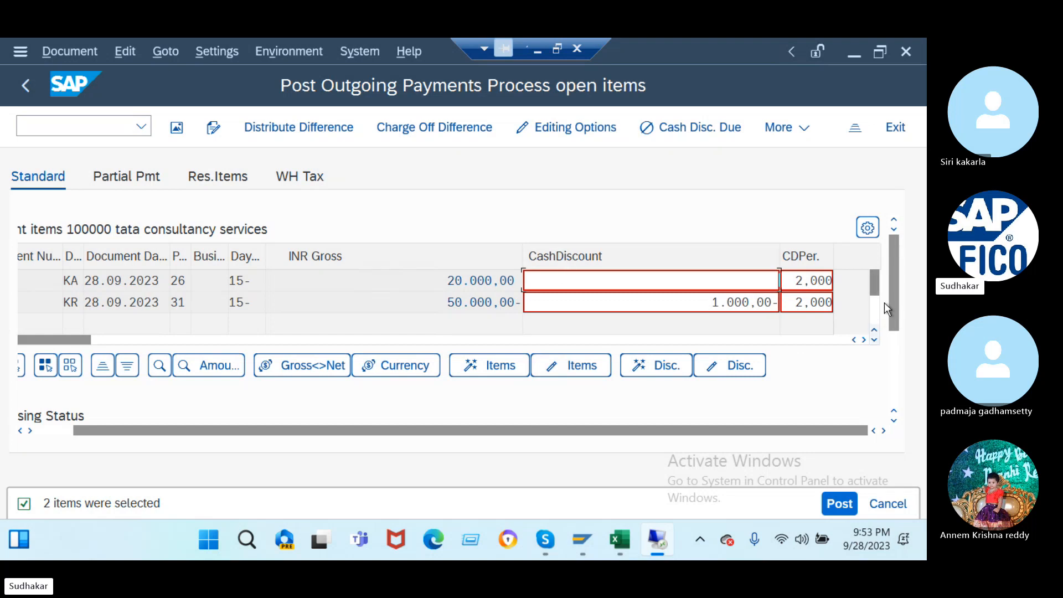
{"action": "left_click_drag", "start_coordinate": [892, 305], "coordinate": [902, 369]}
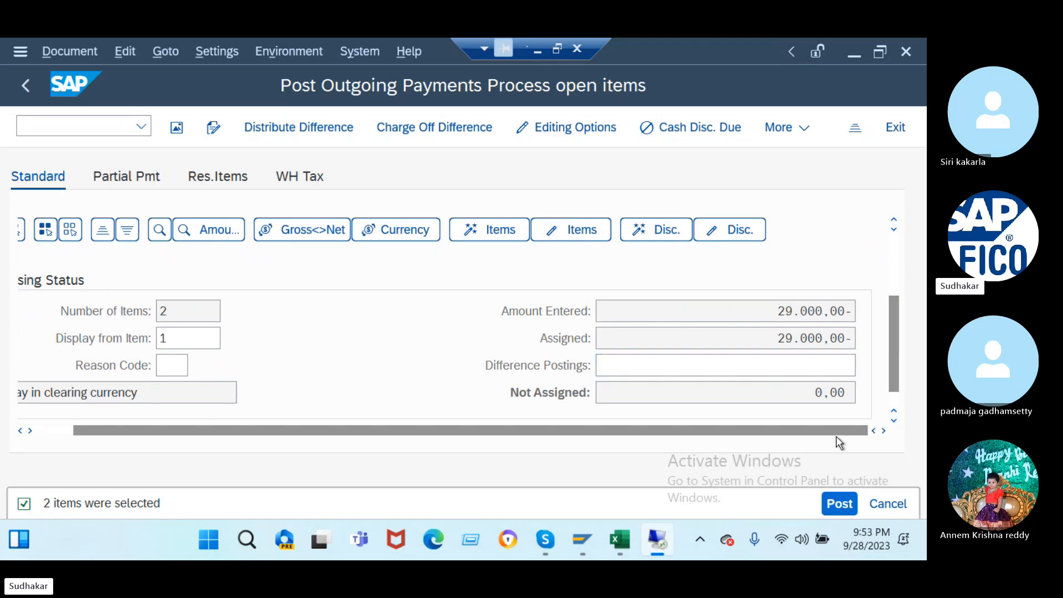
{"action": "left_click", "coordinate": [842, 504]}
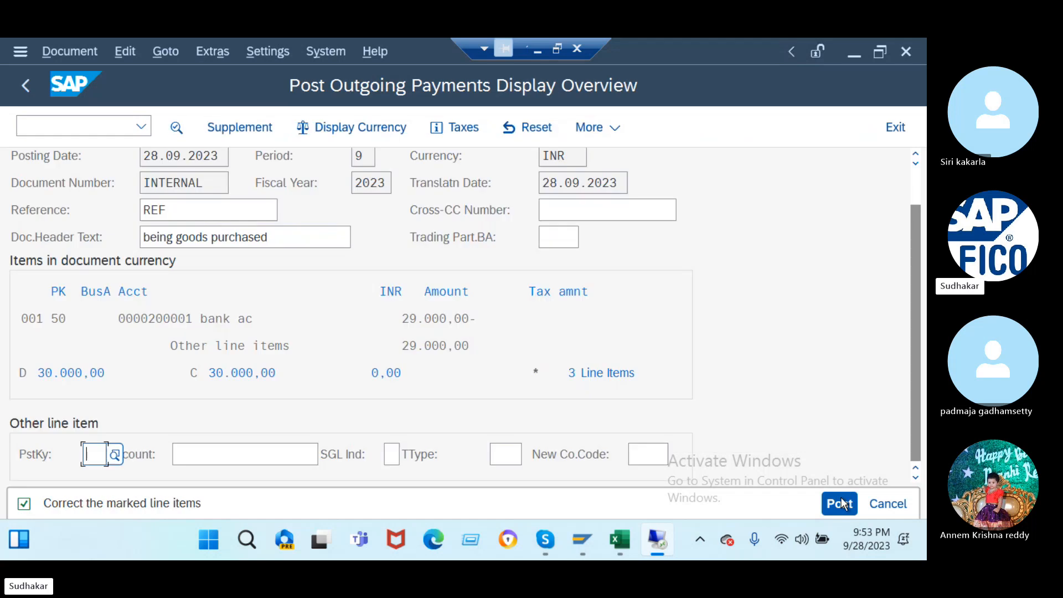
- Open line item 001 of the payment document for correction
{"action": "left_click", "coordinate": [80, 373]}
{"action": "type", "text": "001"}
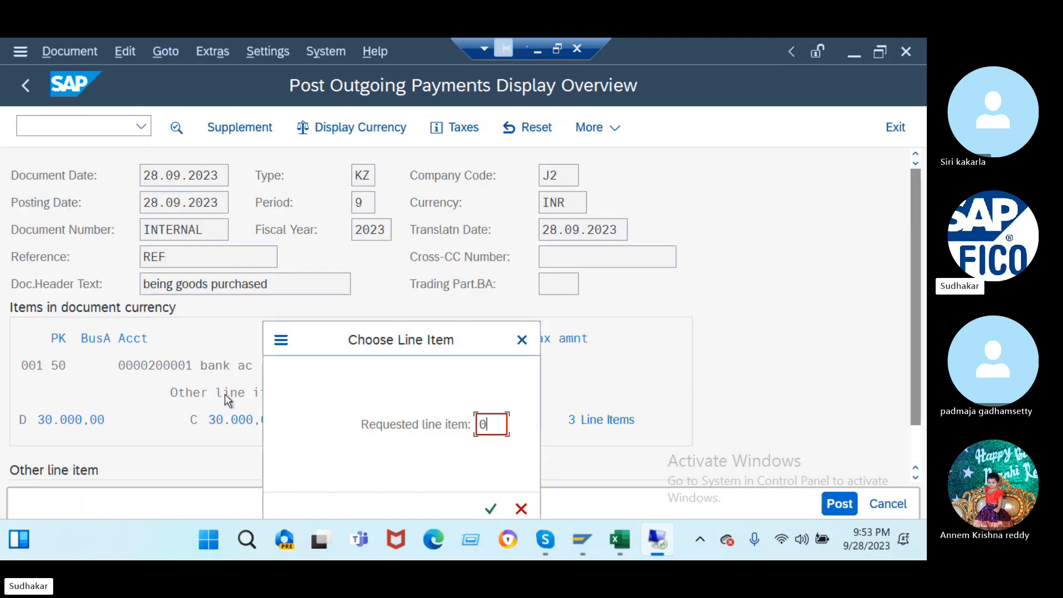
{"action": "key", "text": "Return"}
{"action": "left_click", "coordinate": [197, 423]}
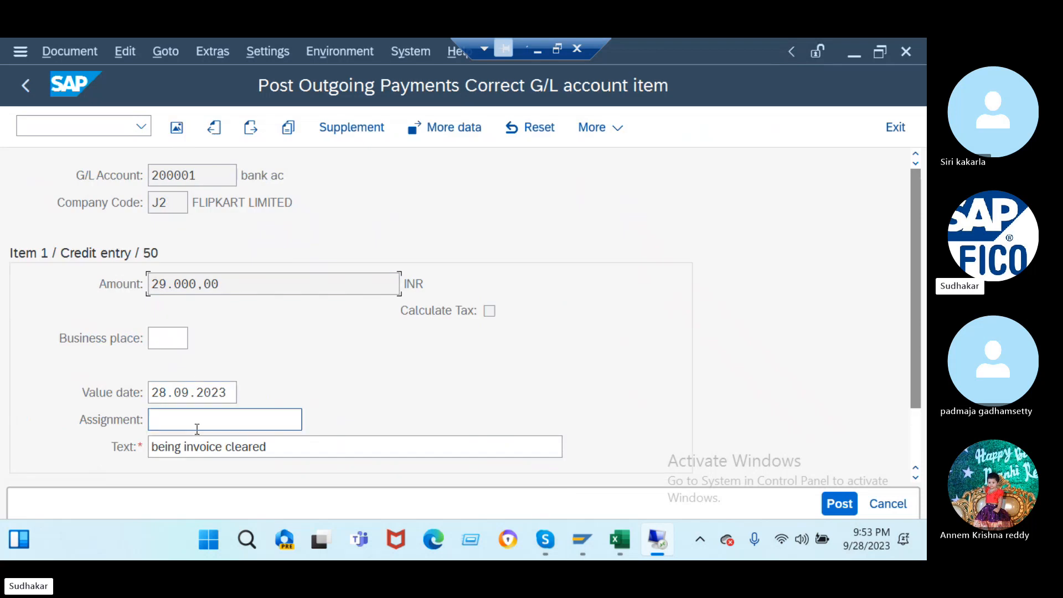
{"action": "scroll", "coordinate": [202, 434], "scroll_direction": "down", "scroll_amount": 3}
{"action": "scroll", "coordinate": [216, 272], "scroll_direction": "up", "scroll_amount": 3}
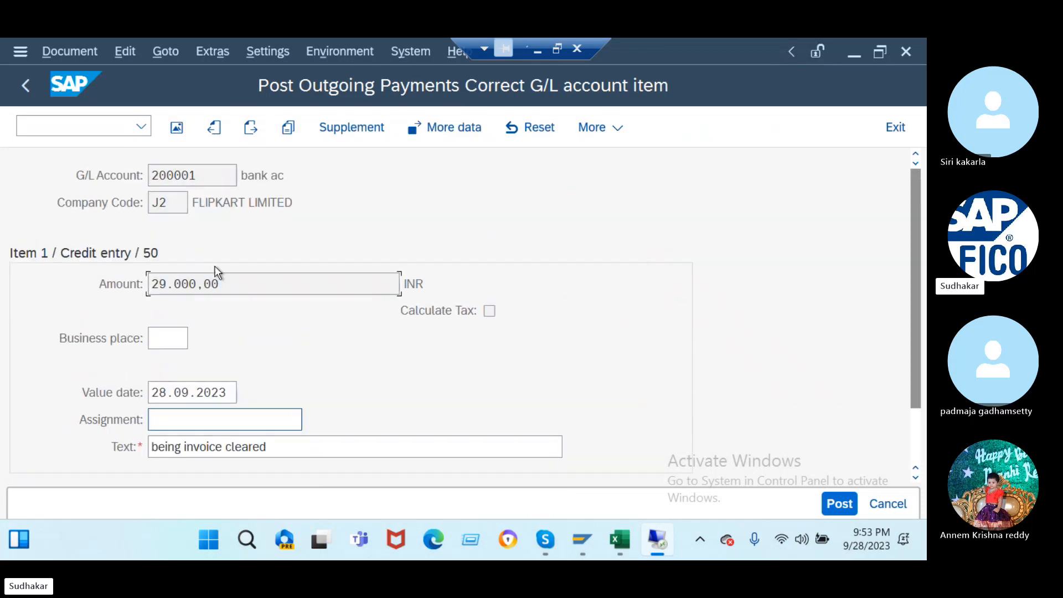
{"action": "key", "text": "ctrl+slash"}
- Give the 1,000.00 discount line assignment 1 and text 'being invoice cleared'
{"action": "left_click", "coordinate": [251, 134]}
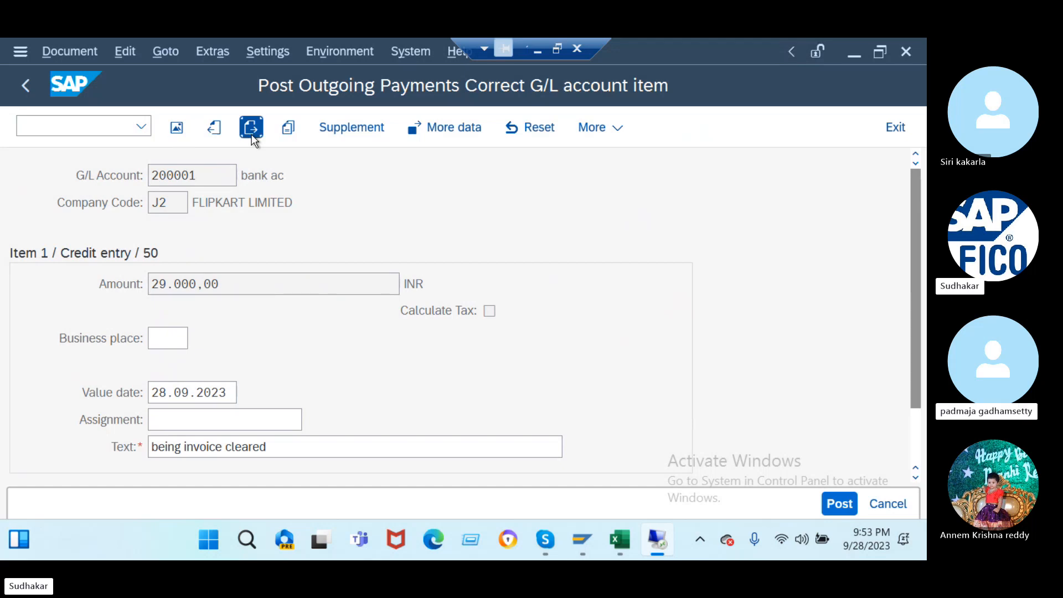
{"action": "left_click", "coordinate": [172, 417]}
{"action": "type", "text": "1"}
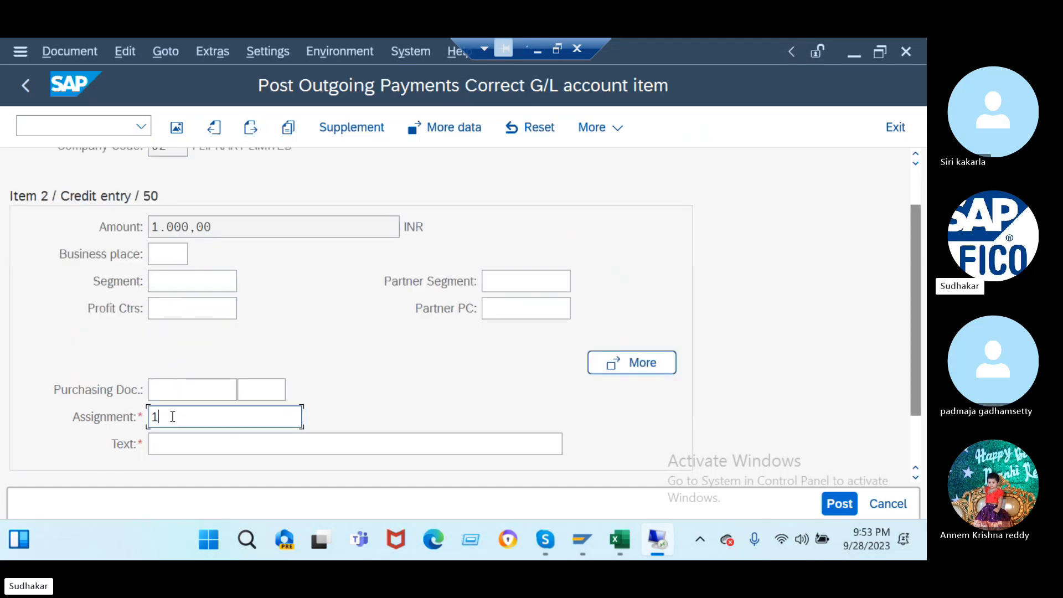
{"action": "left_click", "coordinate": [166, 447]}
{"action": "type", "text": "b"}
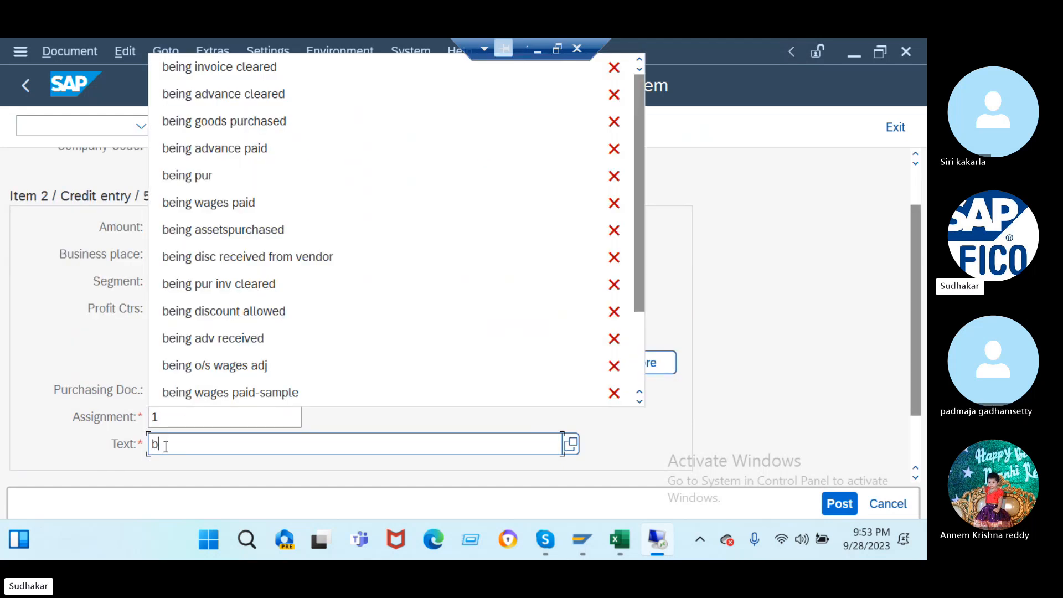
{"action": "left_click", "coordinate": [246, 70]}
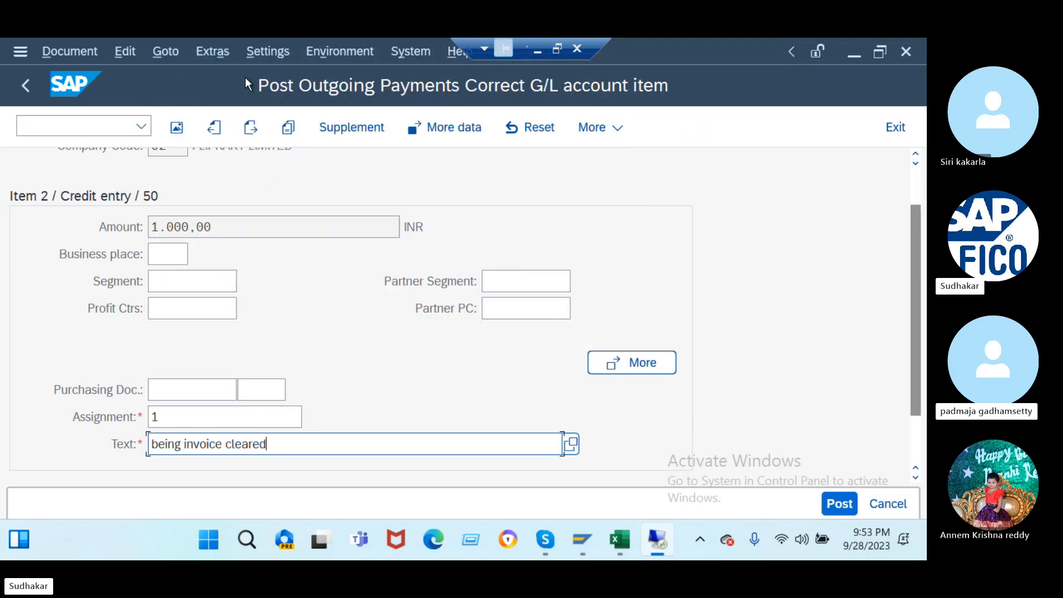
- Post the outgoing payment as document 52 in company code J2
{"action": "left_click", "coordinate": [252, 129]}
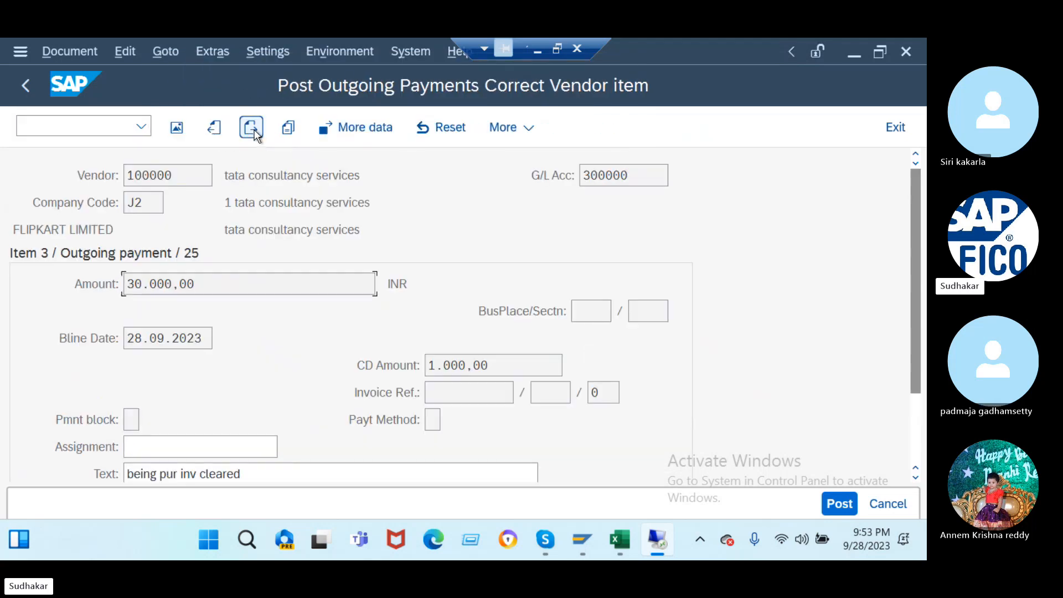
{"action": "scroll", "coordinate": [185, 396], "scroll_direction": "down", "scroll_amount": 2}
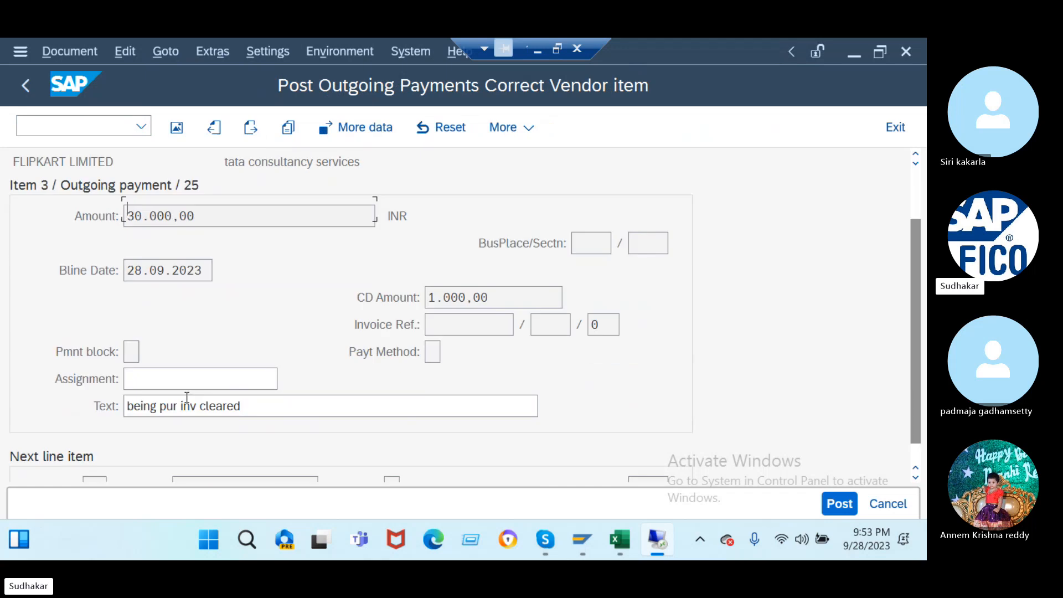
{"action": "scroll", "coordinate": [186, 397], "scroll_direction": "down", "scroll_amount": 1}
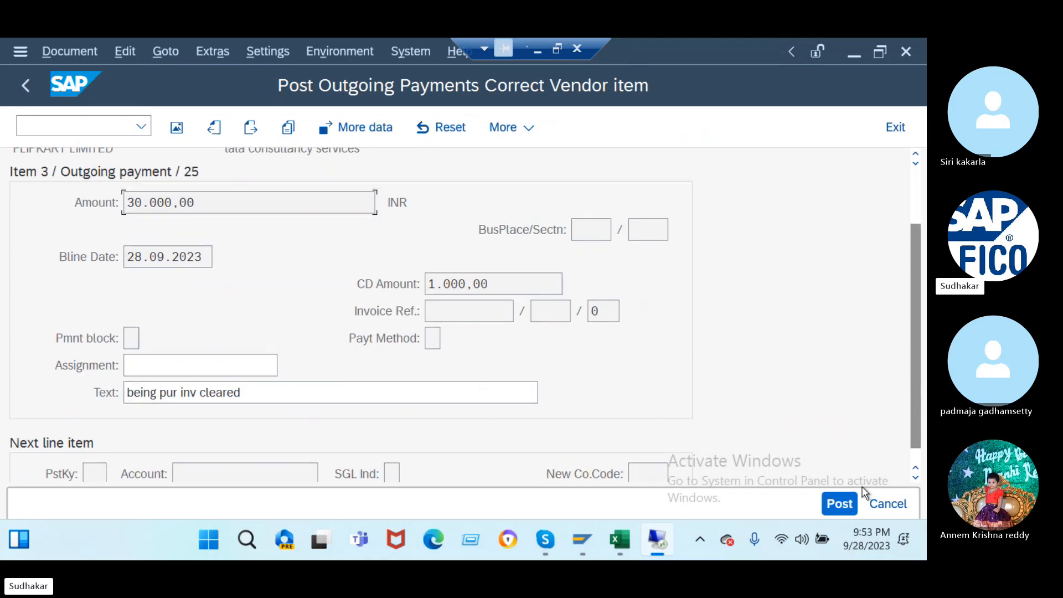
{"action": "left_click", "coordinate": [845, 504]}
{"action": "left_click", "coordinate": [77, 125]}
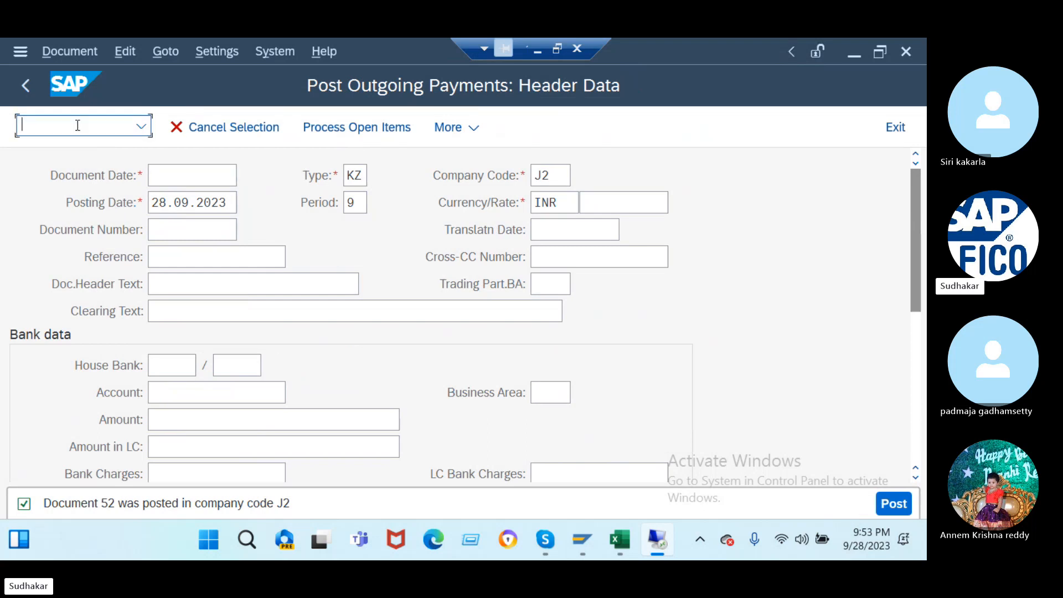
- Display document 52 of company code J2, fiscal year 2023, in FB03
{"action": "type", "text": "/nfb03"}
{"action": "key", "text": "Return"}
{"action": "left_click", "coordinate": [224, 290]}
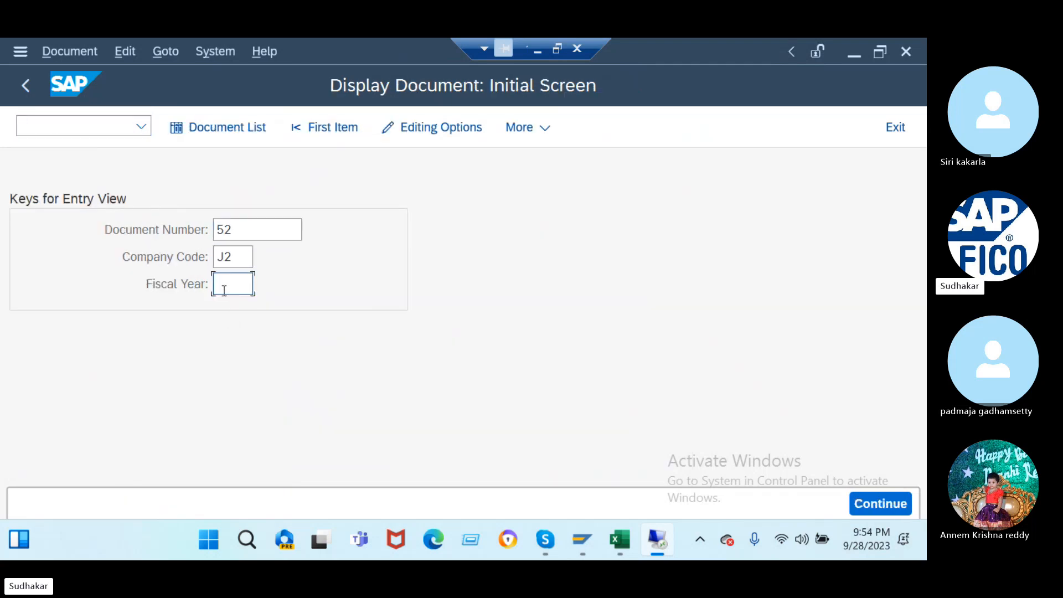
{"action": "type", "text": "2023"}
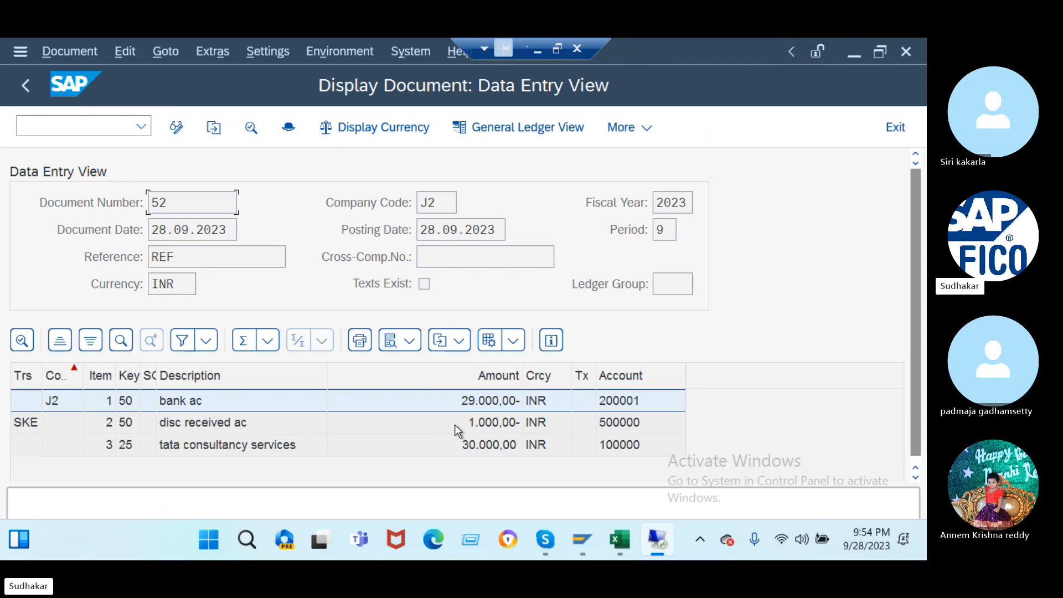
{"action": "left_click", "coordinate": [80, 124]}
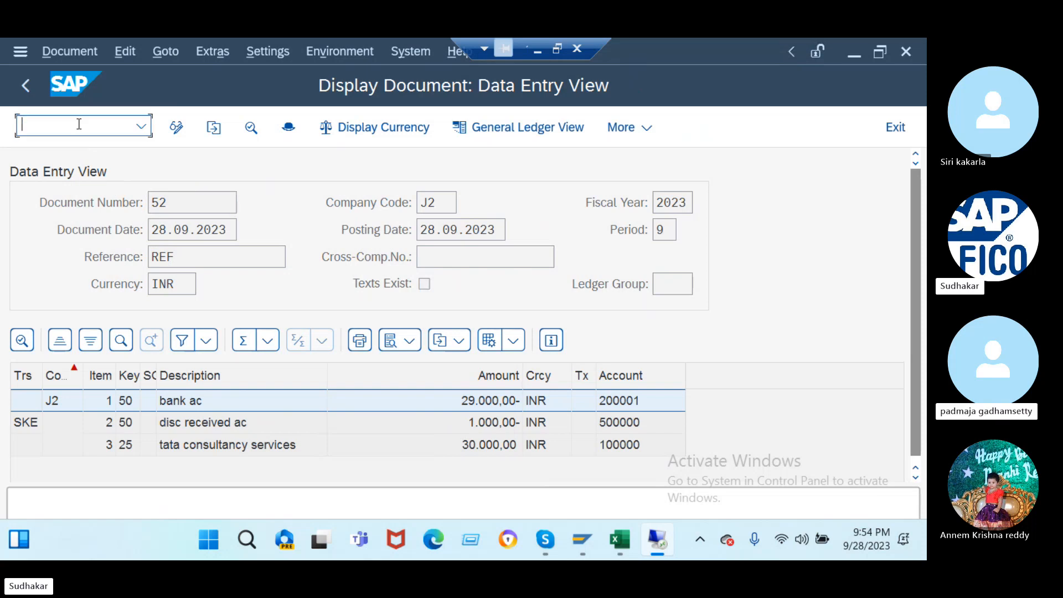
{"action": "type", "text": "/nf"}
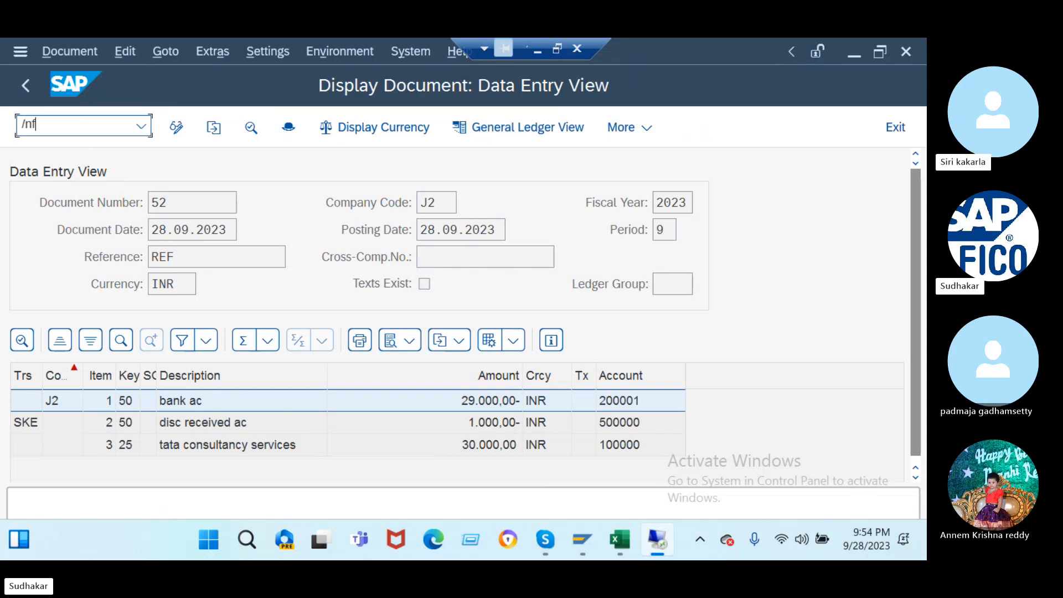
{"action": "type", "text": "k10n"}
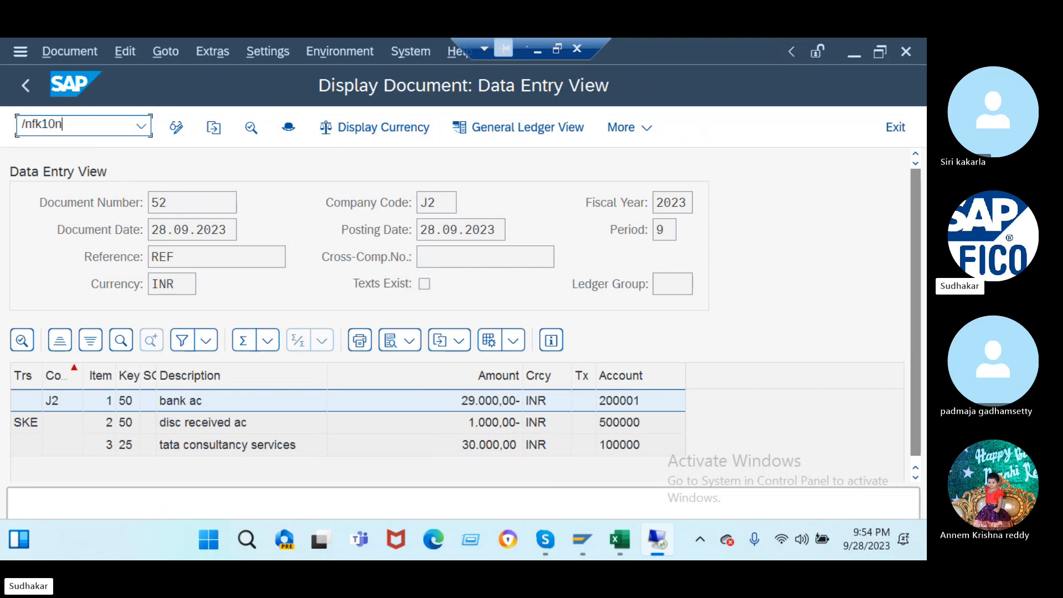
- Show vendor 100000's balances, check 50,000.00 debit and credit in period 9, then close SAP
{"action": "key", "text": "Return"}
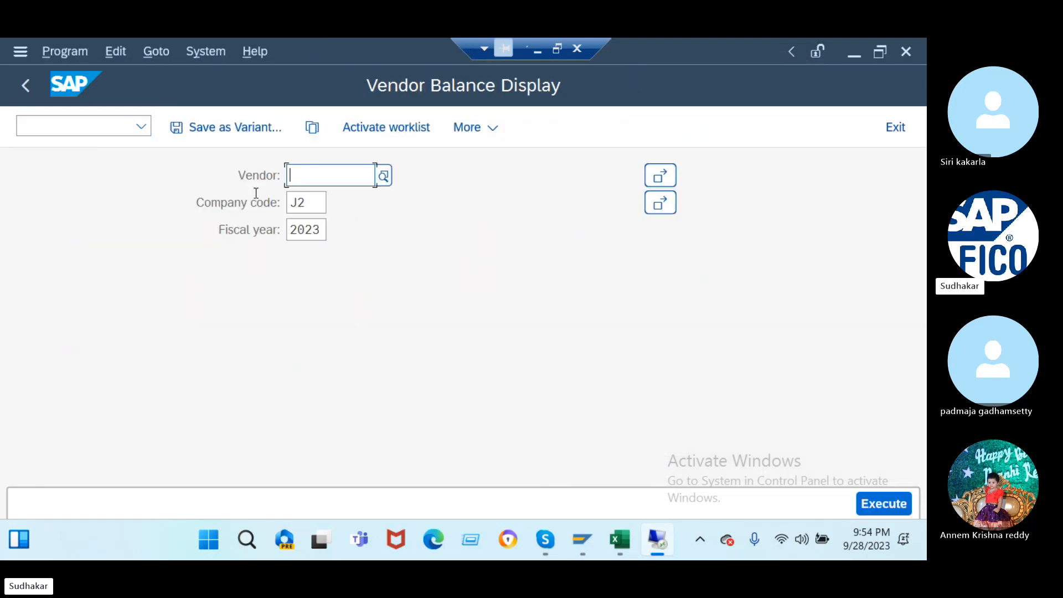
{"action": "type", "text": "100000"}
{"action": "left_click", "coordinate": [878, 505]}
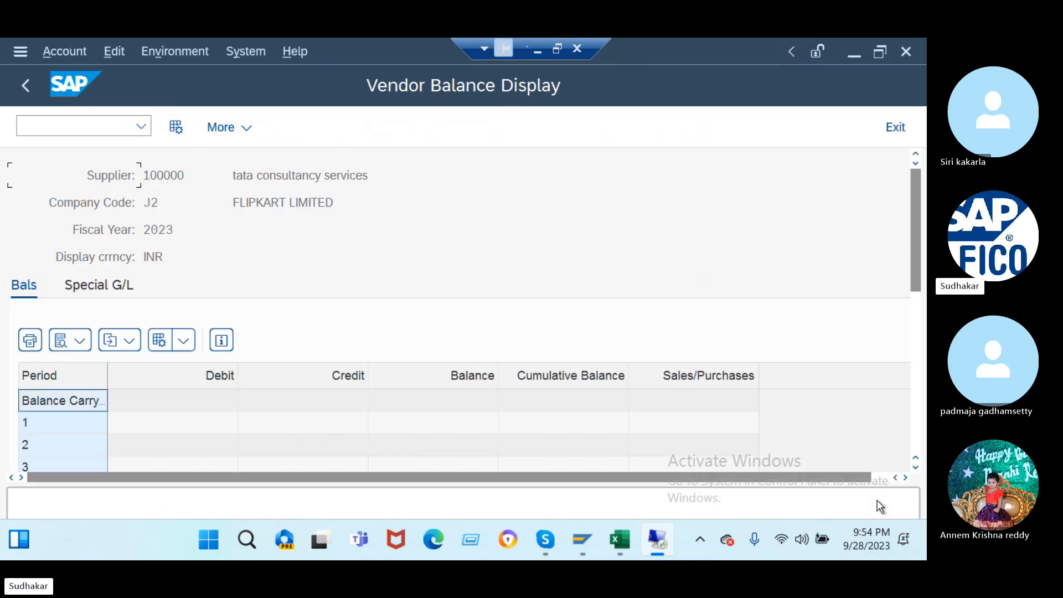
{"action": "left_click_drag", "start_coordinate": [913, 257], "coordinate": [824, 434]}
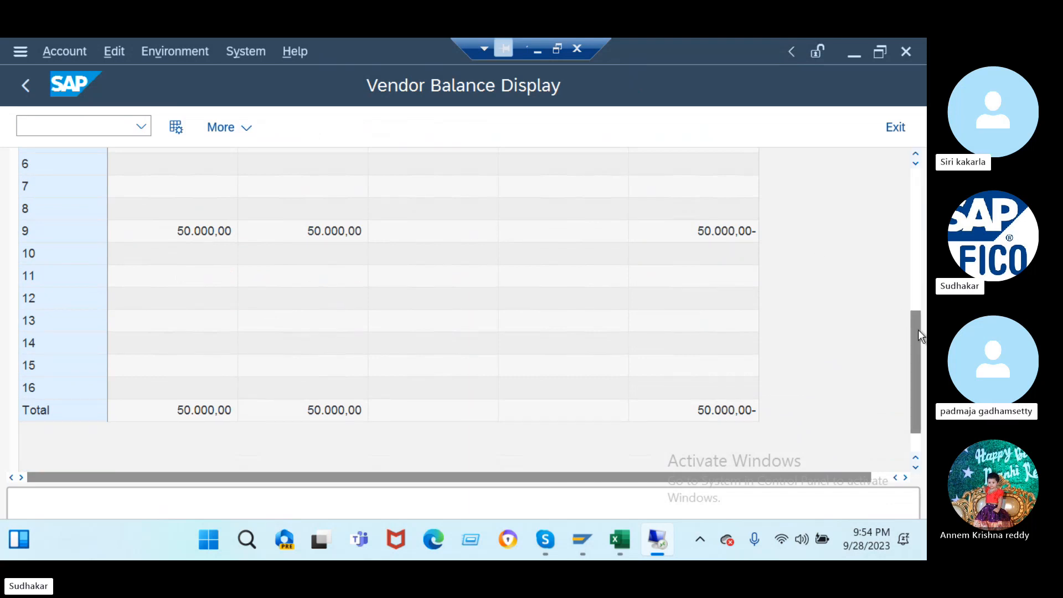
{"action": "left_click_drag", "start_coordinate": [918, 330], "coordinate": [889, 229]}
{"action": "scroll", "coordinate": [889, 230], "scroll_direction": "down", "scroll_amount": 5}
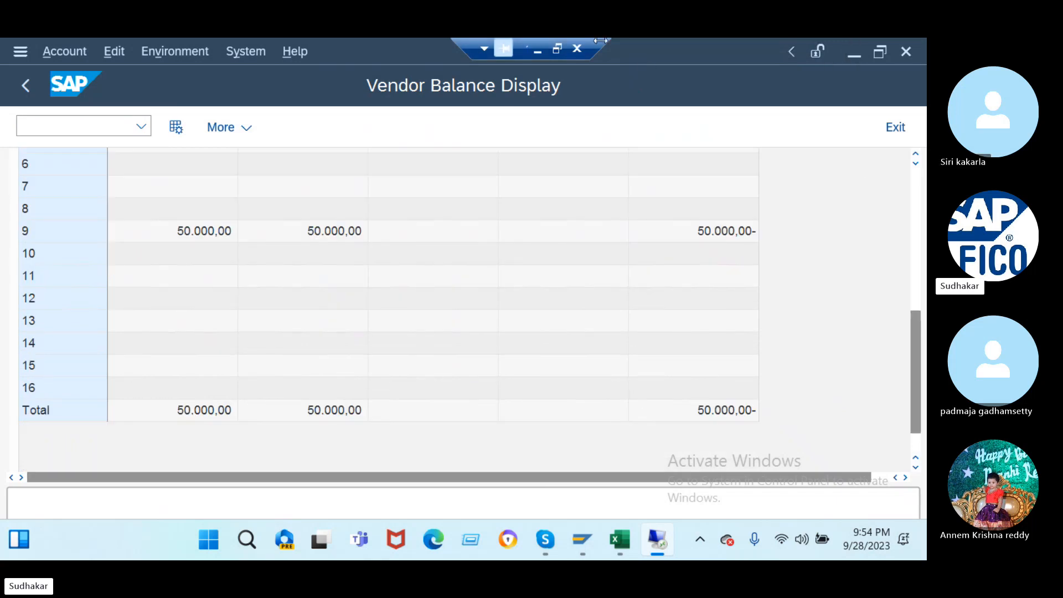
{"action": "left_click", "coordinate": [585, 51]}
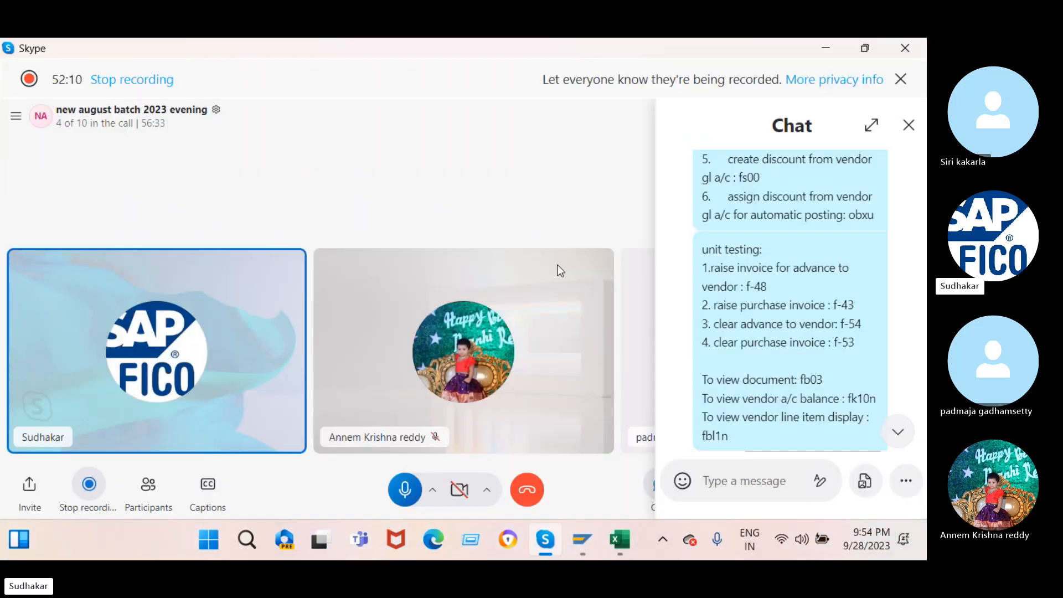